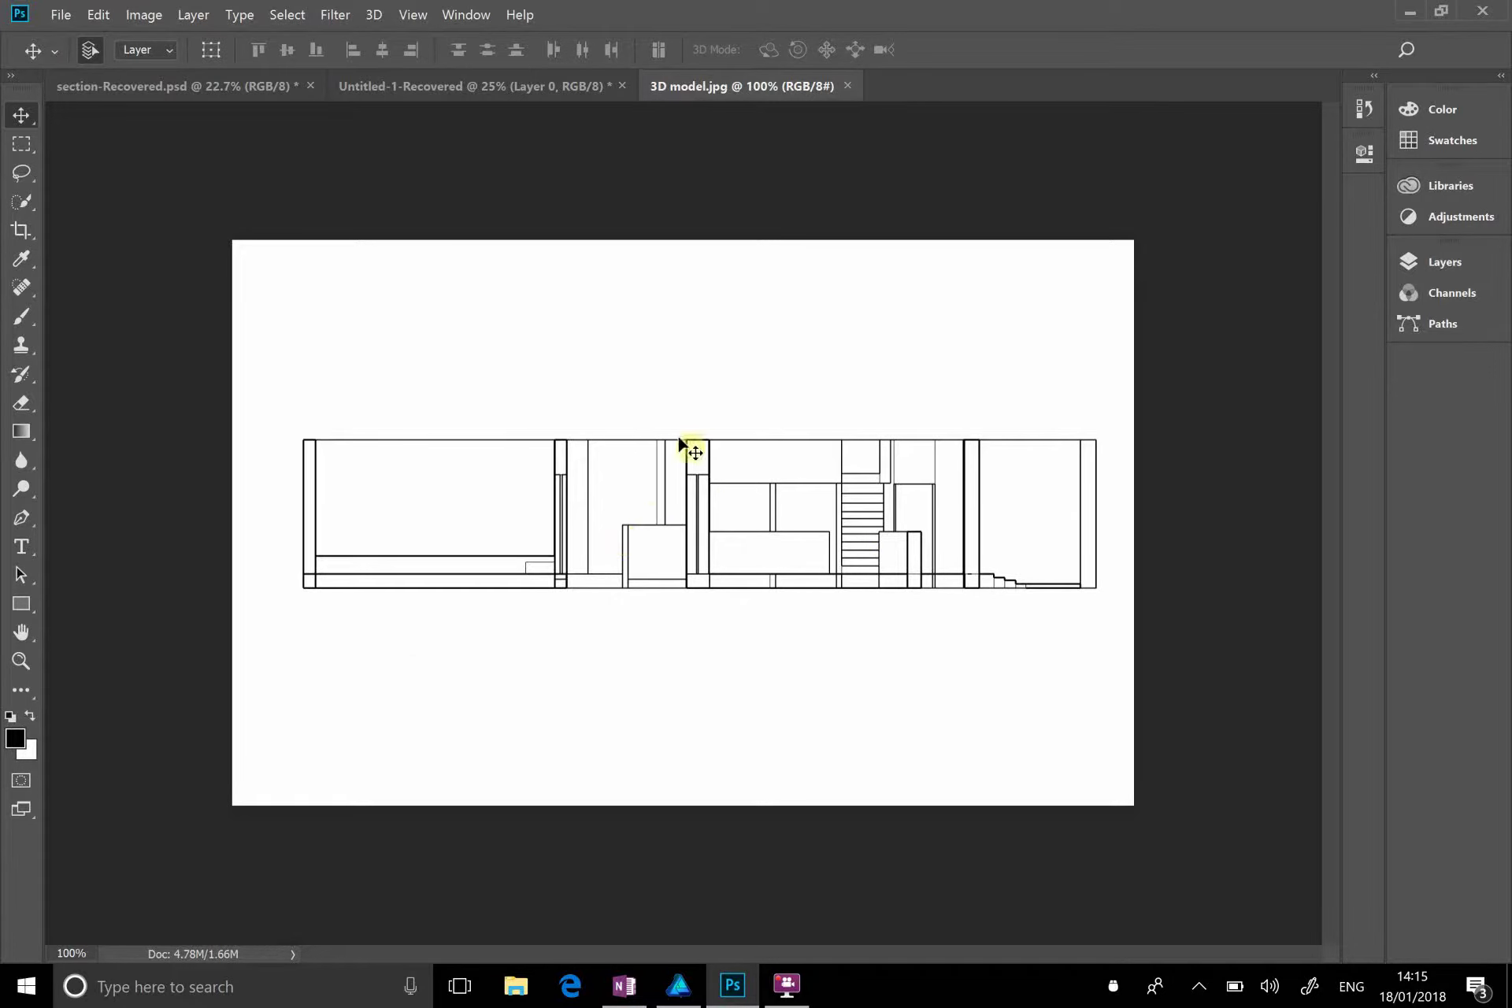
Step: Close Untitled-1-Recovered without saving, switch to section-Recovered.psd, then bring Affinity Designer forward
left_click(520, 86)
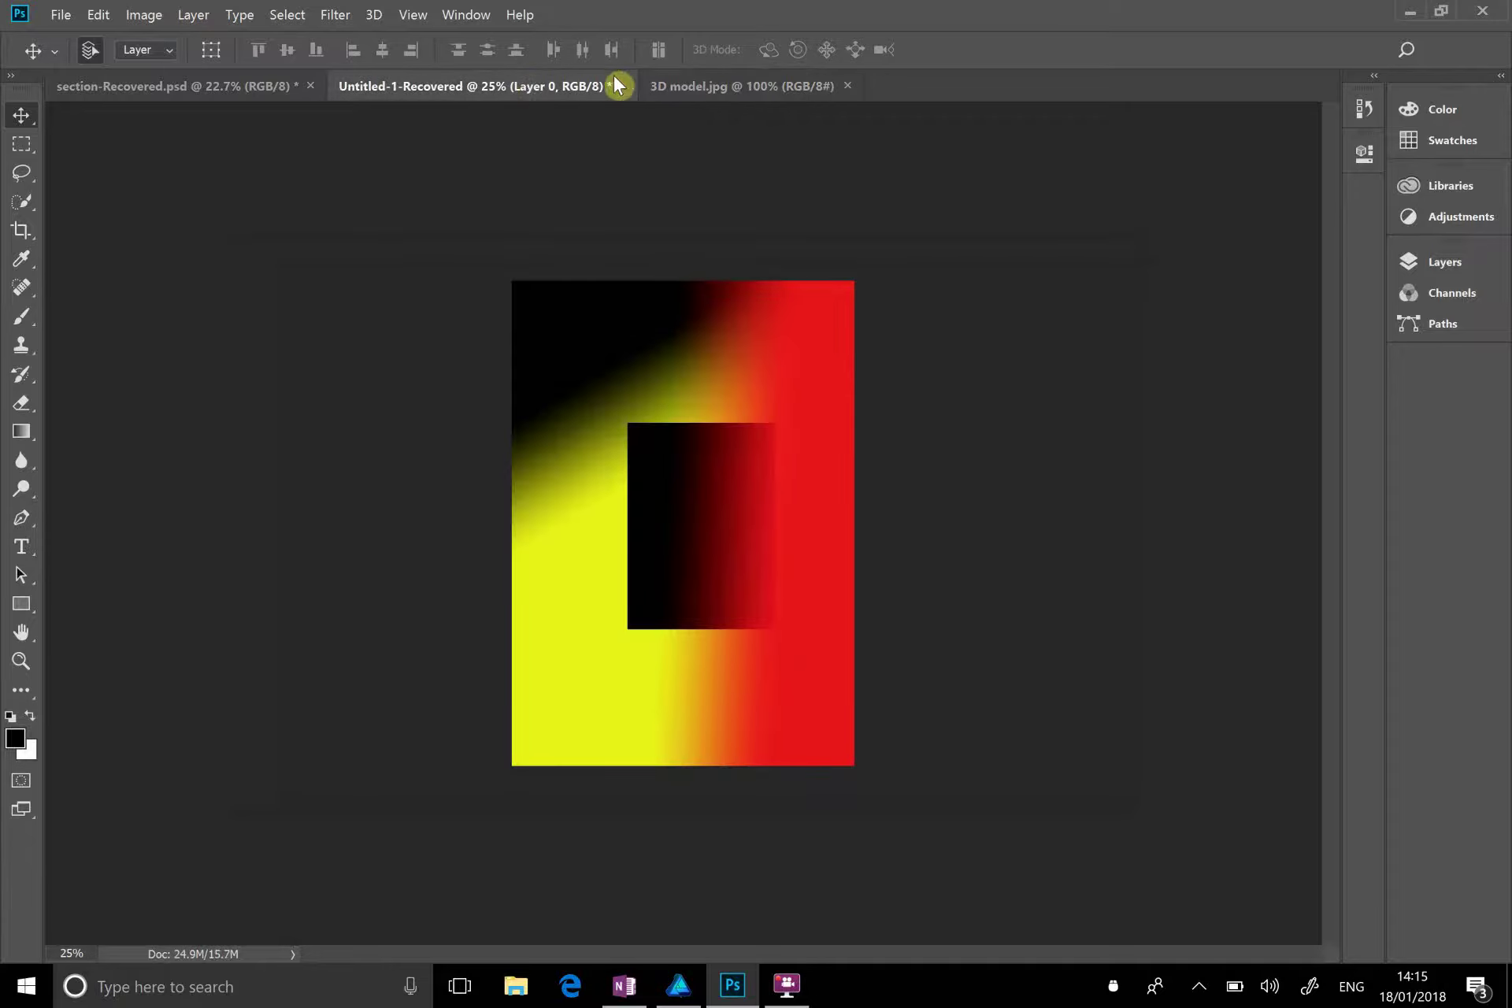
left_click(621, 86)
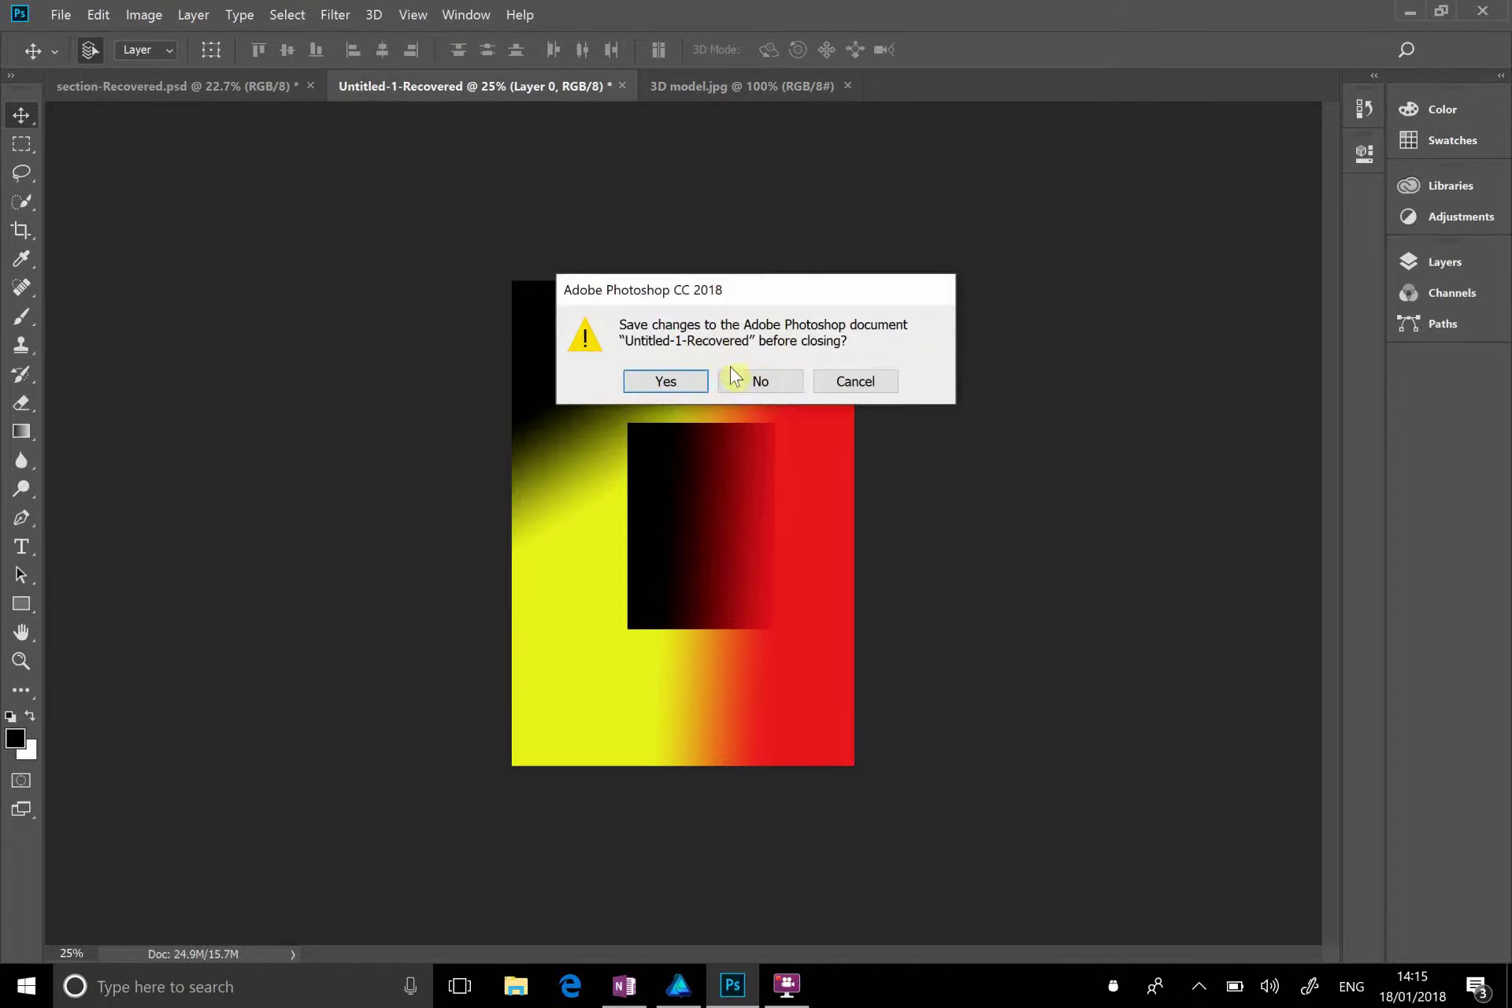
left_click(728, 381)
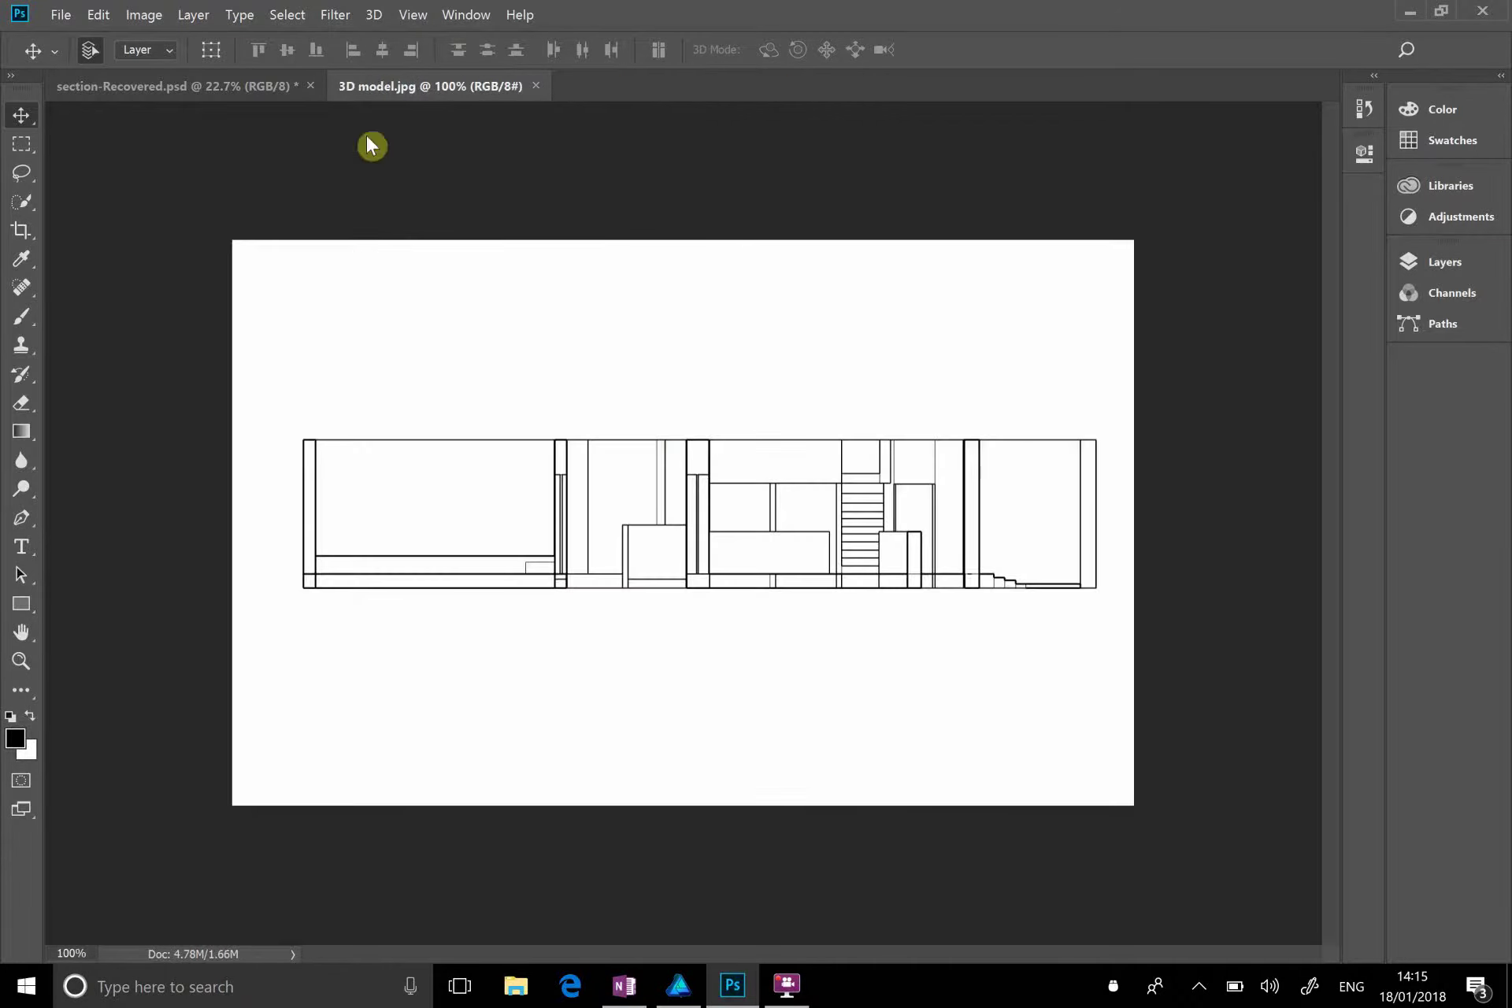
left_click(236, 92)
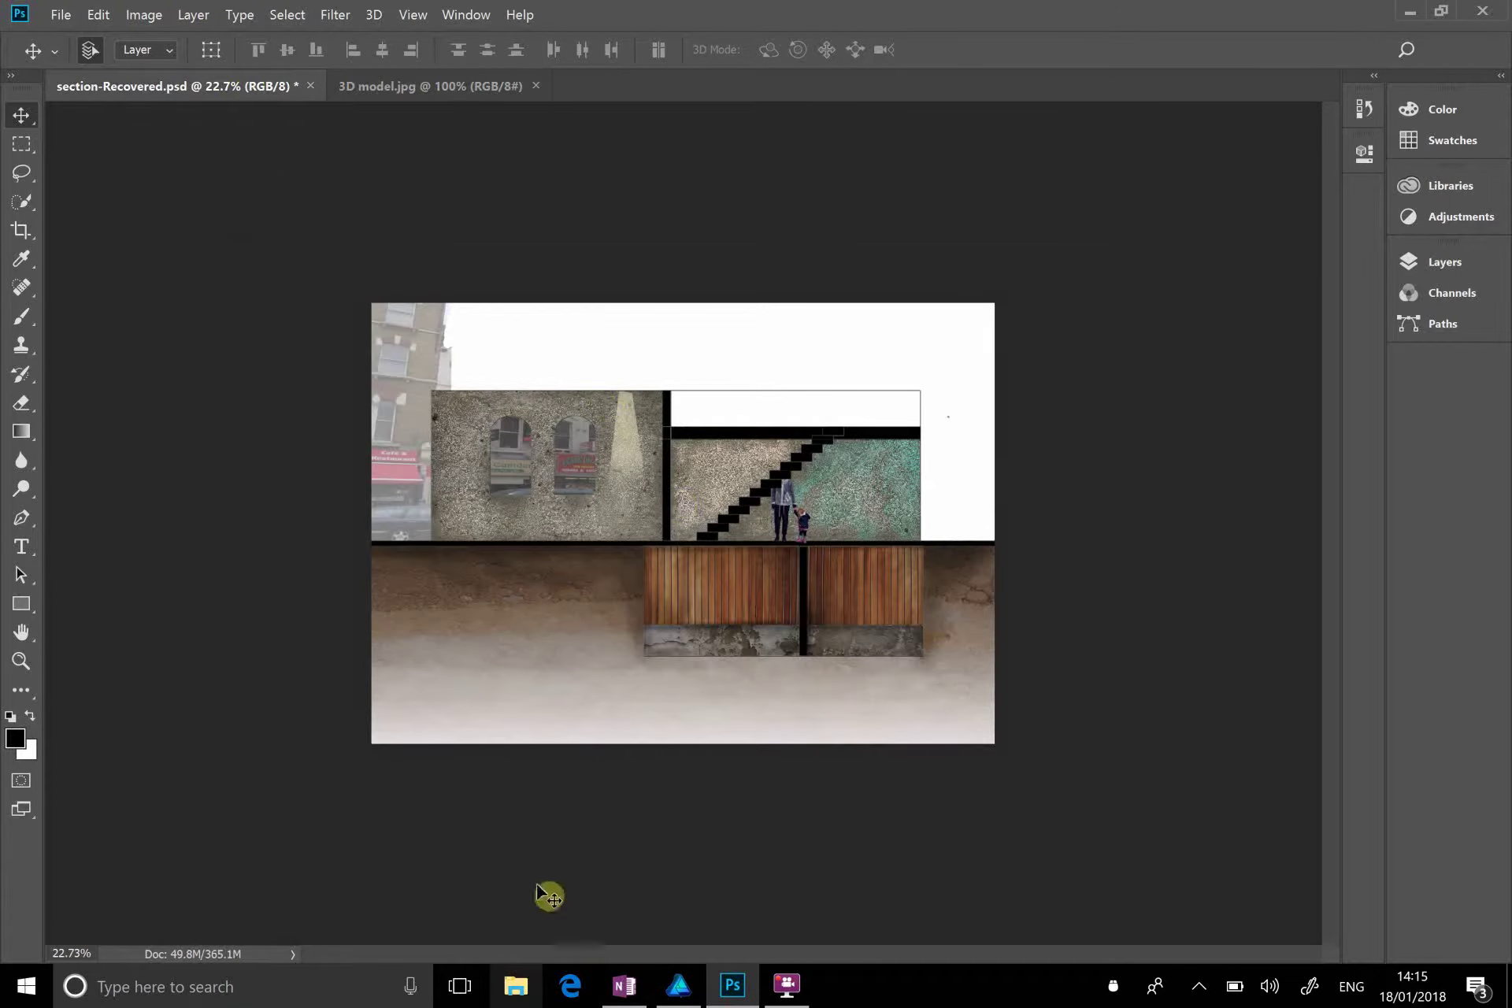
left_click(678, 986)
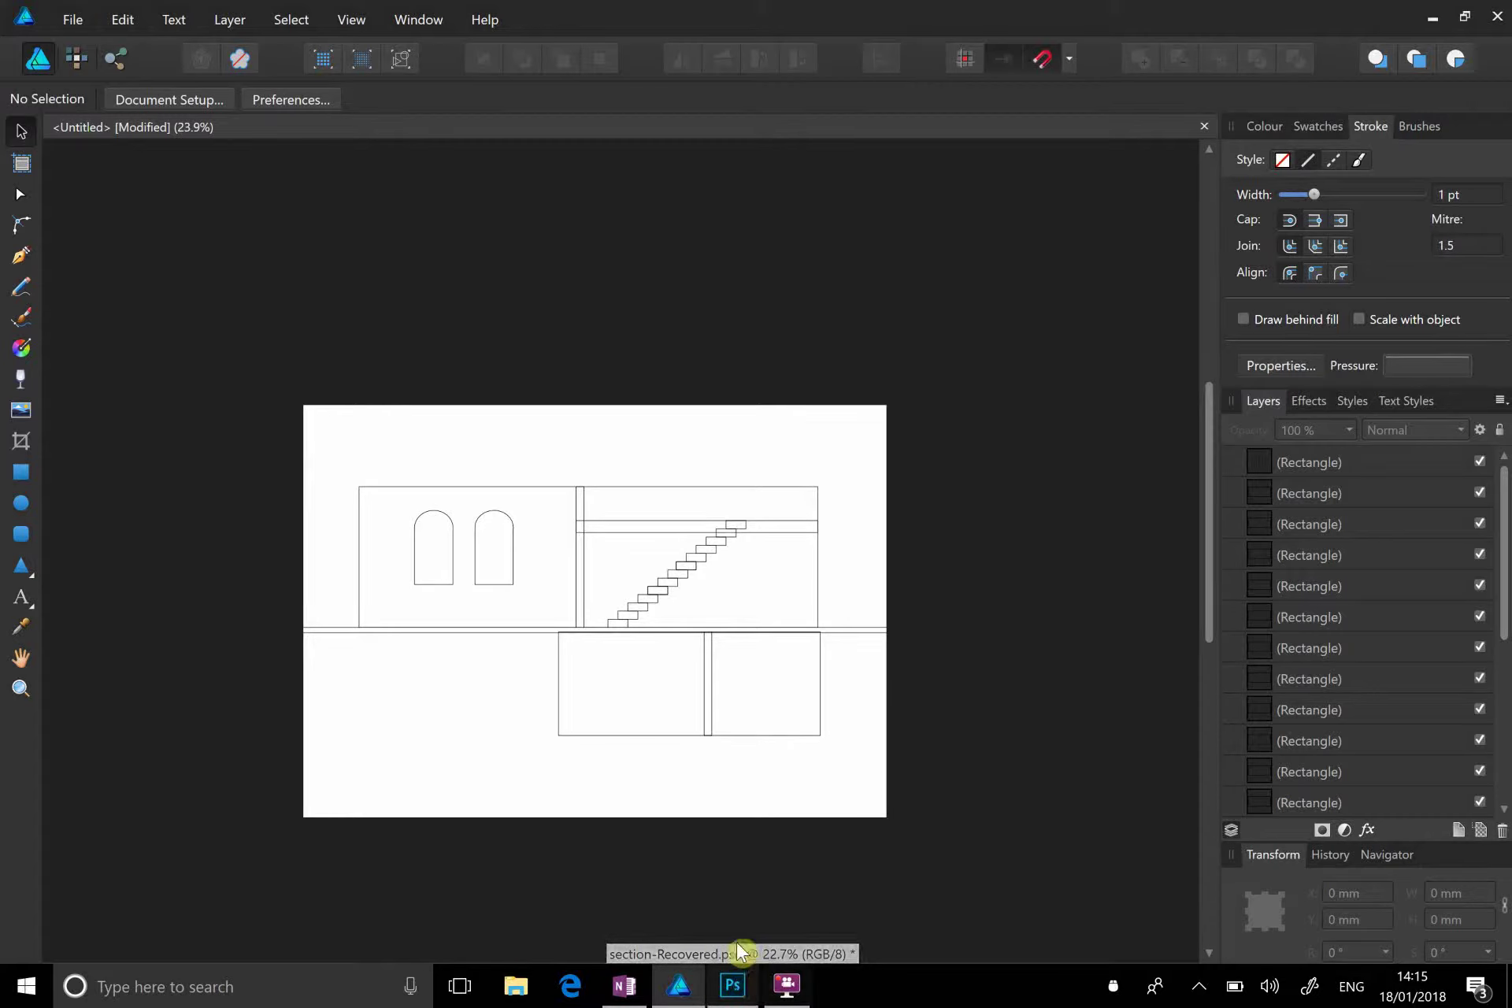
left_click(739, 983)
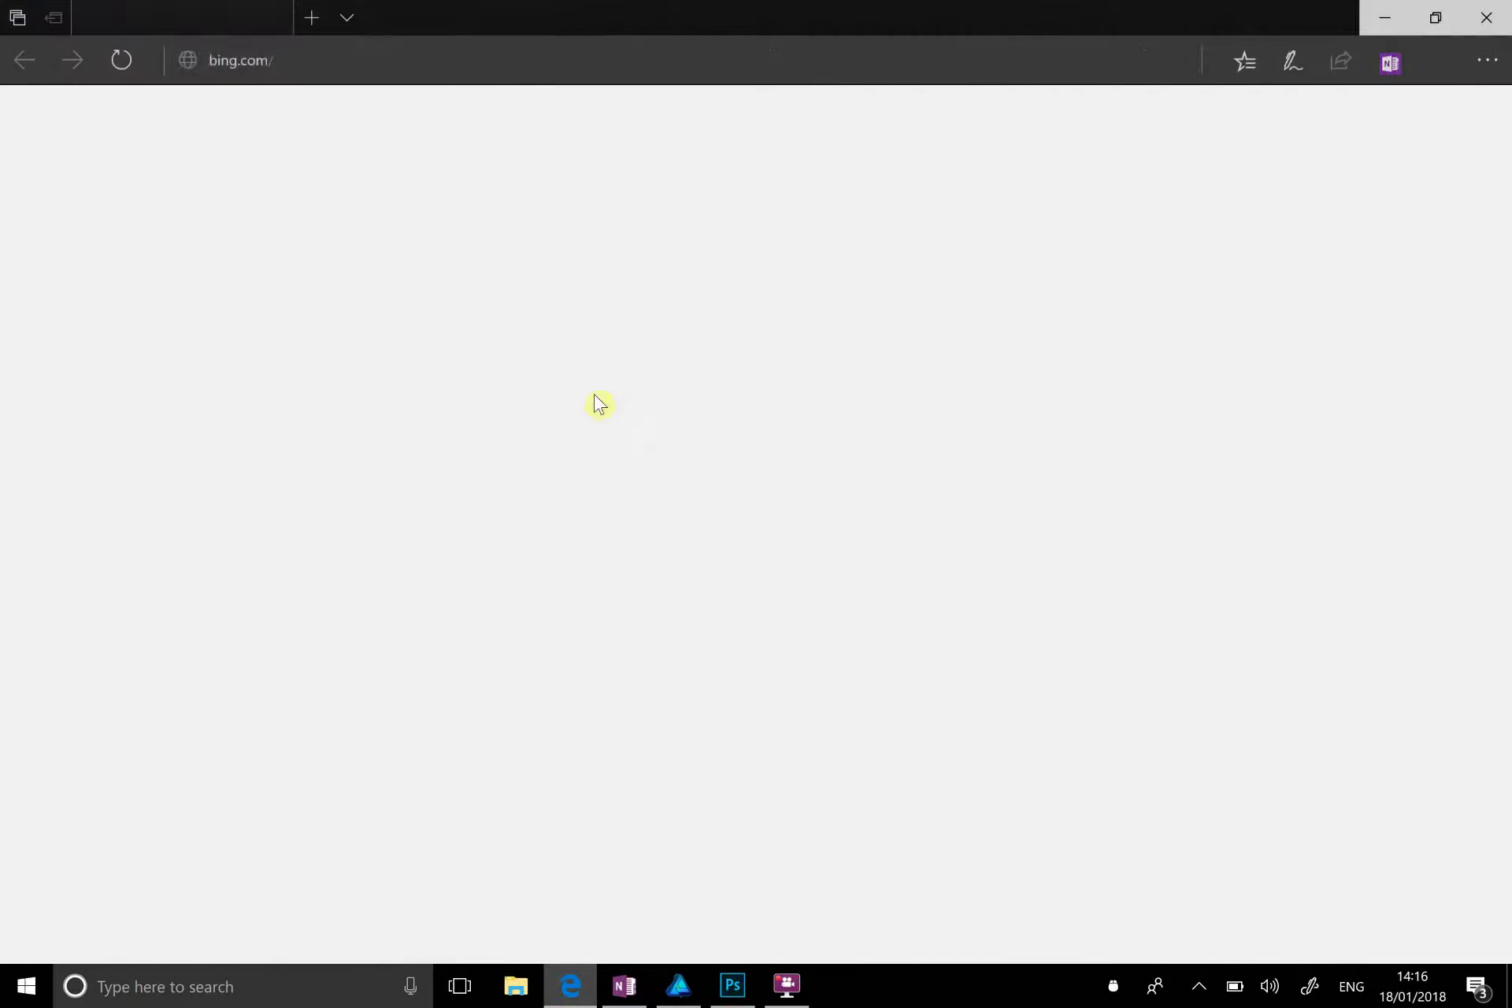
Step: Search Bing for 'wacom tablet'
left_click(622, 73)
type("wacom tab")
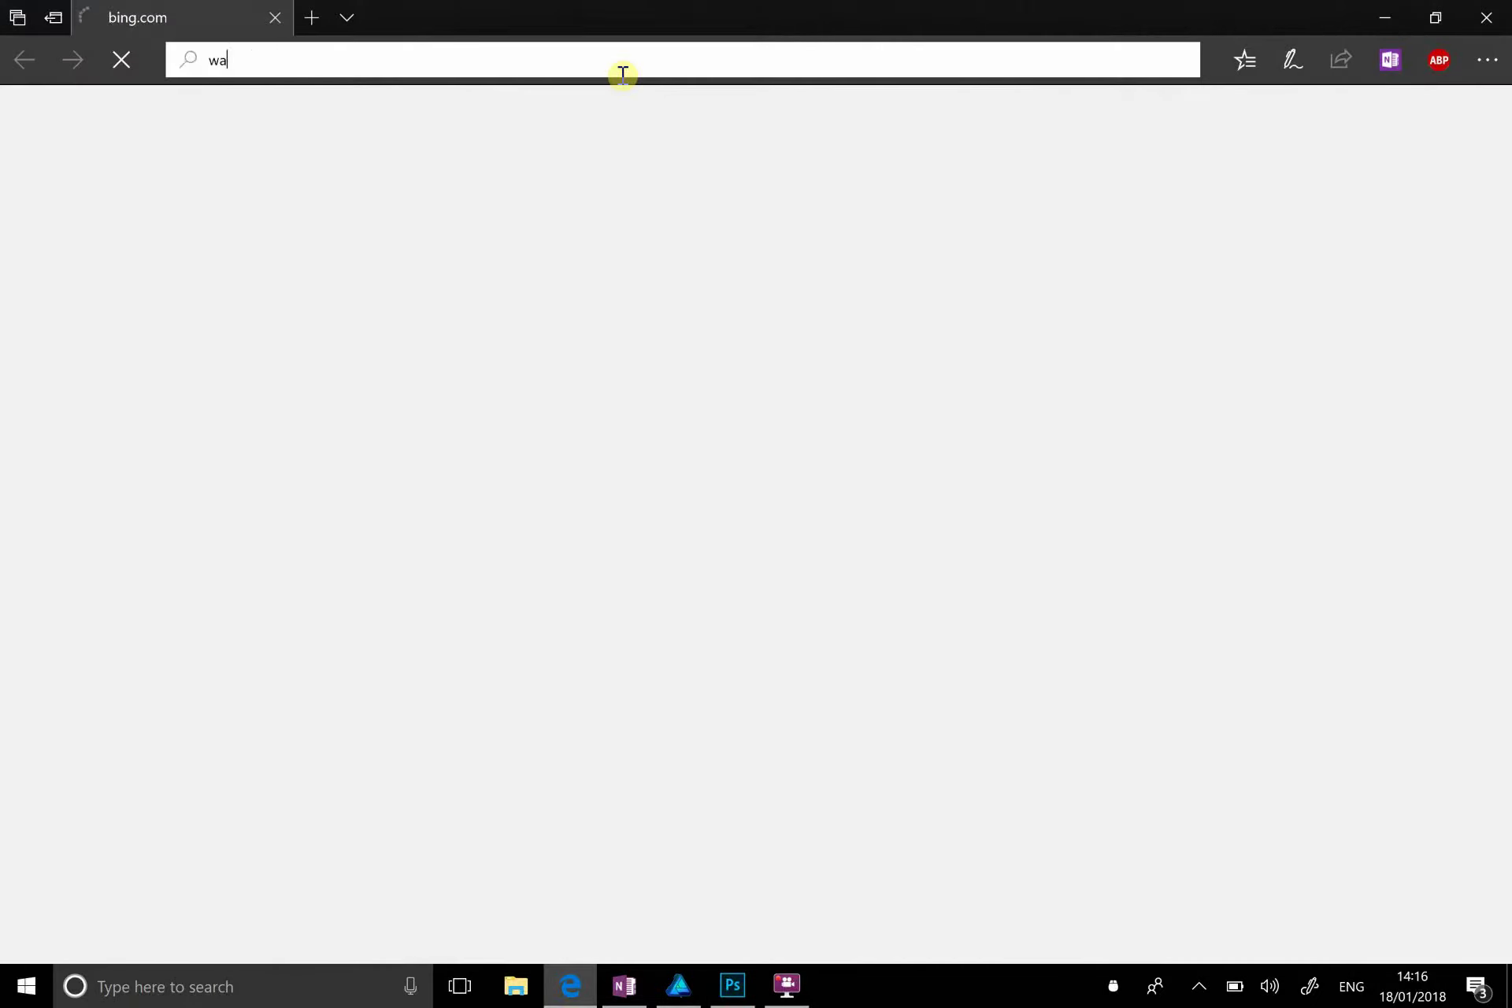
type("let")
key("Escape")
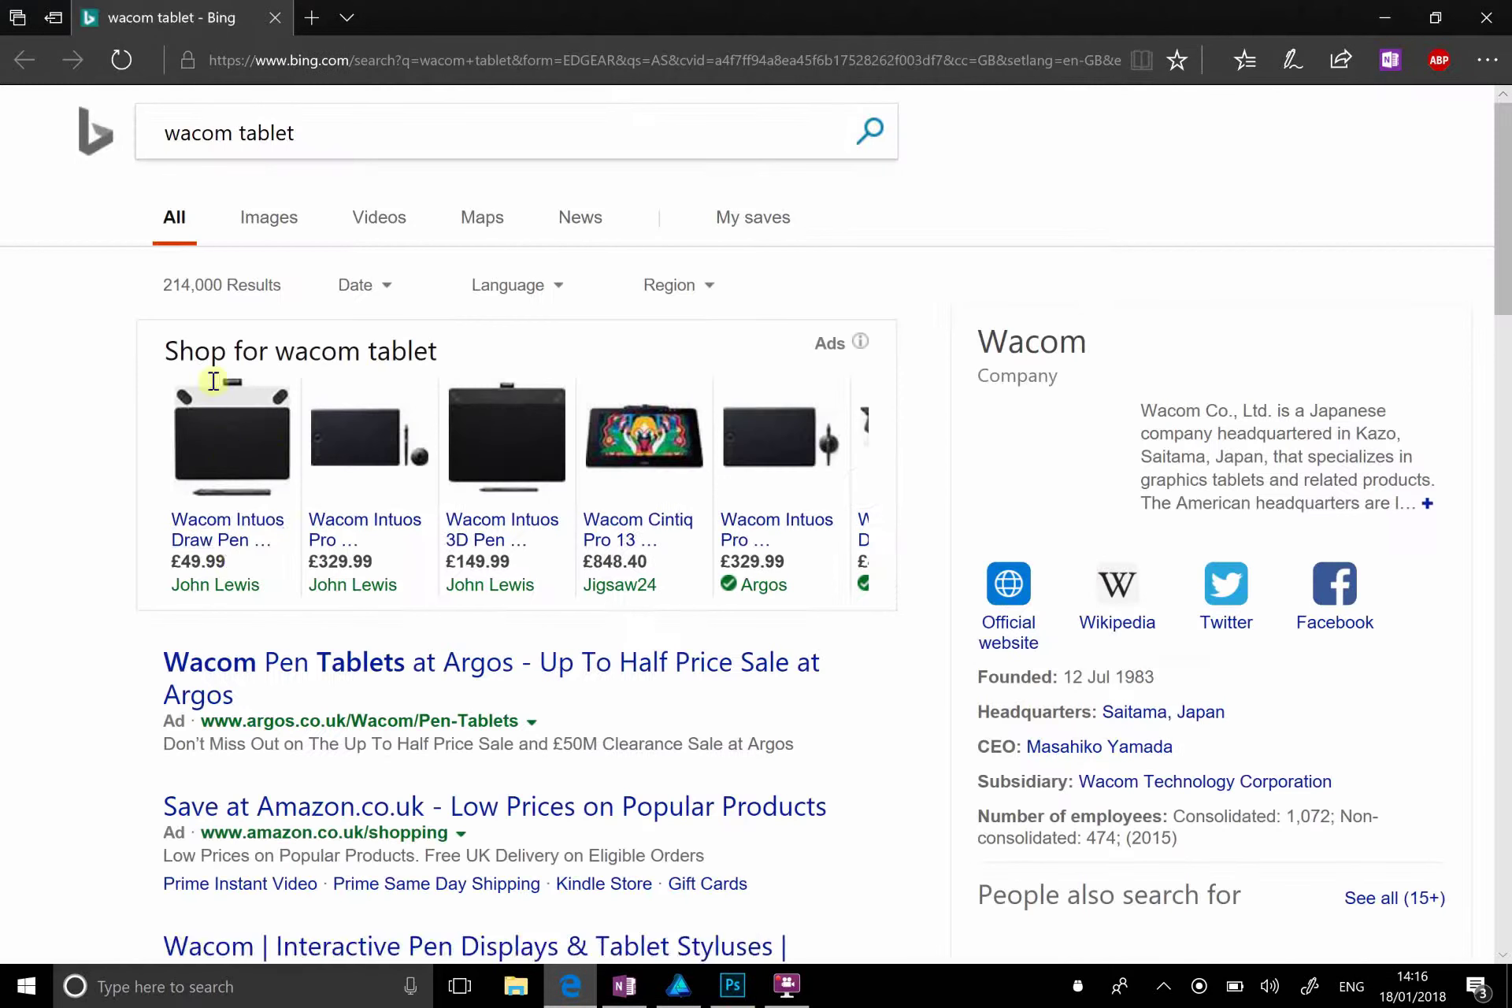
Step: Open the Wacom Intuos Draw shopping offer, then return to the search results
mouse_move(230, 543)
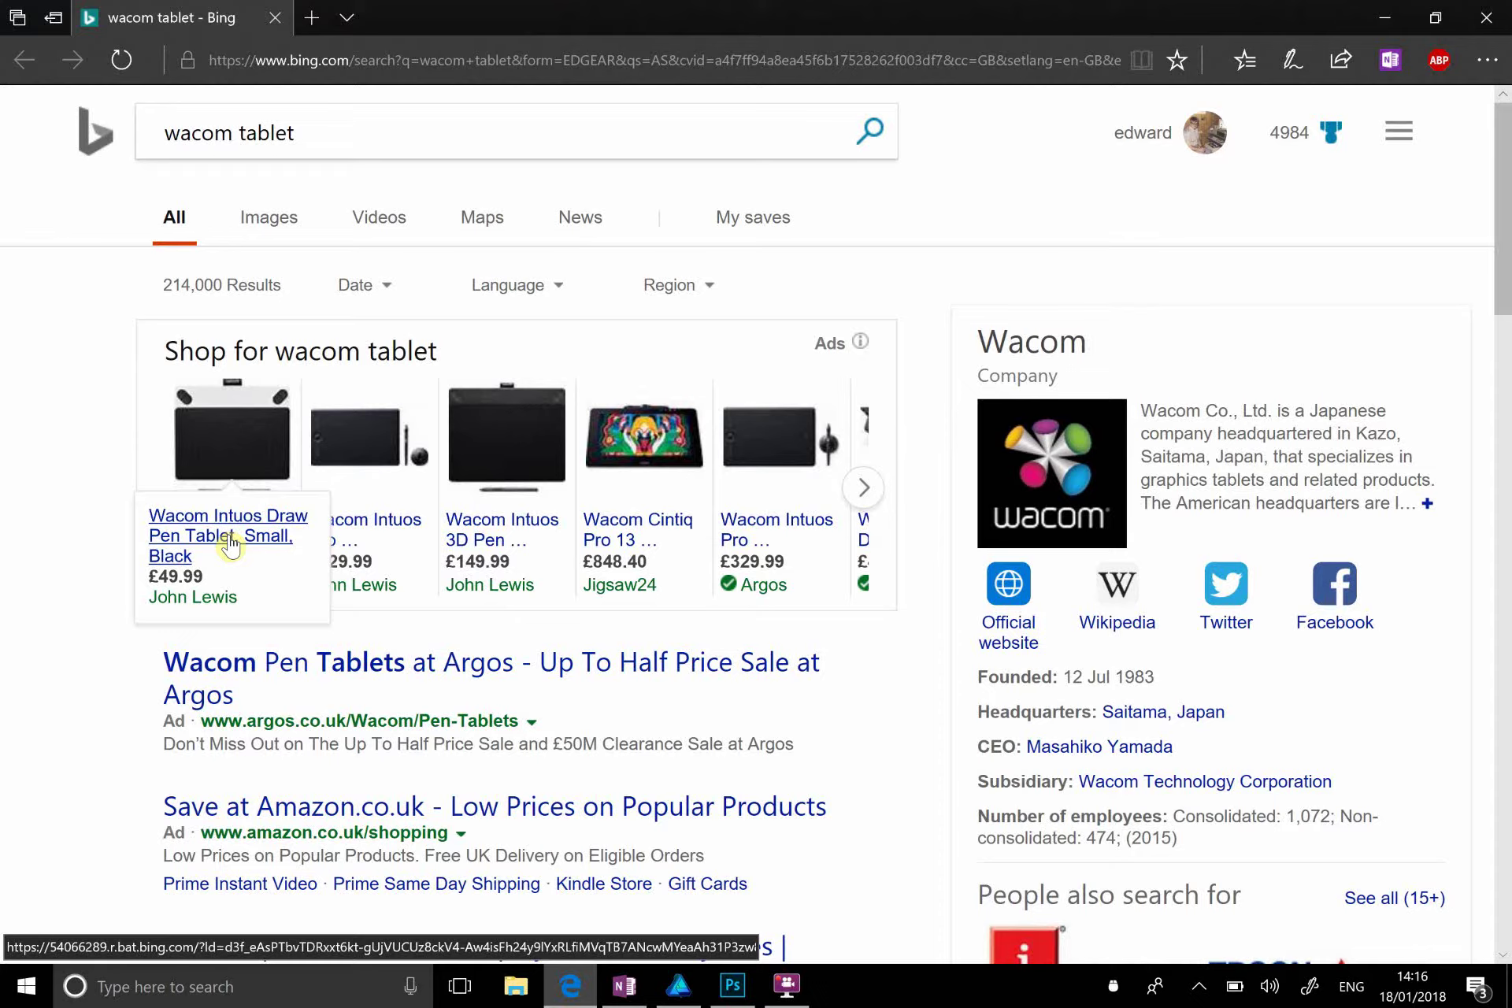
left_click(219, 534)
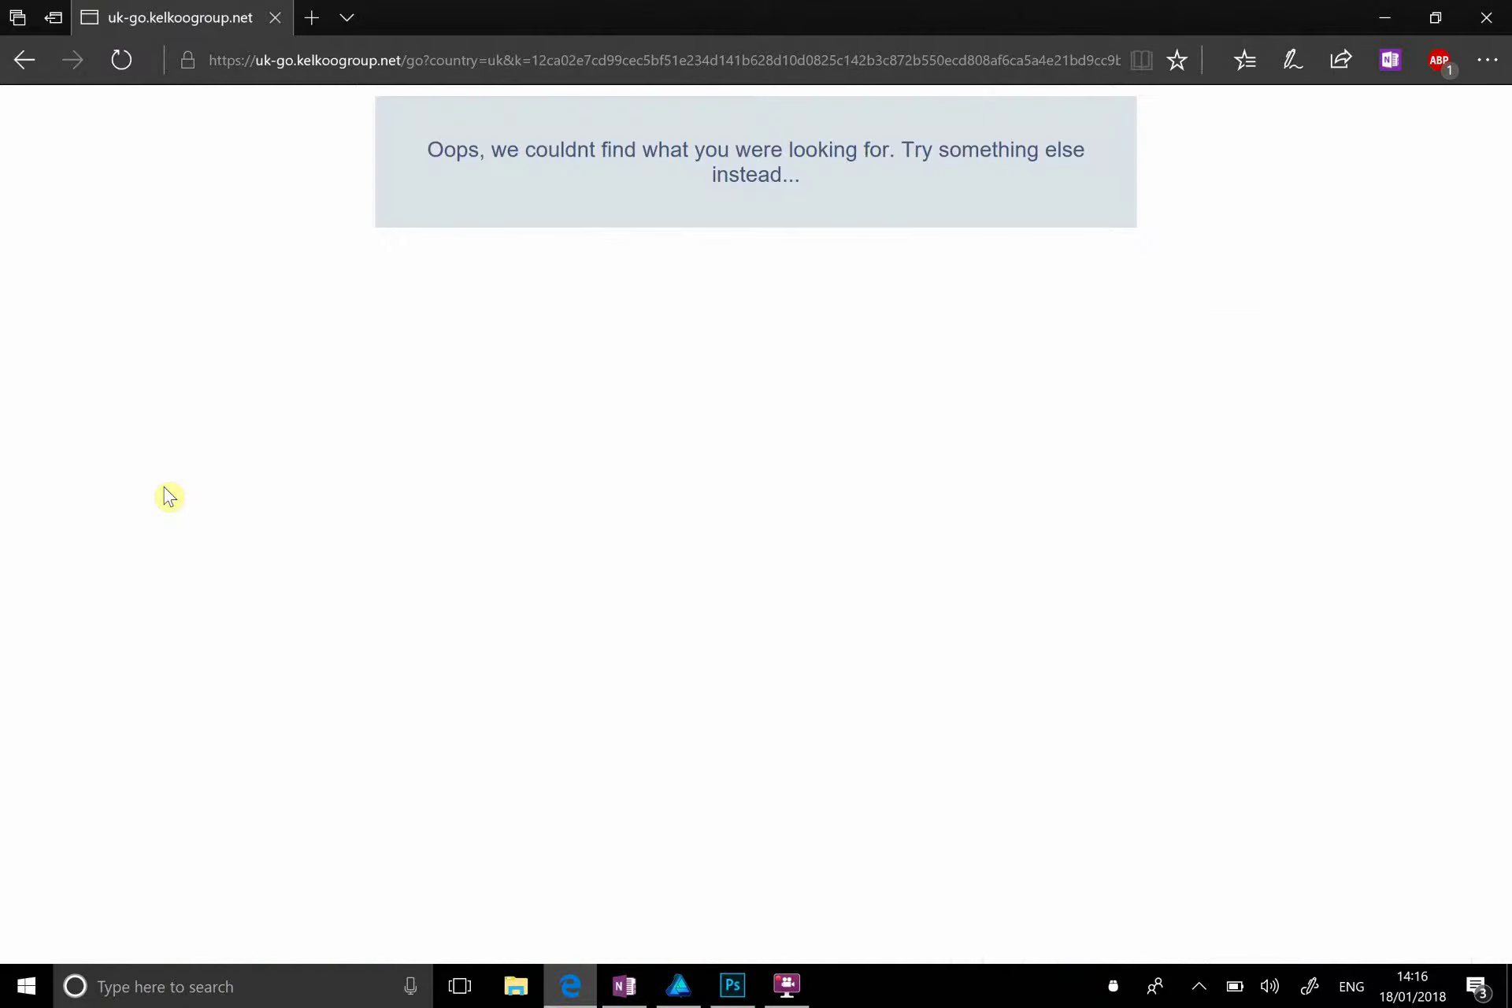
key("alt+Left")
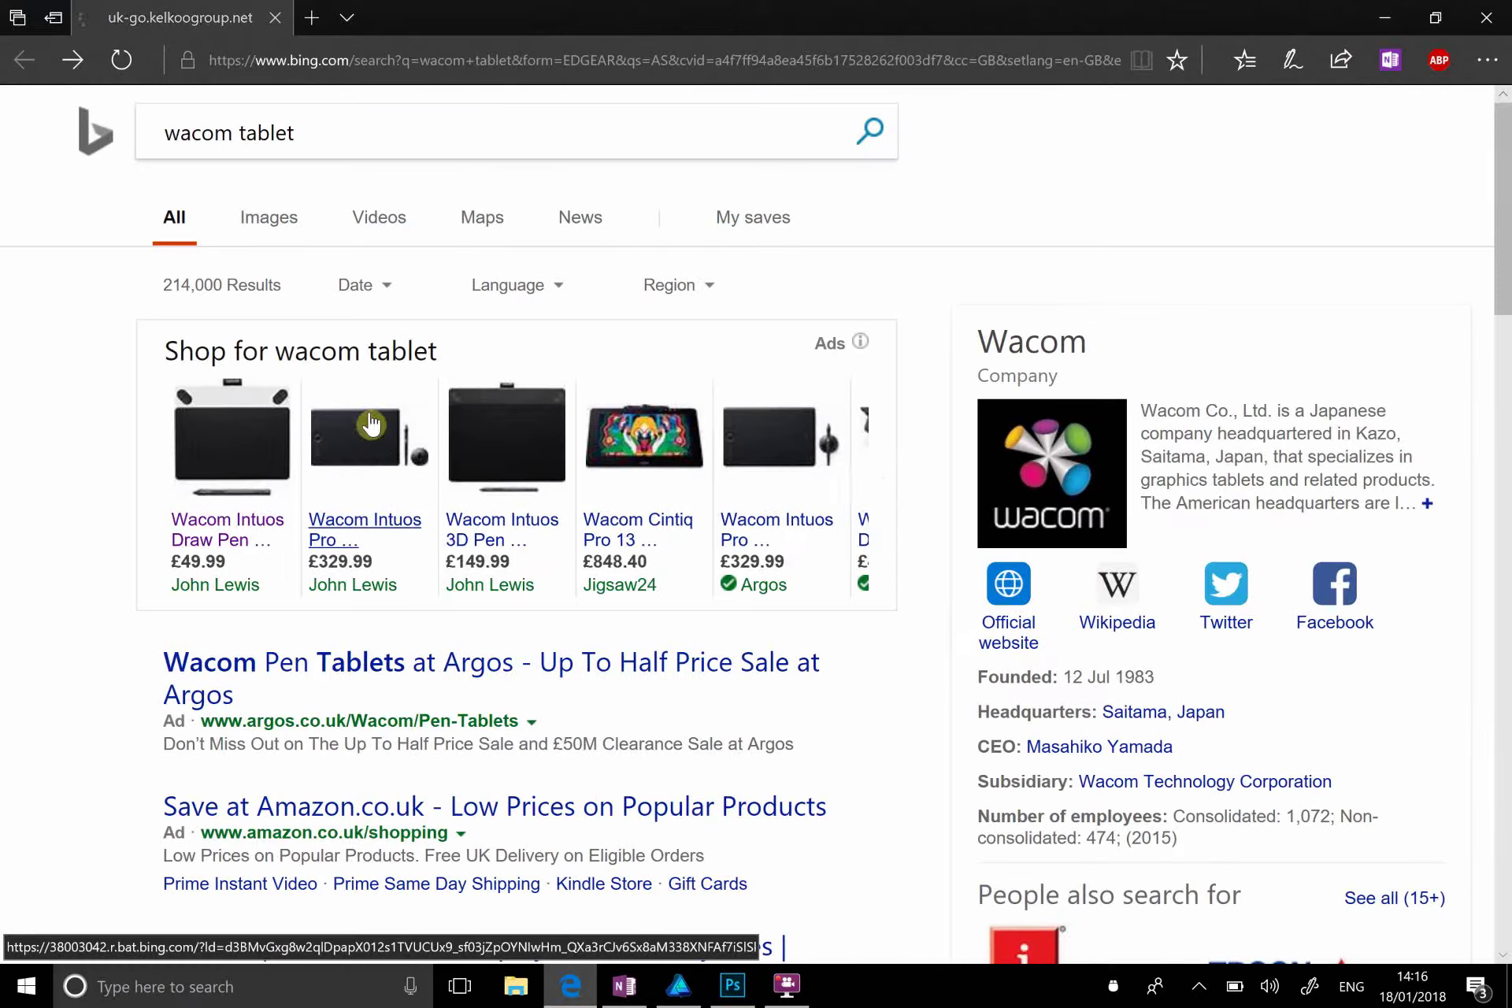
Step: Open the John Lewis page for the Wacom Intuos Pro Medium Tablet, priced £329.99
left_click(378, 457)
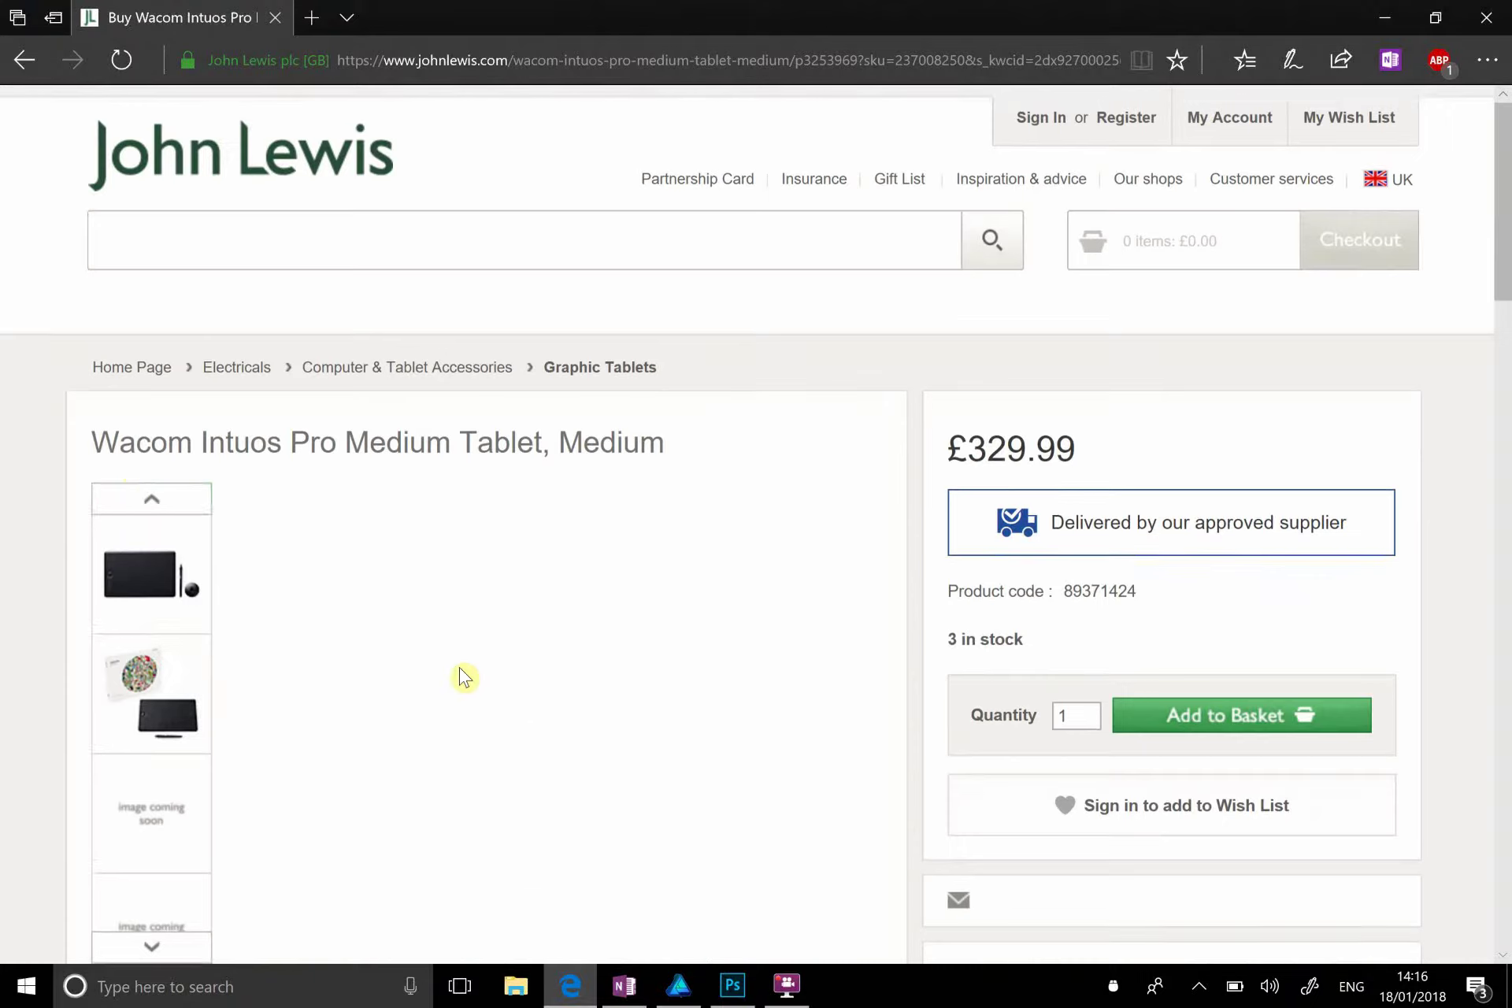
scroll(487, 695, "down", 2)
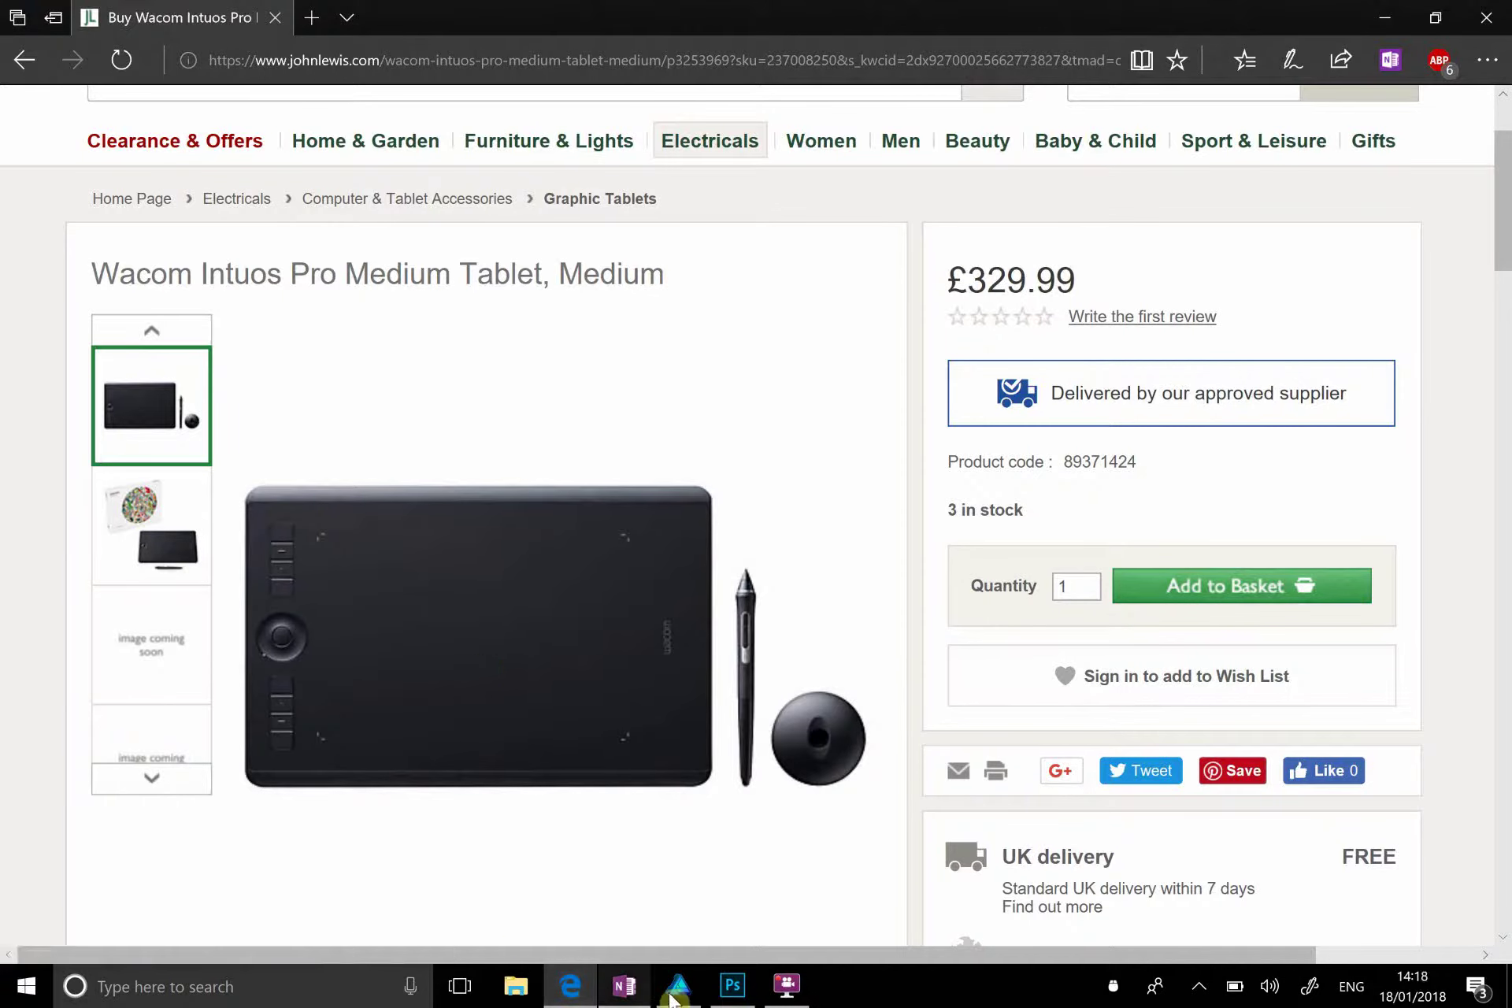
left_click(732, 986)
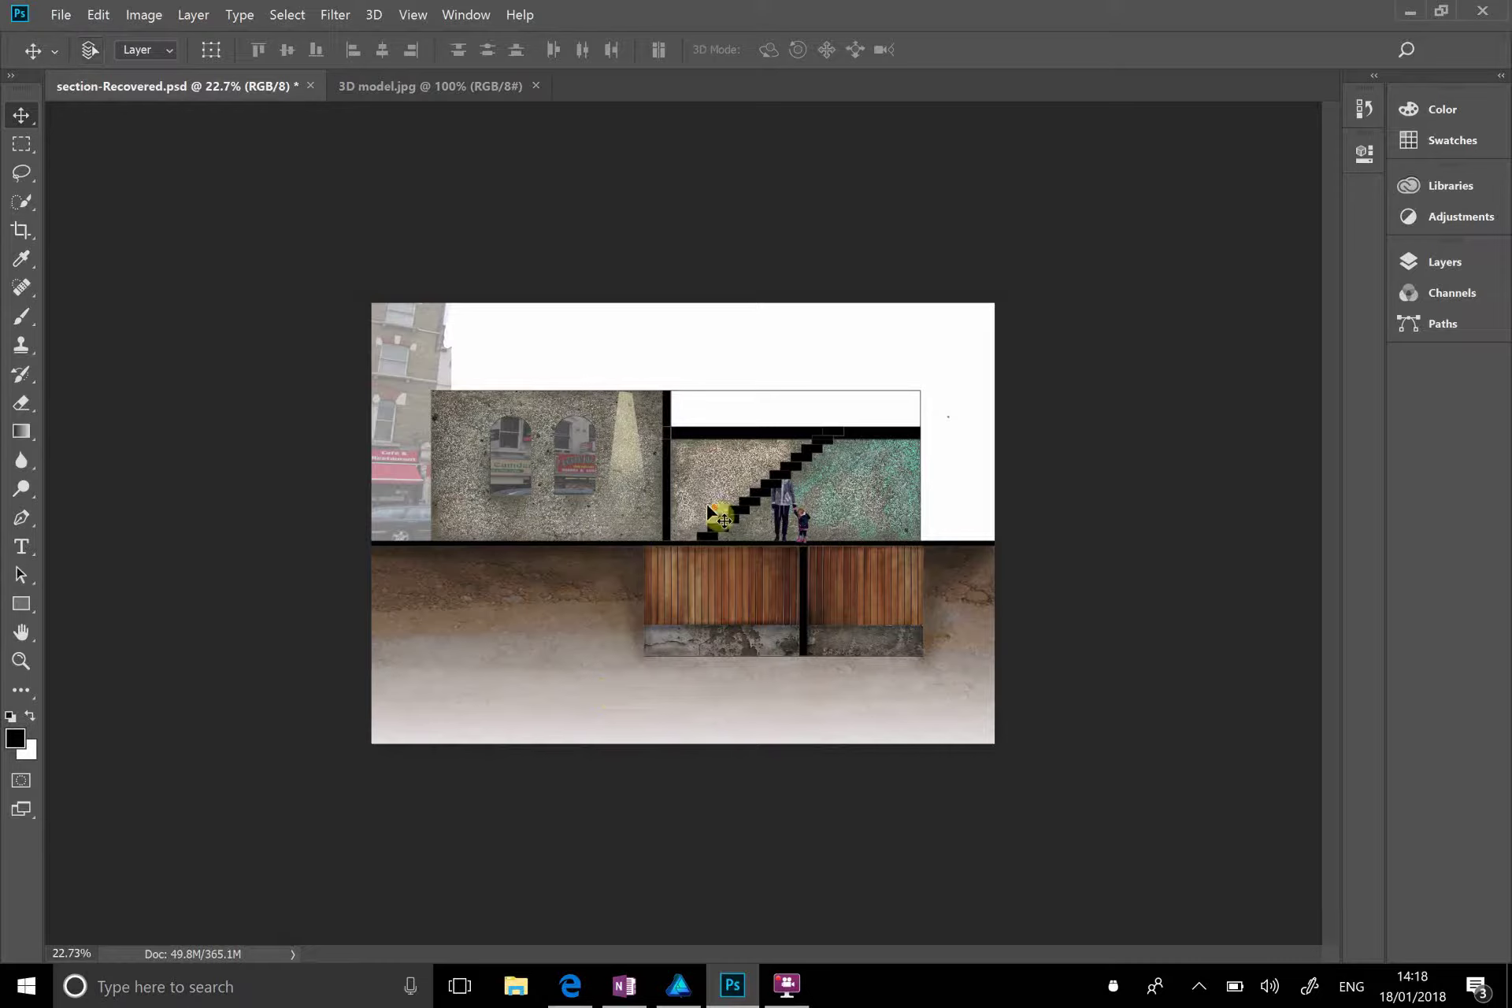
left_click(571, 986)
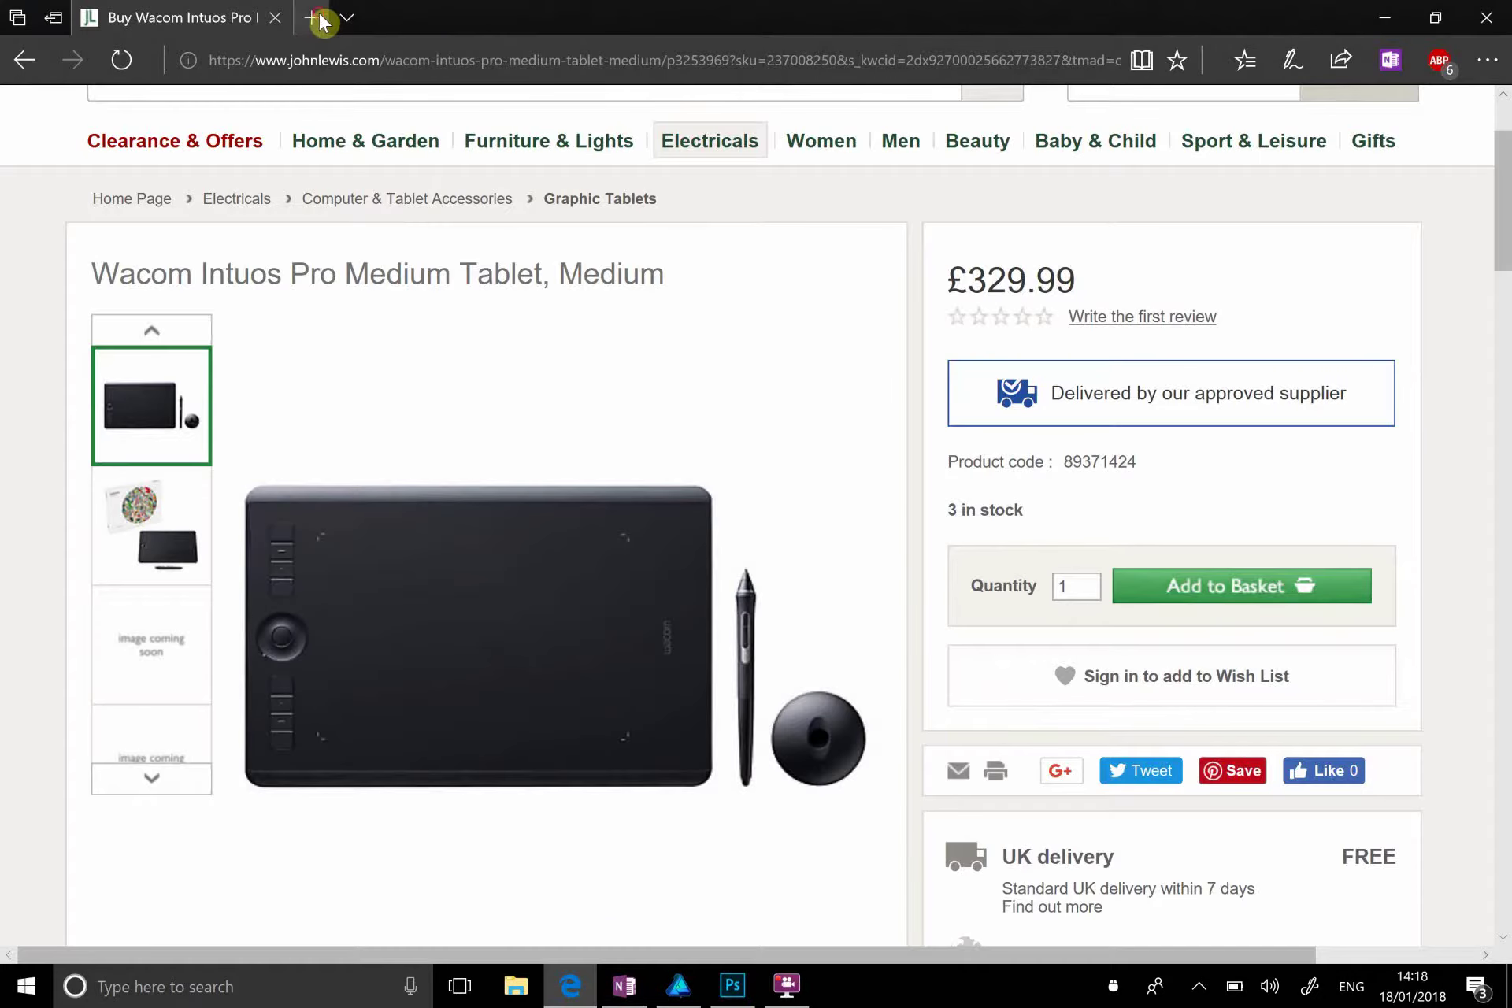
Step: Search Bing for 'interior visualisation' in a new browser tab
left_click(319, 19)
type("i")
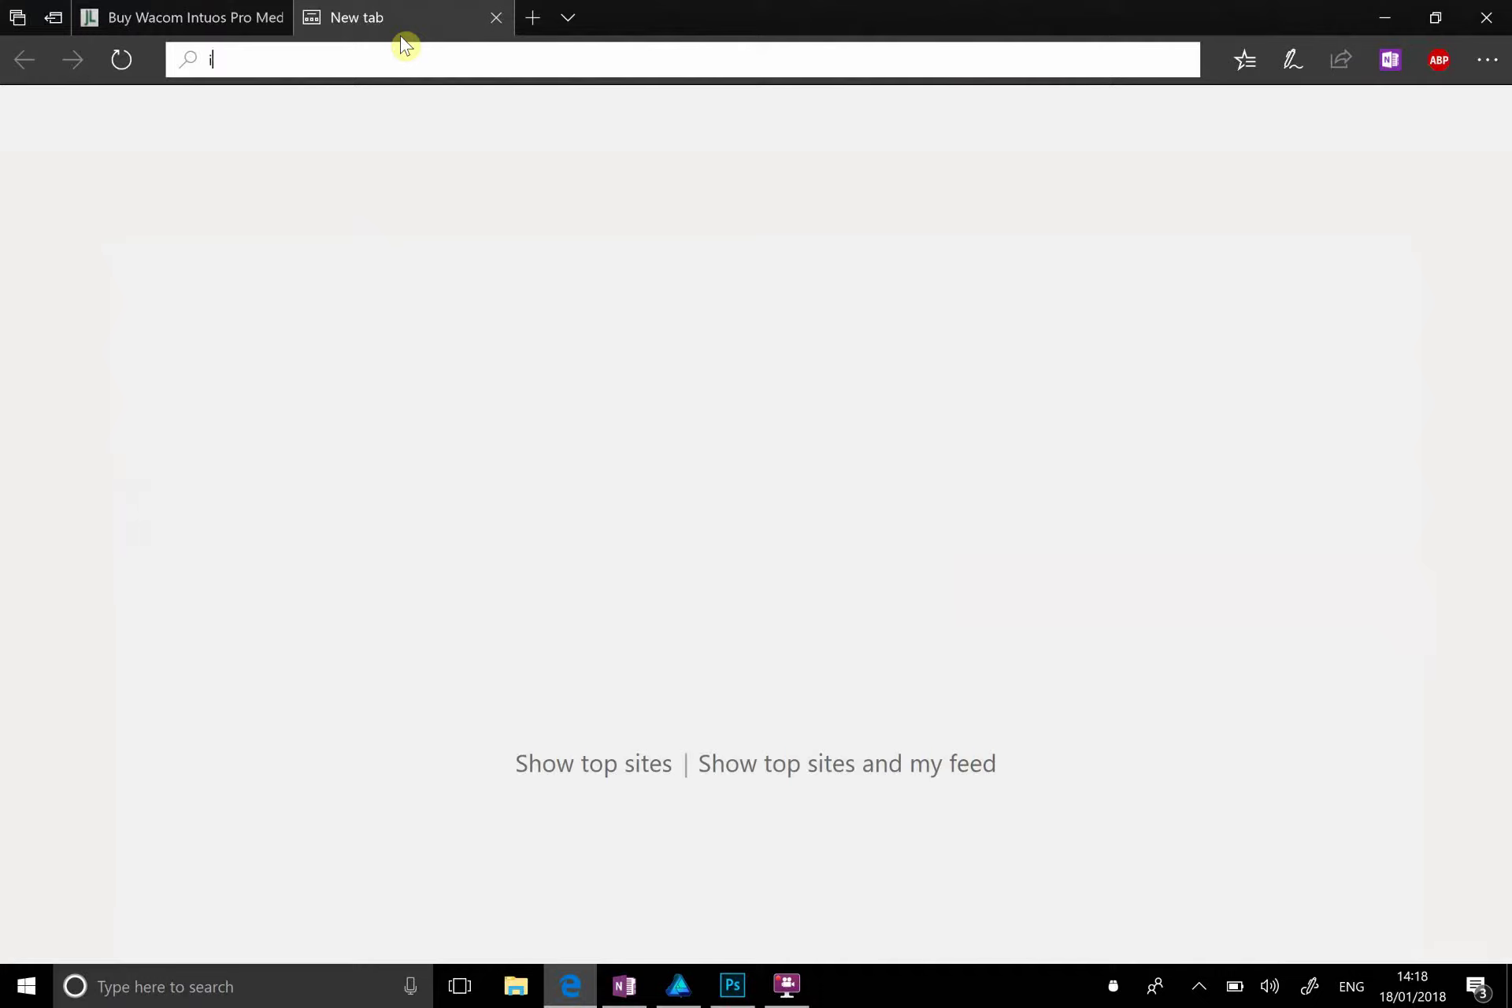
type("nterior visualisatio")
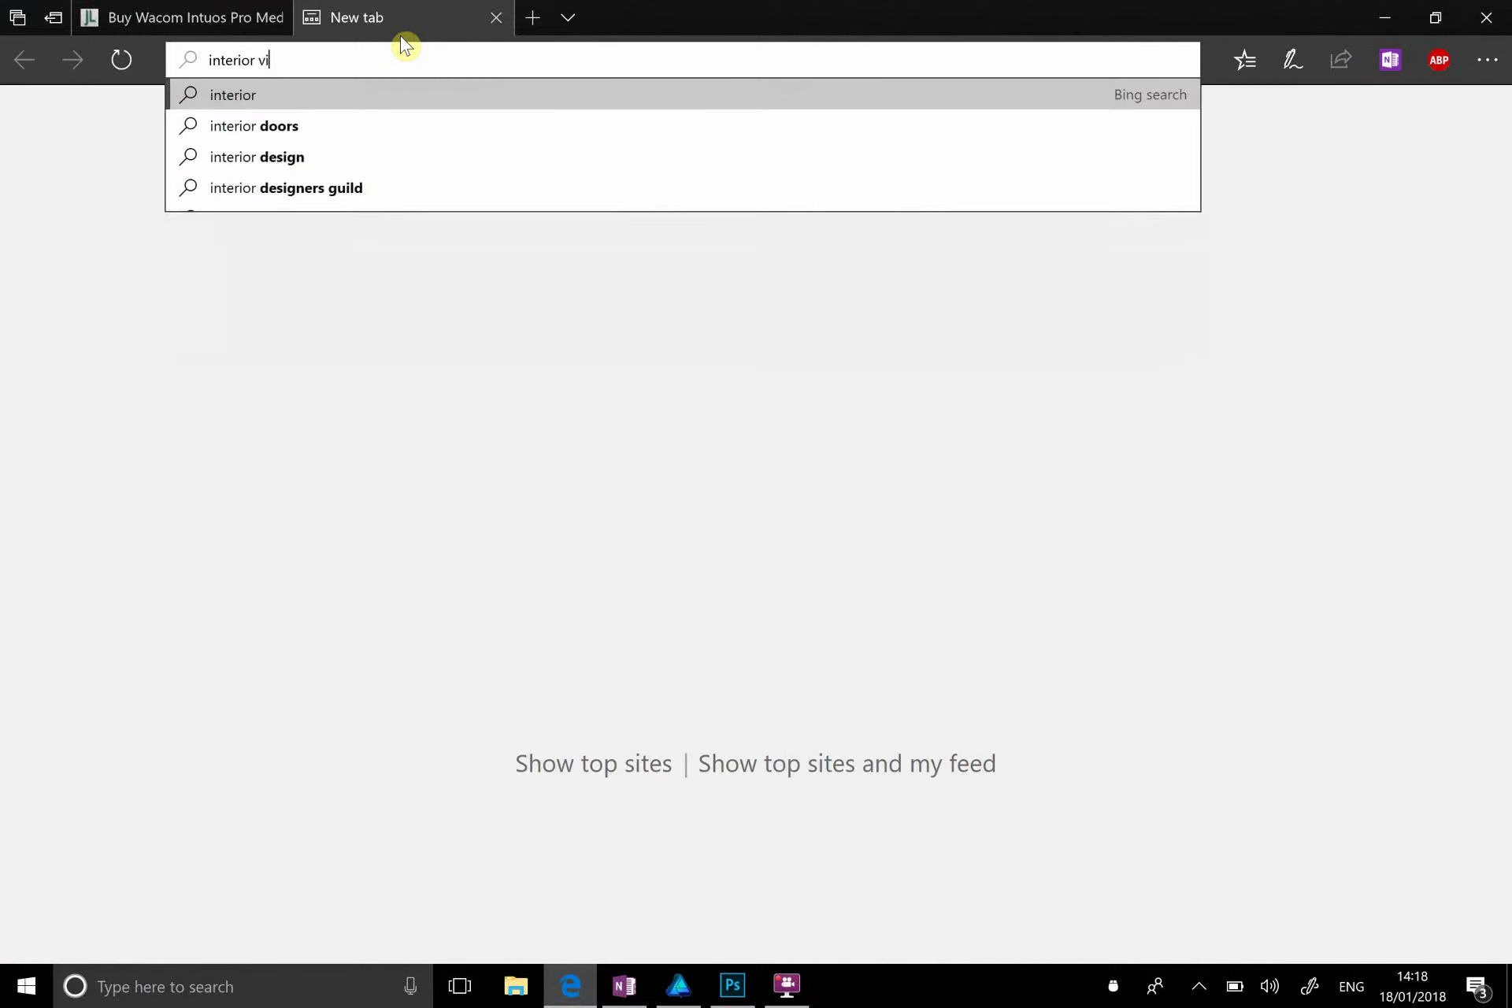
type("n")
key("Return")
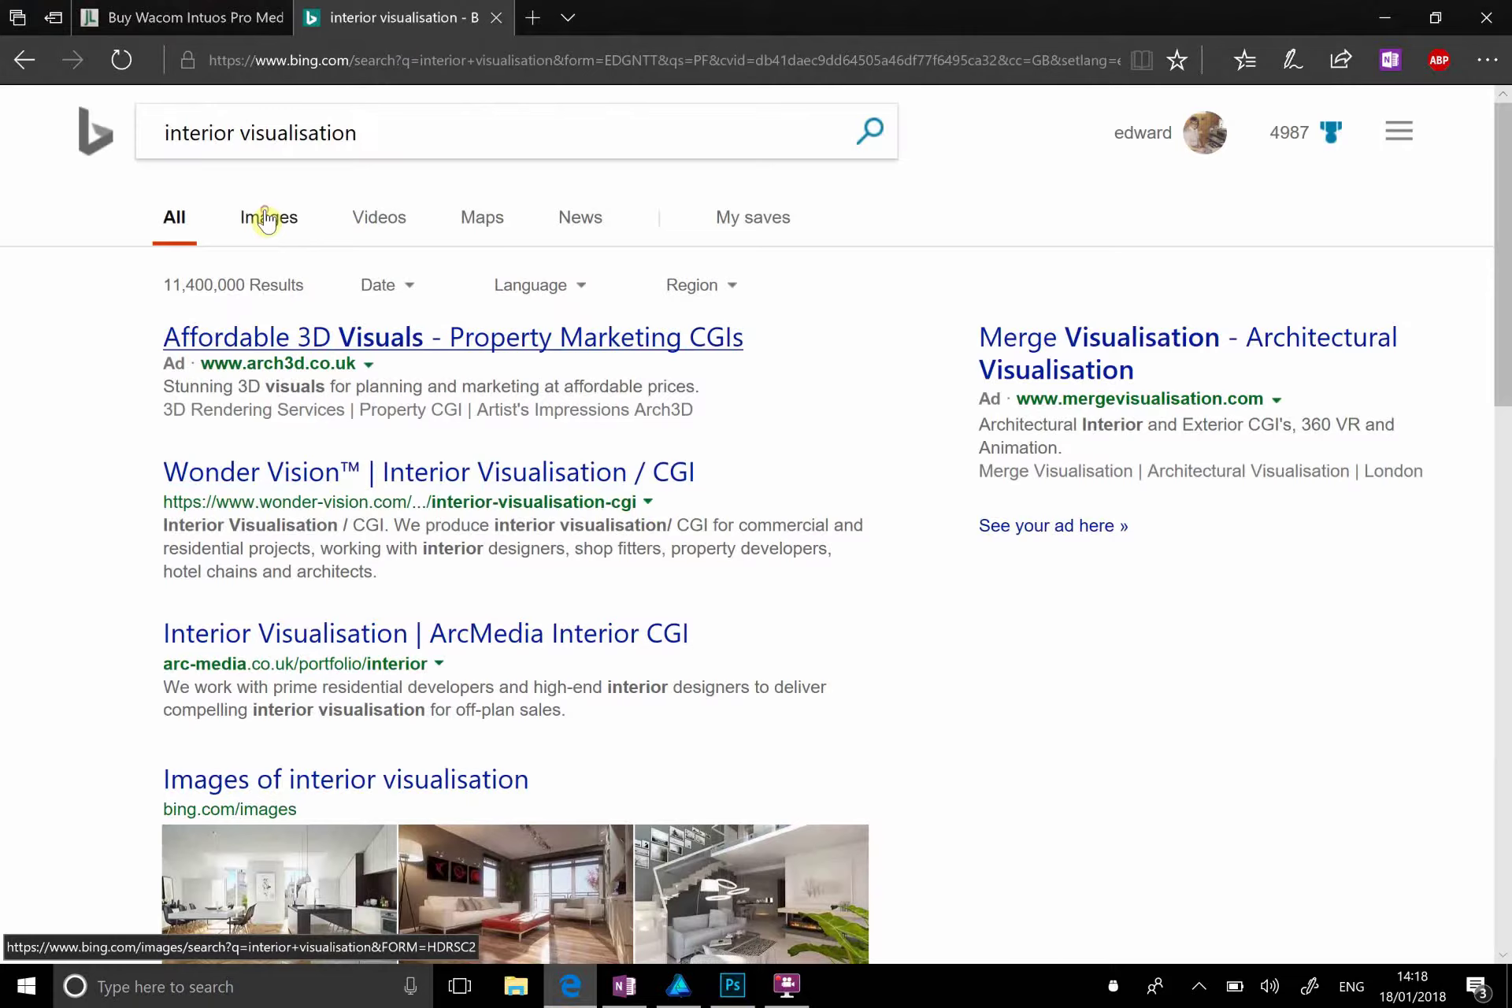
Step: Browse the image results of rendered living rooms and kitchens
left_click(267, 216)
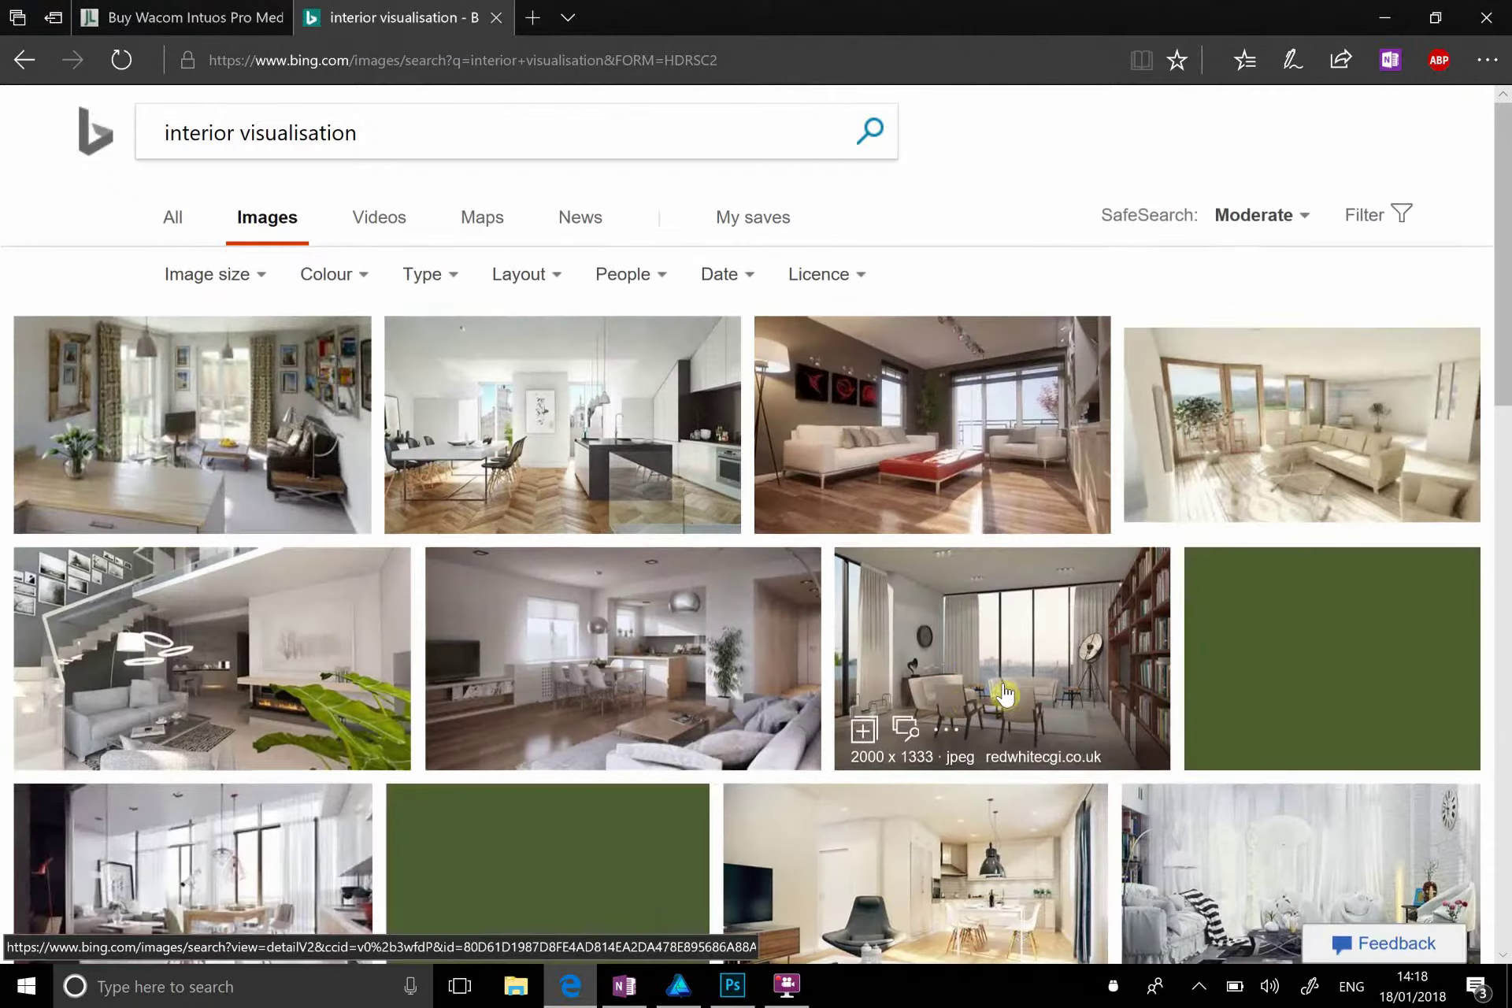
scroll(968, 669, "down", 5)
scroll(964, 660, "down", 6)
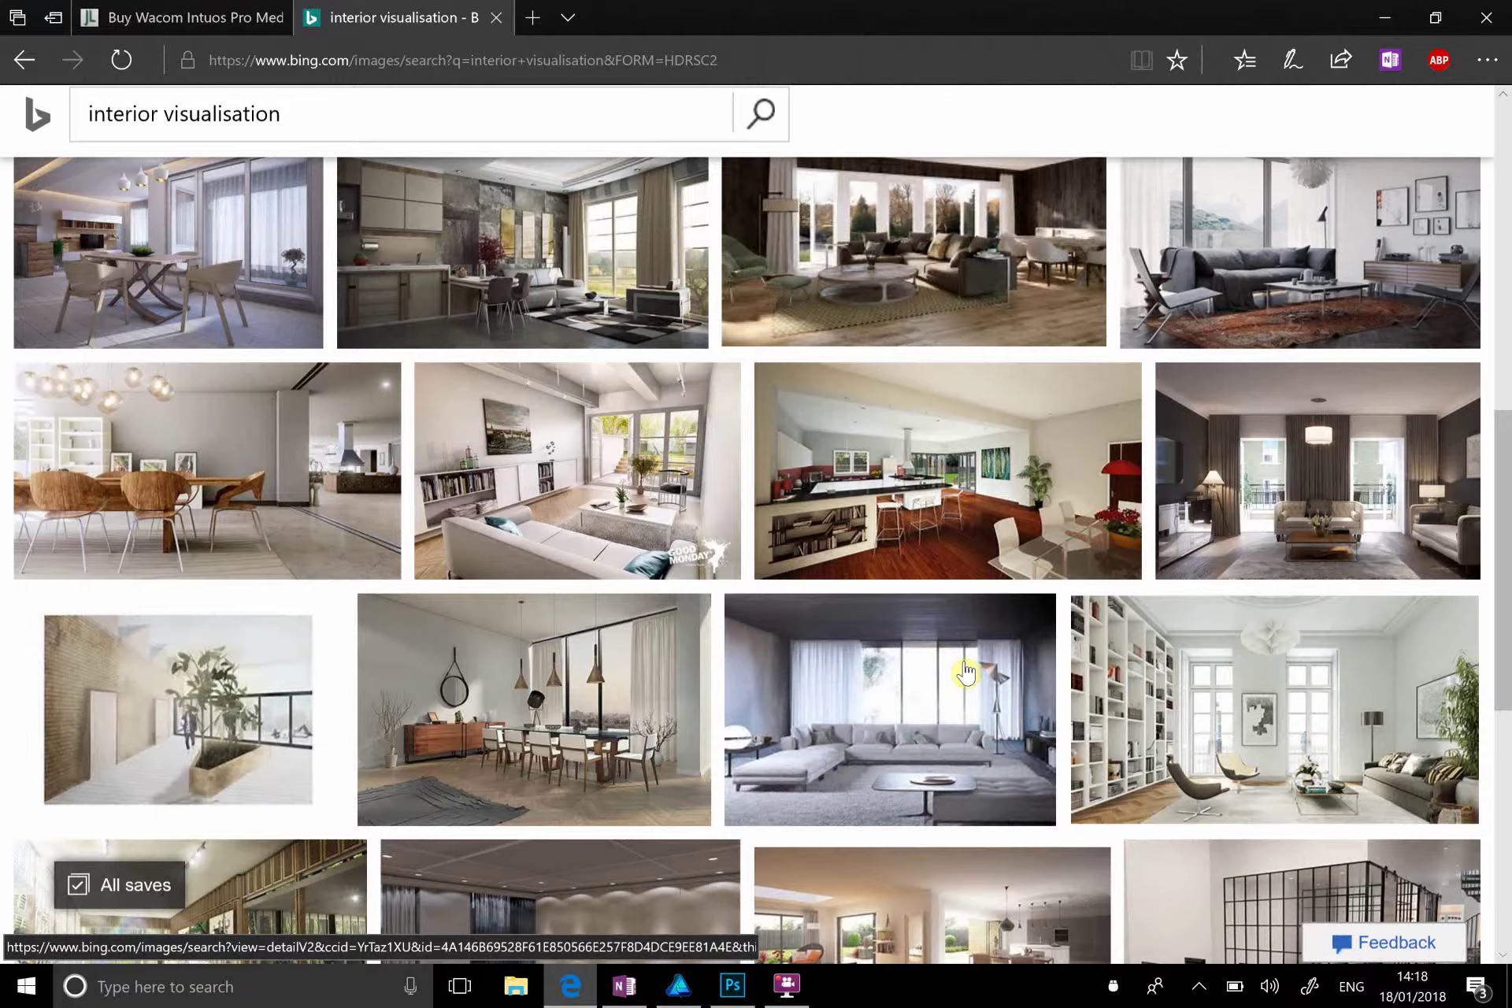
scroll(964, 660, "up", 2)
scroll(496, 259, "up", 6)
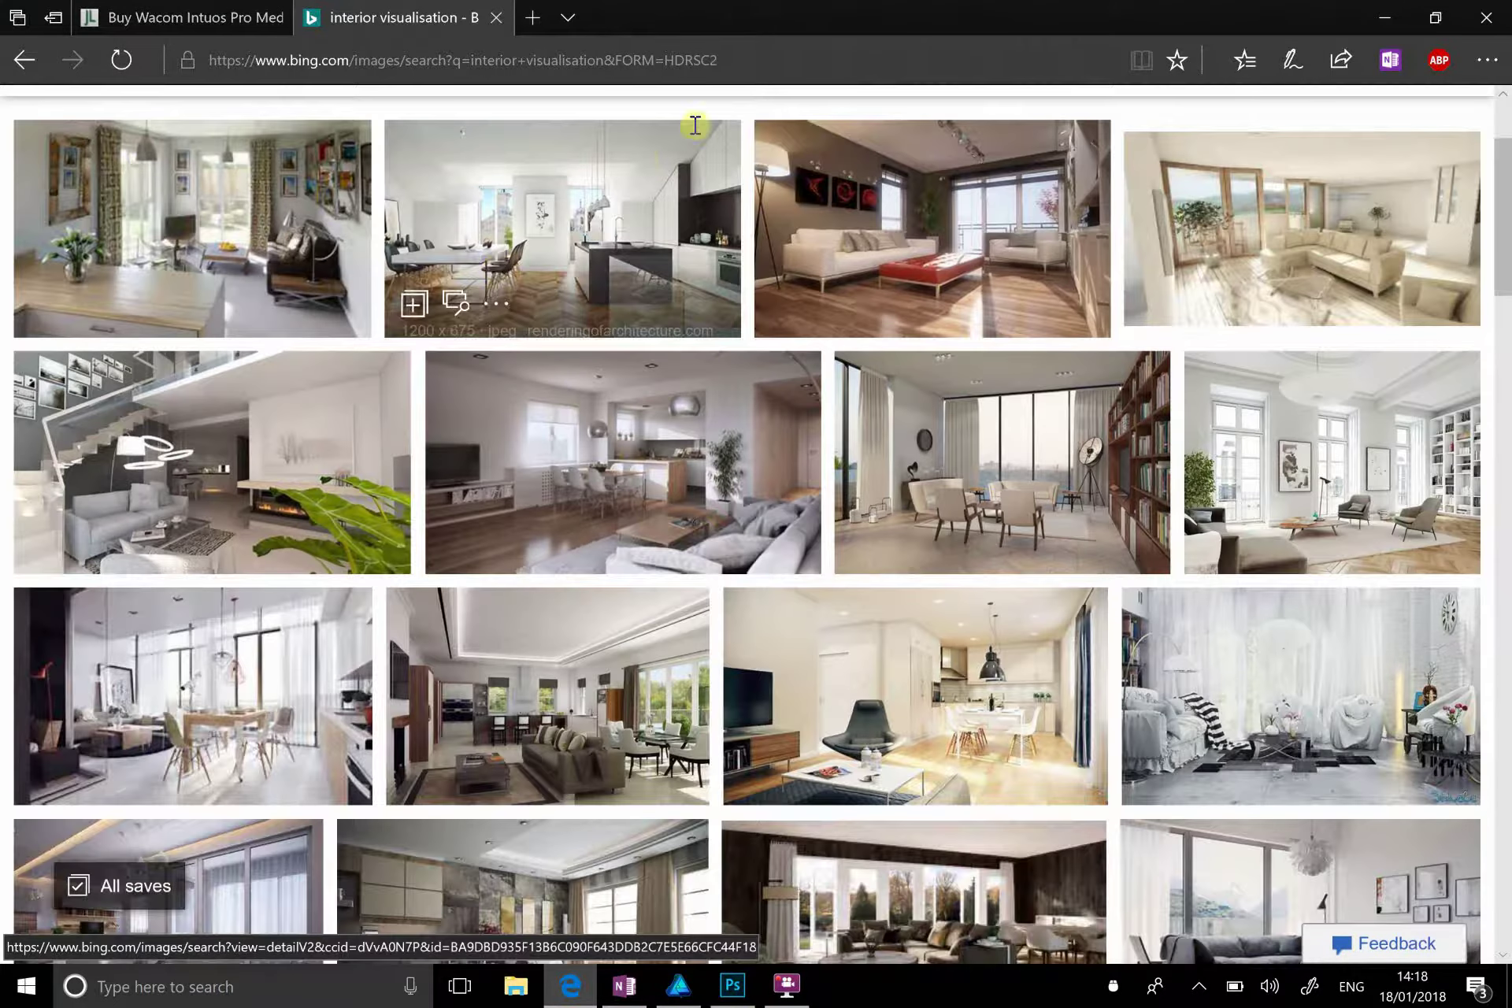
scroll(692, 125, "up", 3)
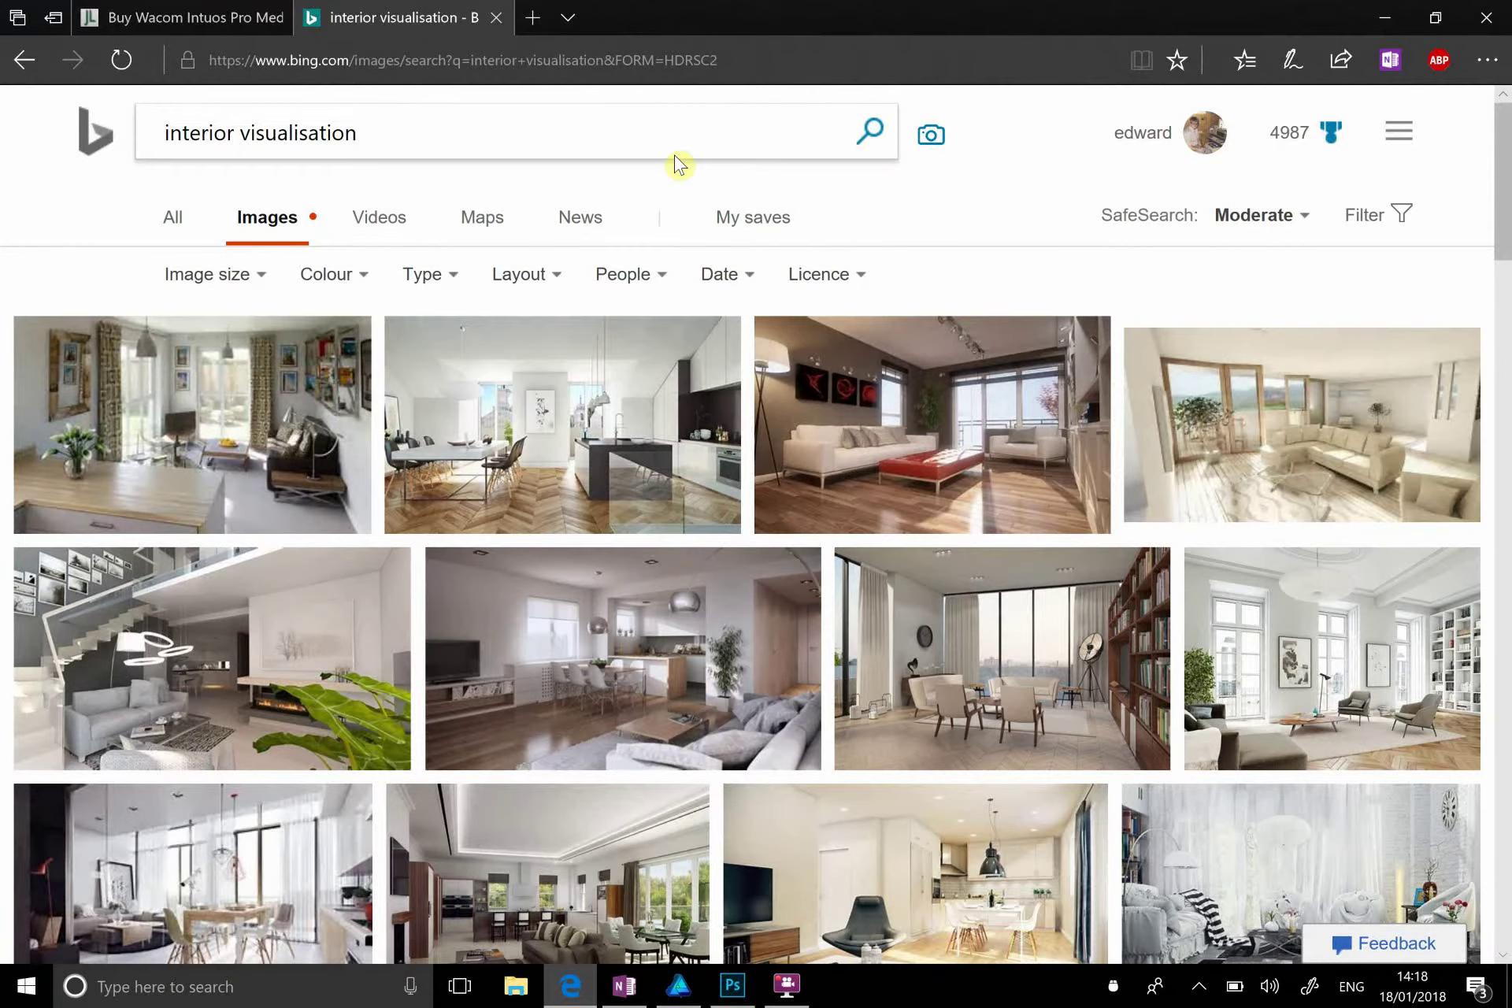
scroll(509, 461, "down", 3)
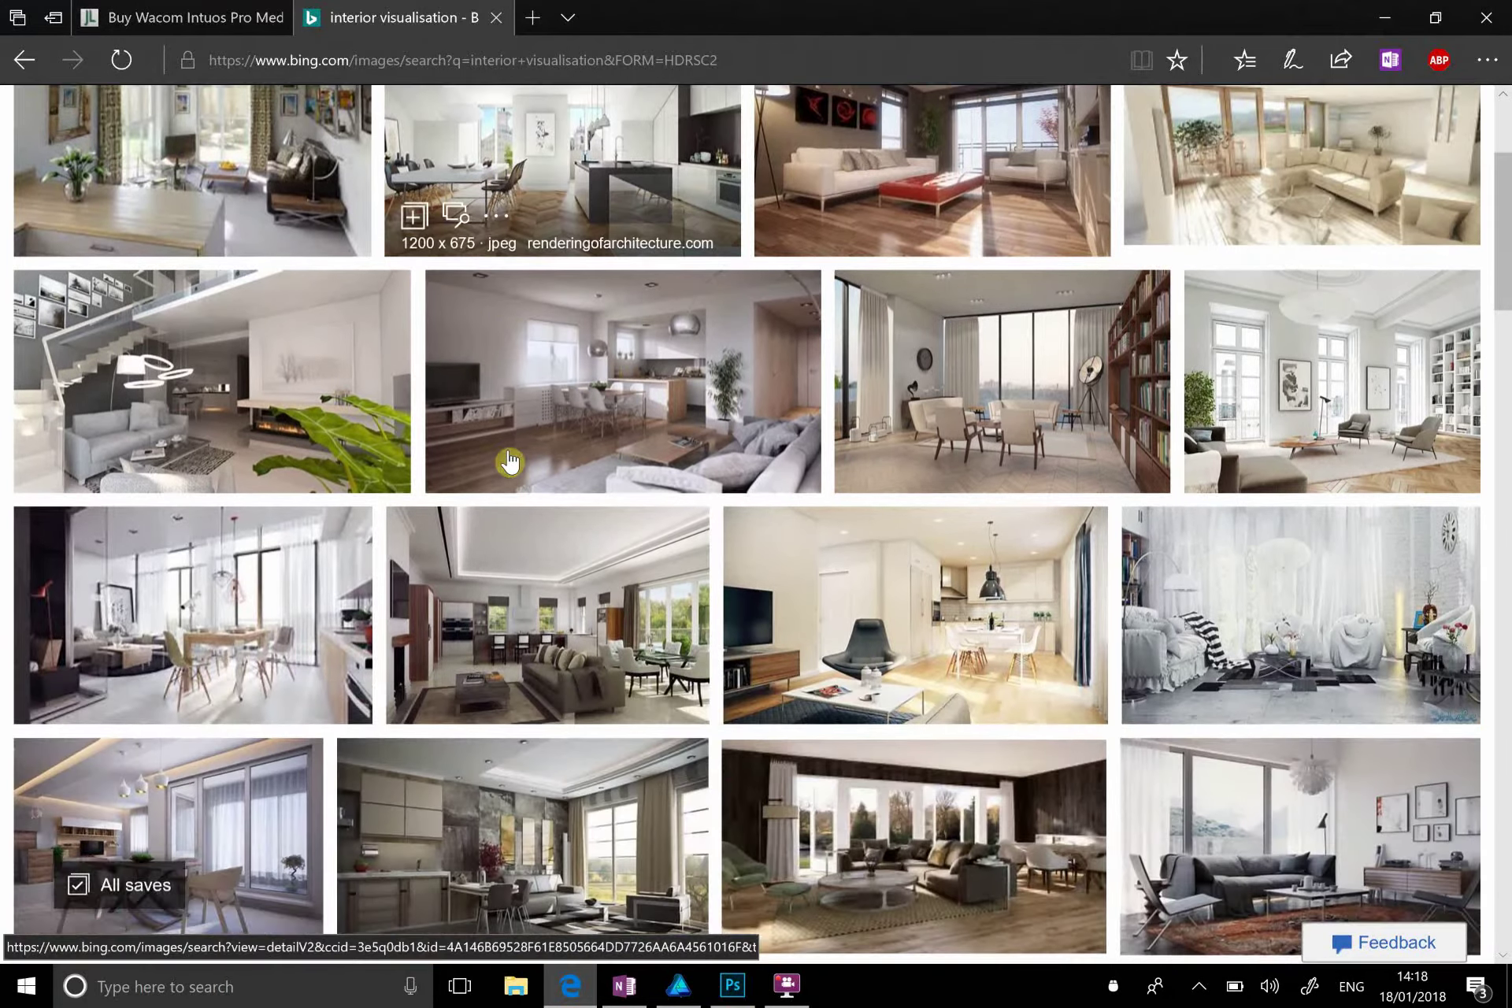
scroll(509, 460, "down", 5)
scroll(509, 461, "up", 4)
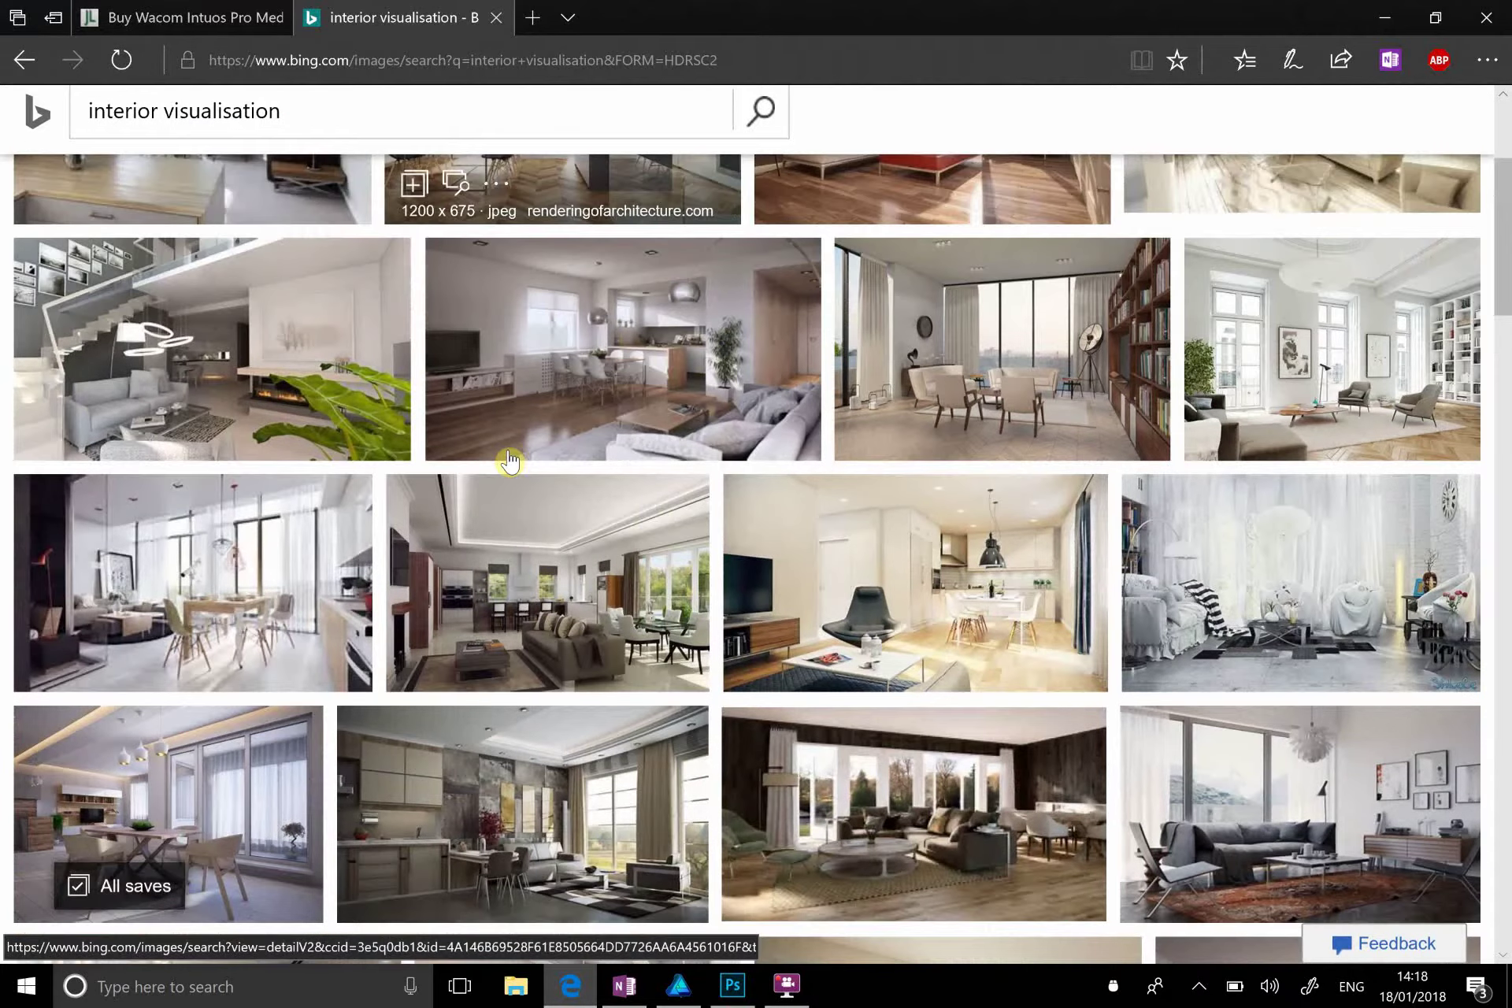
scroll(509, 461, "up", 4)
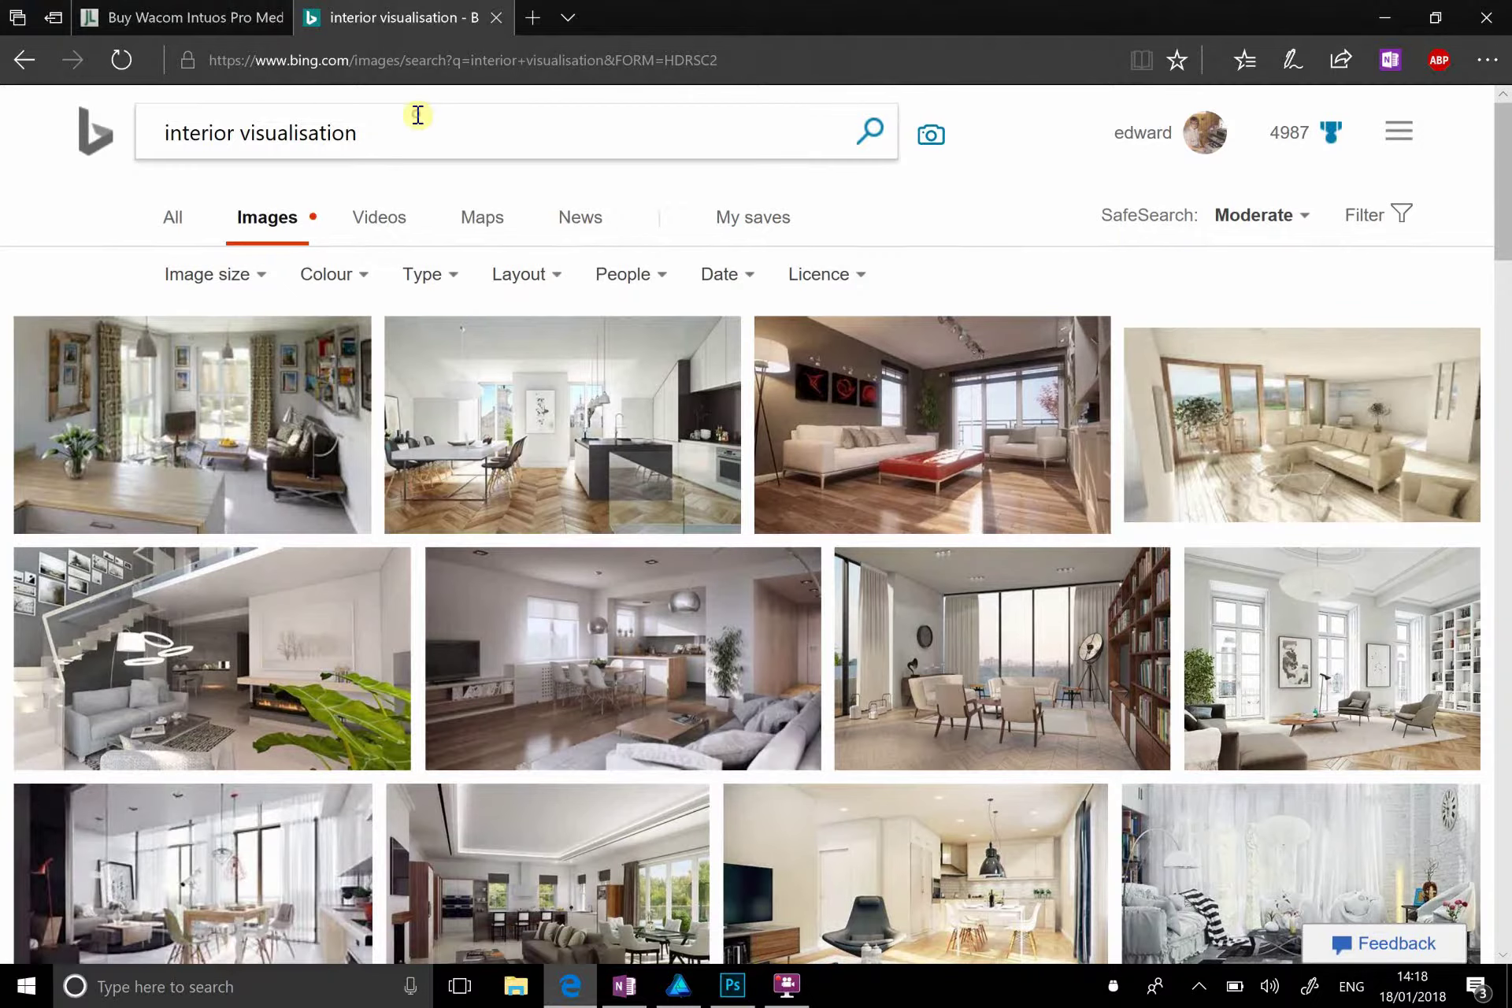
left_click(417, 115)
type("photoshop")
key("Return")
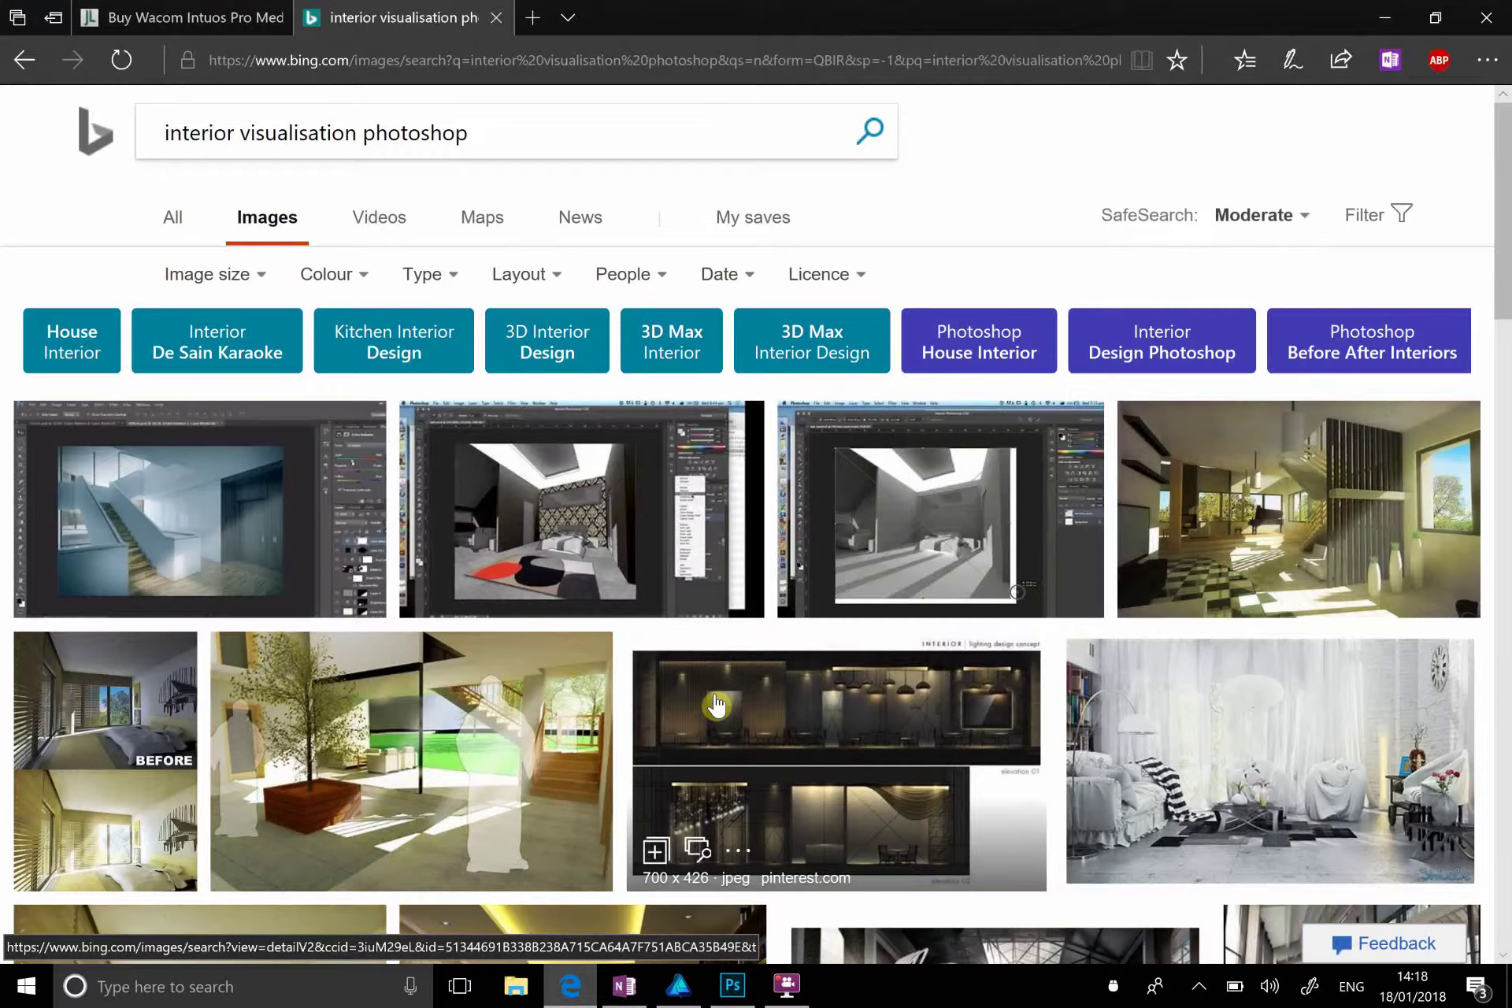
scroll(716, 705, "down", 5)
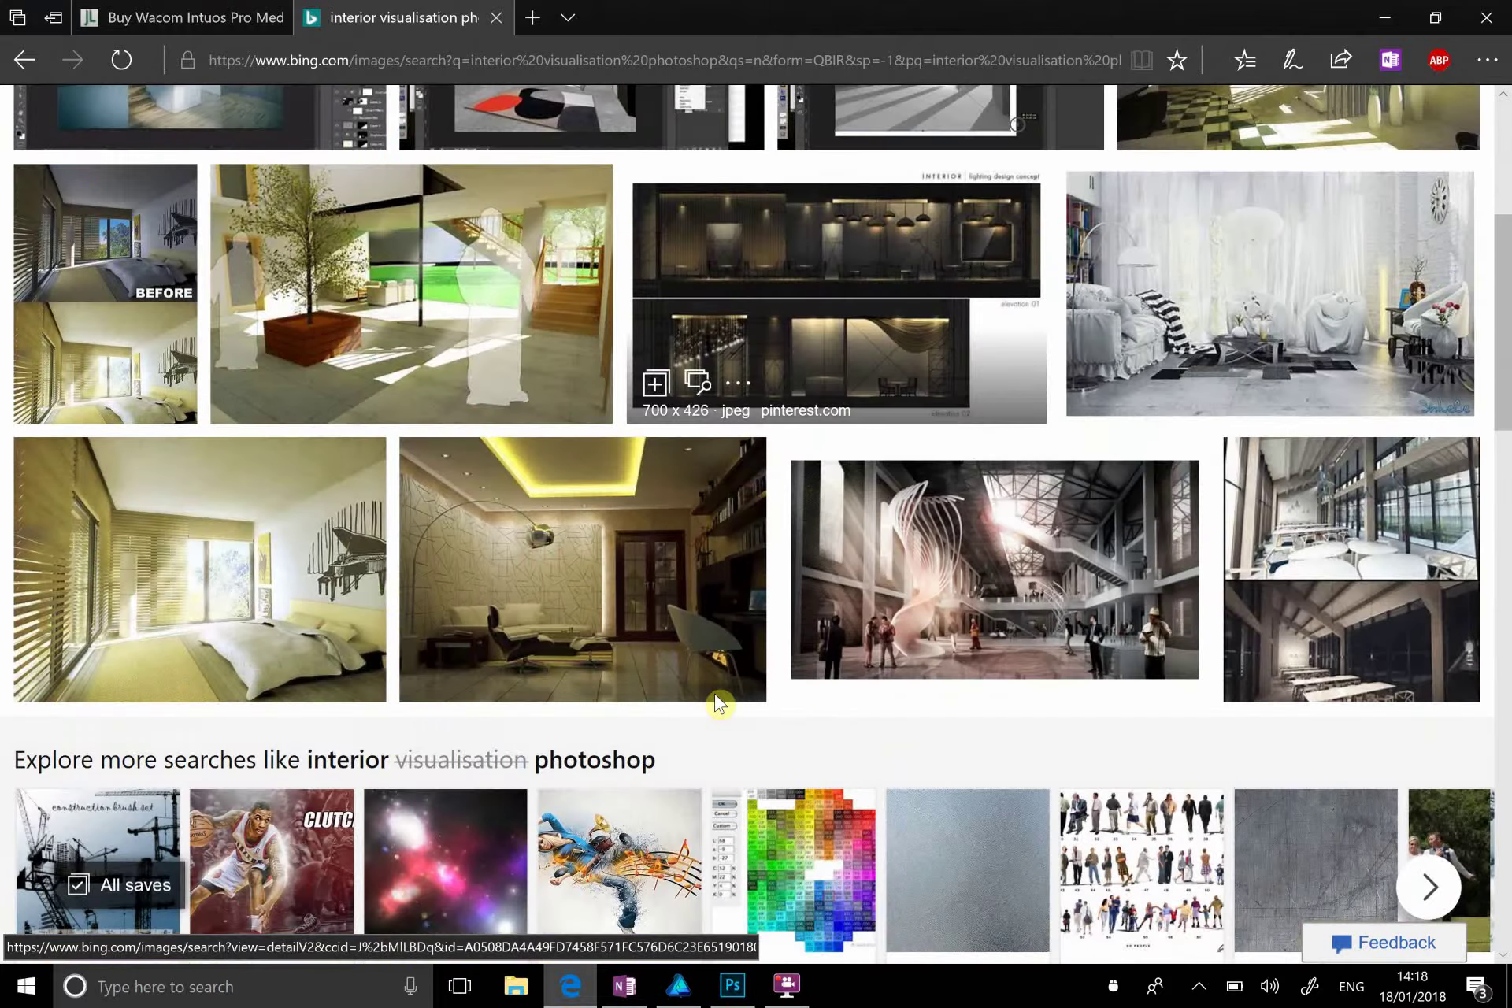
scroll(719, 704, "down", 8)
scroll(716, 704, "down", 5)
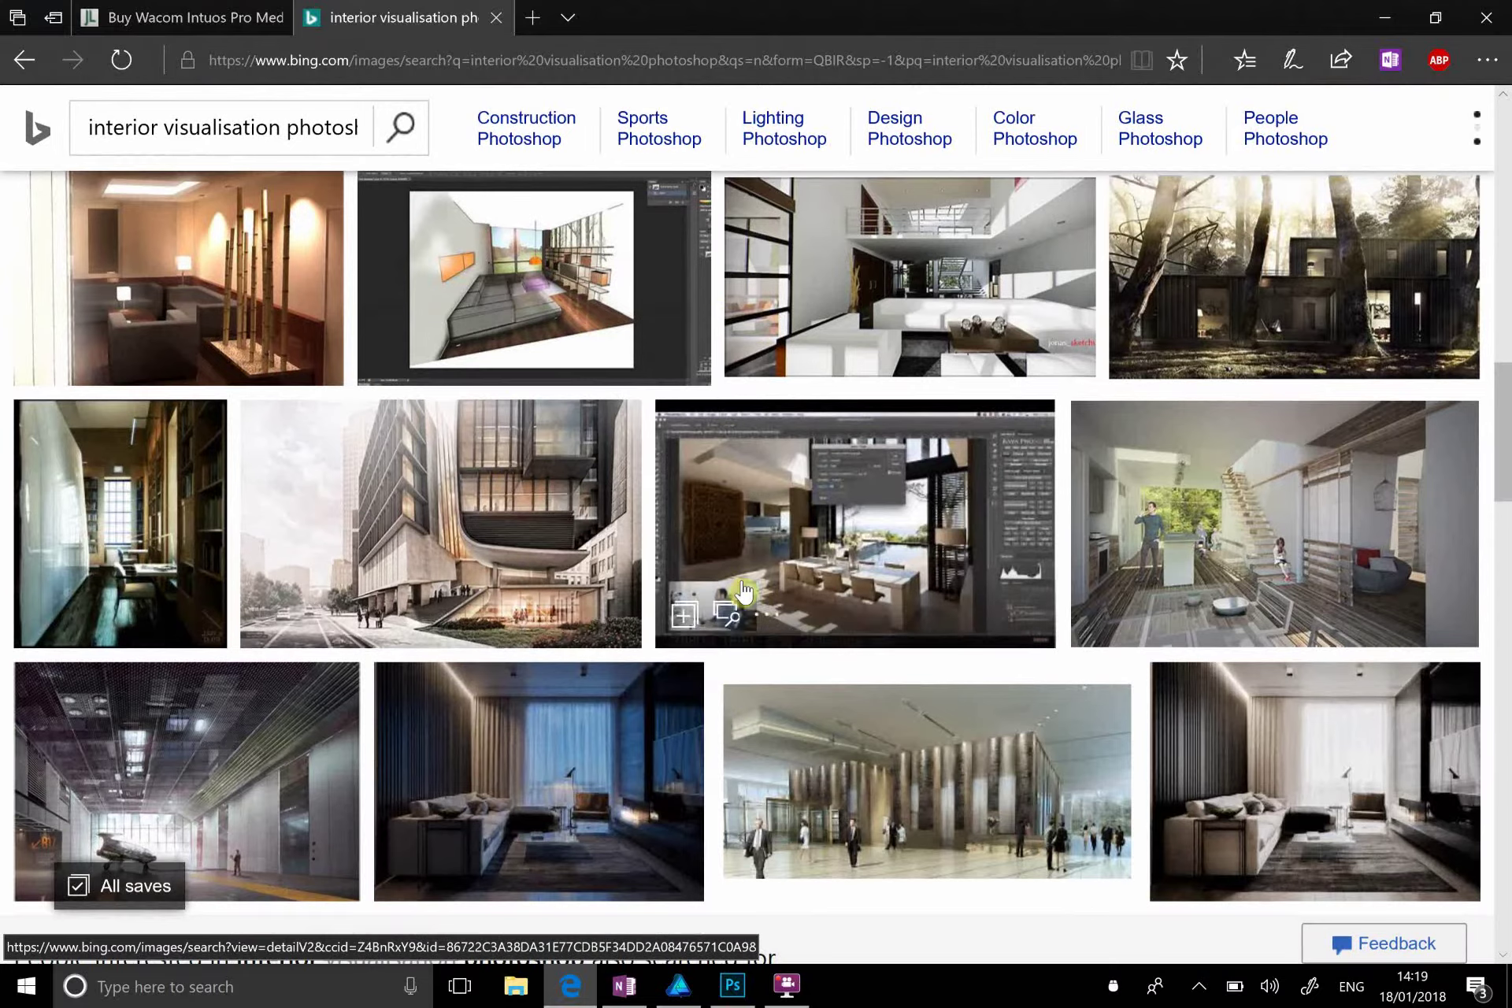
scroll(630, 489, "down", 4)
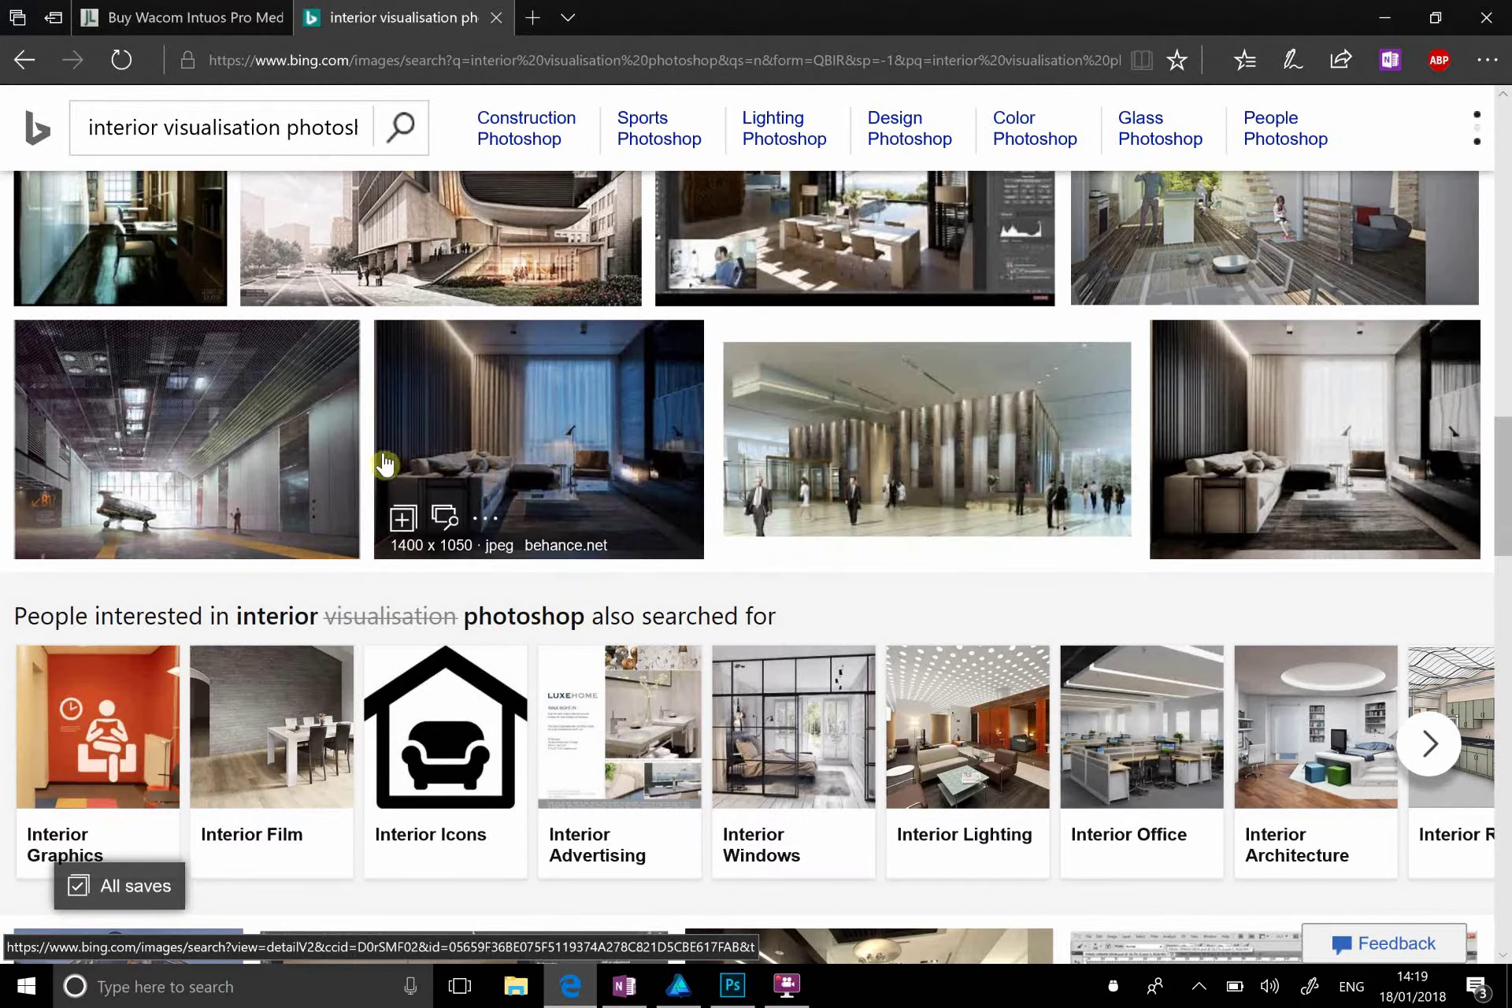
scroll(678, 508, "down", 7)
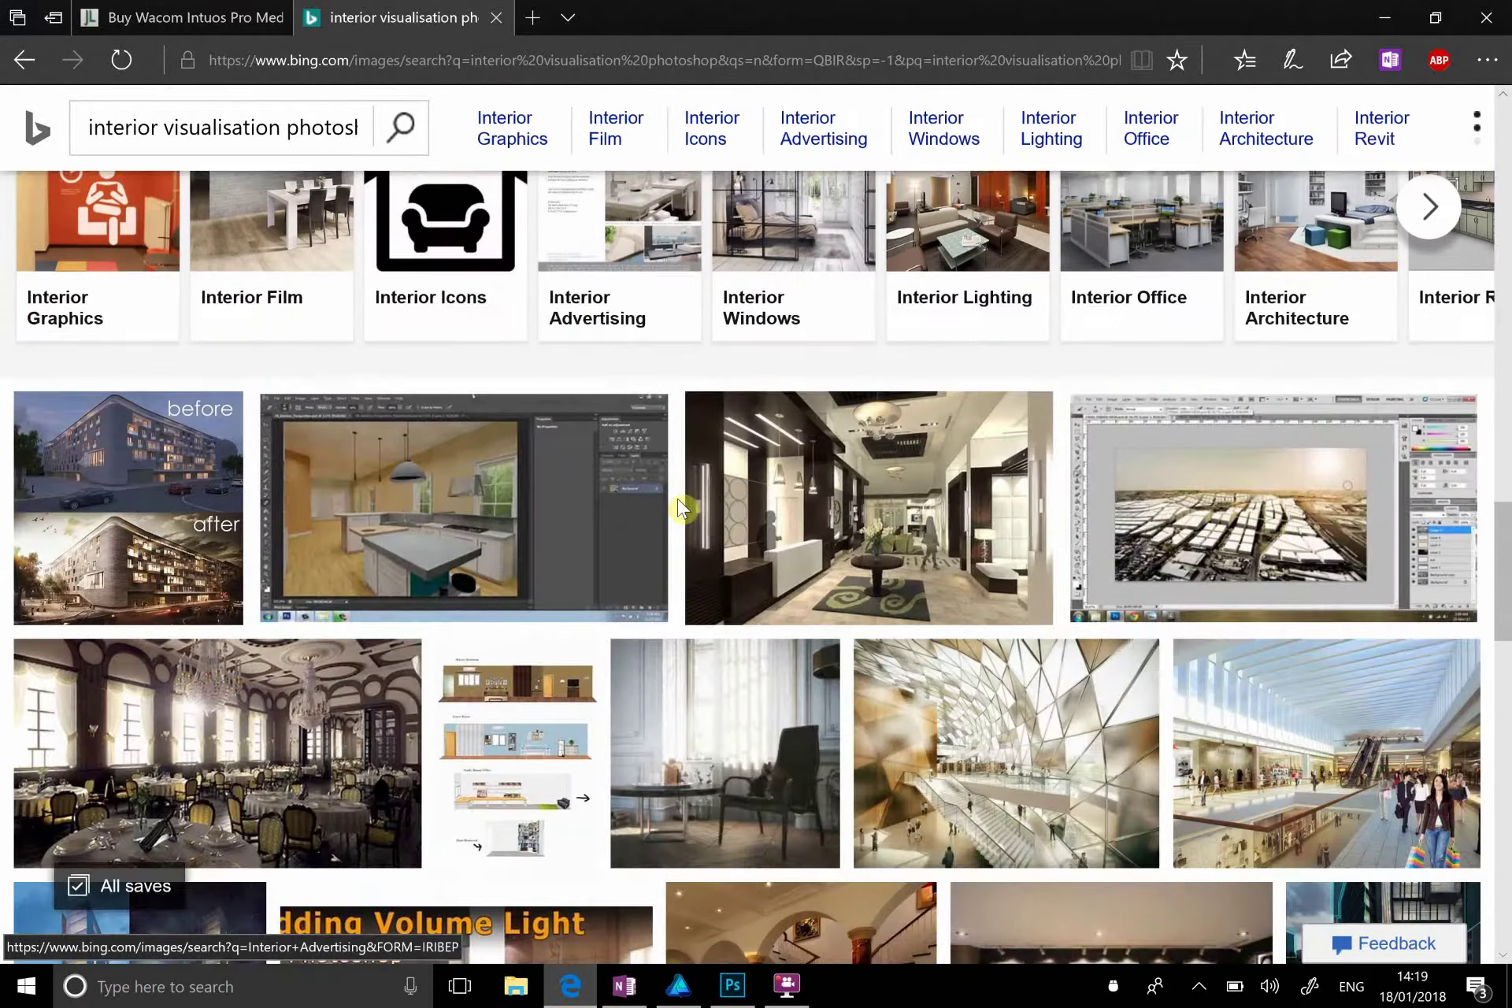
scroll(679, 508, "down", 7)
scroll(679, 511, "down", 2)
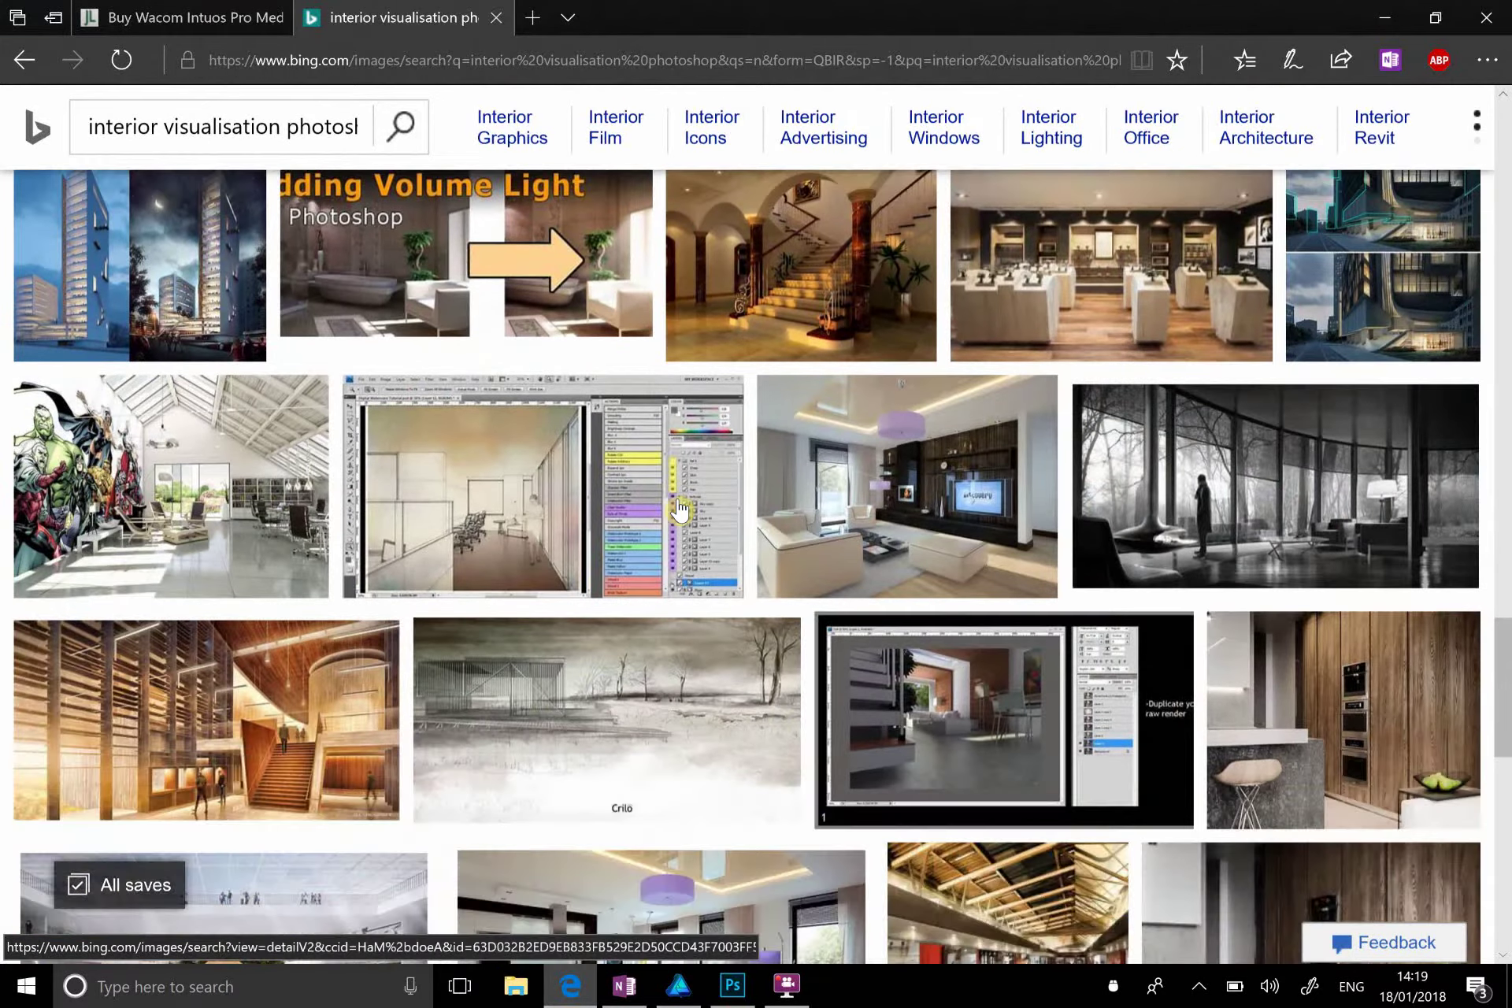
scroll(681, 511, "down", 3)
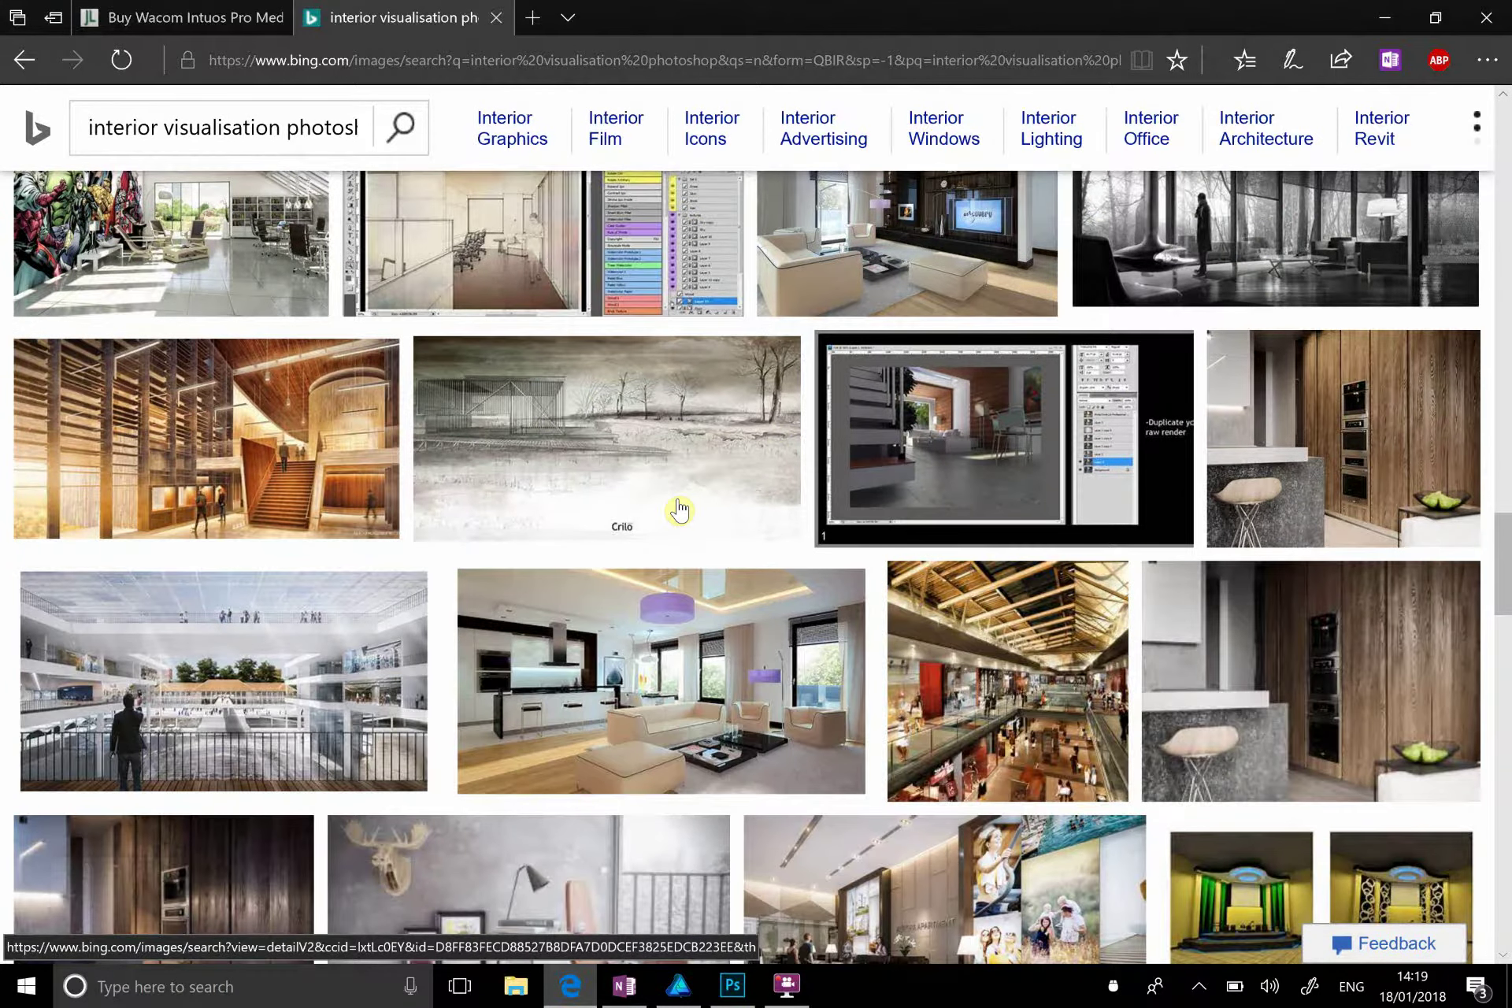
scroll(722, 810, "down", 3)
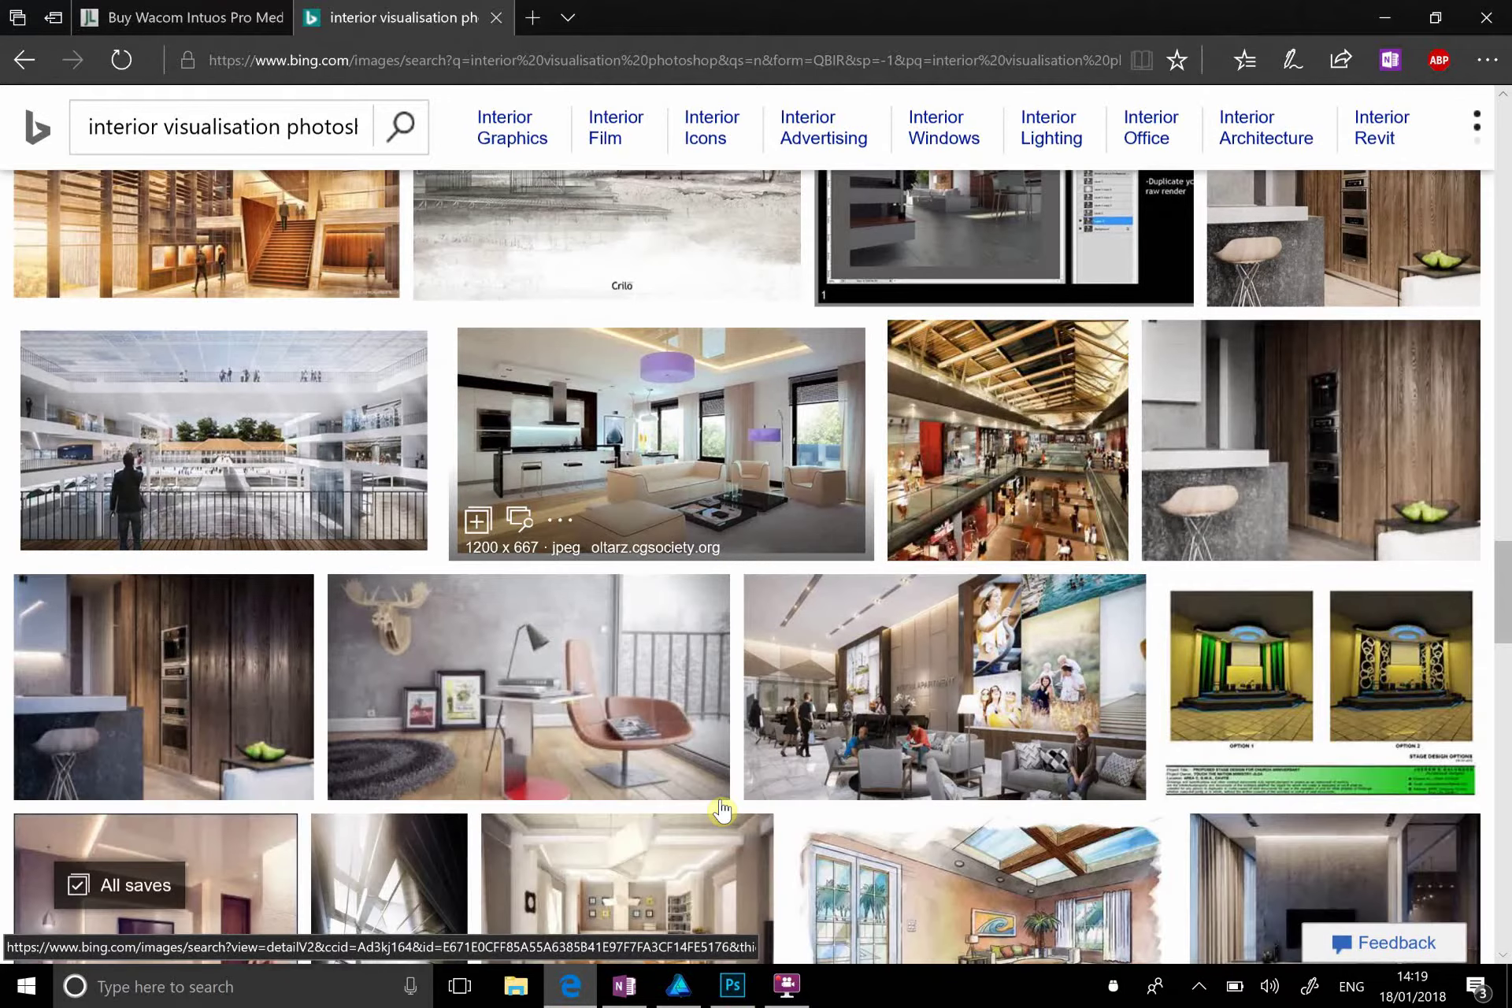
scroll(722, 810, "down", 1)
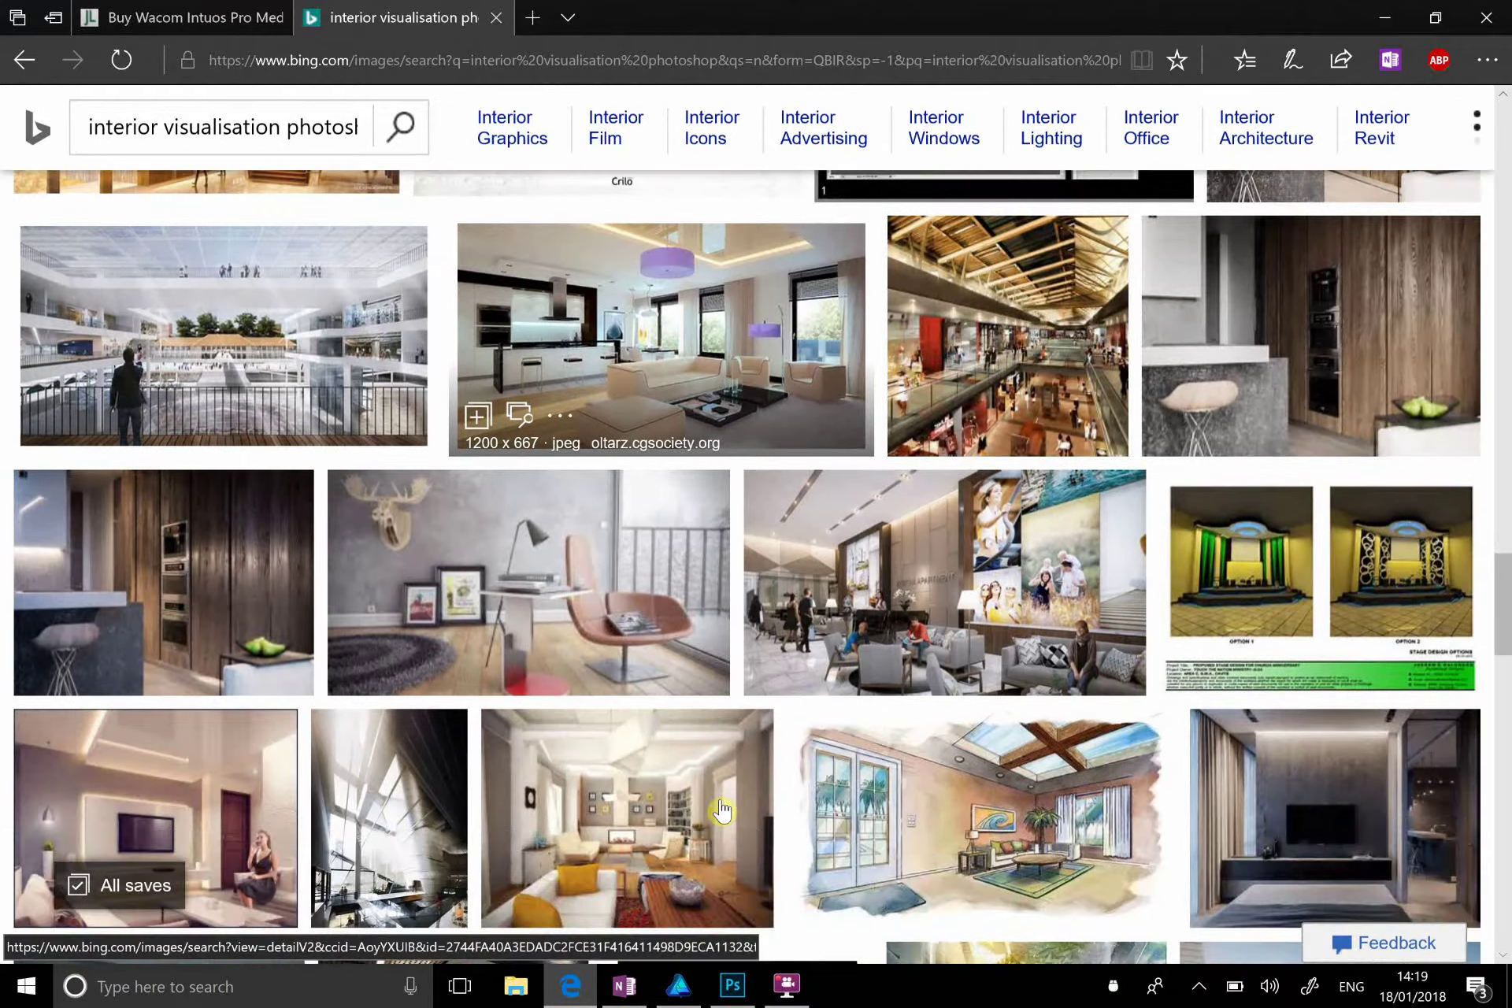
scroll(721, 810, "down", 5)
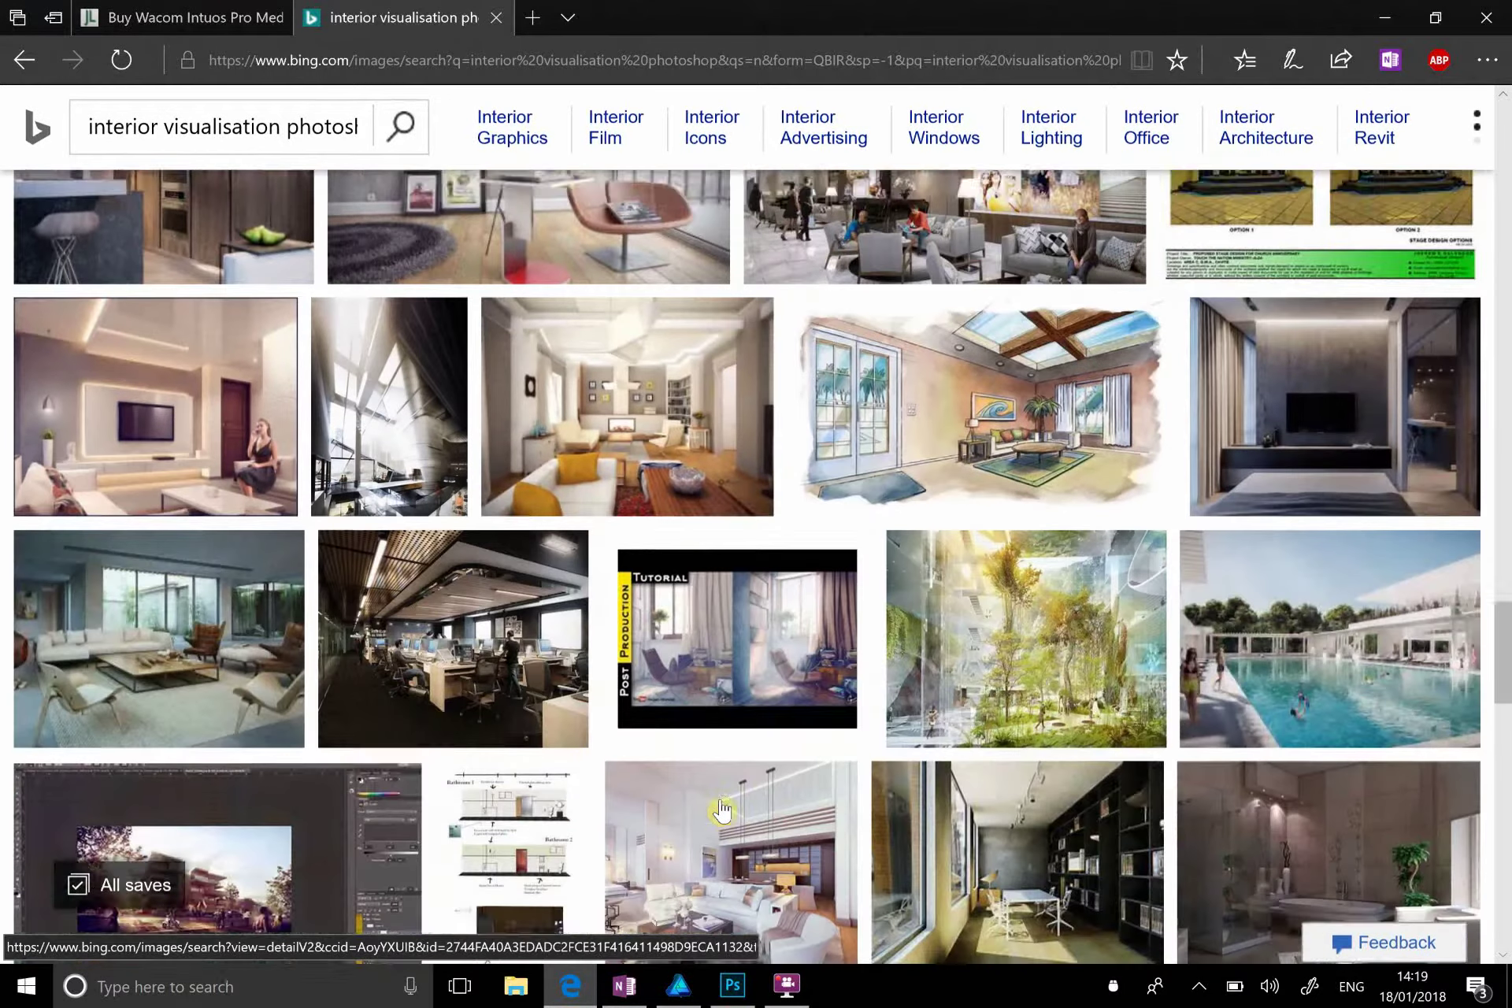
scroll(722, 810, "down", 2)
scroll(756, 733, "down", 3)
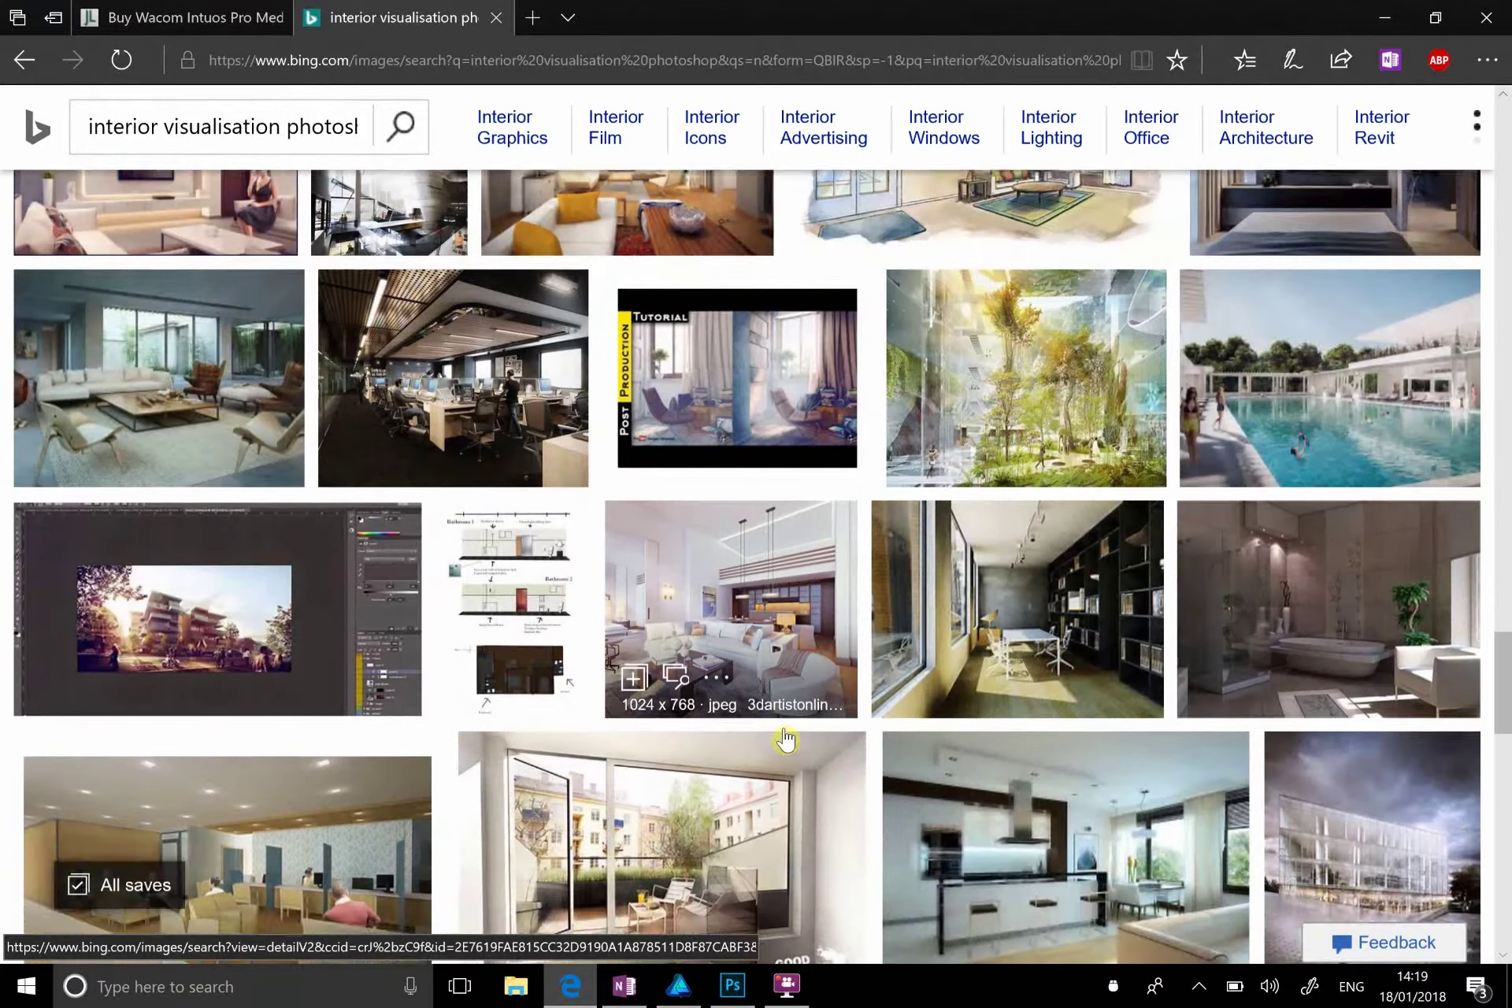
scroll(785, 739, "down", 2)
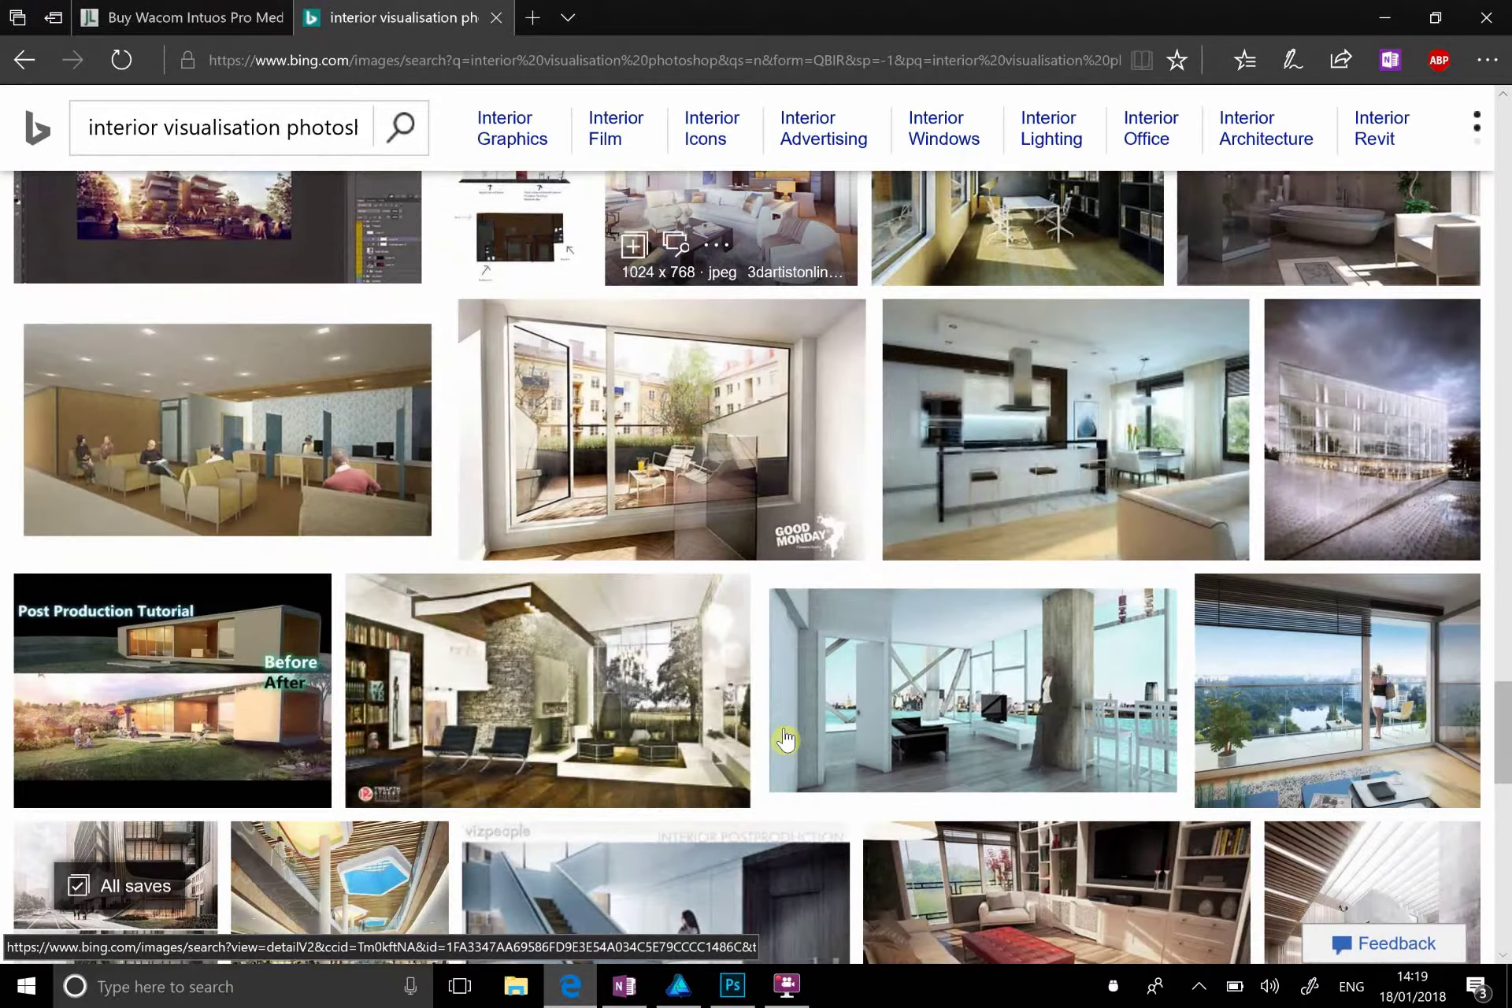
scroll(785, 739, "down", 8)
scroll(785, 736, "down", 2)
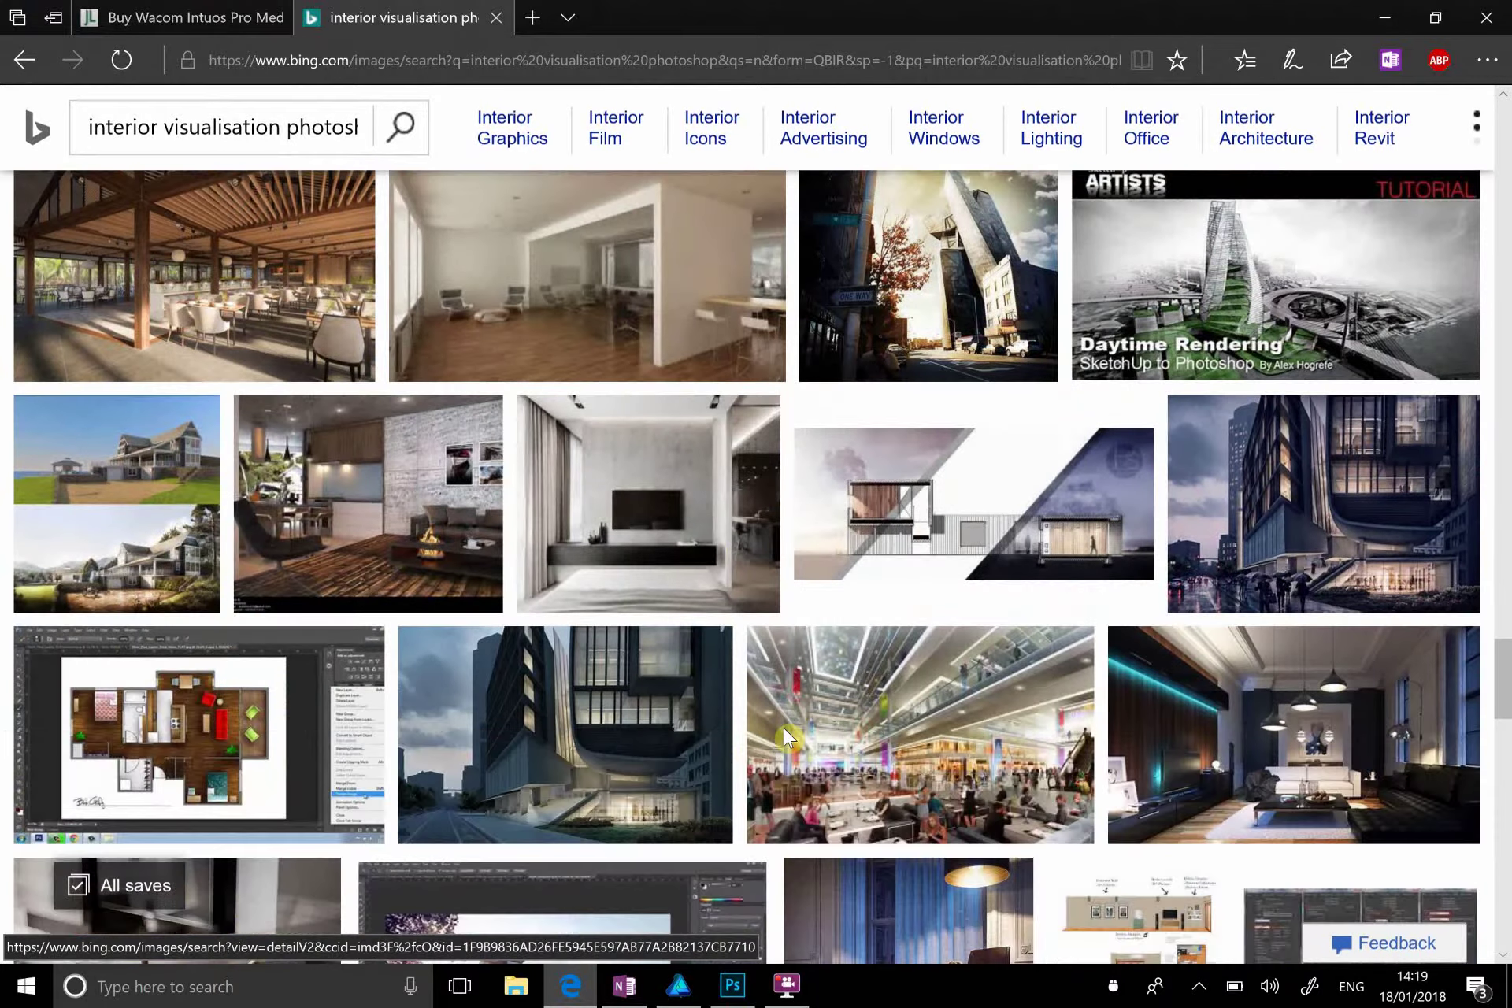
scroll(786, 736, "down", 1)
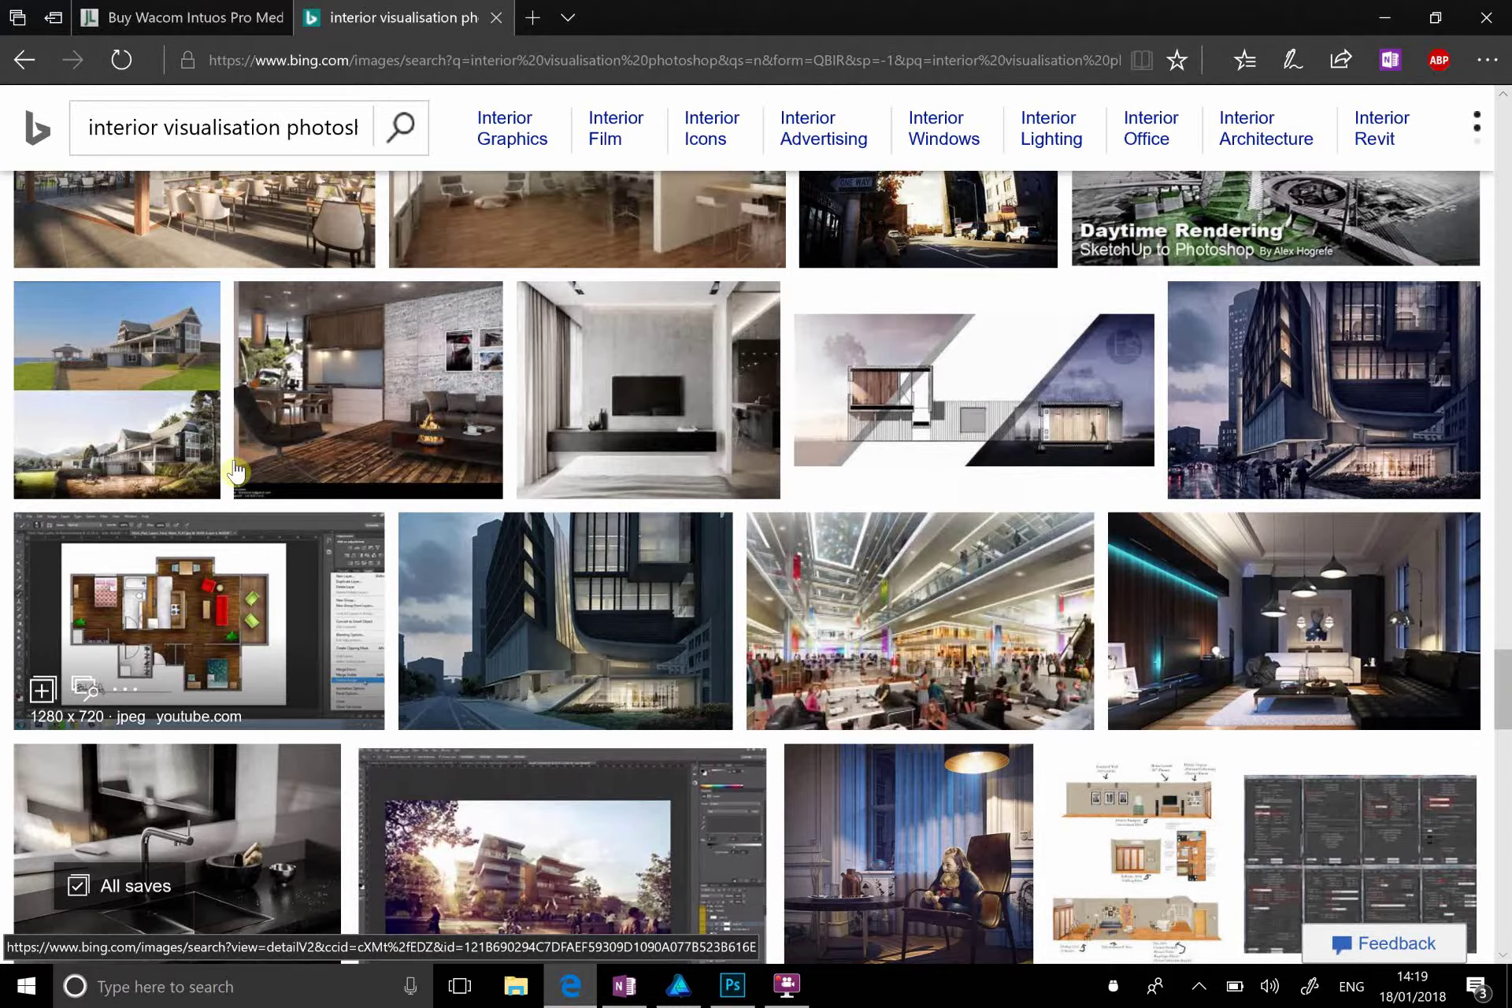
scroll(268, 429, "up", 10)
scroll(382, 211, "up", 5)
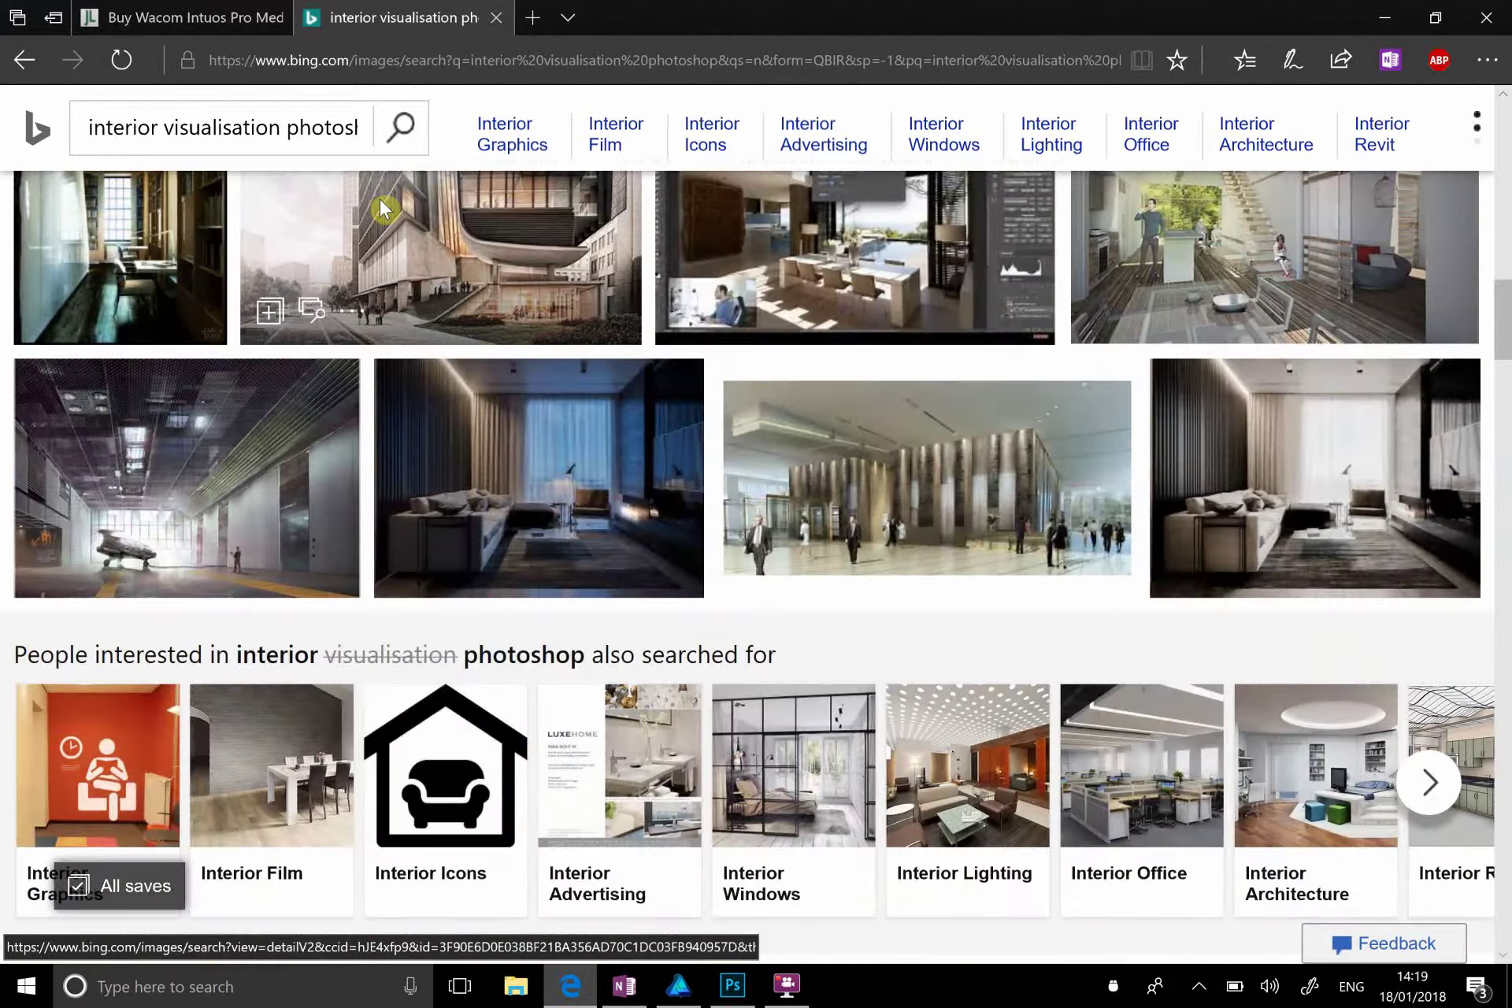
scroll(382, 211, "up", 6)
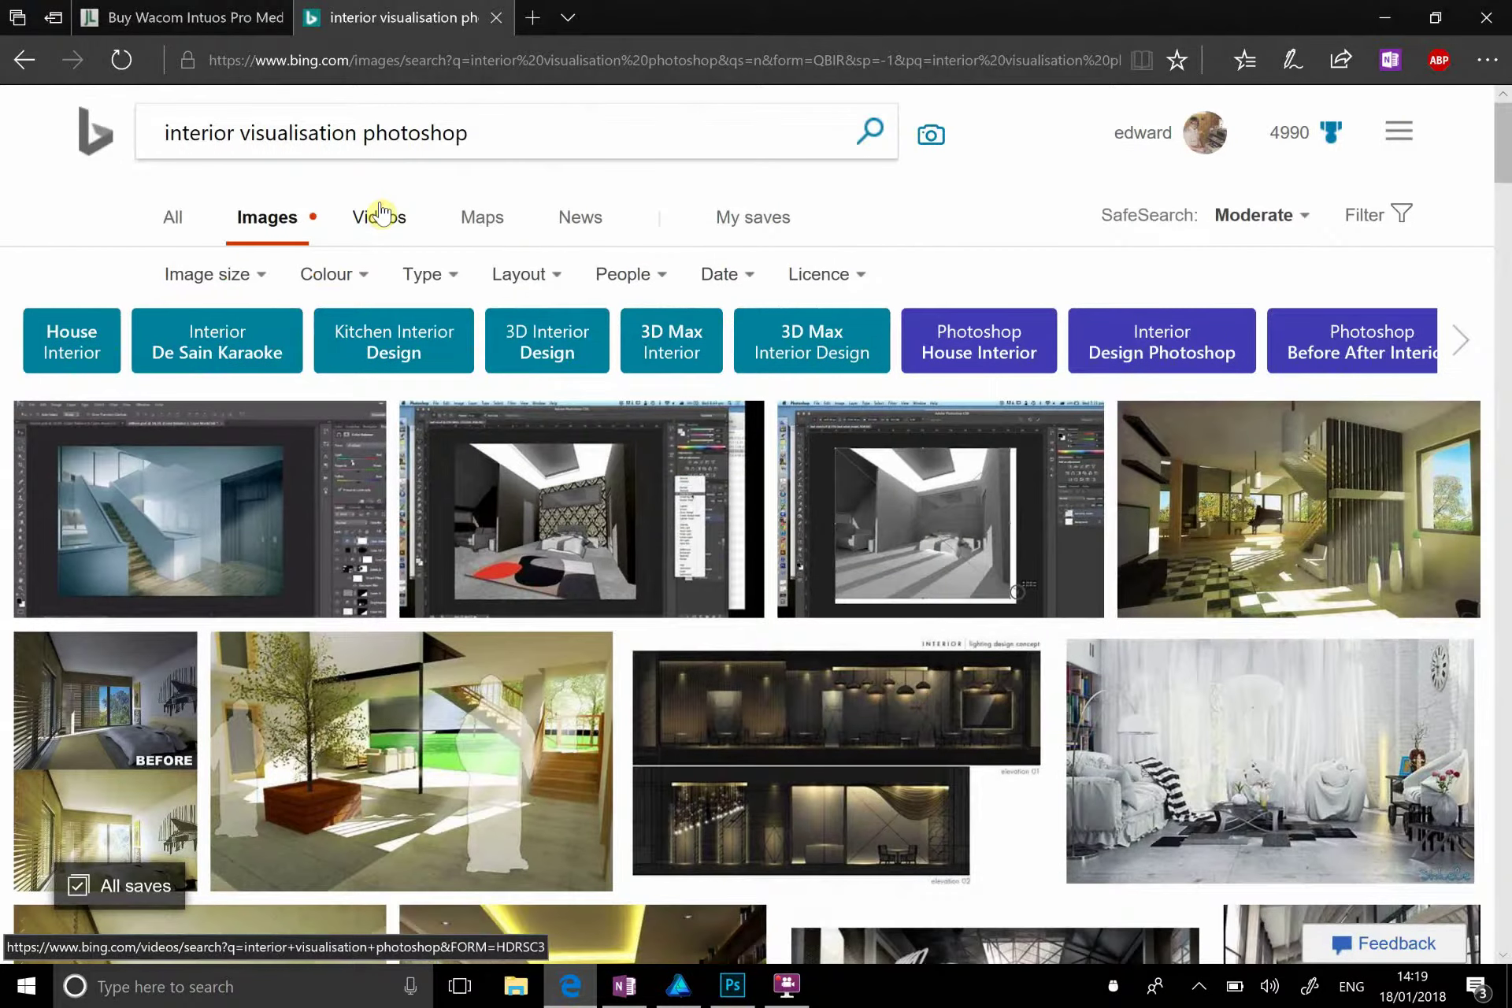
Step: Browse the Bing video results for the same search
left_click(379, 214)
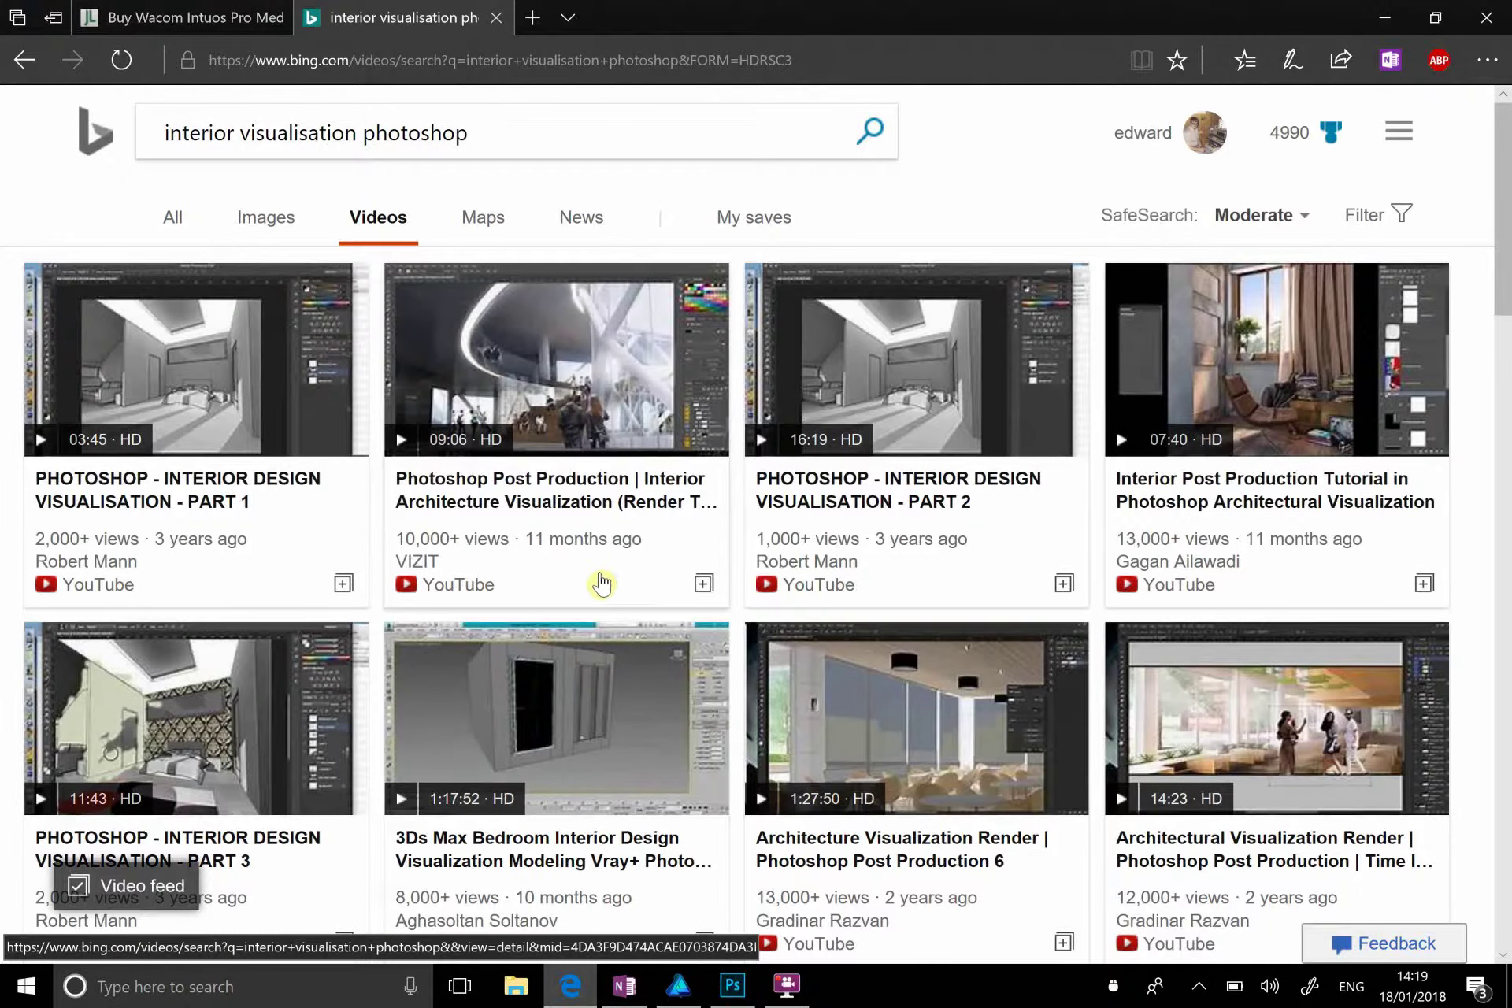
scroll(553, 574, "down", 3)
scroll(553, 573, "down", 8)
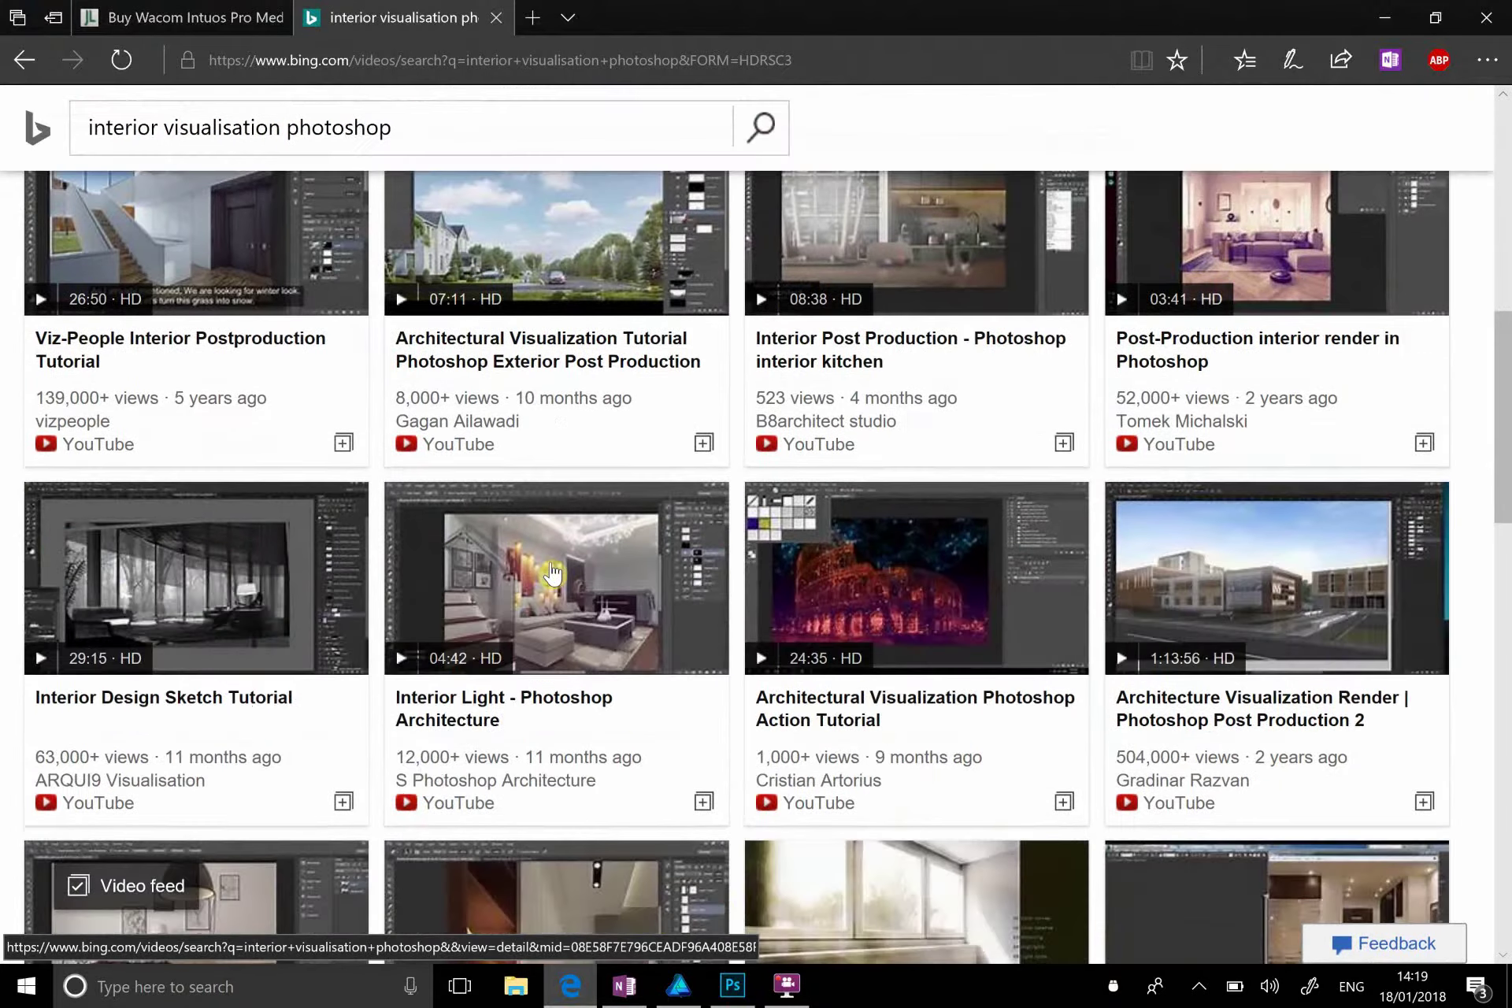
scroll(729, 892, "down", 2)
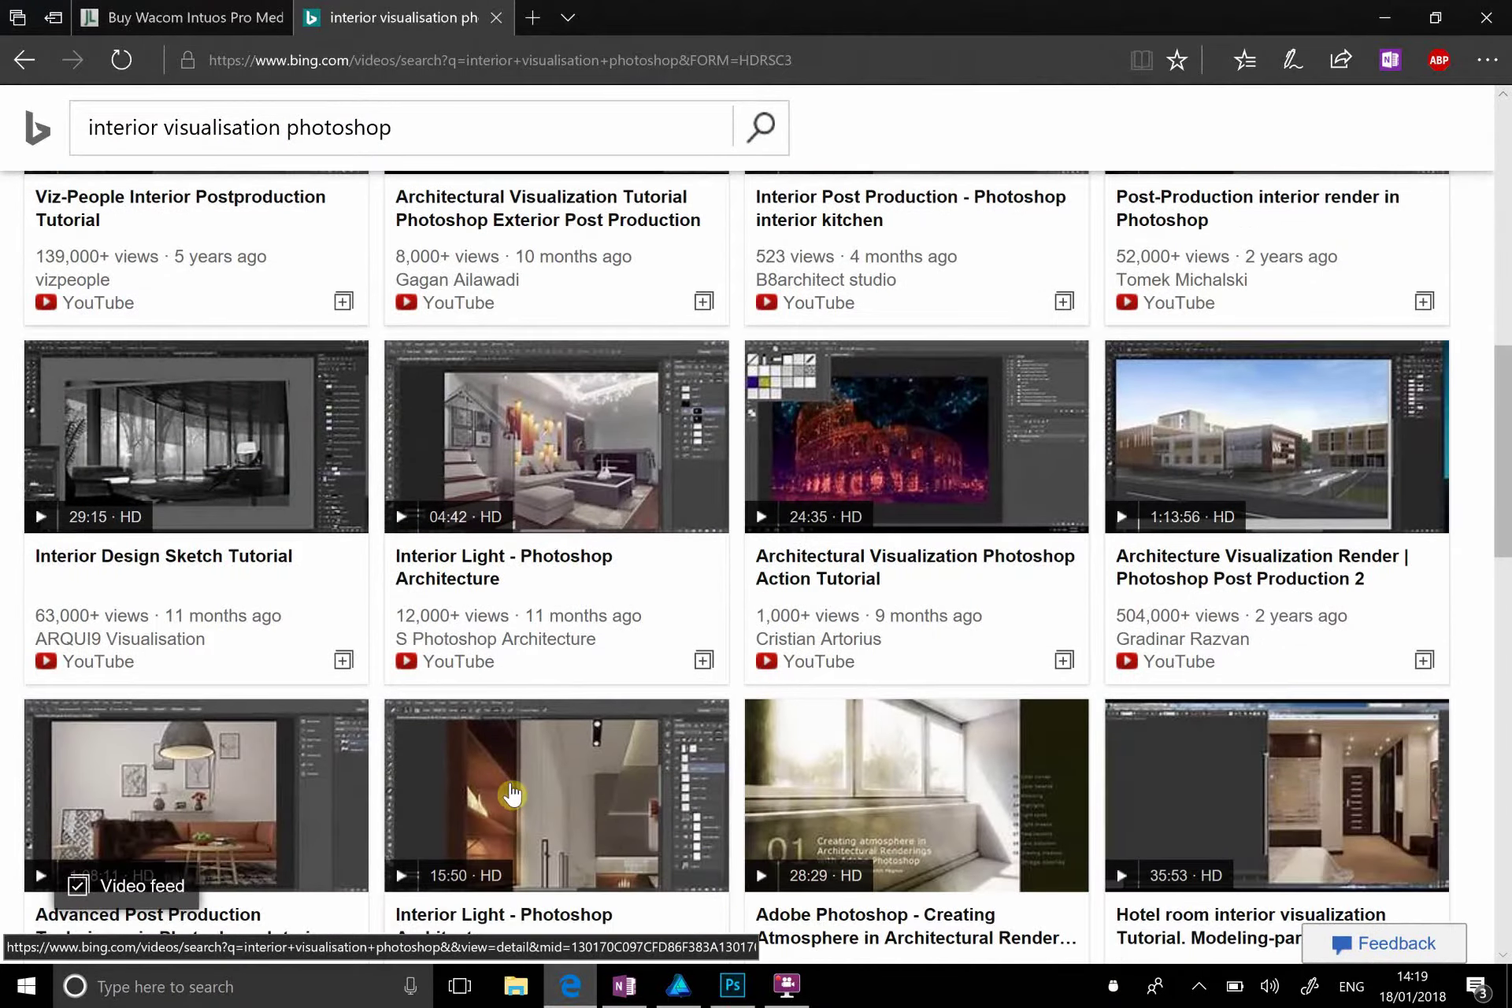
scroll(513, 792, "down", 8)
scroll(513, 791, "down", 2)
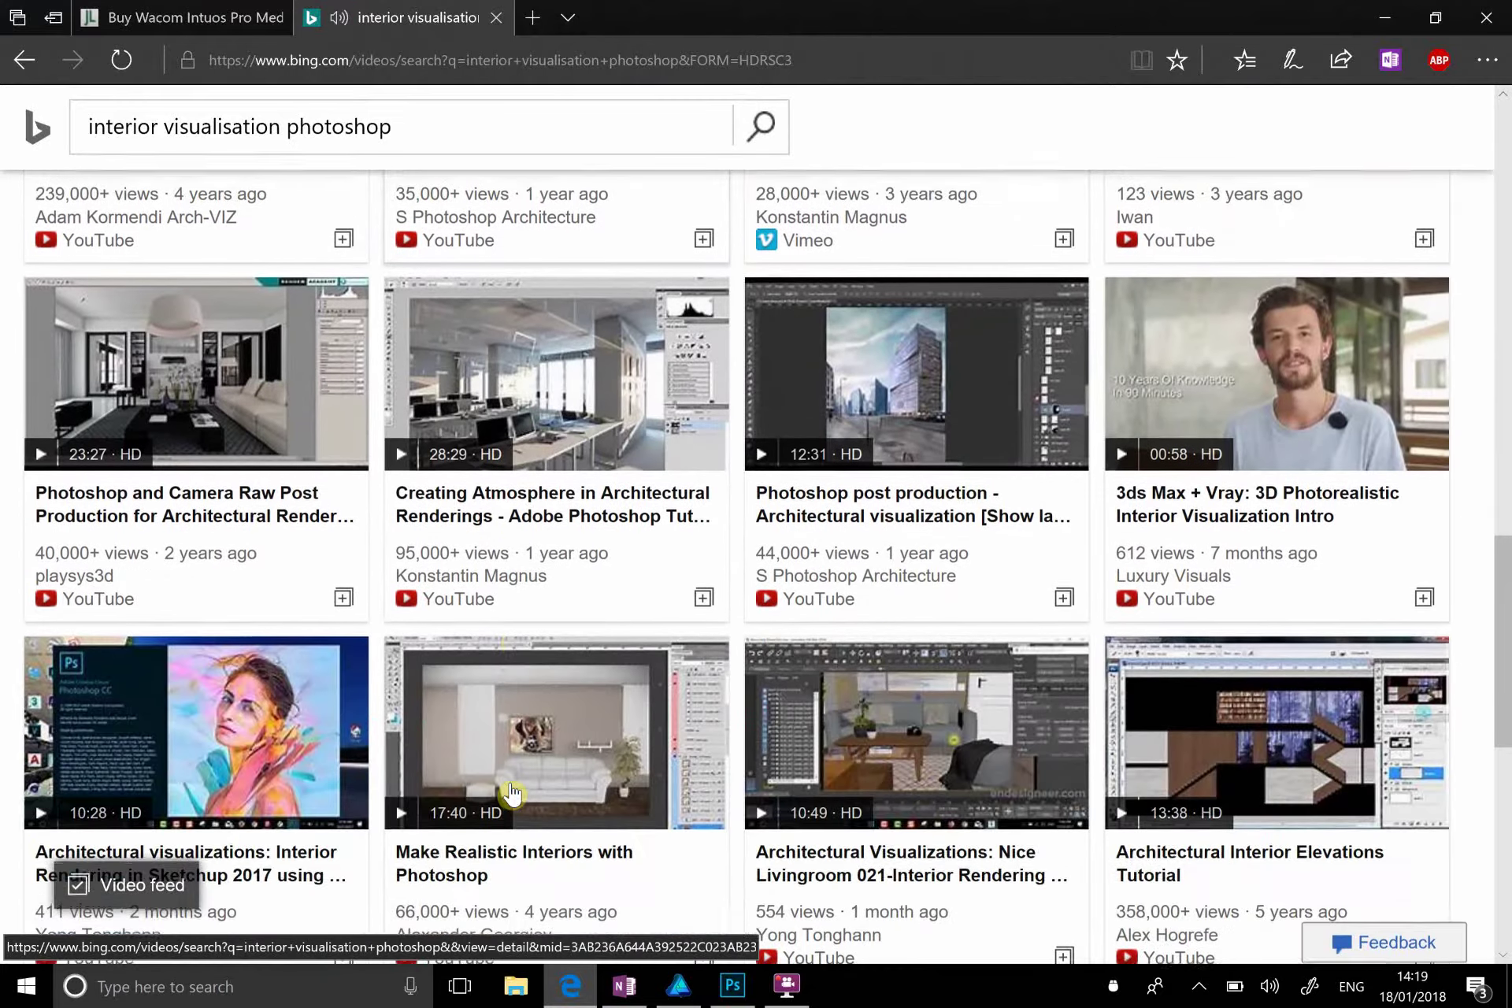
scroll(513, 793, "down", 1)
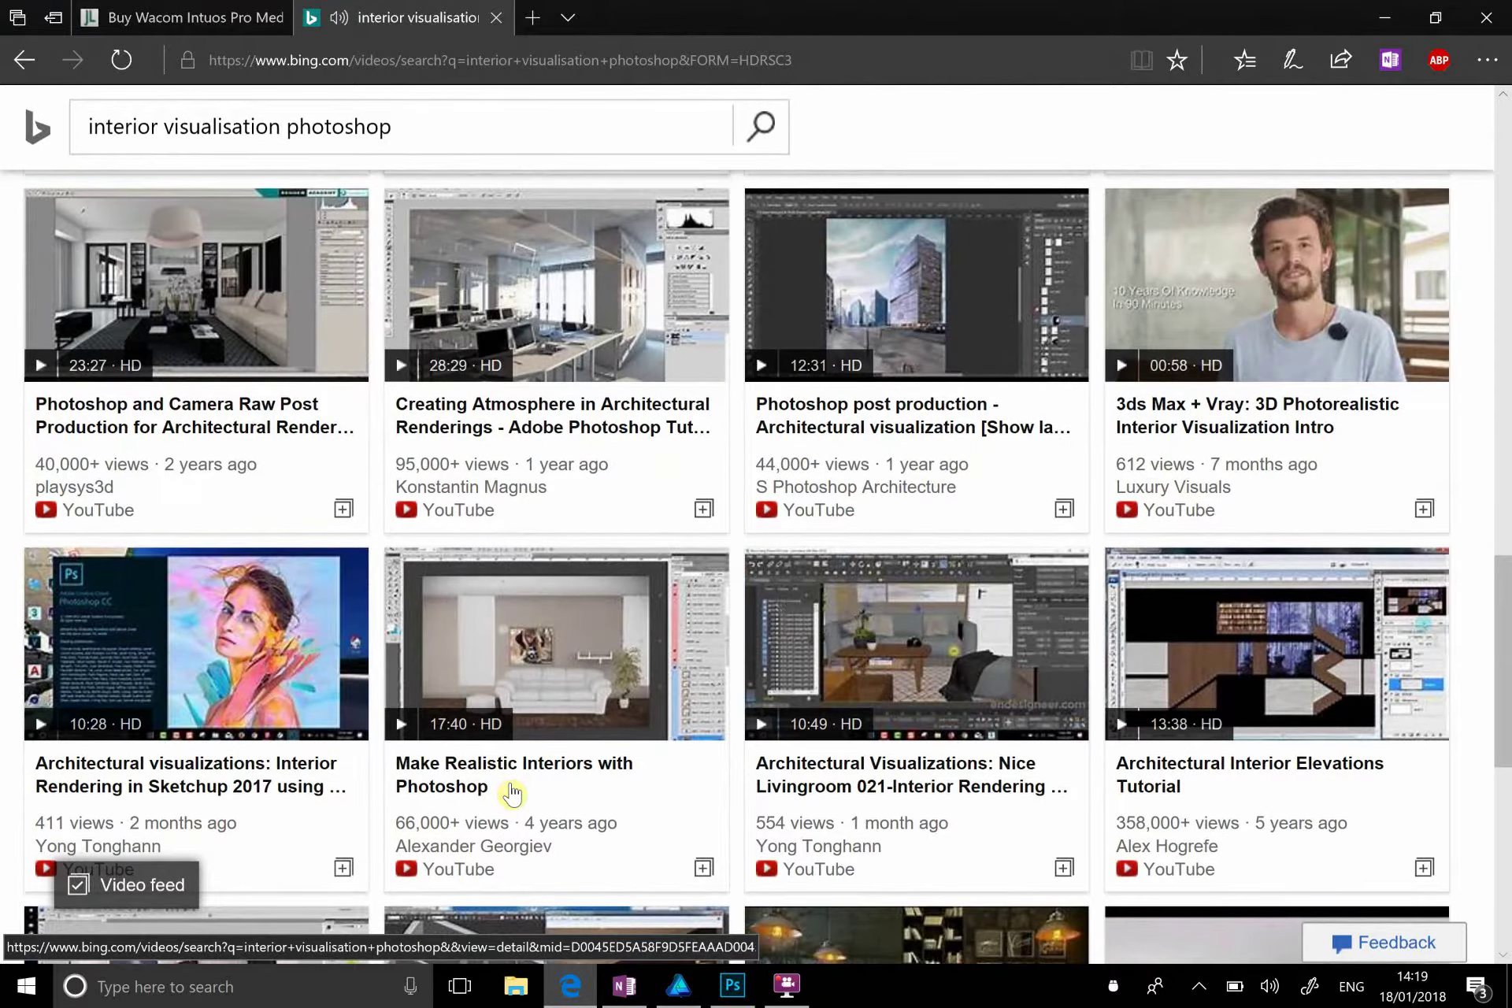
Step: Close the Bing and John Lewis tabs to return to the Photoshop section collage
scroll(512, 794, "up", 15)
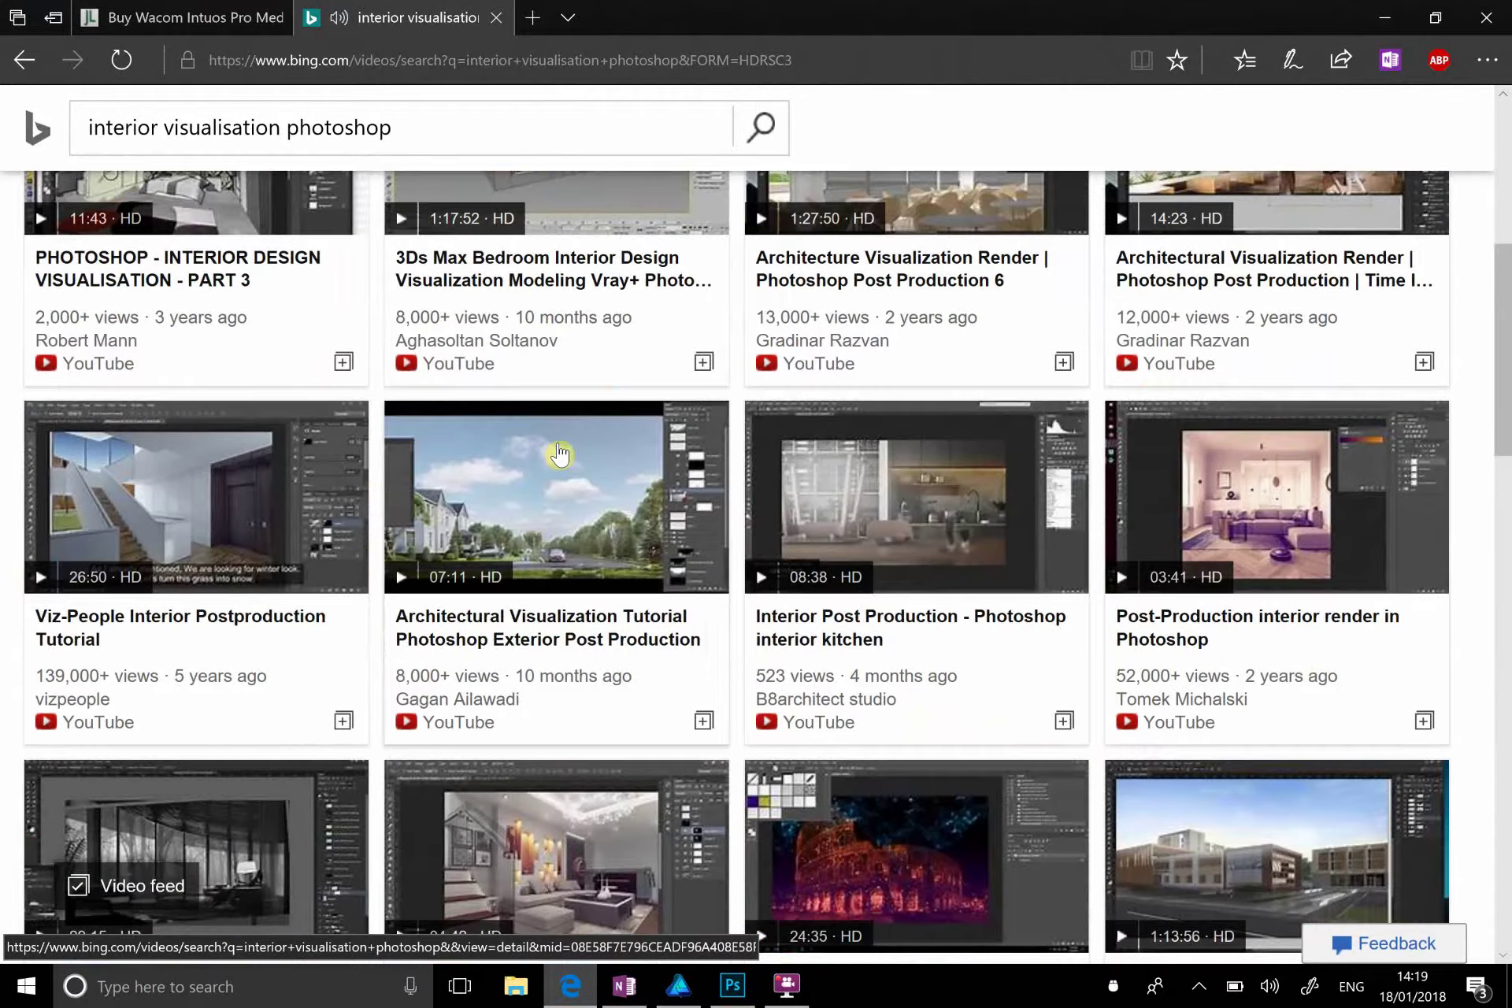
scroll(560, 454, "up", 7)
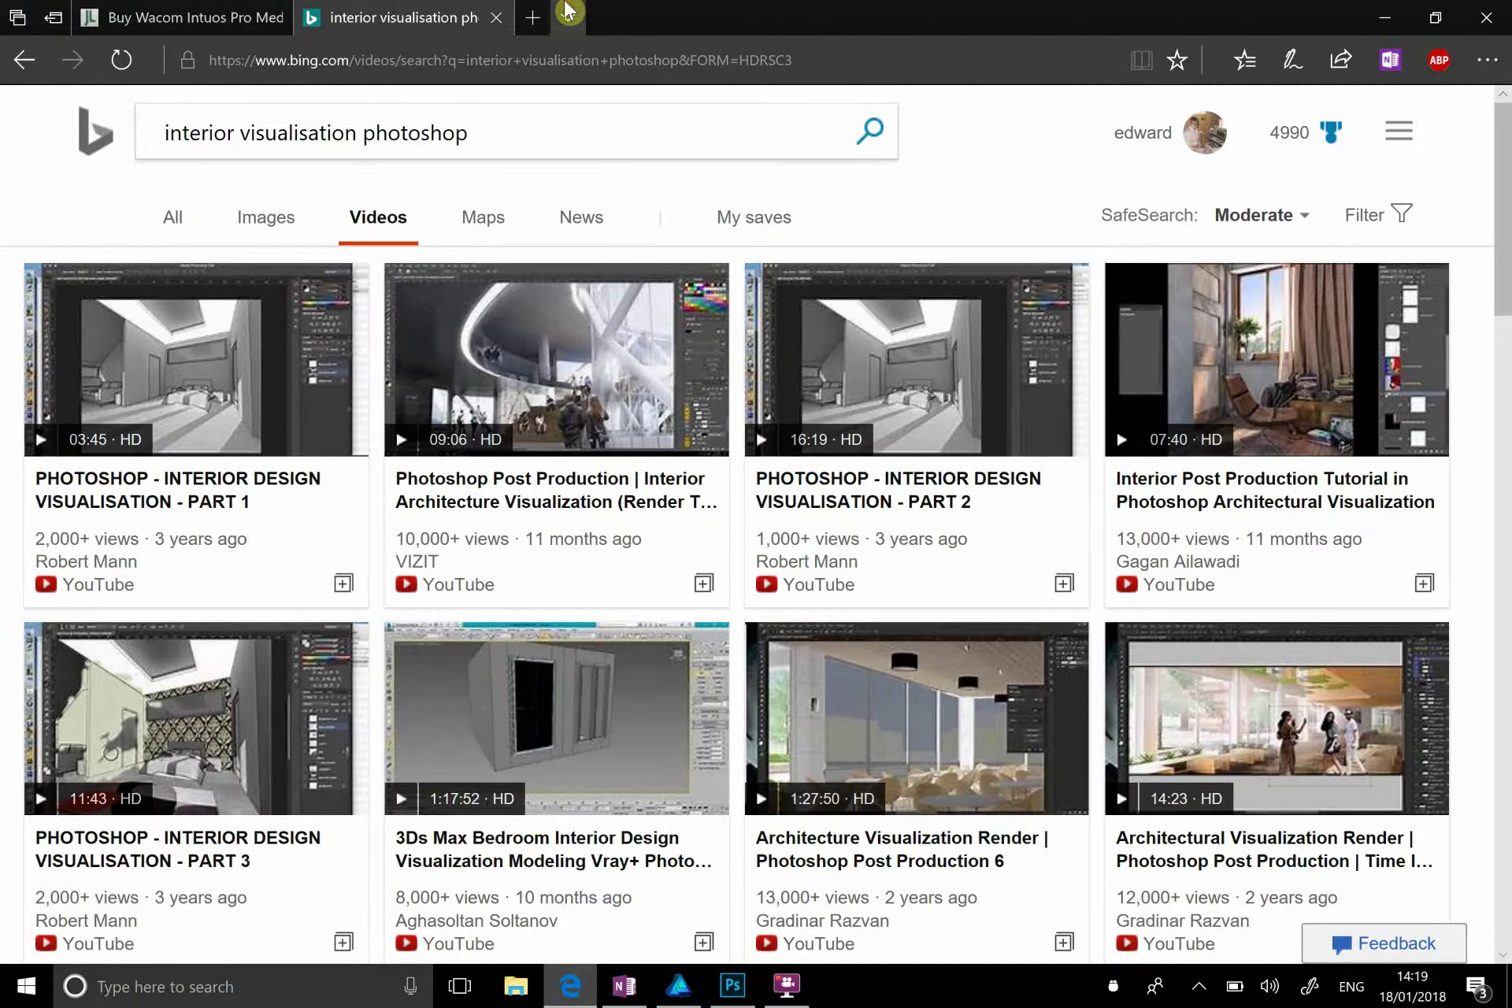
left_click(498, 21)
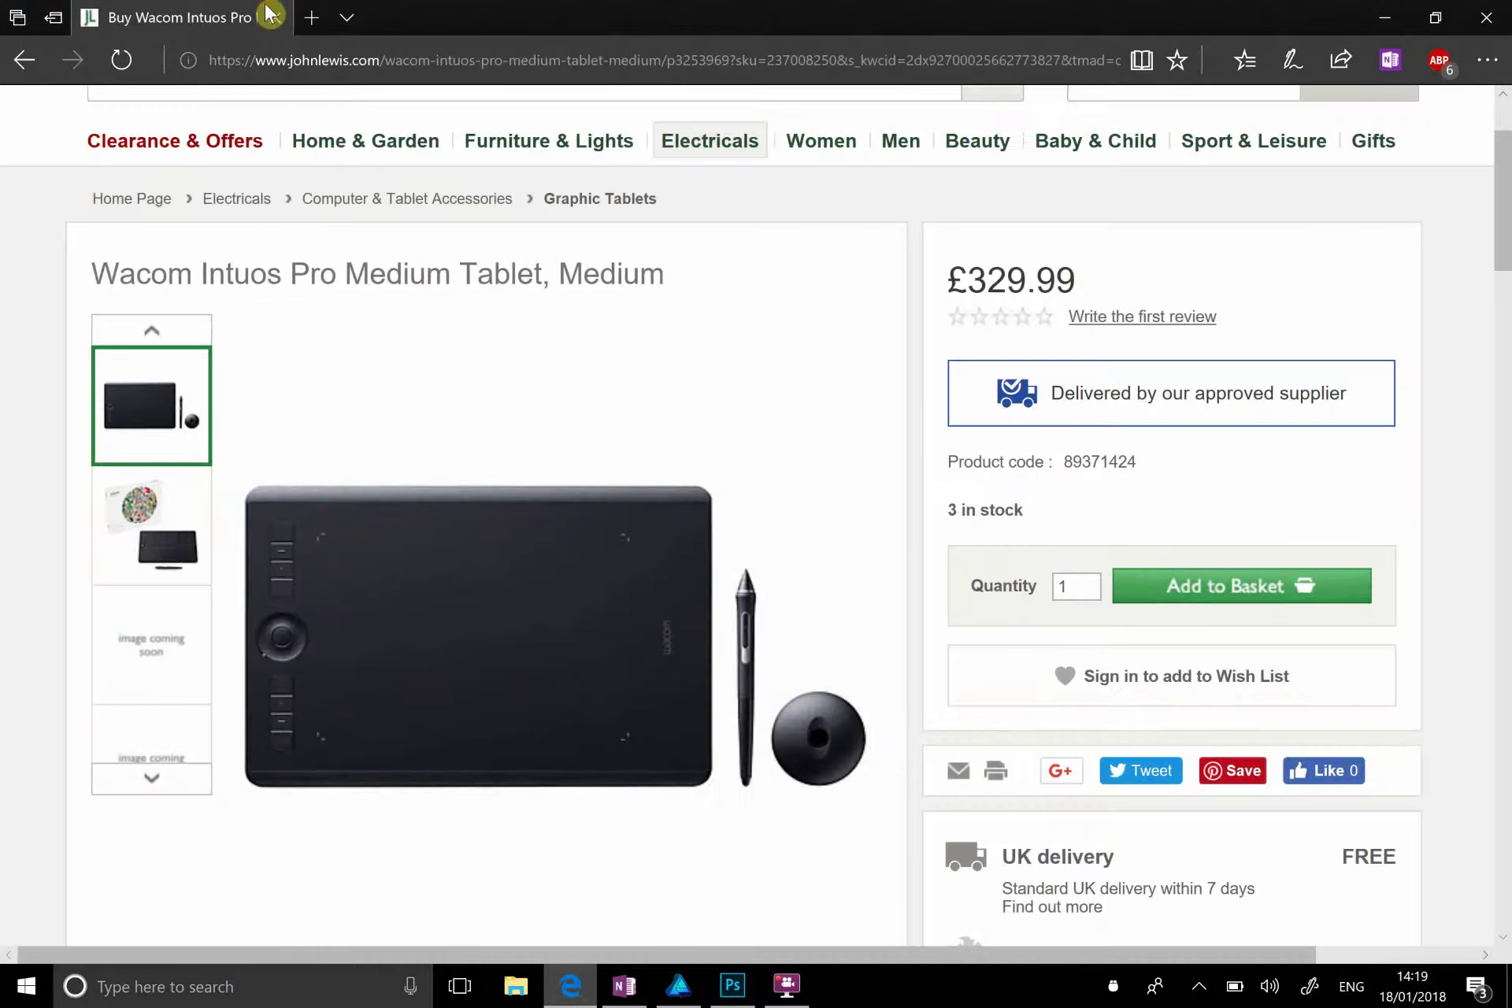
left_click(279, 17)
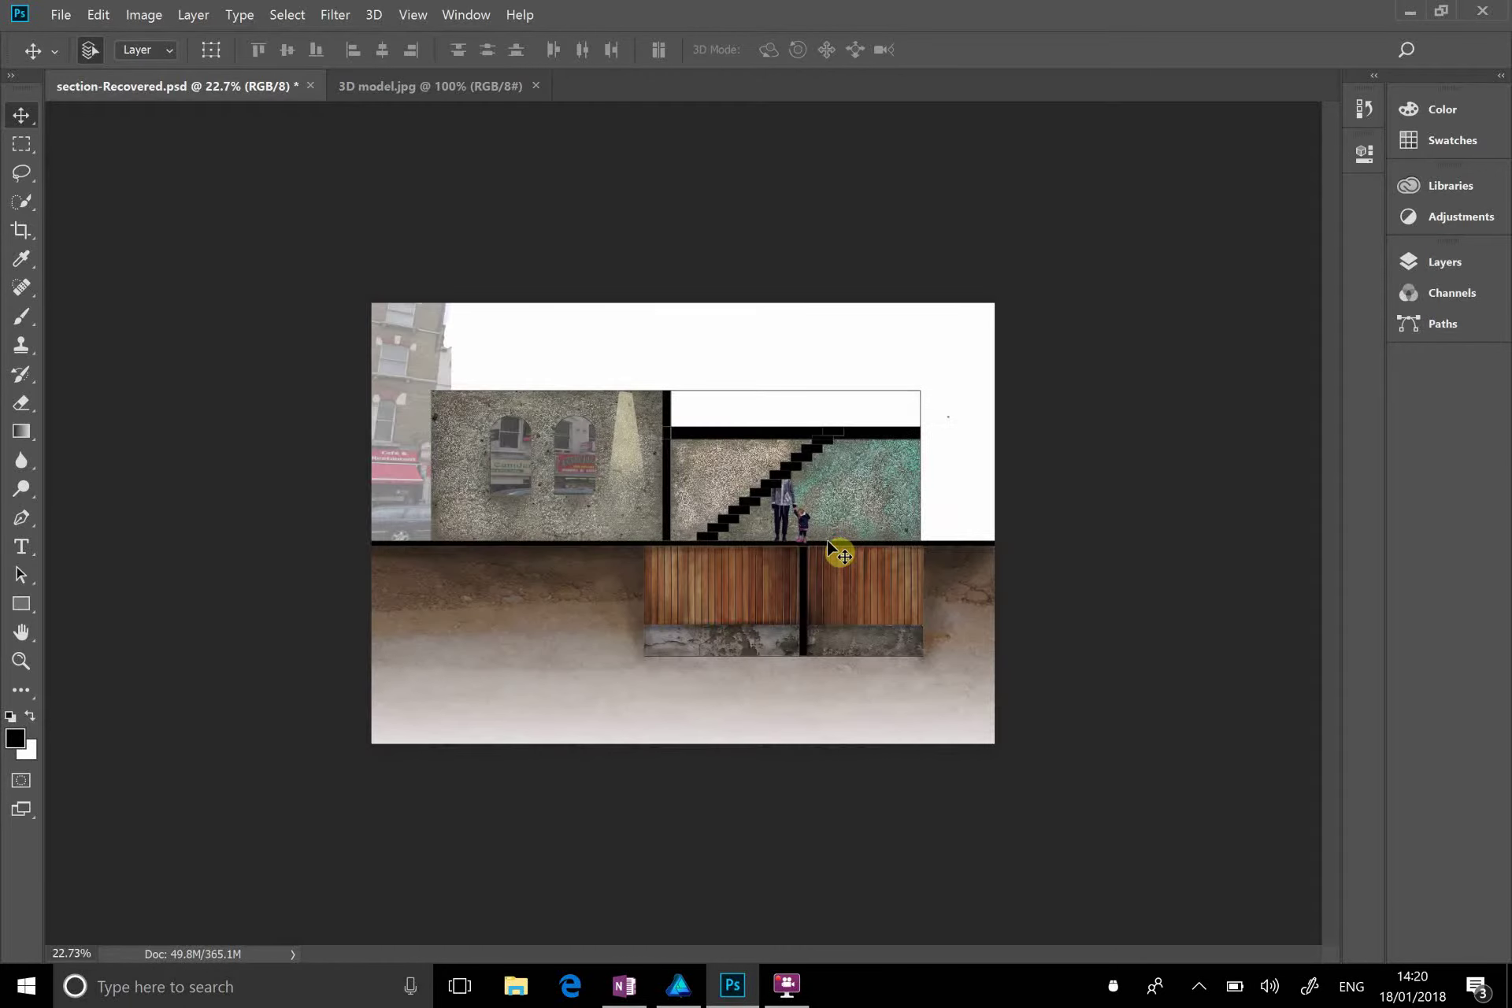
scroll(838, 551, "up", 5)
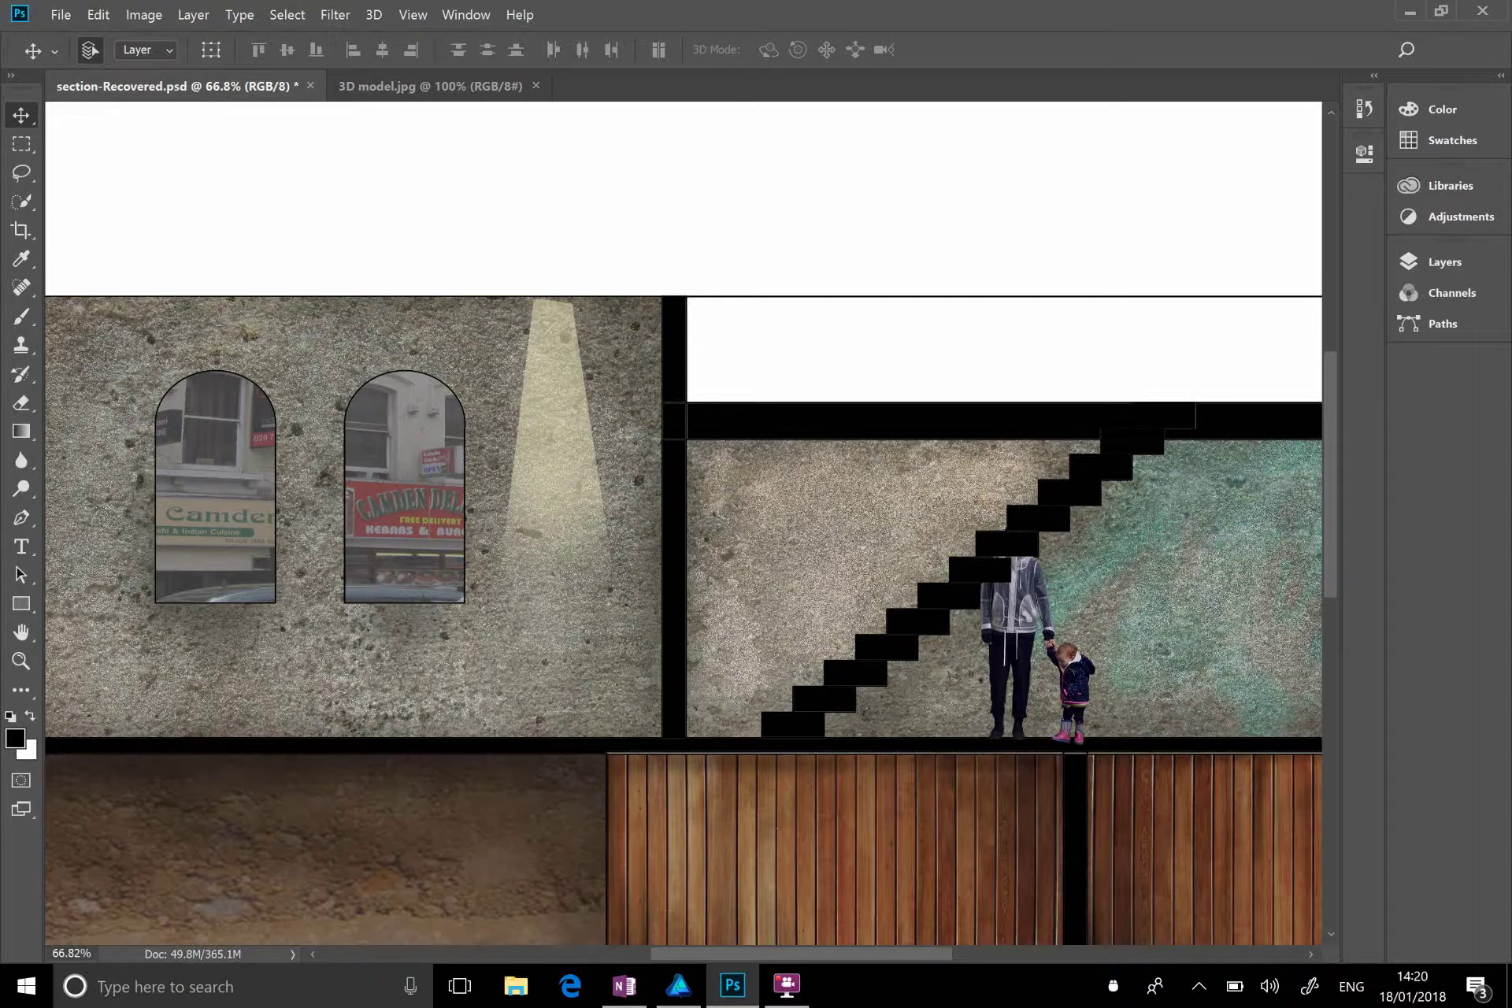
scroll(683, 524, "down", 3)
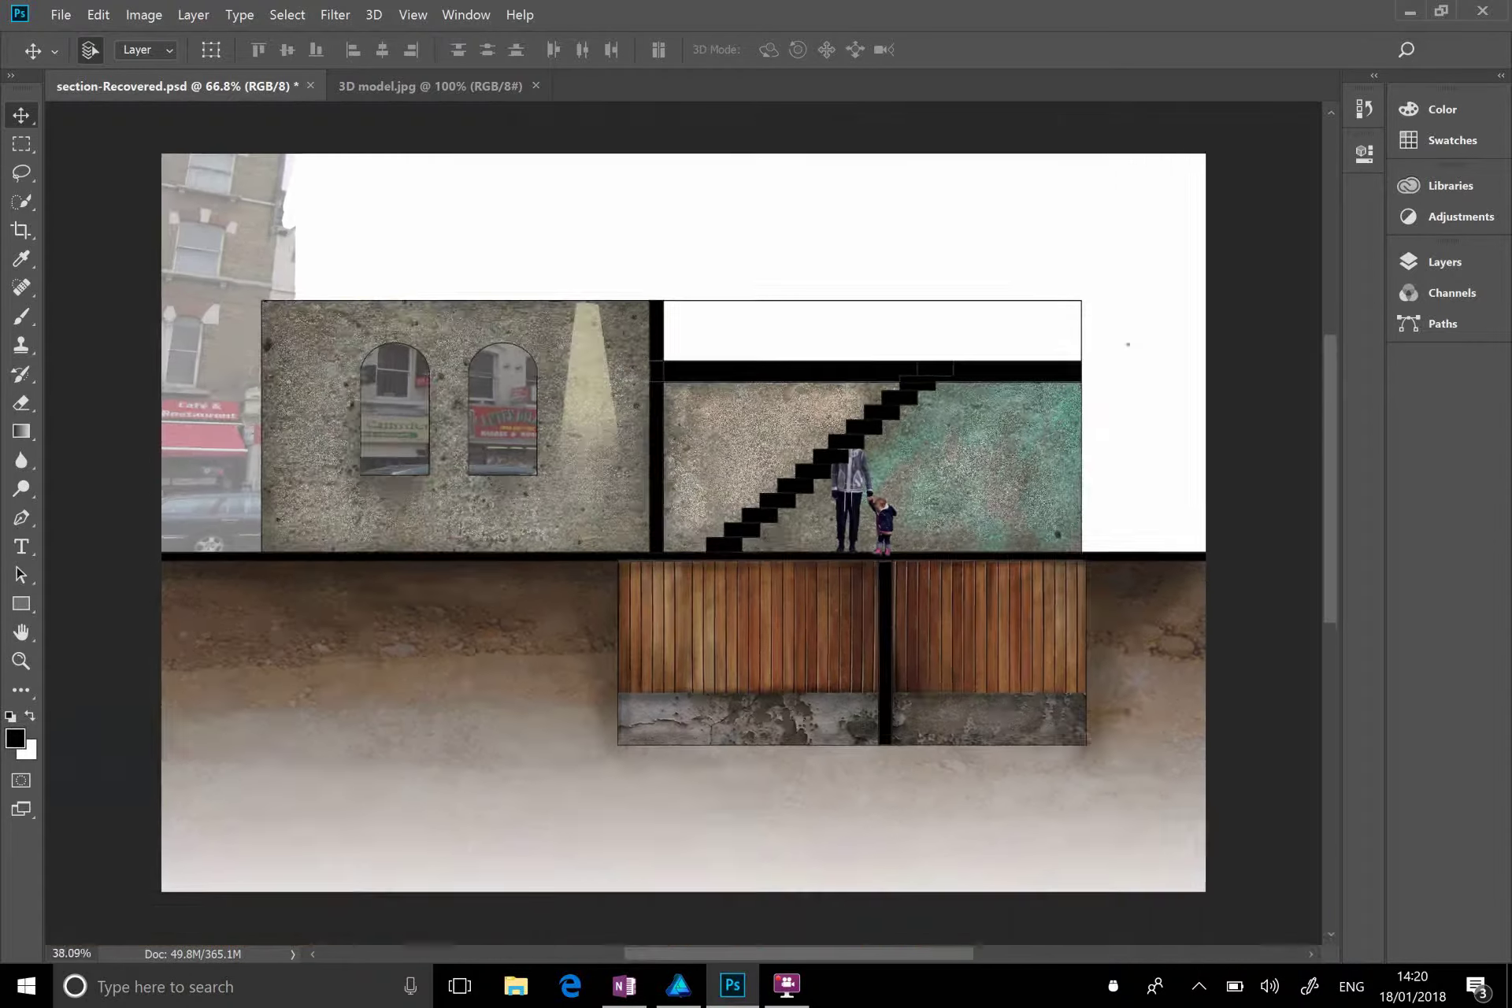
key("alt+Tab")
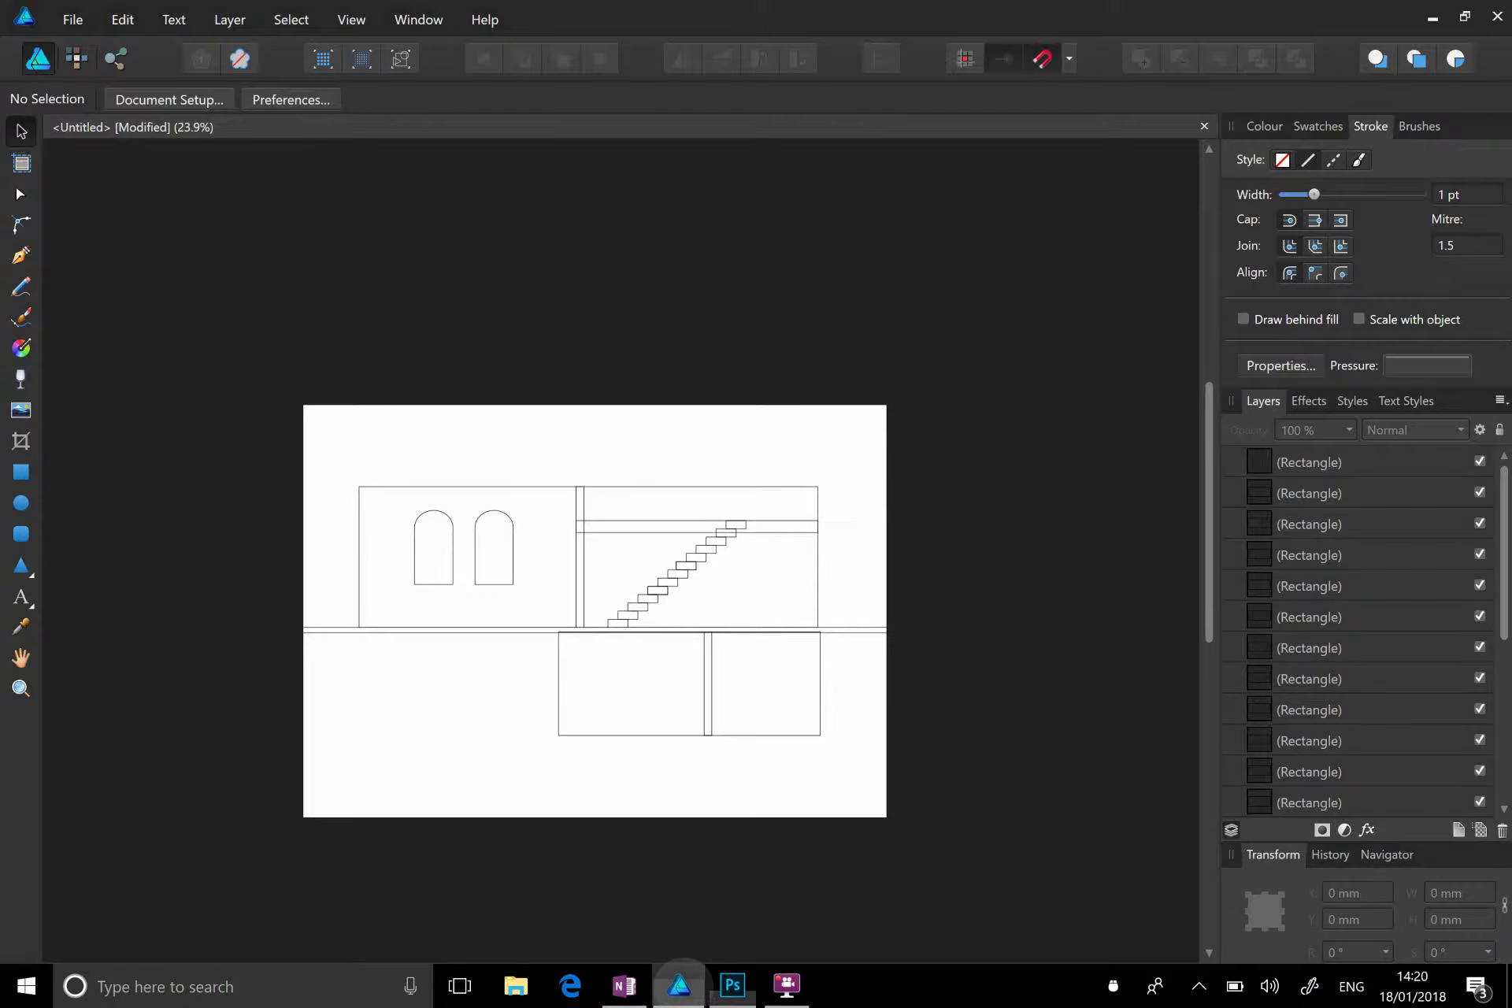
scroll(623, 599, "up", 3)
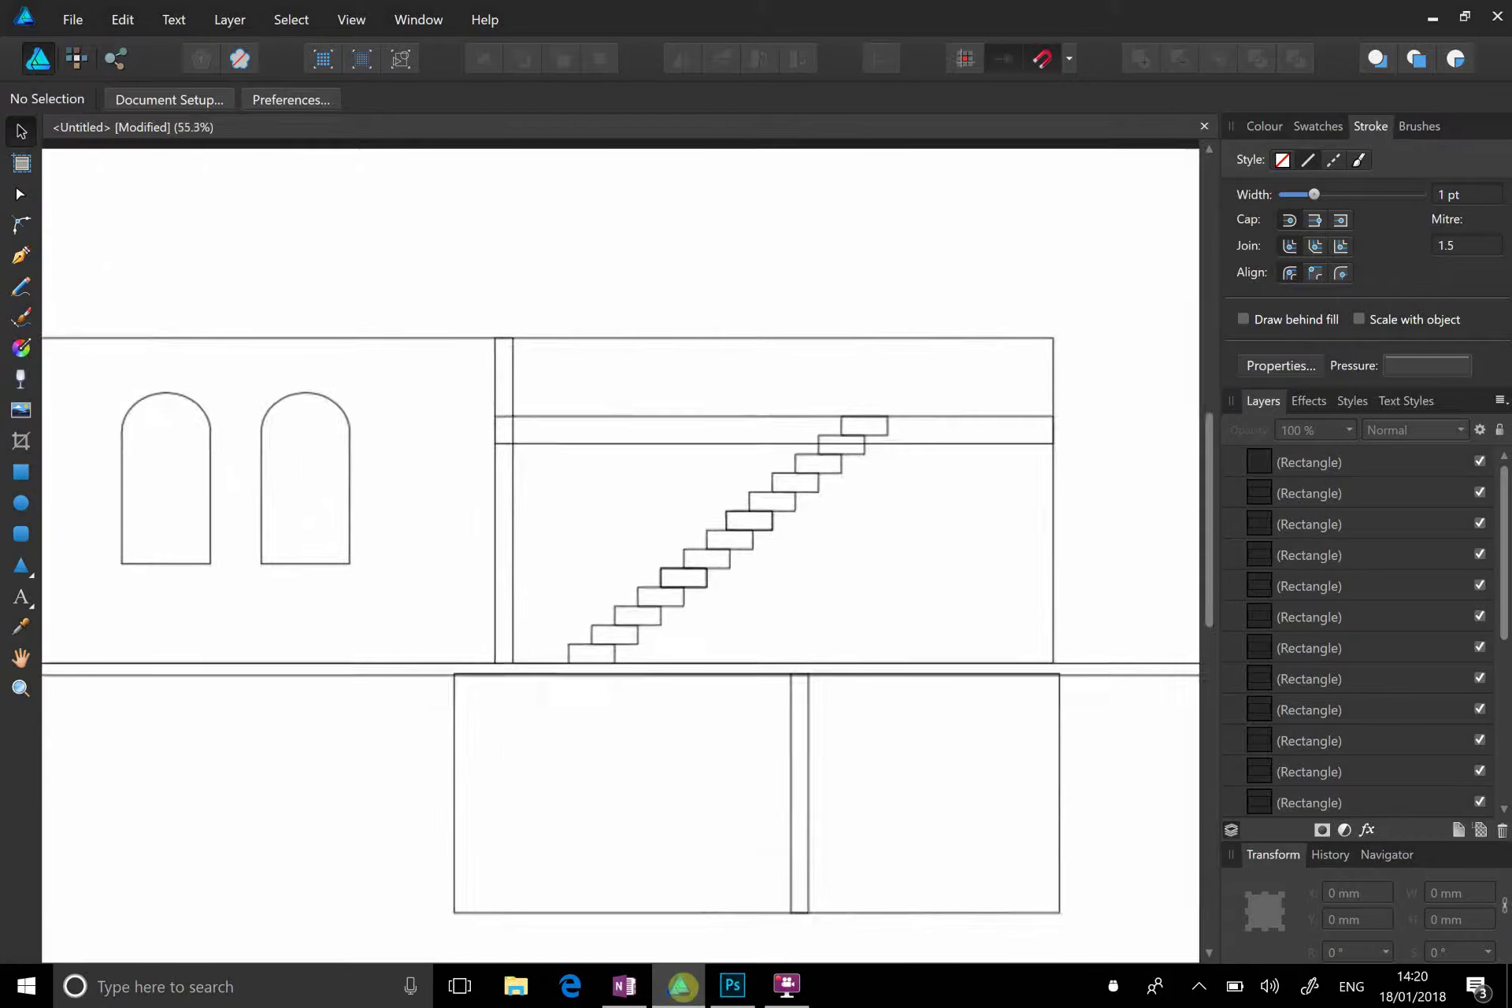
Step: Return to Photoshop and flip from 3D model.jpg back to section-Recovered.psd
key("alt+Tab")
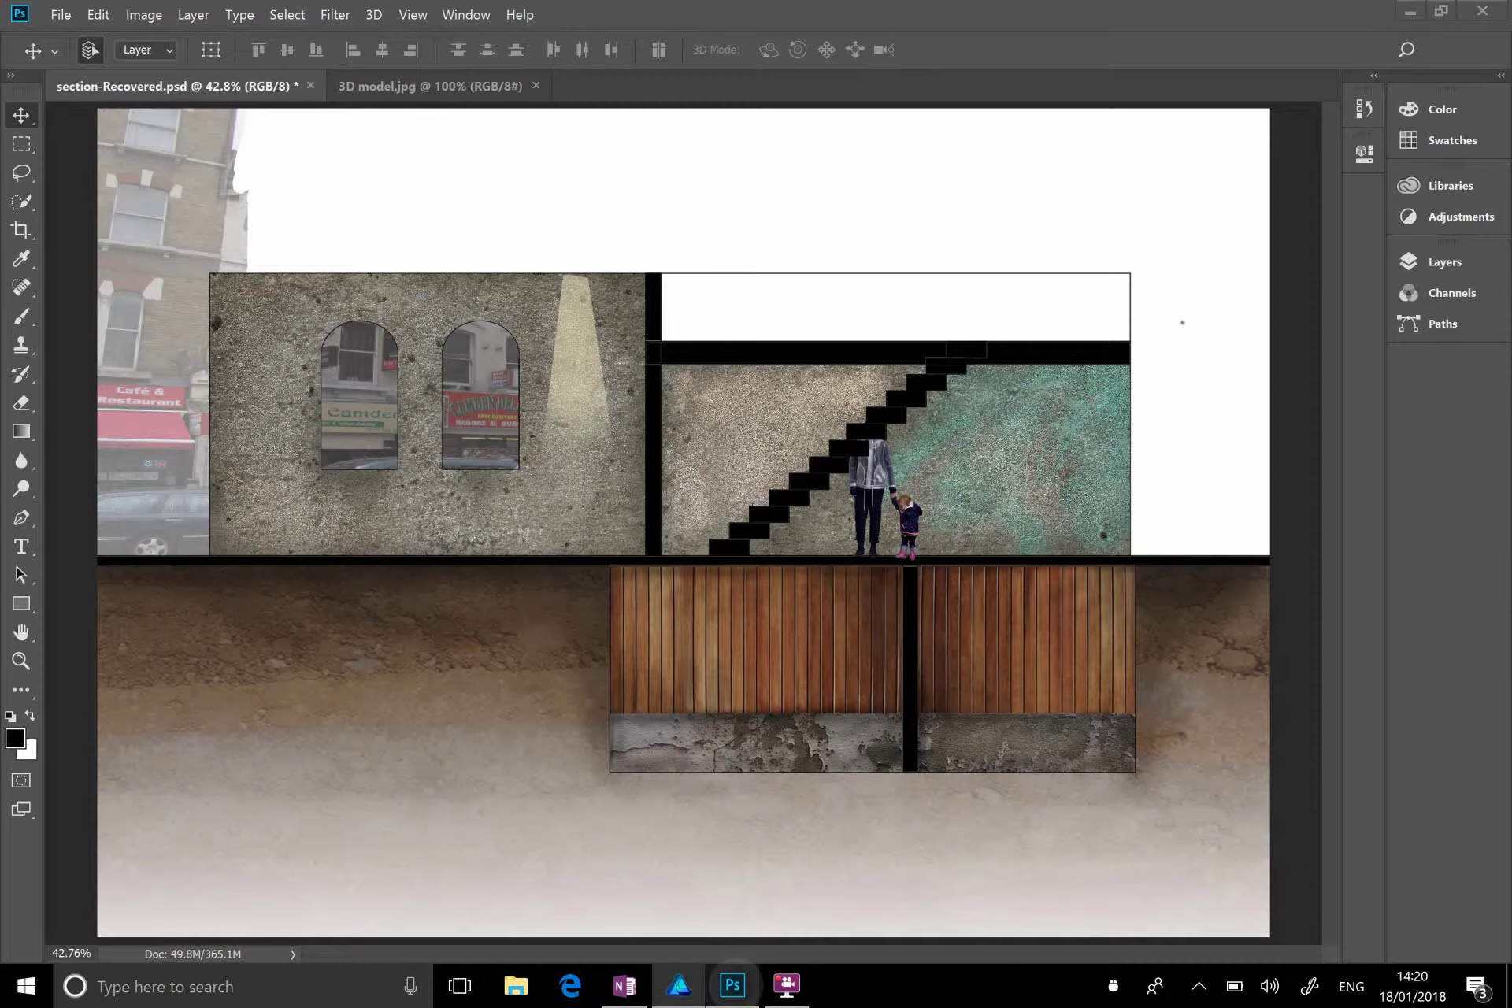
key("ctrl+Tab")
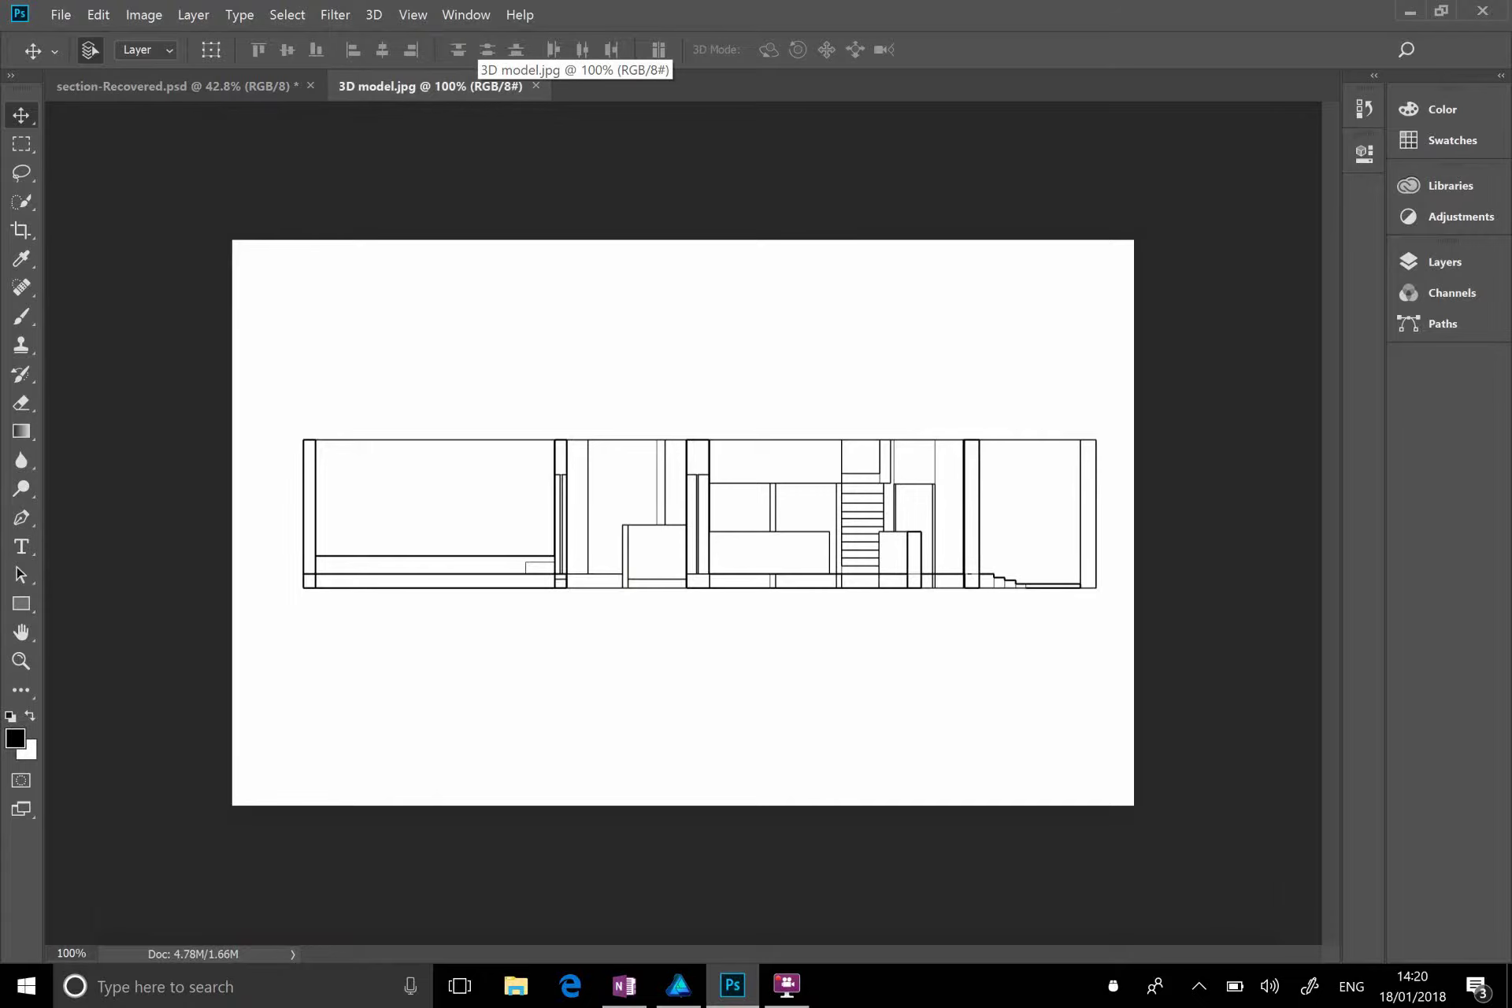
left_click(237, 86)
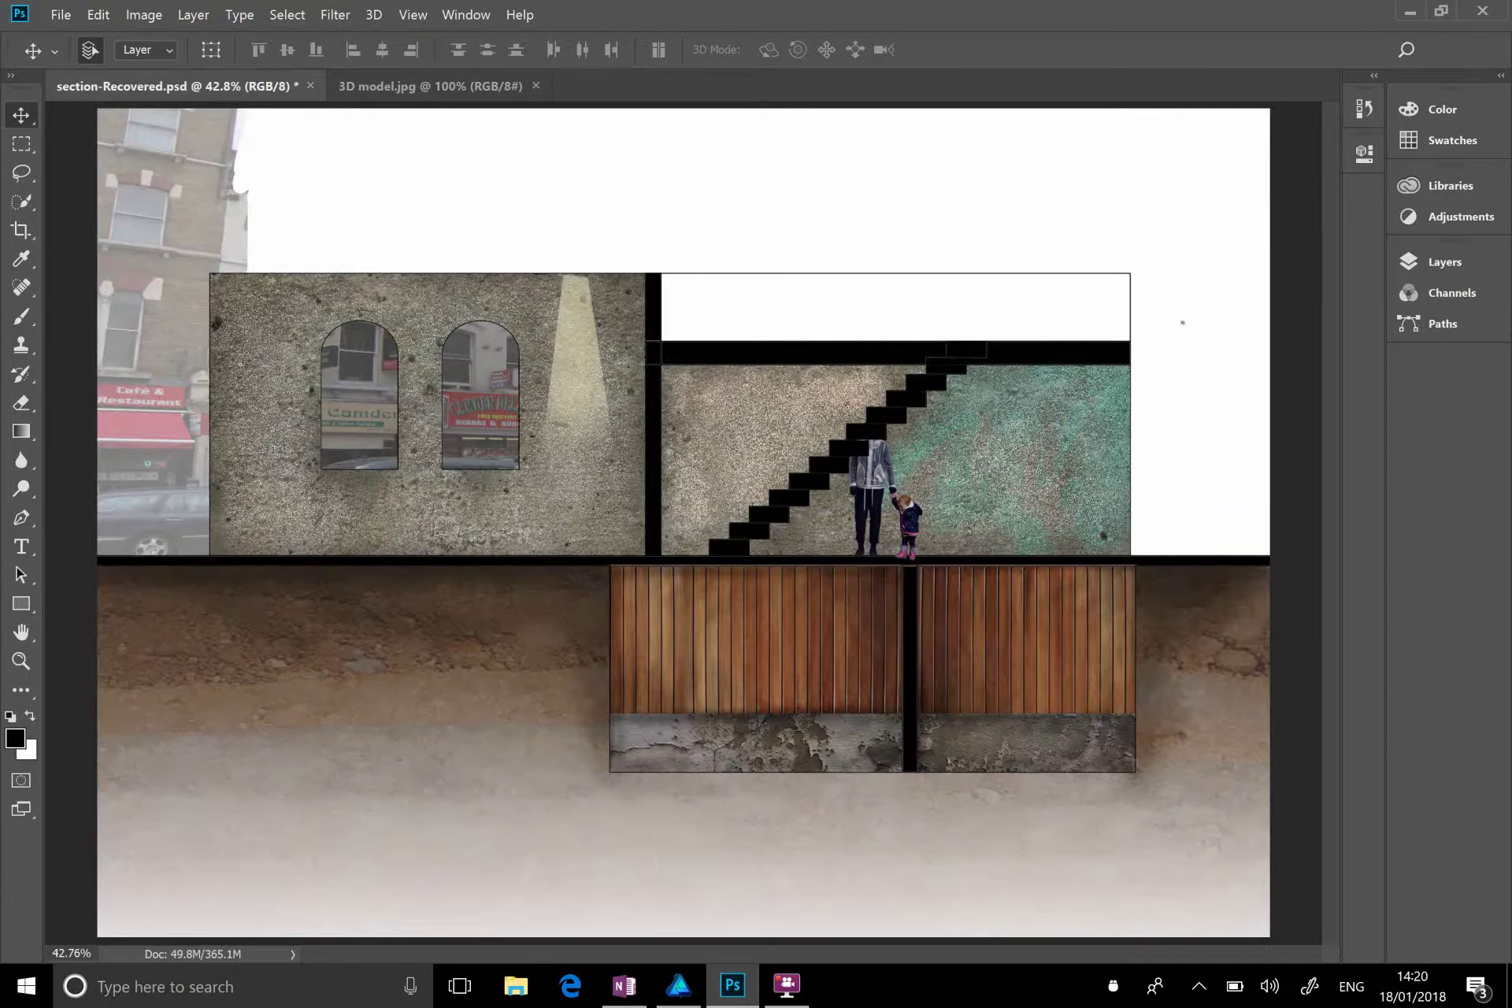
Step: Zoom into the section drawing and show the Layers panel
key("ctrl+plus")
scroll(862, 598, "down", 2)
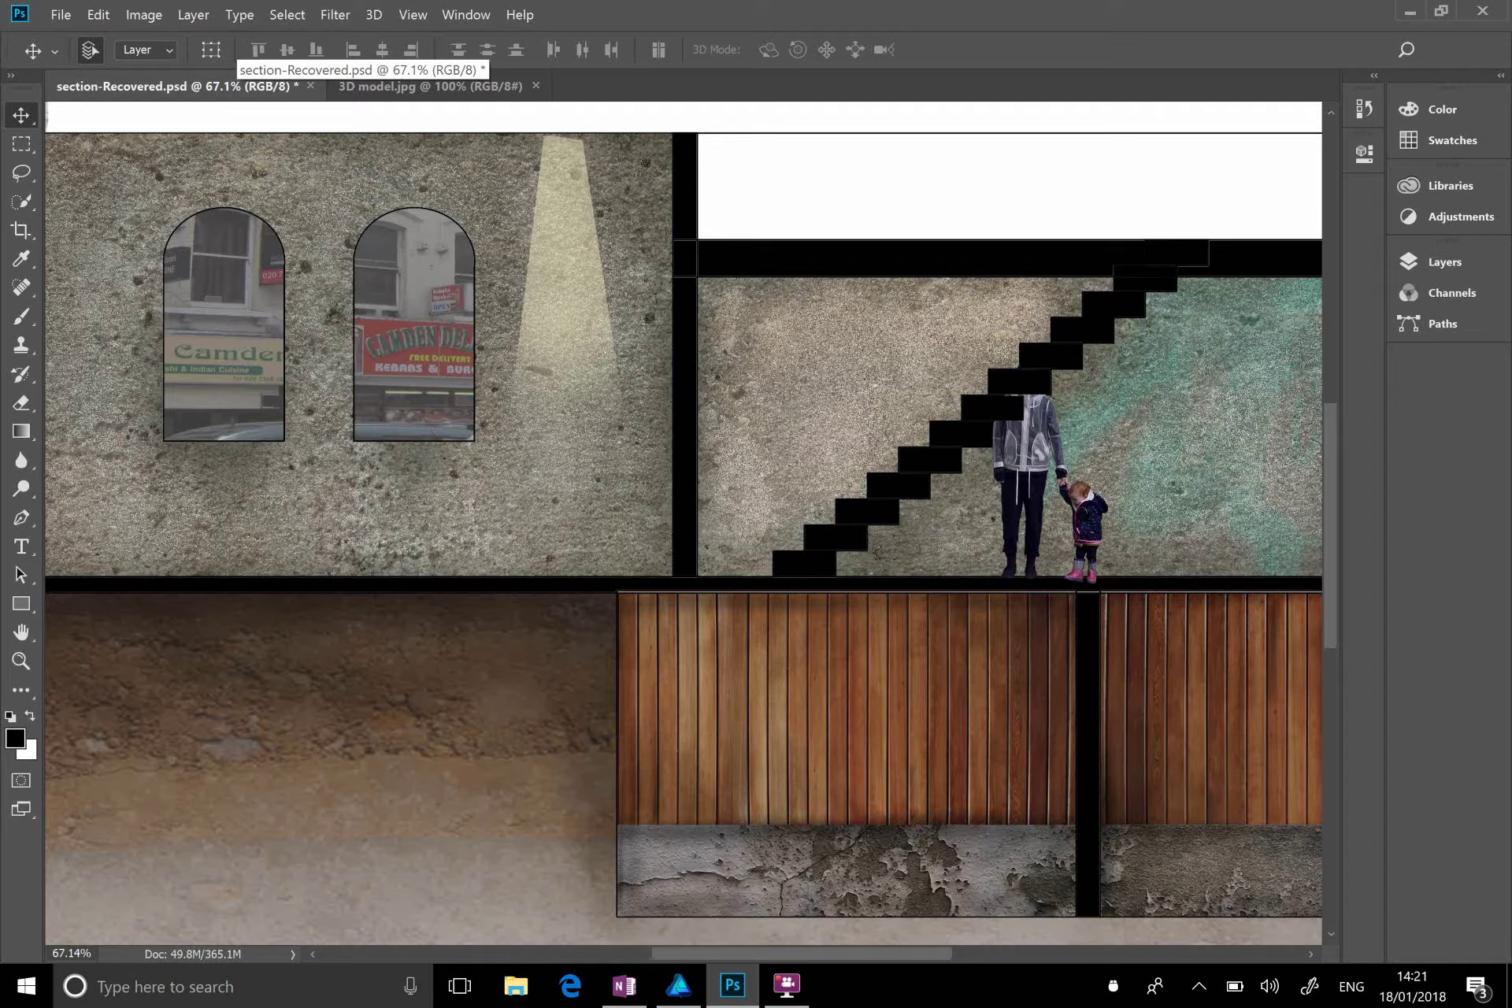
scroll(691, 530, "down", 2)
scroll(691, 529, "right", 3)
scroll(691, 529, "up", 1)
scroll(974, 371, "up", 1)
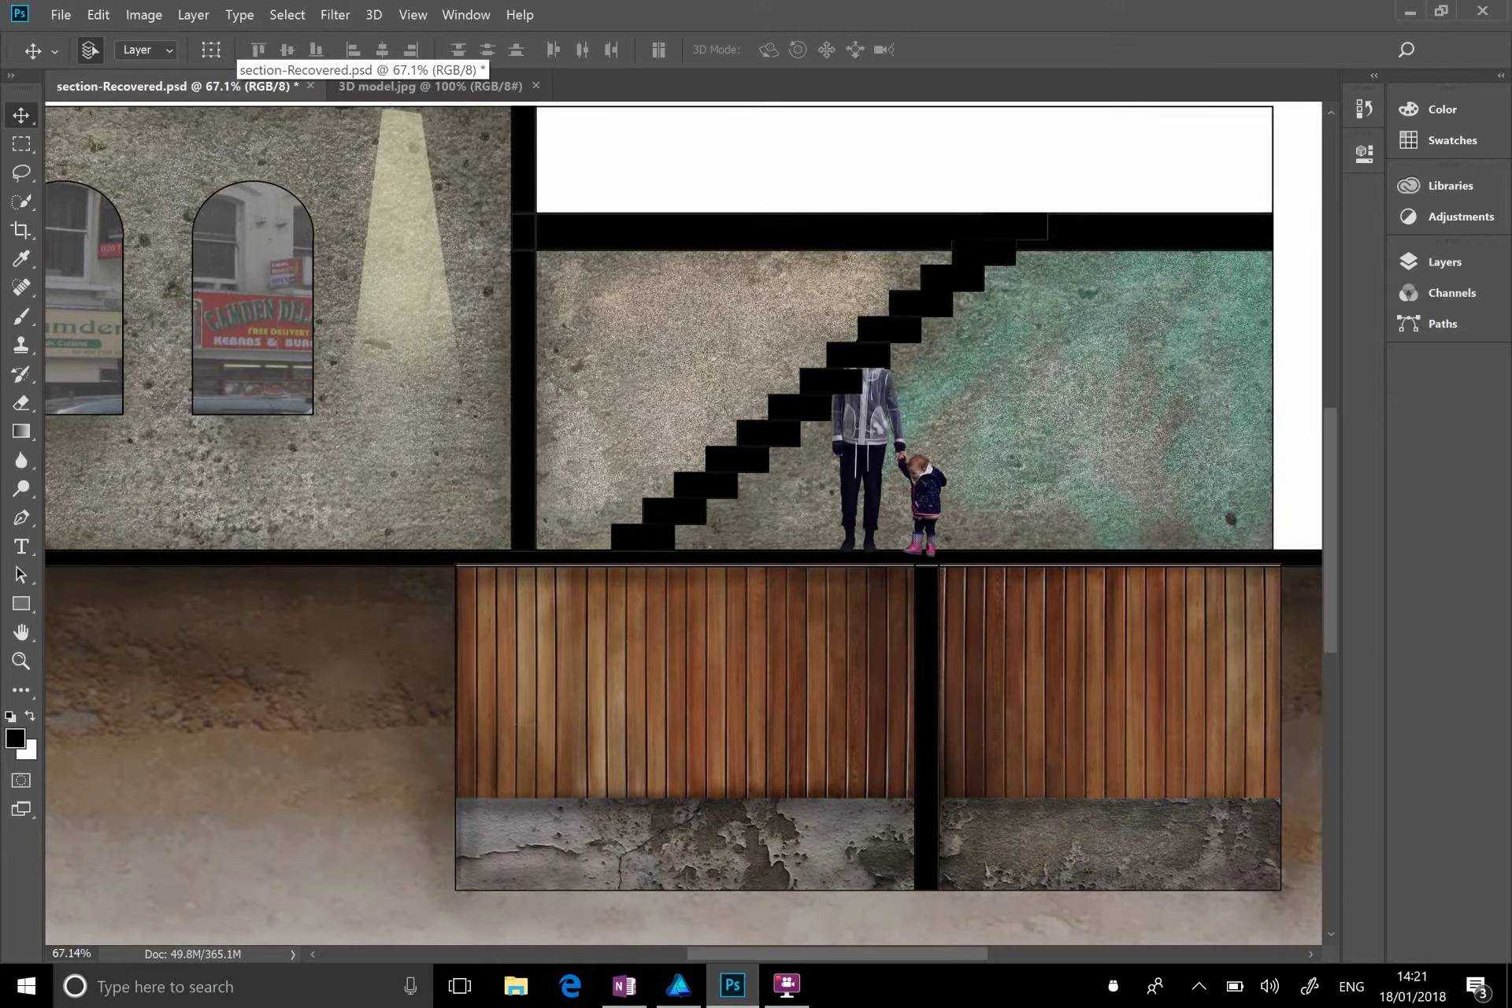
scroll(975, 371, "up", 3)
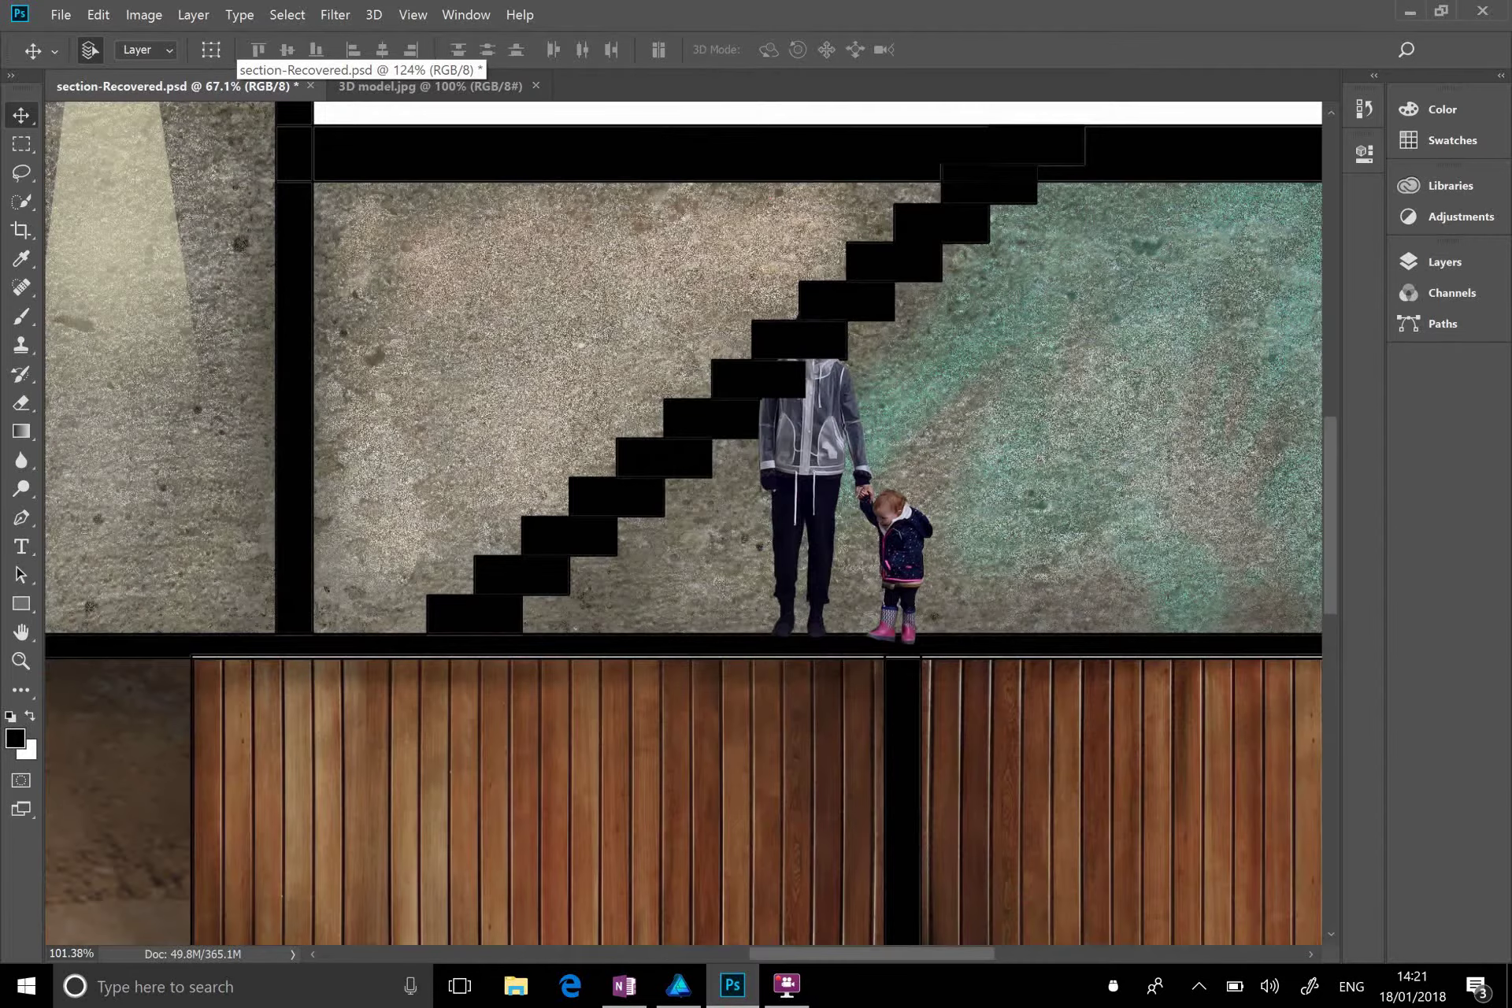
scroll(1102, 659, "down", 1)
left_click(1445, 262)
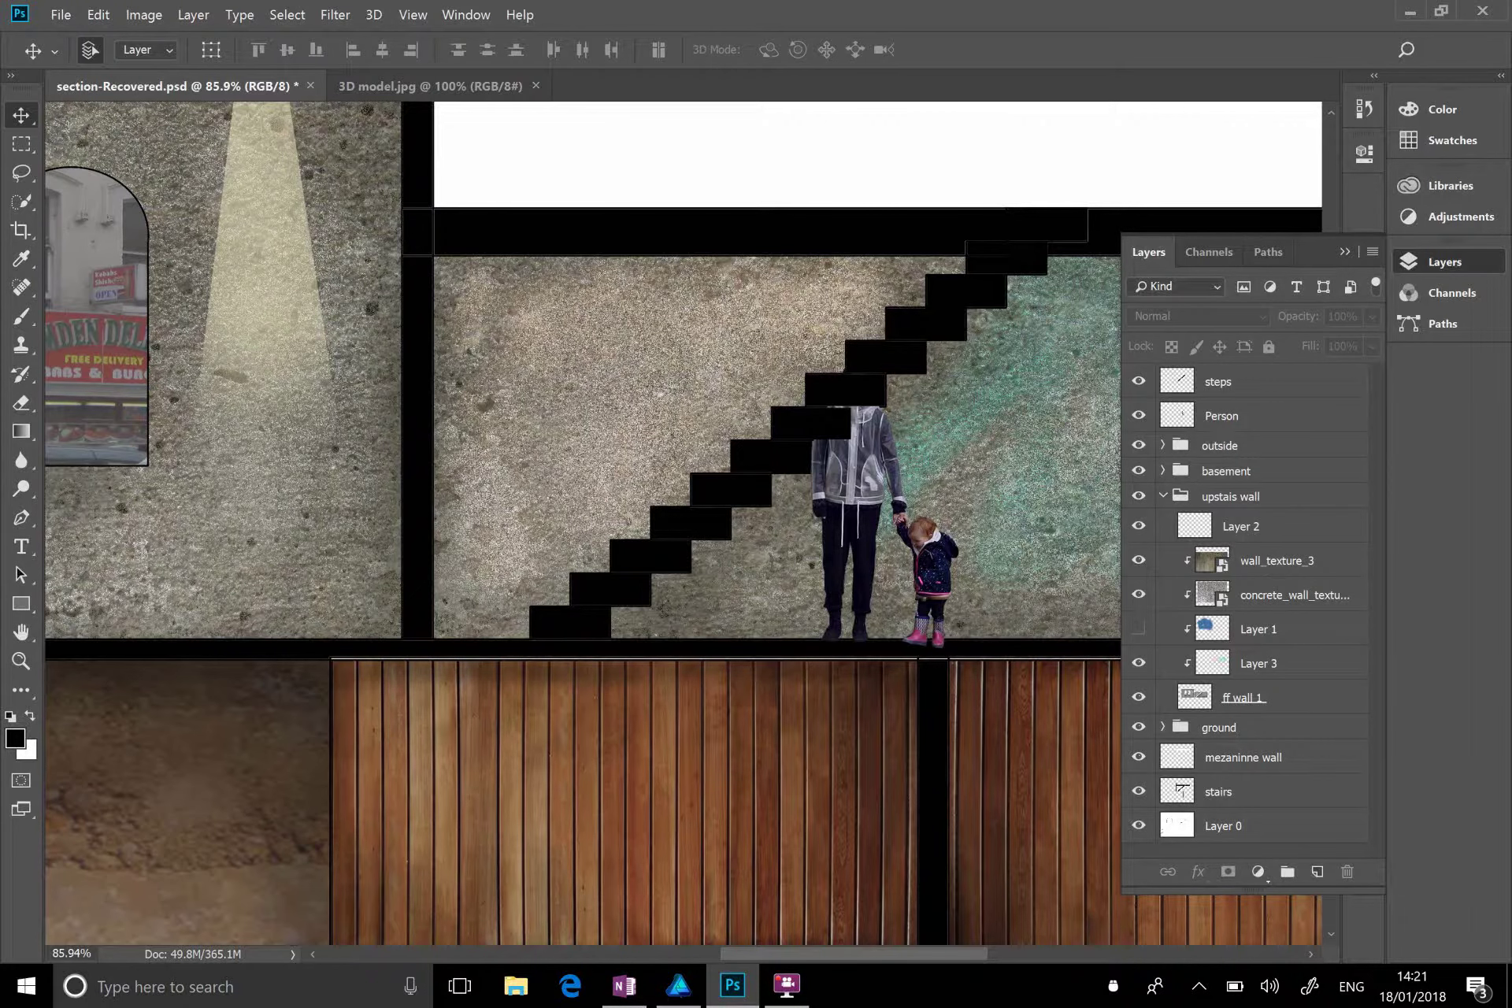
Step: Collapse the 'upstais wall' group and select the Person layer
left_click(1165, 497)
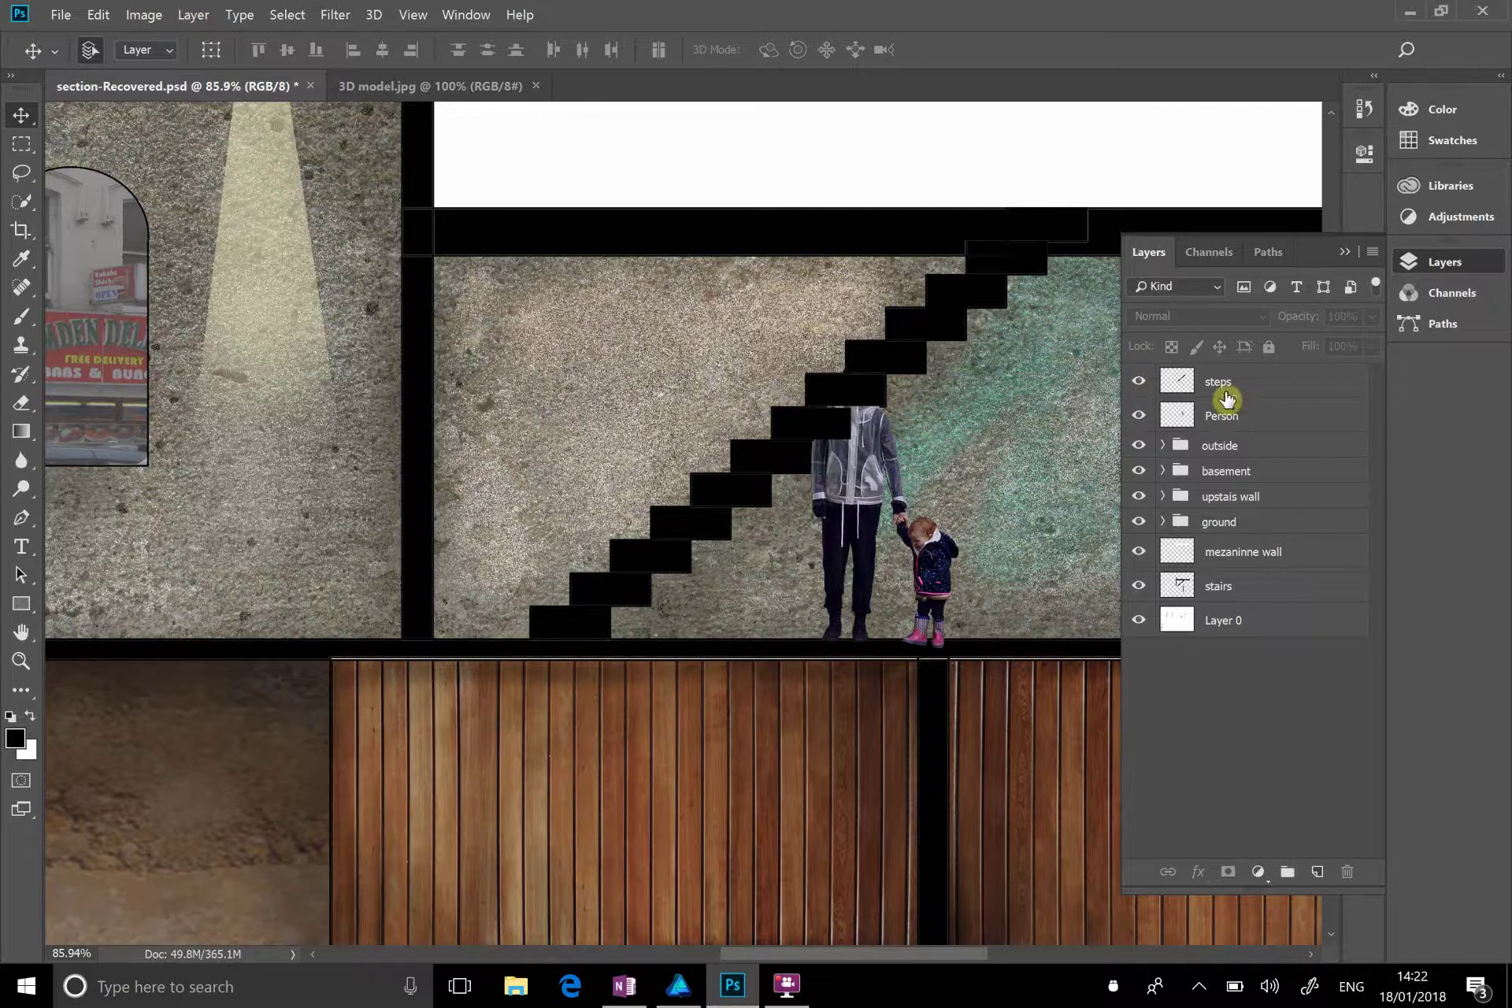
left_click(1247, 412)
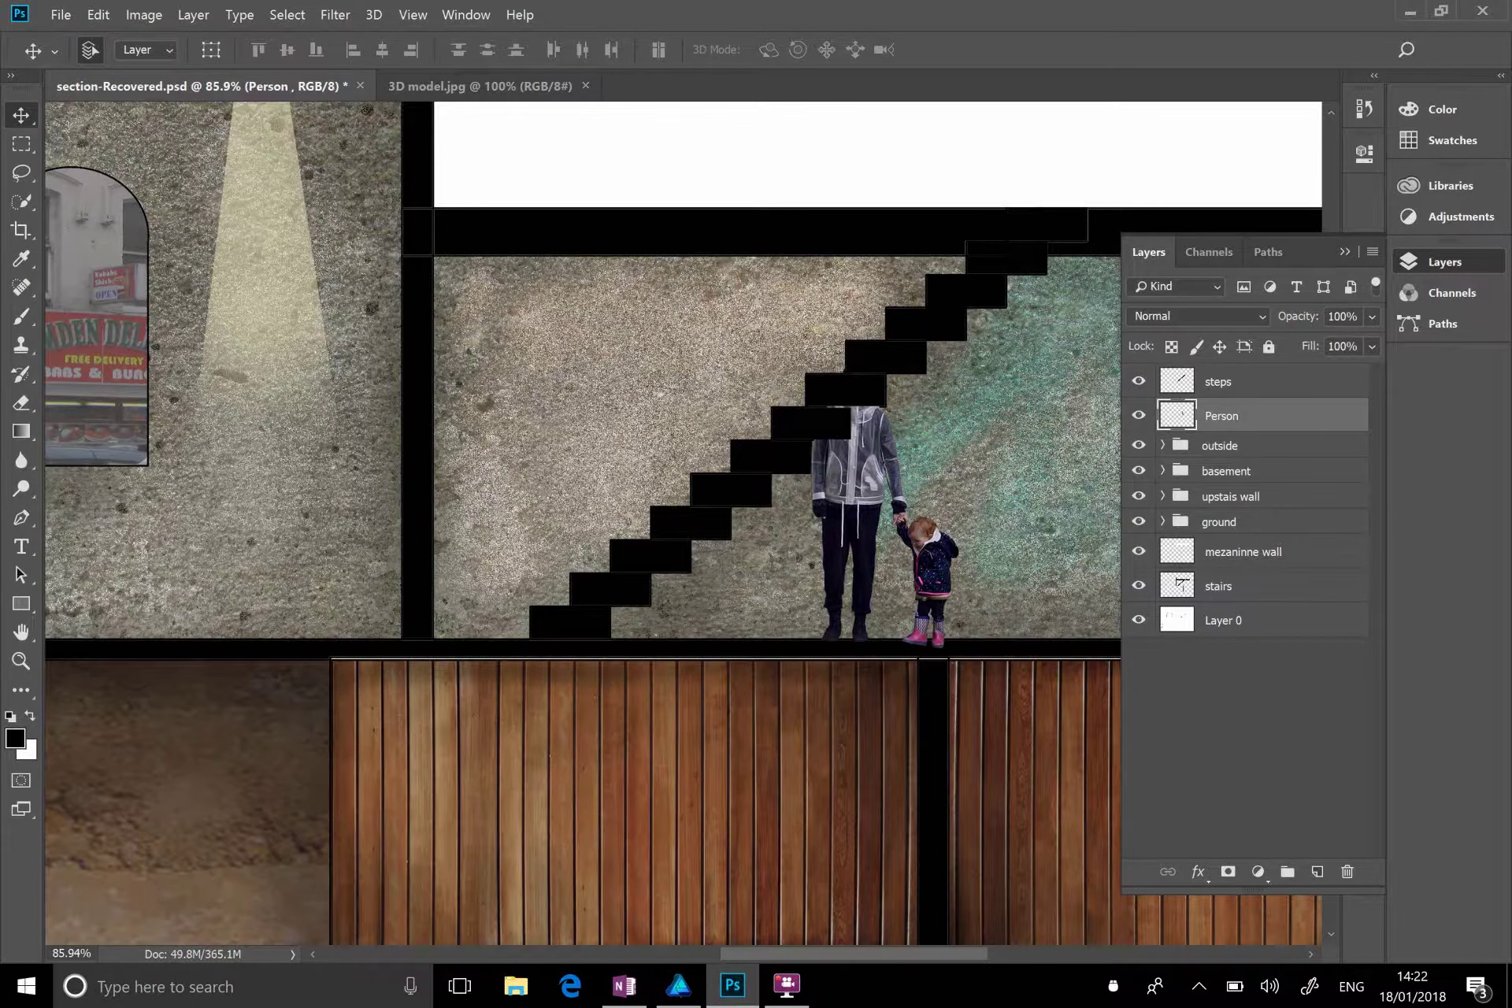
Step: Switch from Quick Selection to the Magic Wand Tool
left_click(20, 145)
key("v")
key("w")
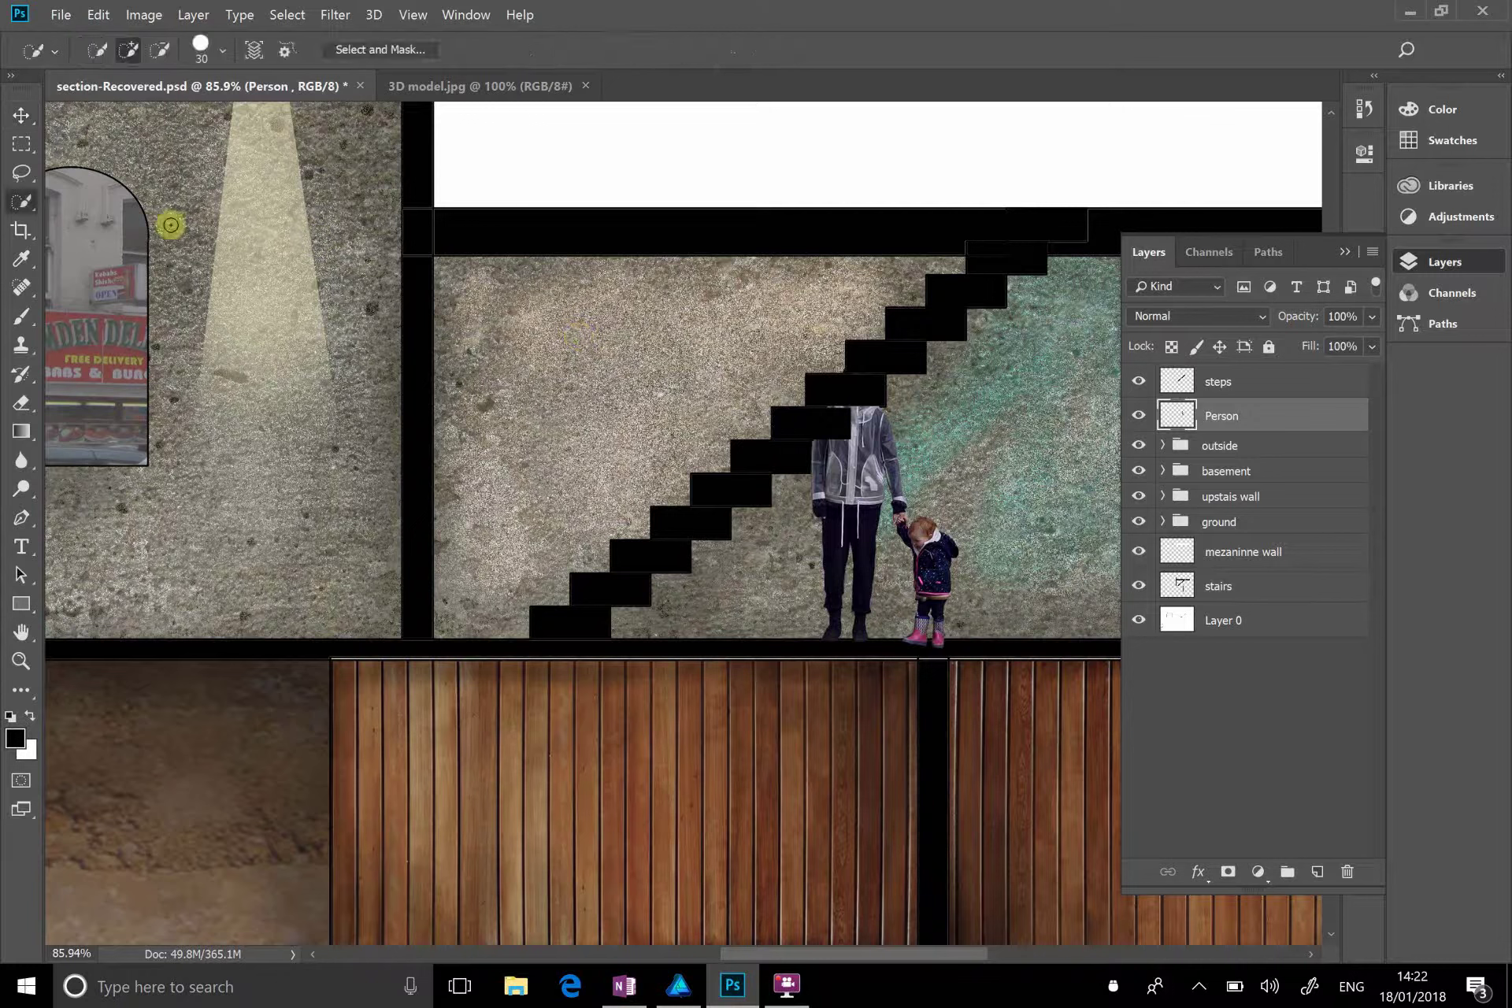
right_click(25, 206)
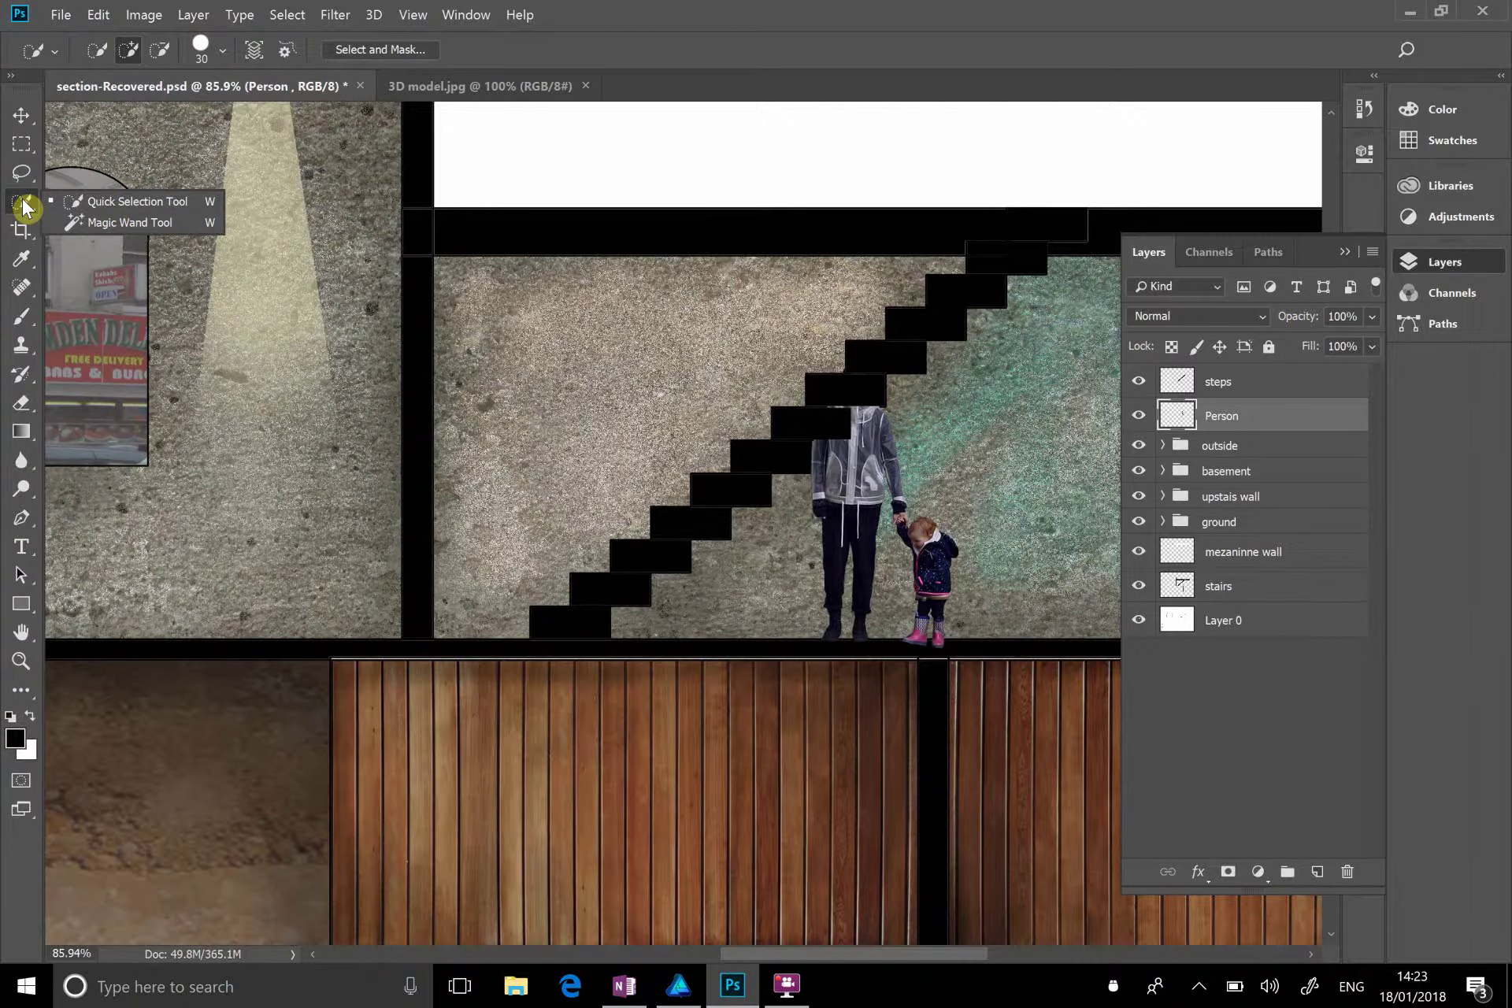
left_click(1199, 987)
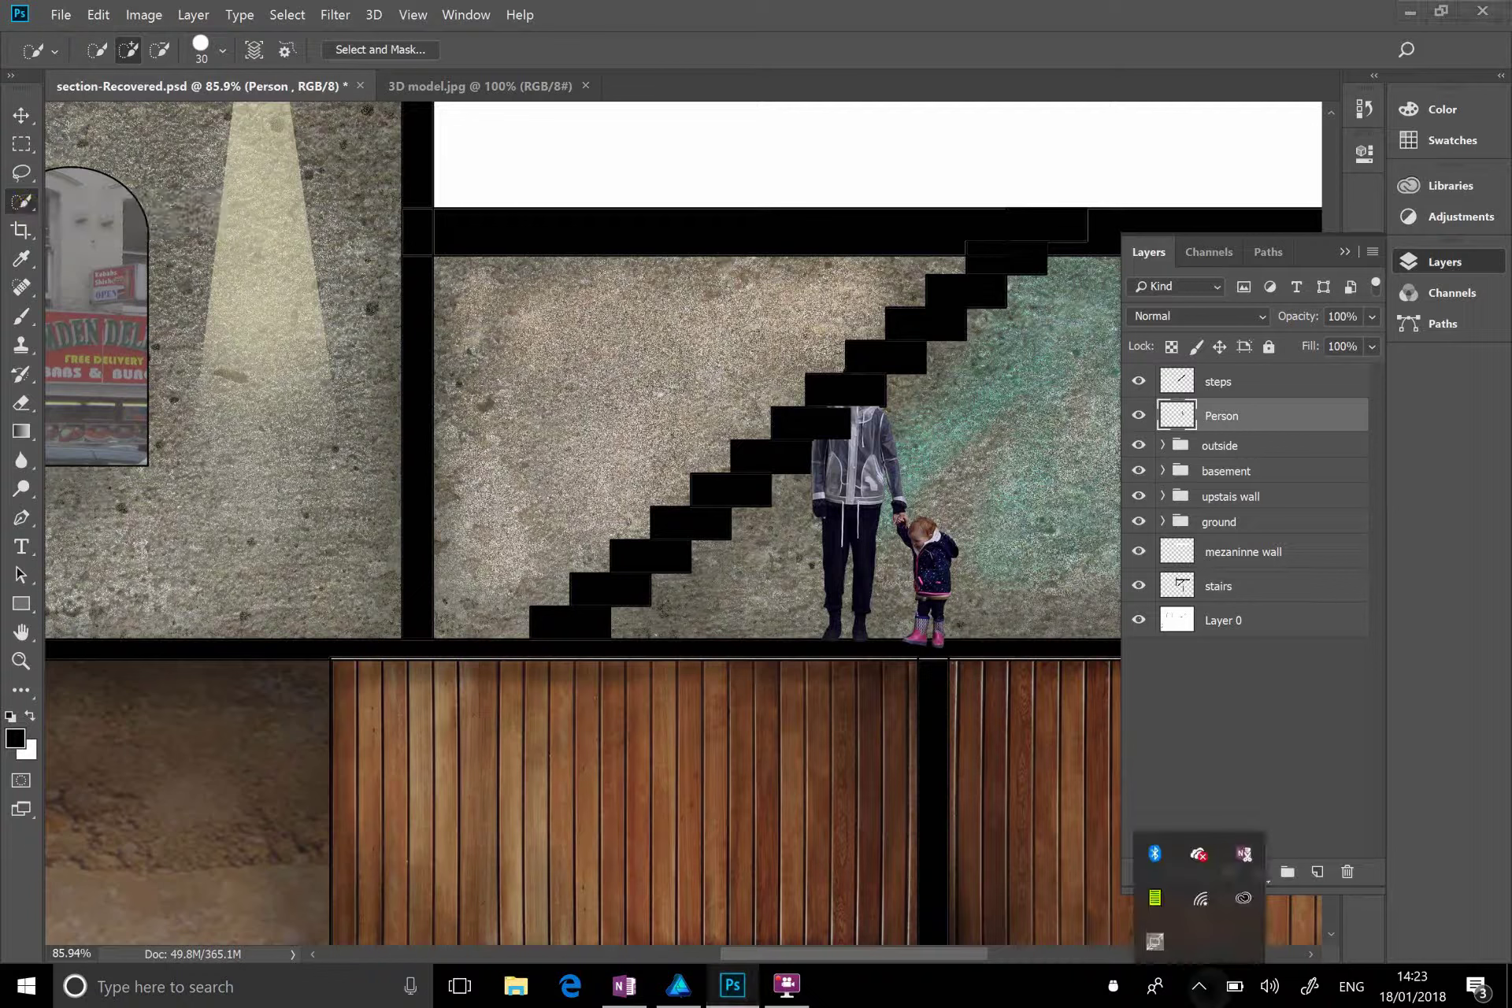
right_click(1154, 941)
key("Escape")
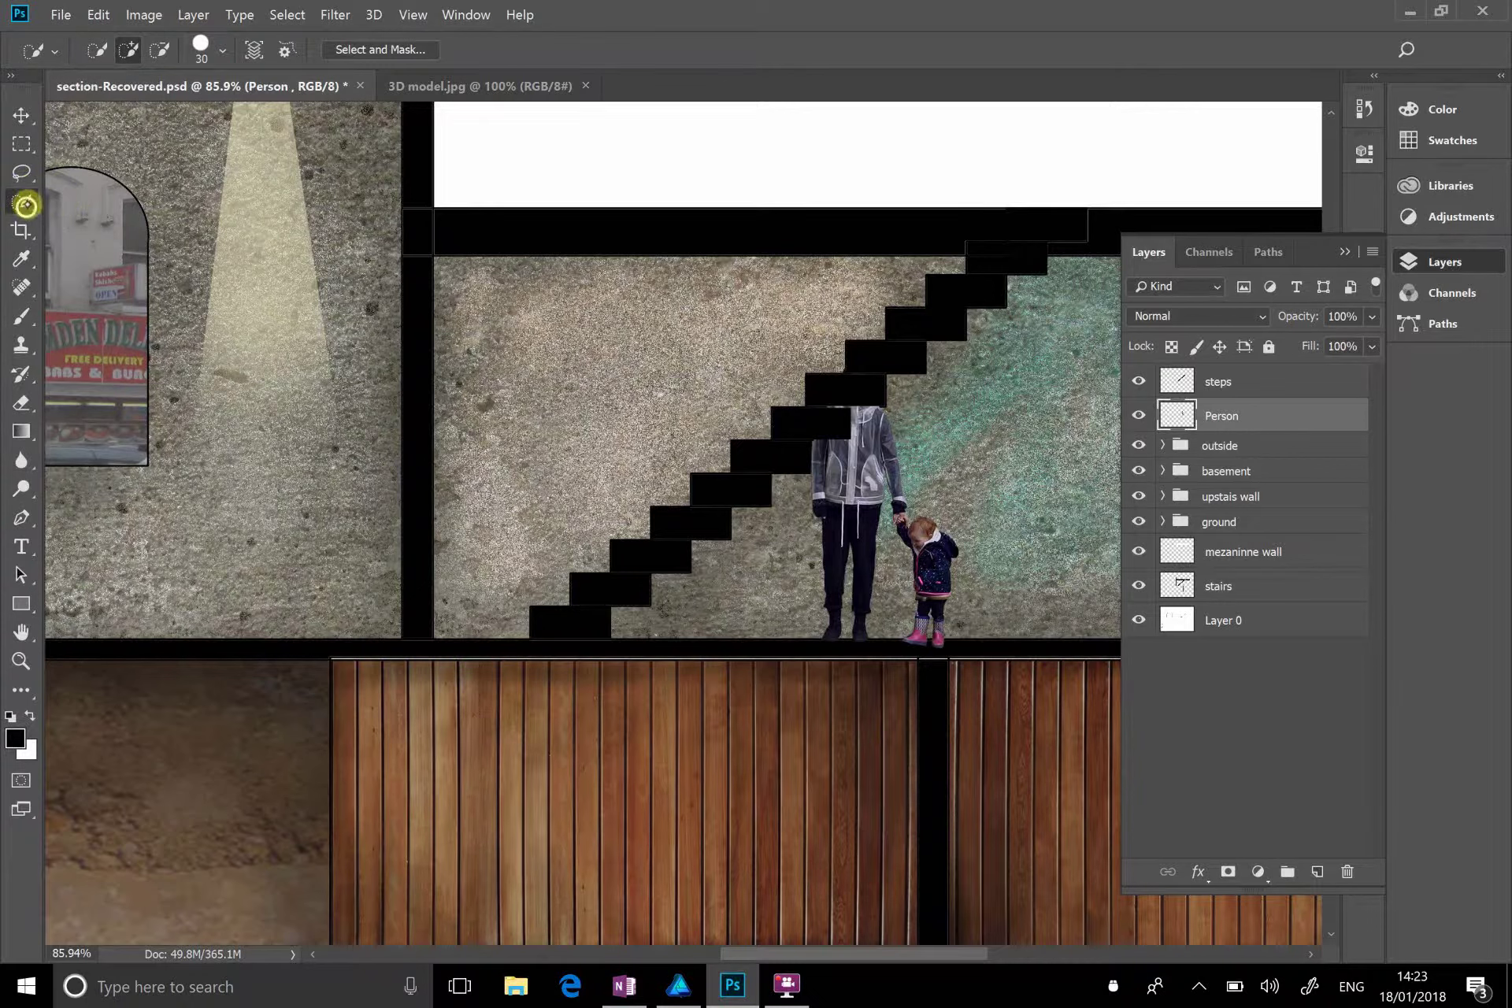
right_click(22, 201)
left_click(104, 222)
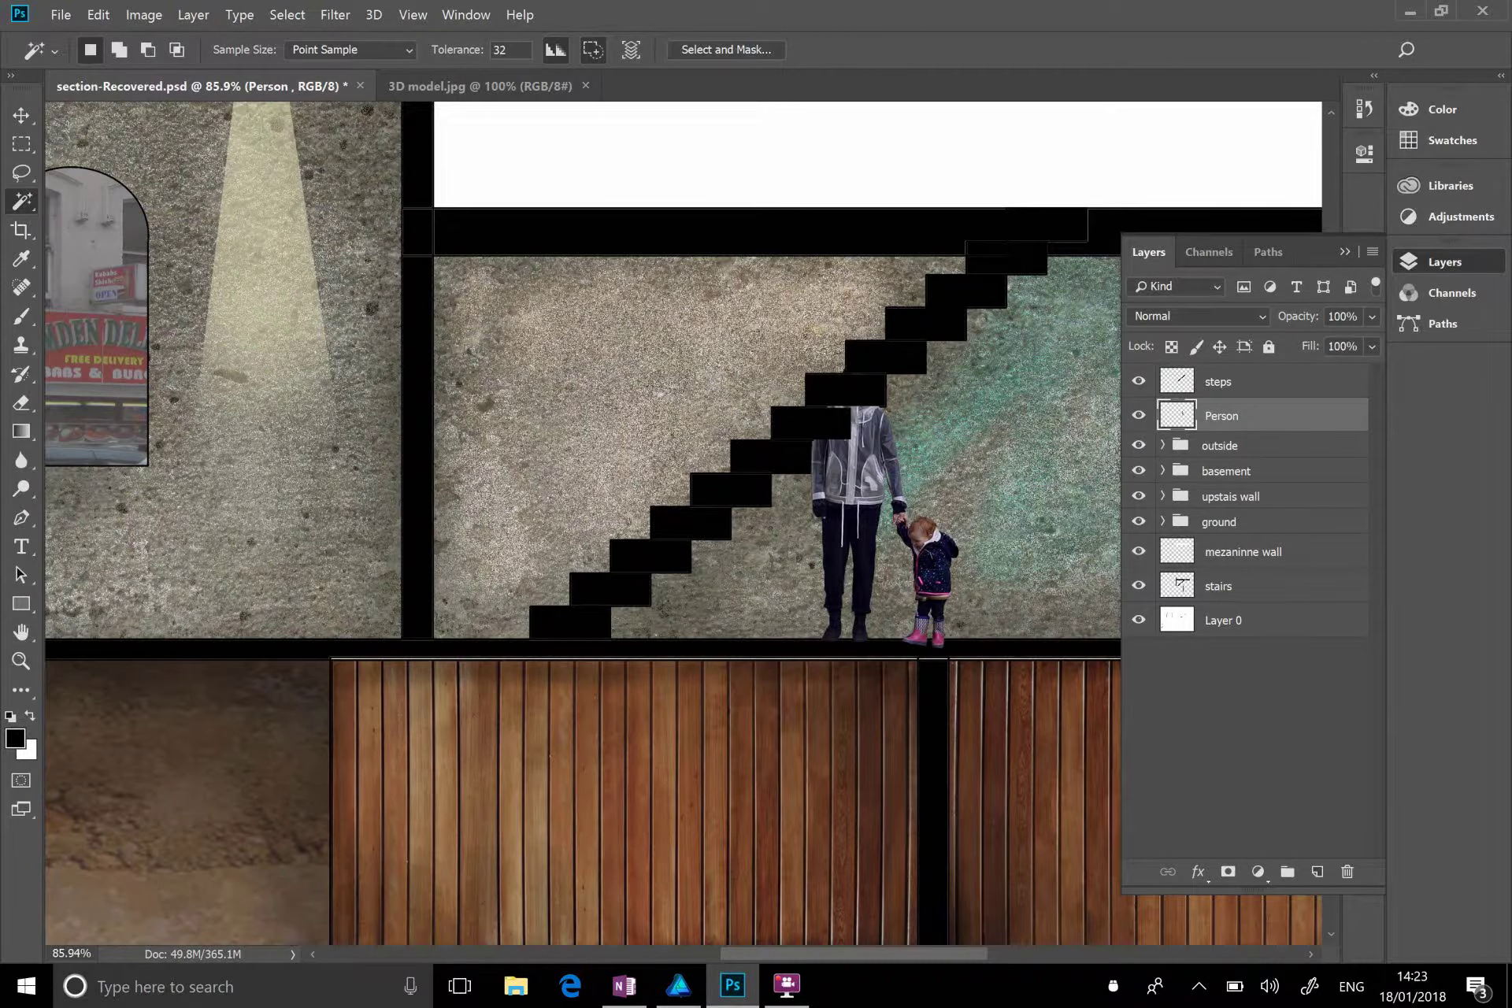
Step: Choose the Paint Bucket tool and make the Person layer active again
left_click(17, 443)
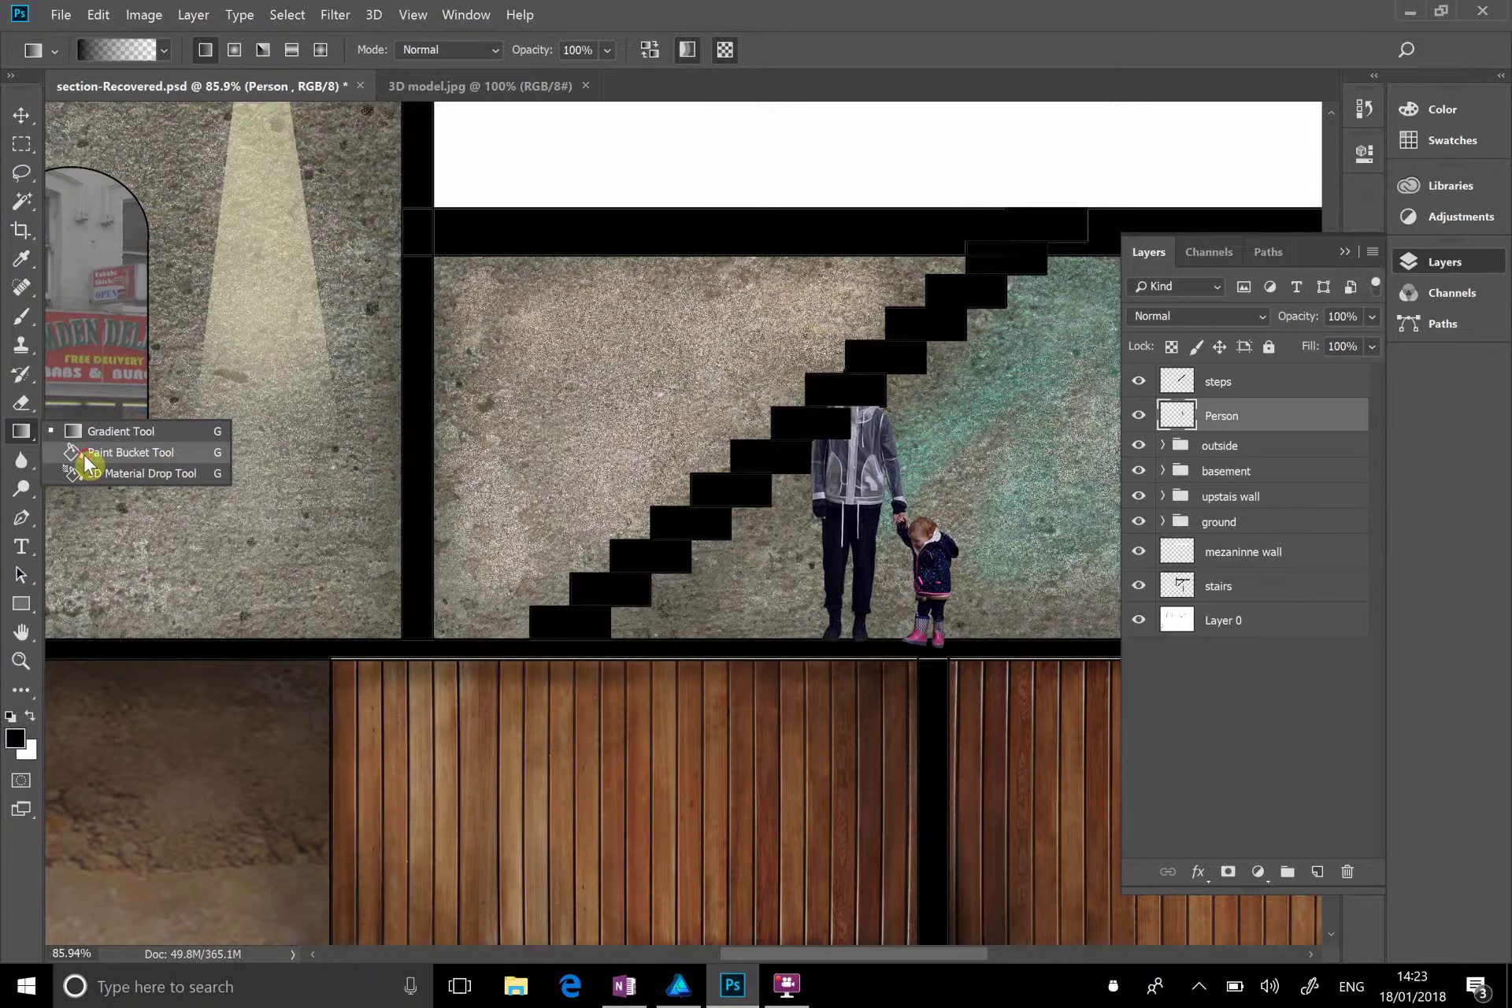
left_click(118, 452)
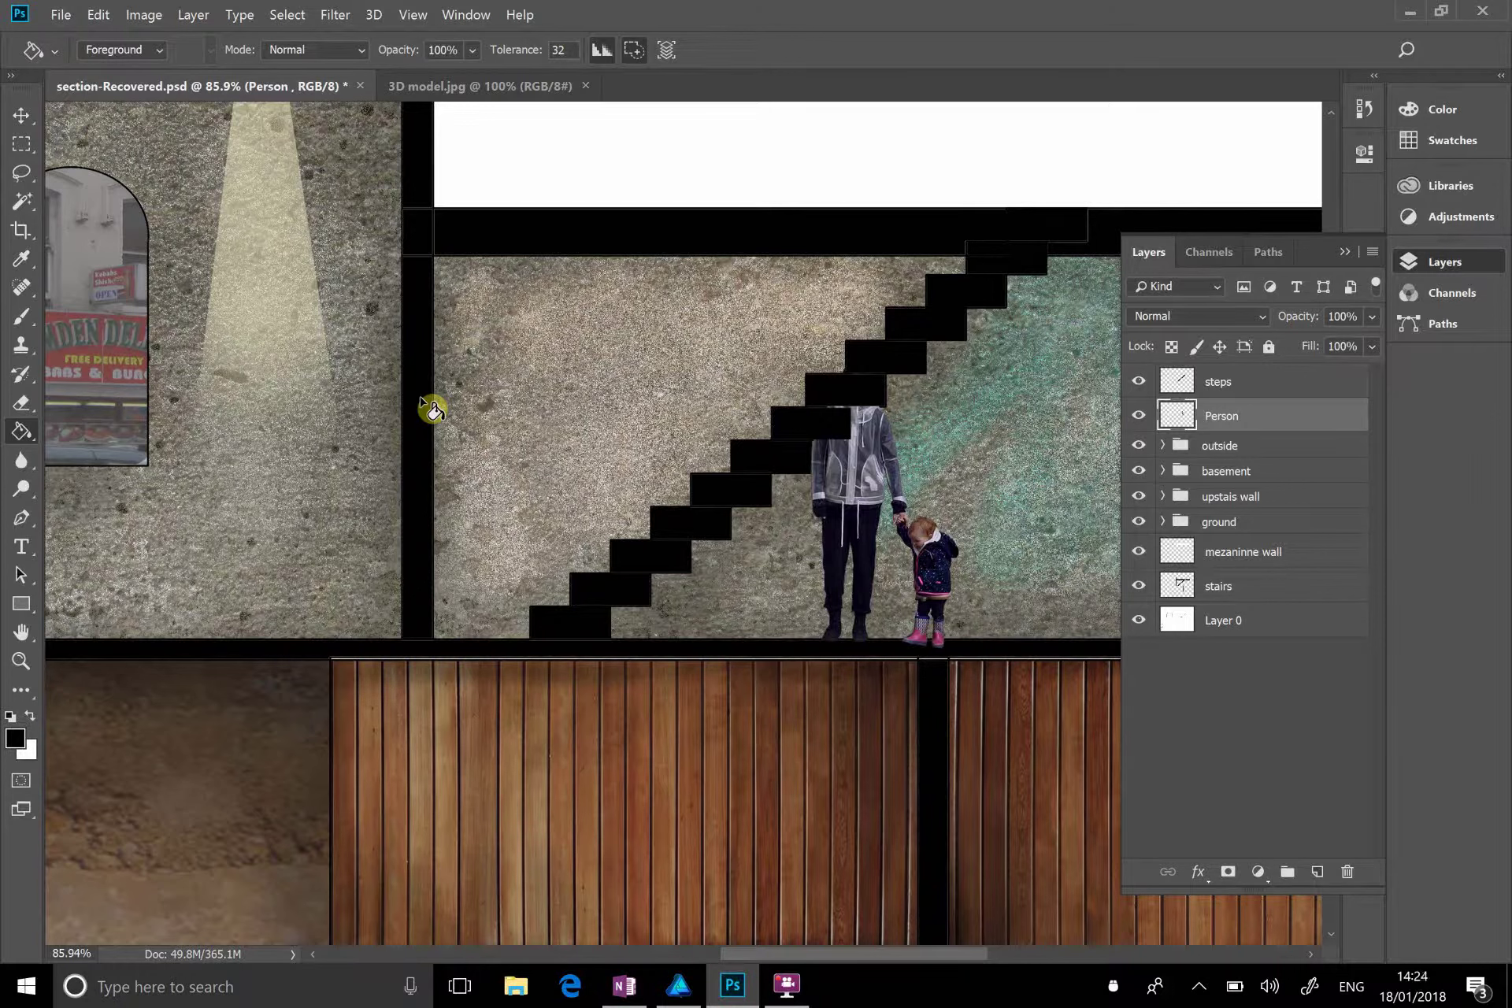
left_click(1277, 384)
left_click(1245, 418)
Step: Move the woman and child into the left room, upright on its floor
key("v")
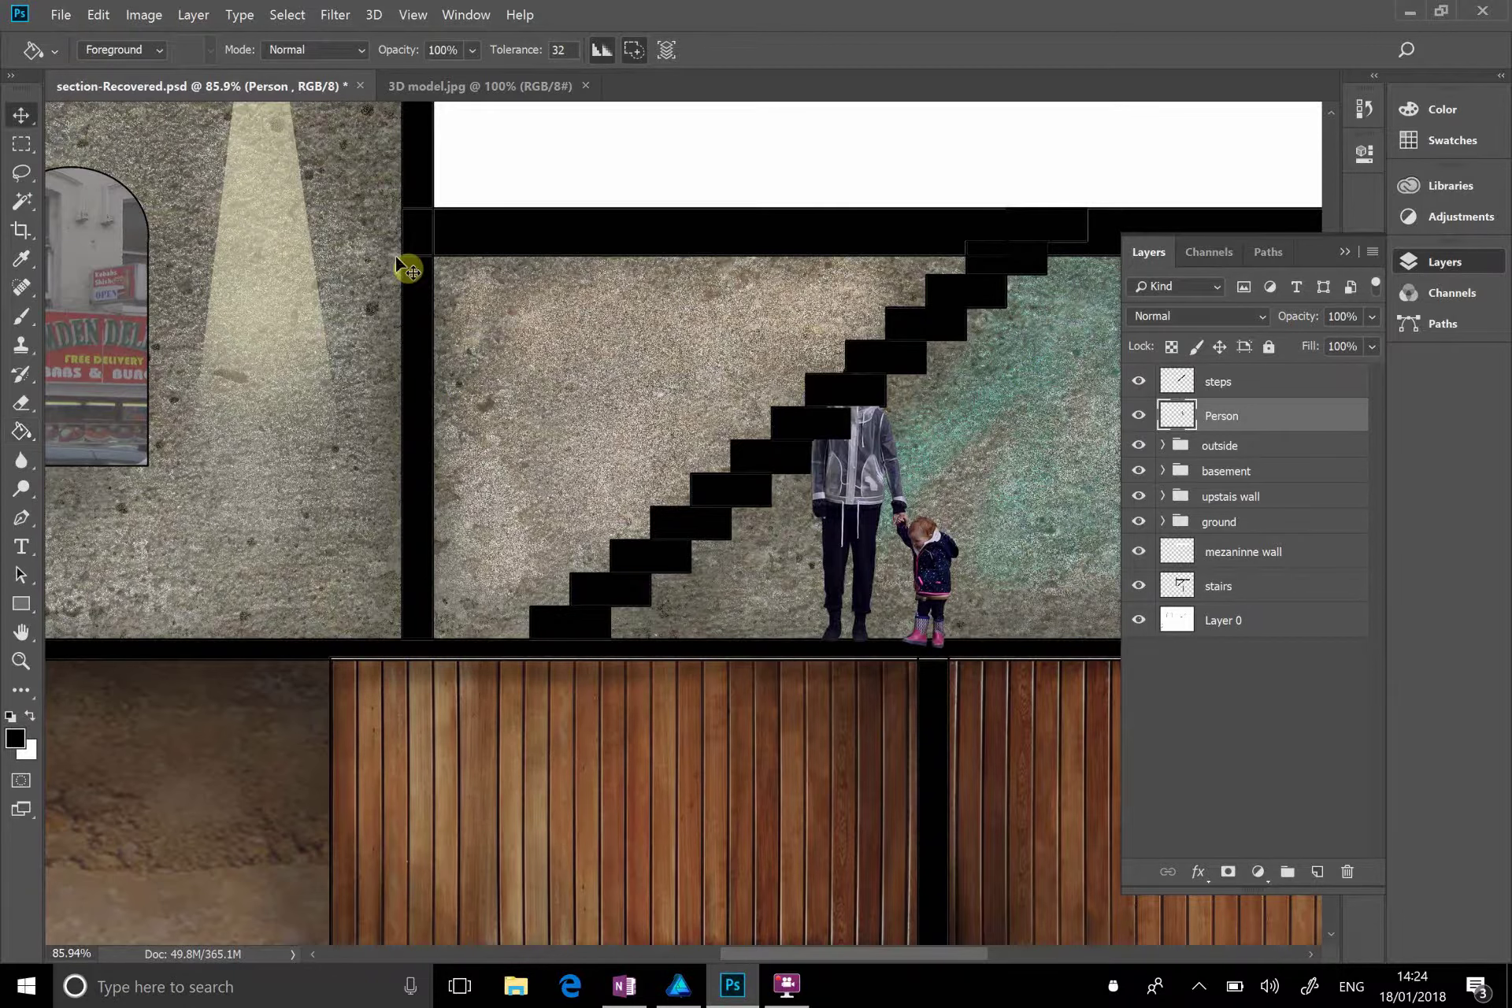
left_click_drag(875, 502, 297, 359)
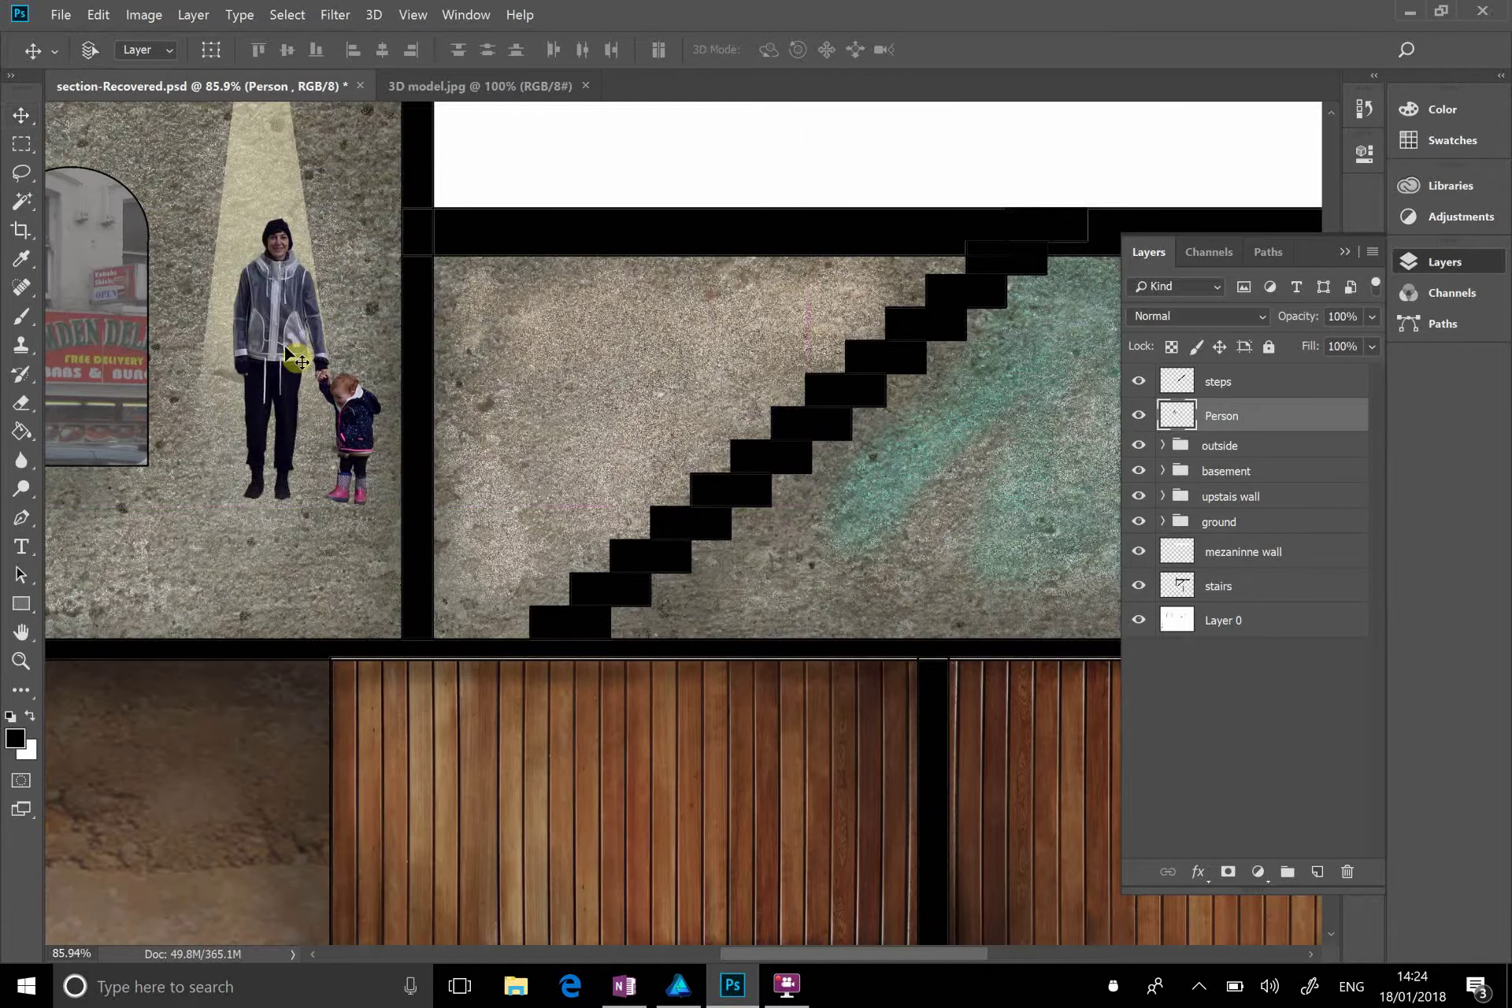
key("ctrl+t")
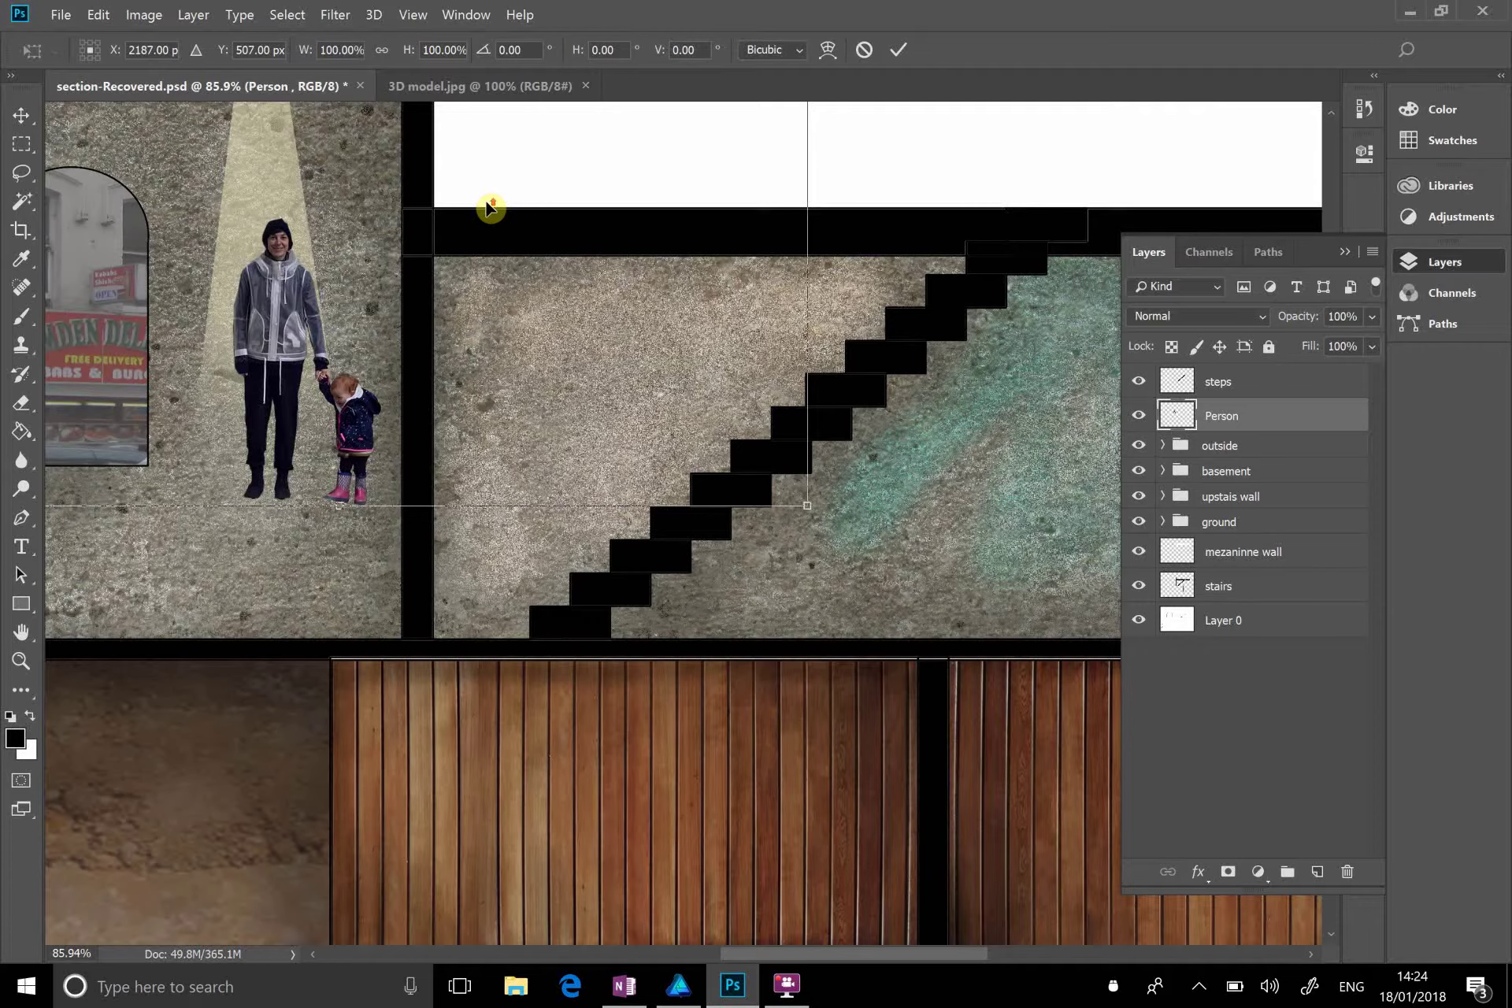
scroll(489, 209, "up", 2)
scroll(484, 197, "up", 1)
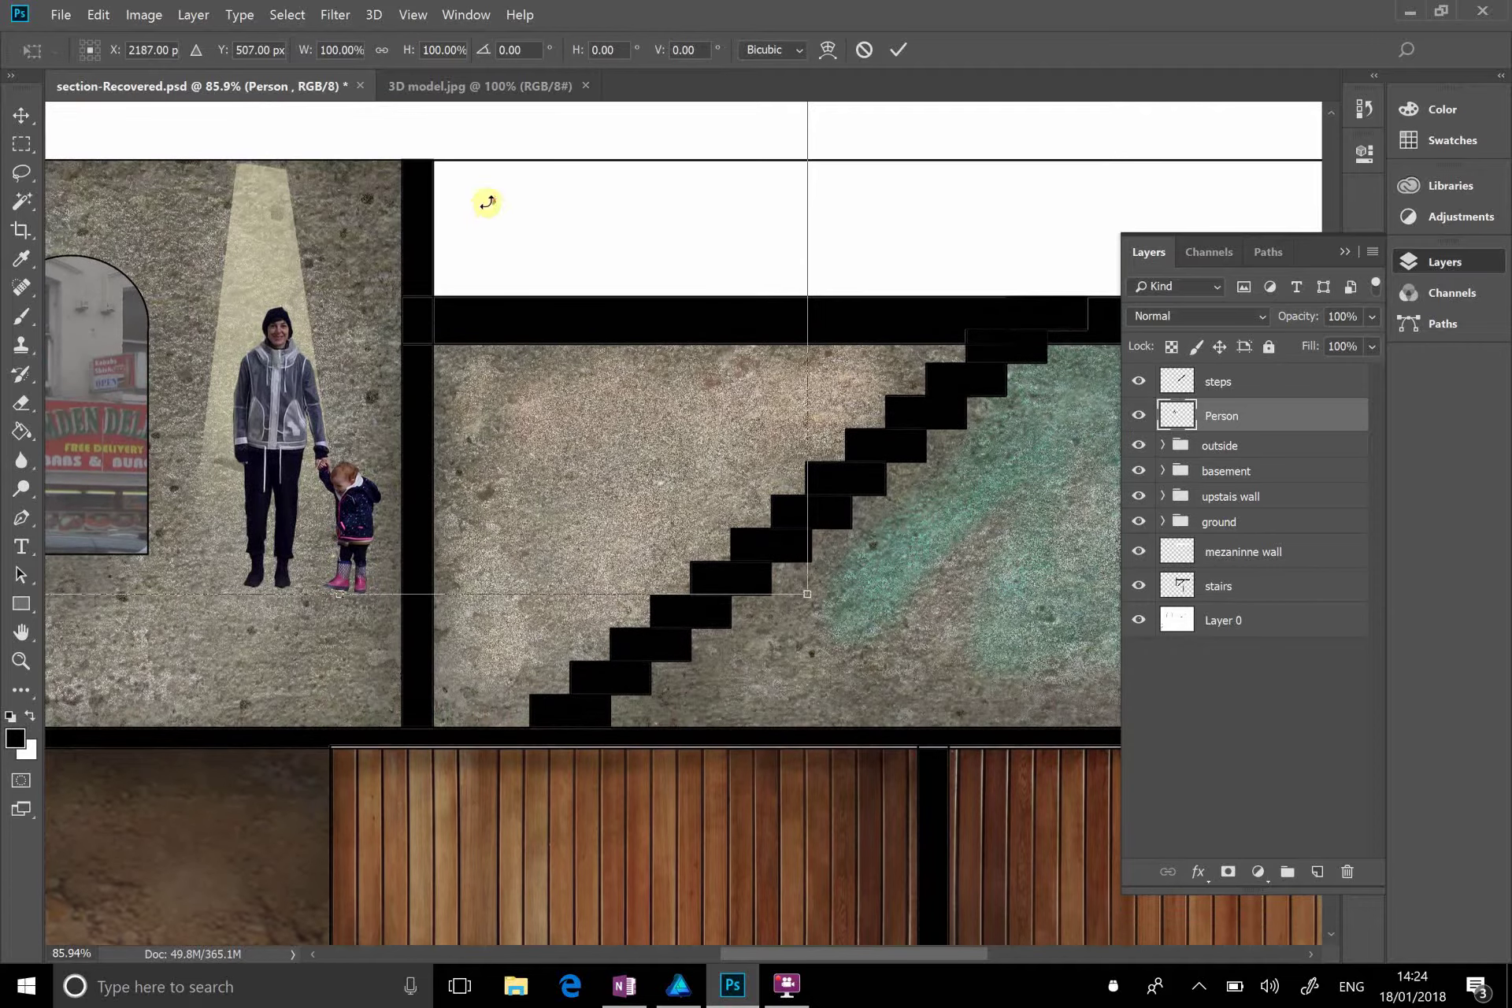
scroll(489, 197, "up", 2)
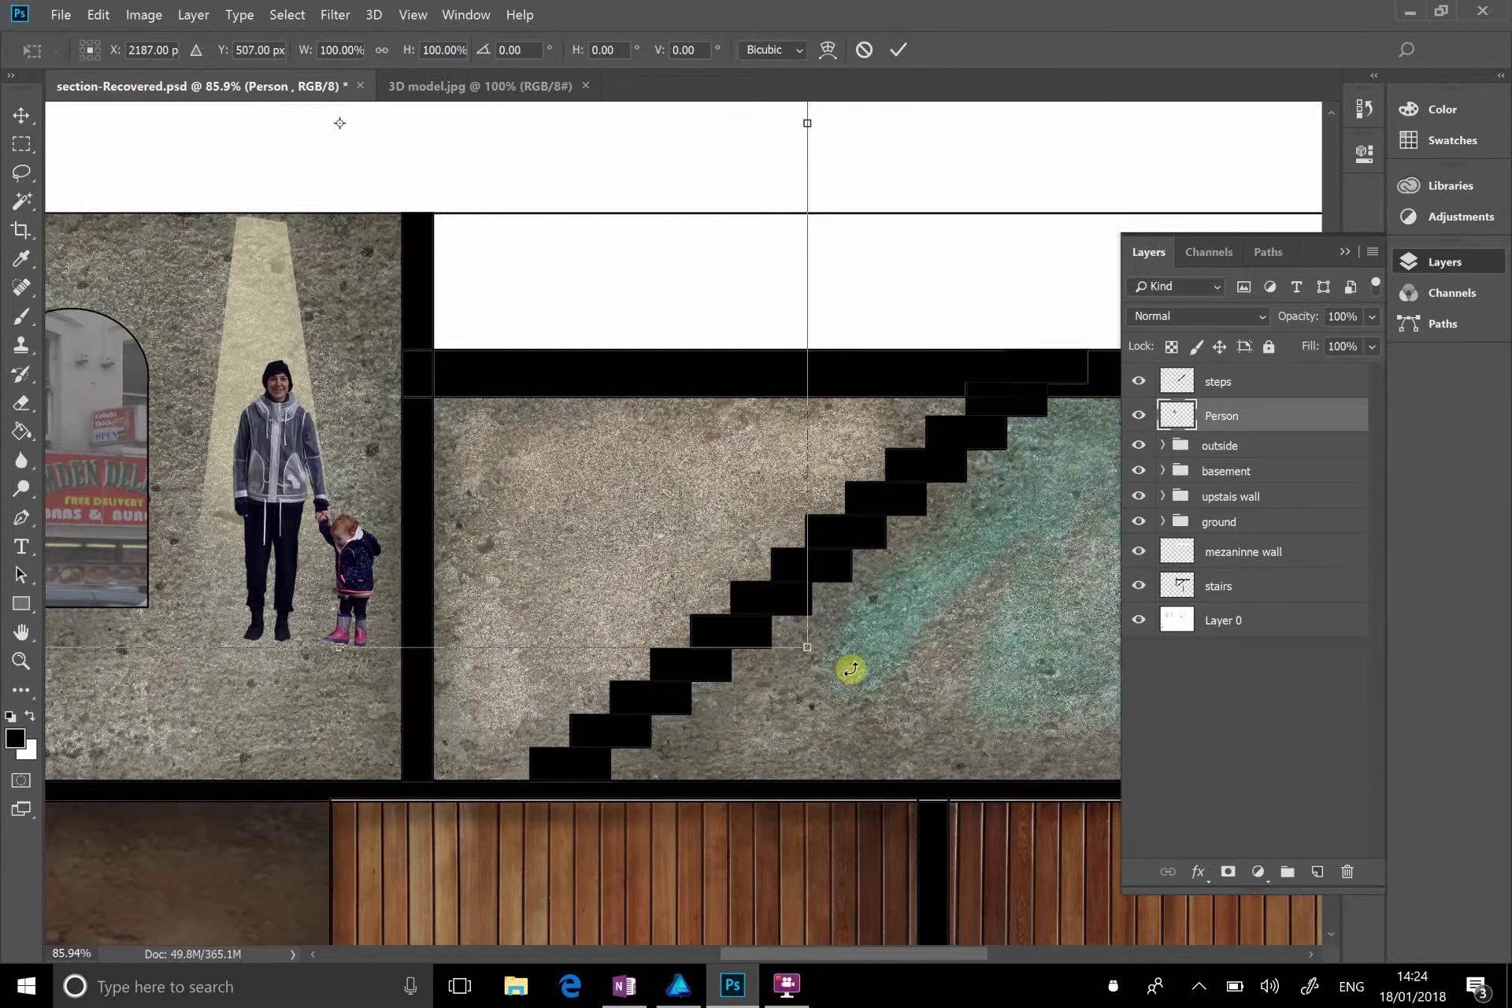
left_click_drag(851, 669, 939, 249)
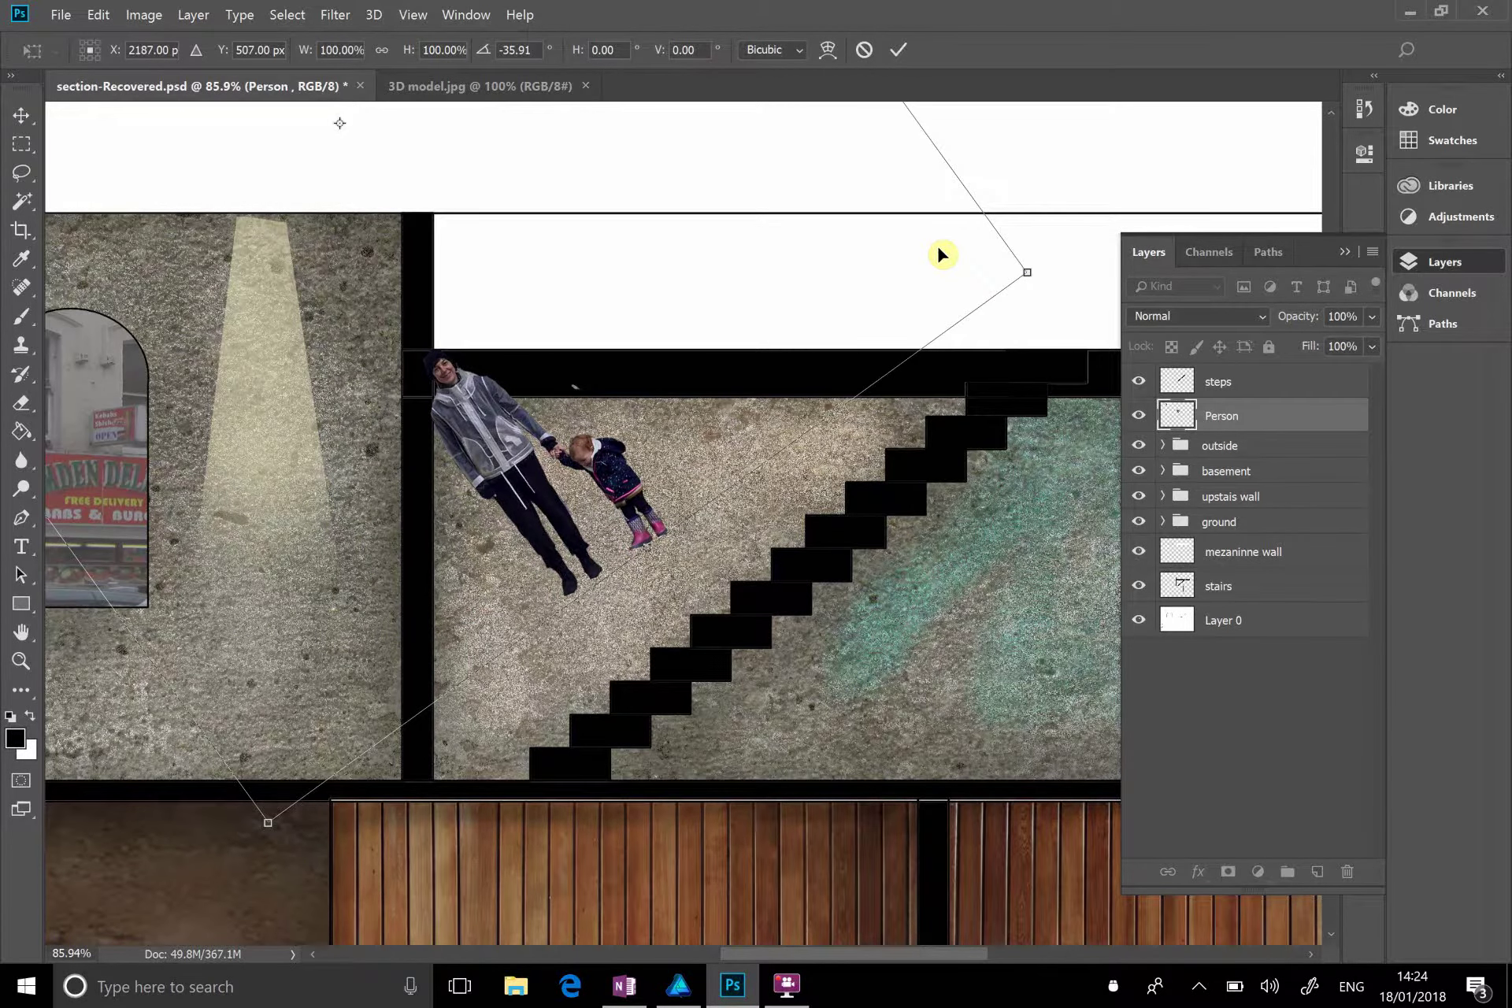
key("Escape")
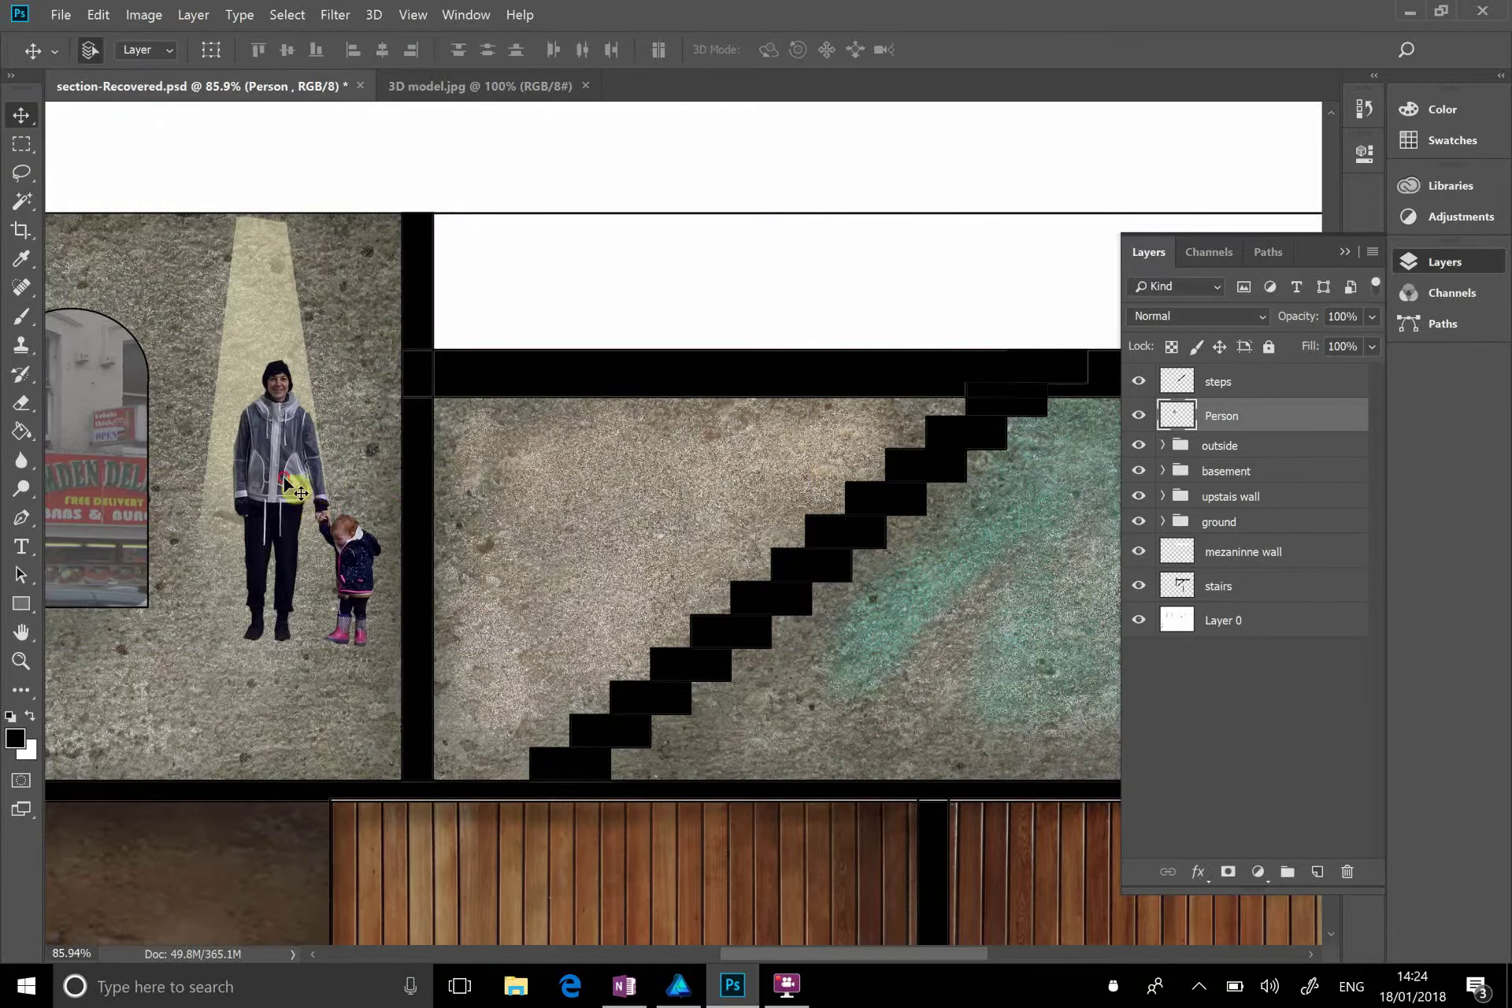
left_click_drag(356, 504, 258, 478)
left_click_drag(287, 664, 300, 642)
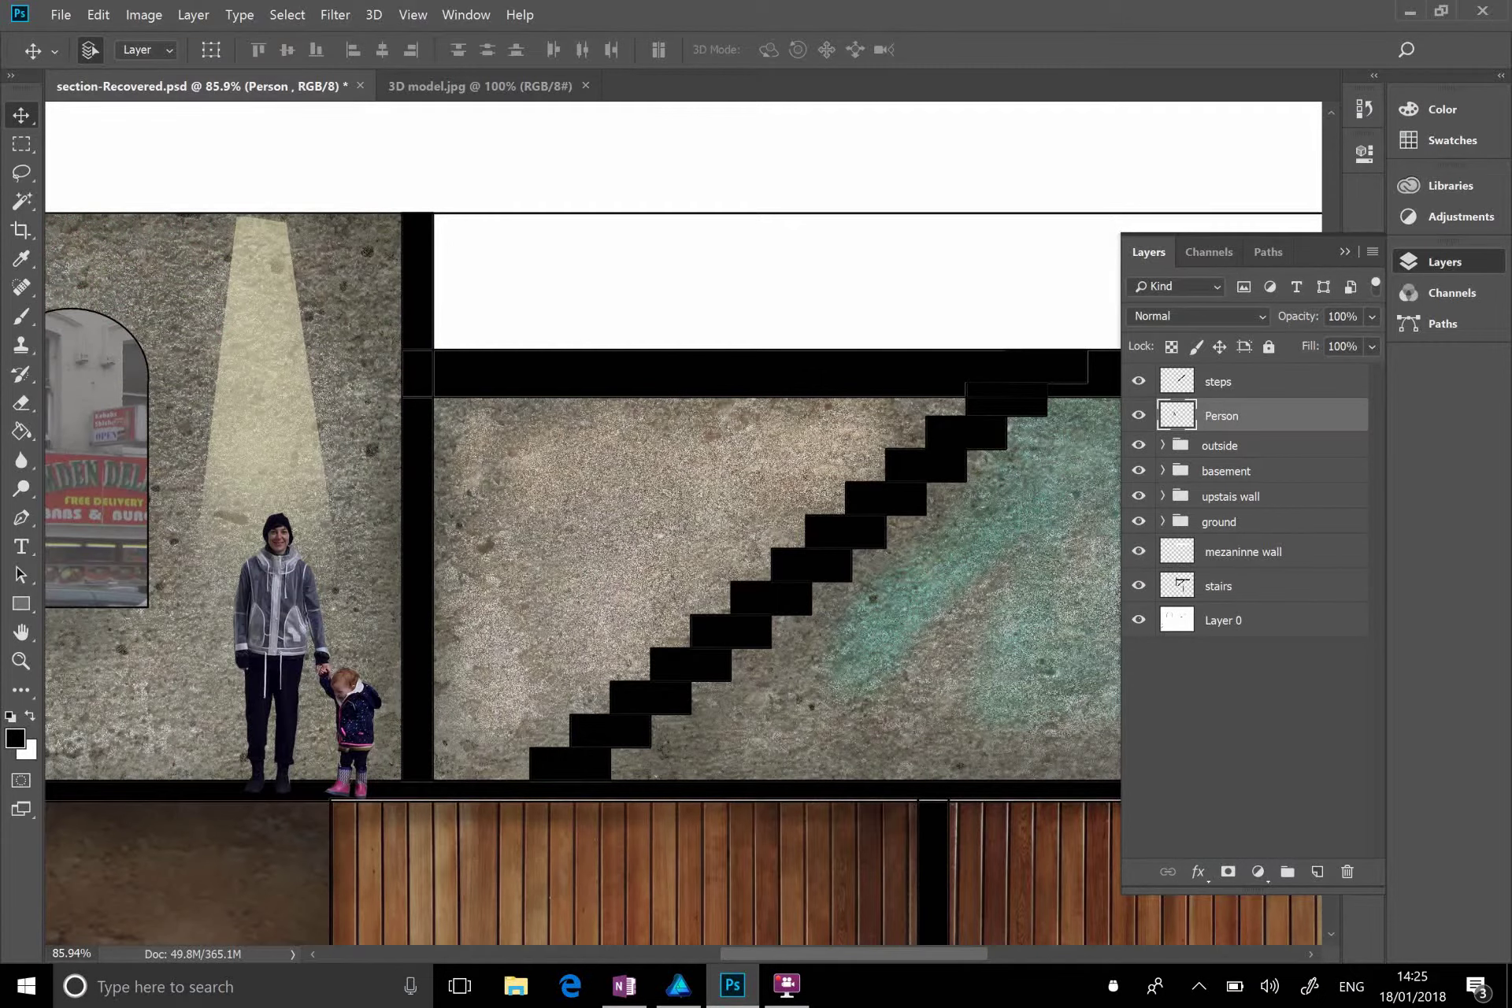
Step: Hide the Person layer with the woman and child figures
left_click(1139, 415)
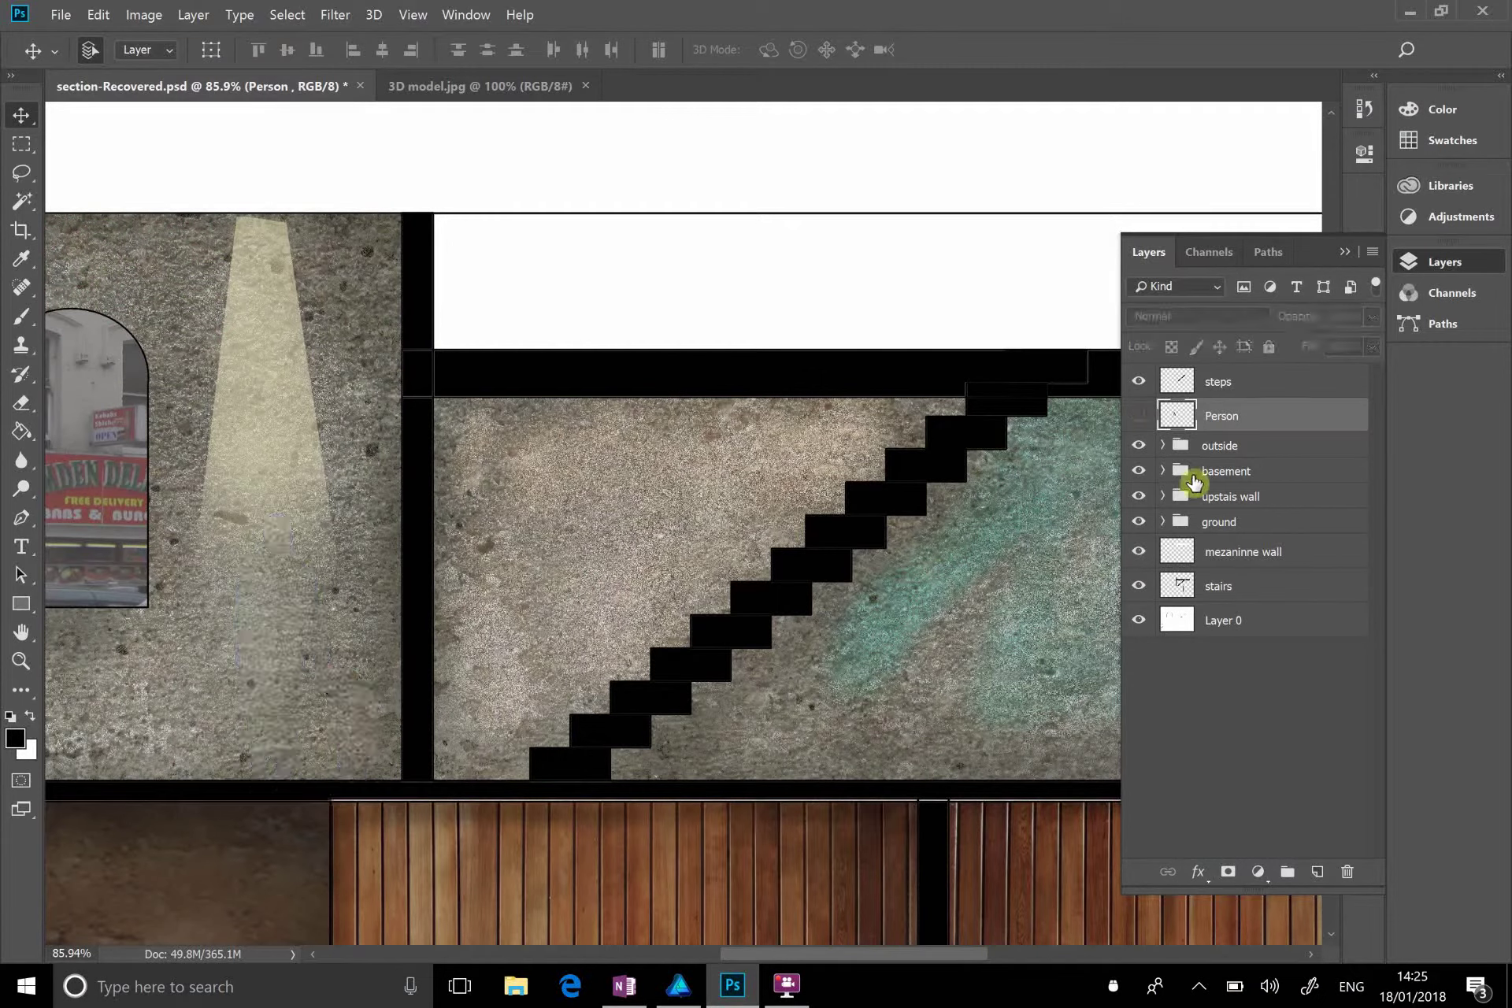
left_click(1199, 986)
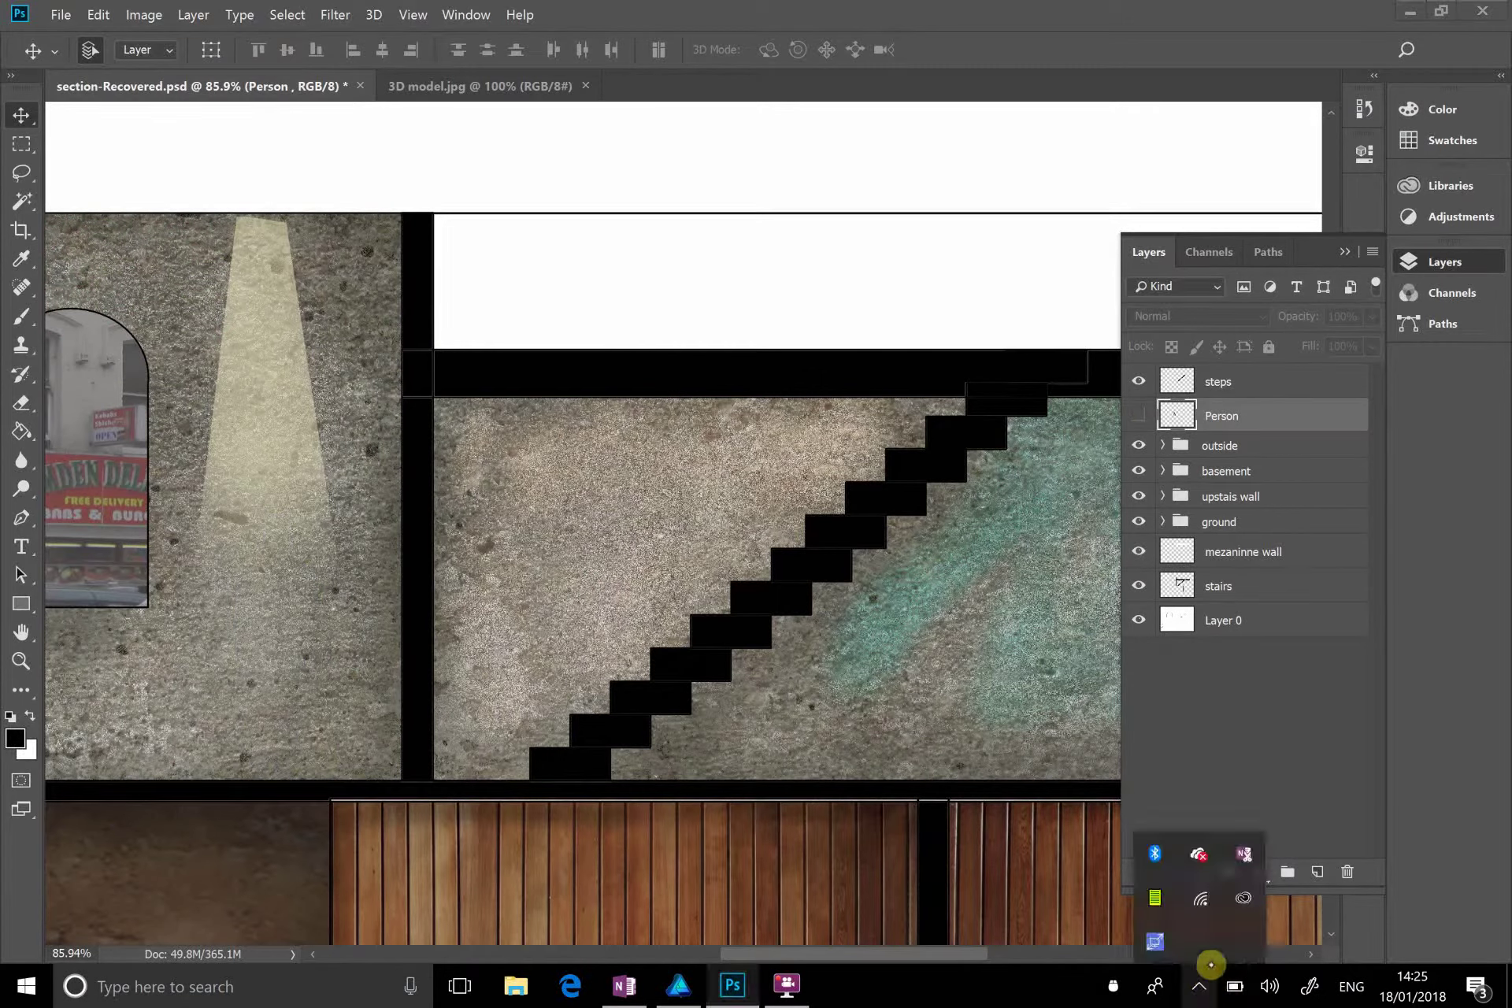
right_click(1155, 942)
left_click(1249, 810)
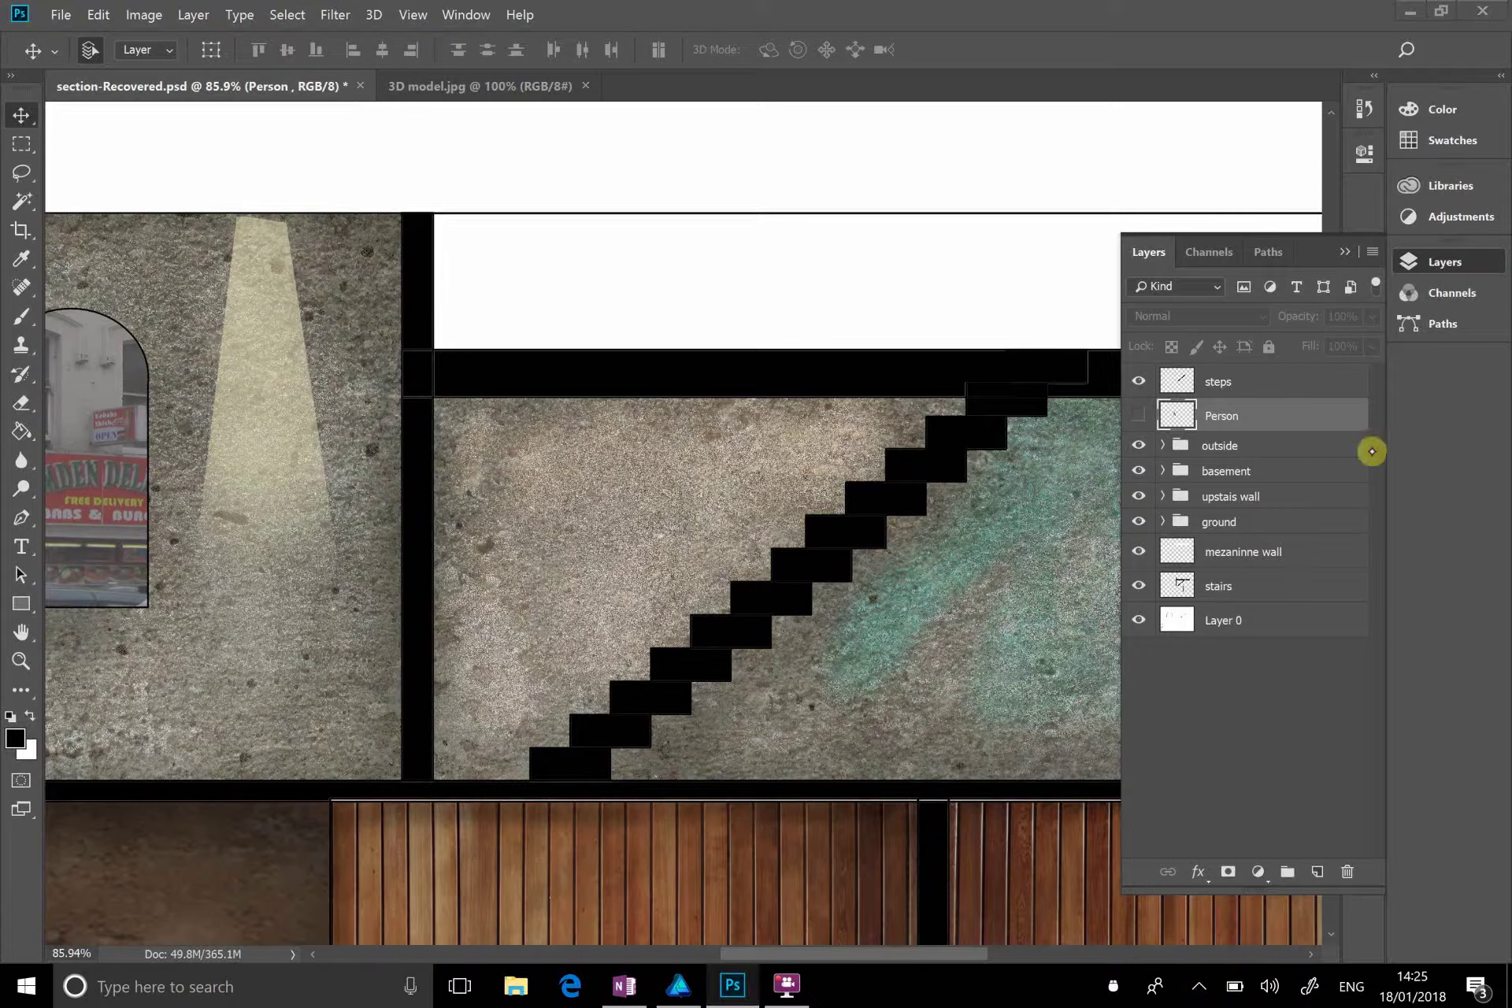
left_click(1179, 473)
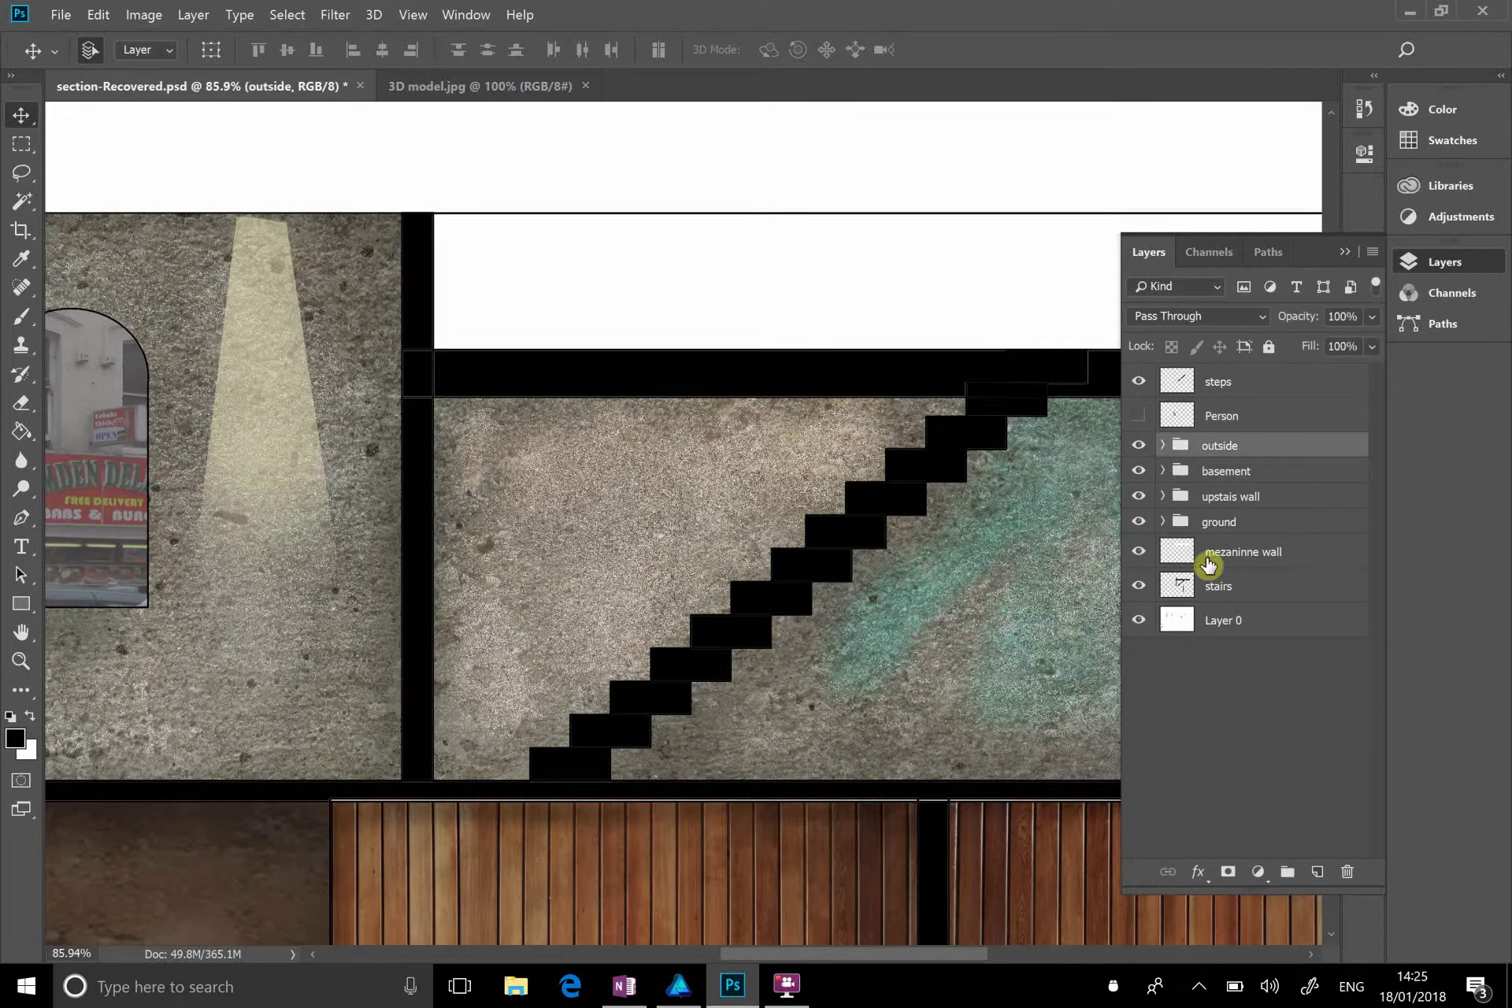
Step: Hide the outside, basement, steps, upstais wall, ground, mezzanine wall and stairs layers
scroll(684, 523, "down", 5)
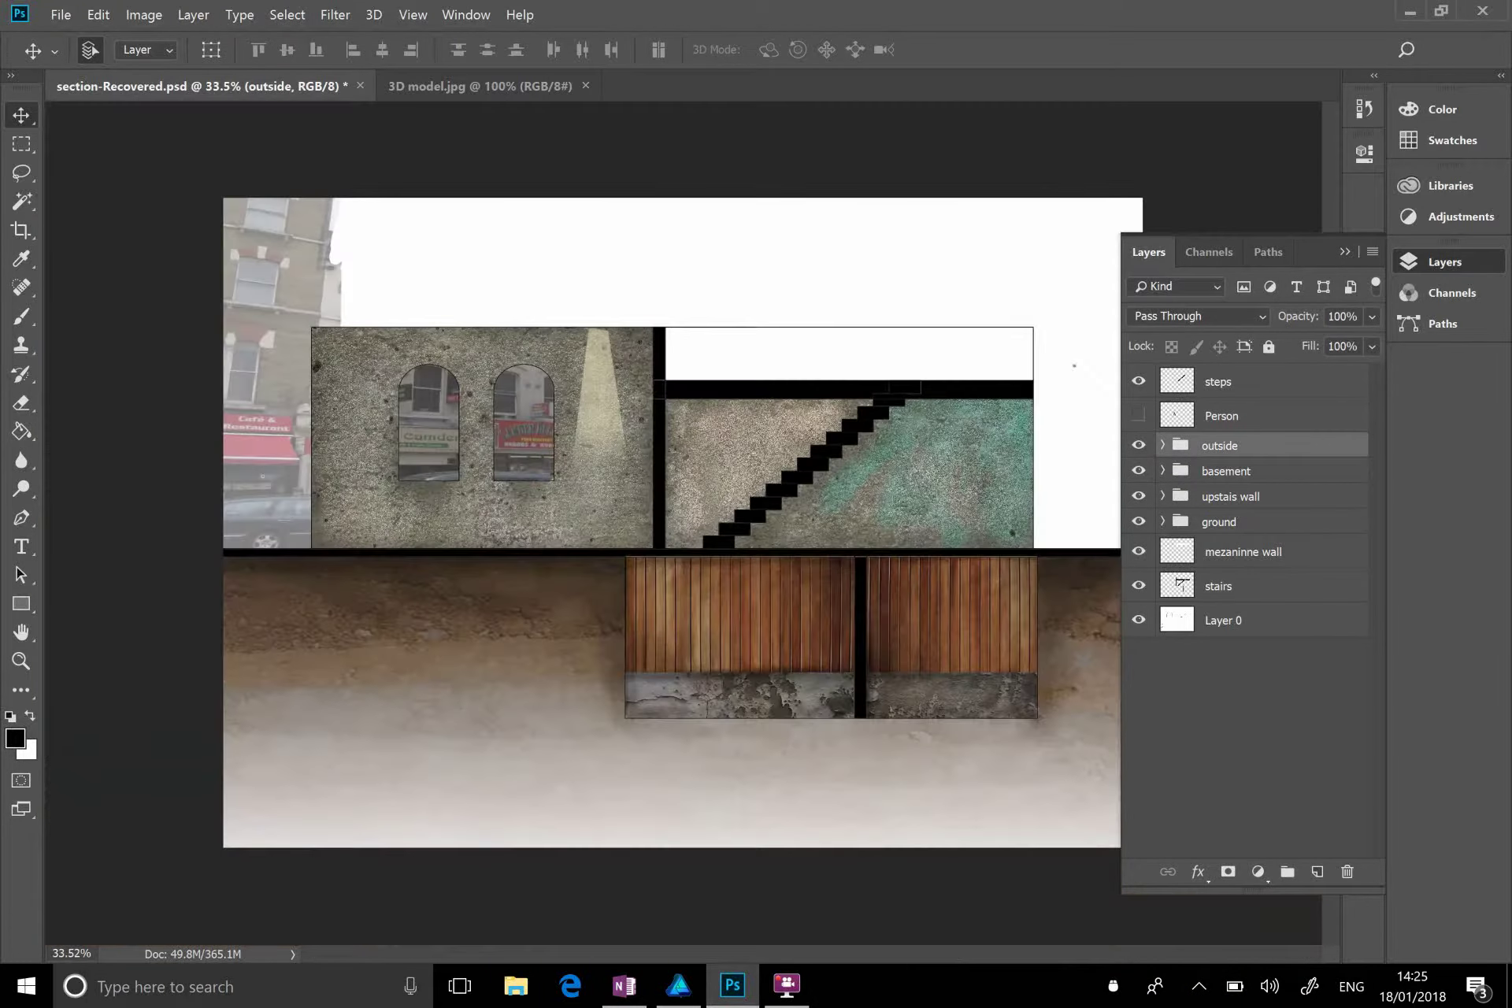
left_click(1139, 445)
left_click(1139, 381)
left_click(1139, 471)
left_click(1139, 496)
left_click(1139, 522)
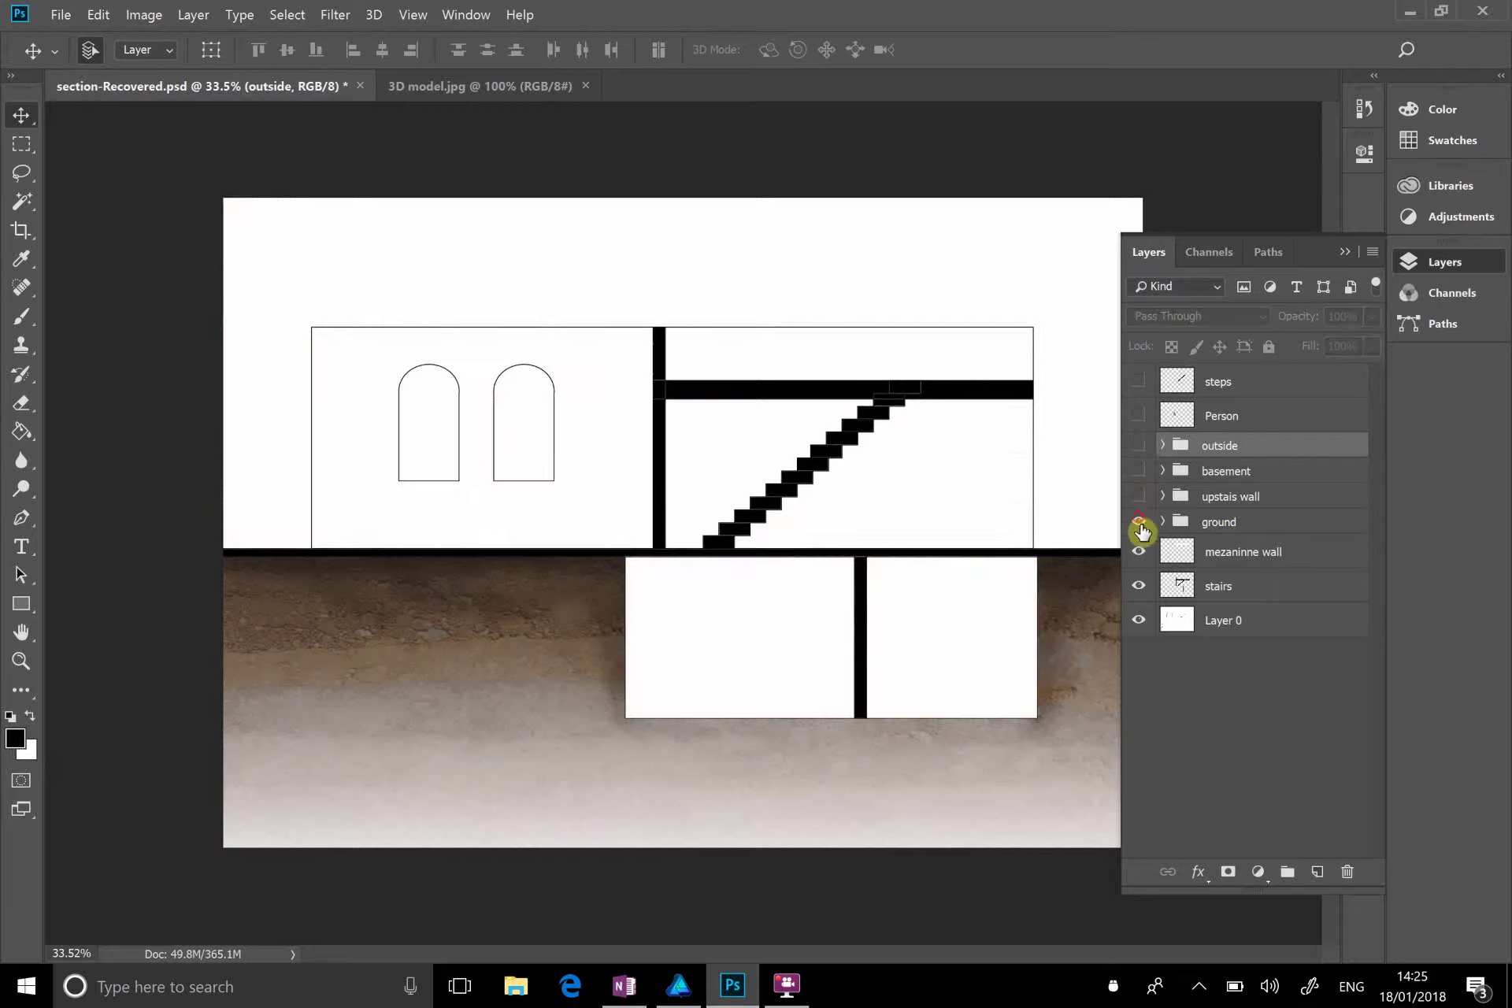
left_click(1139, 551)
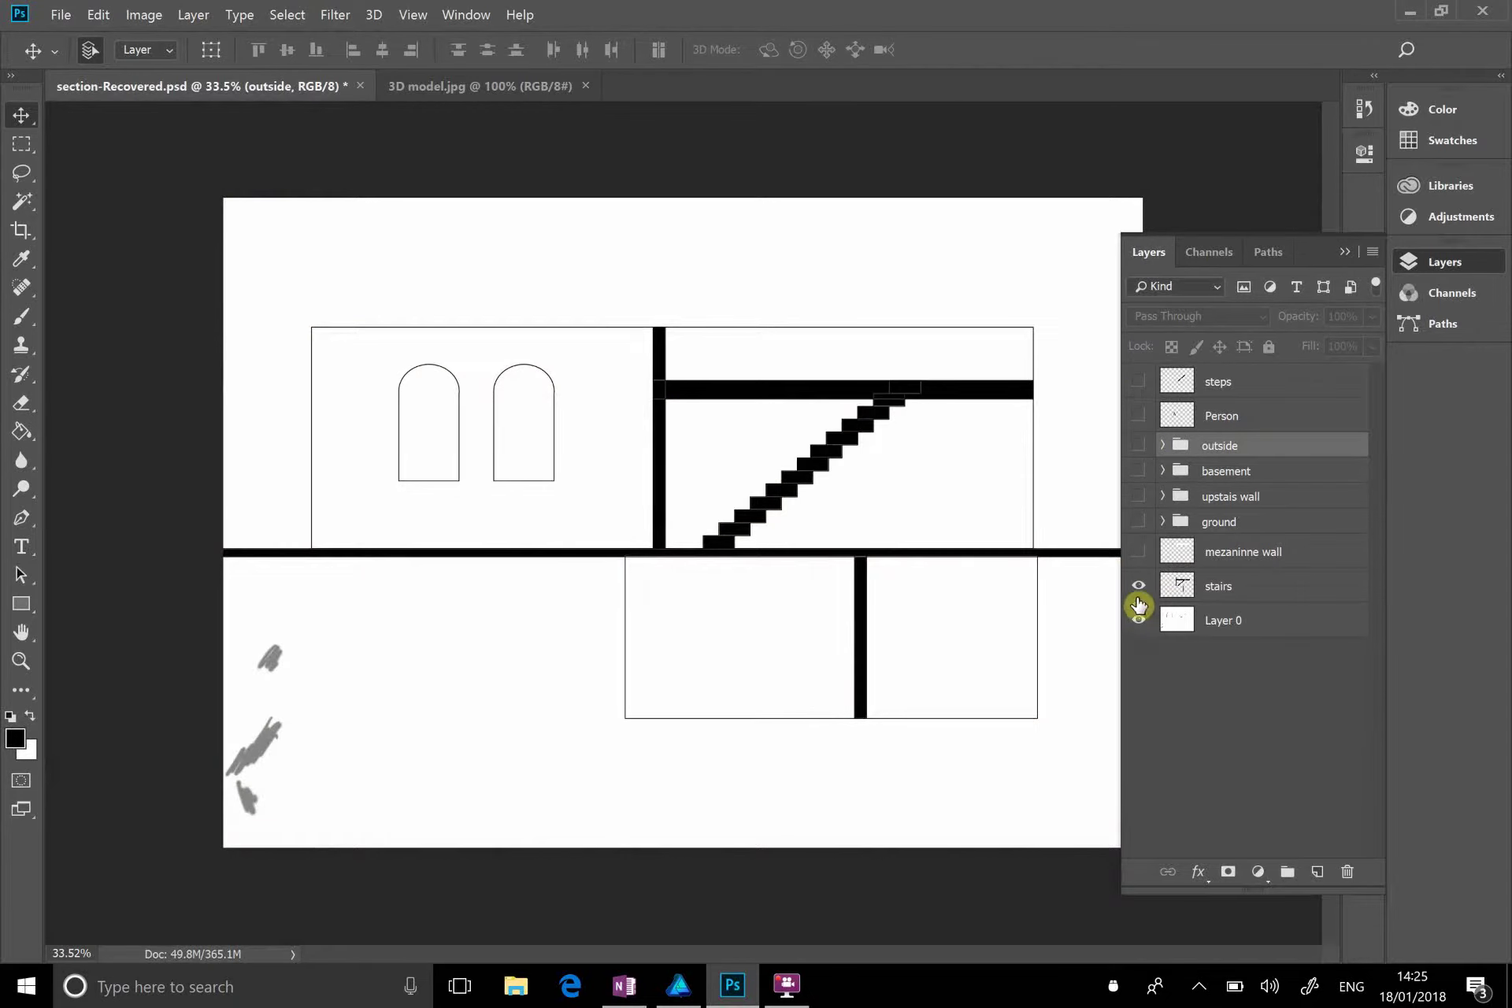
left_click(1139, 585)
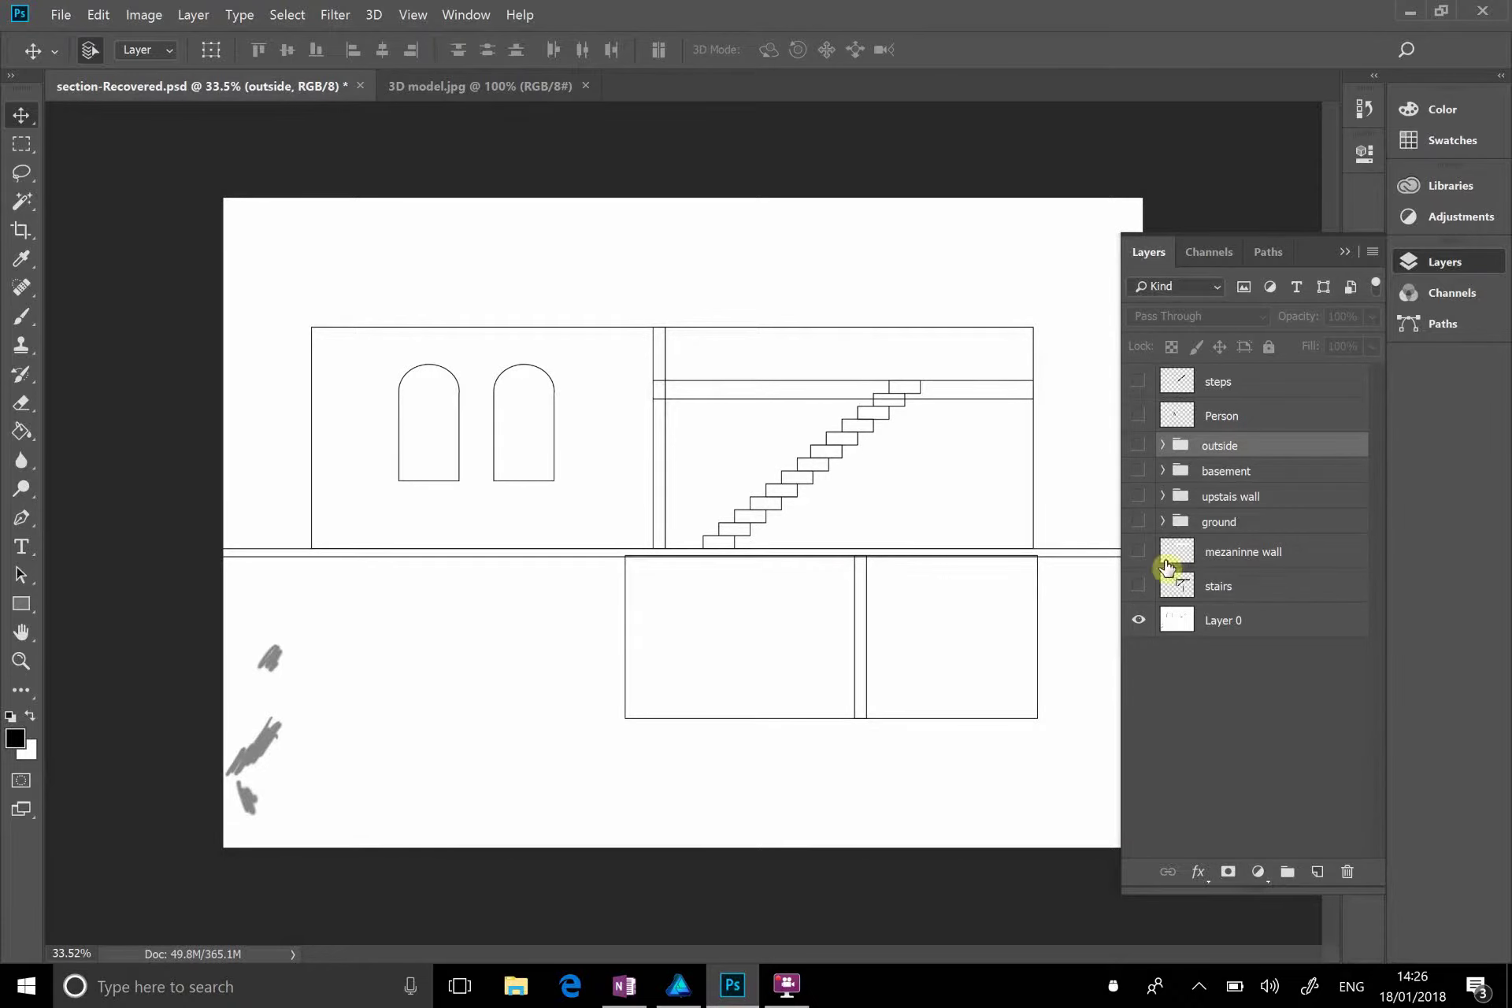
Step: Show the upstairs wall group and compare the upper walls with and without wall_texture_3 and the concrete texture
left_click(1139, 497)
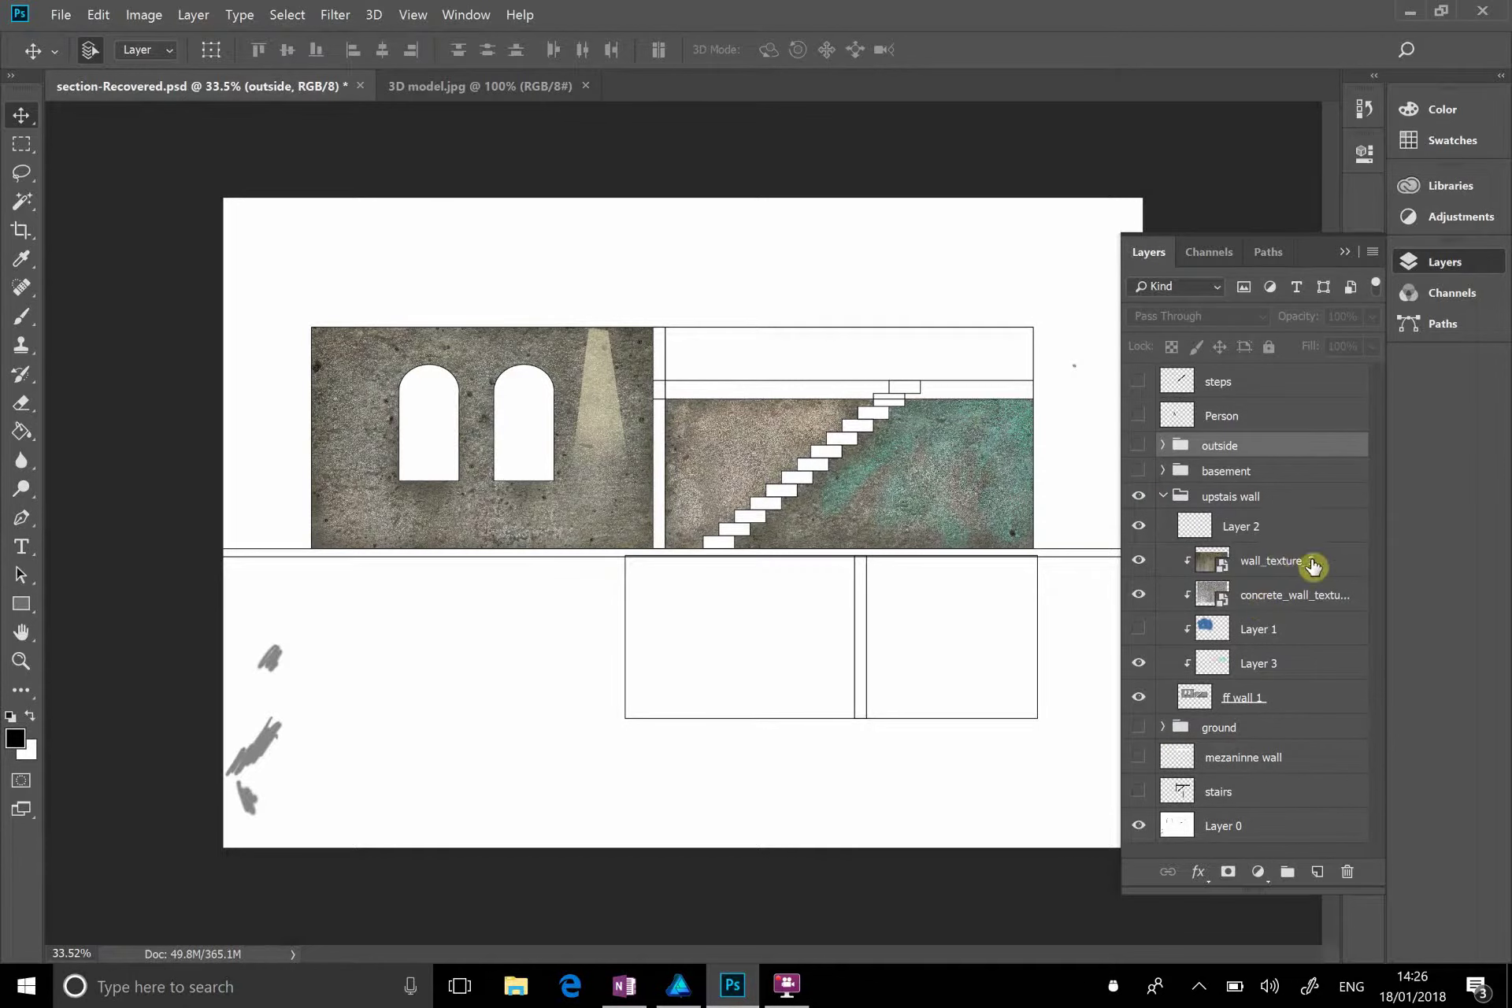
left_click(1147, 567)
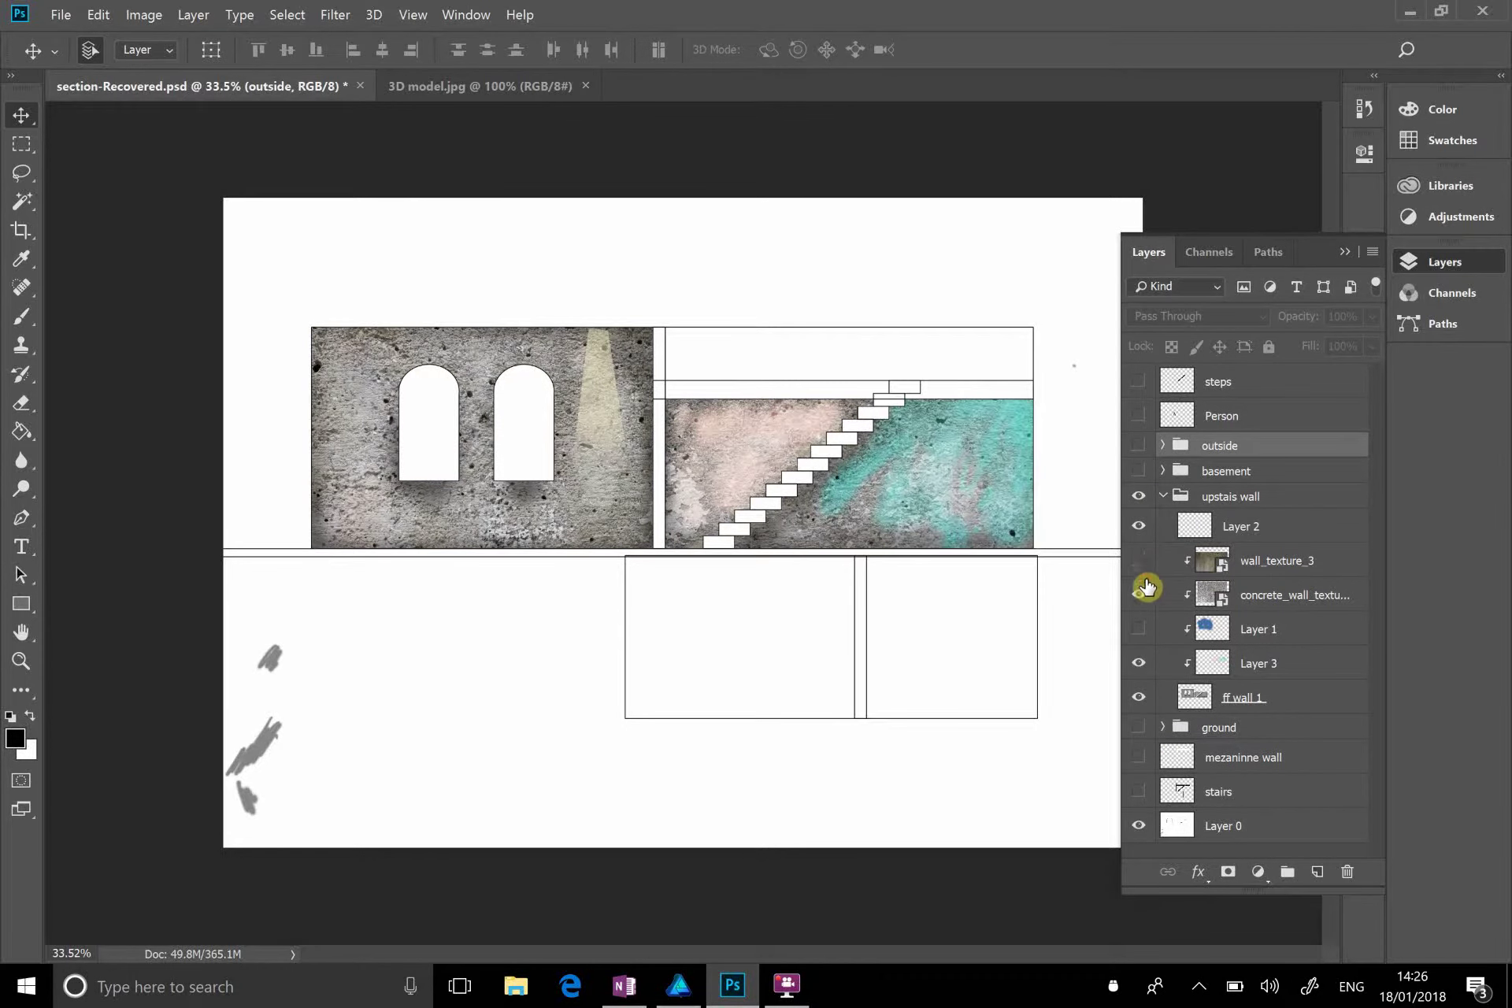
left_click(1145, 597)
left_click(1146, 599)
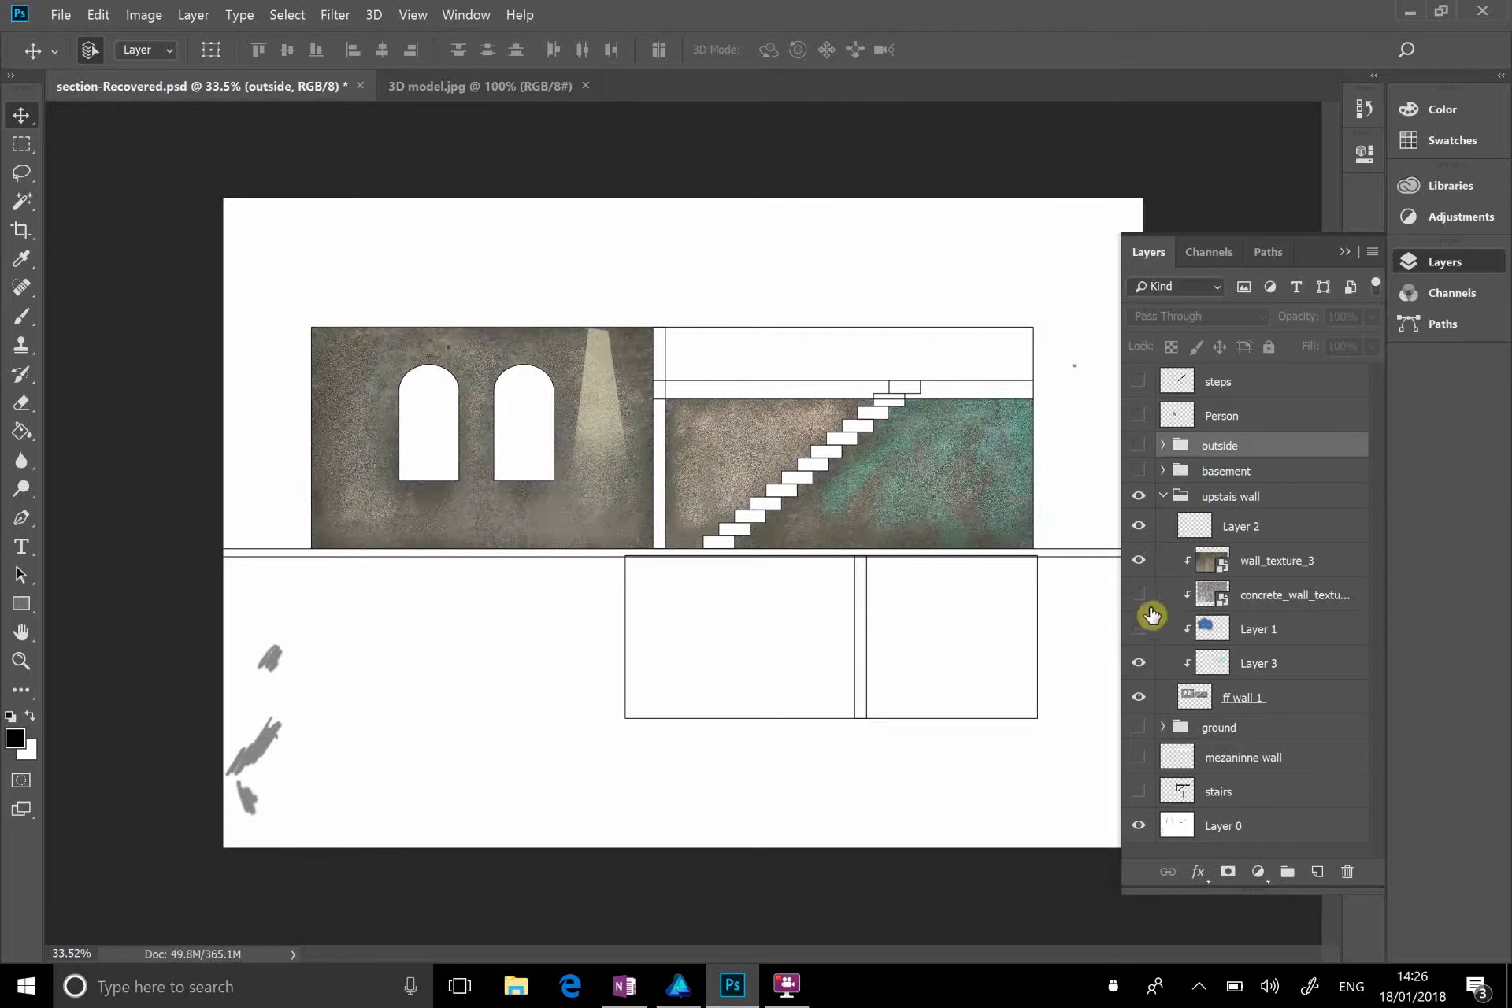
left_click(1143, 592)
left_click(1138, 564)
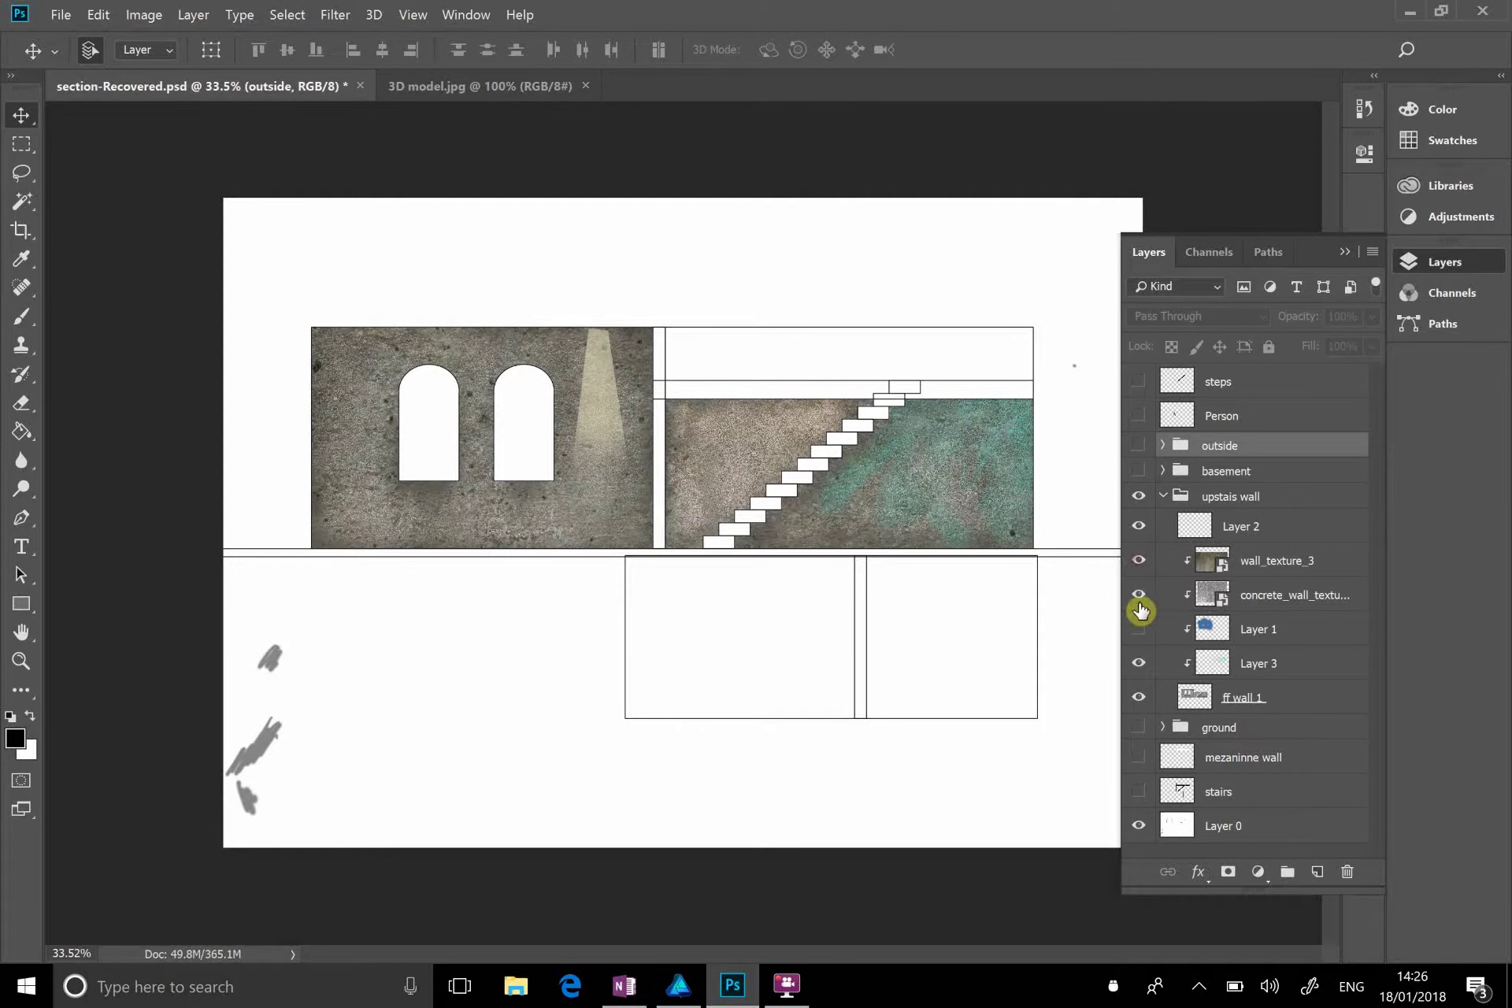
left_click(1140, 597)
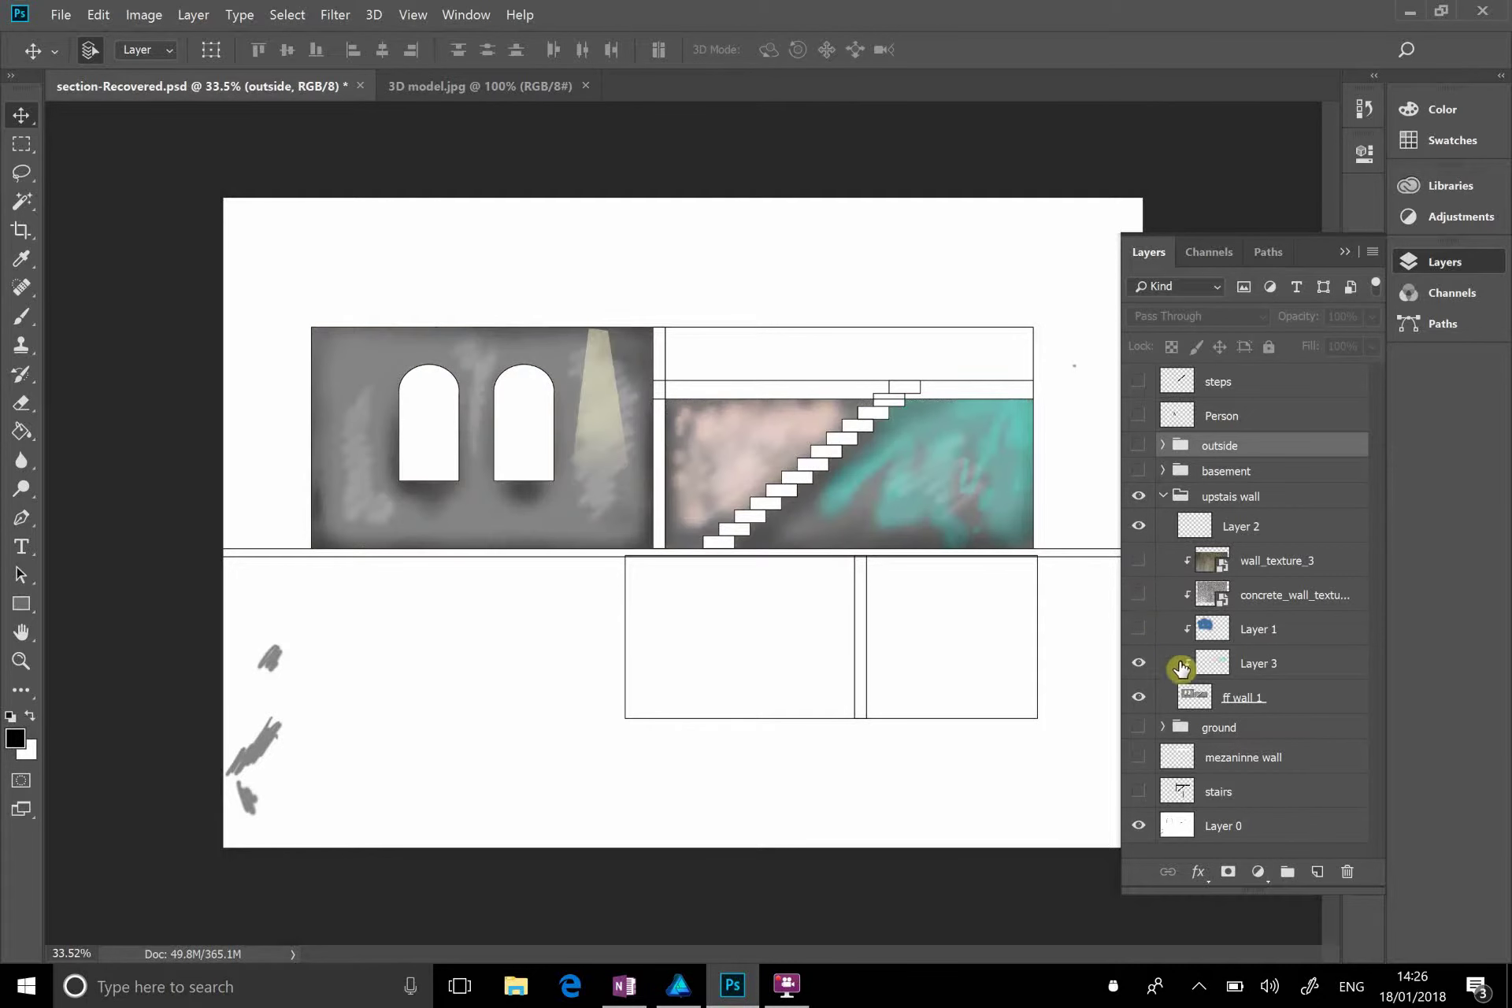
Step: Hide Layer 1's blue wash and Layer 3's teal and pink paint, keeping ff wall 1 visible
left_click(1139, 628)
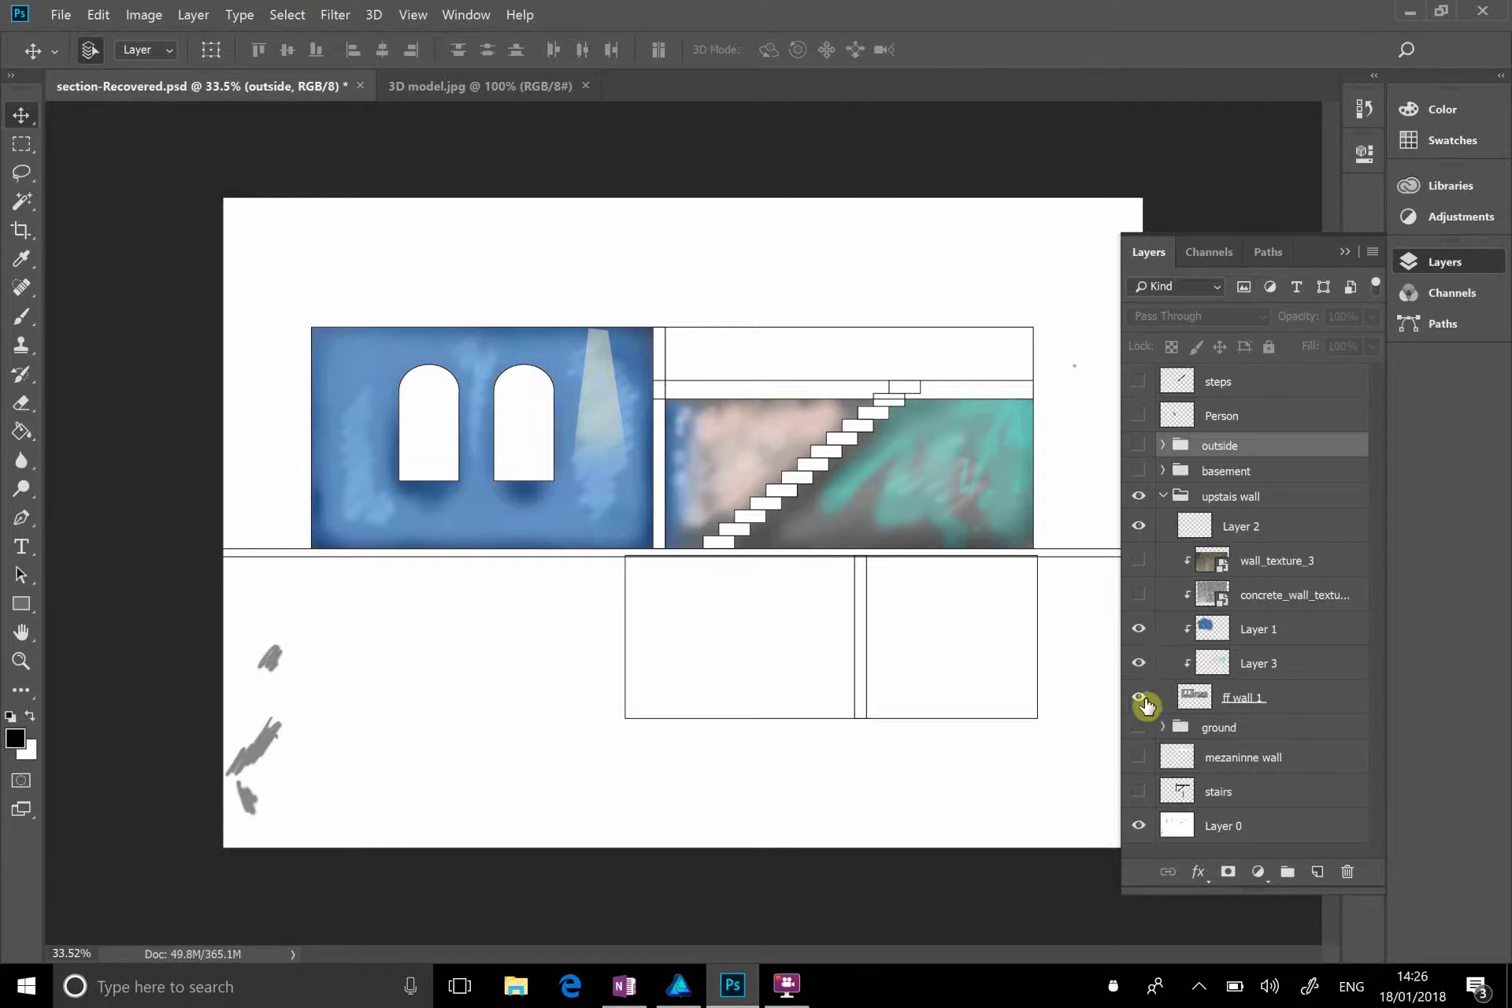
left_click(1140, 628)
left_click(1139, 664)
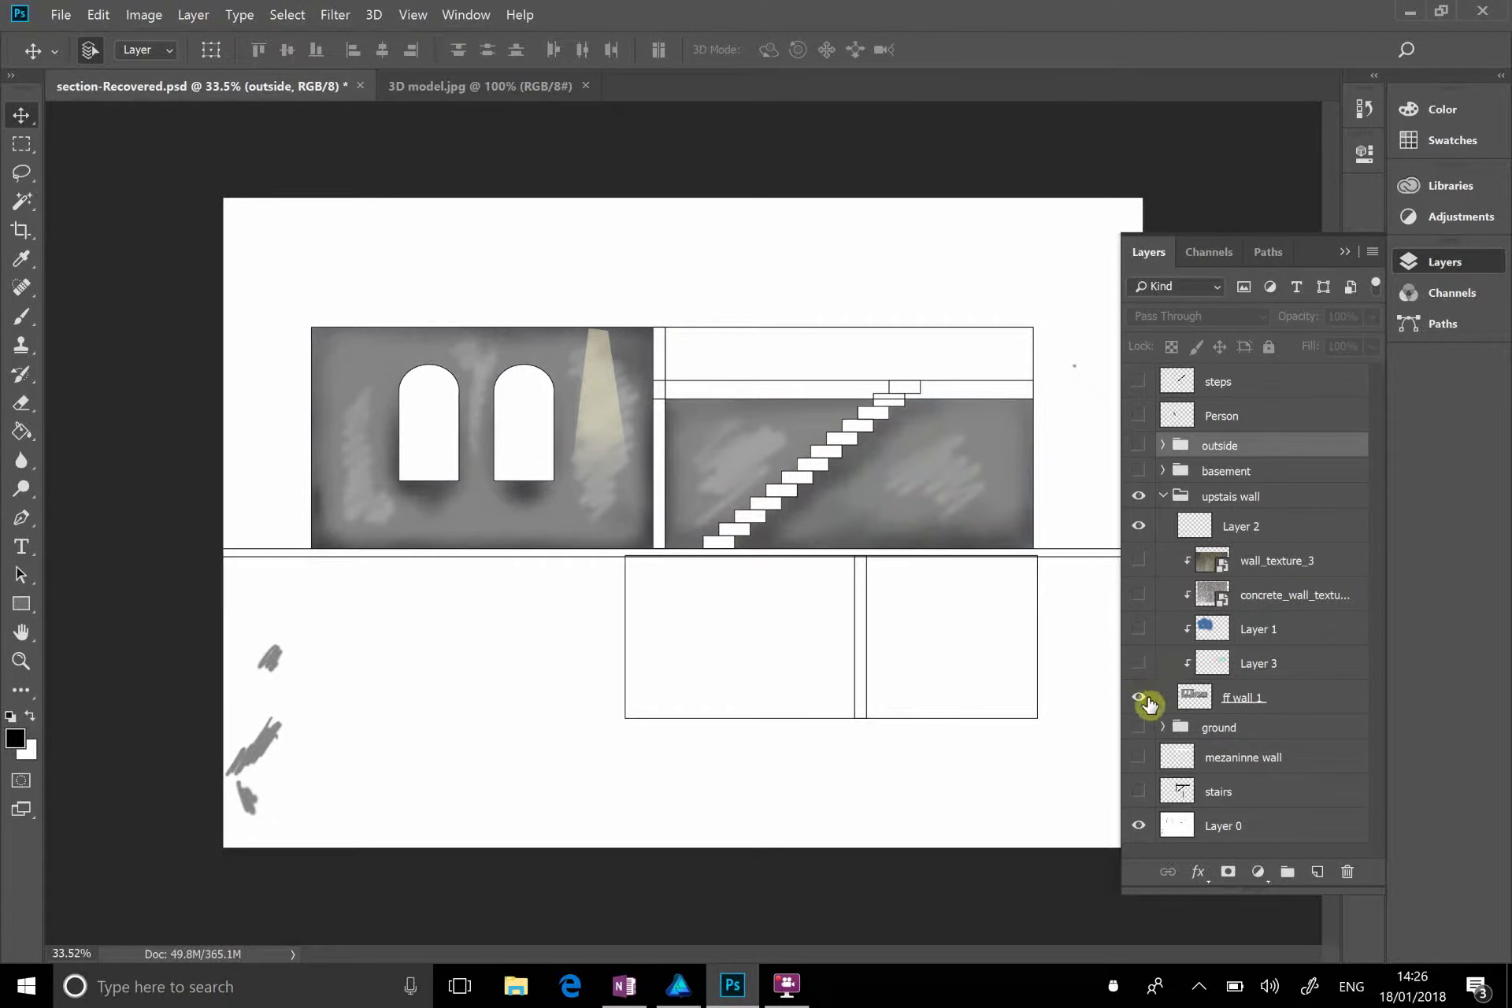
left_click_drag(1138, 757, 1140, 691)
left_click(1139, 663)
left_click(1139, 628)
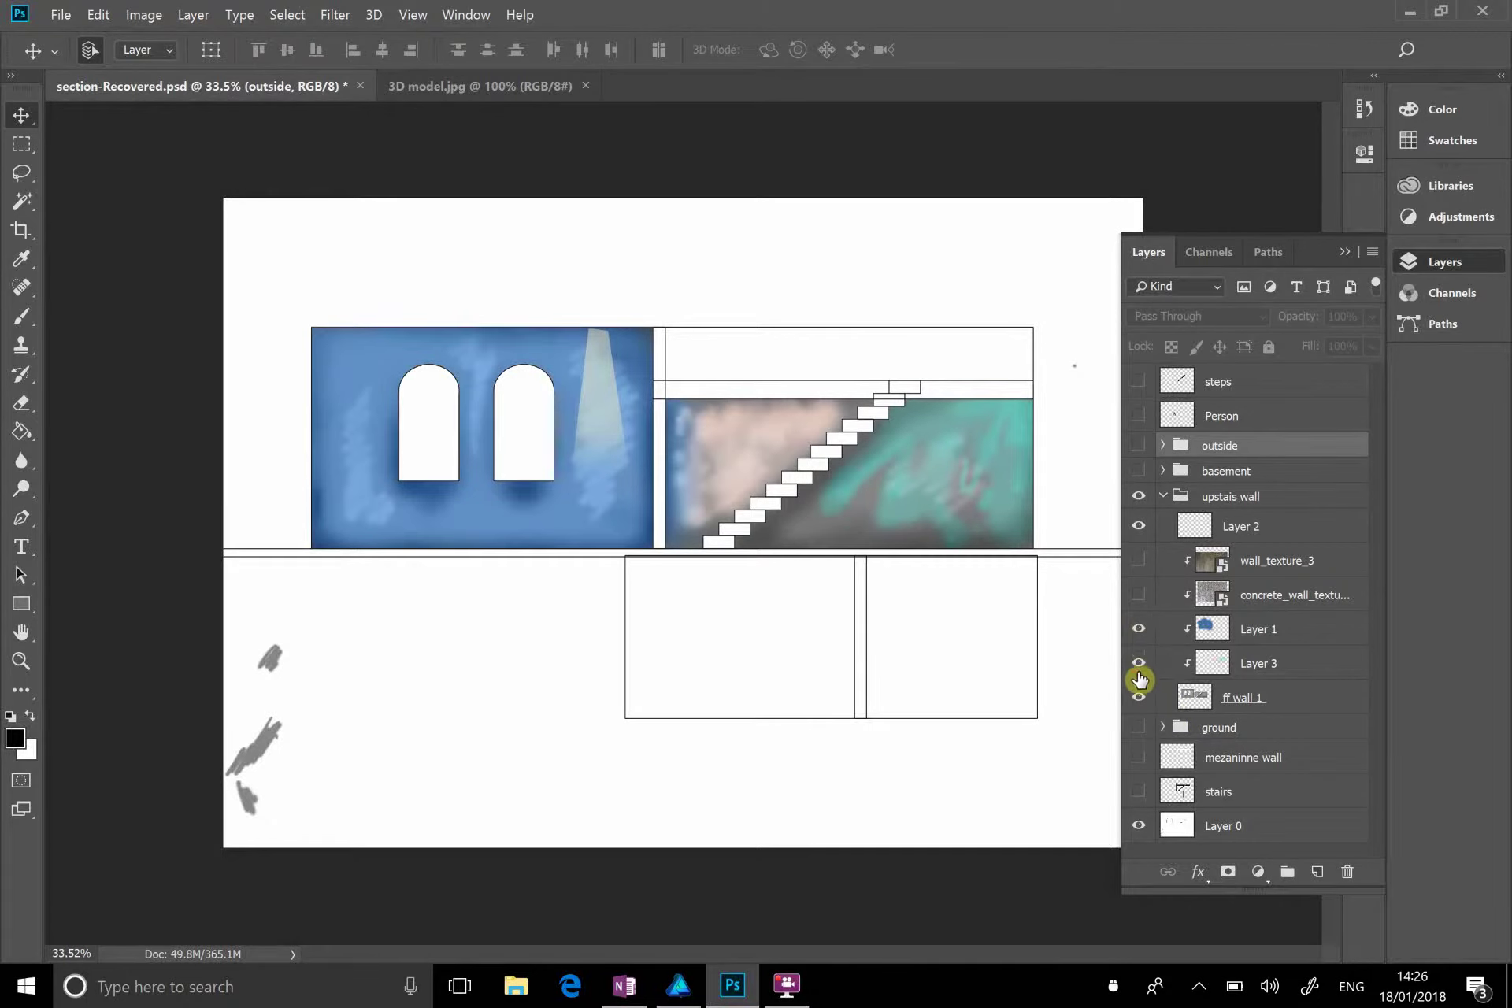
left_click(1139, 696)
left_click(1139, 664)
left_click(1139, 629)
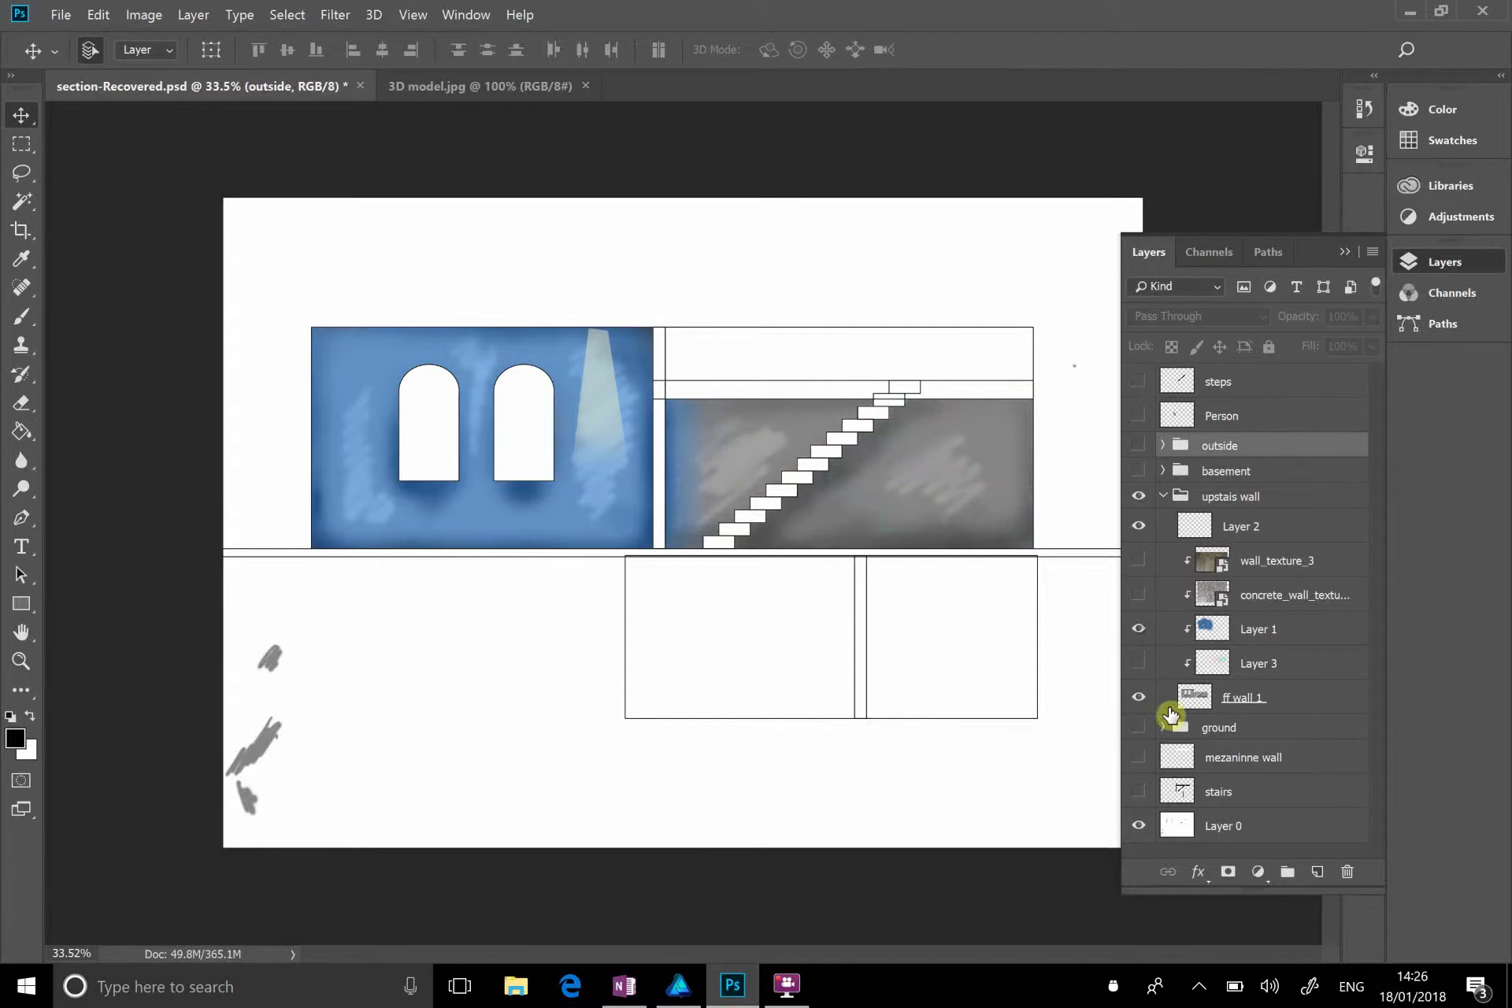
left_click(1141, 697)
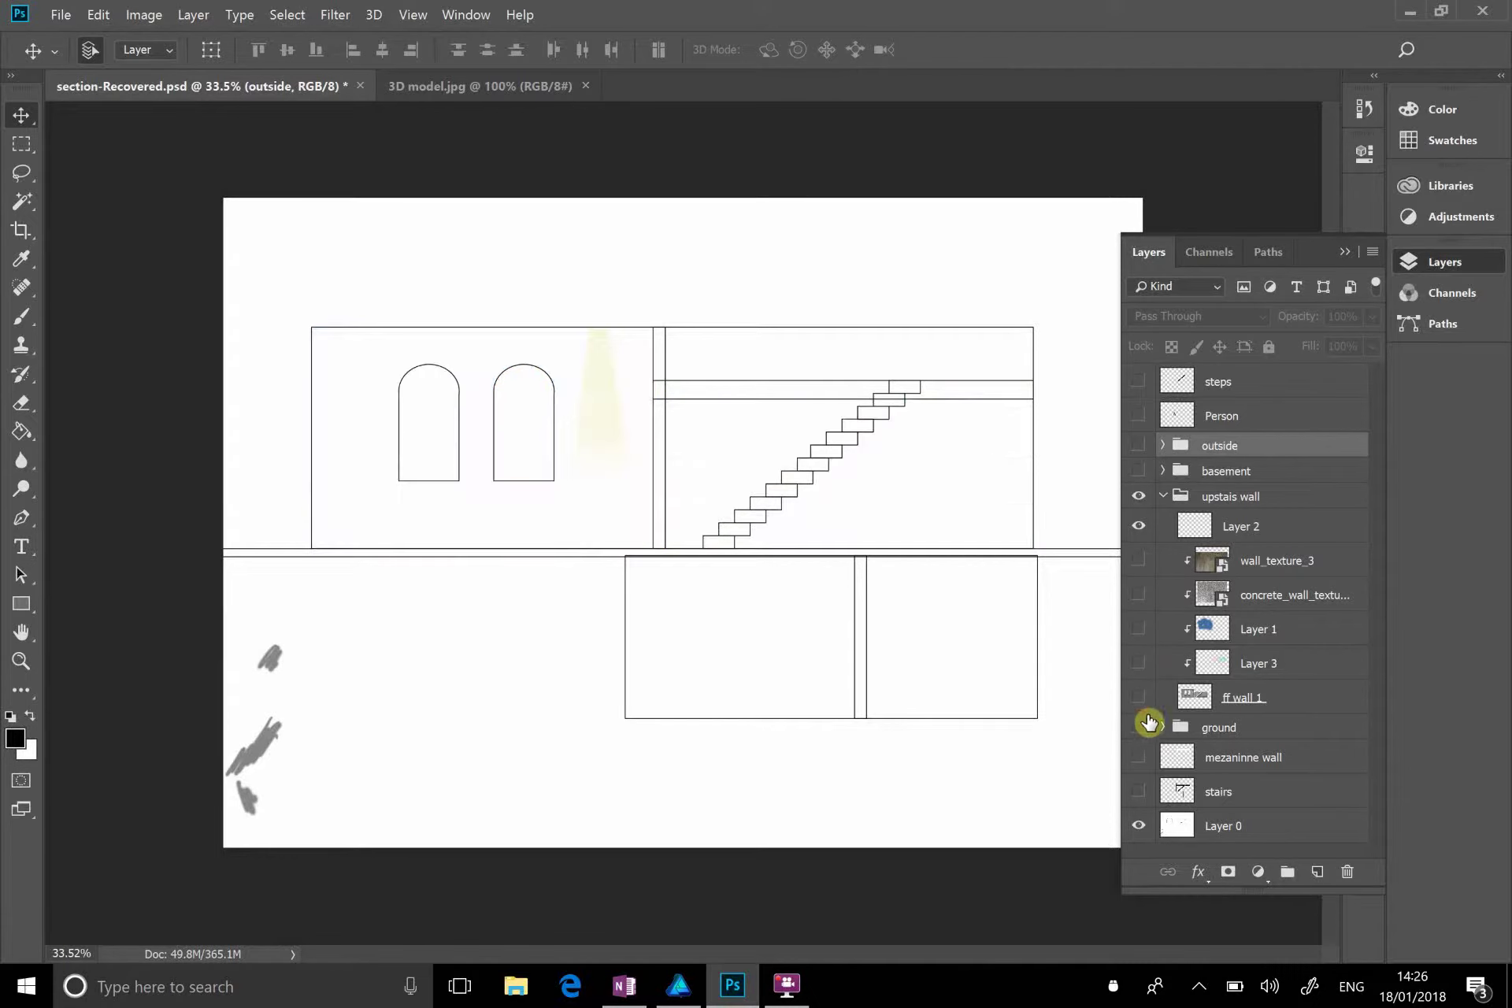
left_click(1140, 698)
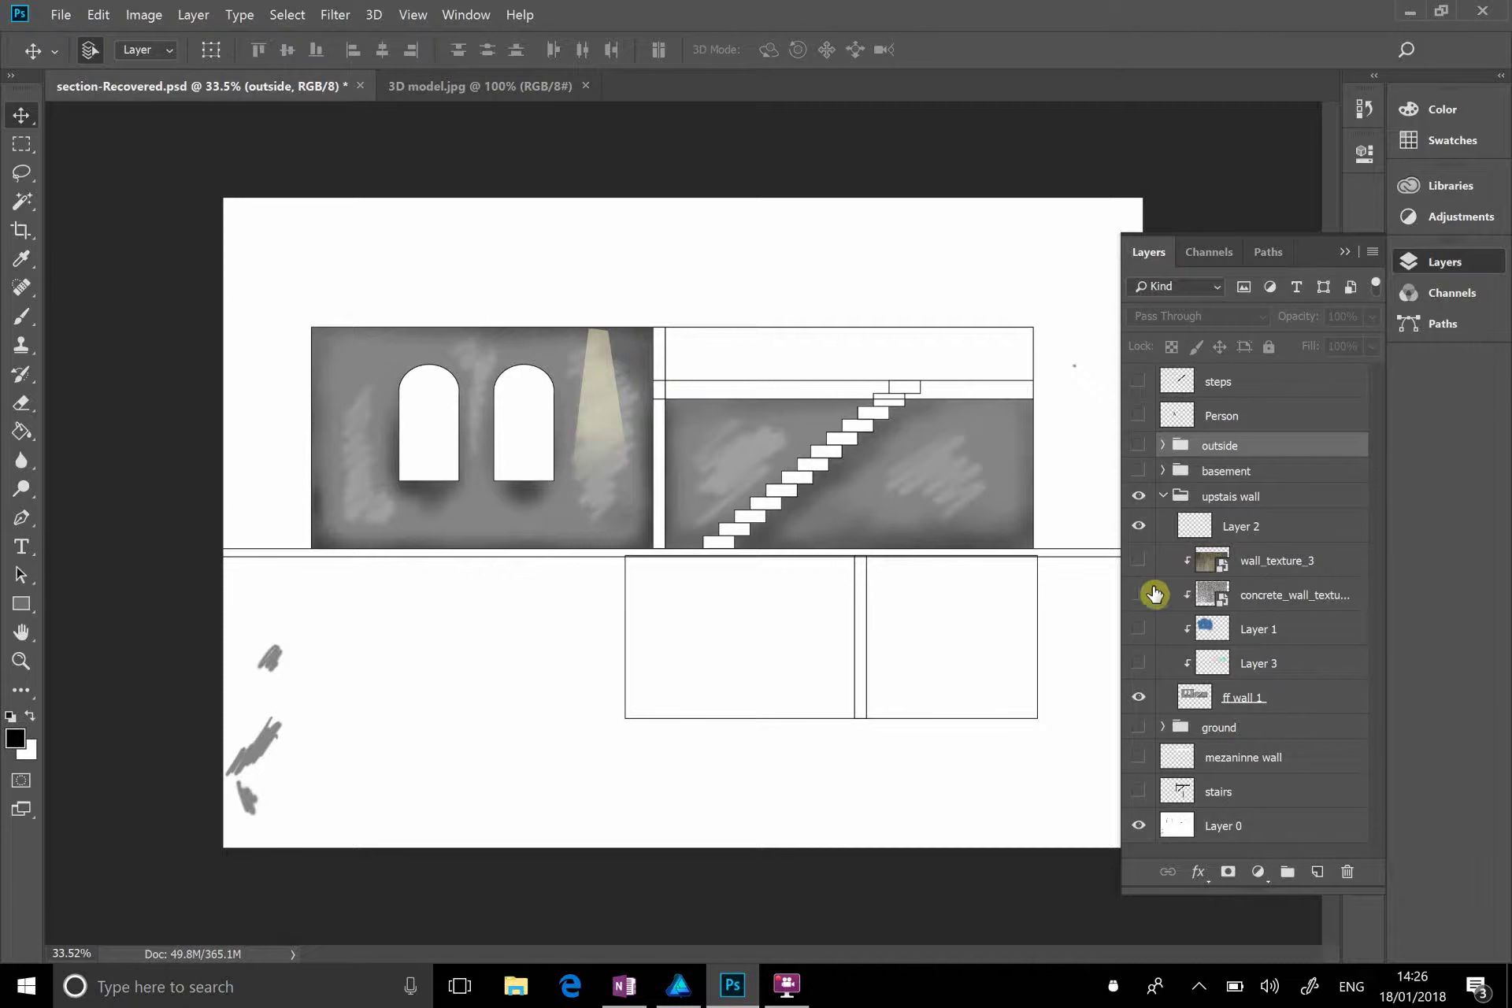
Step: Select the concrete_wall_texture layer and make it visible
left_click(1310, 607)
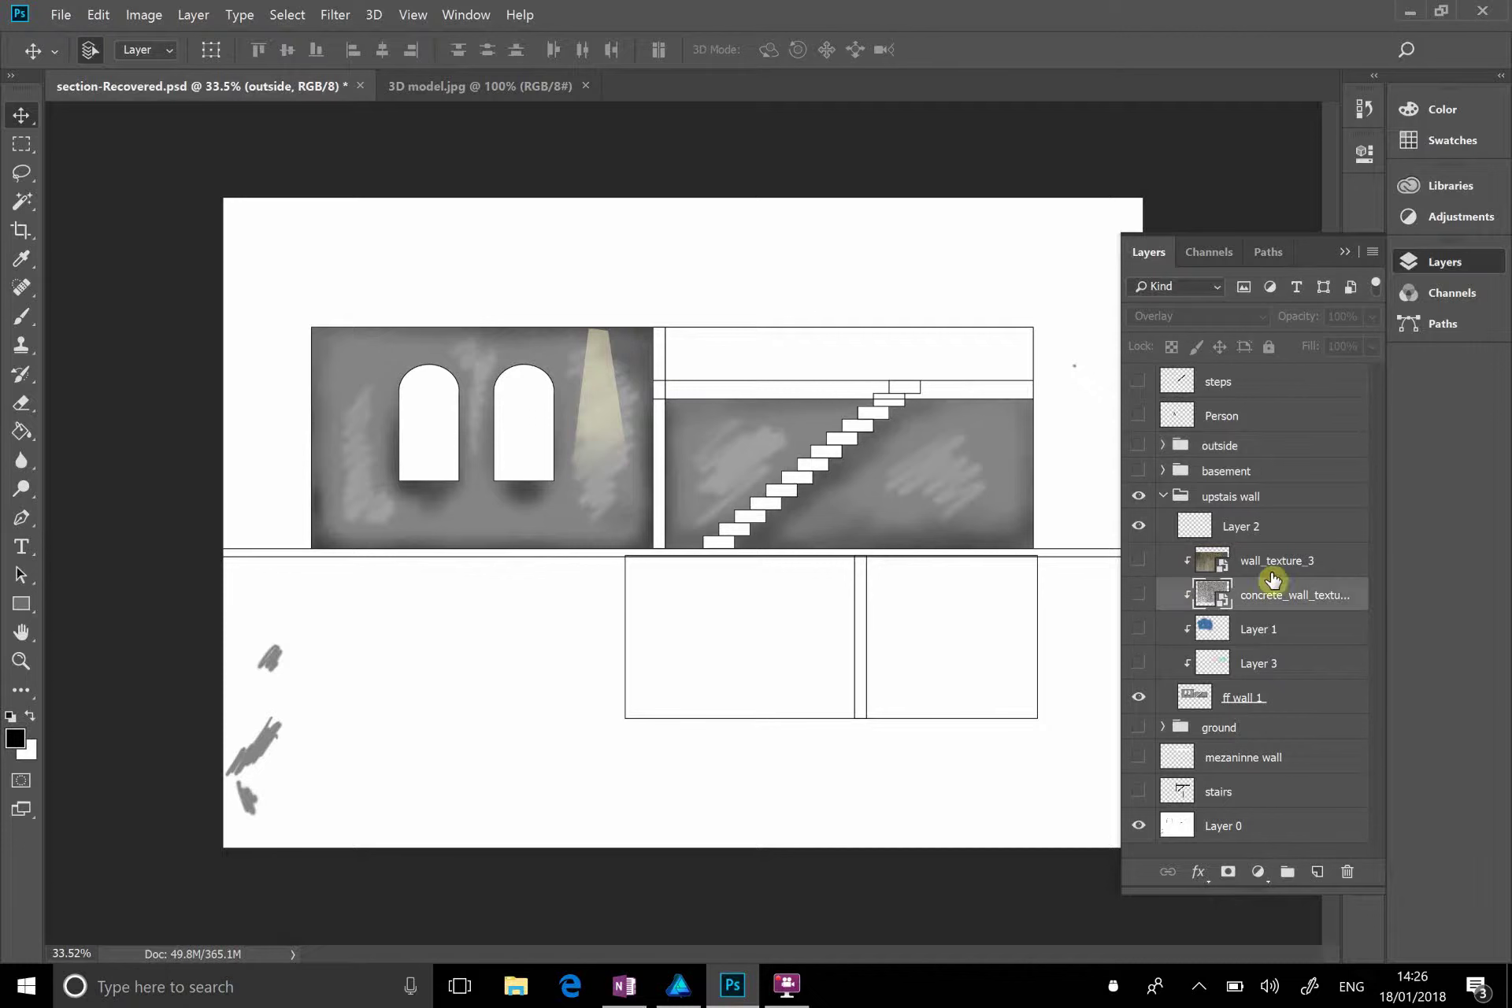
left_click(1139, 598)
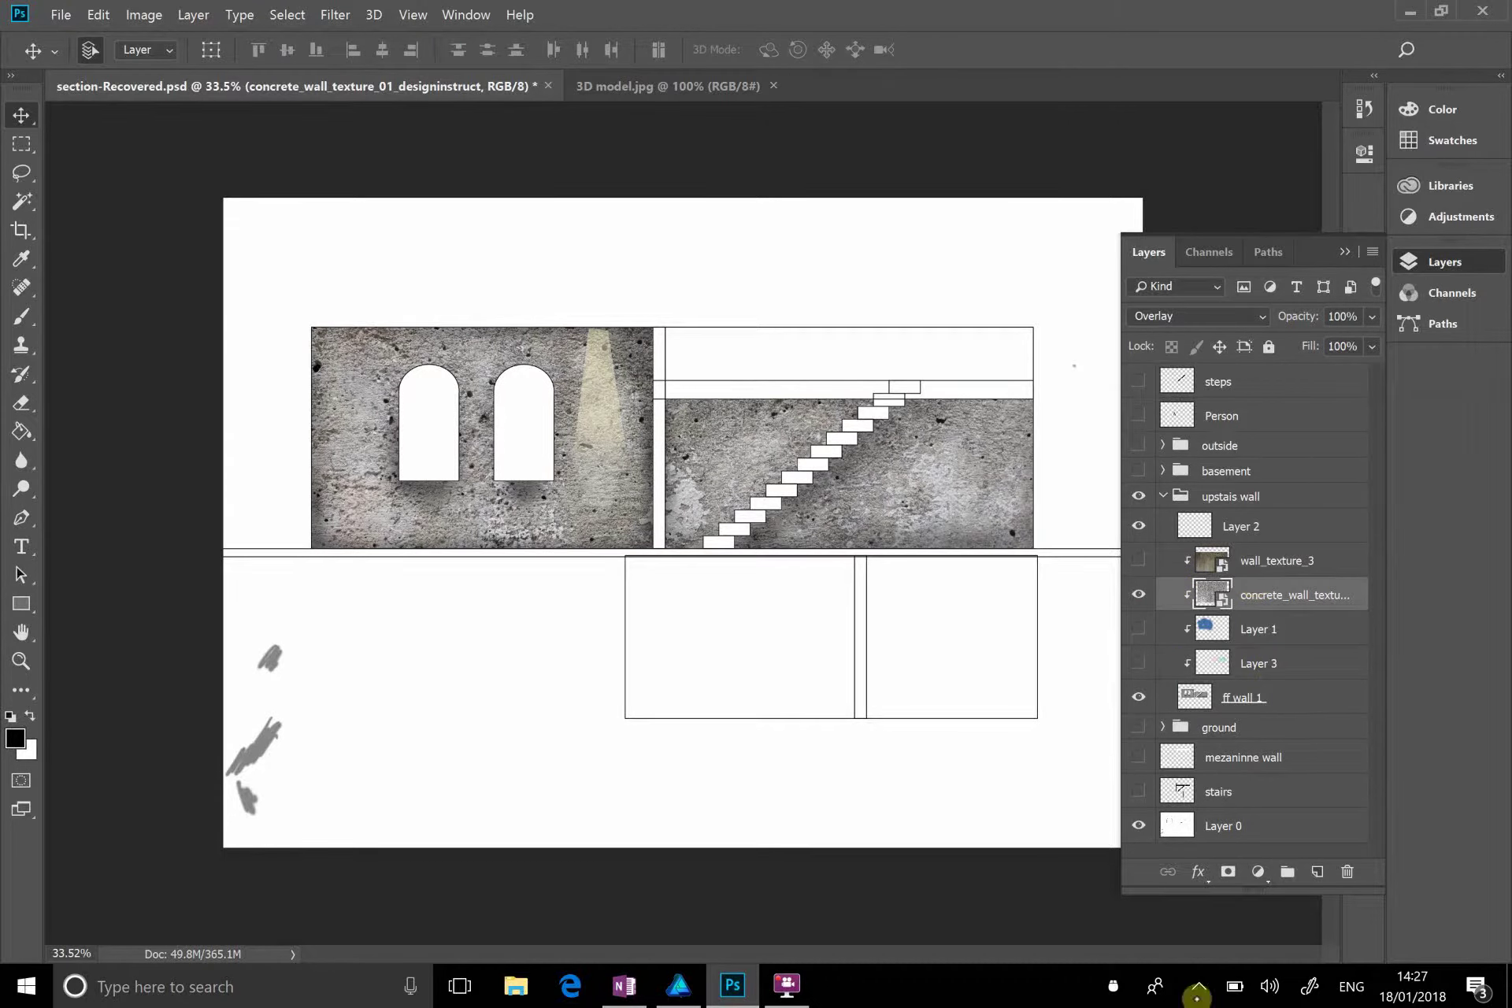
left_click(1199, 987)
right_click(1189, 934)
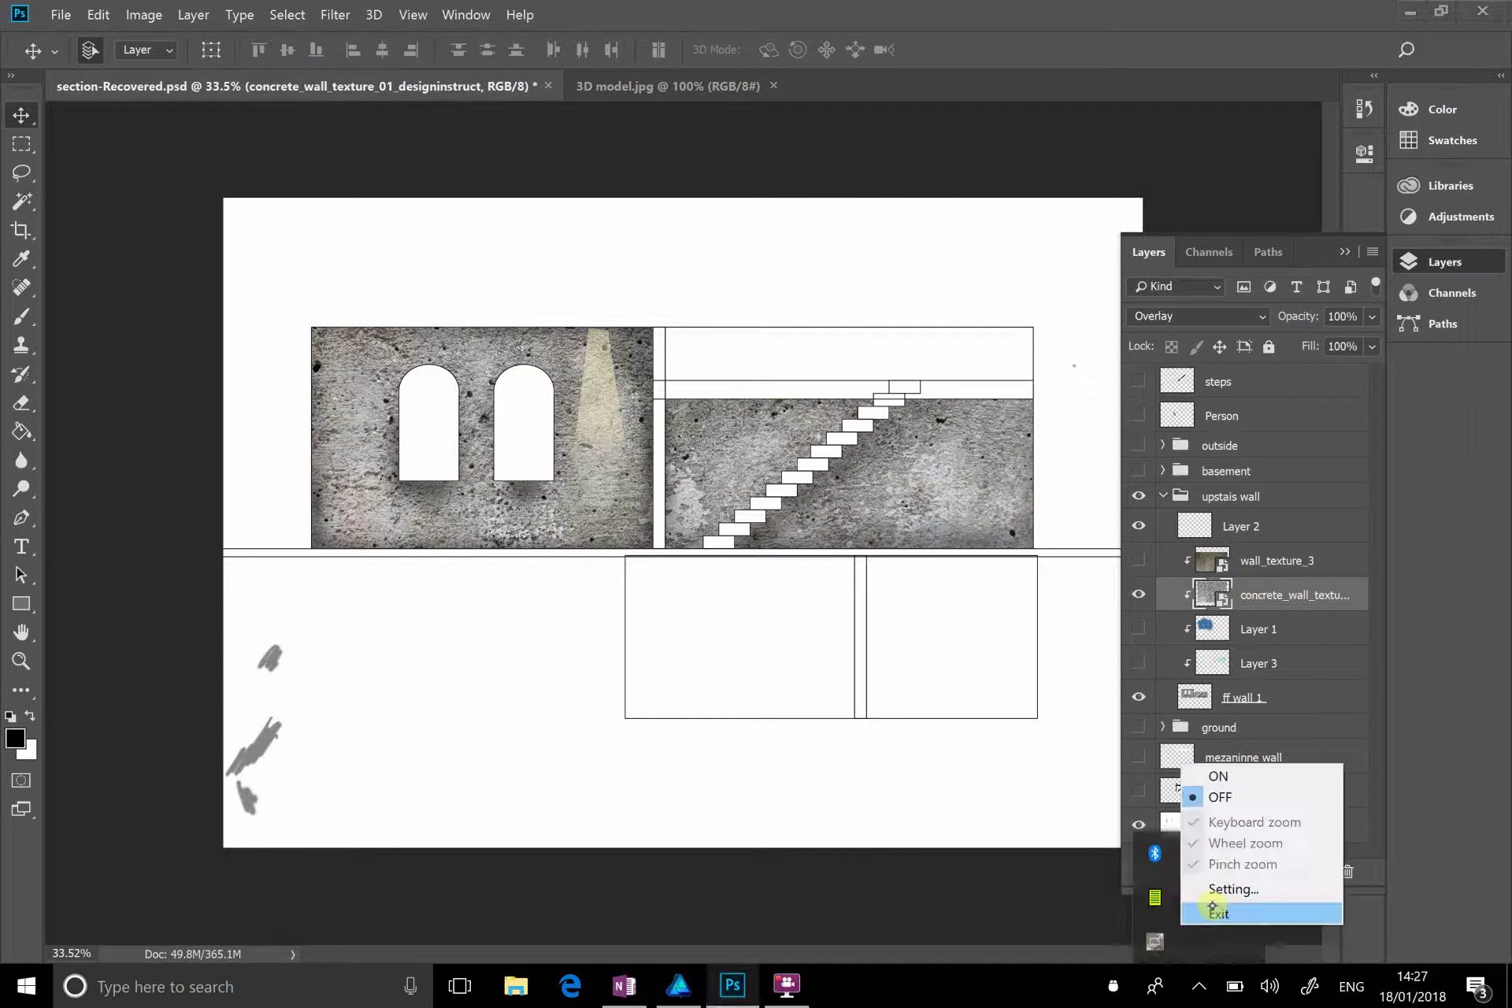
left_click(1260, 777)
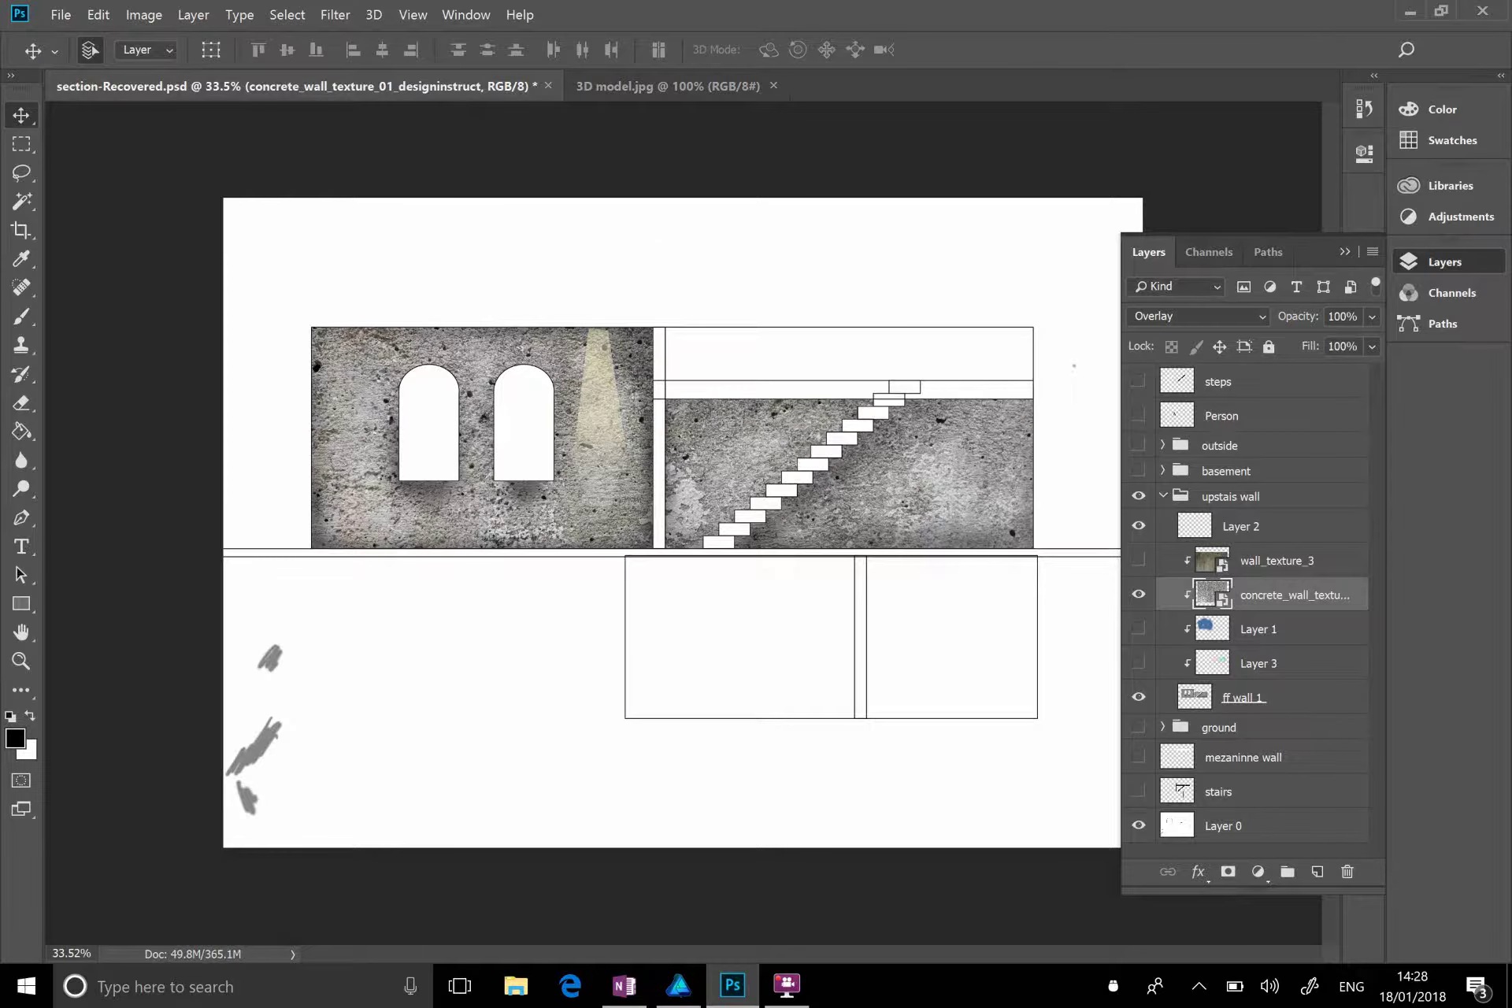
Step: Switch to the 3D model.jpg document and bring its Layers list back into view
left_click(686, 87)
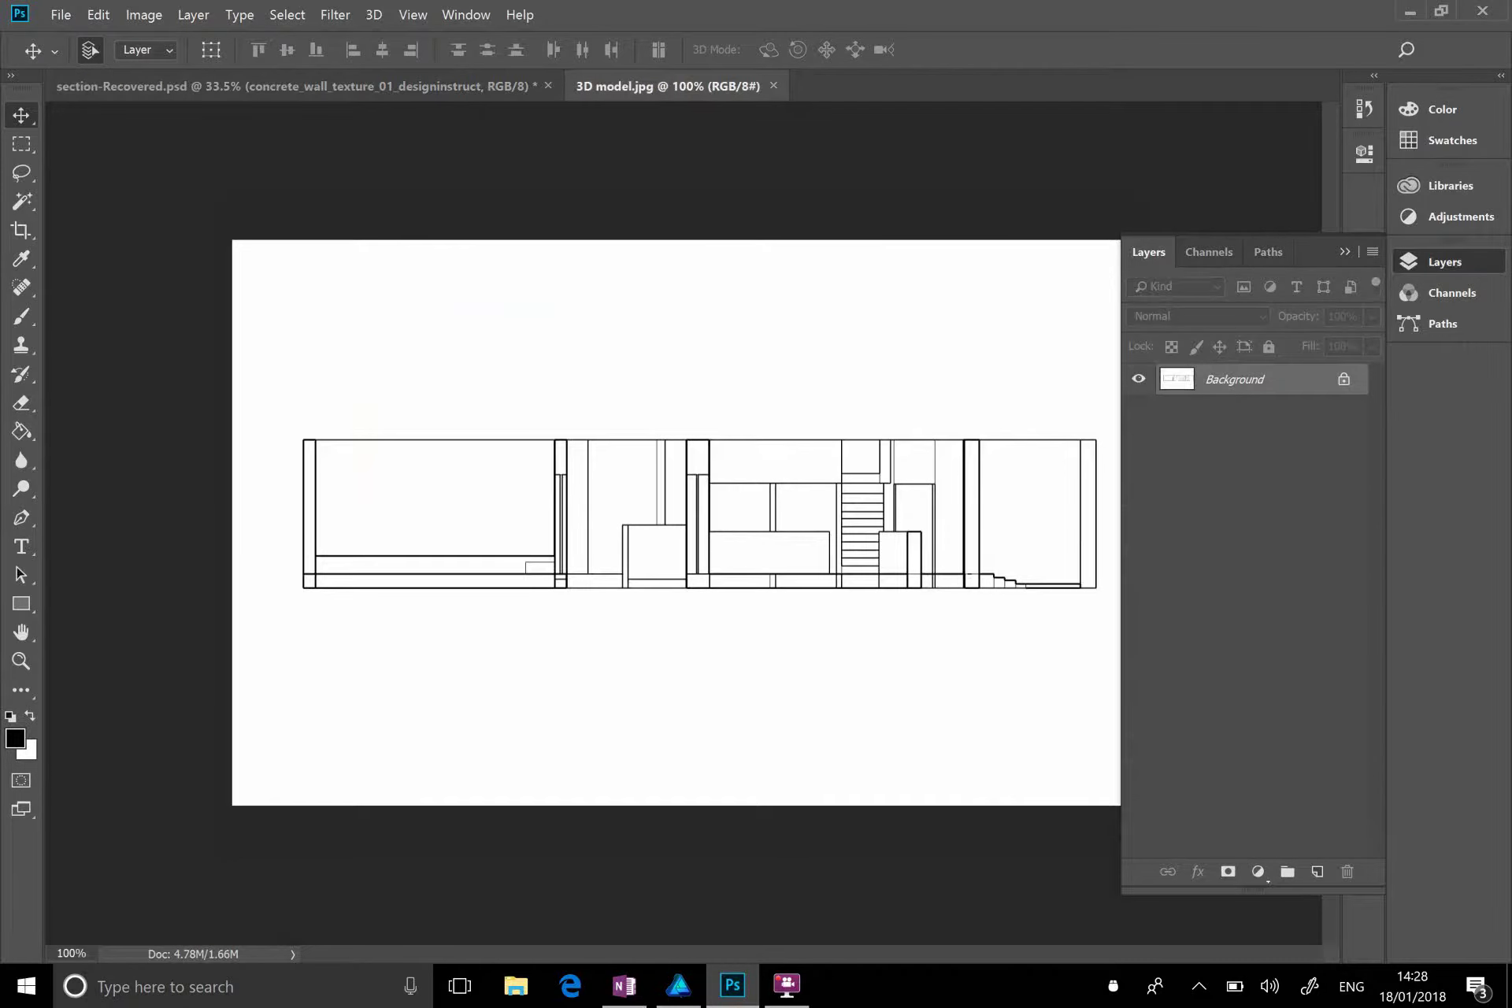
left_click(1342, 251)
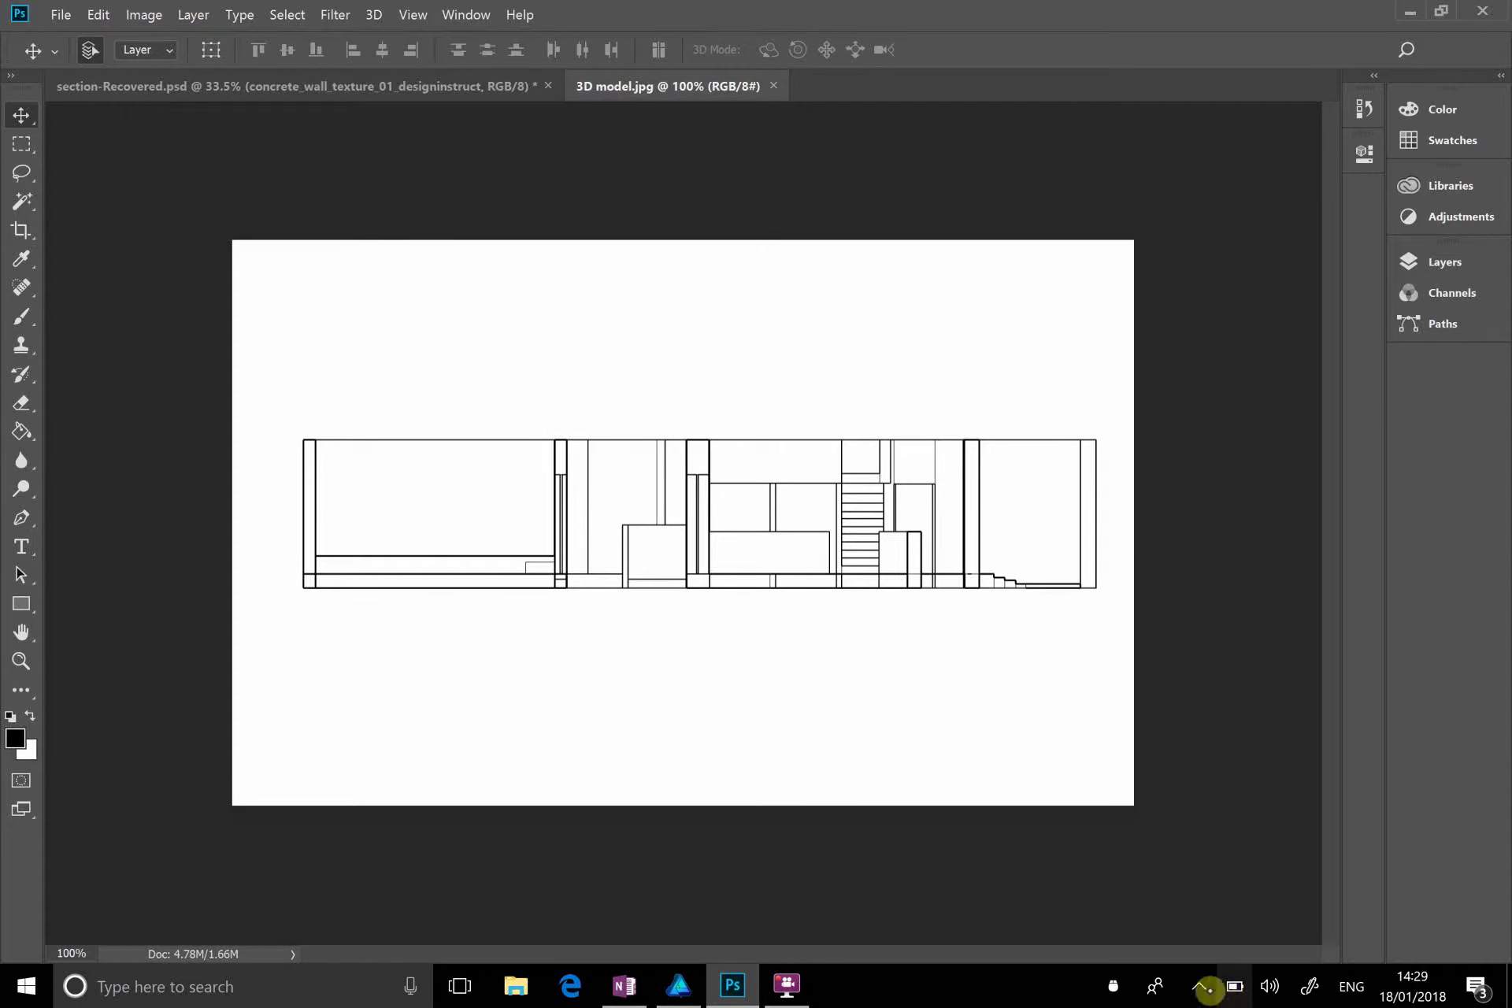
left_click(1198, 986)
right_click(1213, 931)
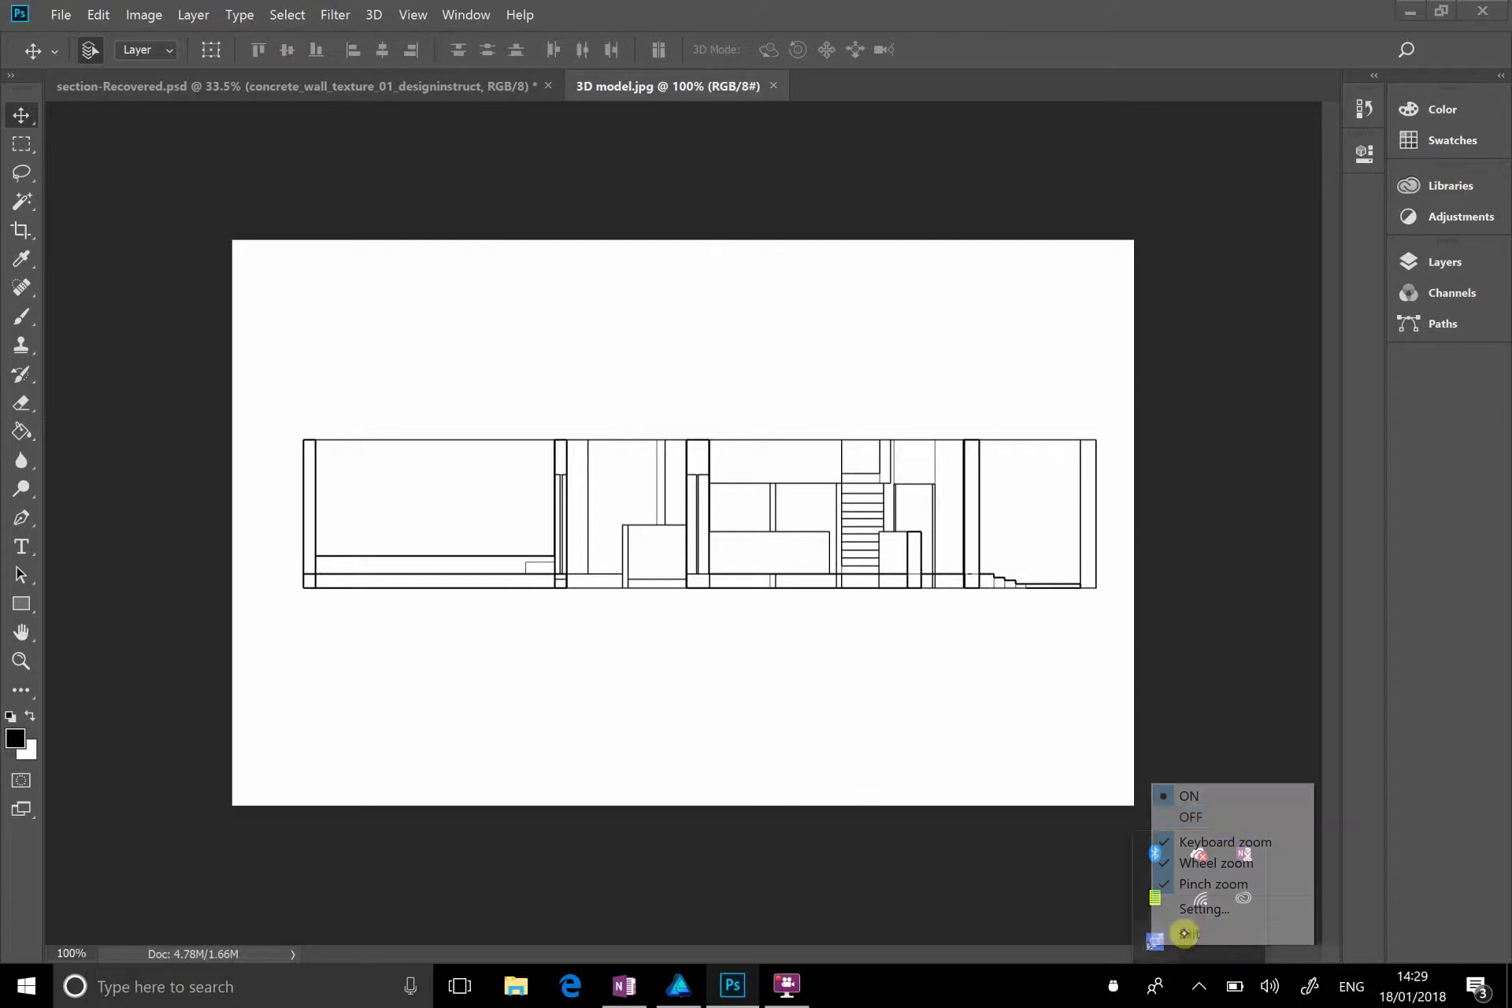
left_click(1236, 814)
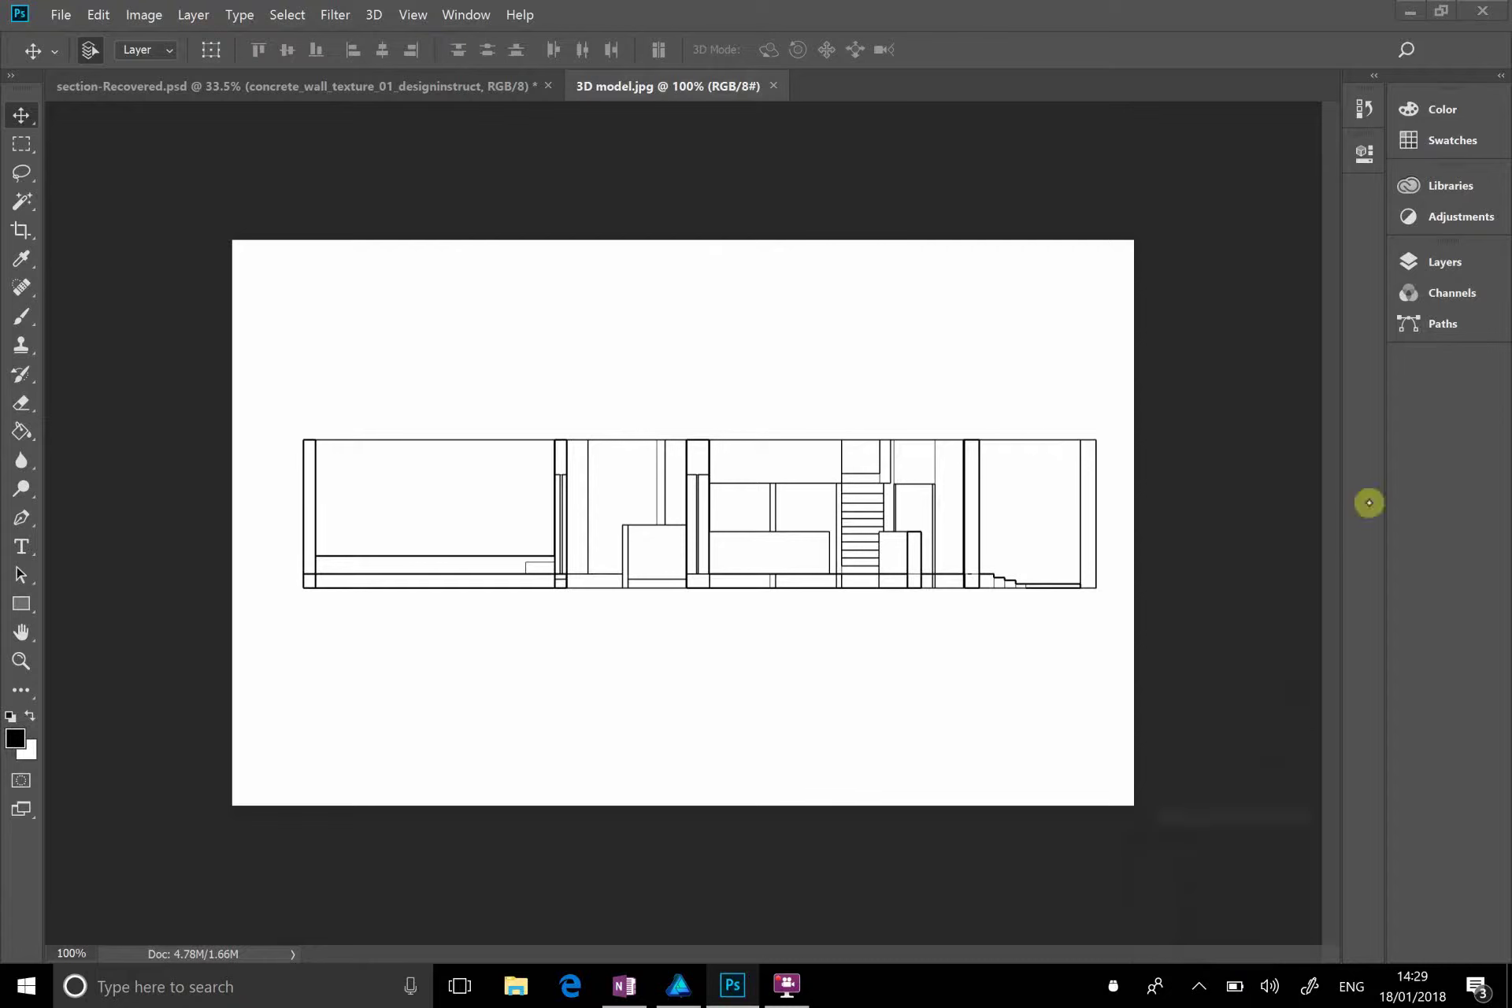
left_click(1444, 262)
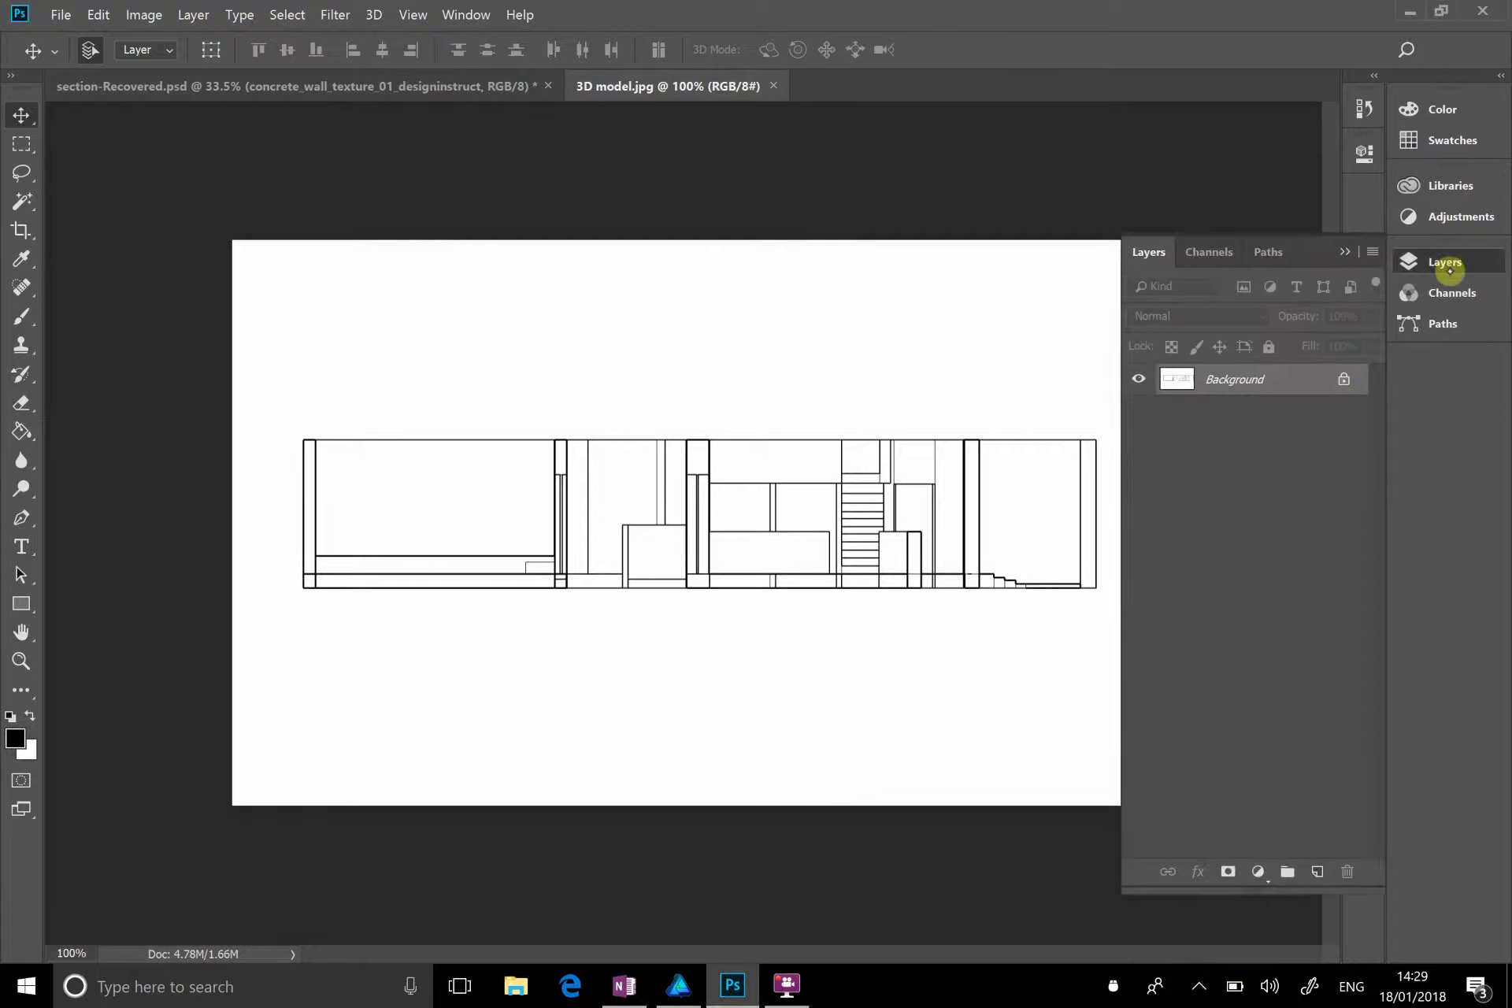
Step: Unlock the Background layer and rename the resulting Layer 0 back to 'Background'
left_click(1344, 380)
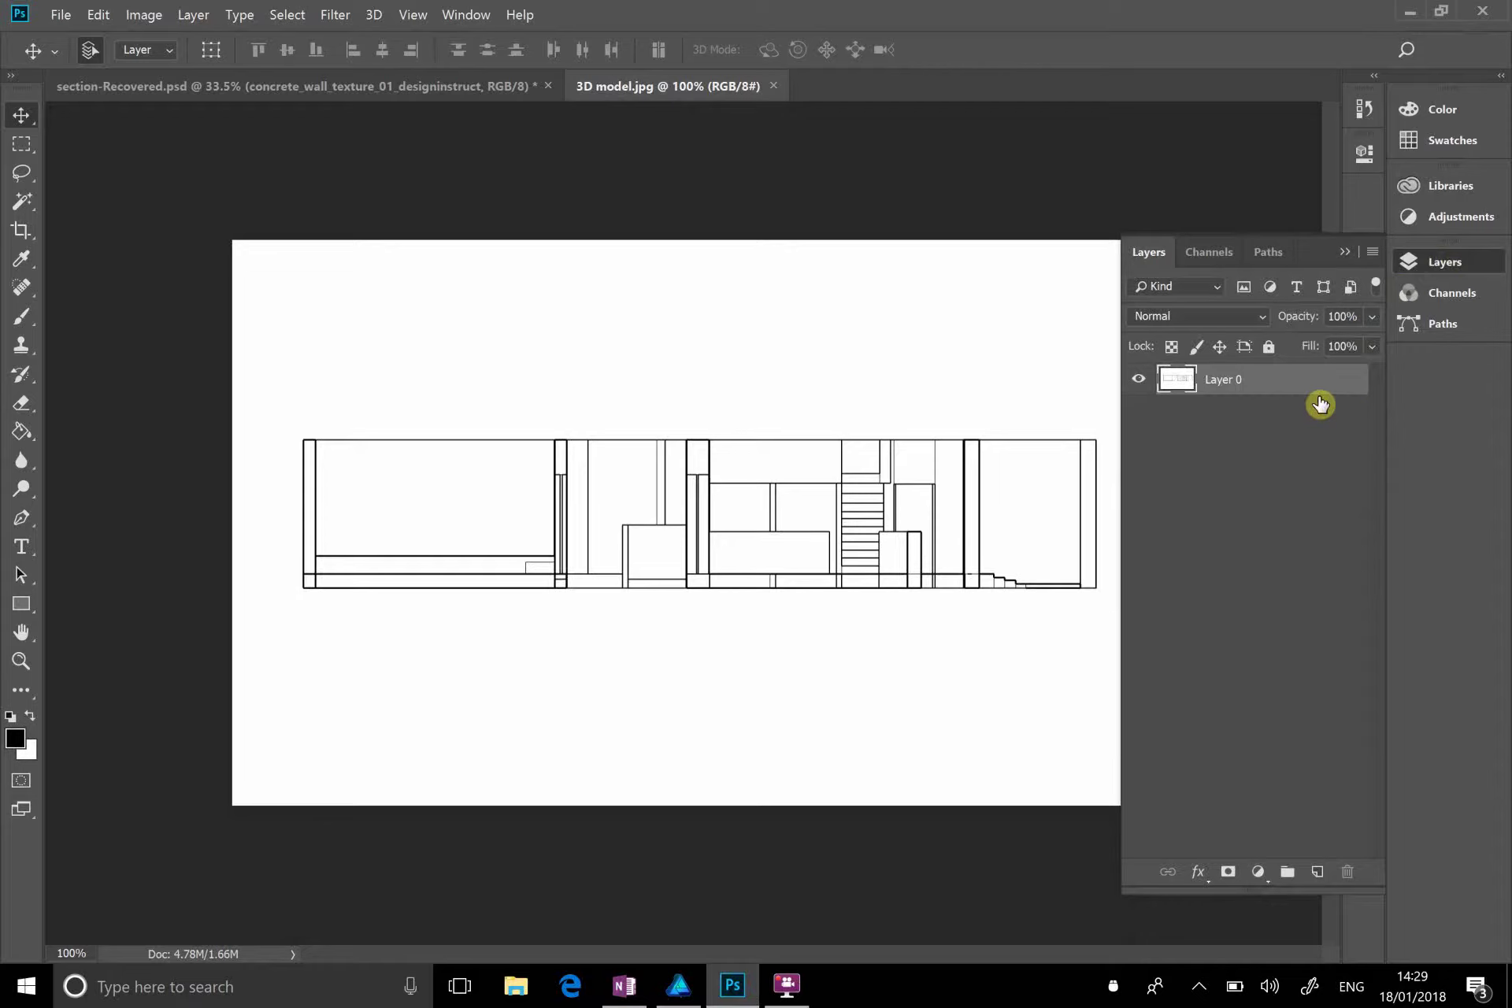
key("h")
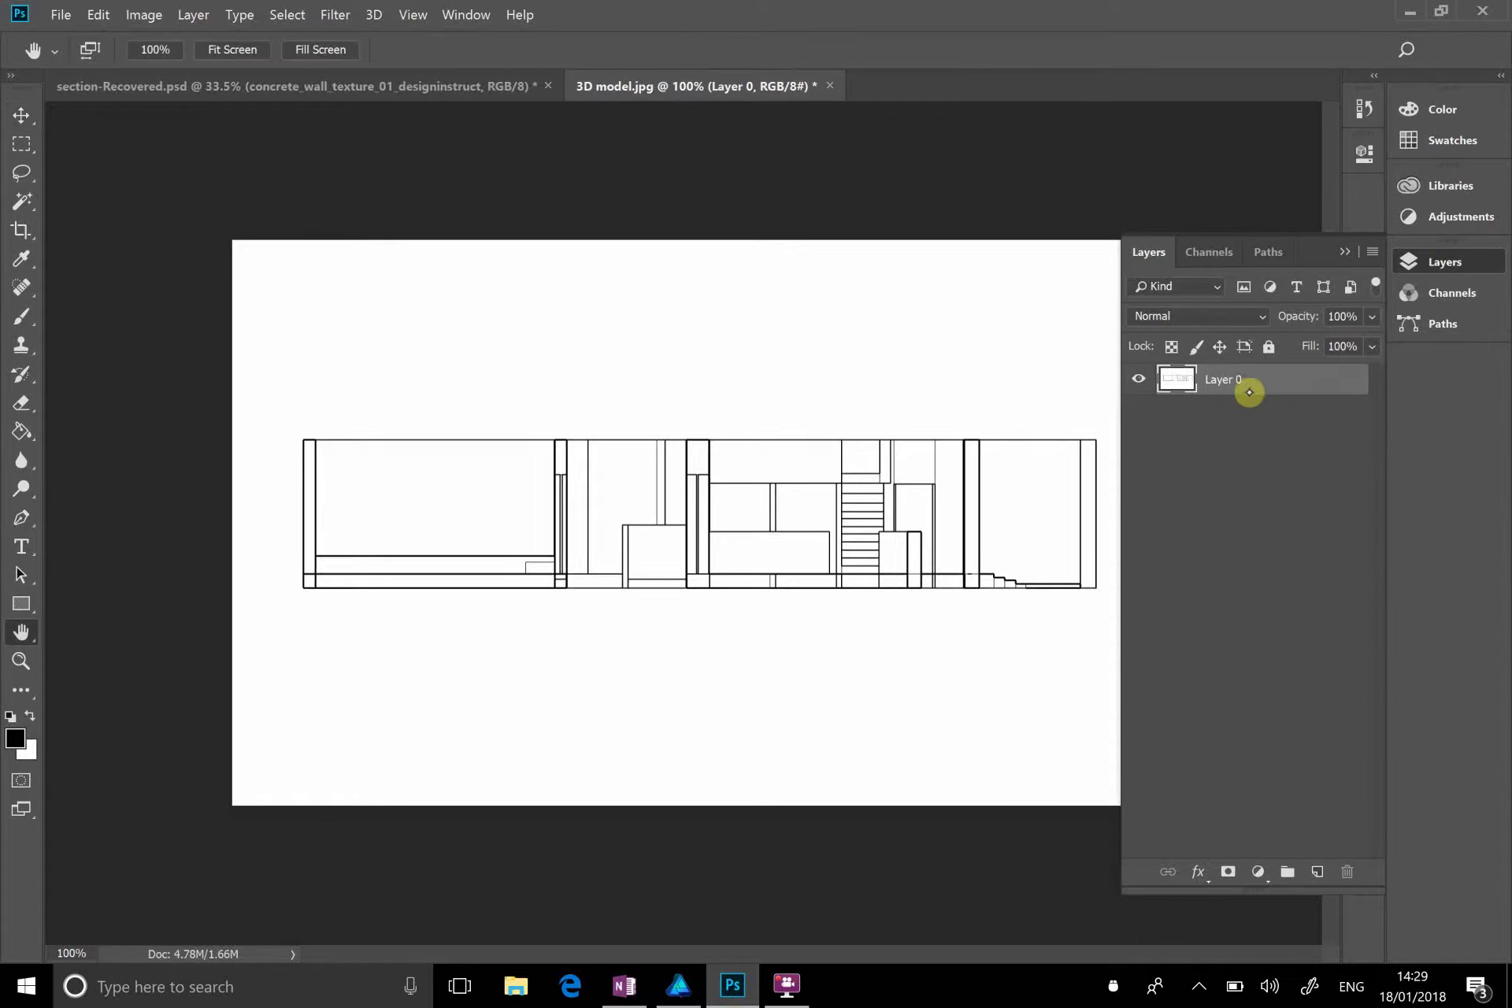
double_click(1246, 388)
left_click(1131, 197)
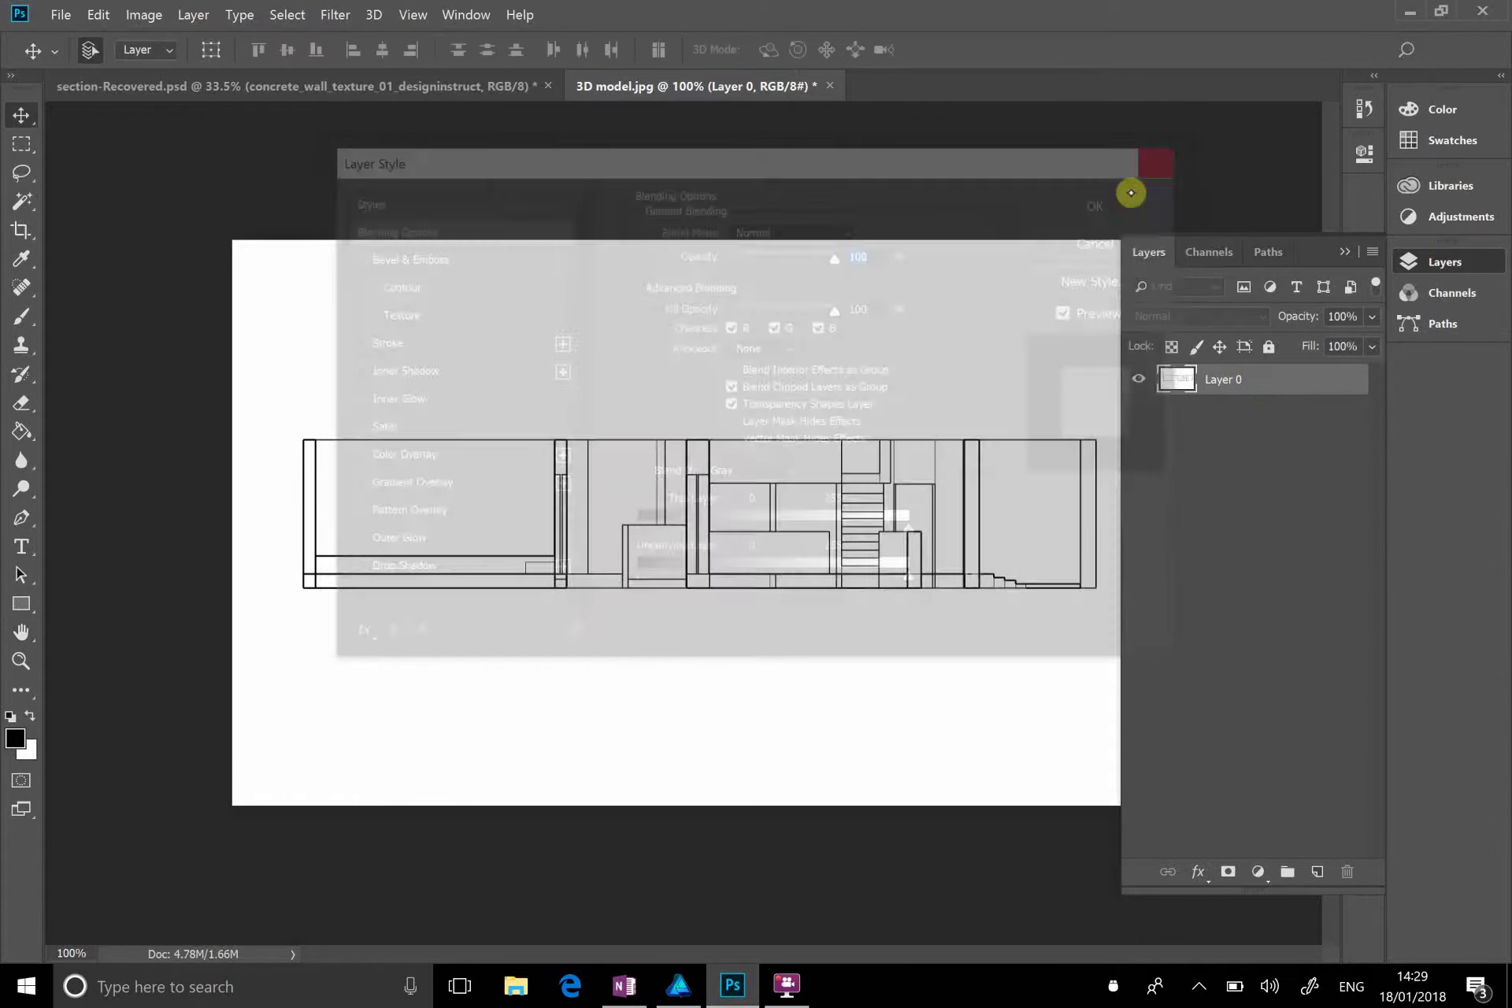
double_click(1233, 382)
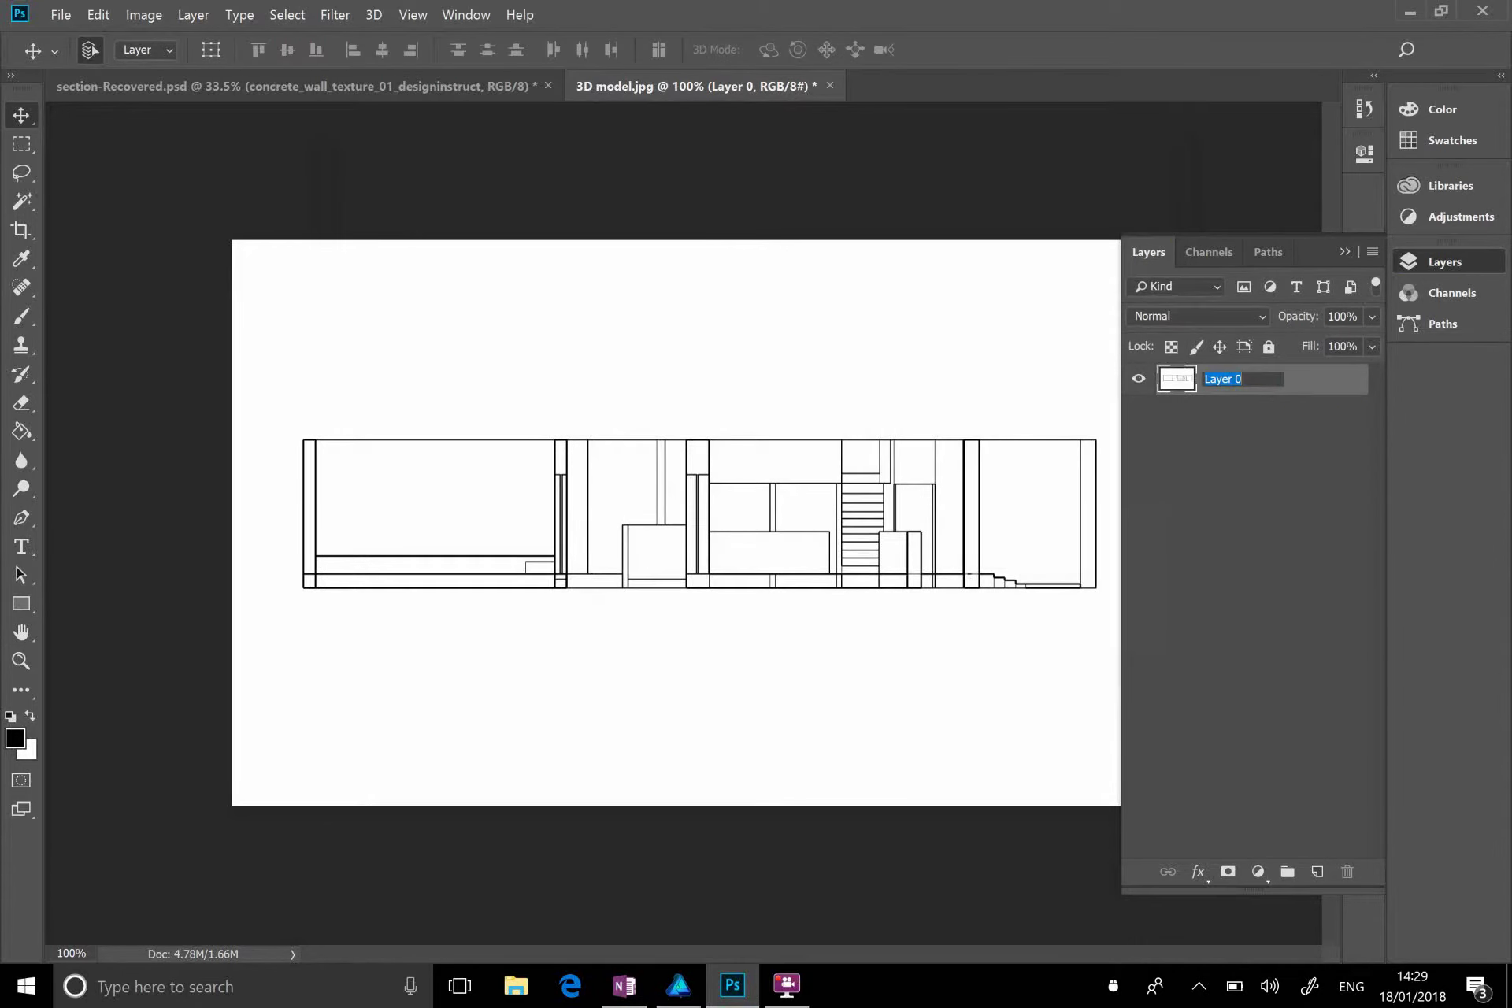
type("Background")
key("Return")
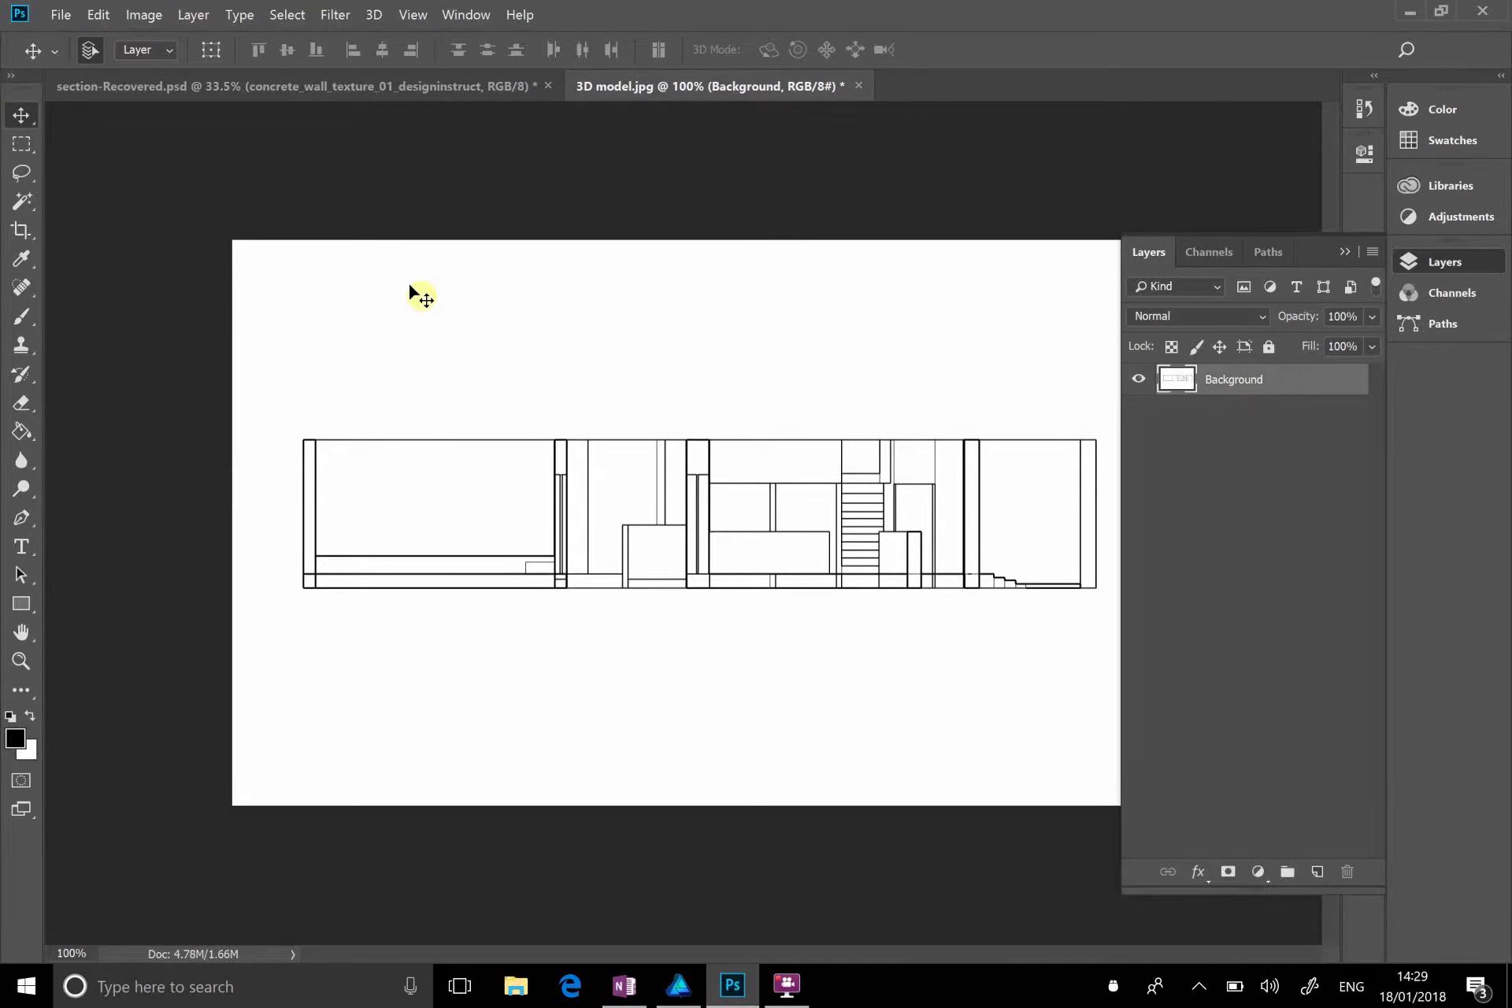
key("w")
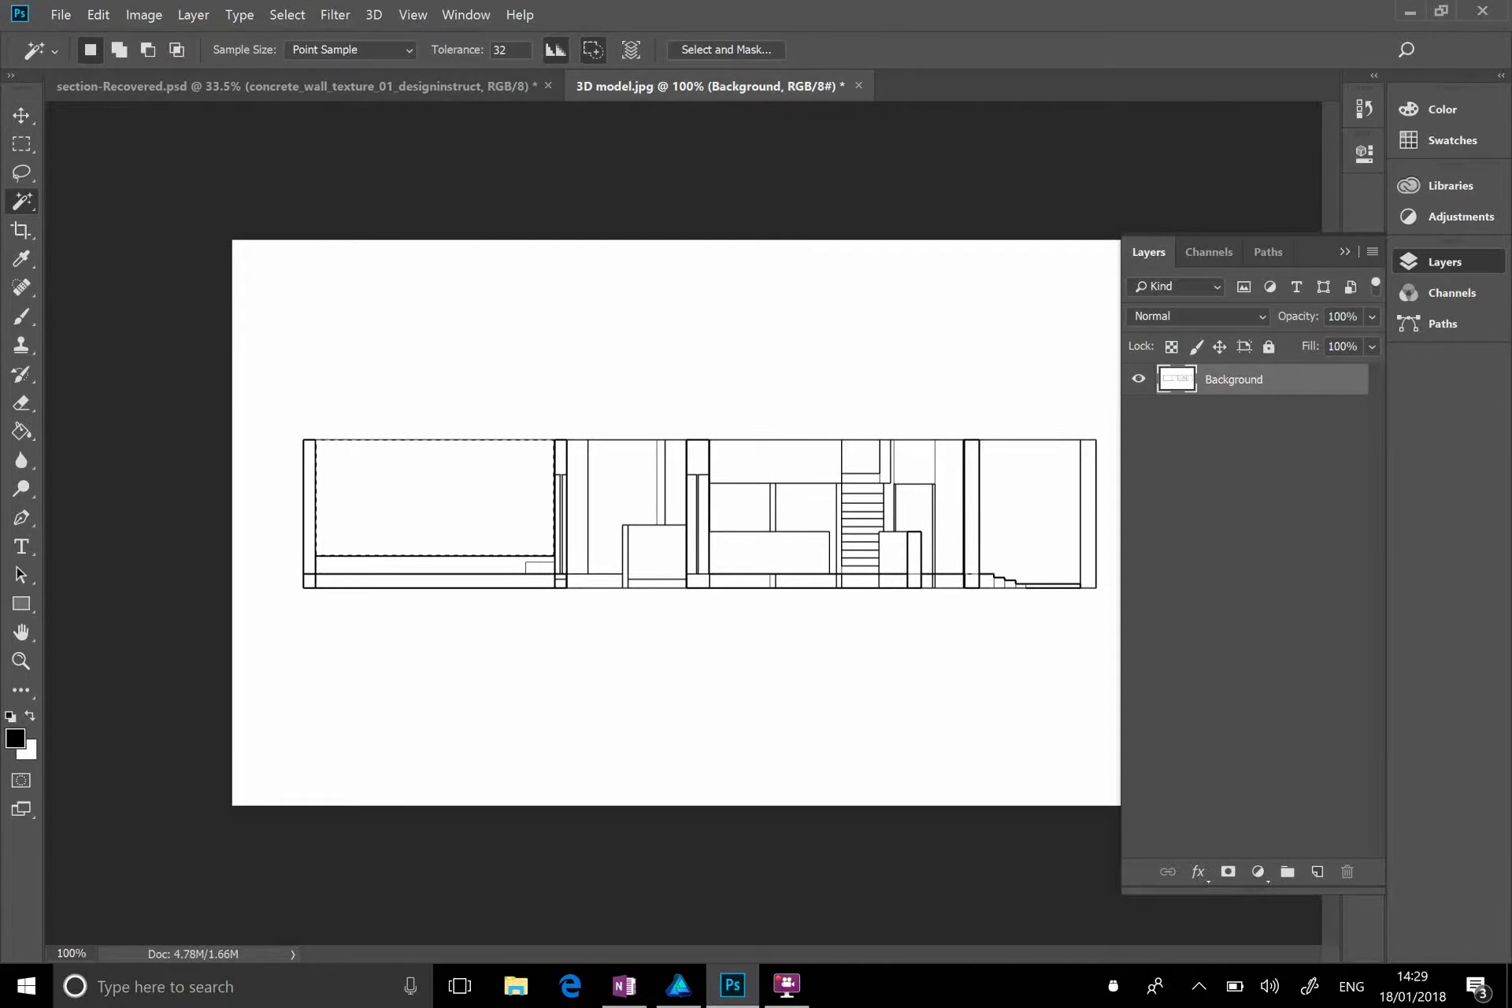
Step: Zoom in on the large left room of the 3D model section
scroll(374, 509, "up", 10)
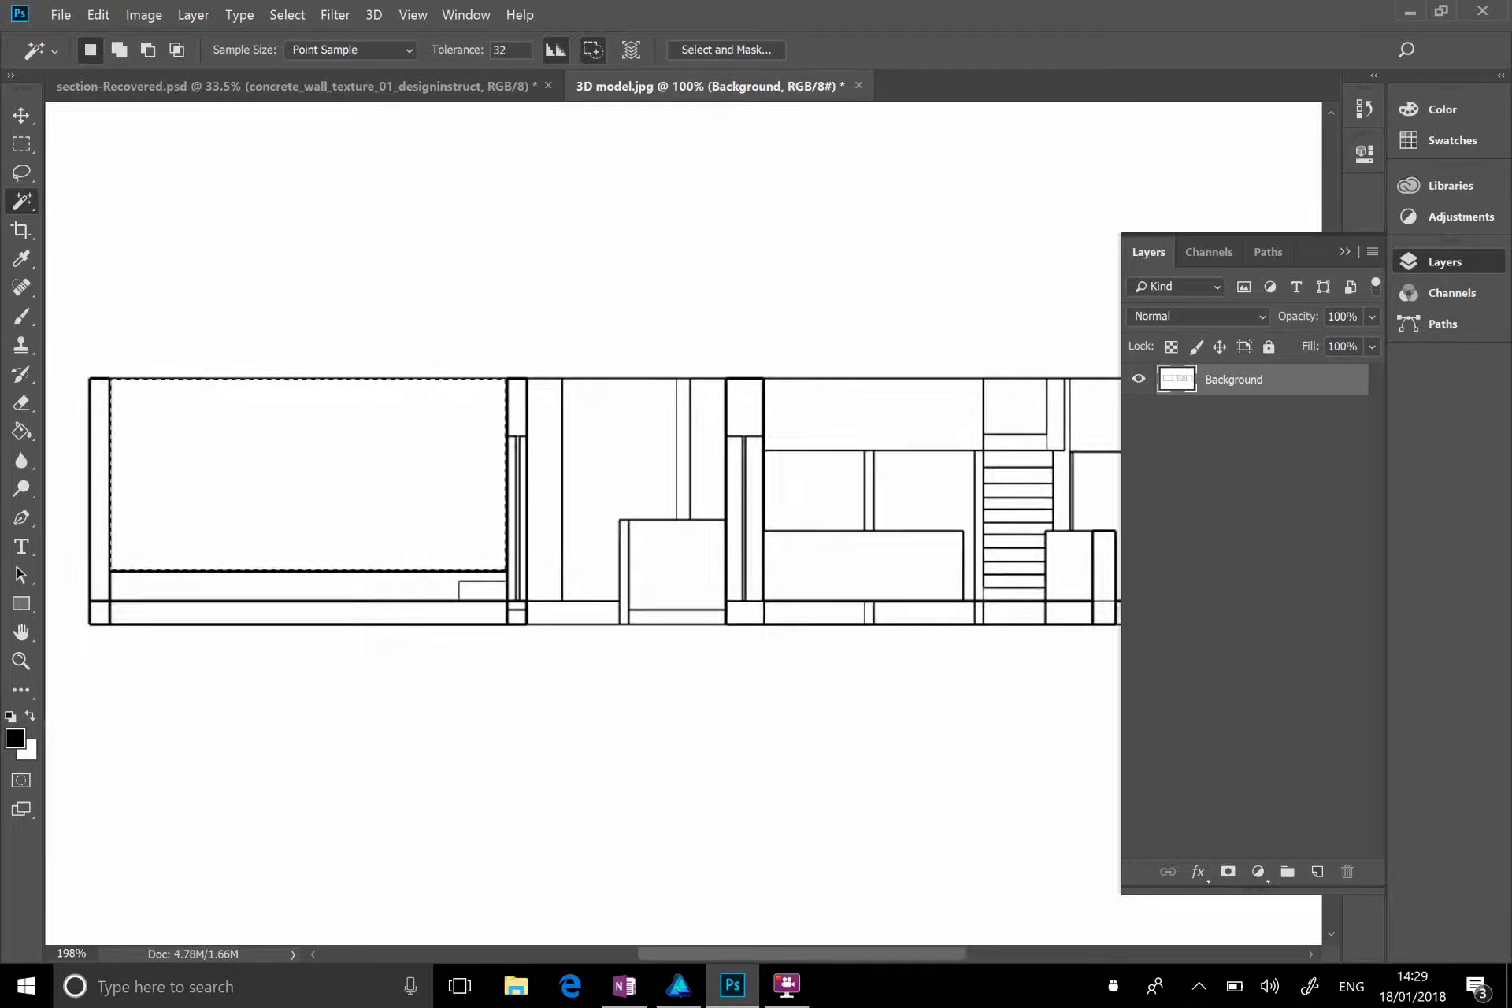
scroll(374, 508, "up", 1)
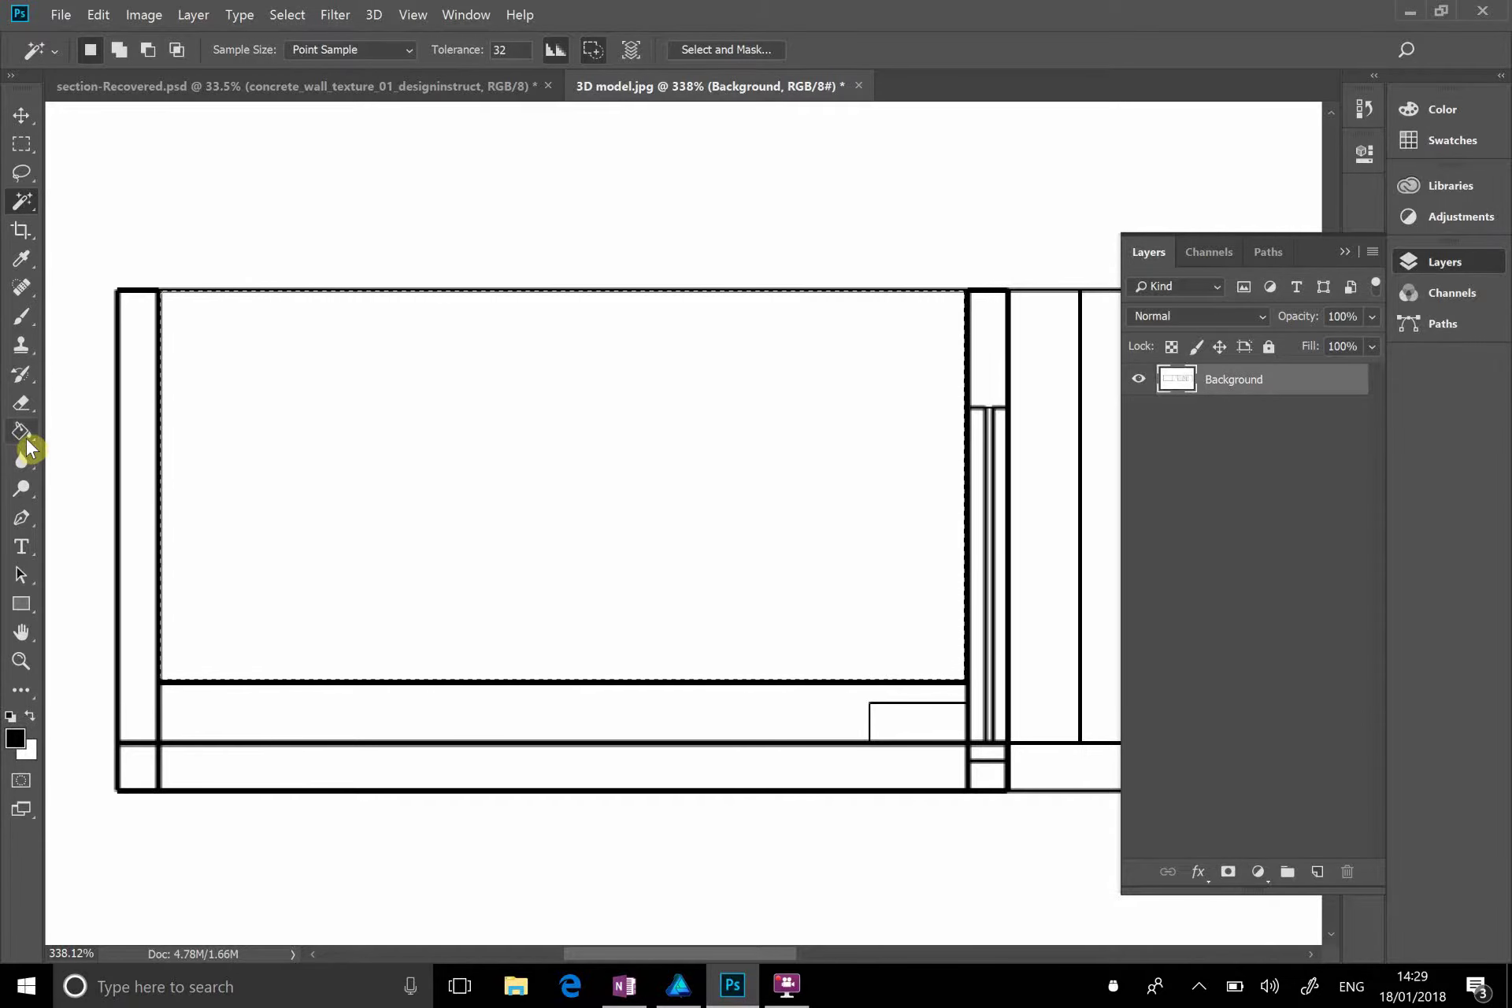
Step: Set the foreground colour to #868585 and paint-bucket fill the selected left room
left_click_drag(26, 438, 122, 454)
left_click(121, 450)
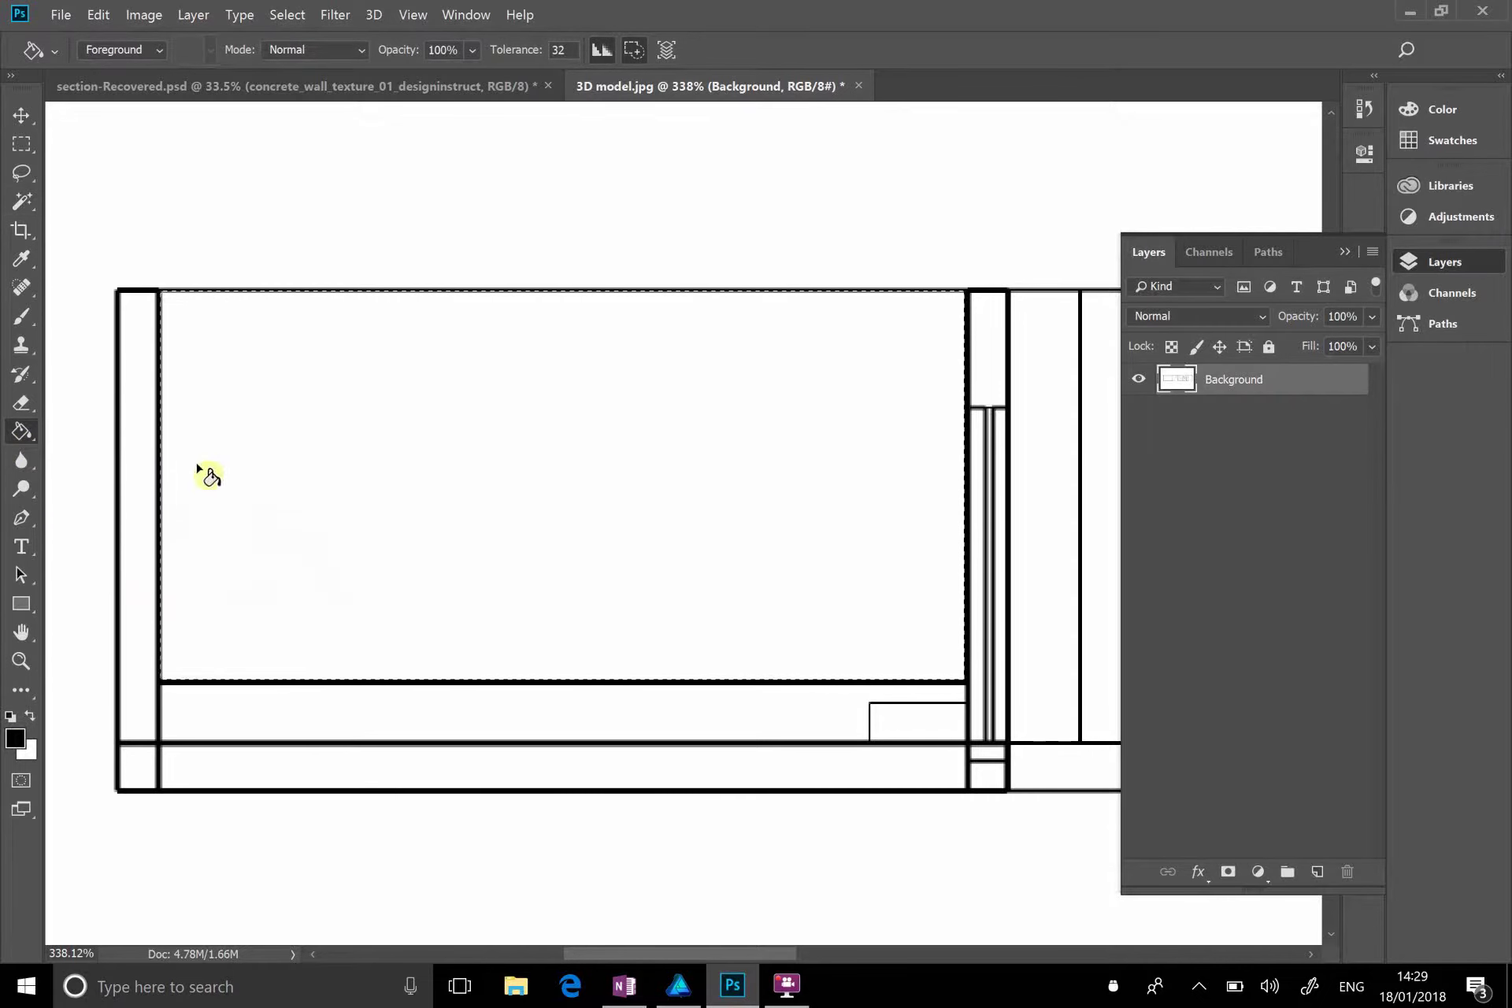
left_click(16, 740)
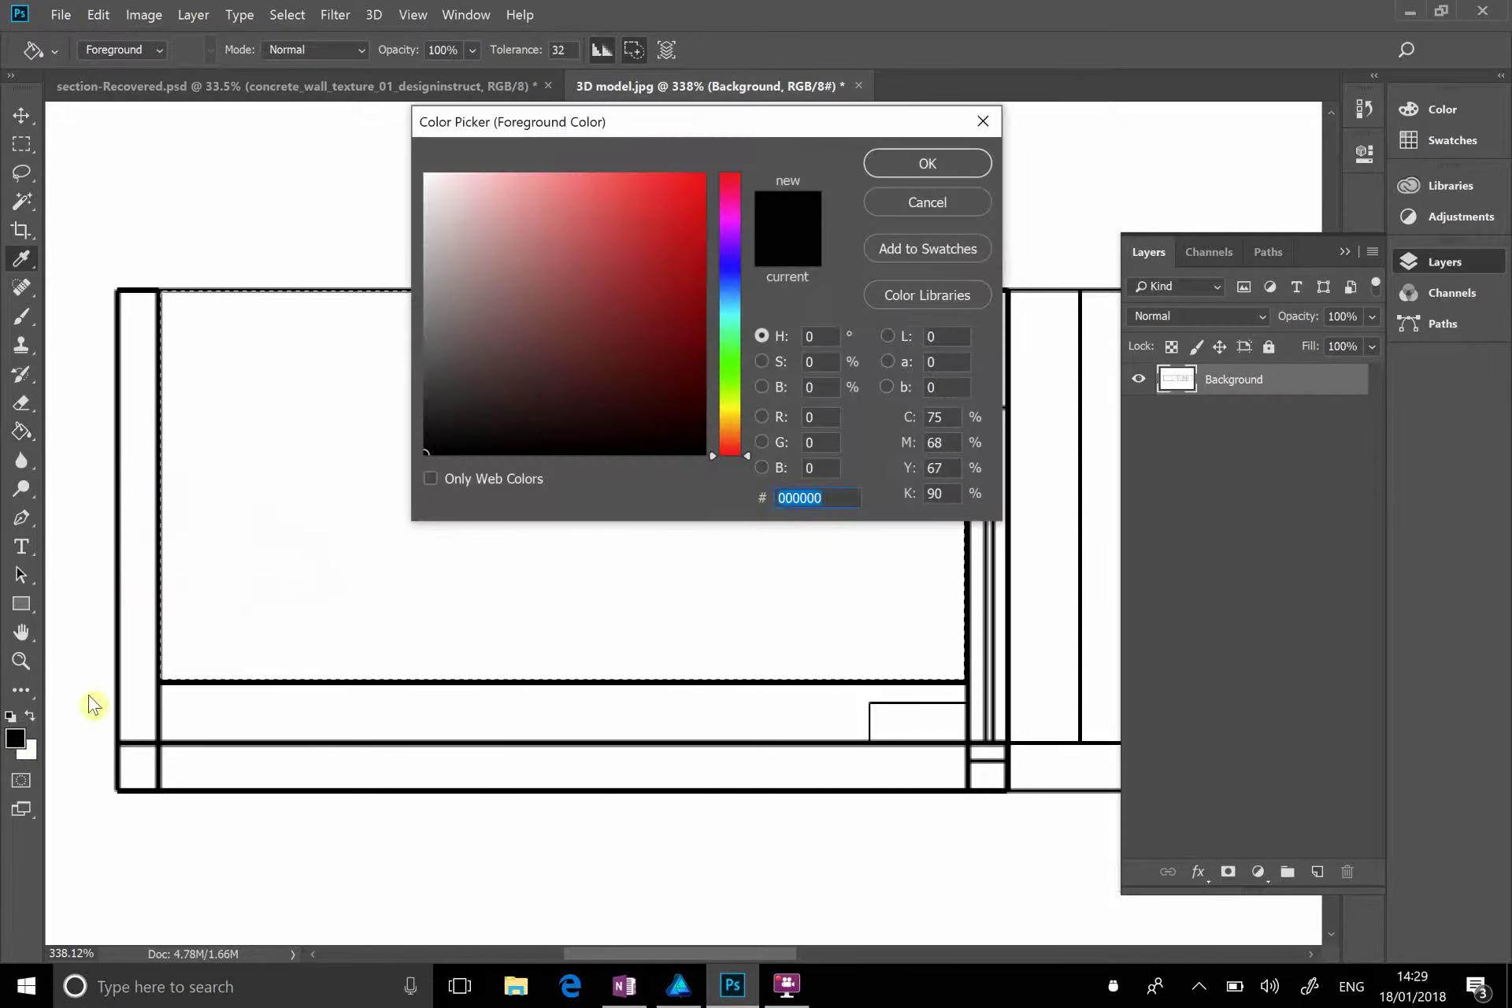
left_click(424, 322)
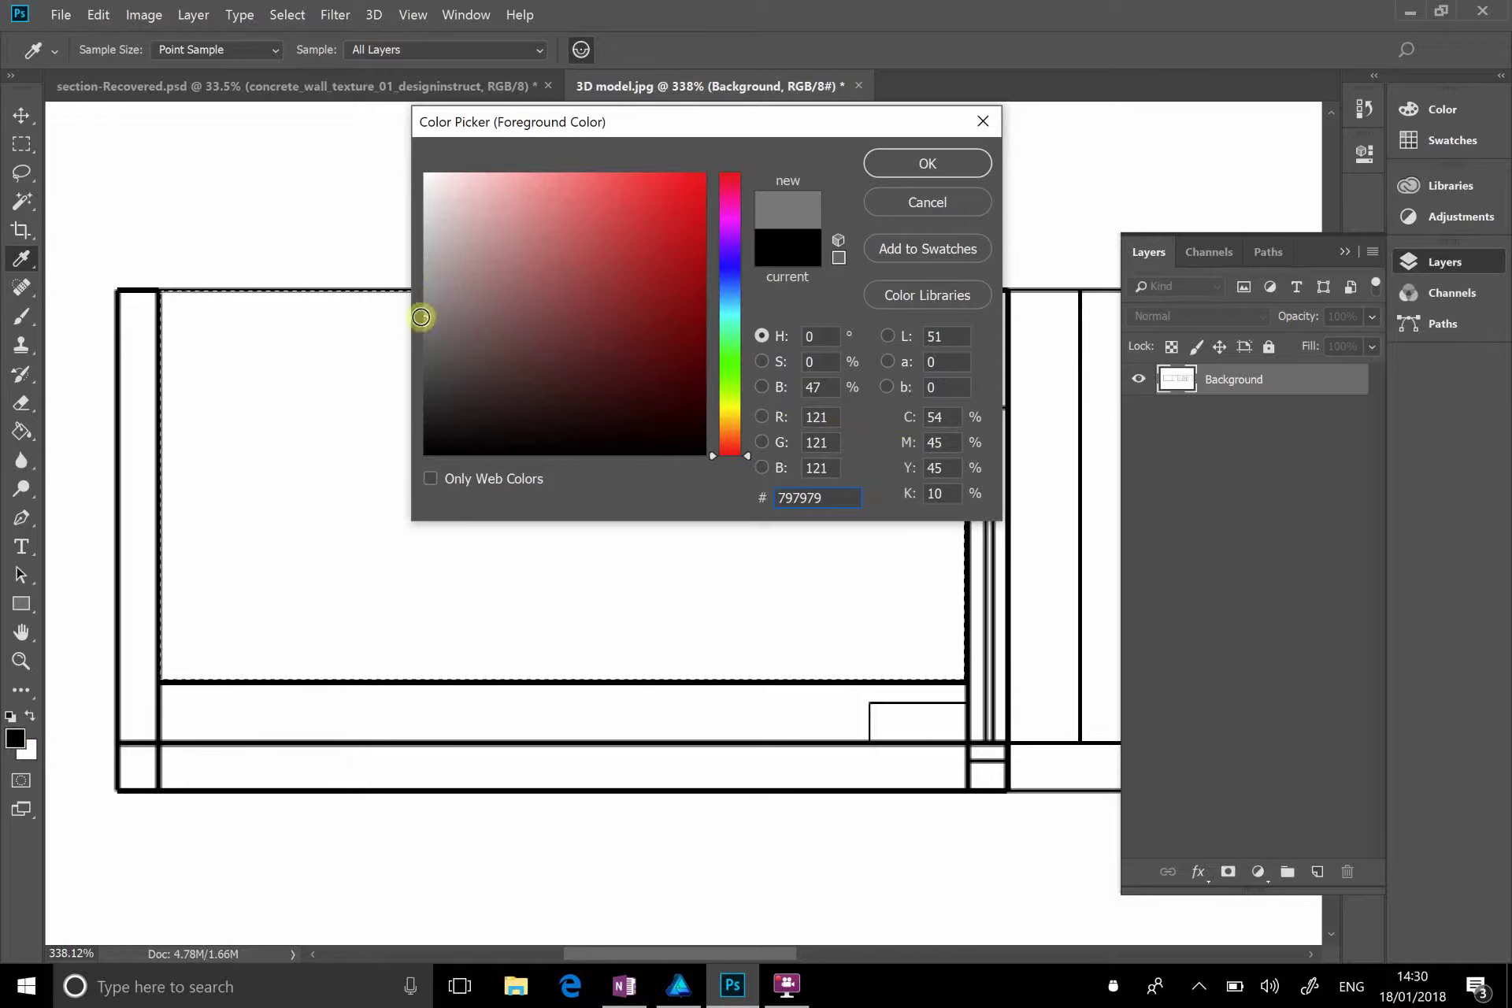
left_click(425, 306)
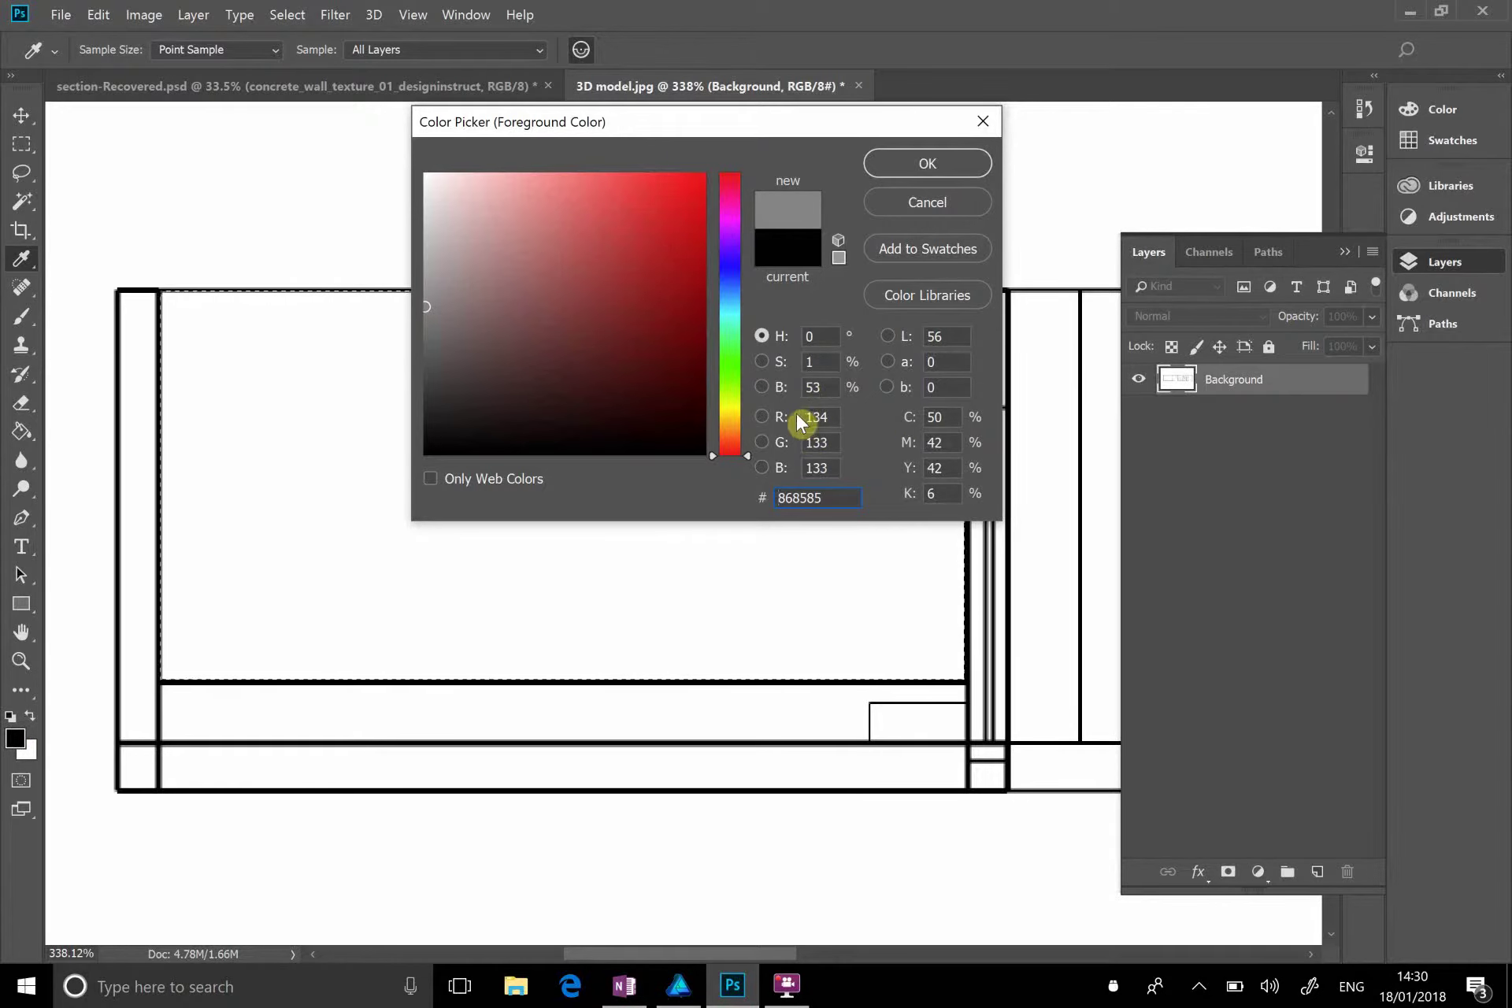
left_click(929, 163)
key("g")
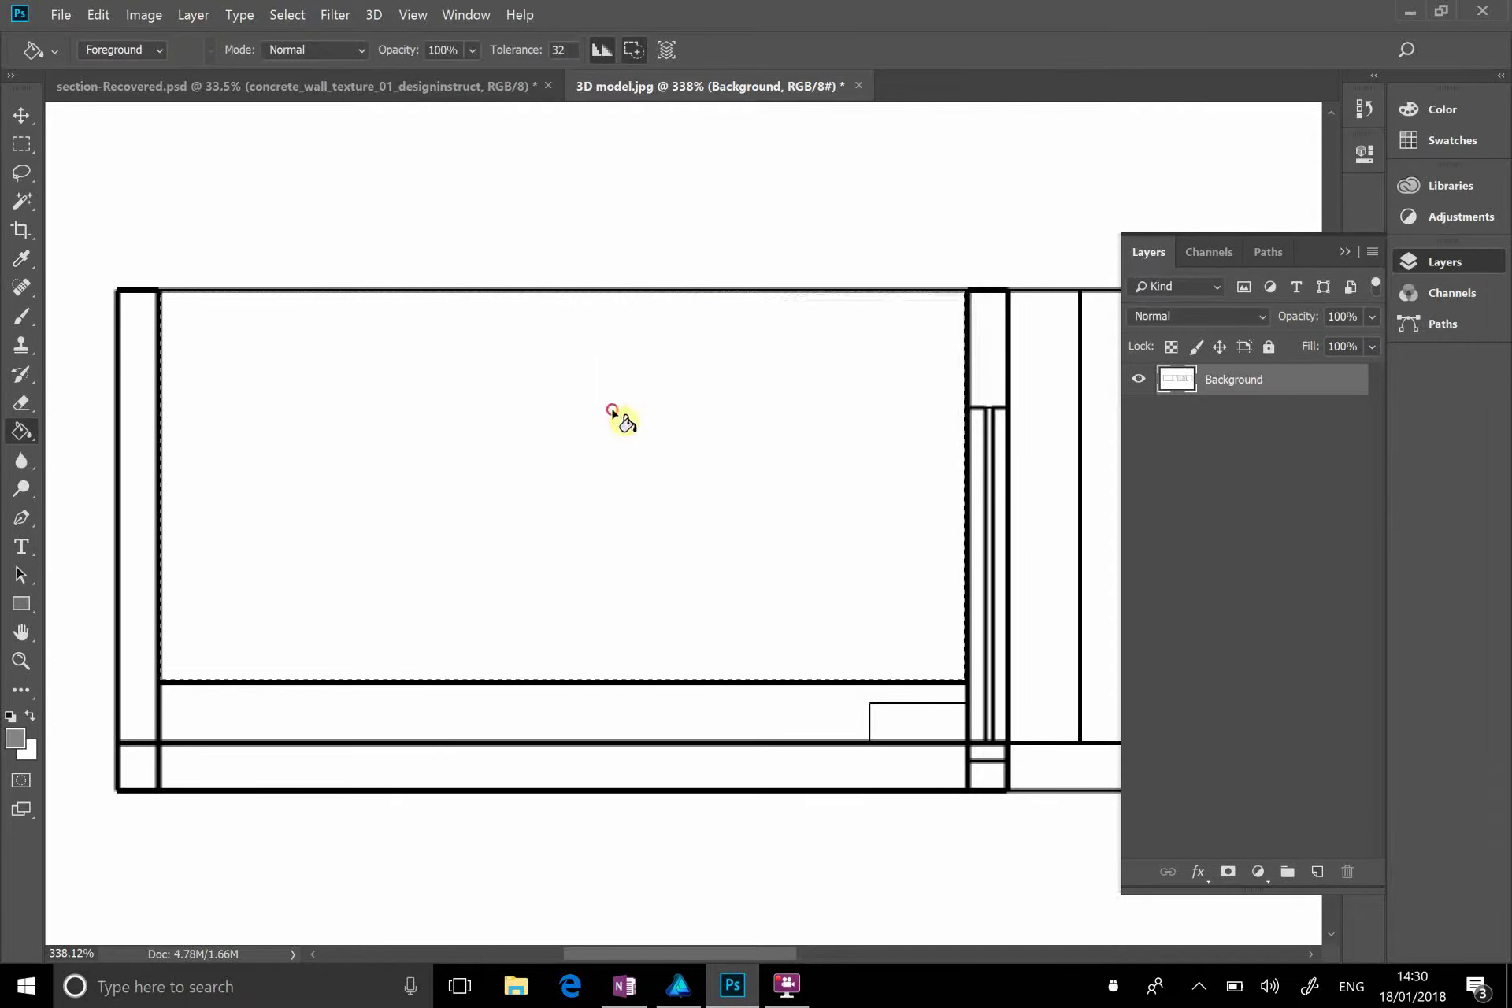
left_click(614, 413)
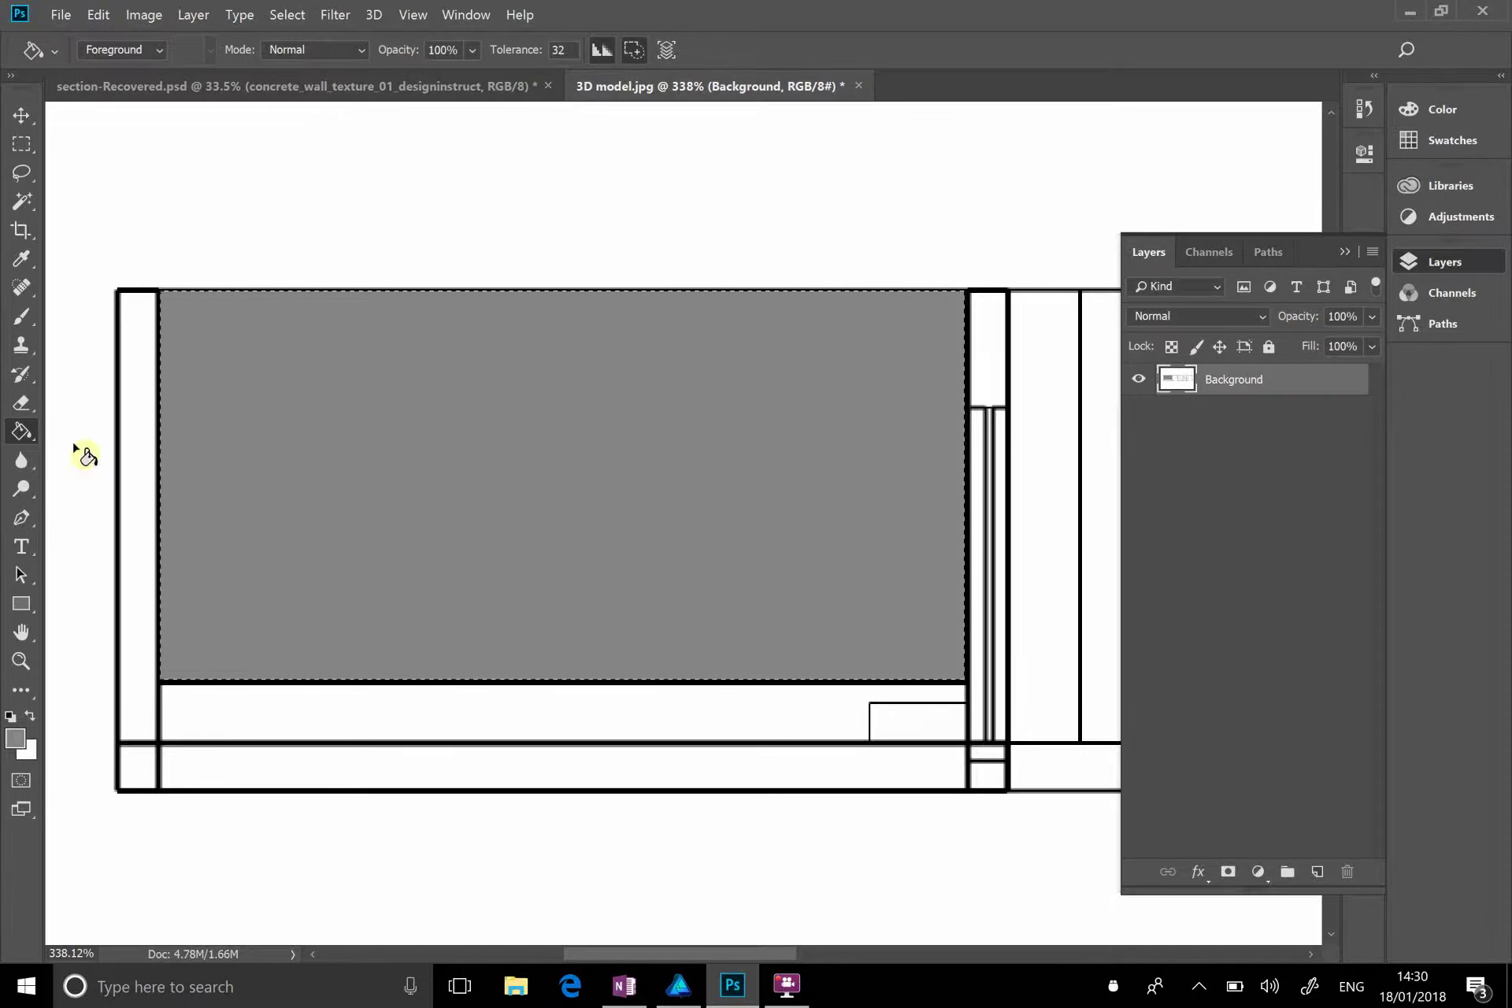
right_click(20, 434)
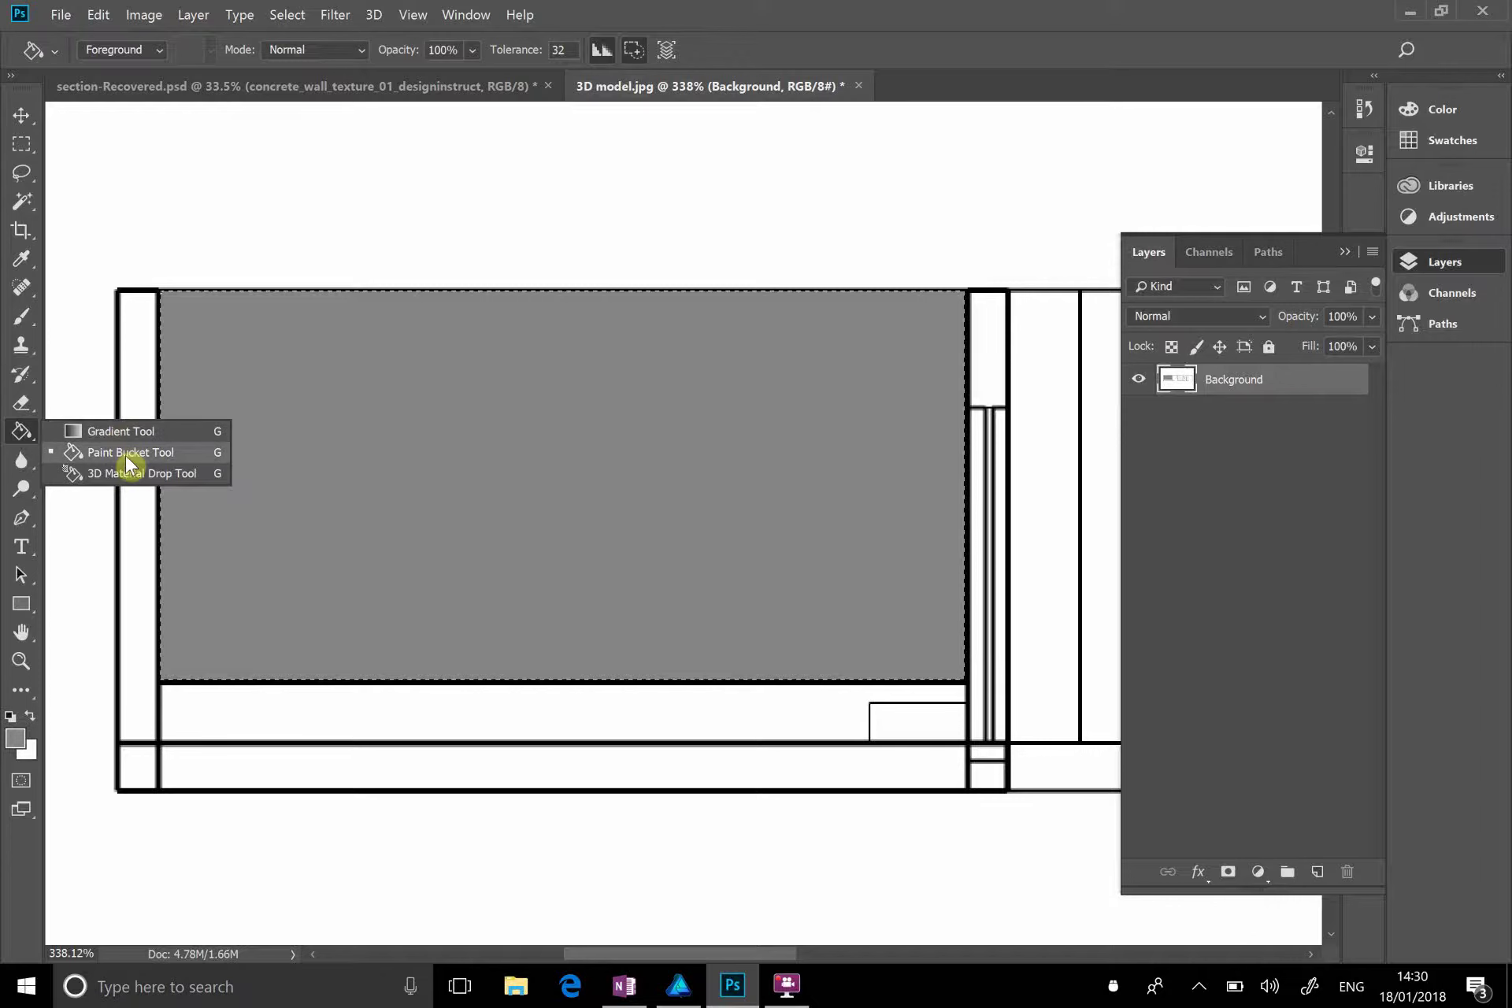
left_click(805, 58)
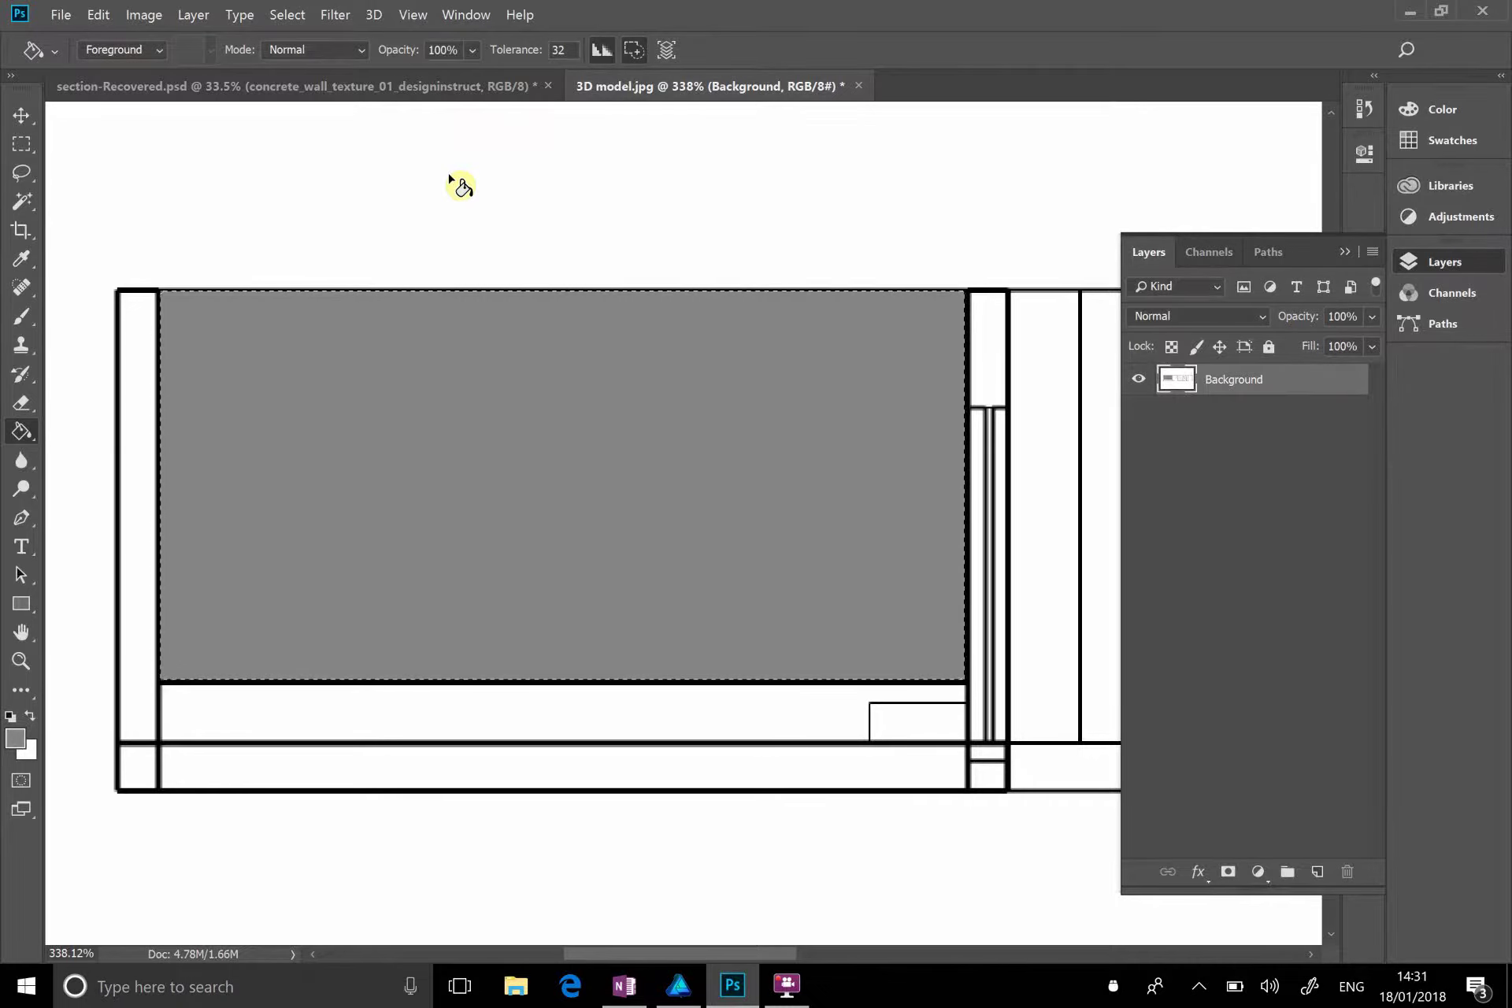
key("ctrl+j")
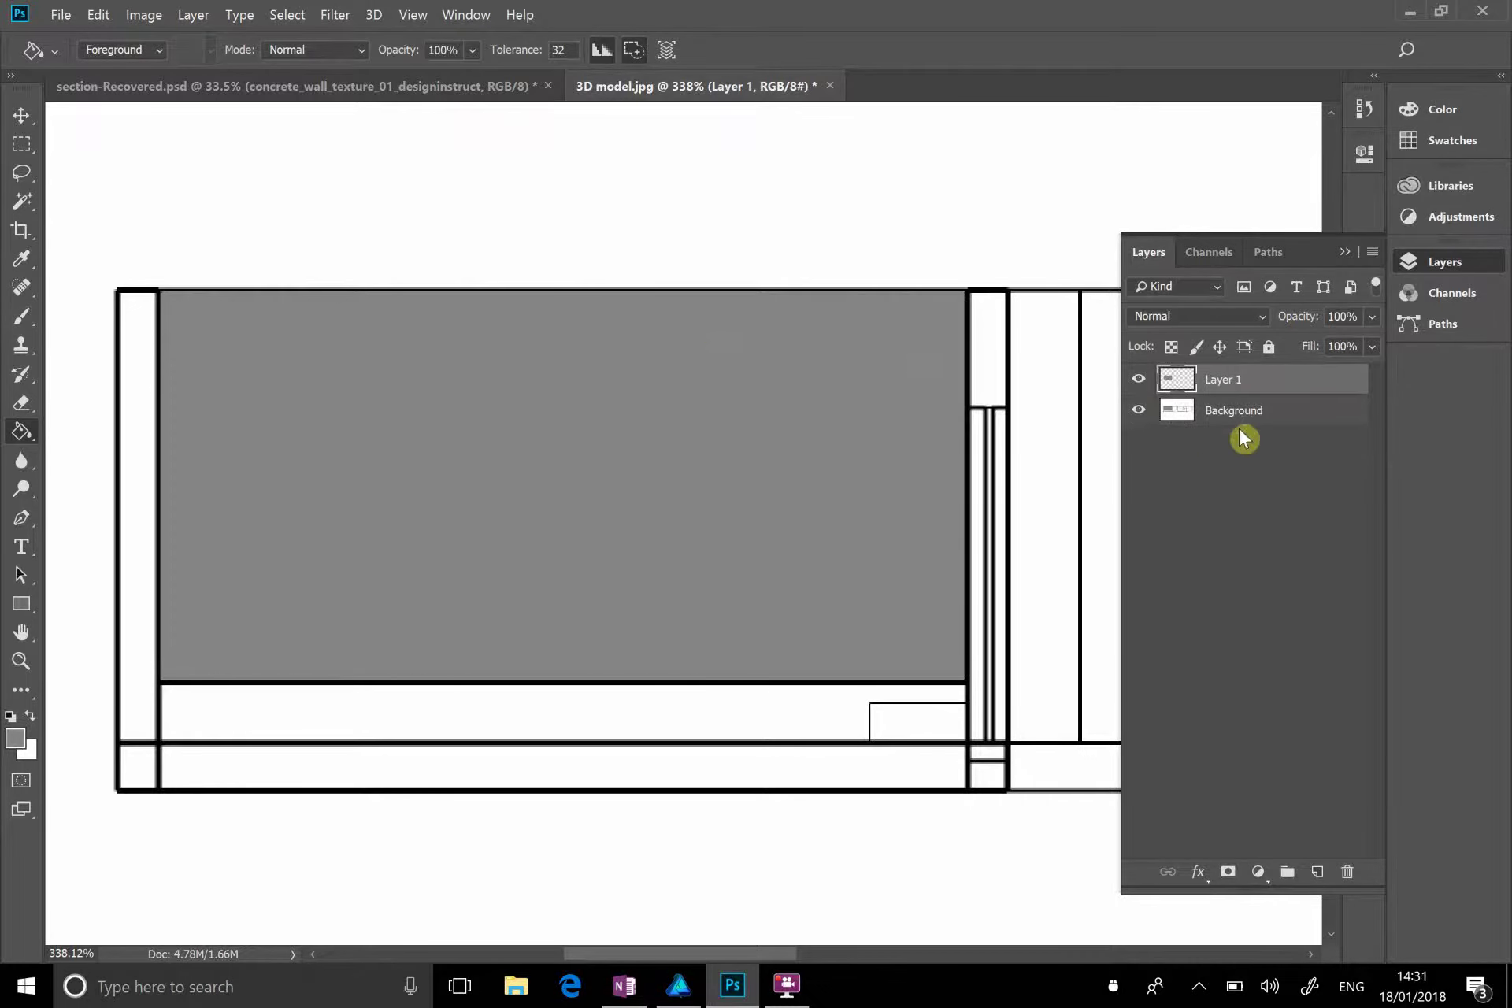
key("ctrl+z")
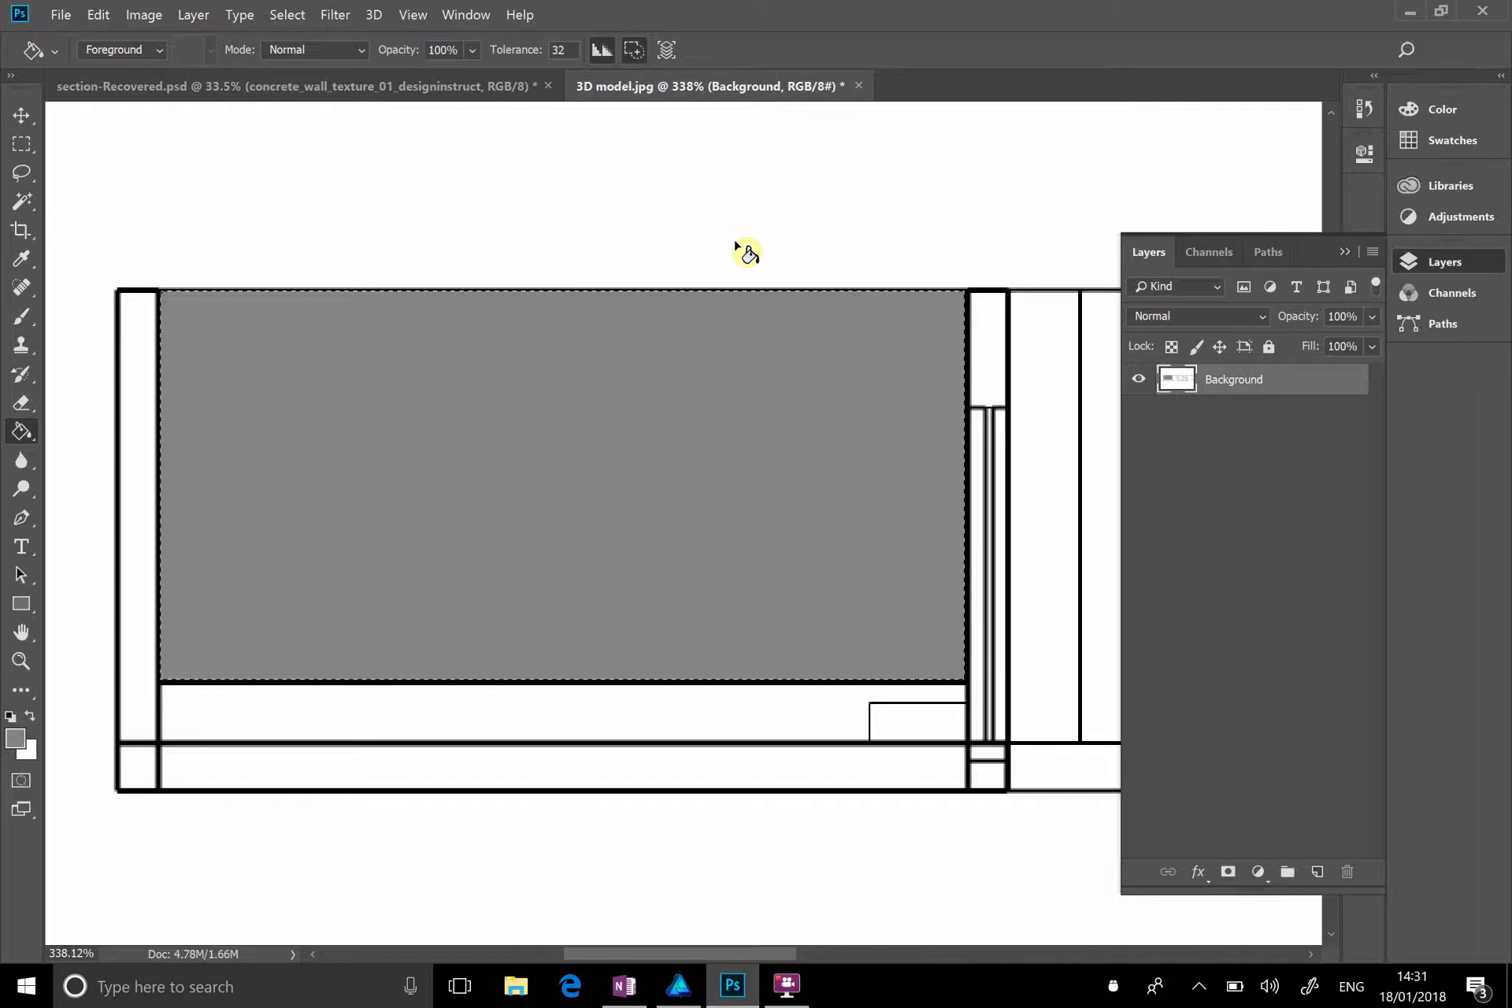
Step: In the enlarged History panel, revert to the Magic Wand state before both Paint Bucket fills
left_click(1364, 108)
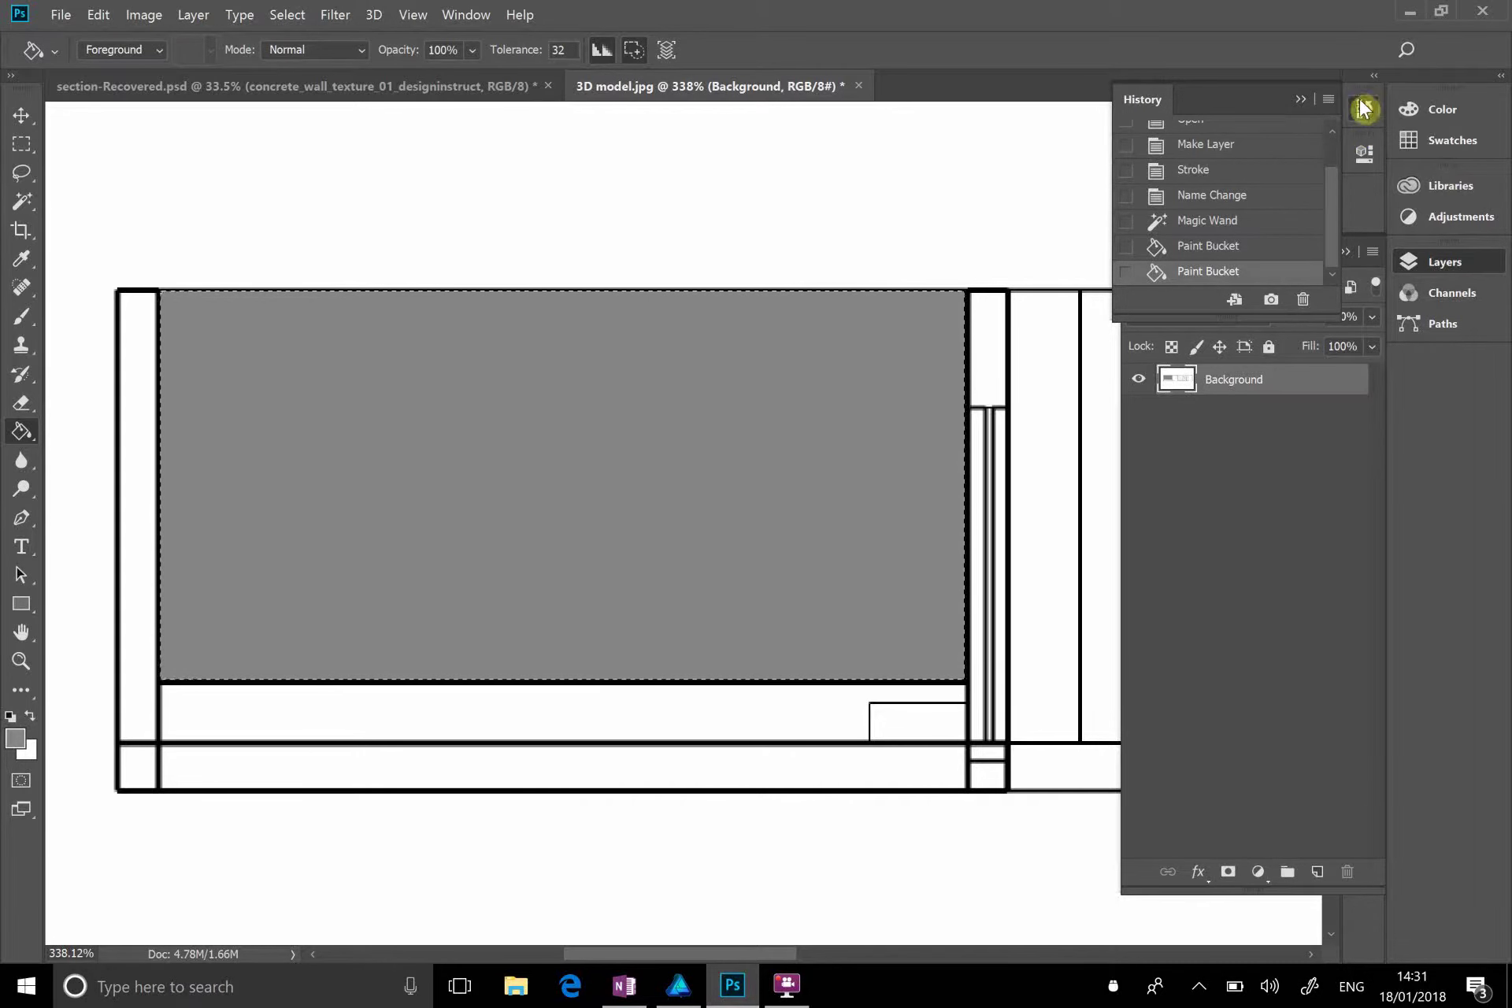
scroll(1367, 114, "left", 1)
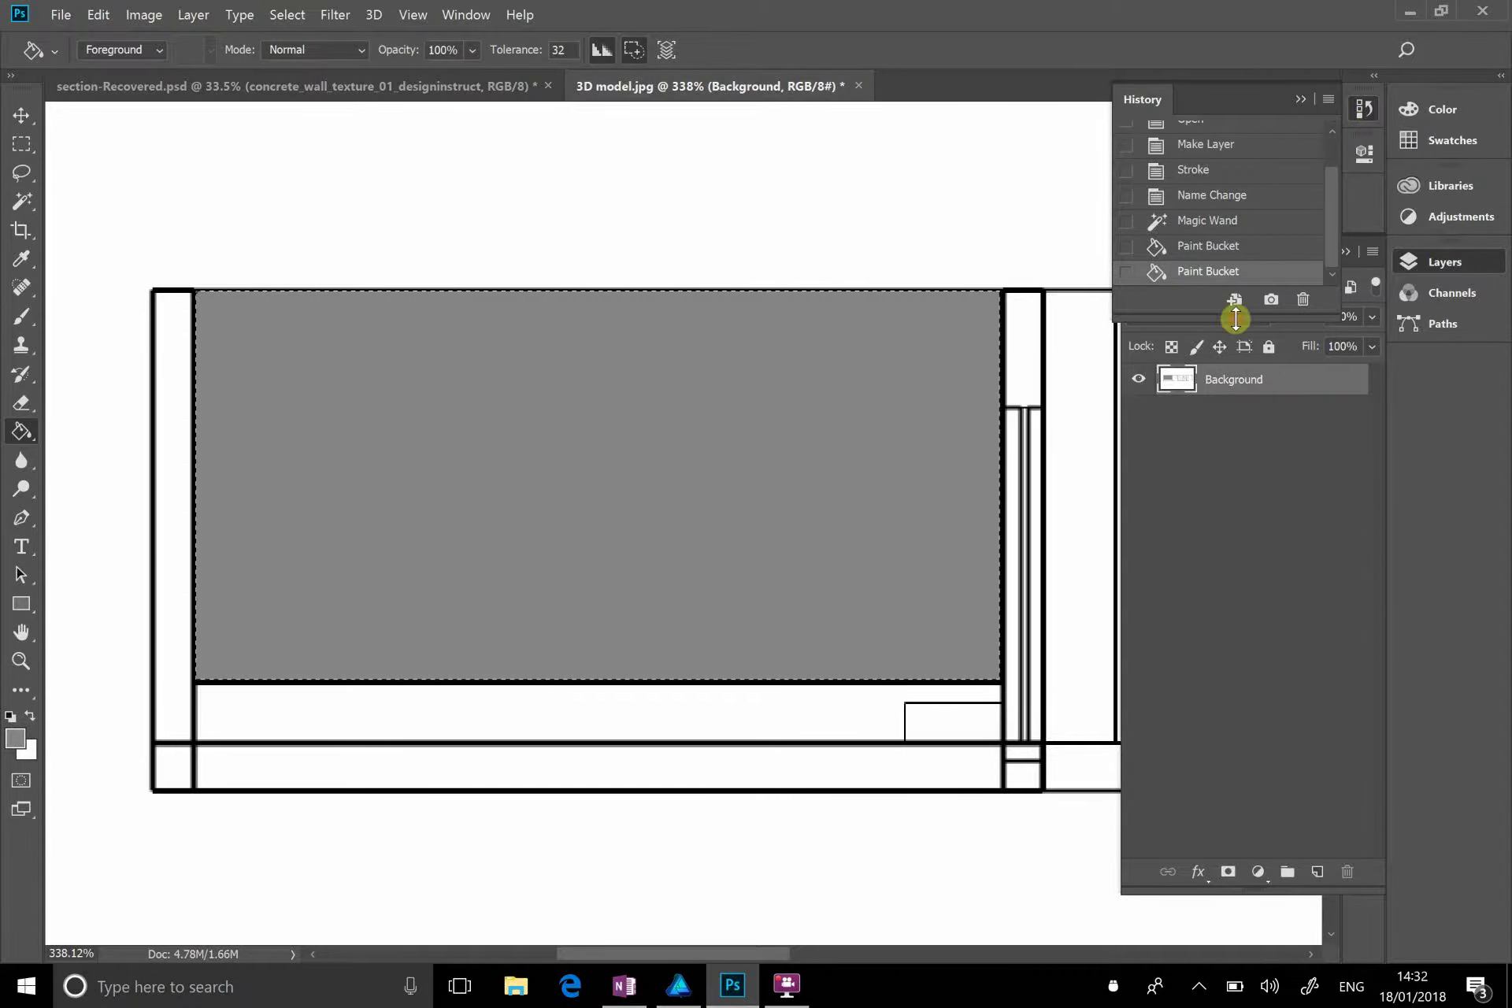
left_click_drag(1236, 319, 1170, 753)
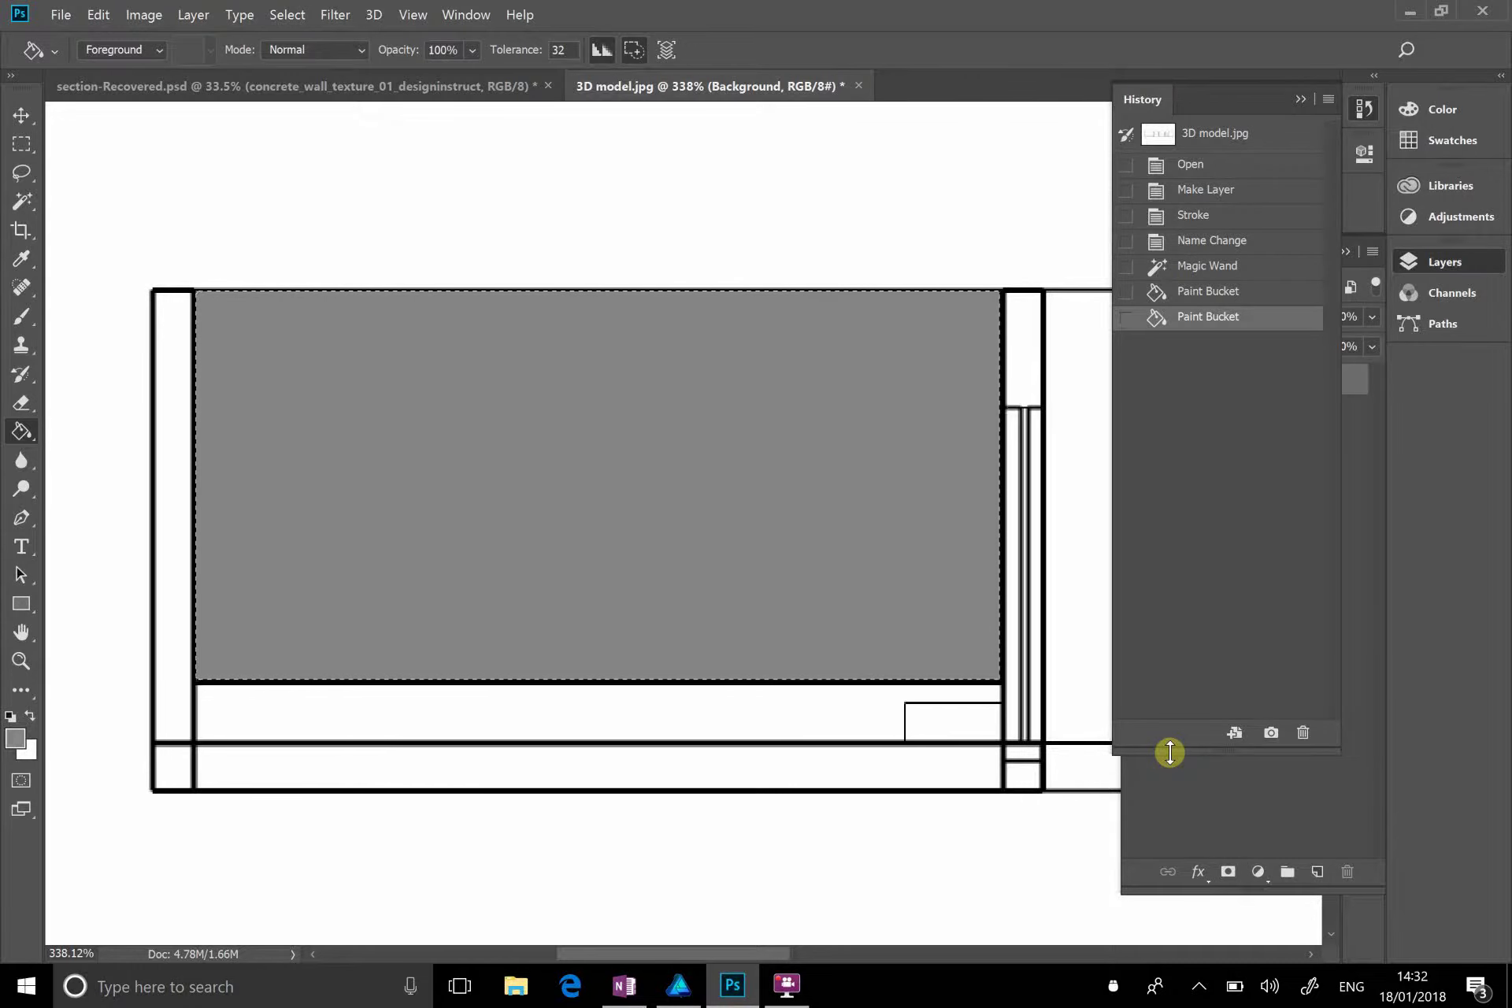
left_click(1222, 271)
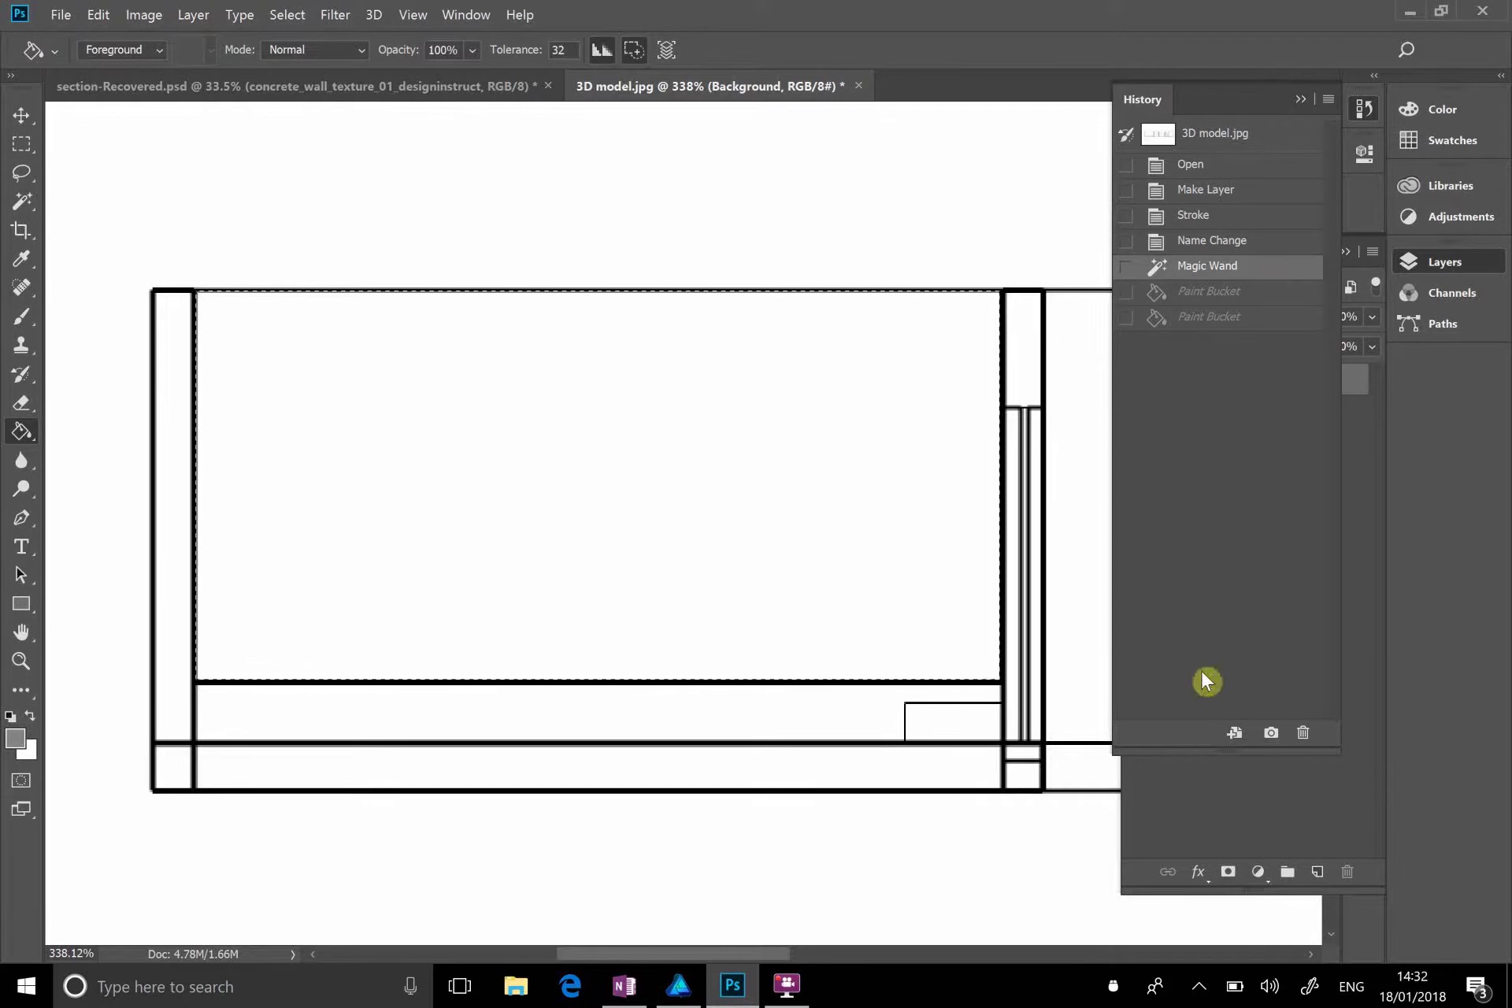
left_click_drag(1232, 749, 1275, 385)
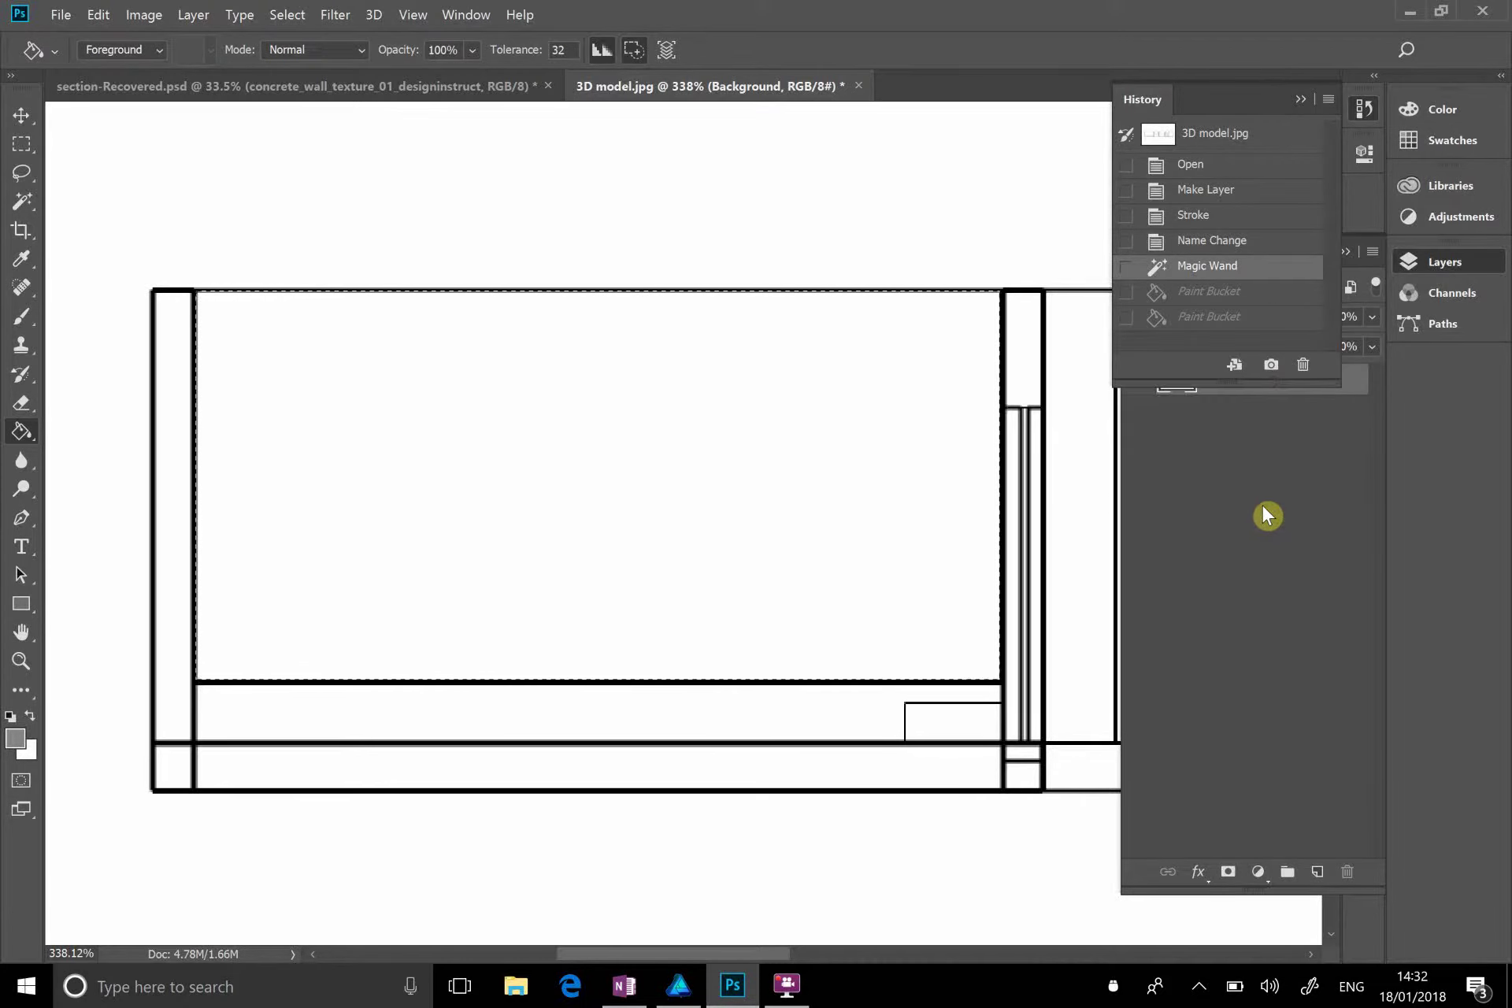
left_click(1262, 503)
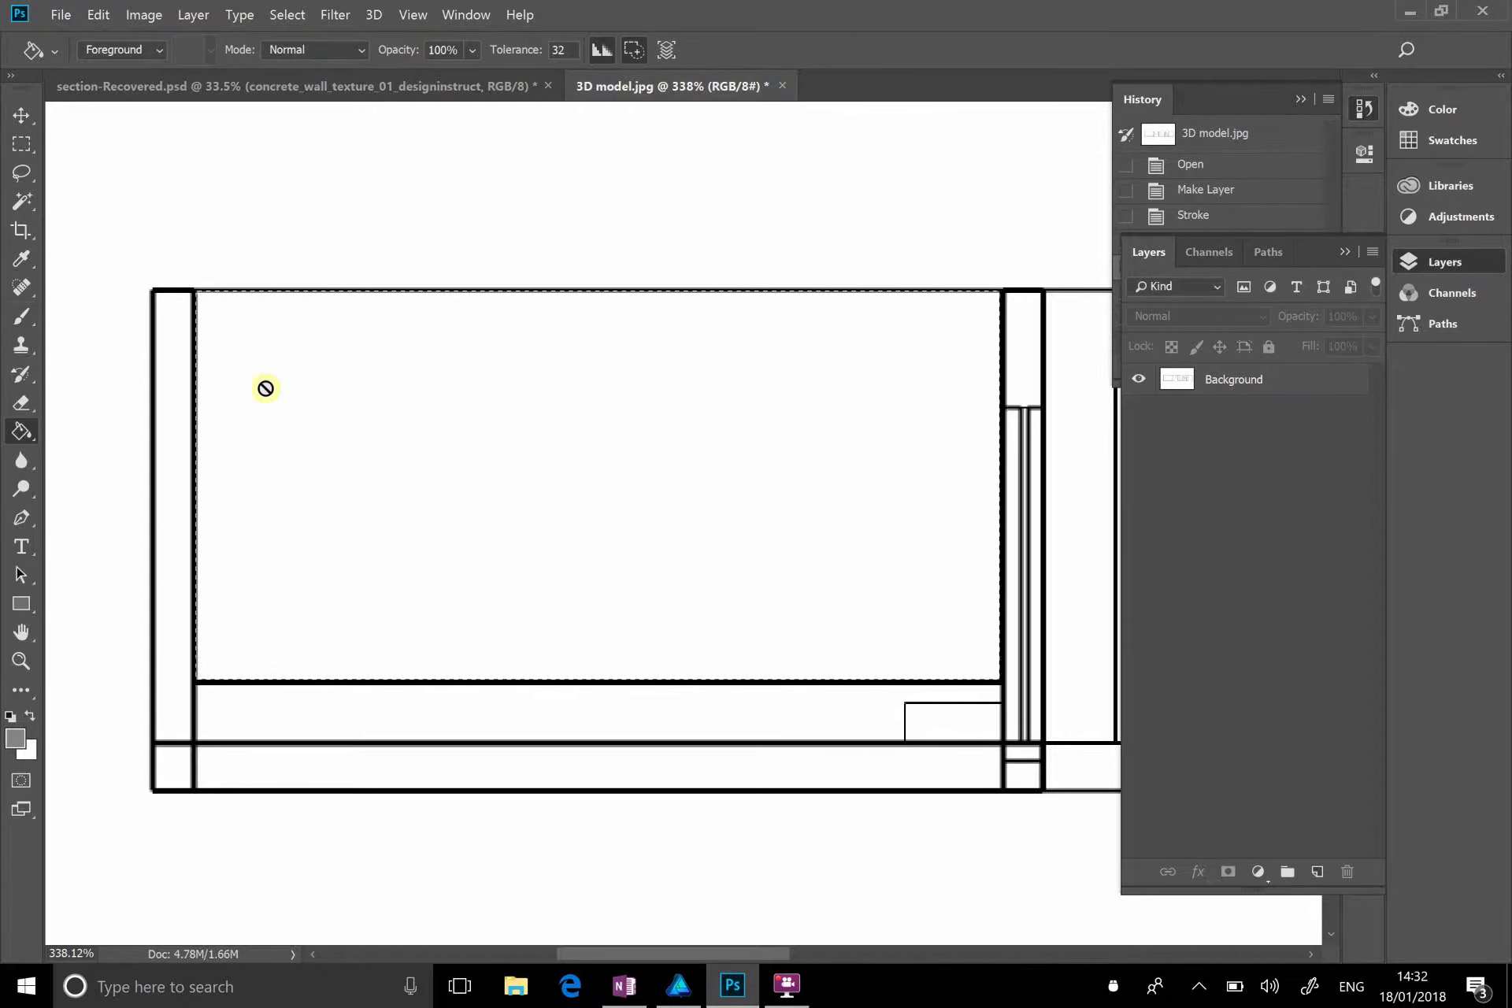
Step: Try moving the drawing with the Move tool and dismiss the no-layer-selected warning
left_click(22, 115)
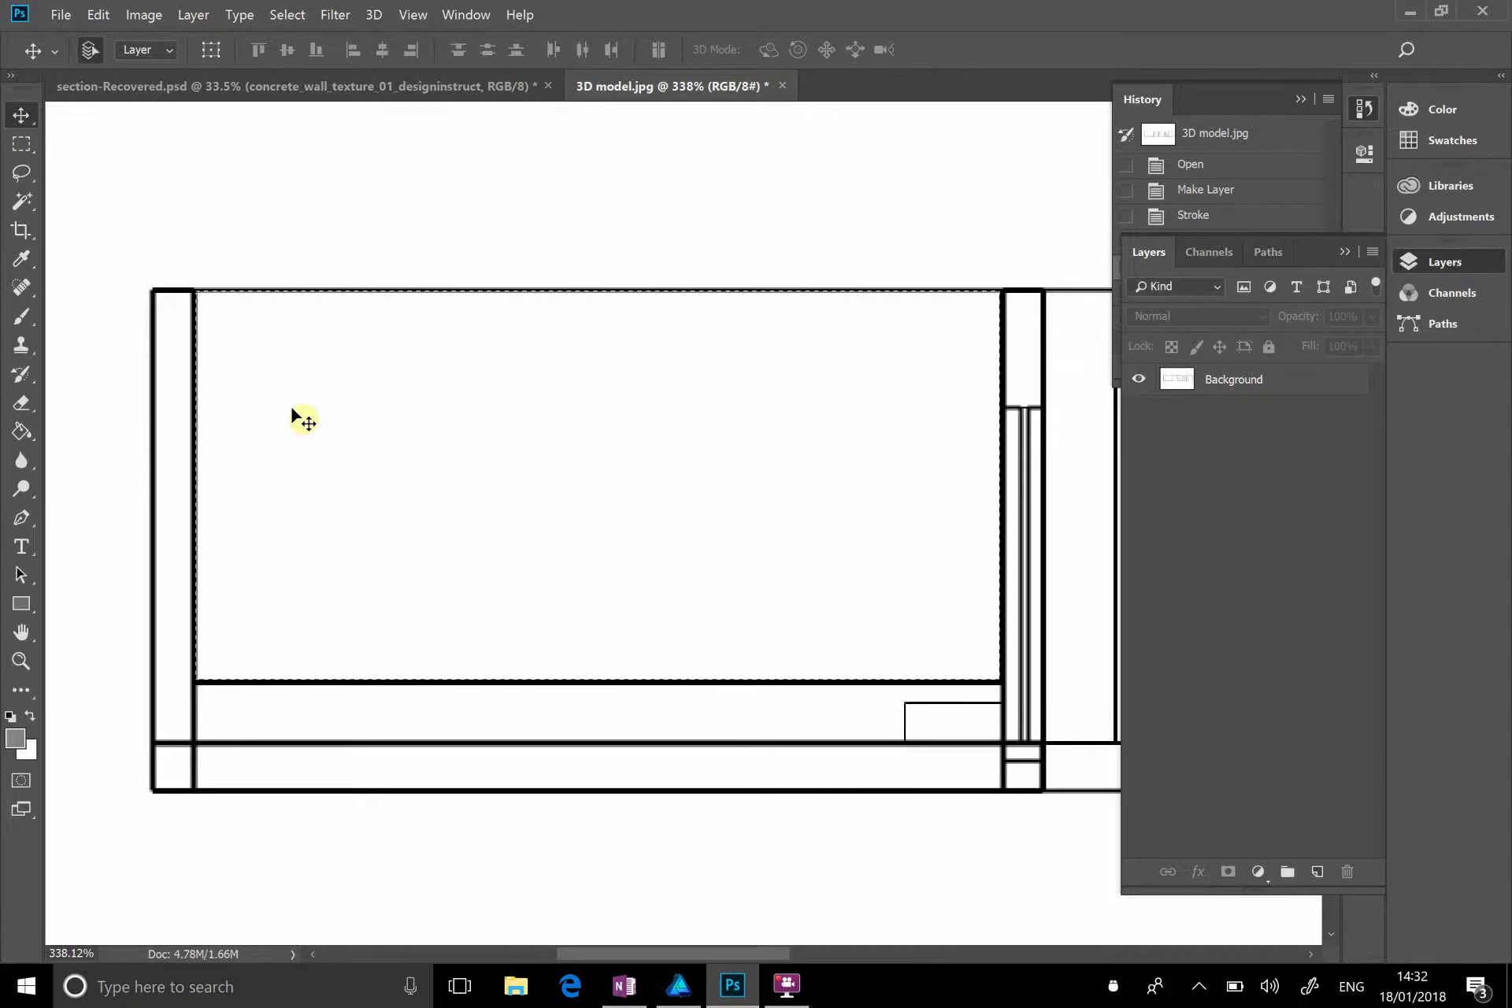
left_click(861, 497)
left_click(751, 382)
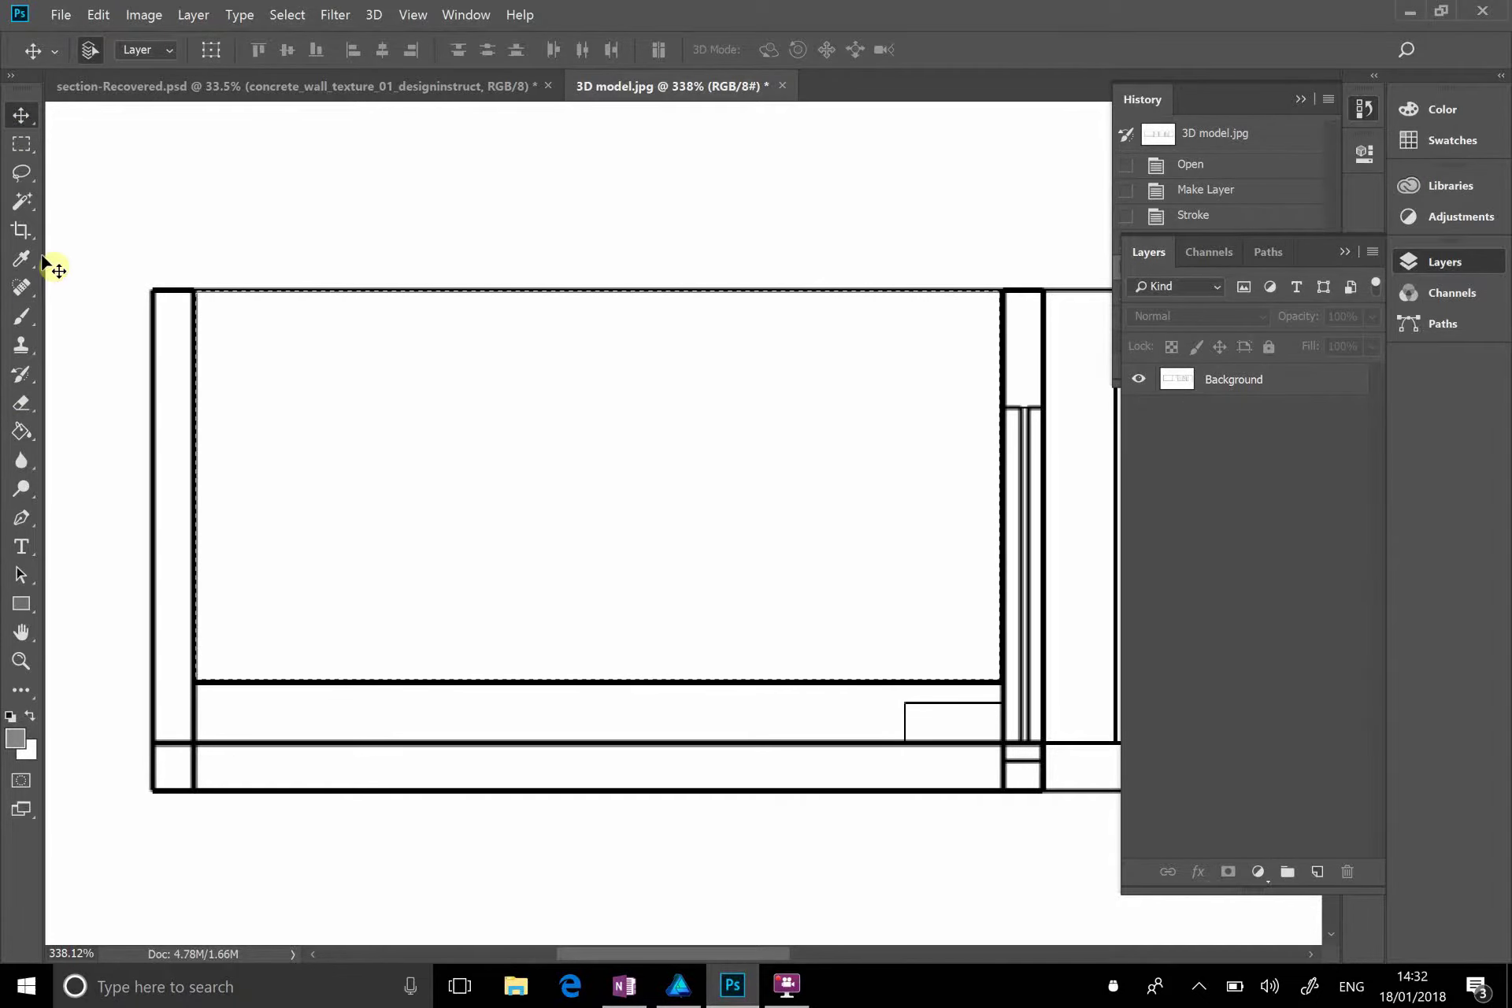
left_click(21, 315)
Step: Magic Wand-select the room rectangle on the Background layer and copy it onto new Layer 1
left_click(21, 201)
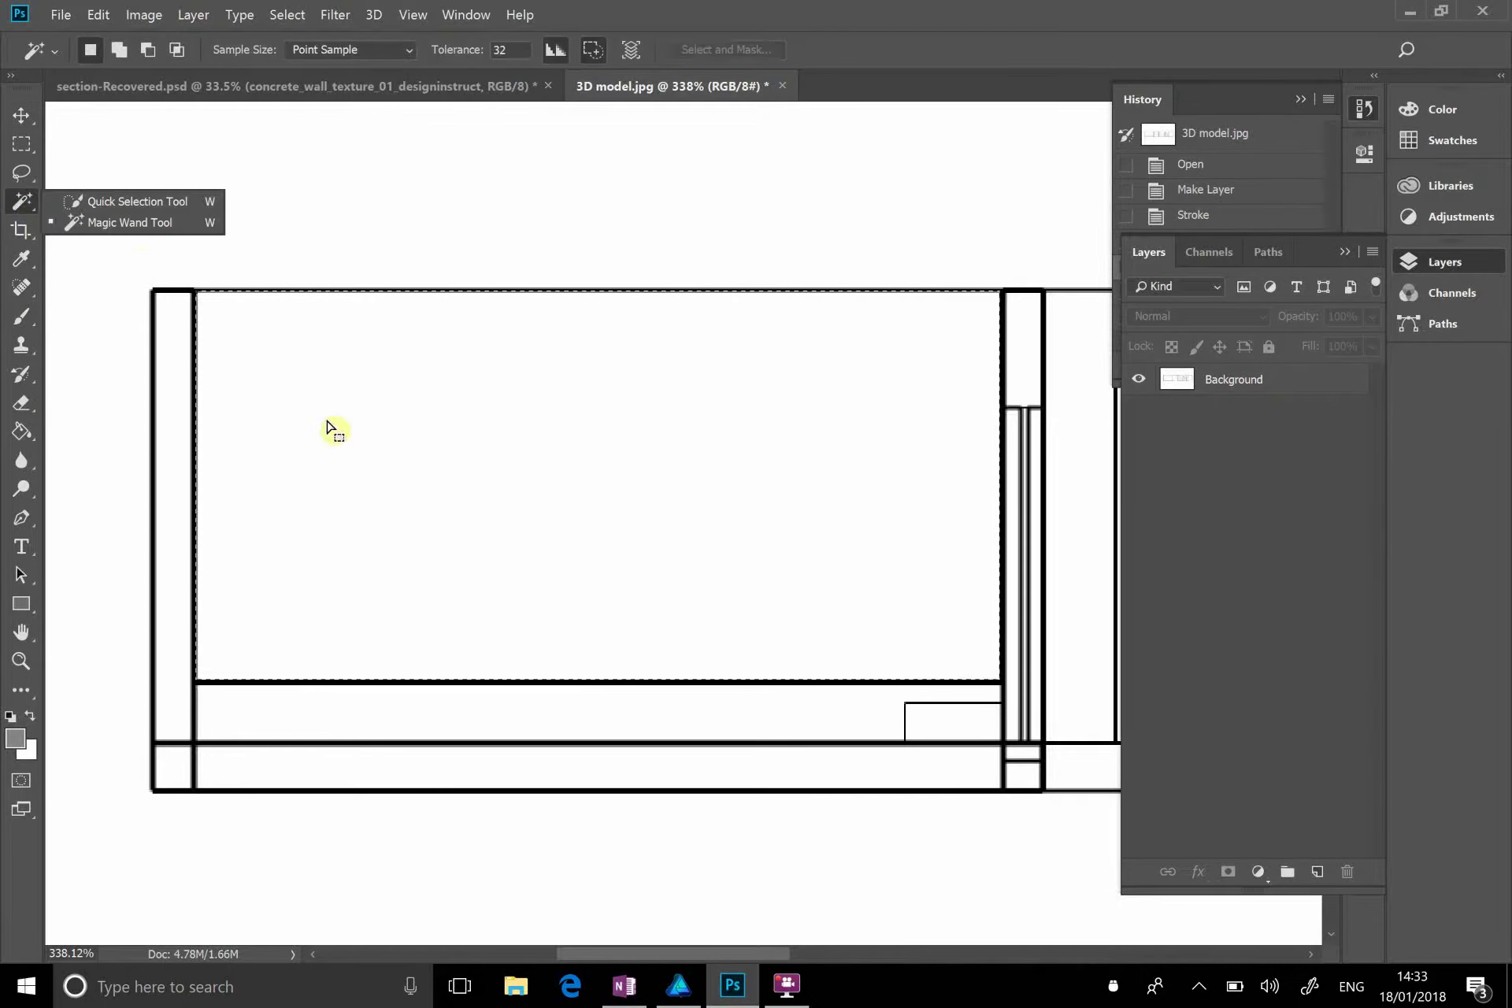
left_click(117, 223)
key("ctrl+d")
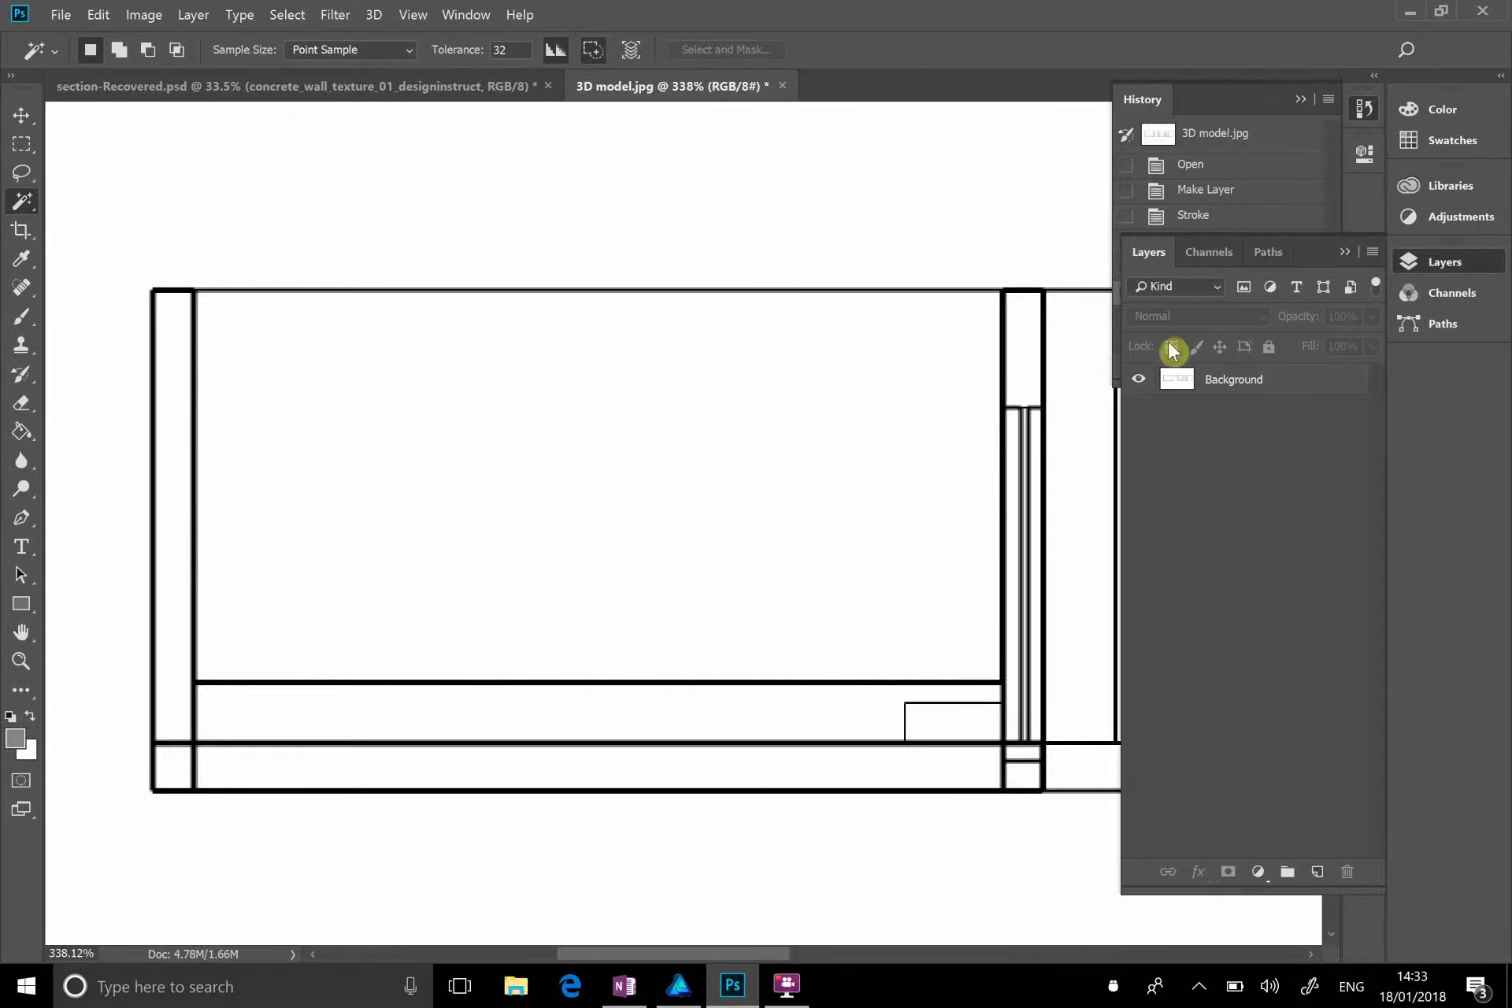
left_click(1172, 388)
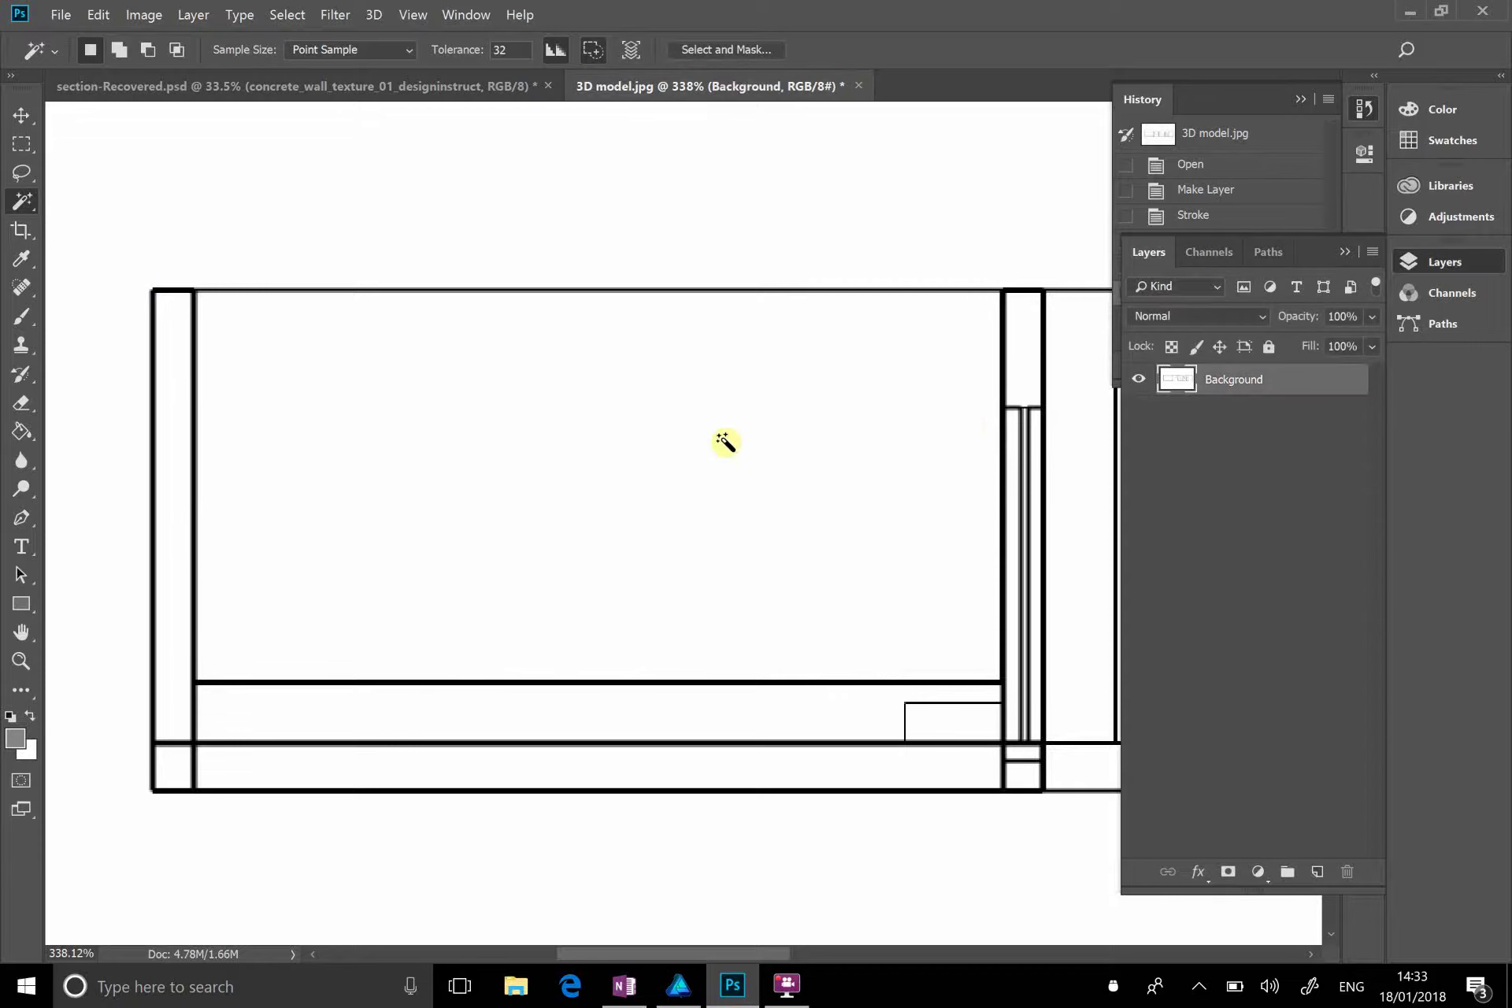
left_click(724, 442)
key("ctrl+shift+alt+n")
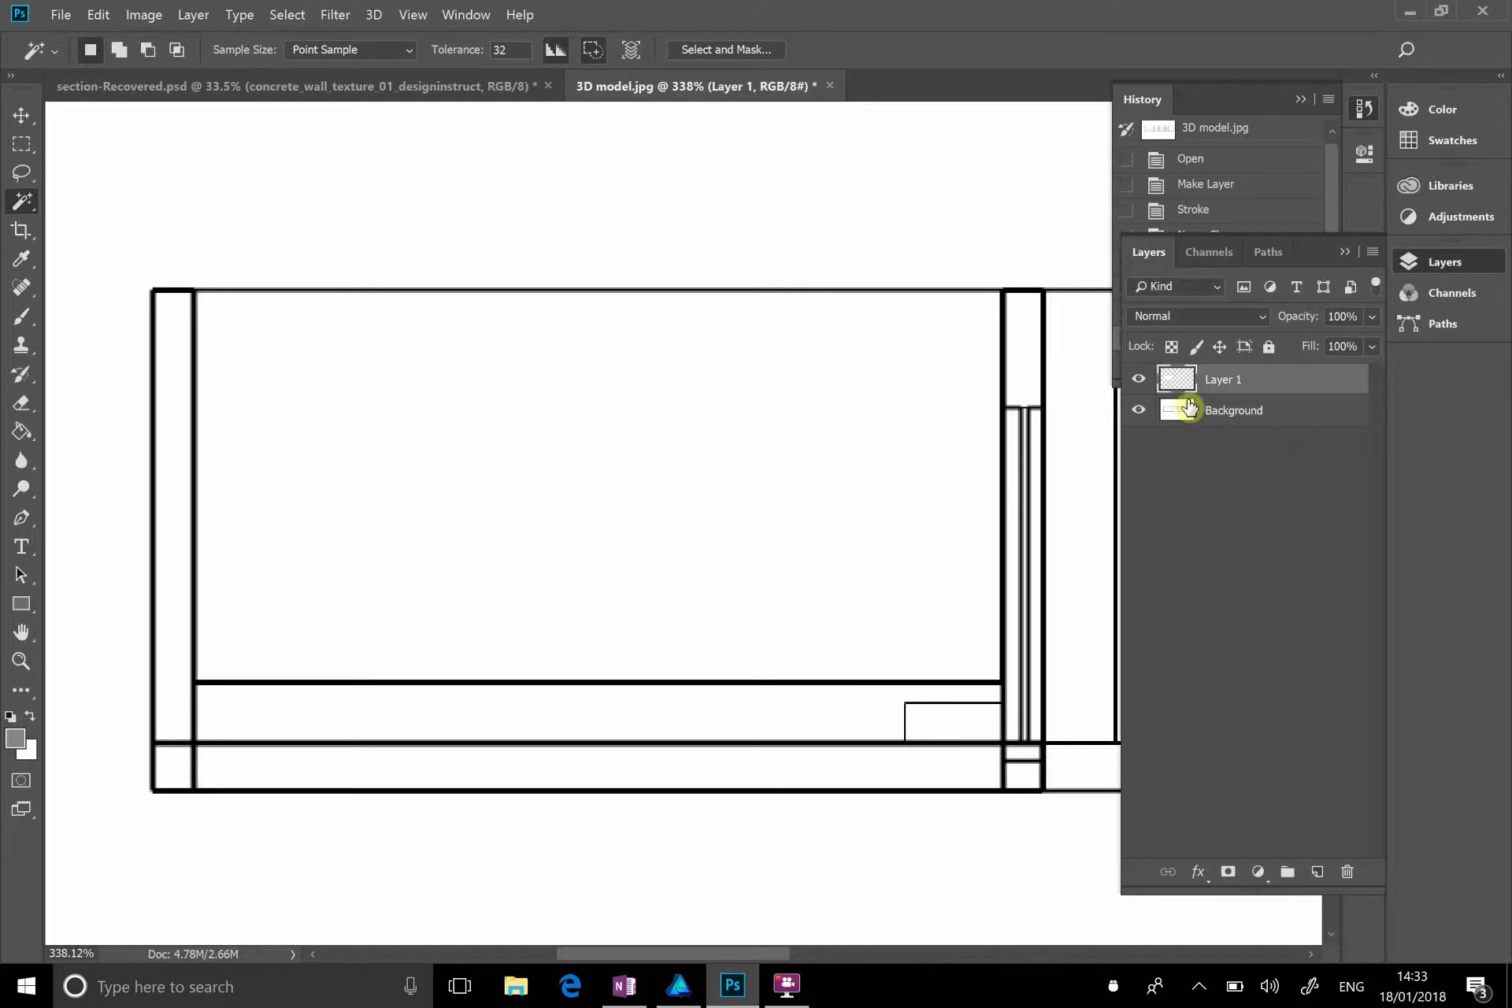
Step: Rename Layer 1 to 'room 1'
double_click(1234, 383)
type("r")
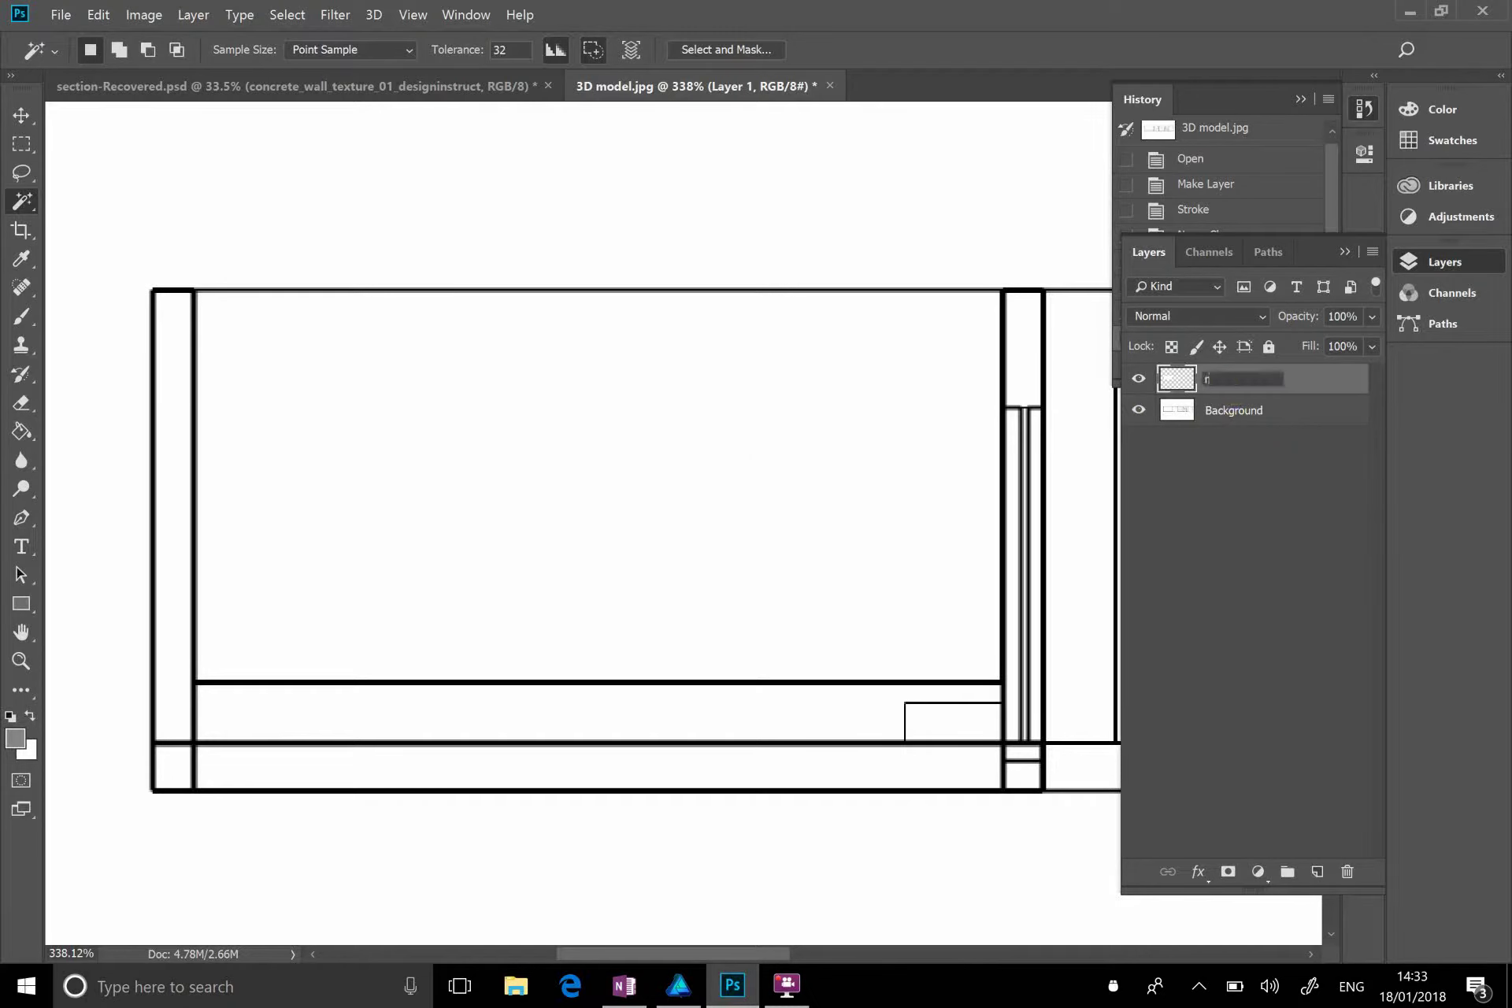
type("oom 1")
key("Return")
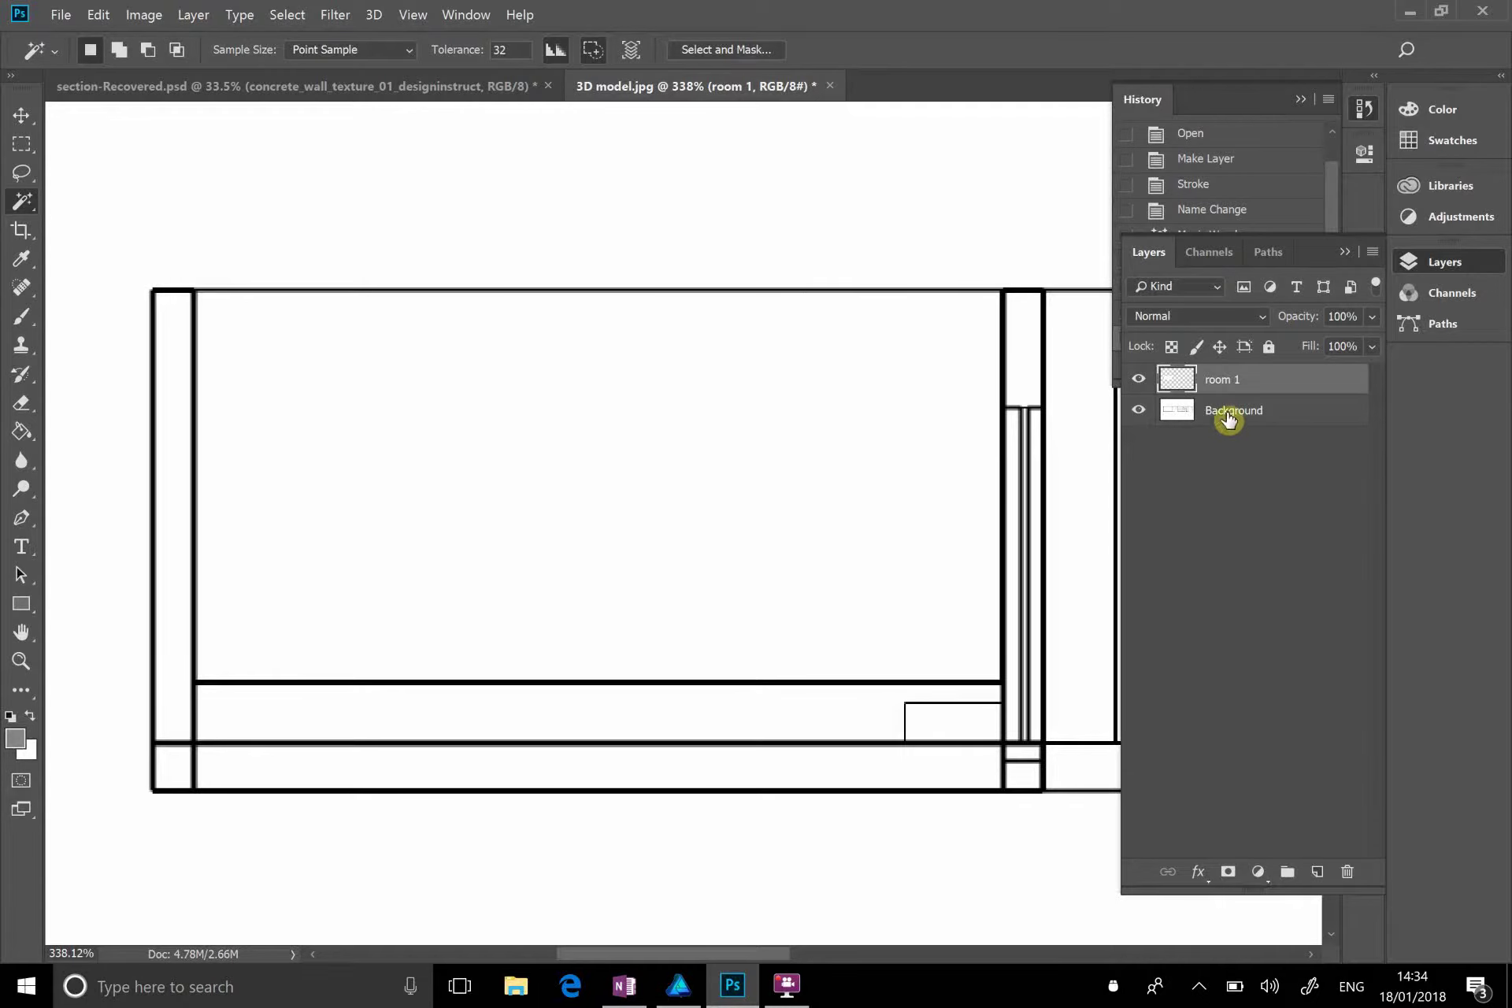
left_click(1140, 410)
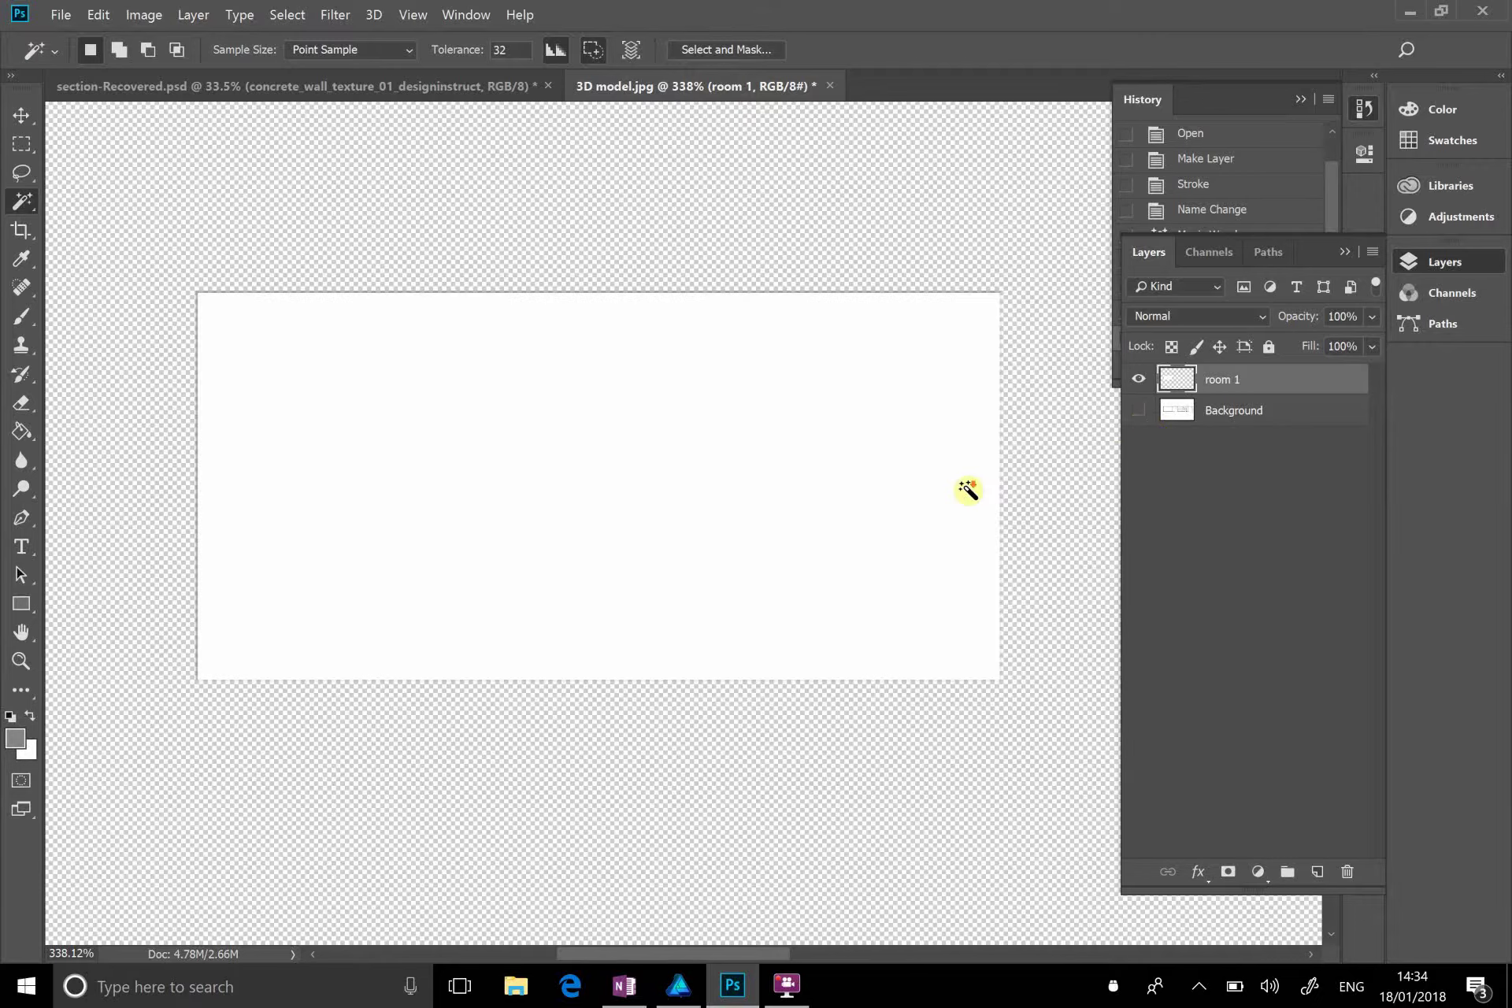
scroll(969, 492, "right", 2)
scroll(969, 493, "down", 5)
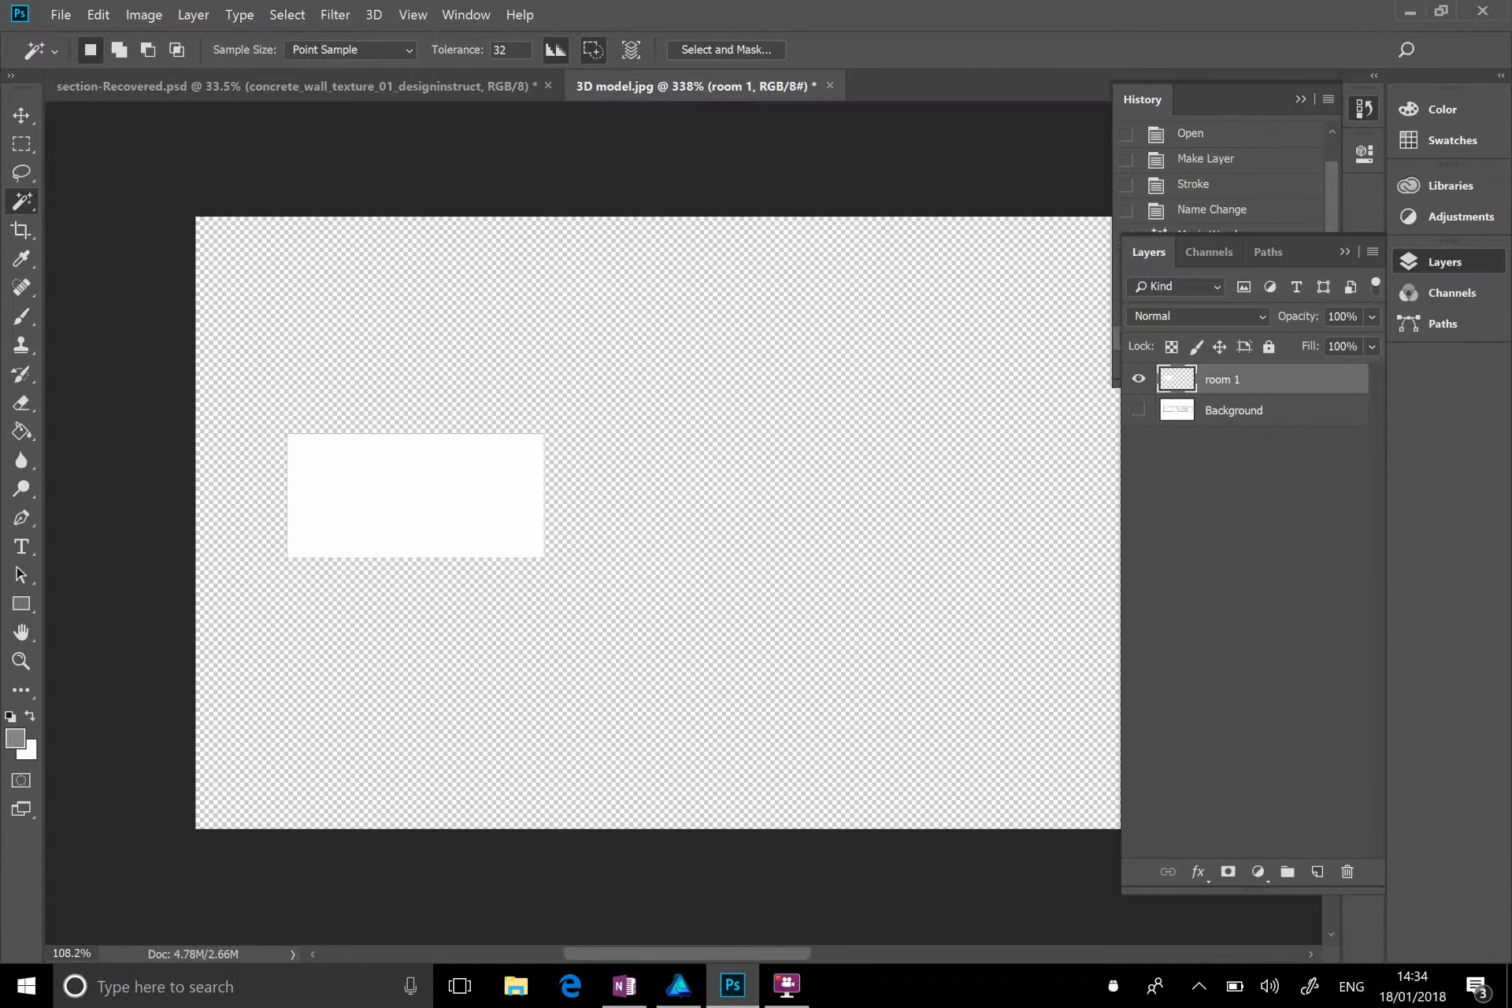
scroll(684, 524, "down", 3)
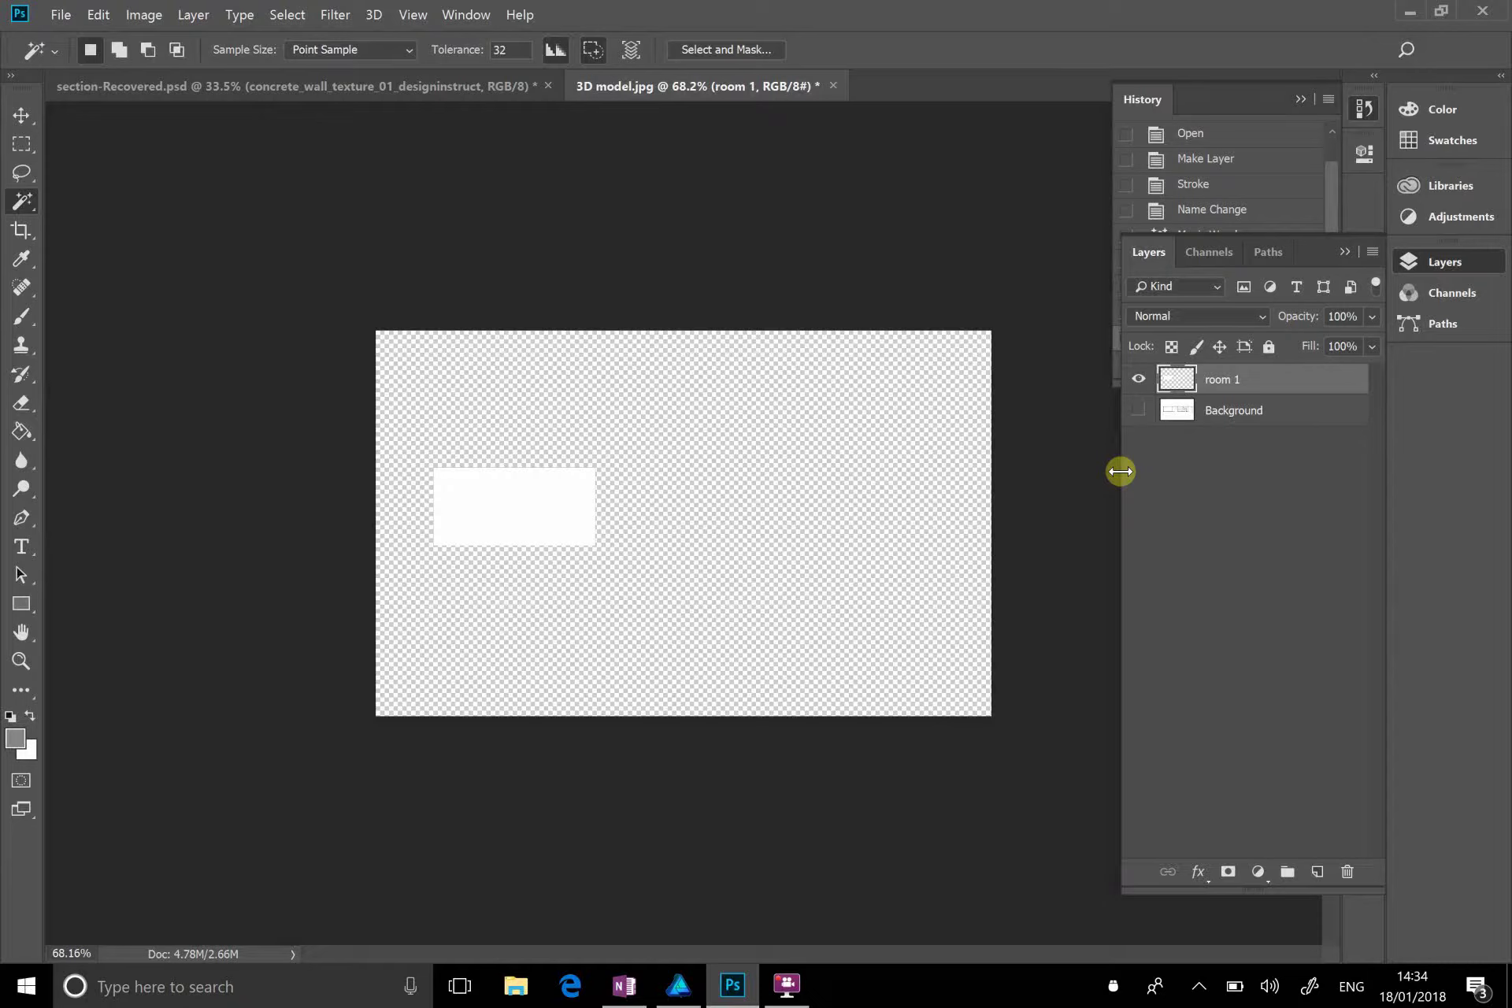
left_click(1144, 410)
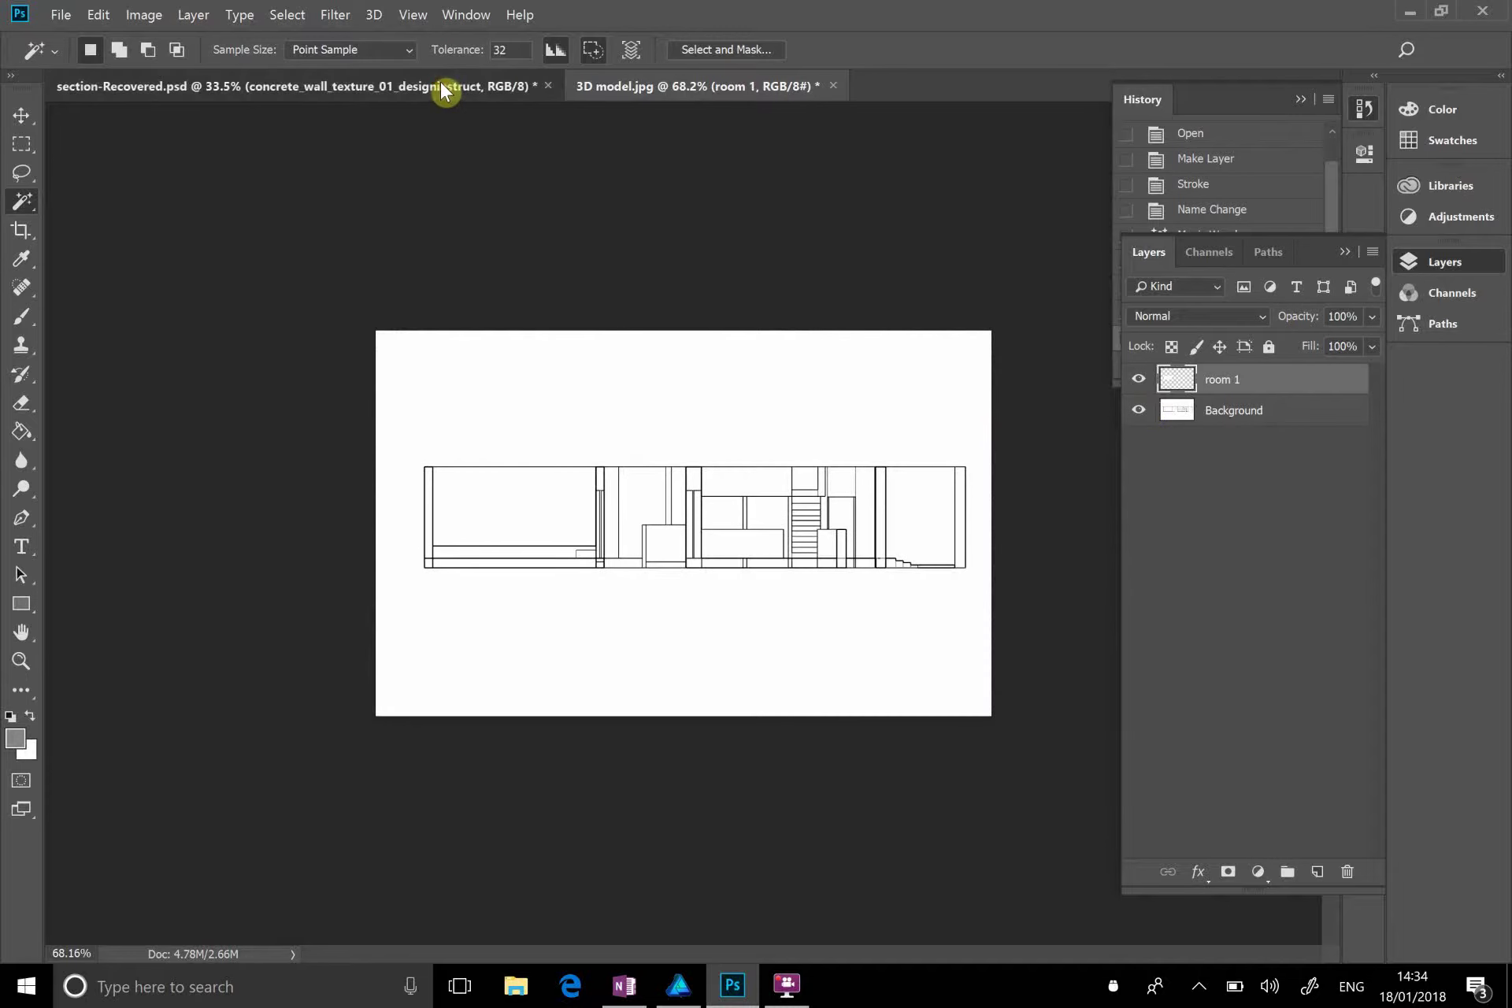
Step: Select ff wall 1 in section-Recovered.psd, then hide the Background layer of 3D model.jpg
left_click(441, 85)
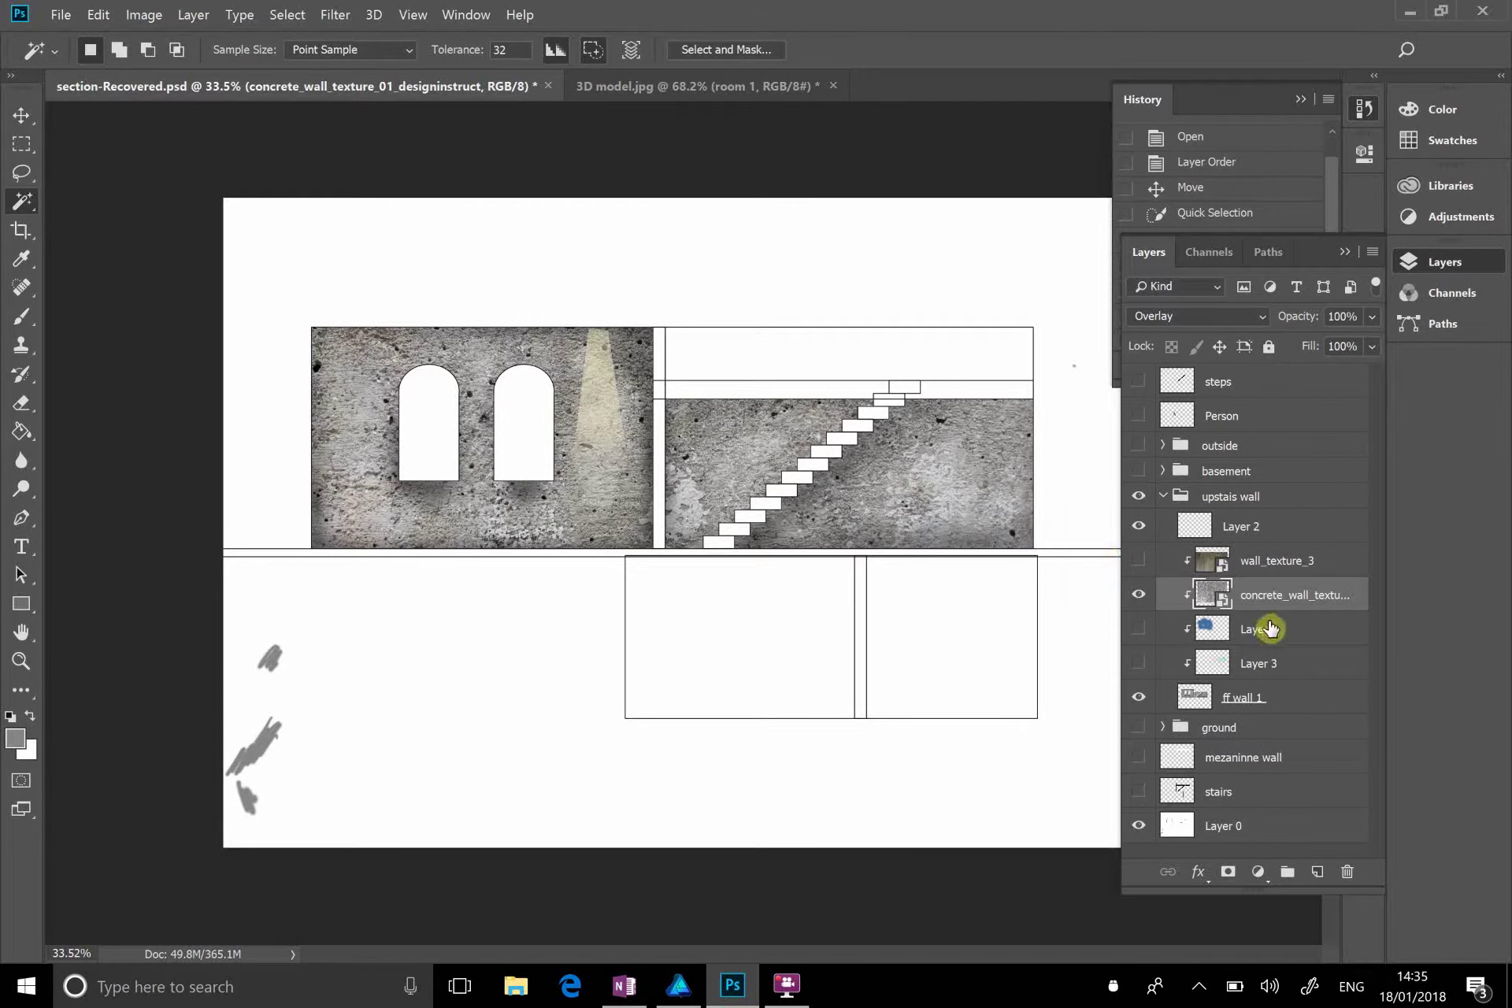
left_click(1302, 709)
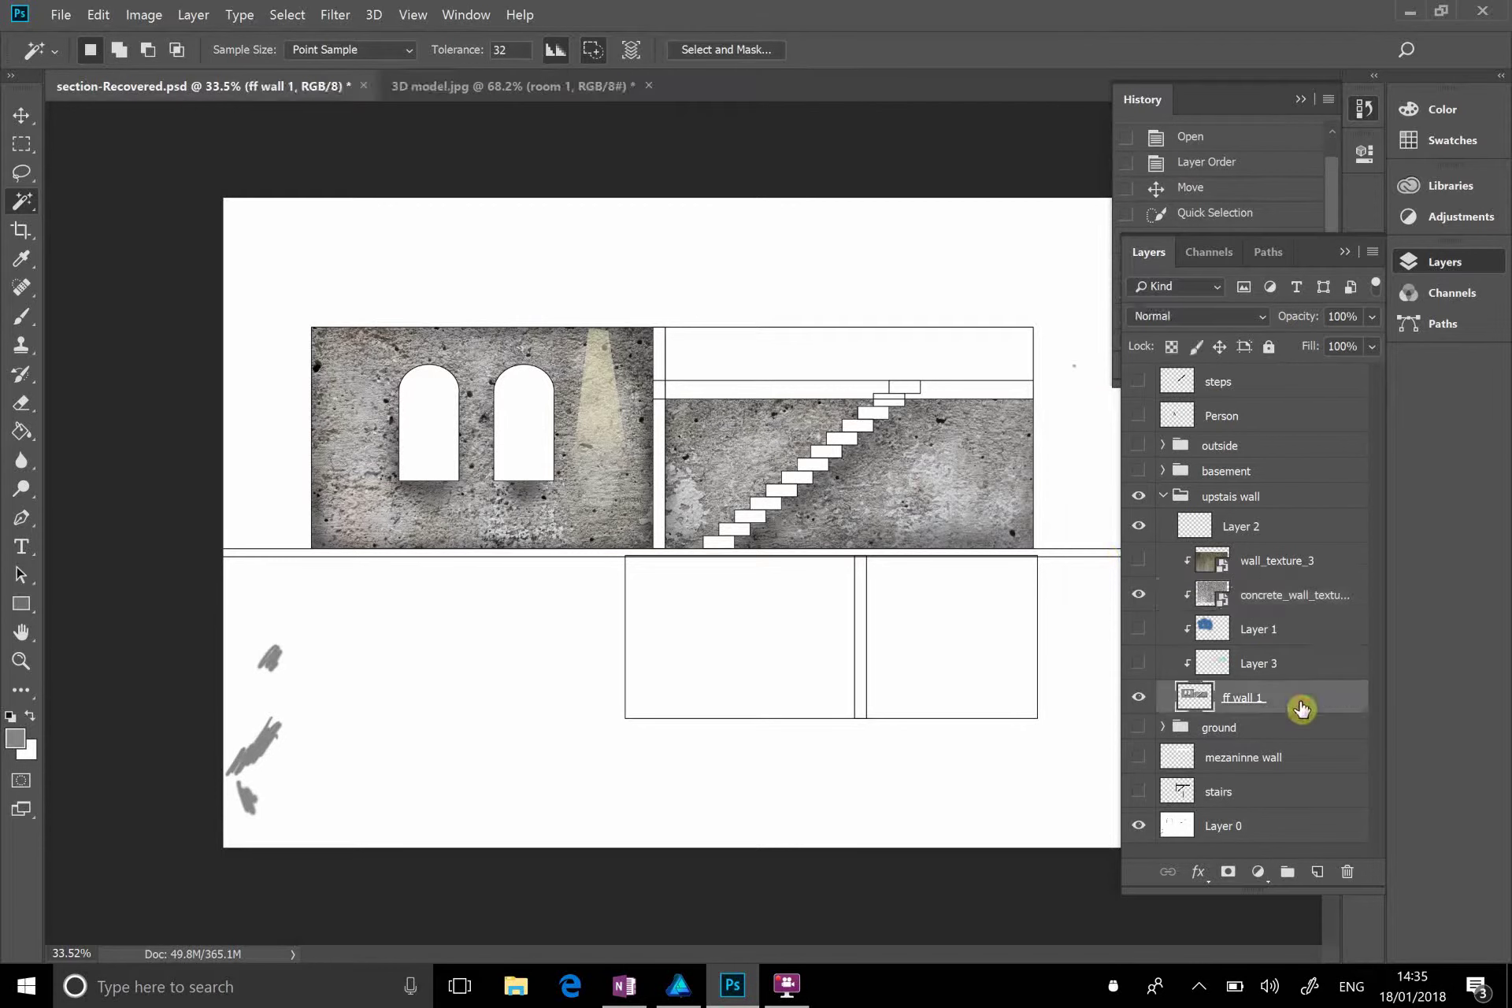
left_click(534, 85)
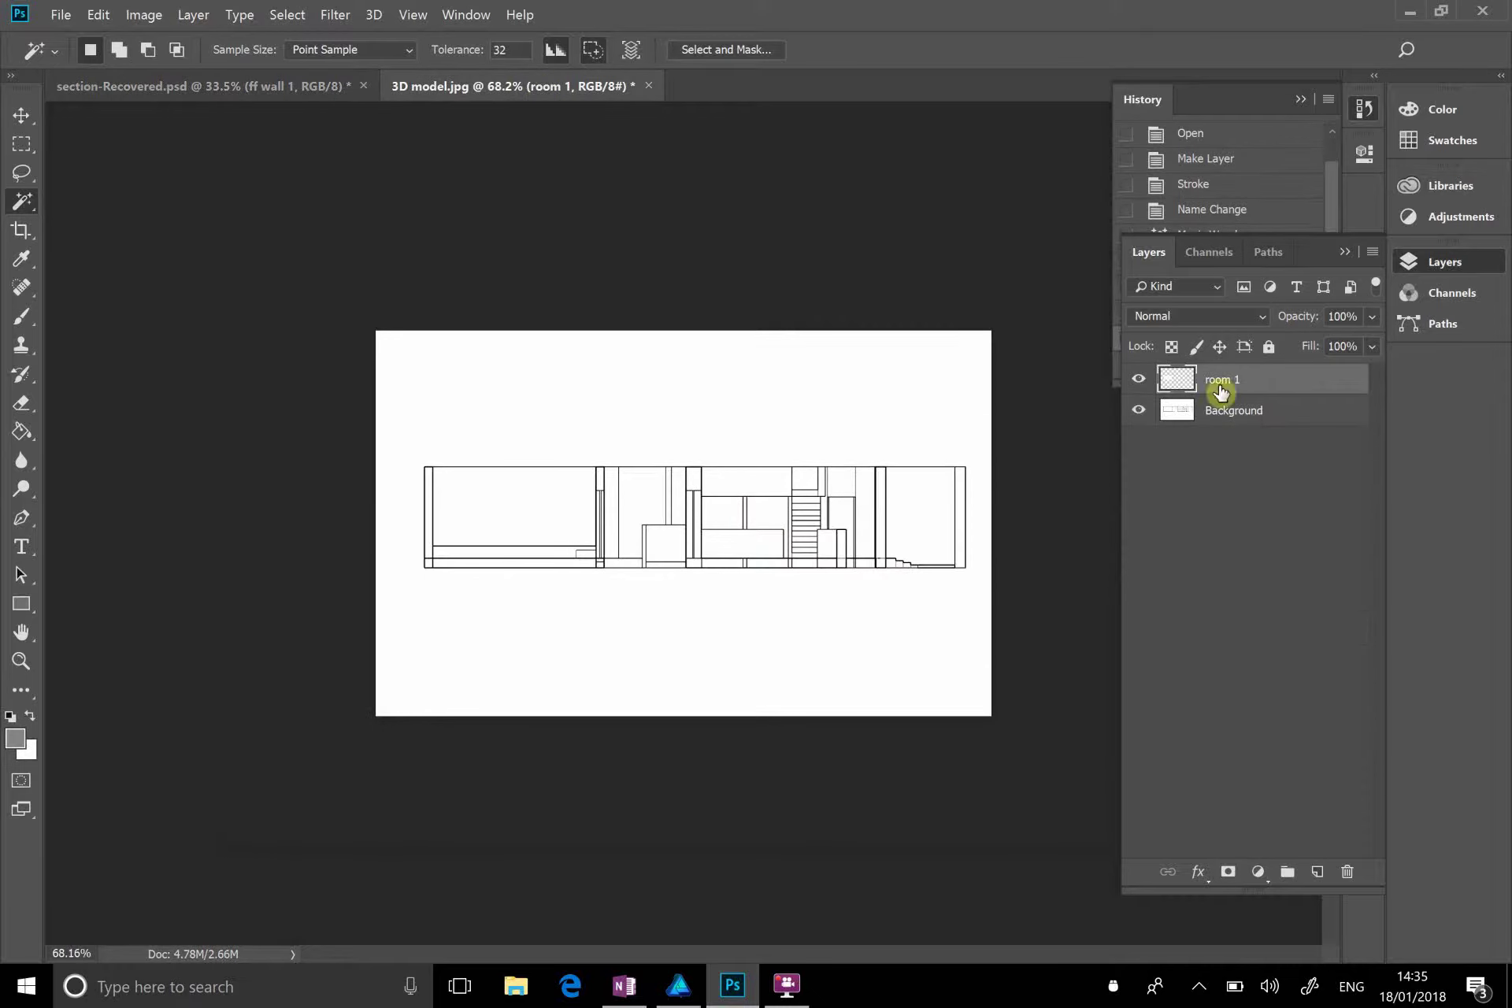
left_click(1139, 411)
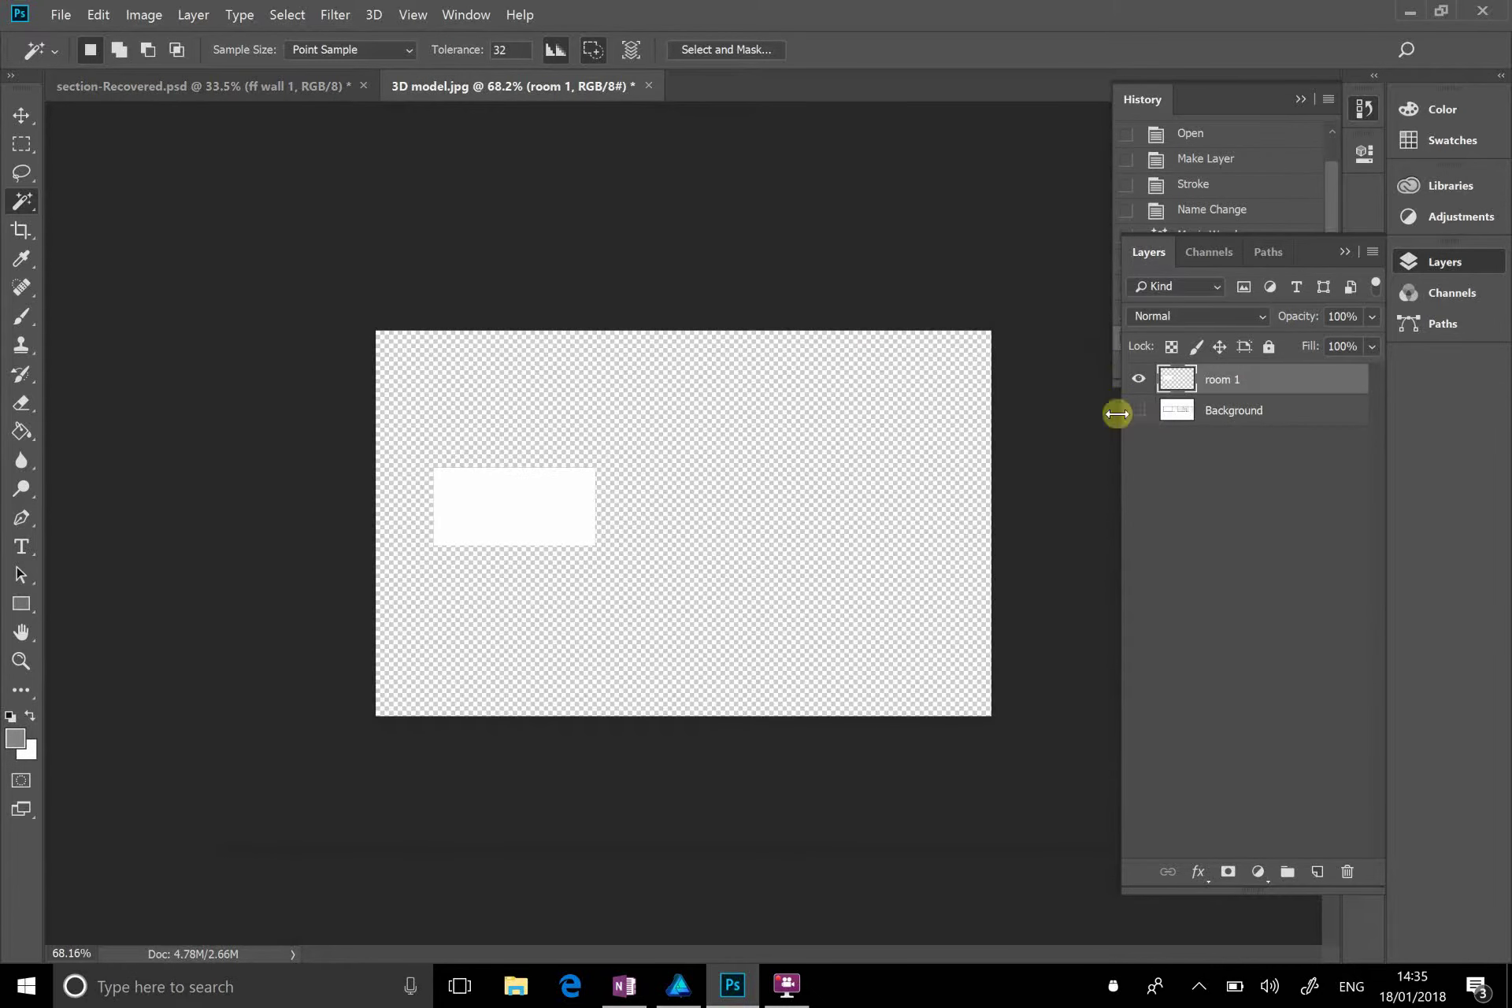
Step: Show the Background again and Magic Wand-select the canvas outside the room 1 rectangle
left_click(1140, 416)
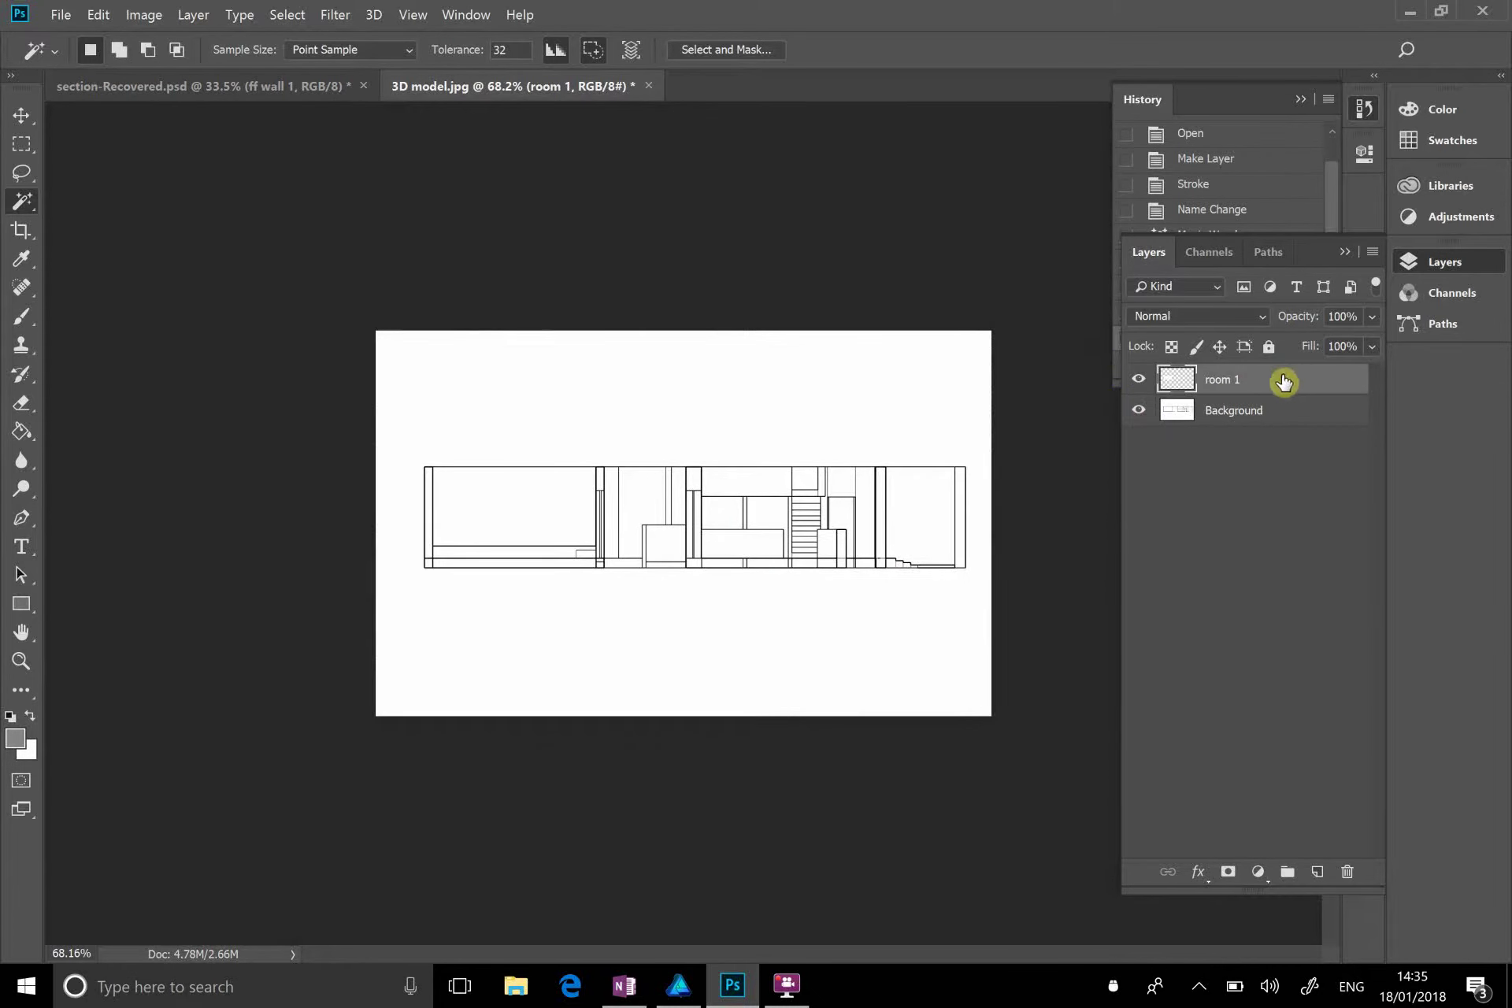
left_click(775, 417)
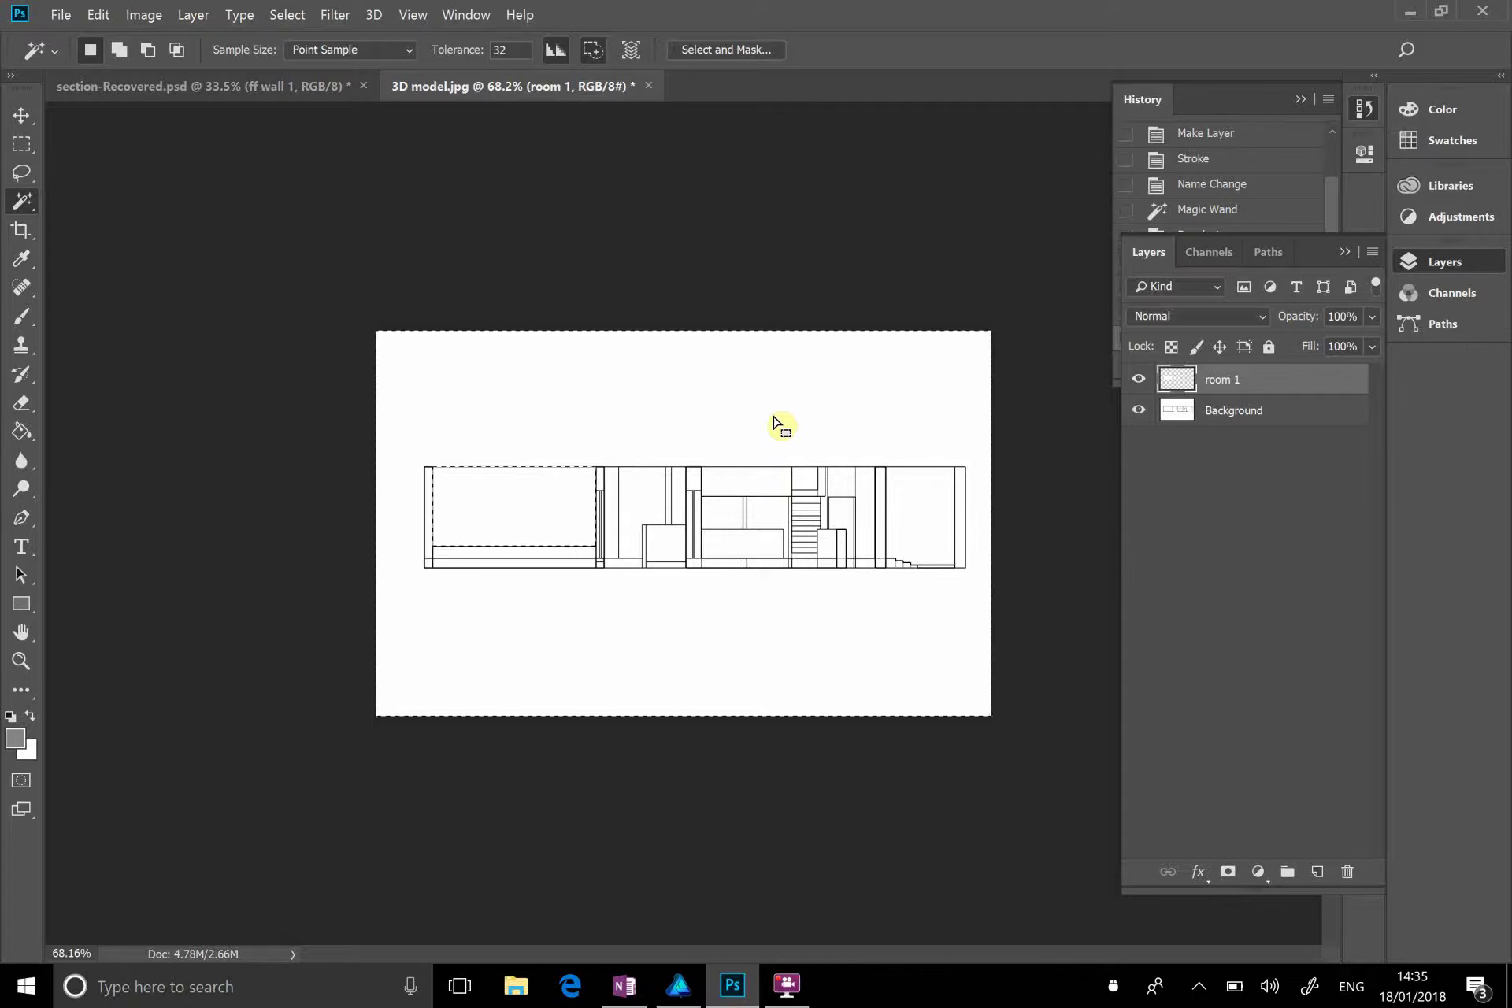
key("b")
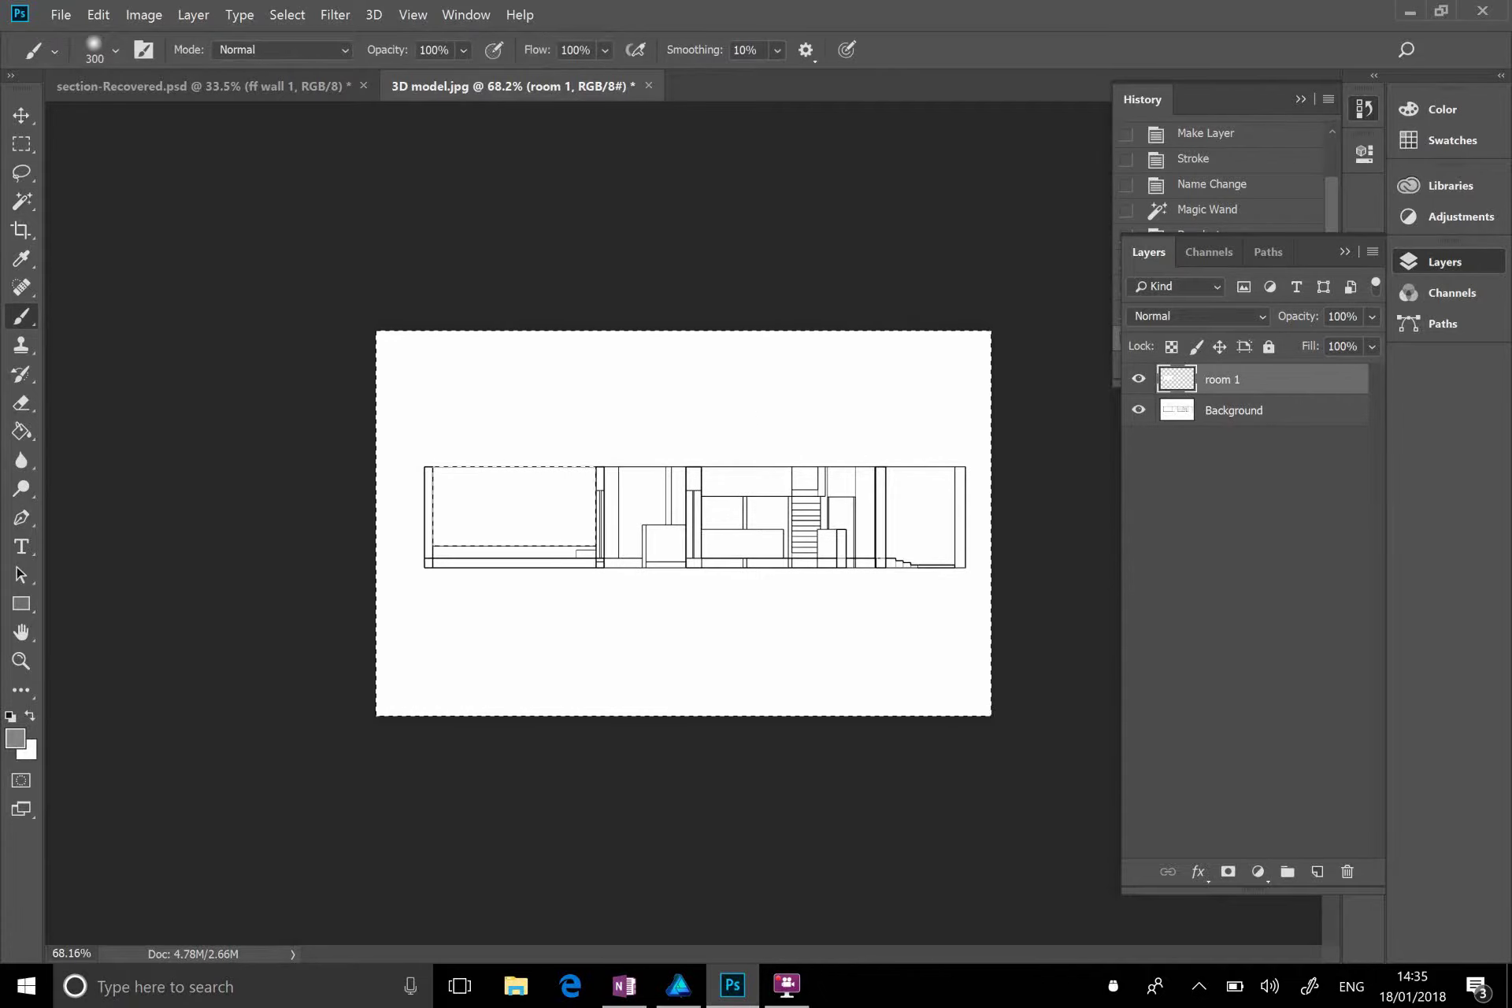
left_click_drag(390, 524, 475, 334)
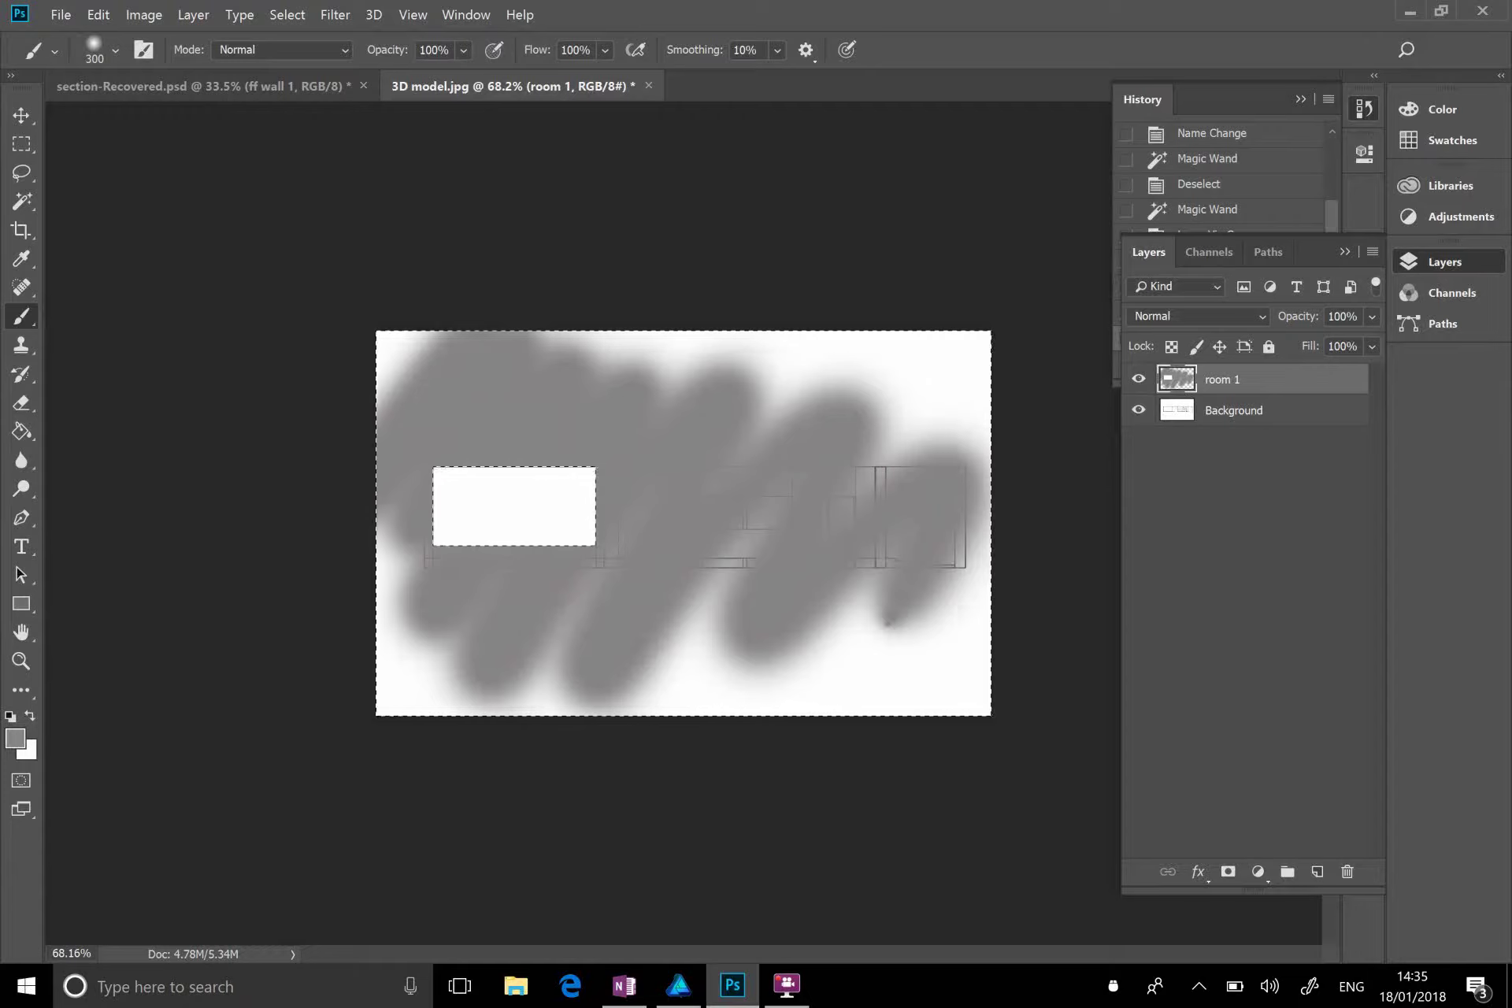
left_click(1270, 98)
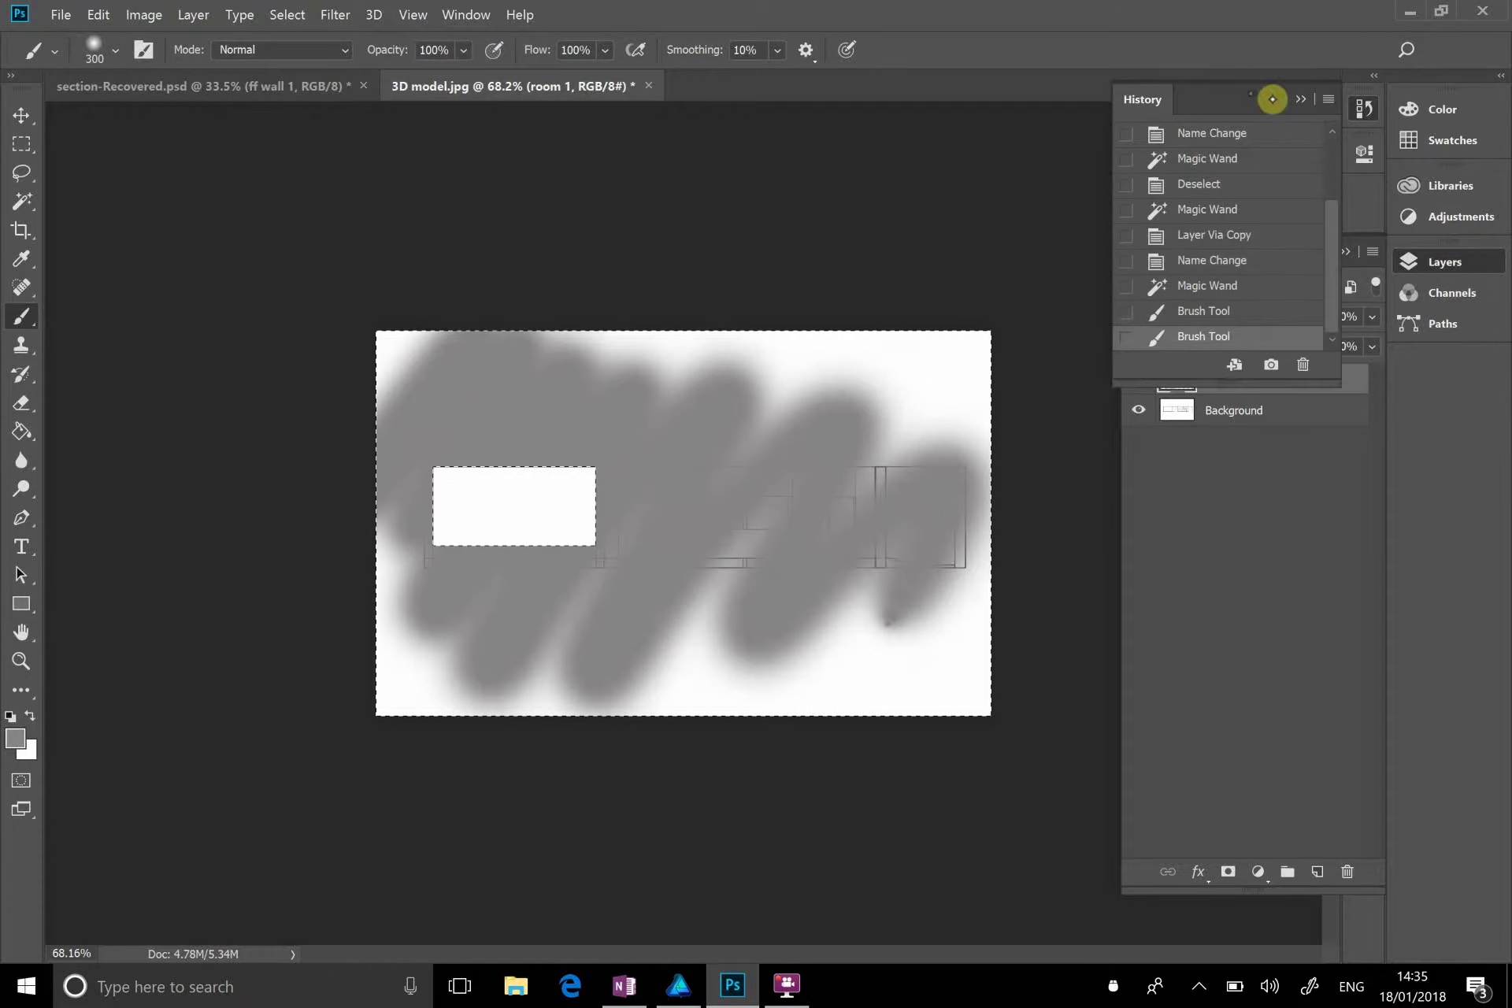
left_click(1229, 288)
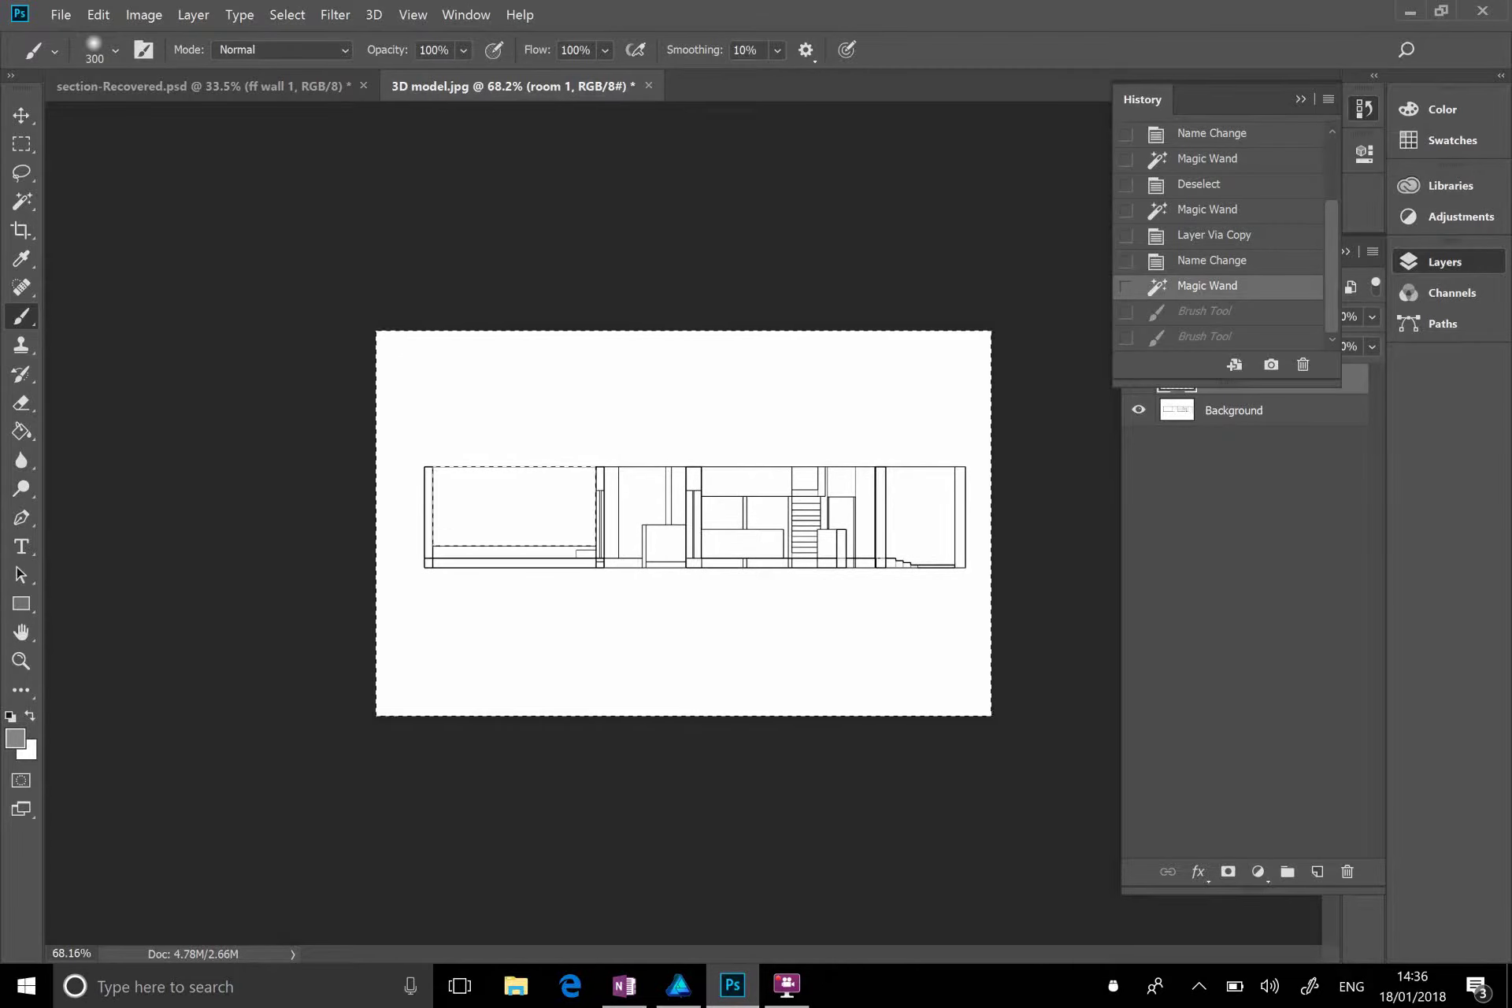
Step: Undo the accidental colour invert, inverse the selection to the room, and brush it solid grey
key("ctrl+i")
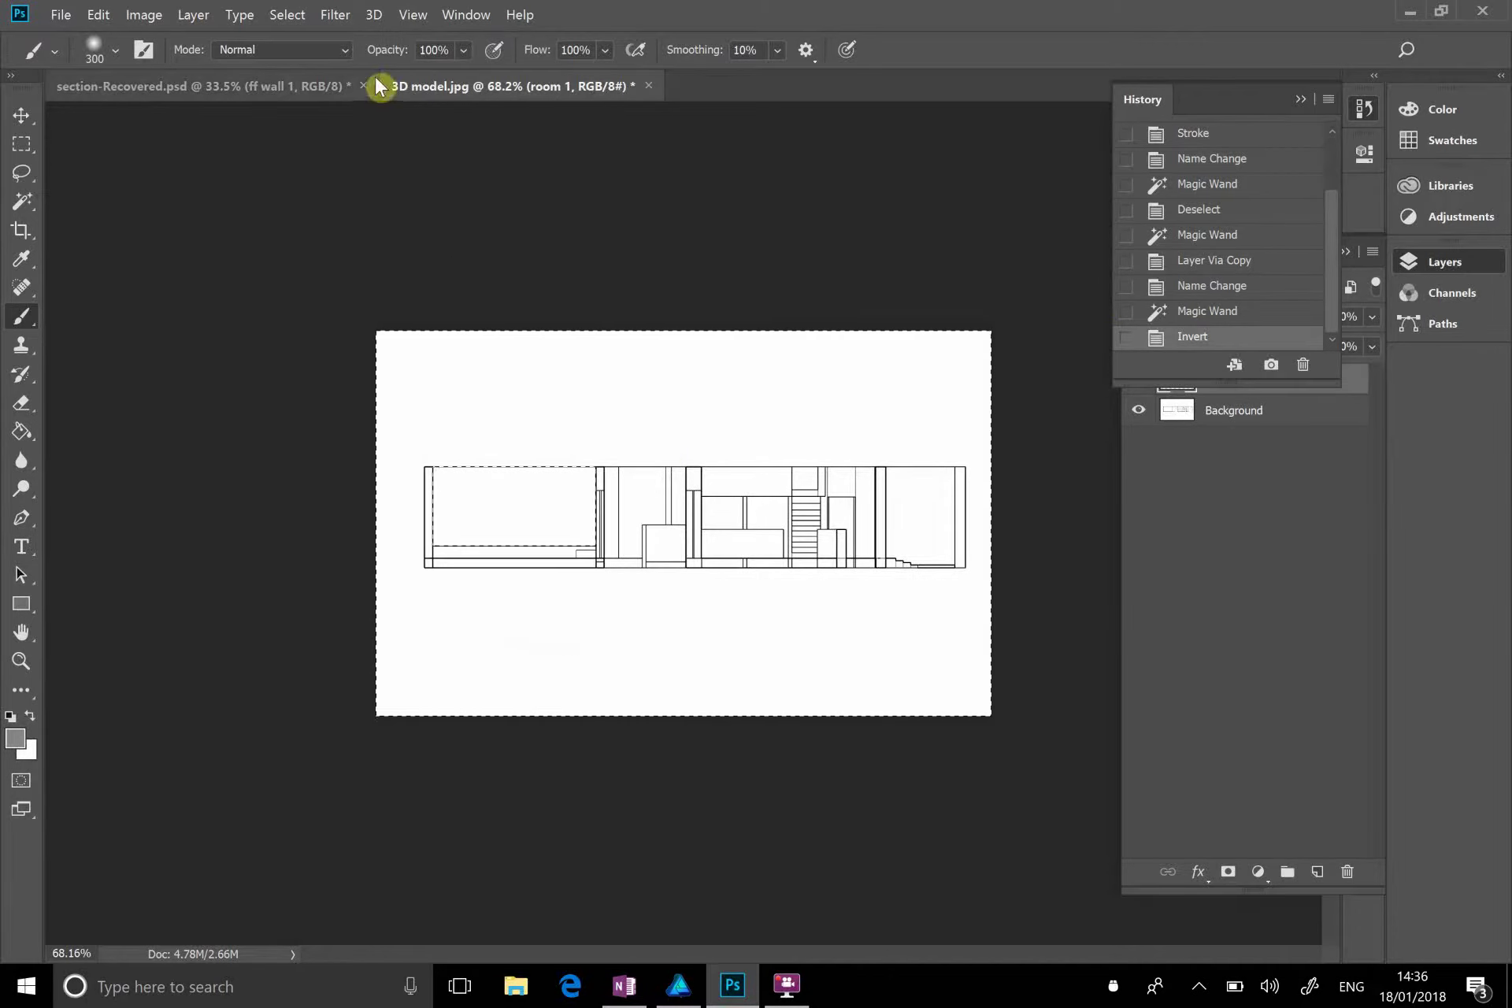
left_click(1202, 314)
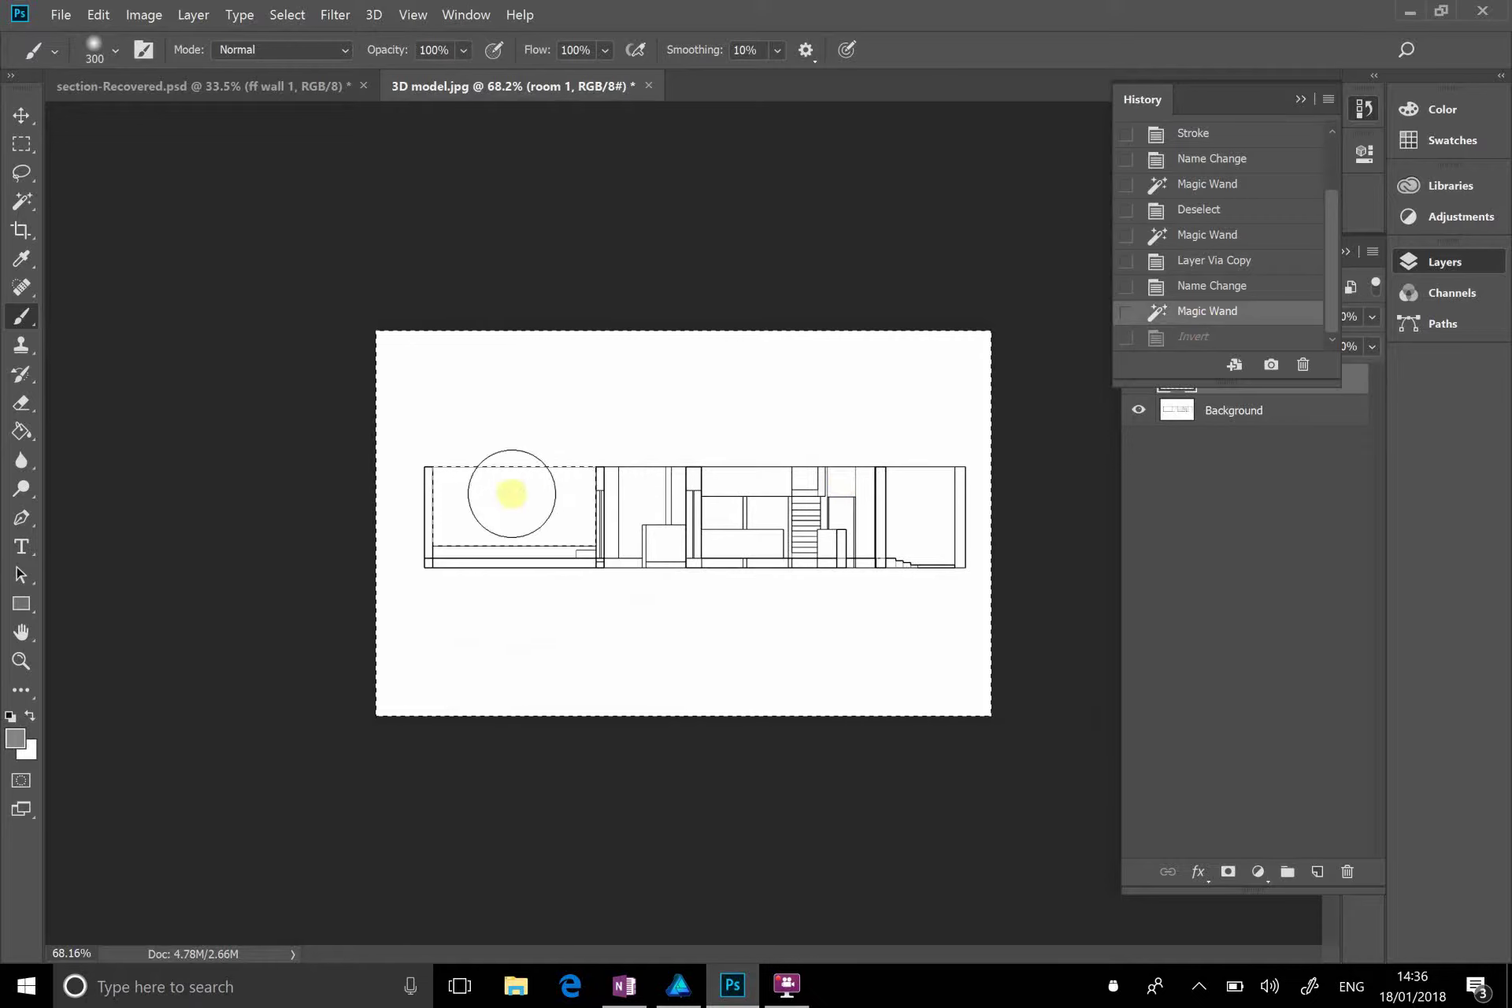
left_click(290, 14)
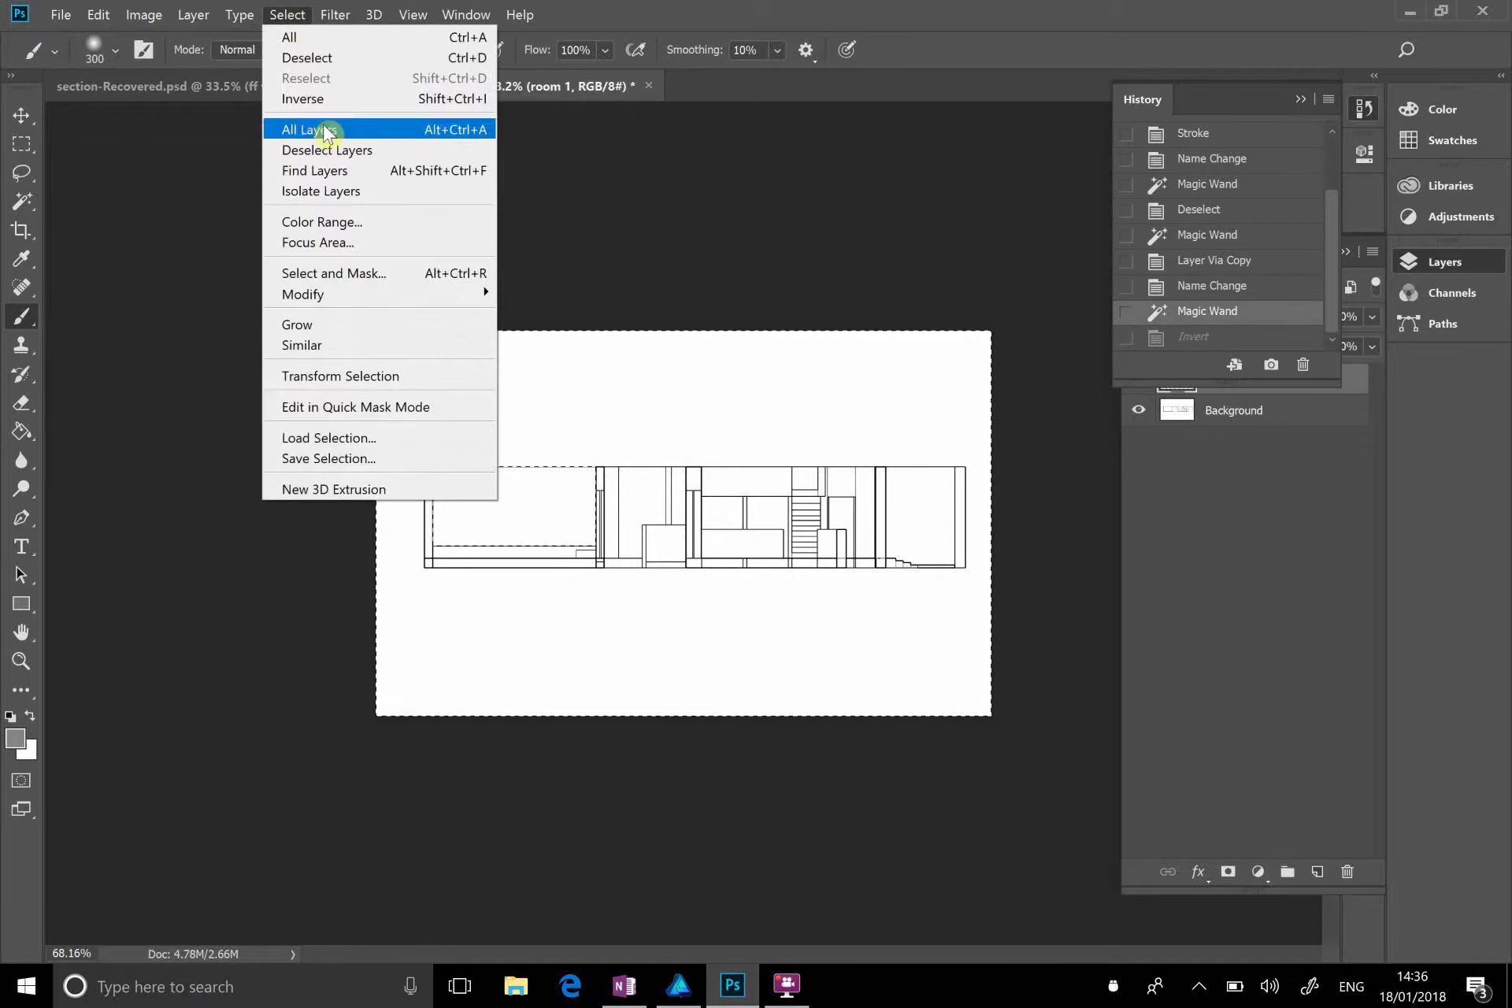
left_click(385, 101)
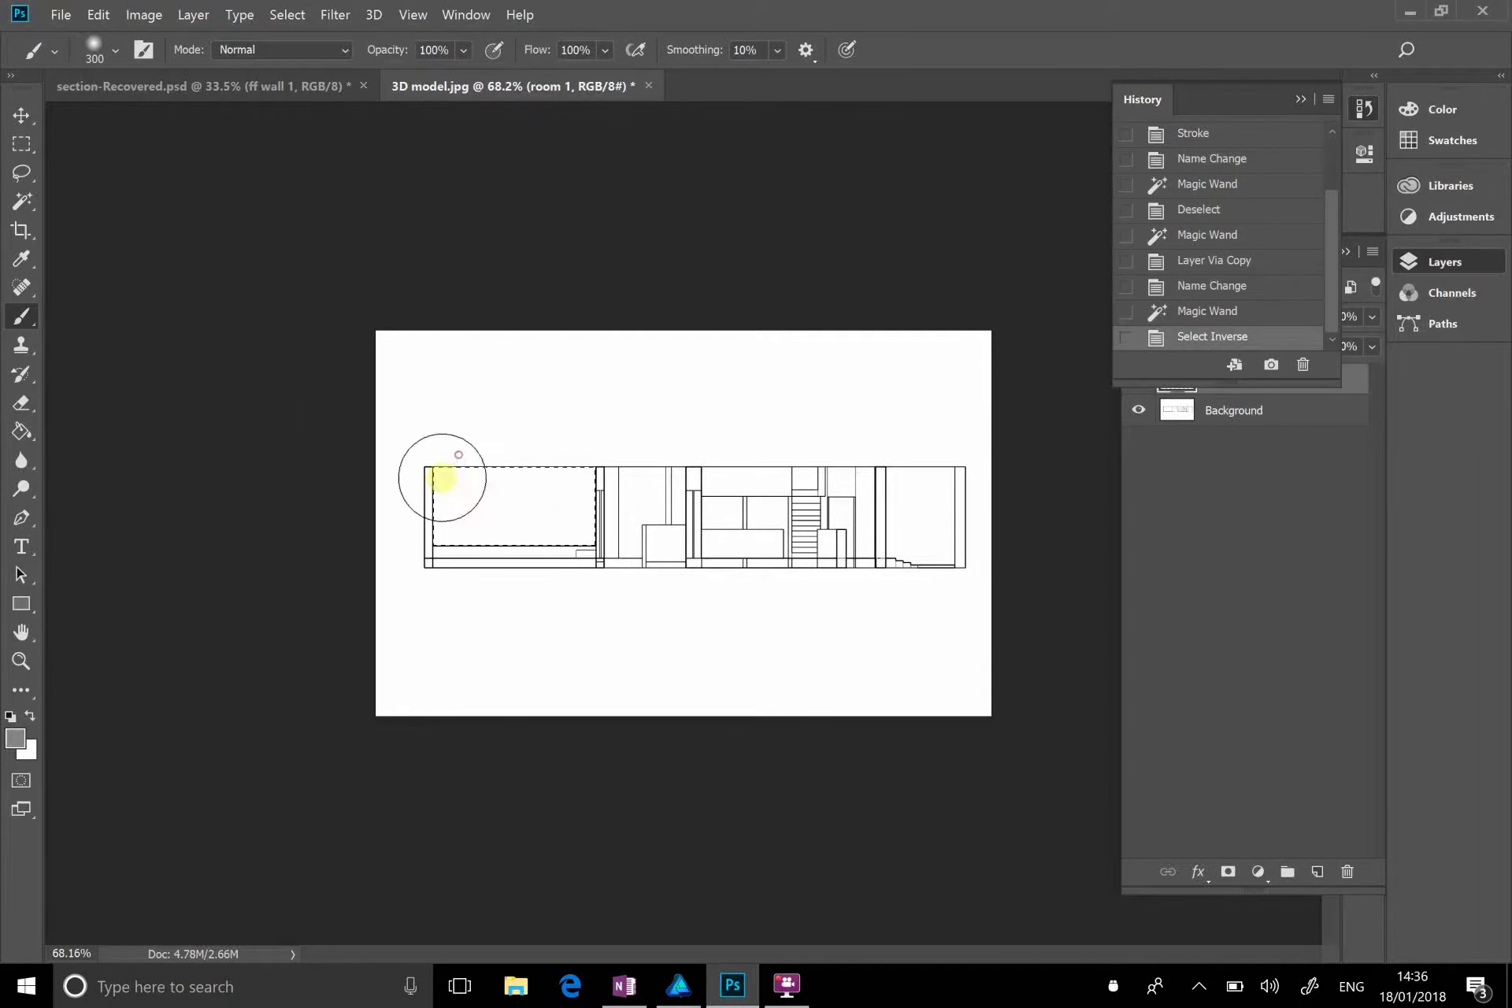
mouse_move(568, 458)
left_mouse_down()
mouse_move(570, 516)
mouse_move(617, 496)
left_mouse_up()
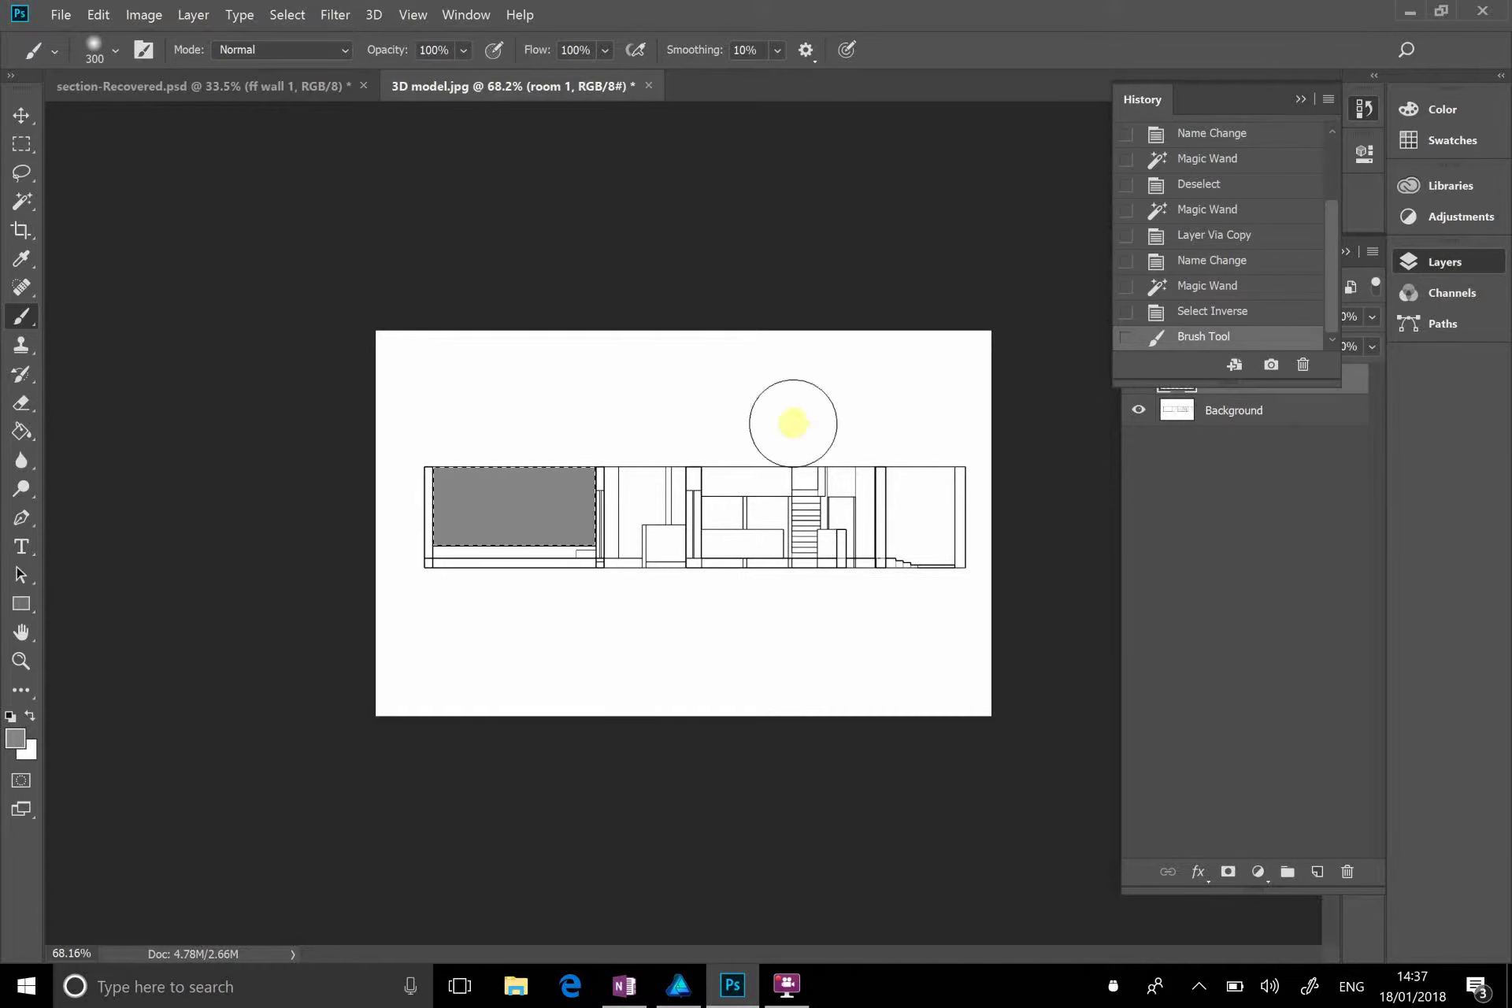
Step: Hide the Background layer and select room 1, leaving its grey rectangle over transparency
left_click(1301, 100)
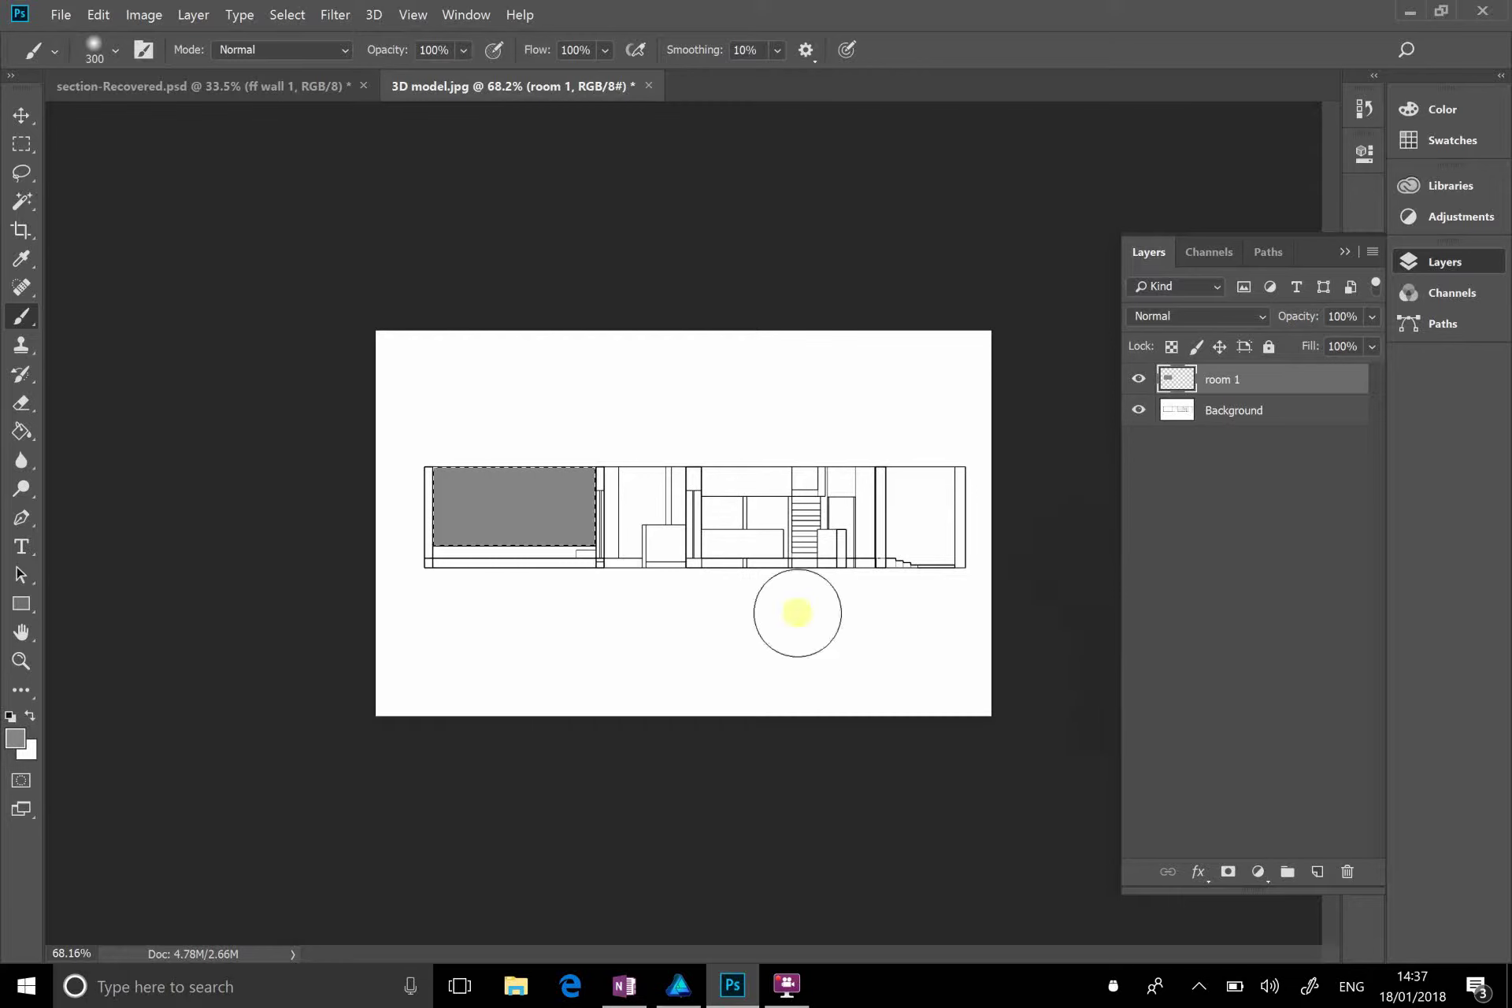
left_click(1364, 111)
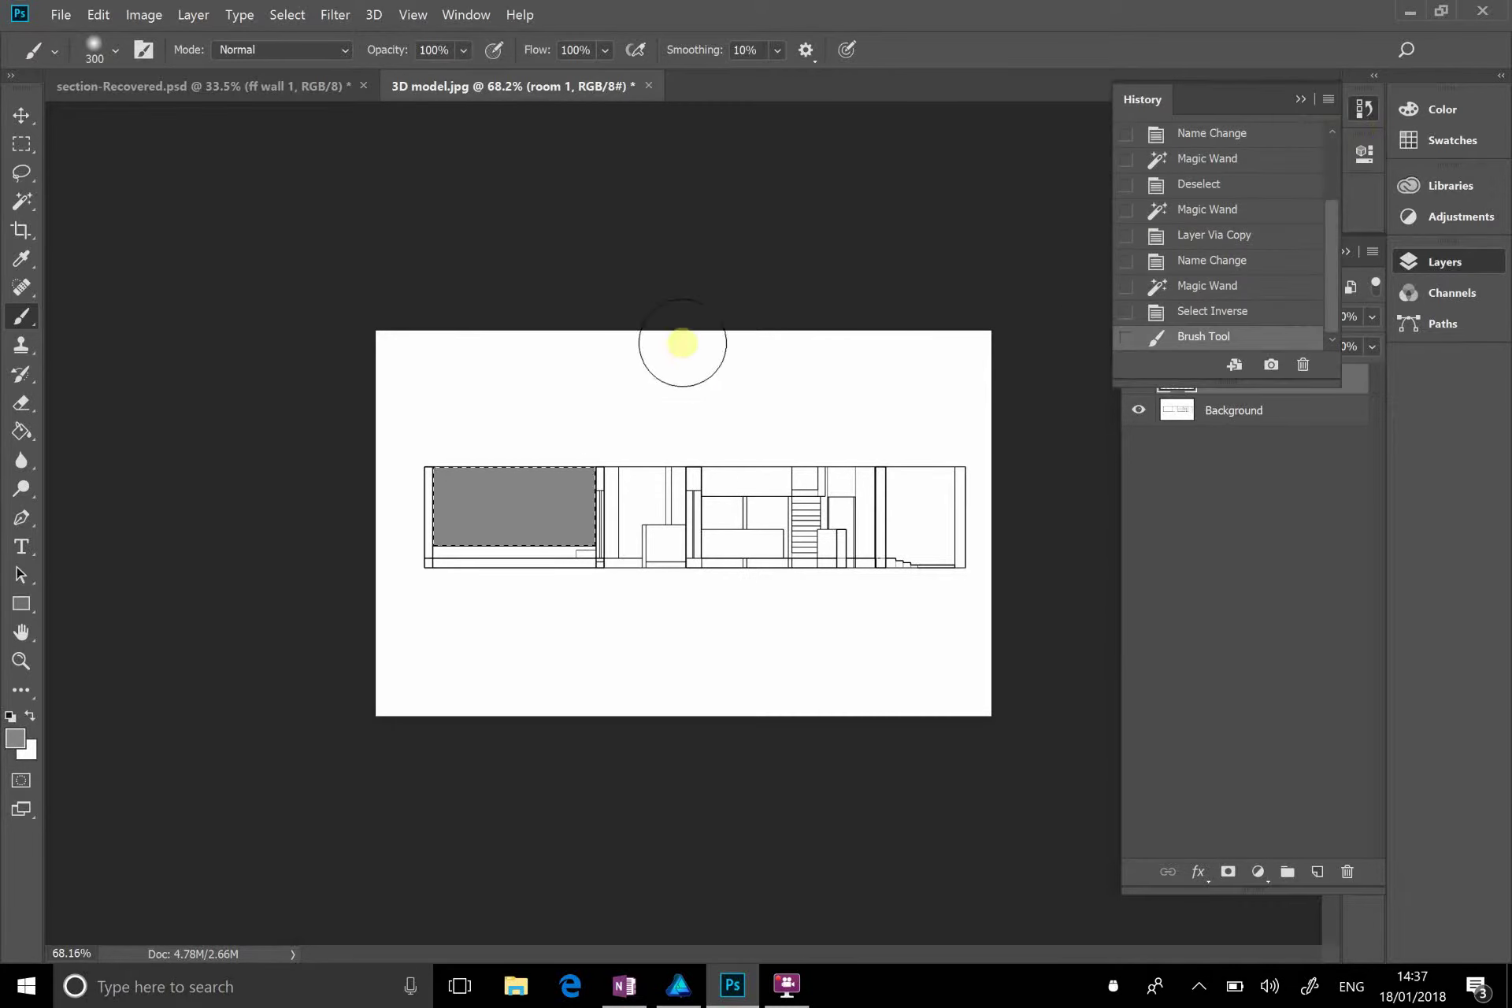
left_click(1208, 446)
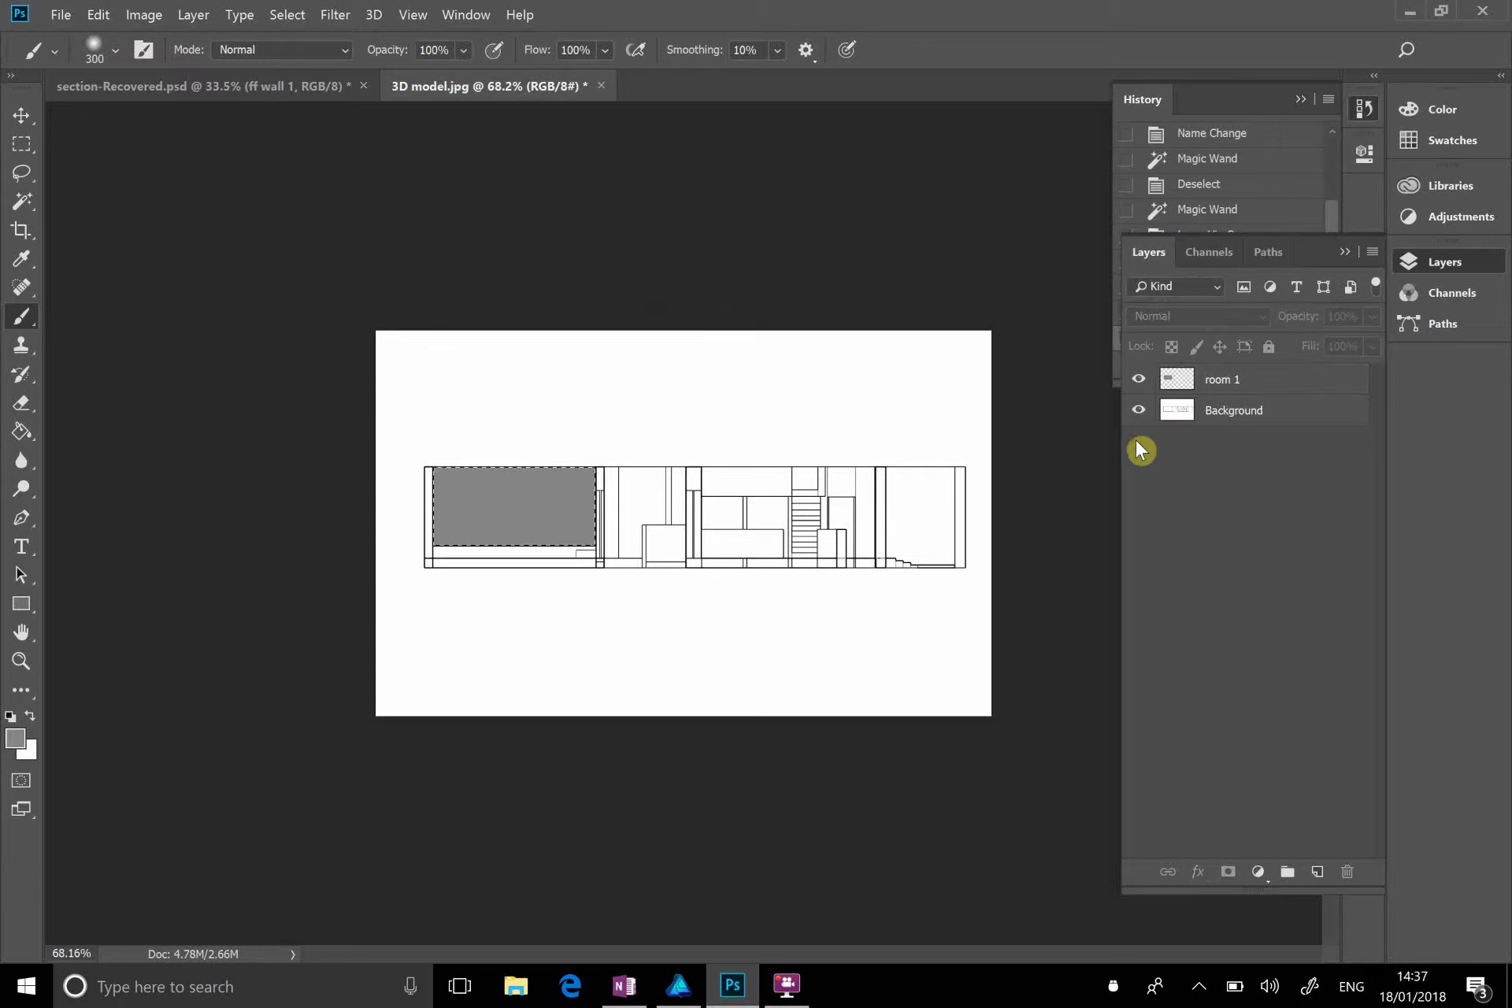
left_click(1143, 411)
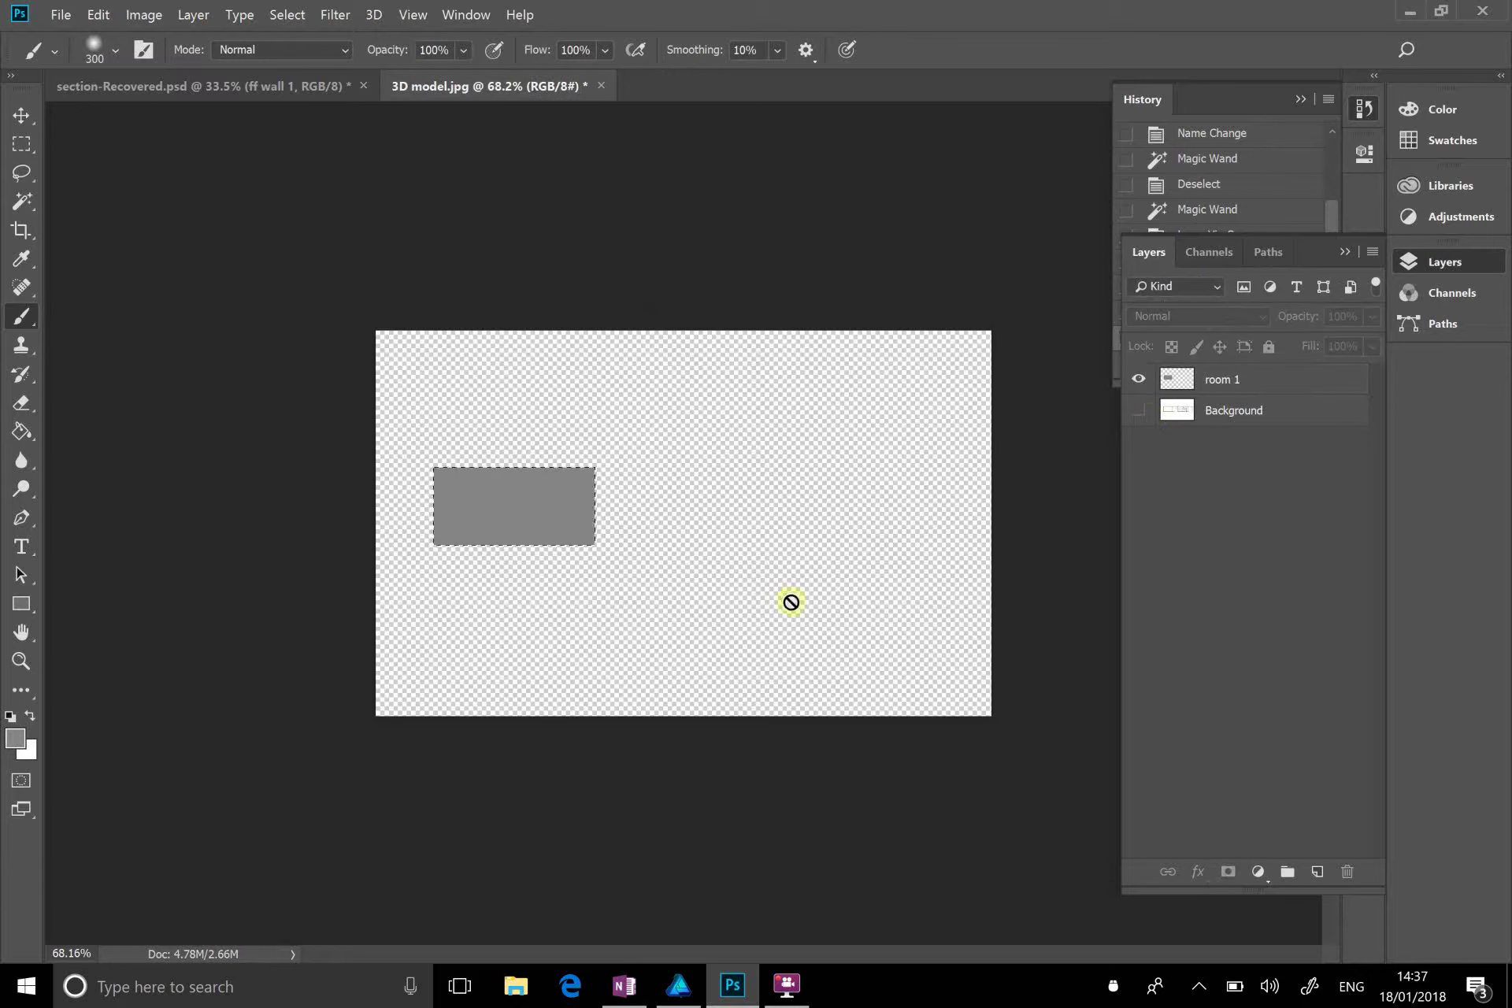
left_click(1250, 386)
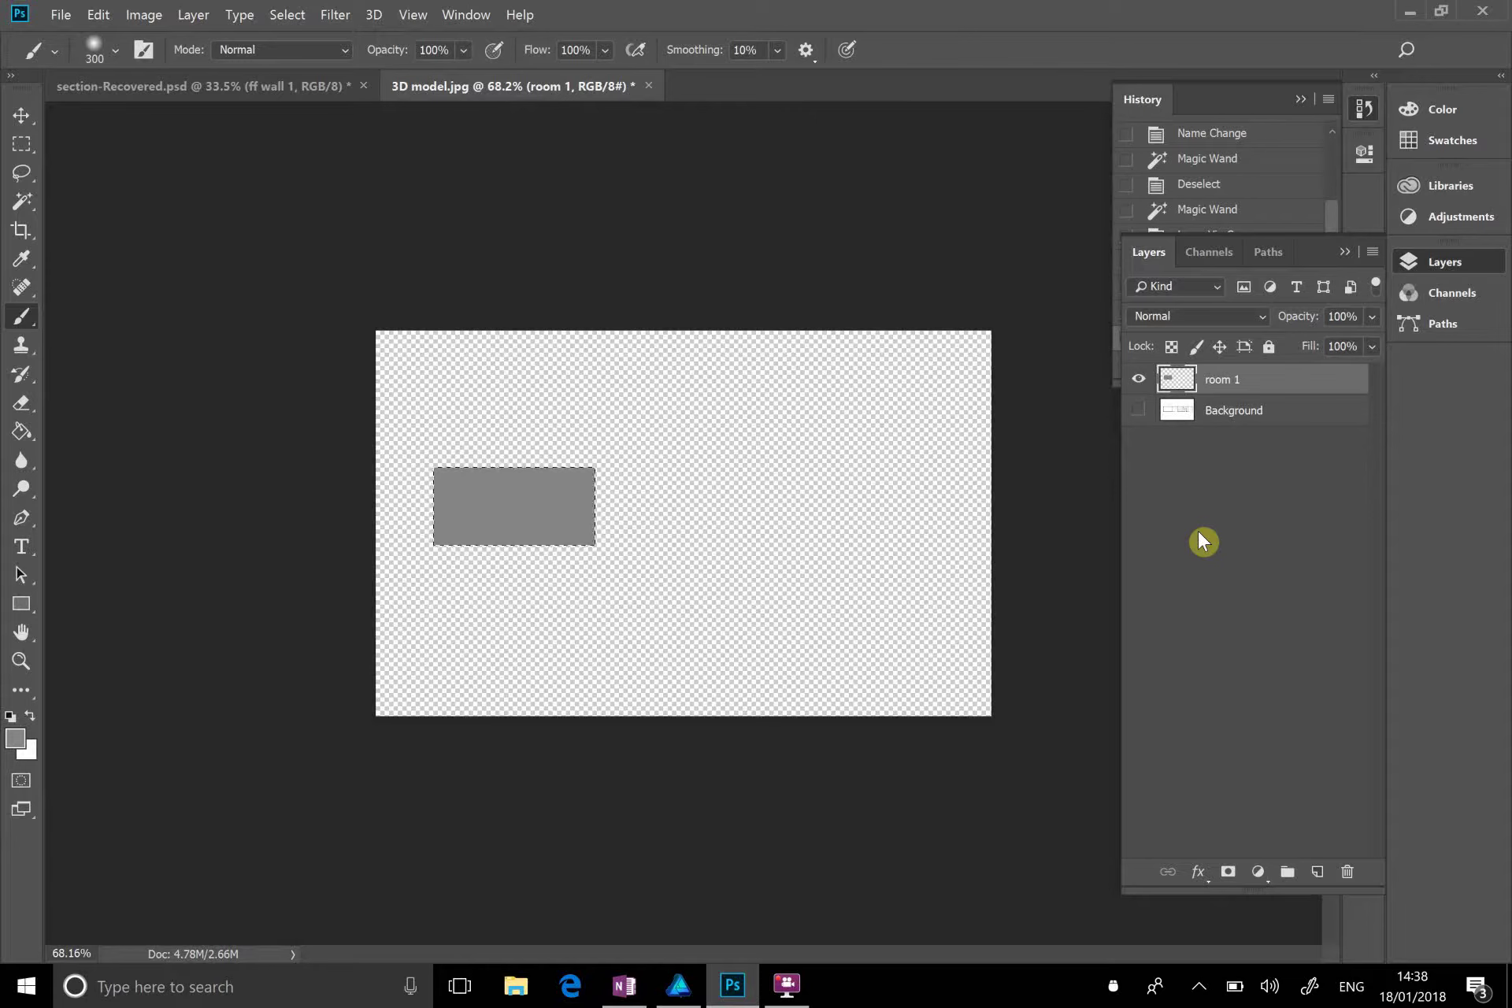
Step: Go from OneNote's Class Notebook tools to Office 365 online in Edge
left_click(567, 986)
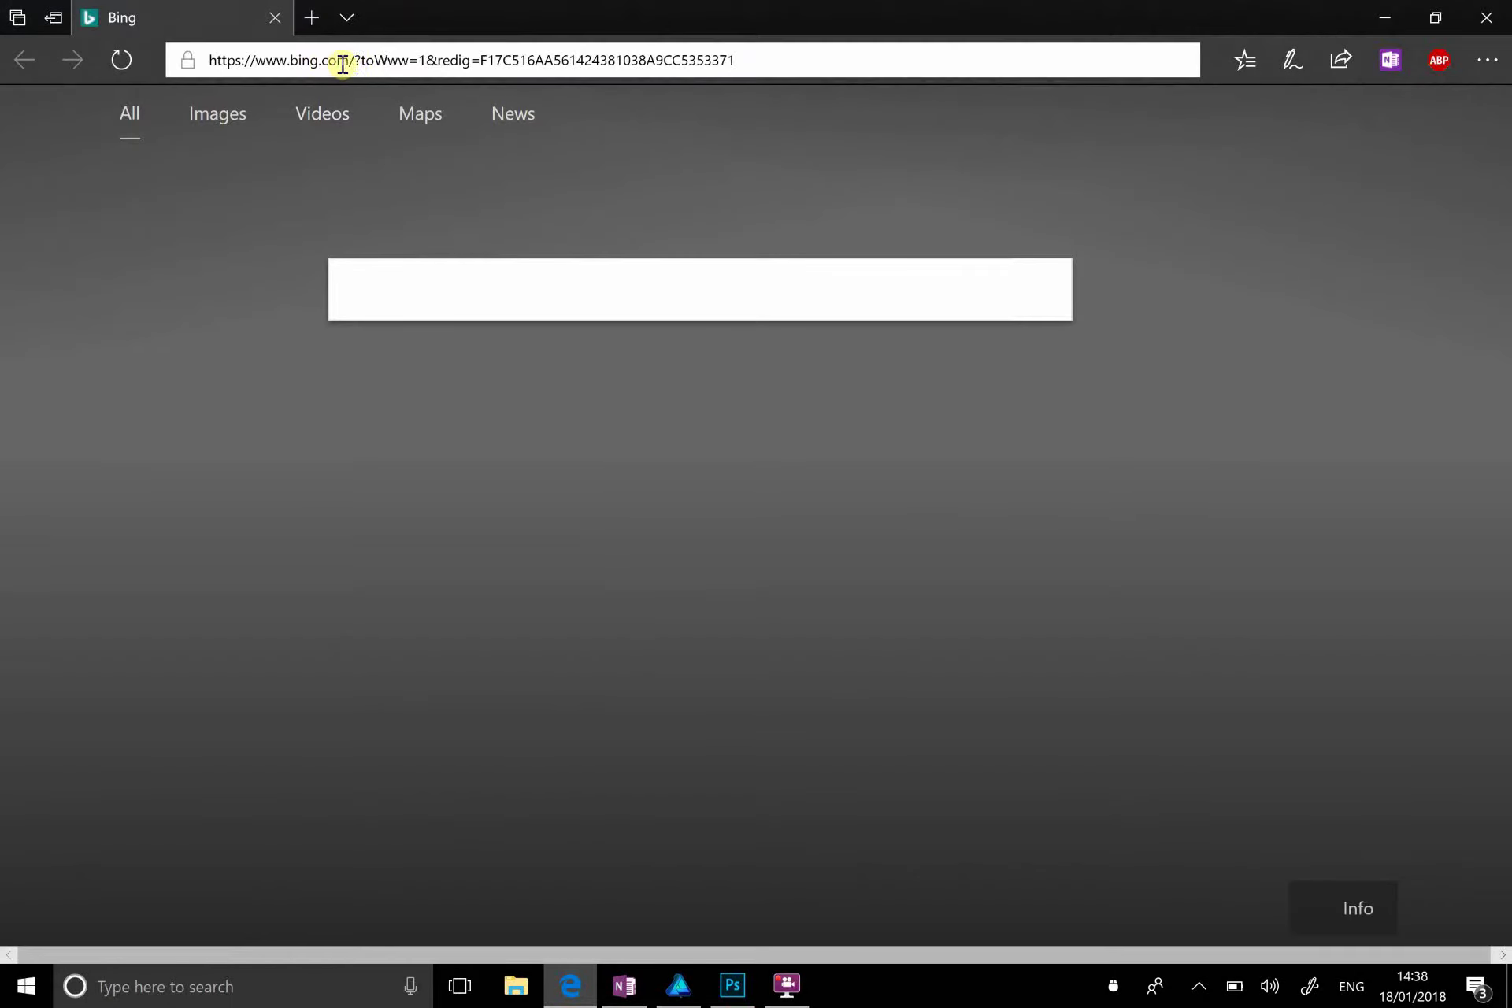
left_click(628, 989)
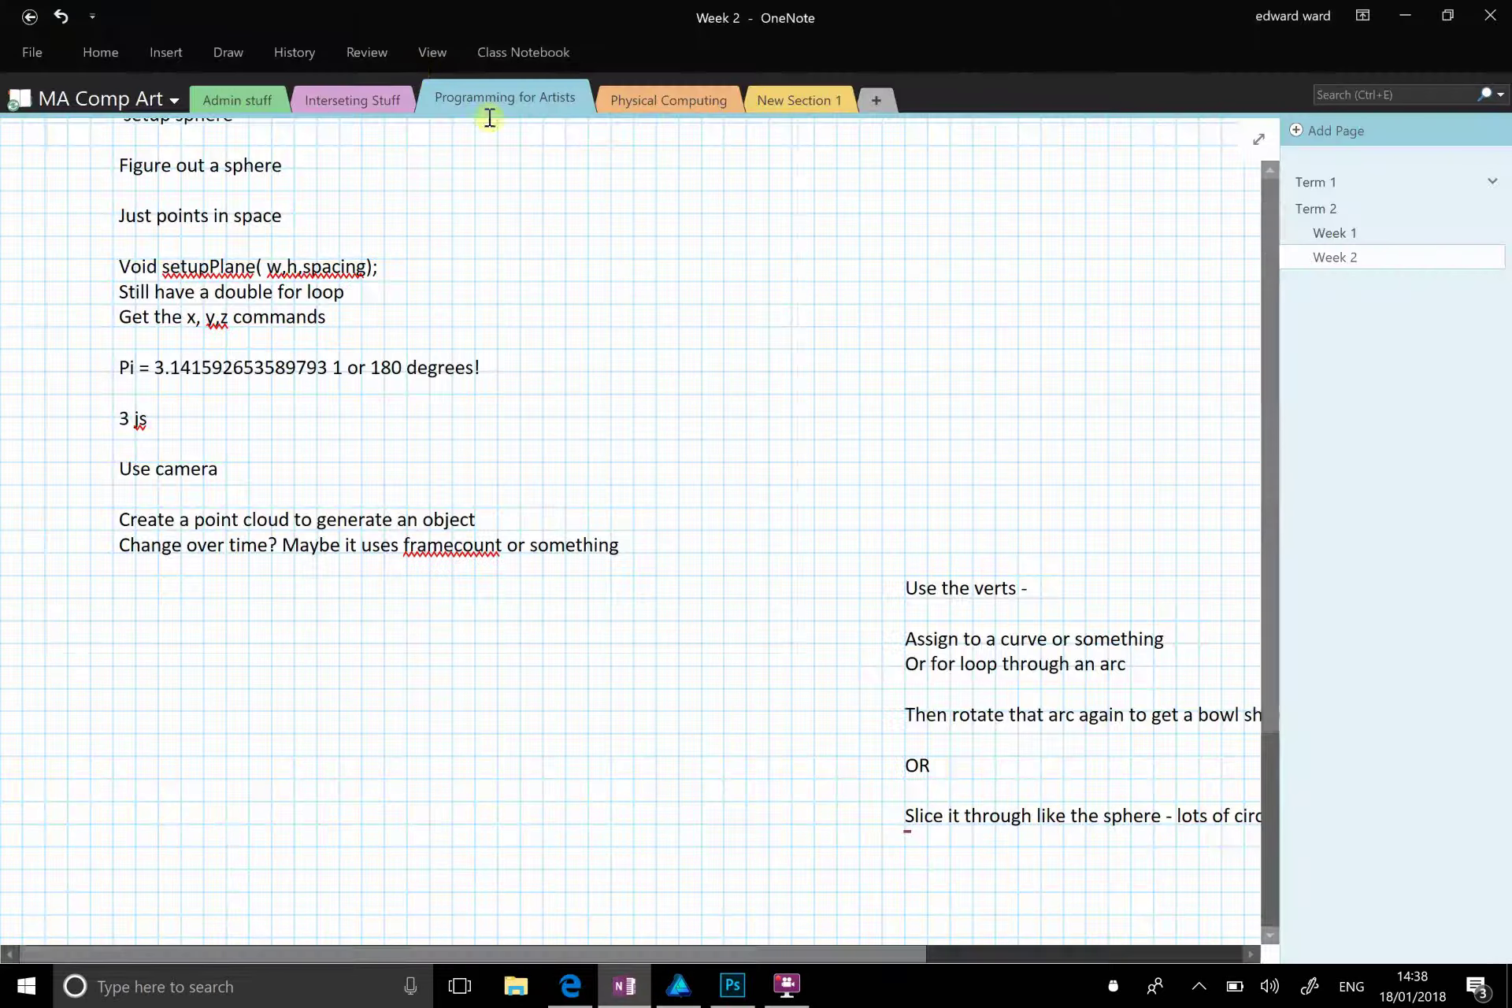
left_click(494, 52)
left_click(626, 111)
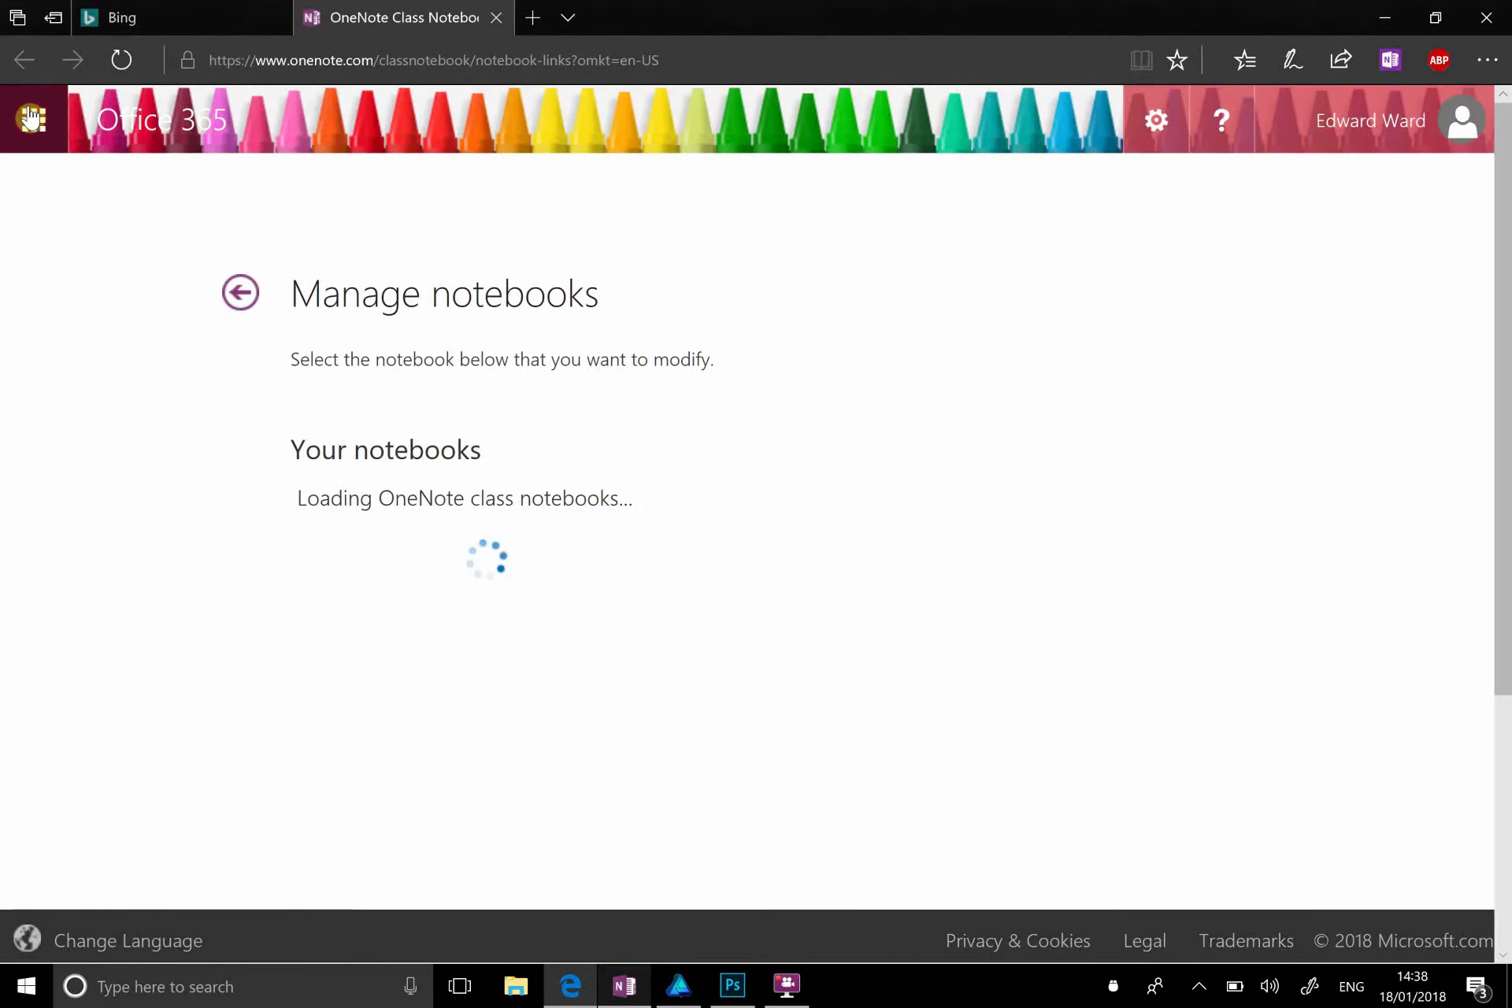
Step: Open the OneDrive Files page from the app launcher and start a blank tab
left_click(33, 120)
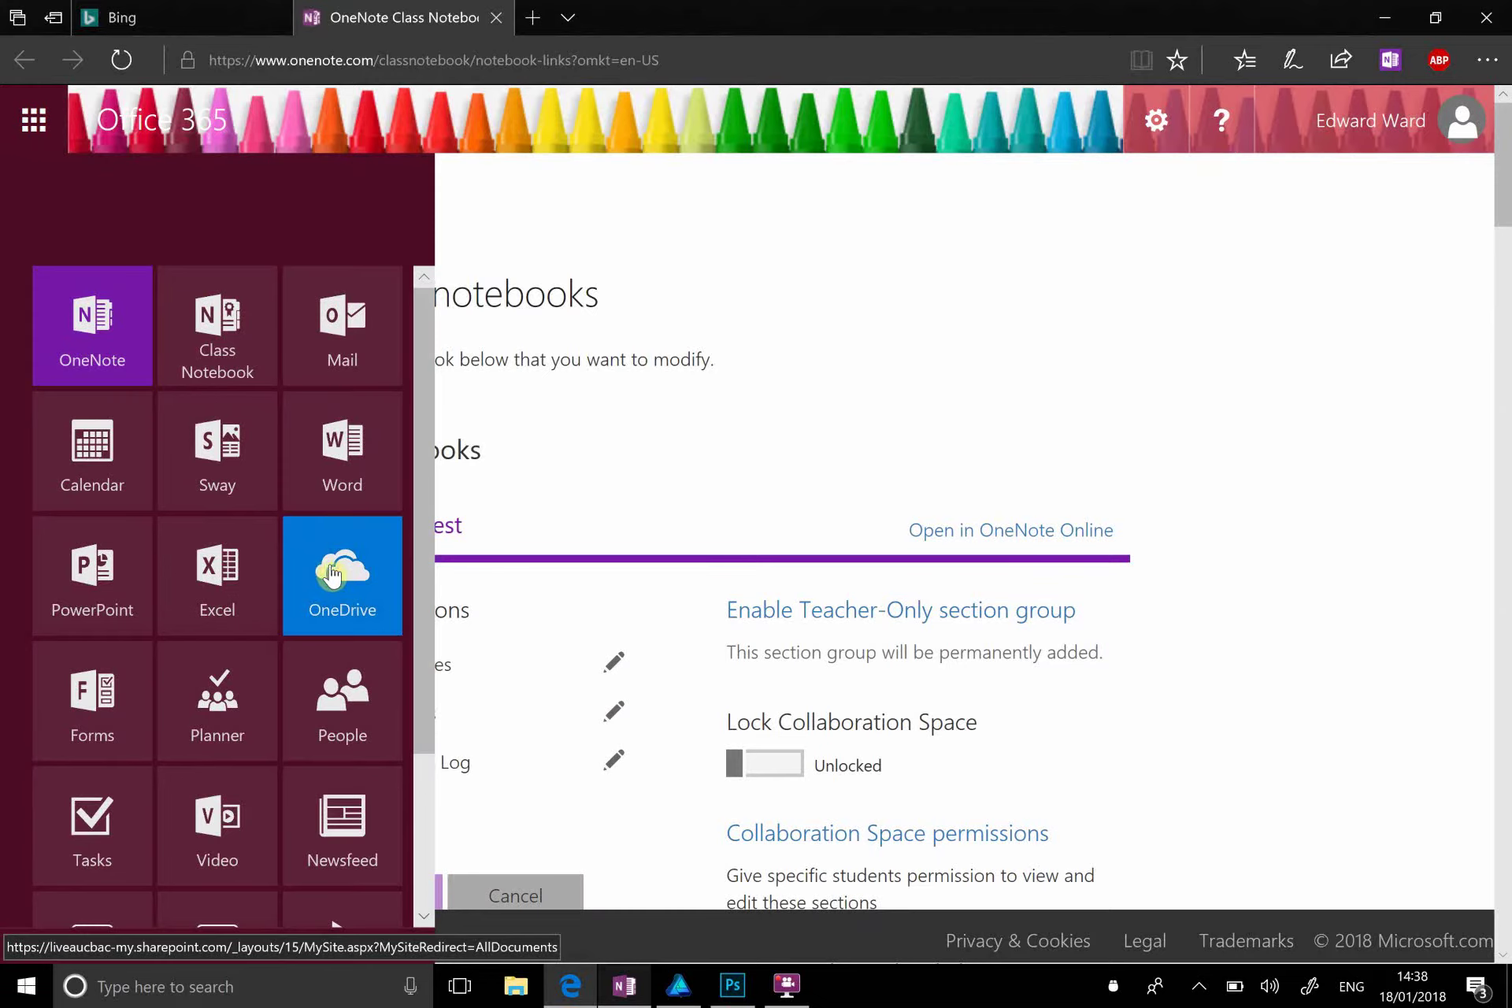
left_click(331, 575)
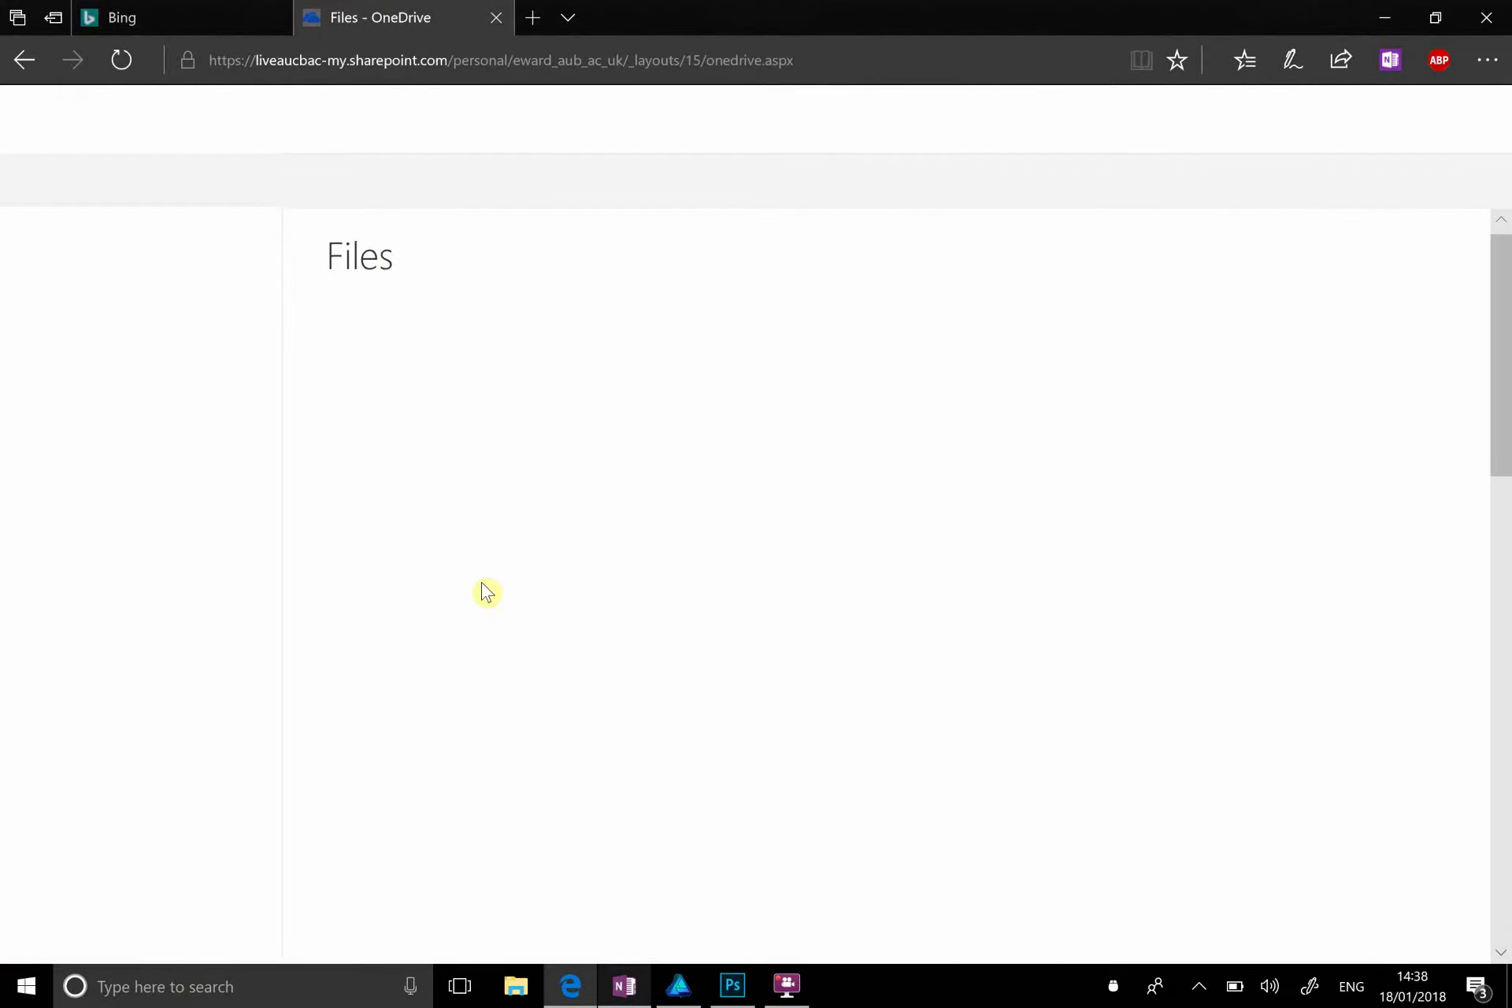
scroll(483, 593, "down", 1)
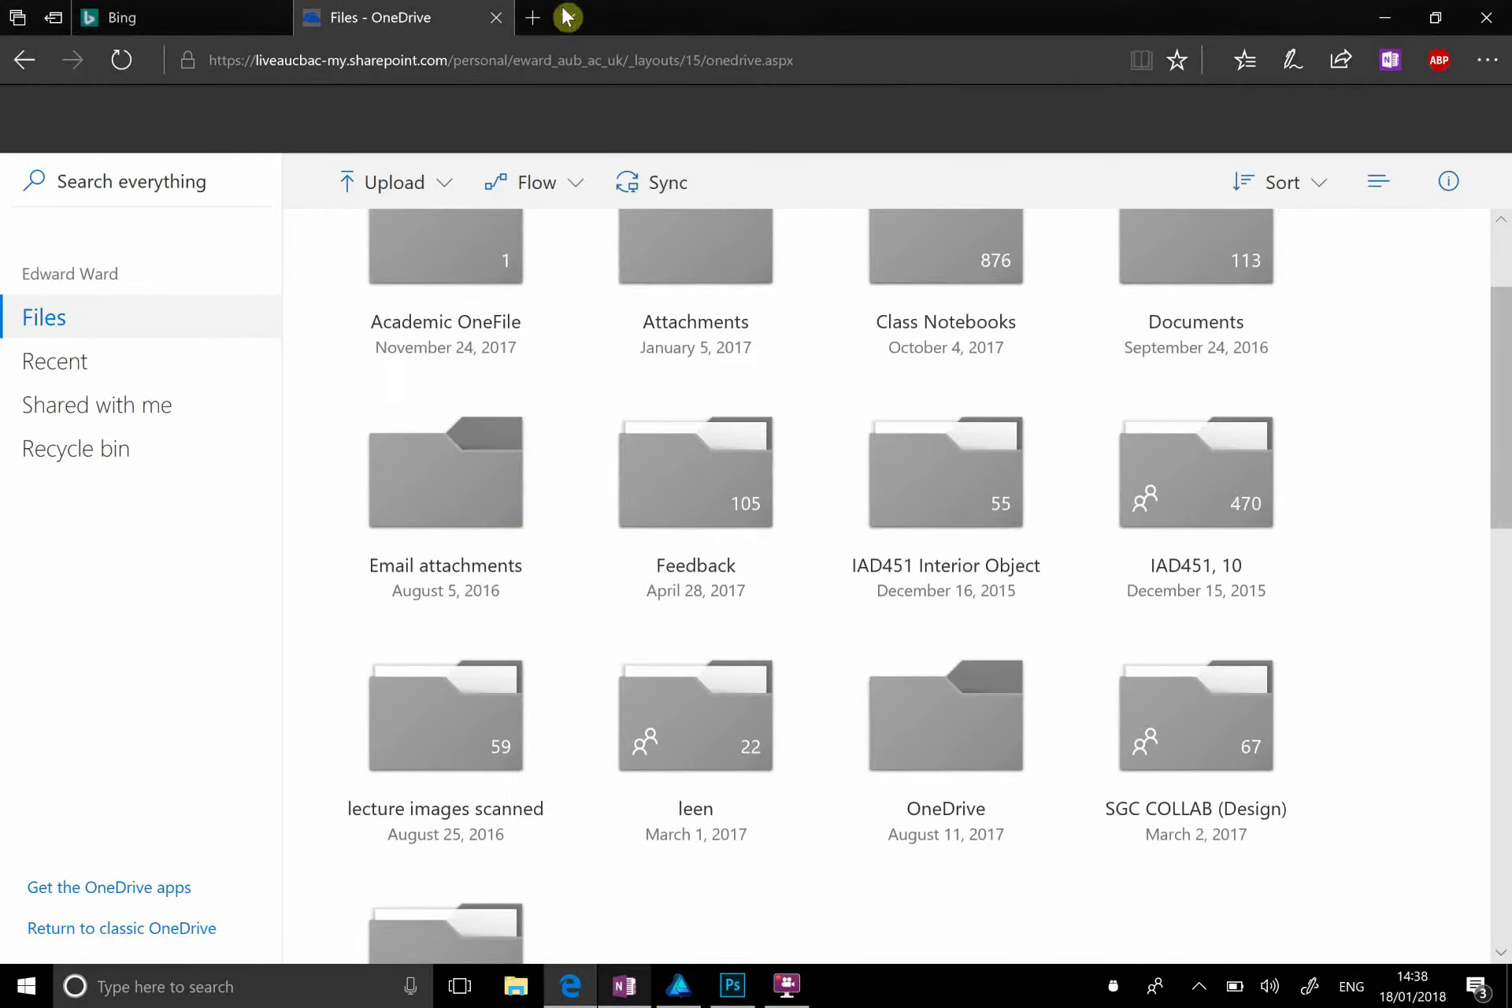
left_click(534, 17)
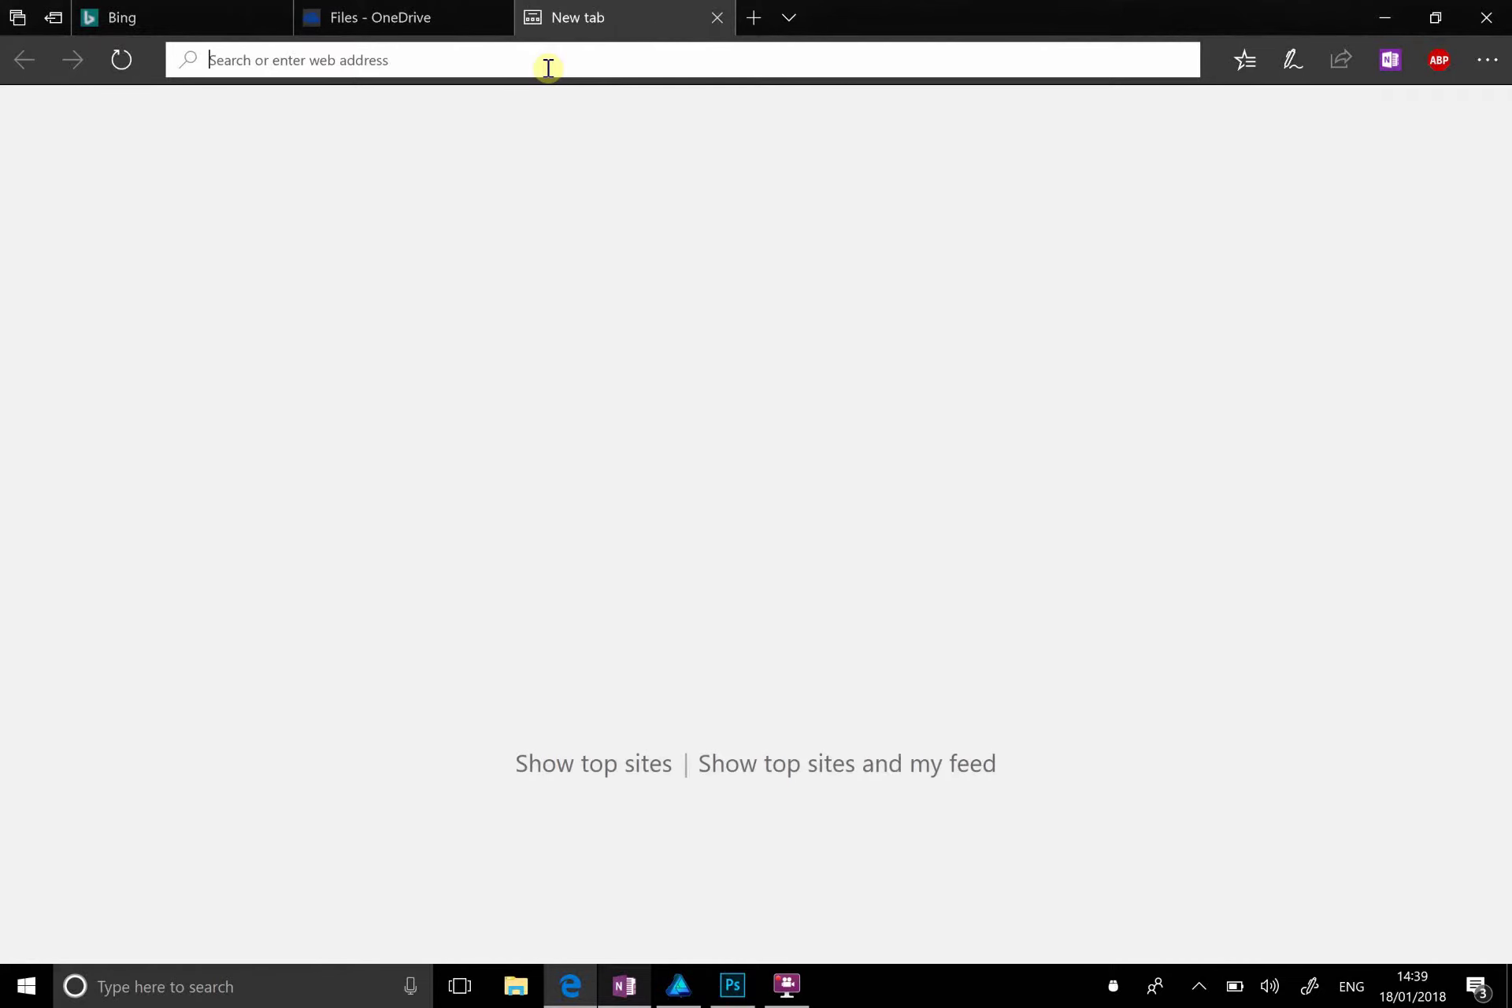
Step: Search Bing for 'wall texture' and switch to the image results
type("wall ")
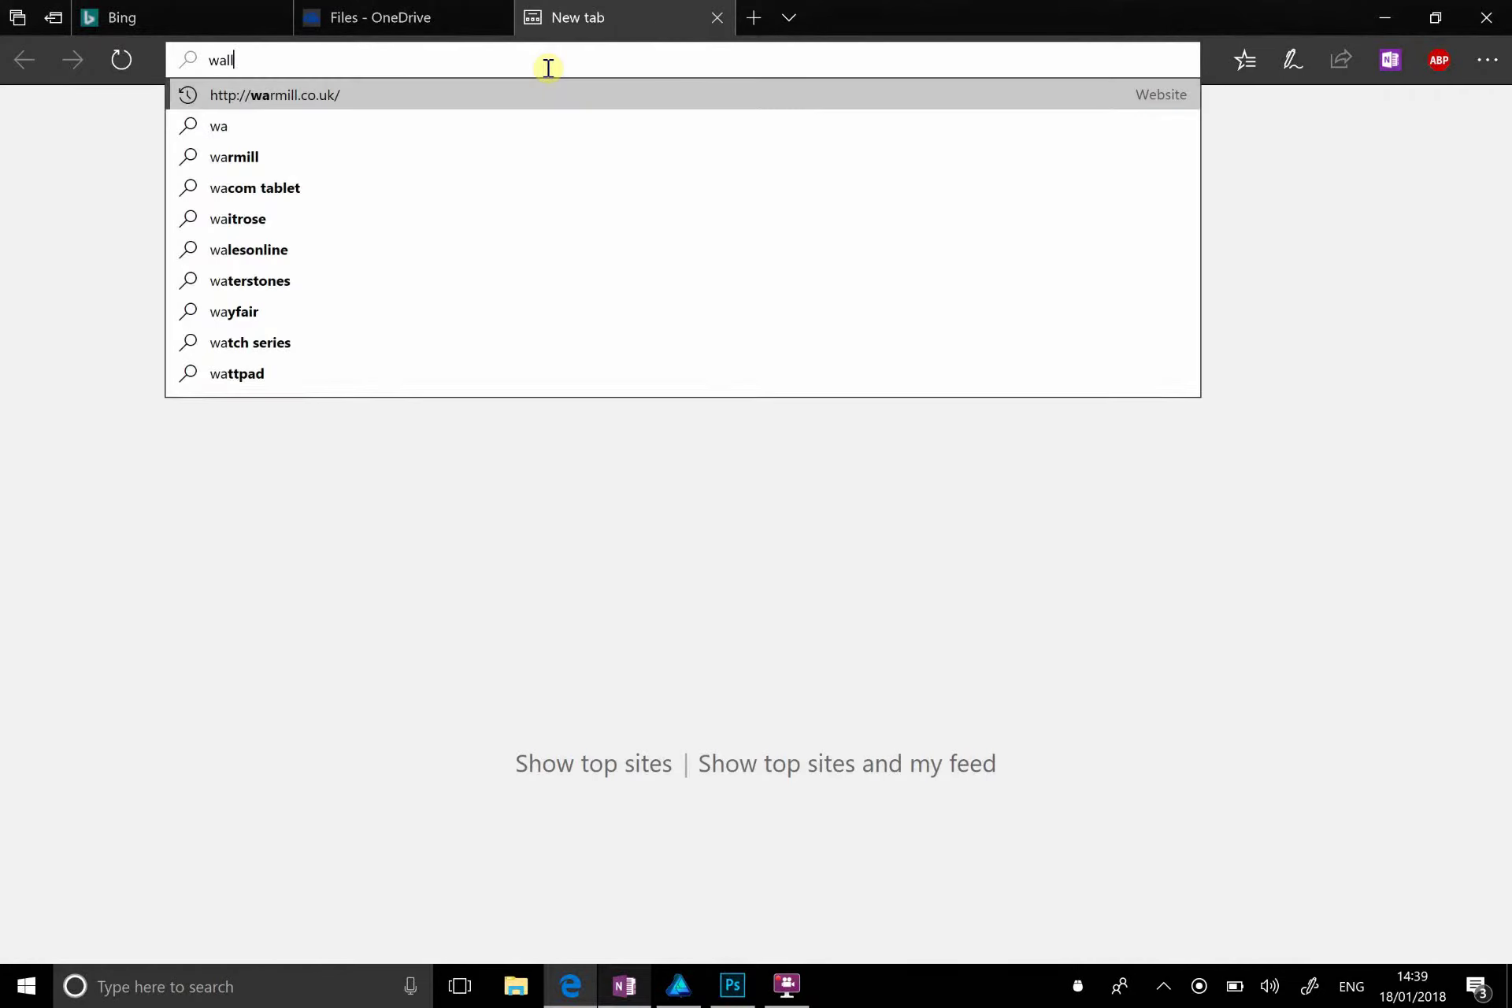
type(" text")
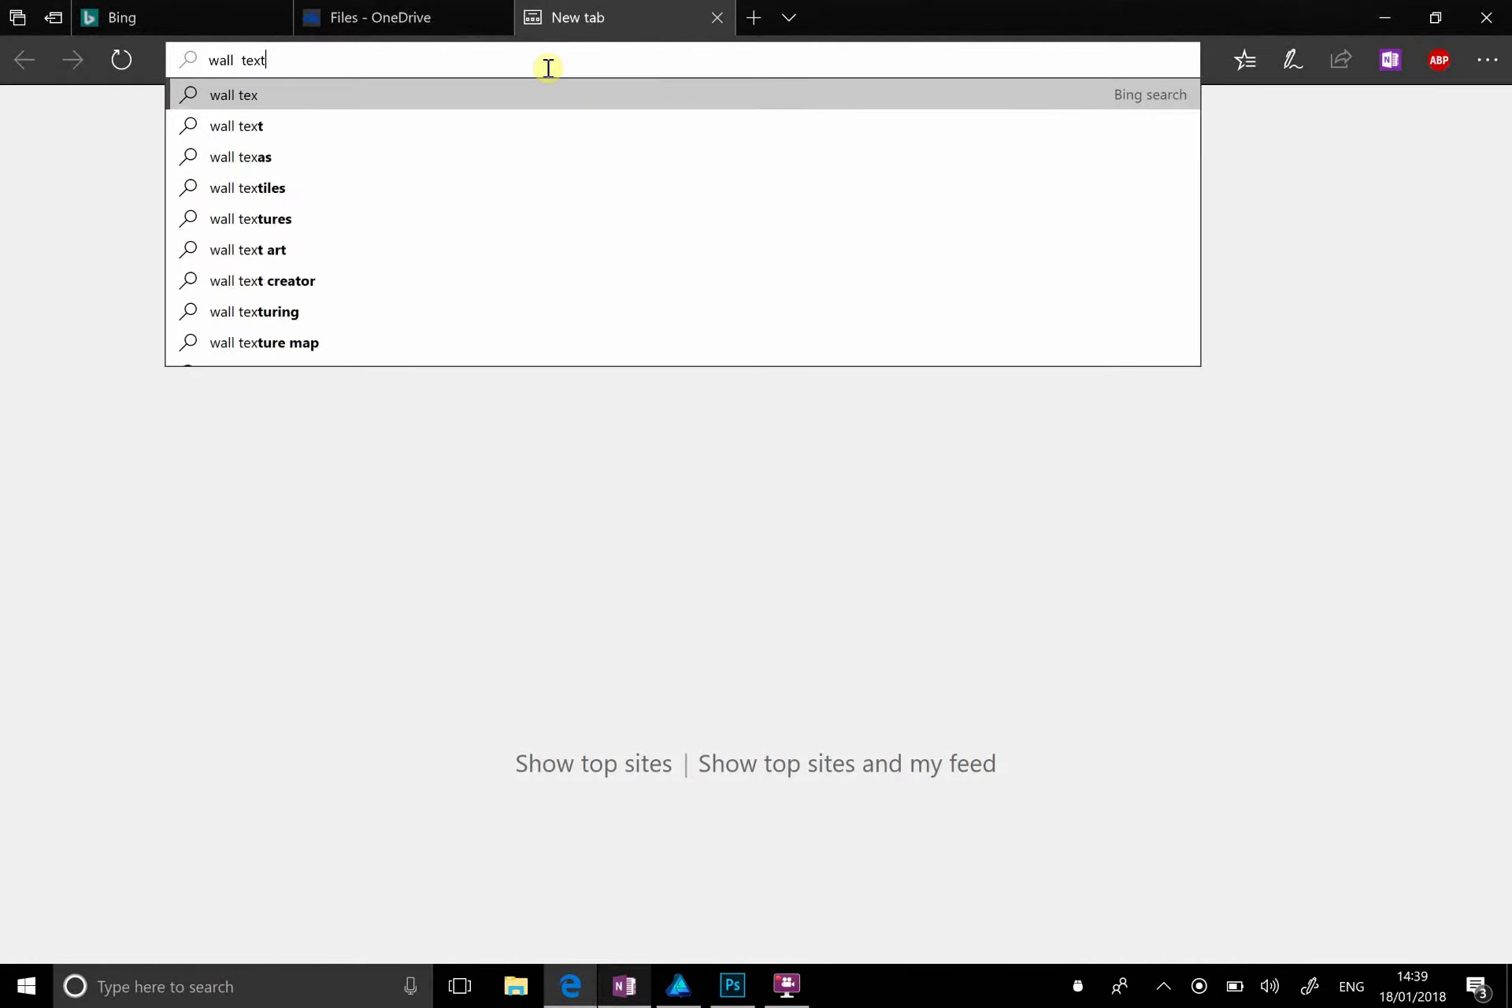
type("ure")
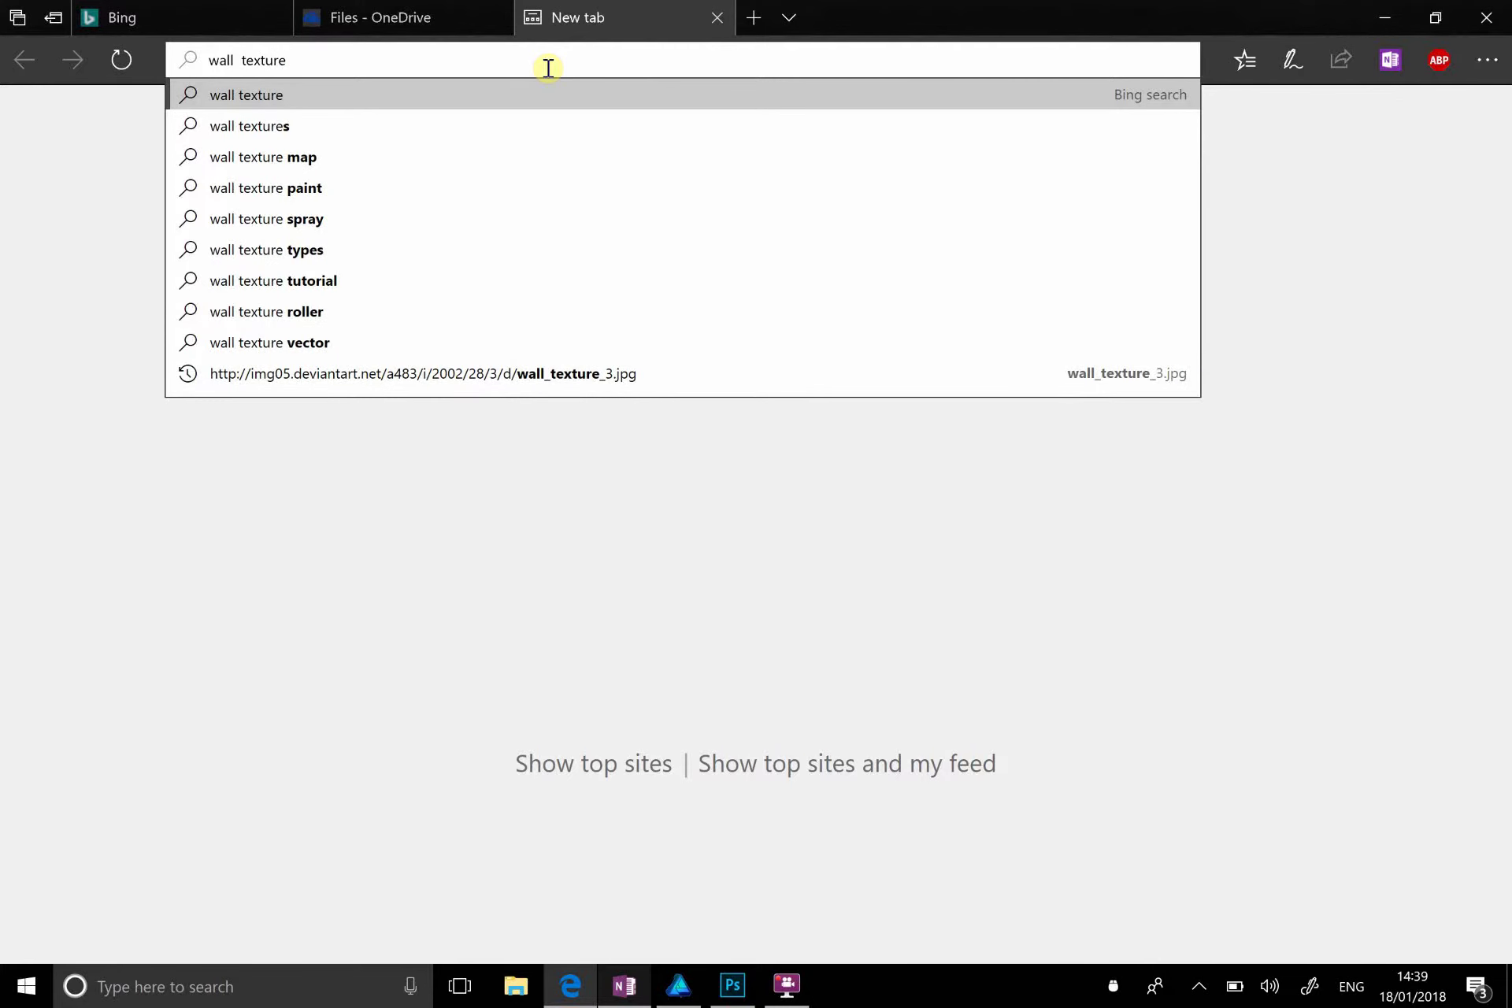
key("Return")
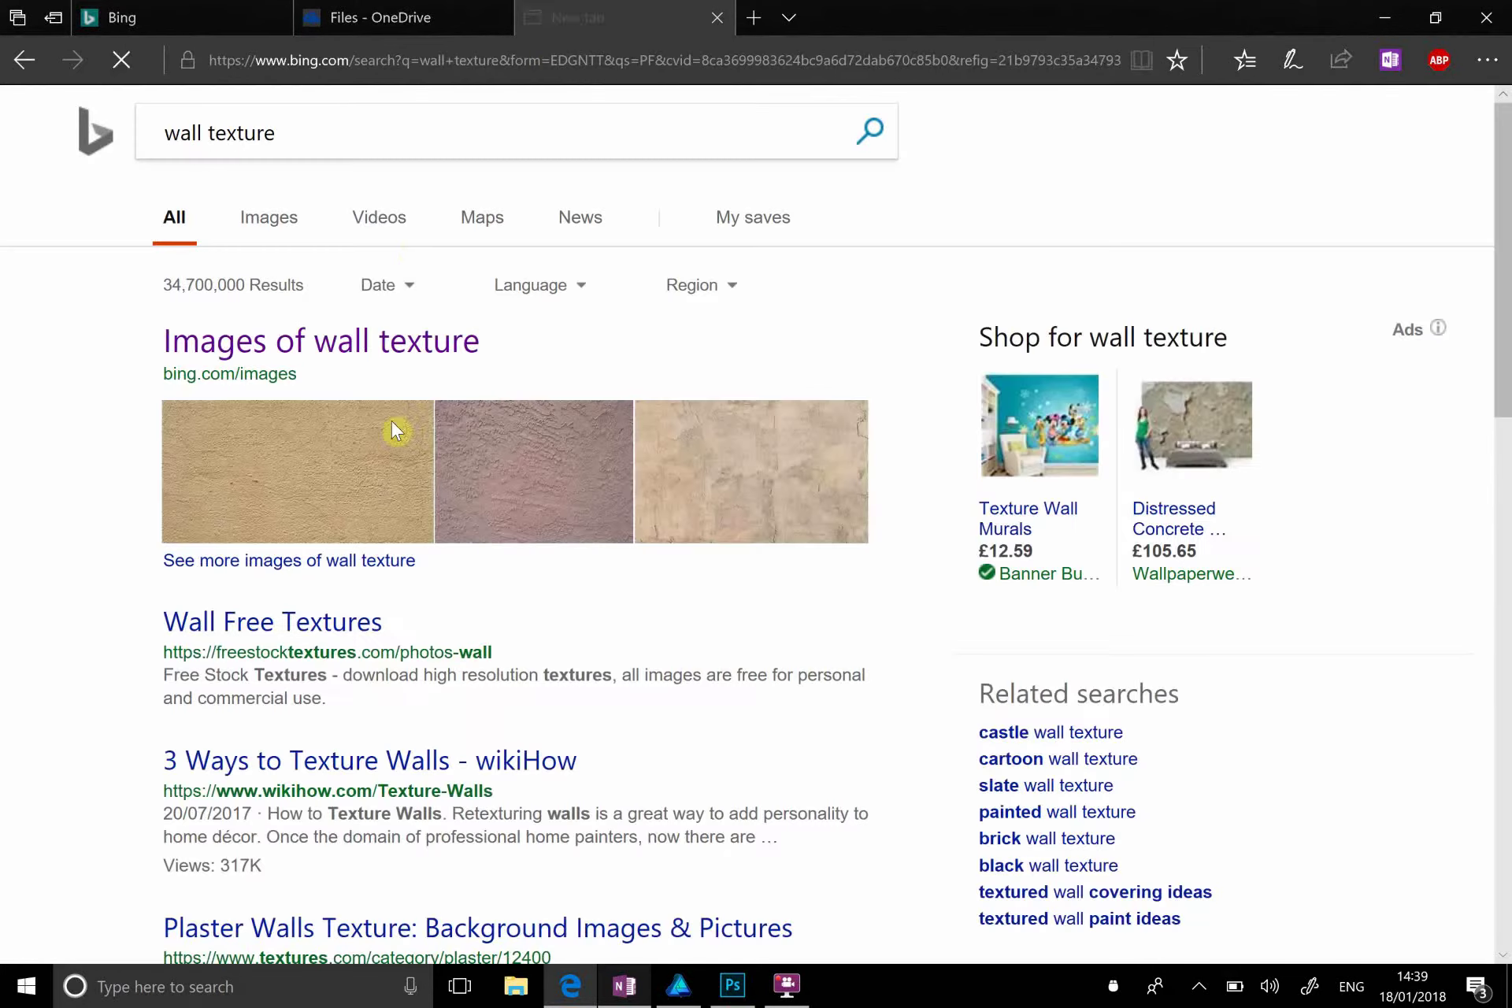
left_click(285, 227)
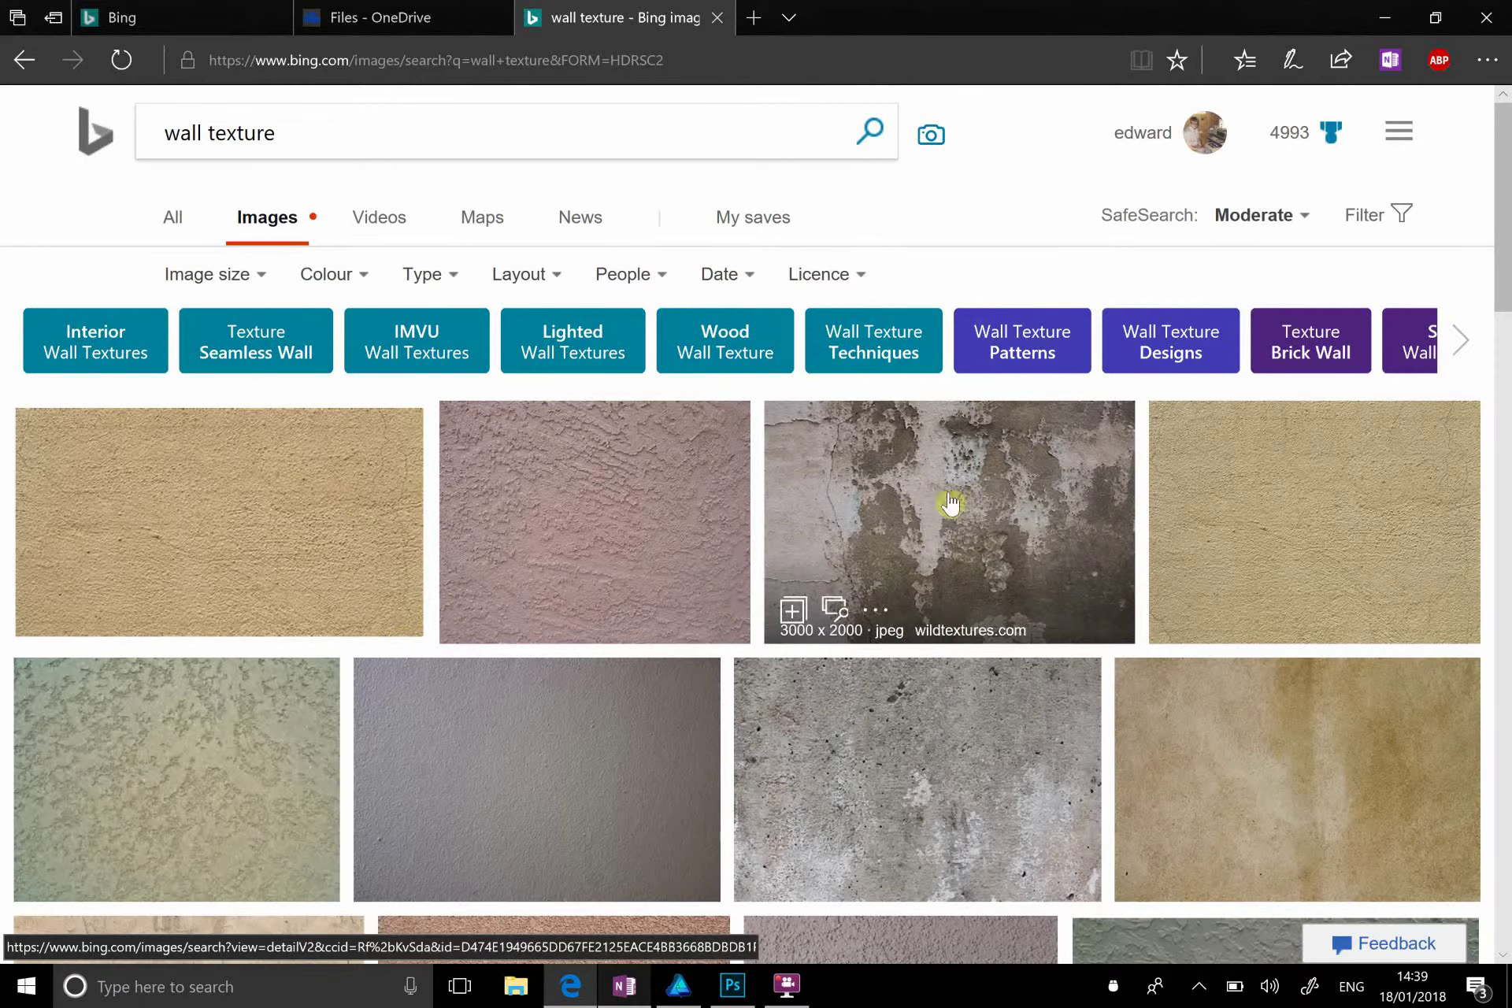
Step: Open the wildtextures.com grunge-wall.jpg at full size, cancelling the save because it already exists
left_click(974, 476)
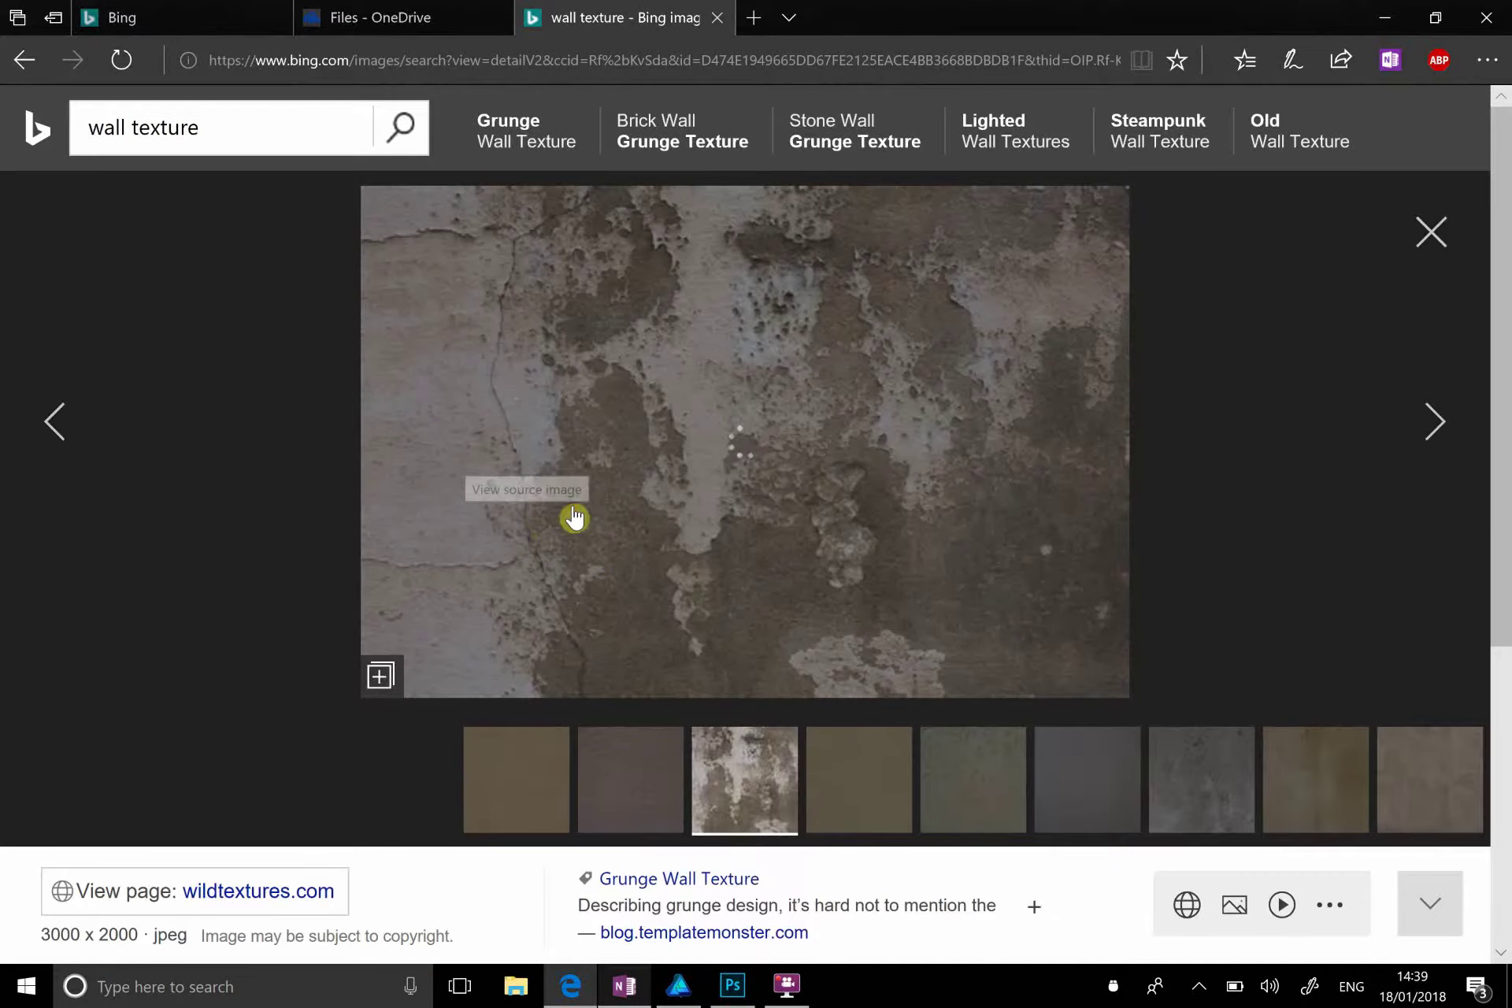
left_click(574, 518)
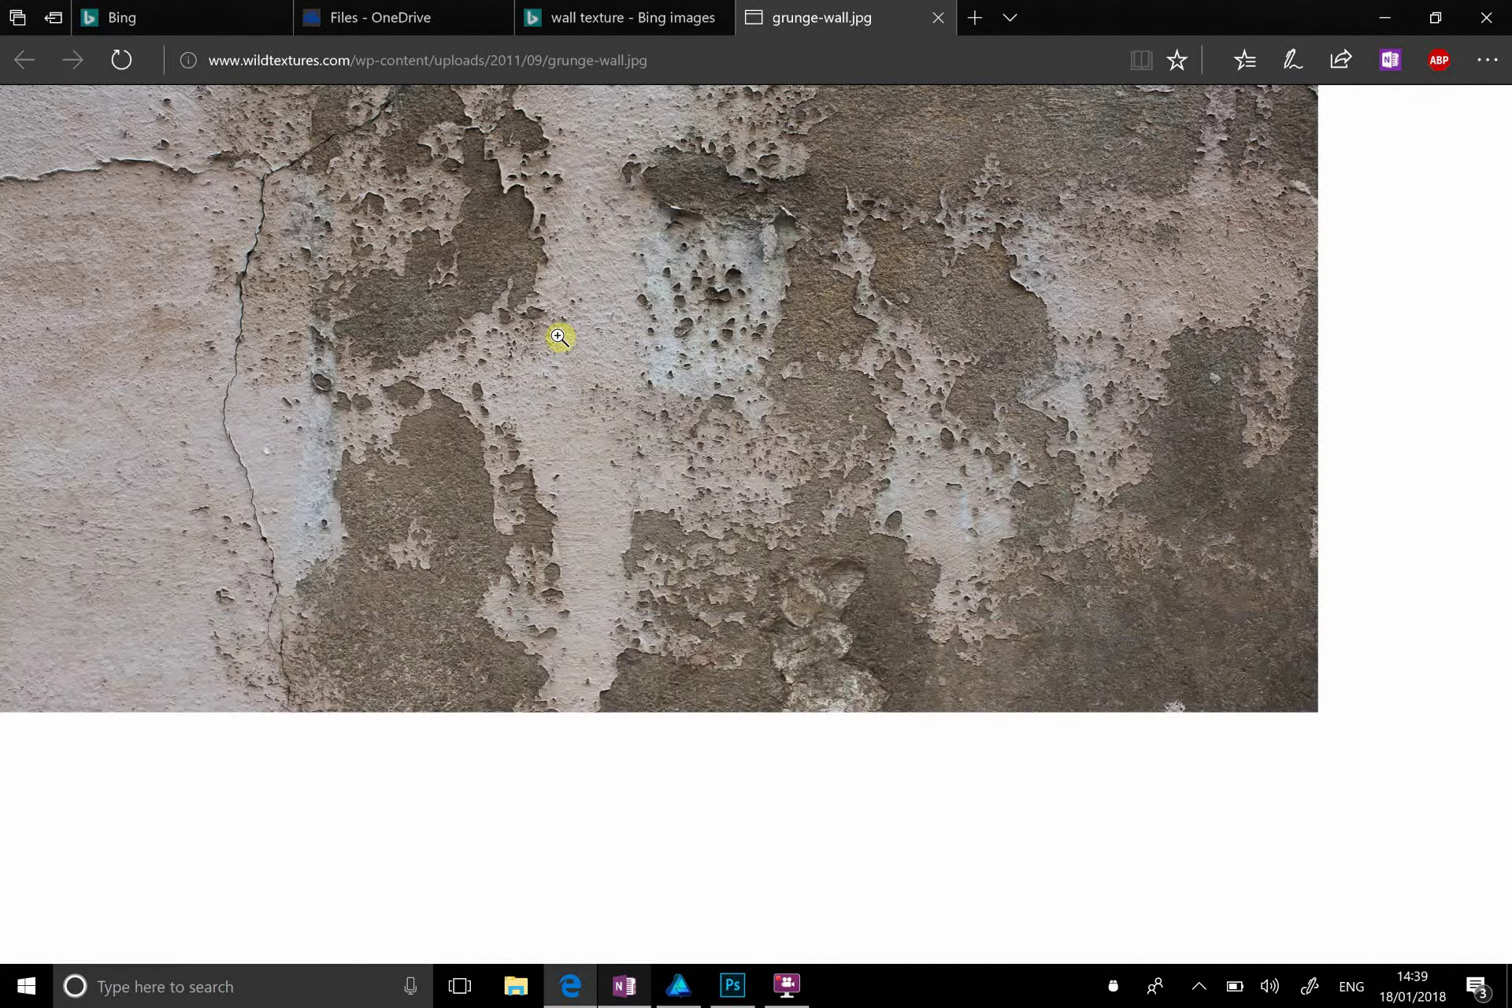
right_click(550, 407)
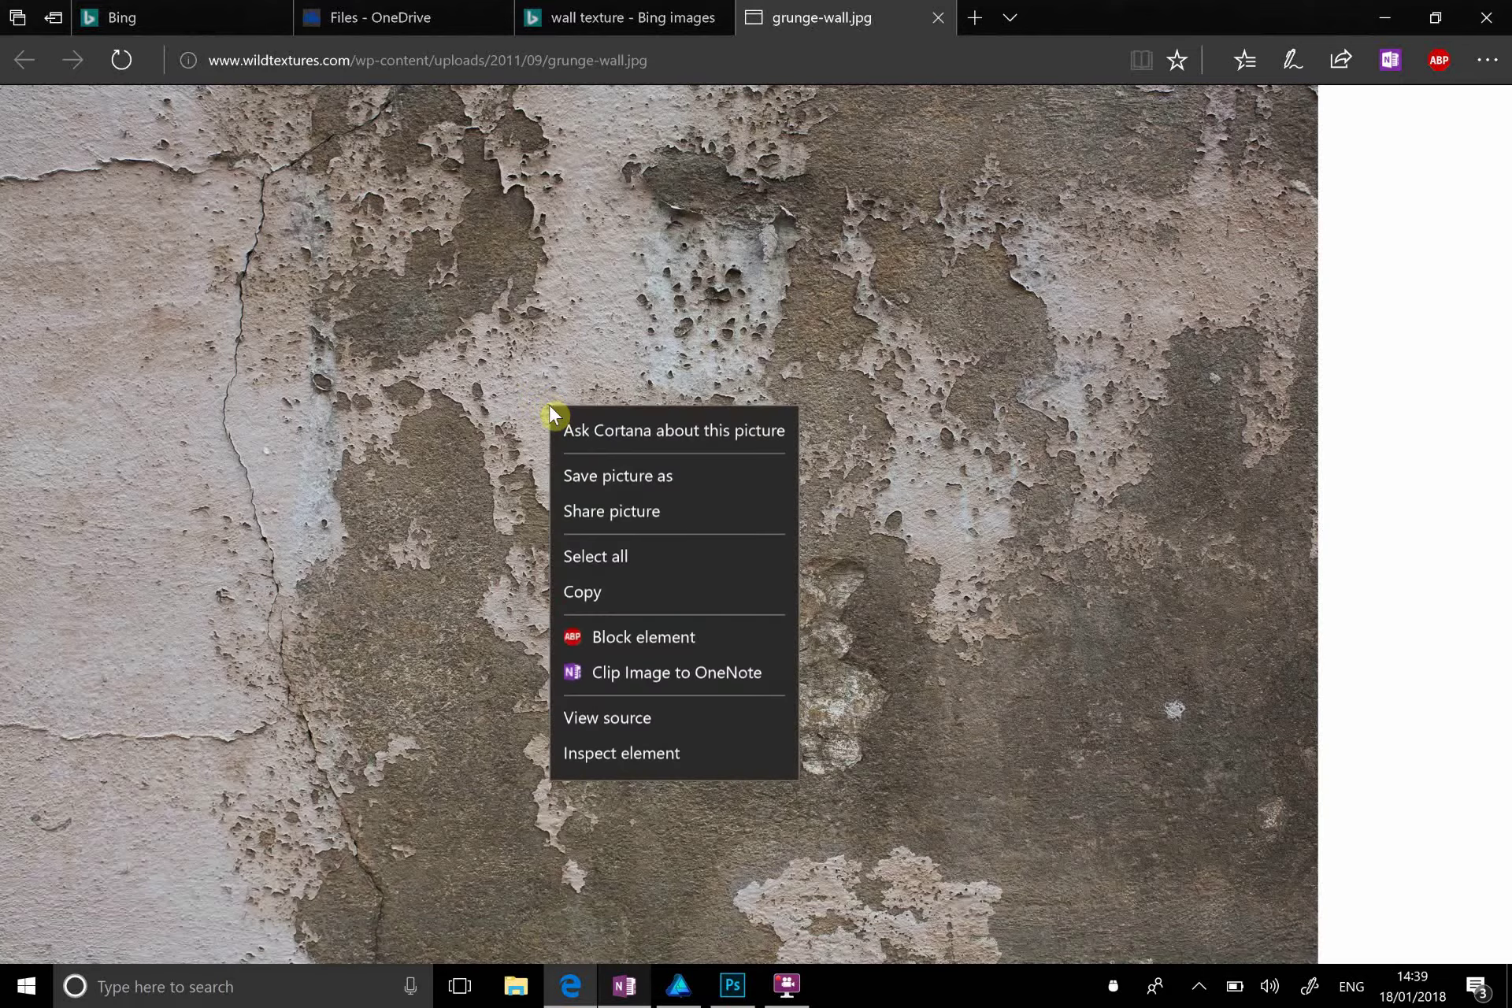
left_click(663, 484)
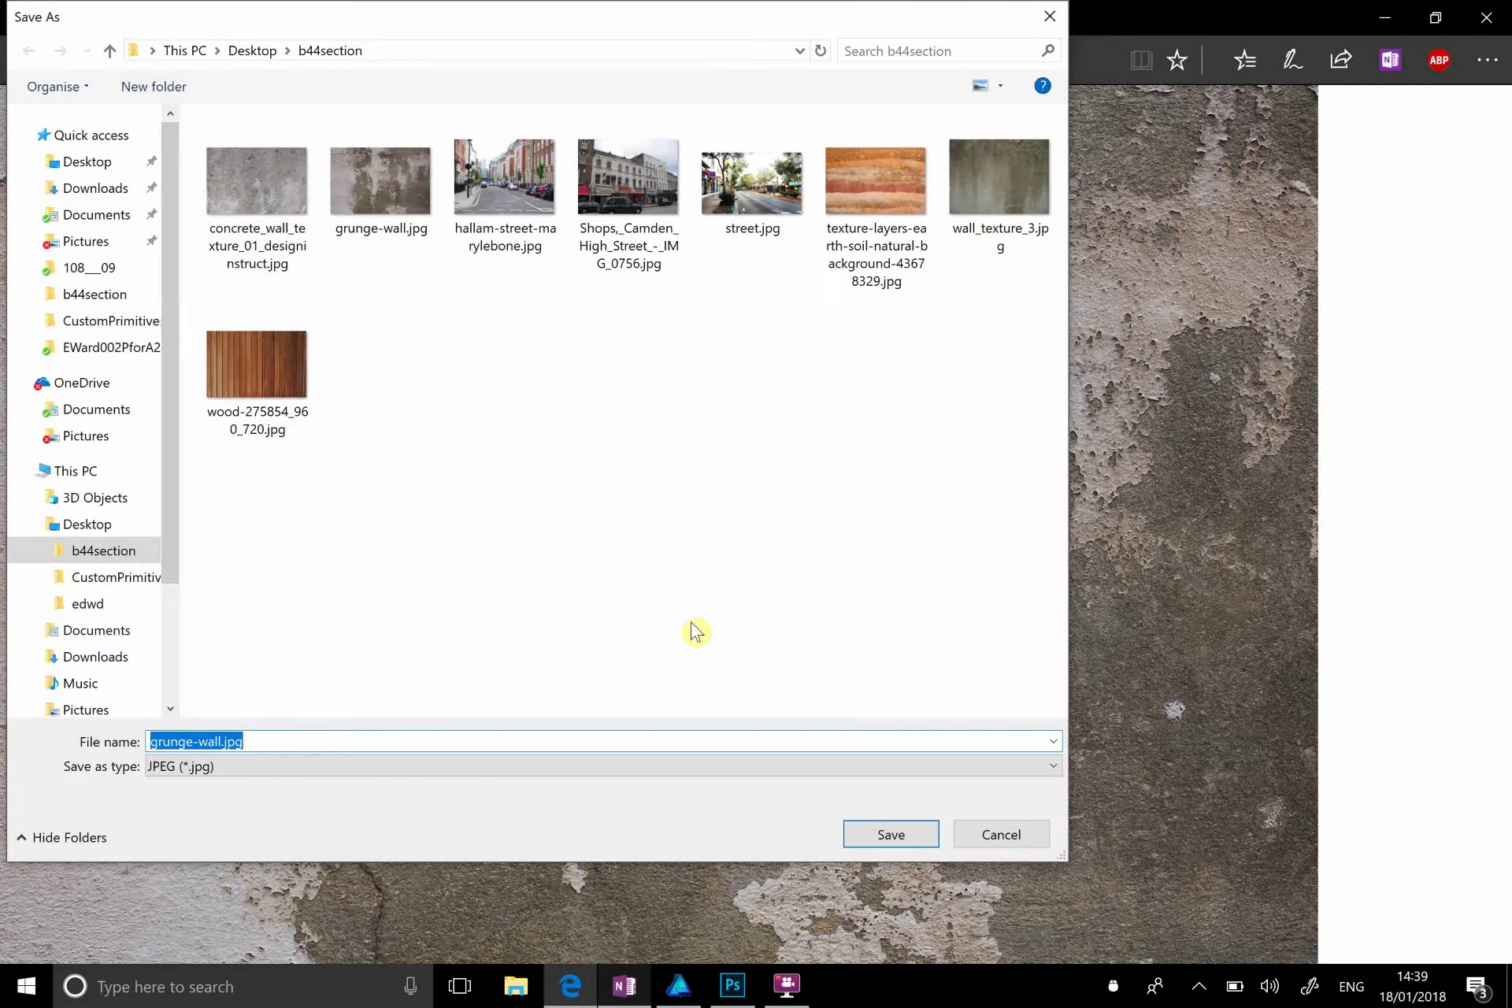
left_click(983, 836)
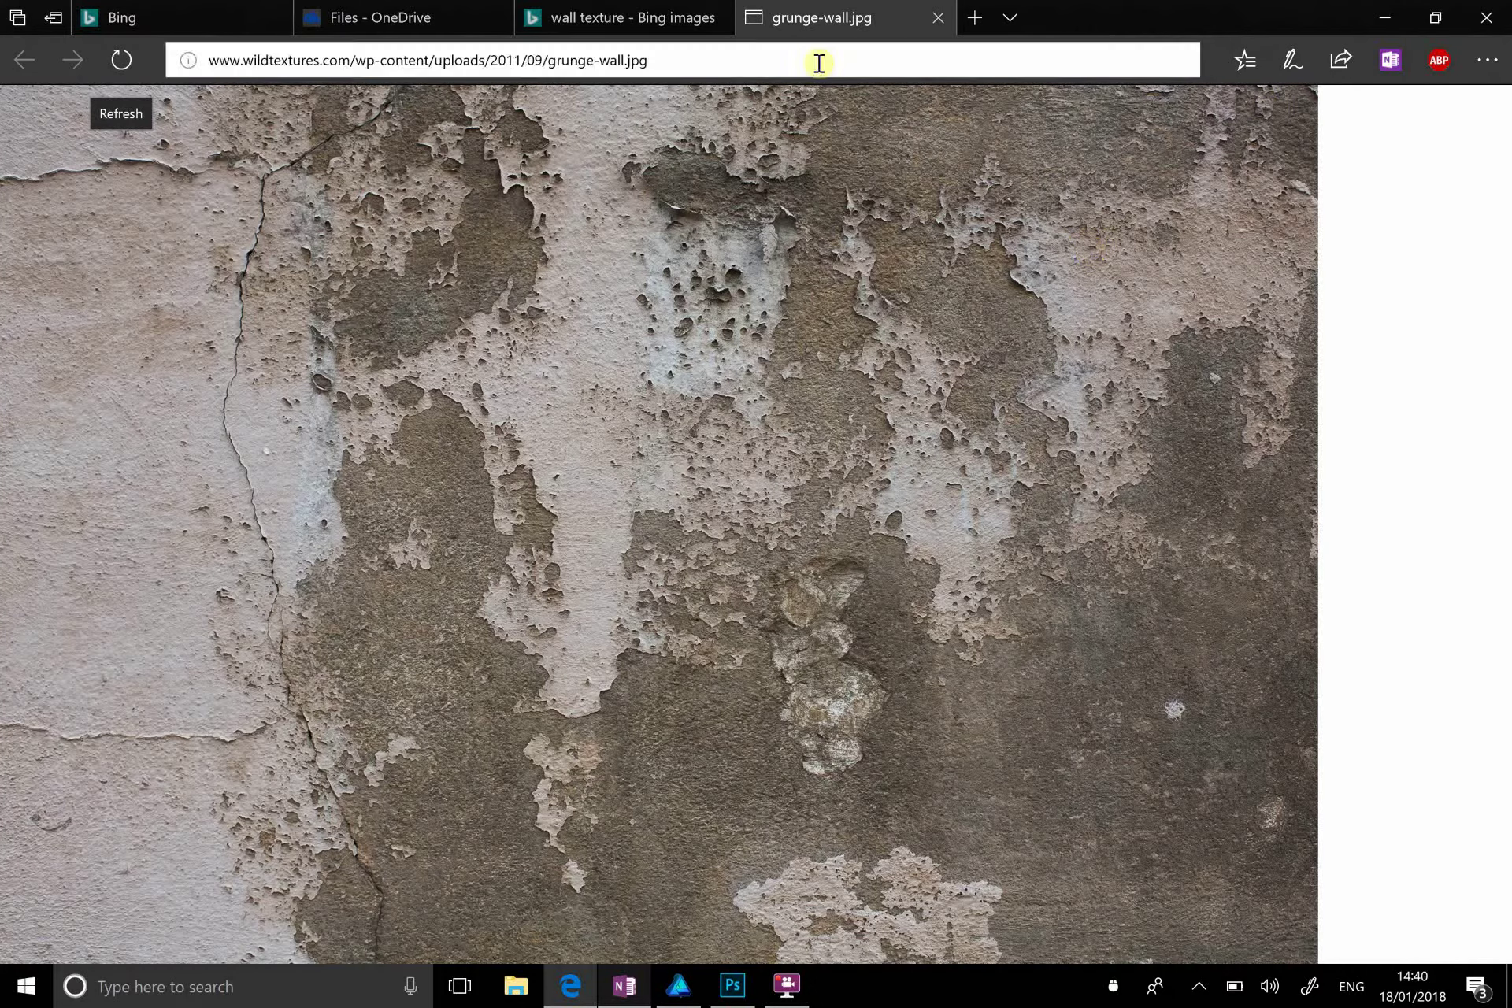
Step: Back in OneDrive, open the IAD Staff library and go into Units > L4
left_click(411, 12)
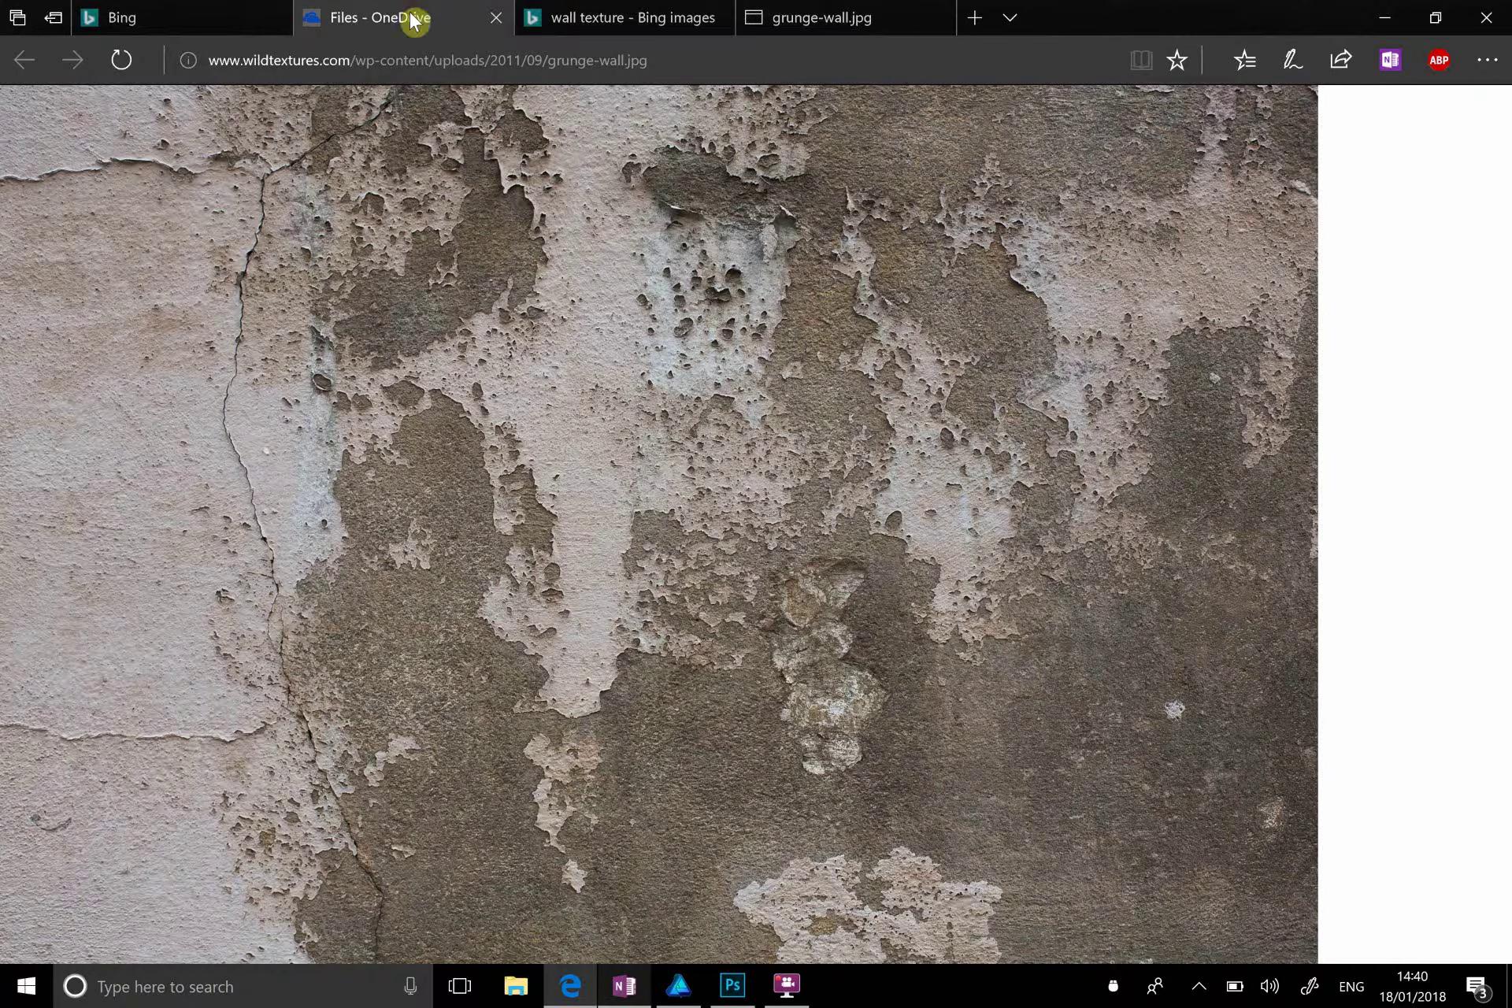
scroll(623, 524, "up", 3)
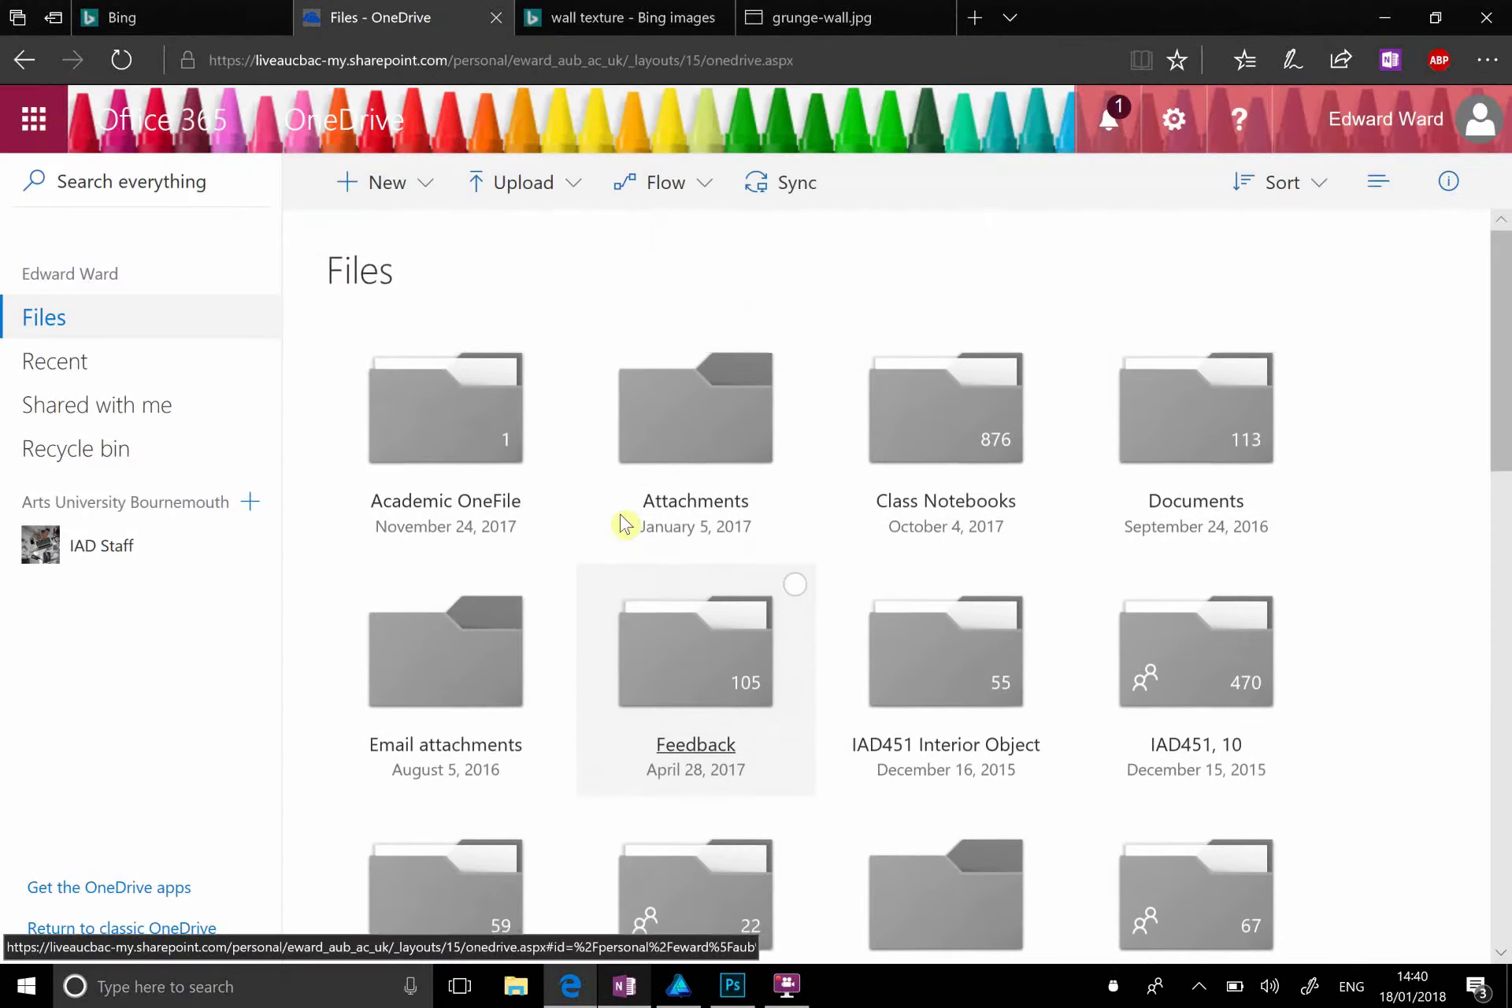
scroll(622, 524, "down", 5)
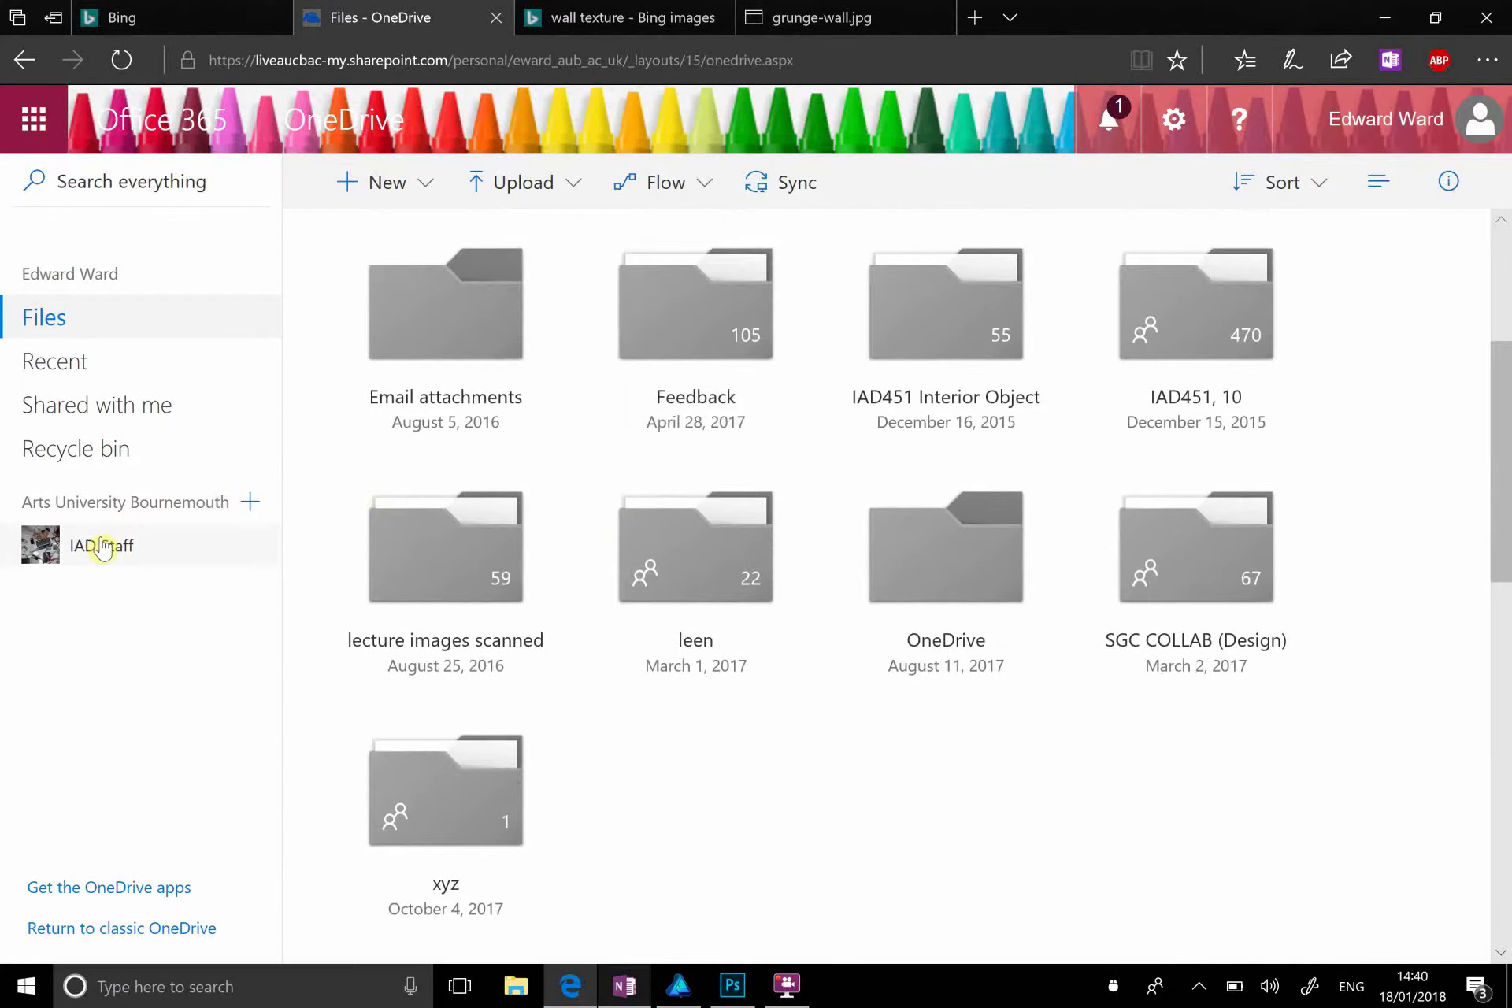
left_click(102, 546)
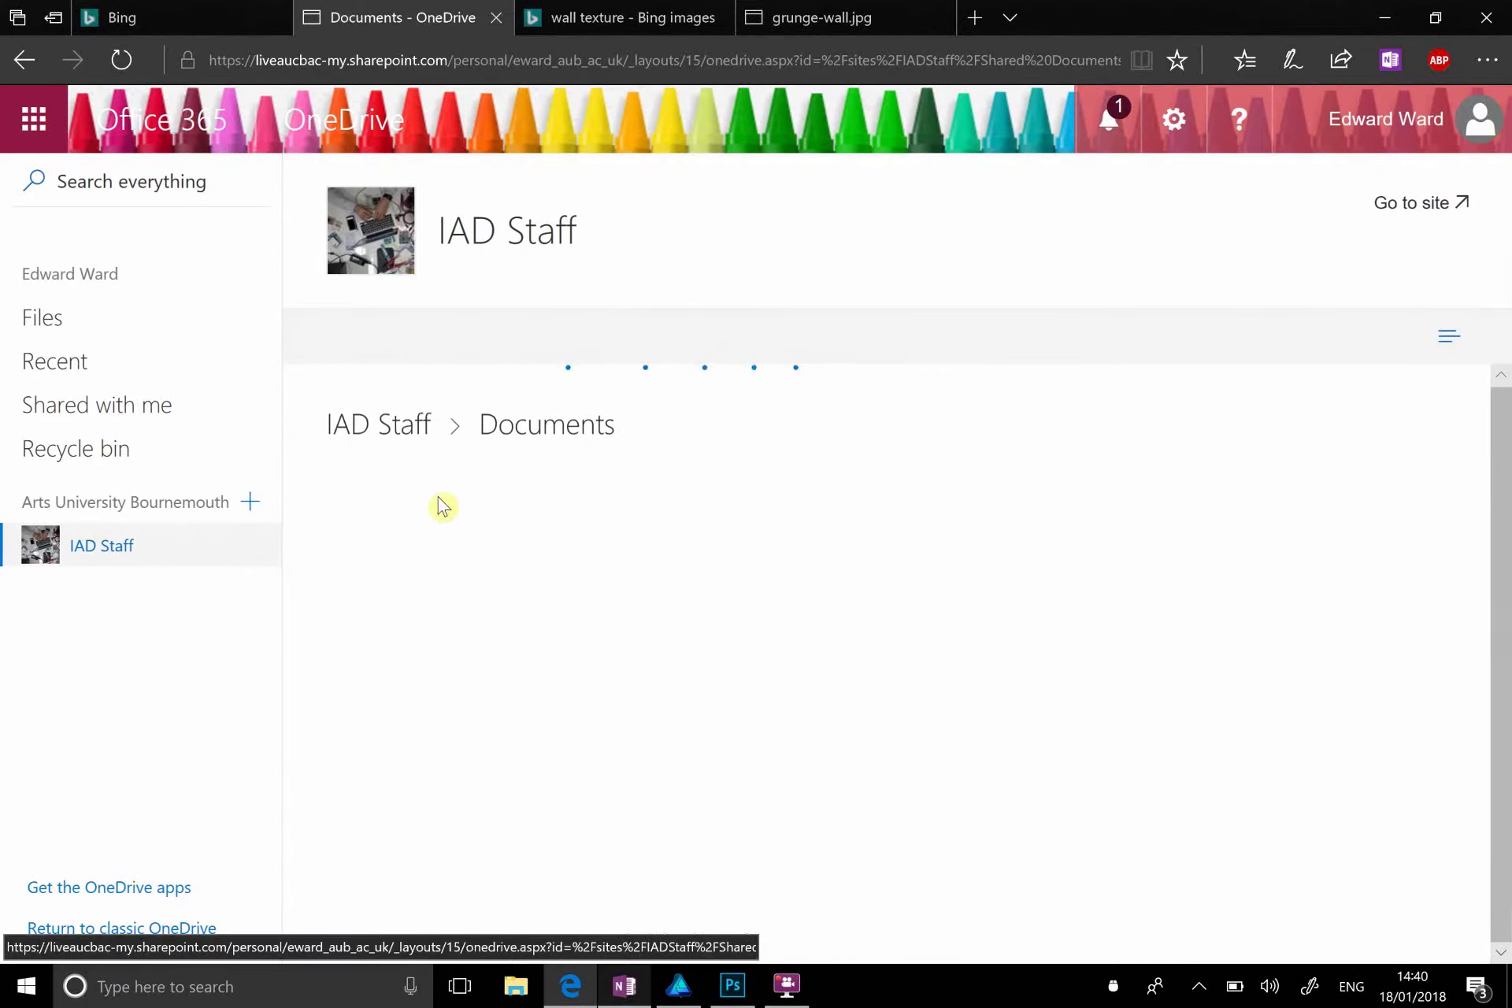
left_click(670, 584)
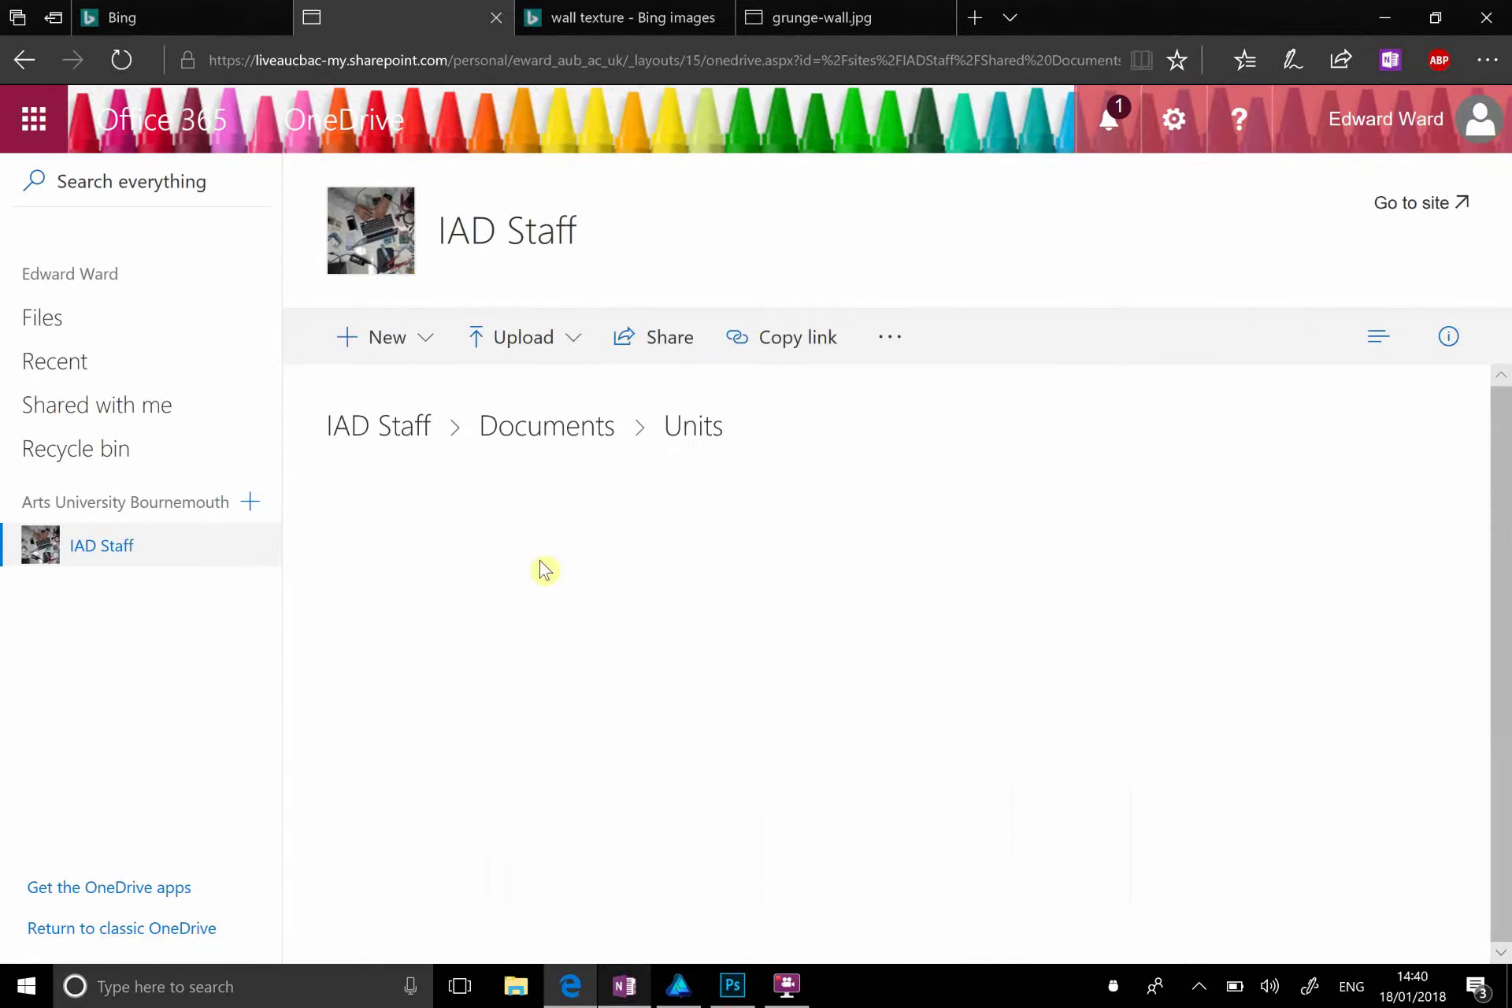
left_click(463, 579)
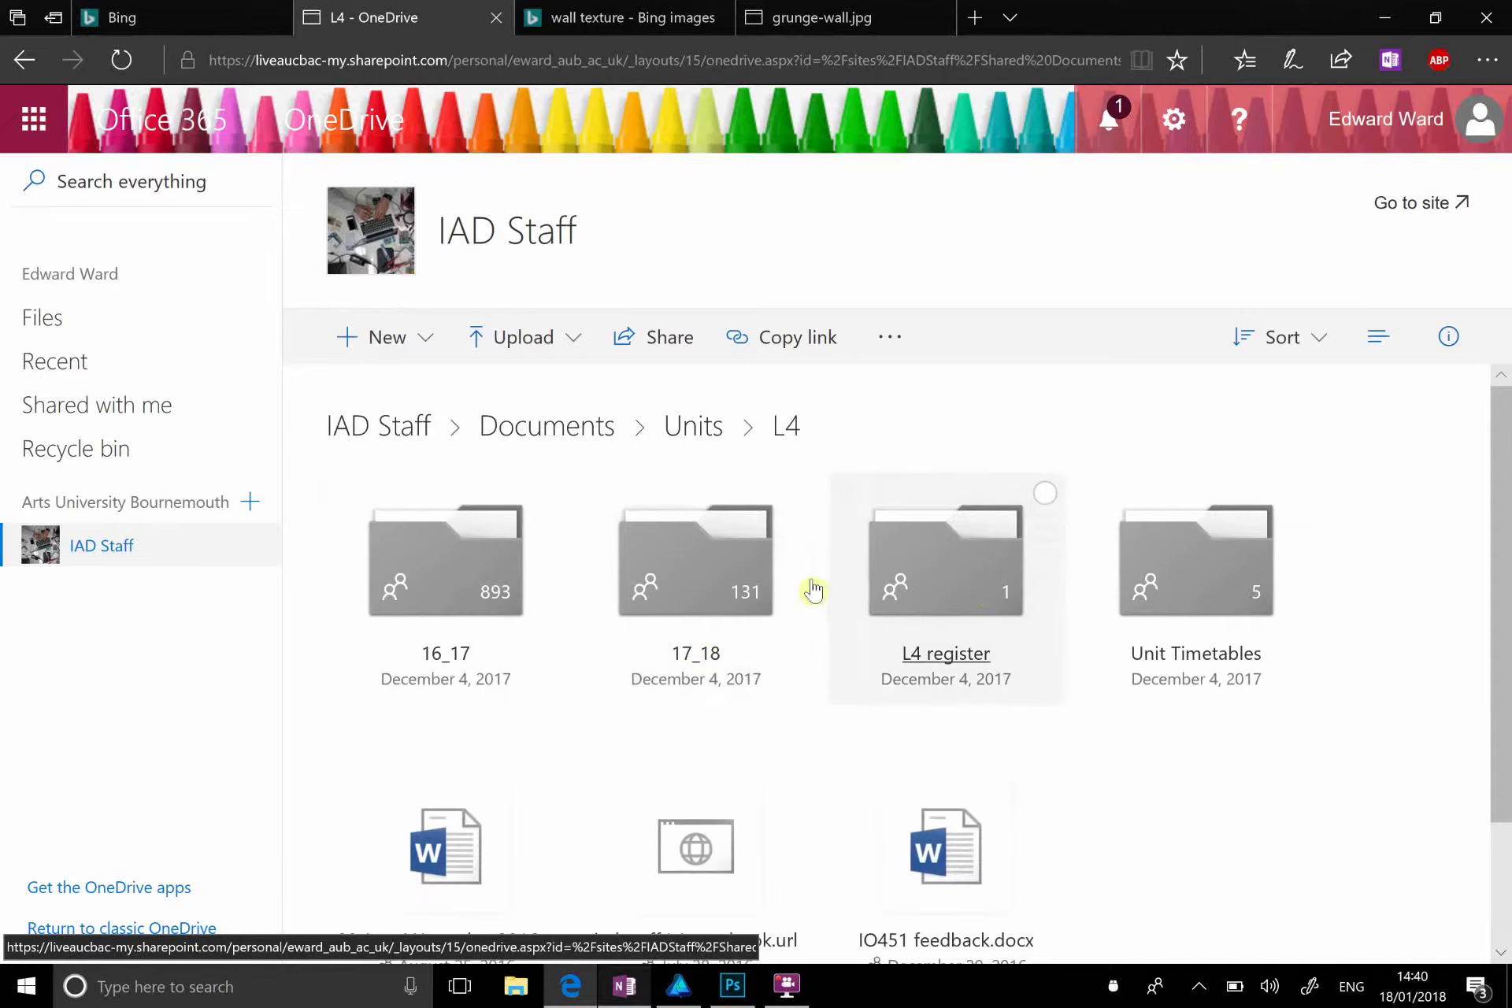
Step: Continue through 17_18 > IAD462 > Box44 Images into the shared photos folder
left_click(693, 567)
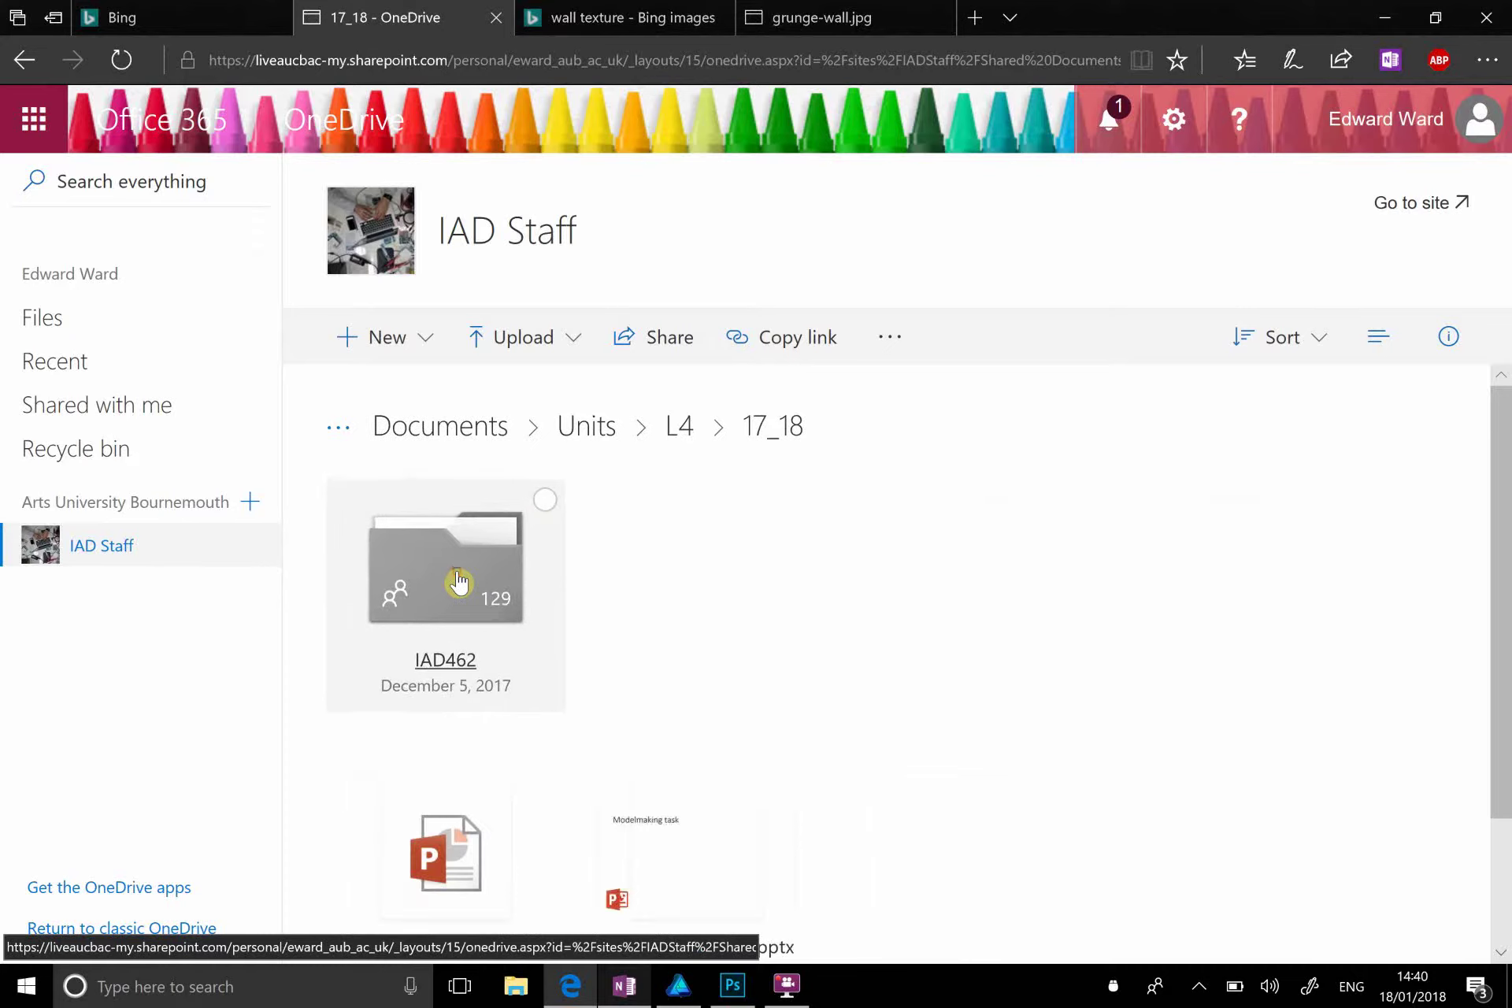
left_click(462, 581)
scroll(866, 772, "down", 1)
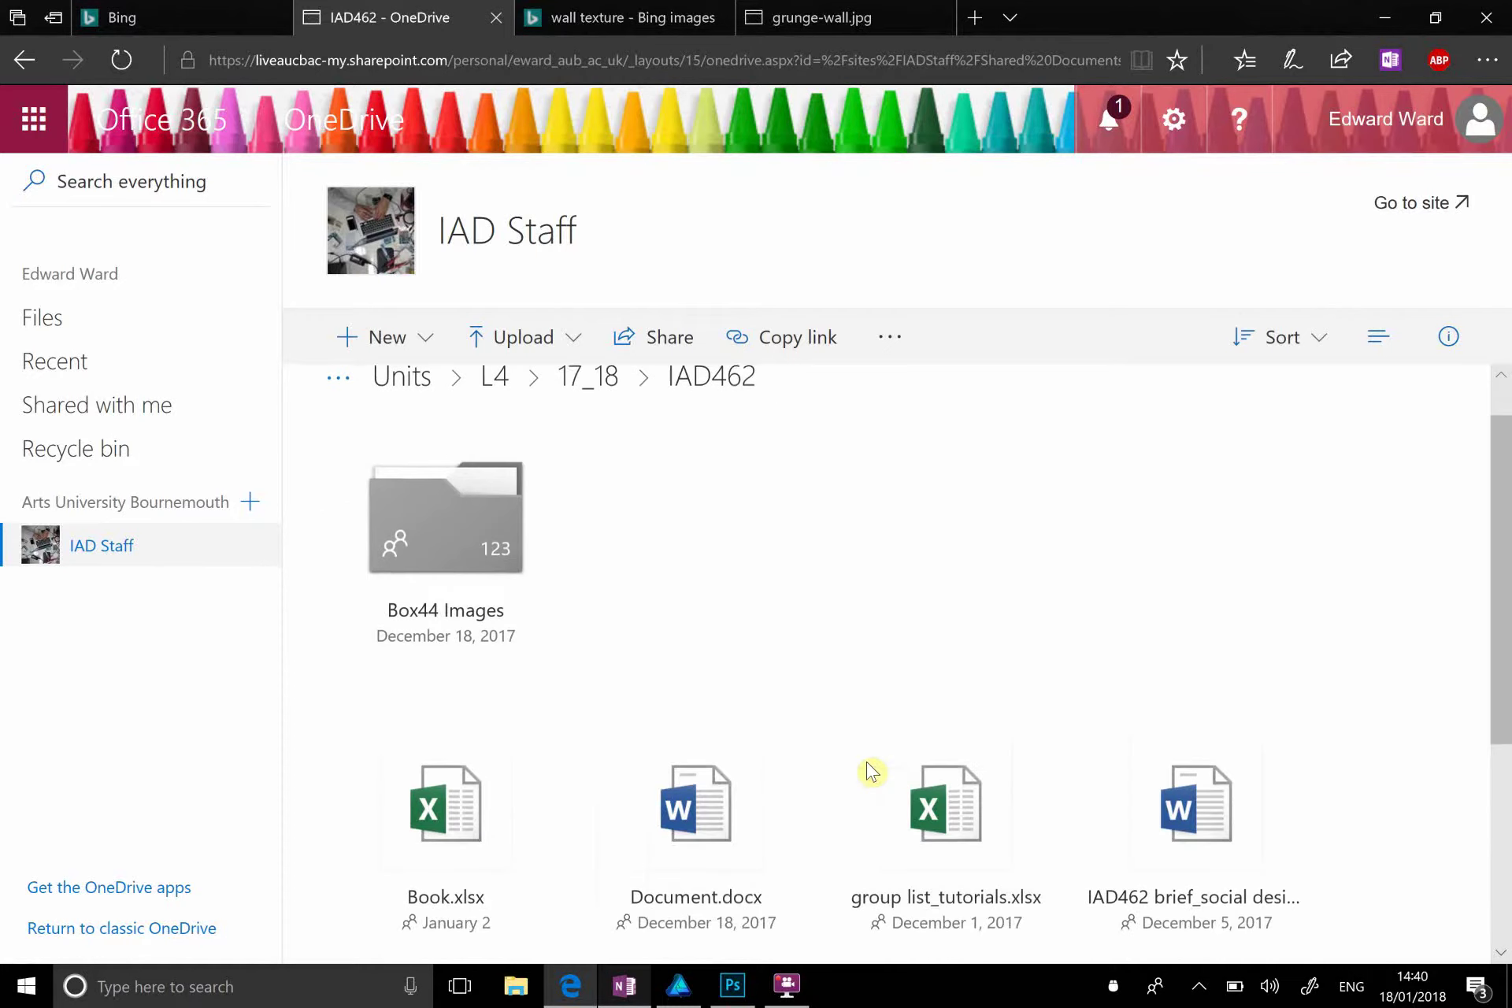
left_click(507, 545)
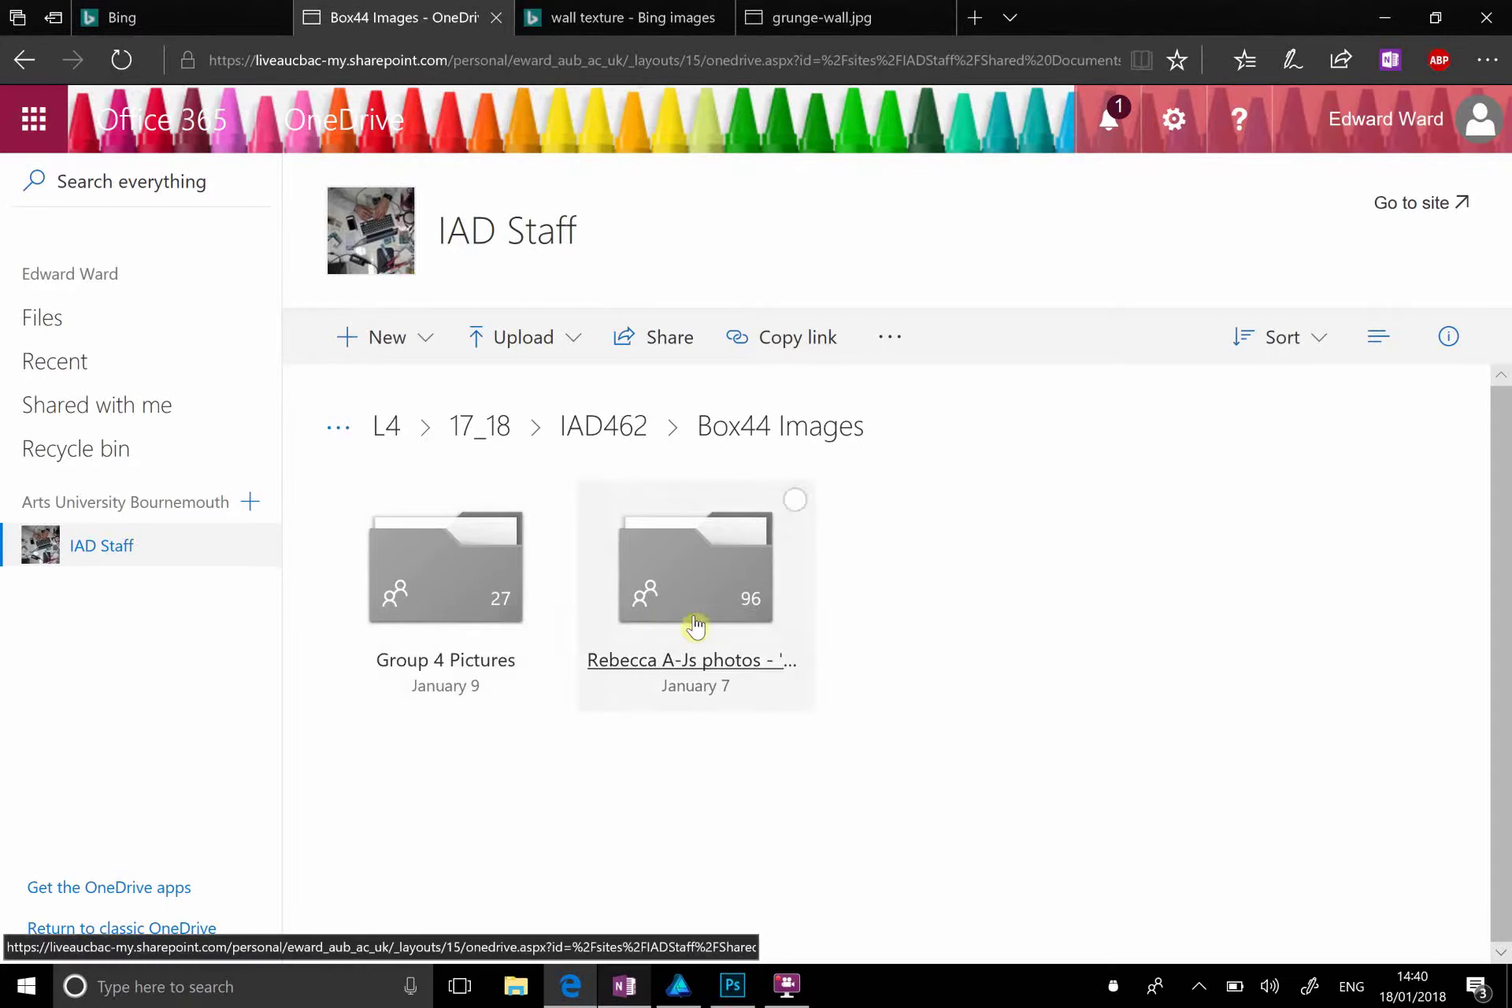
left_click(749, 581)
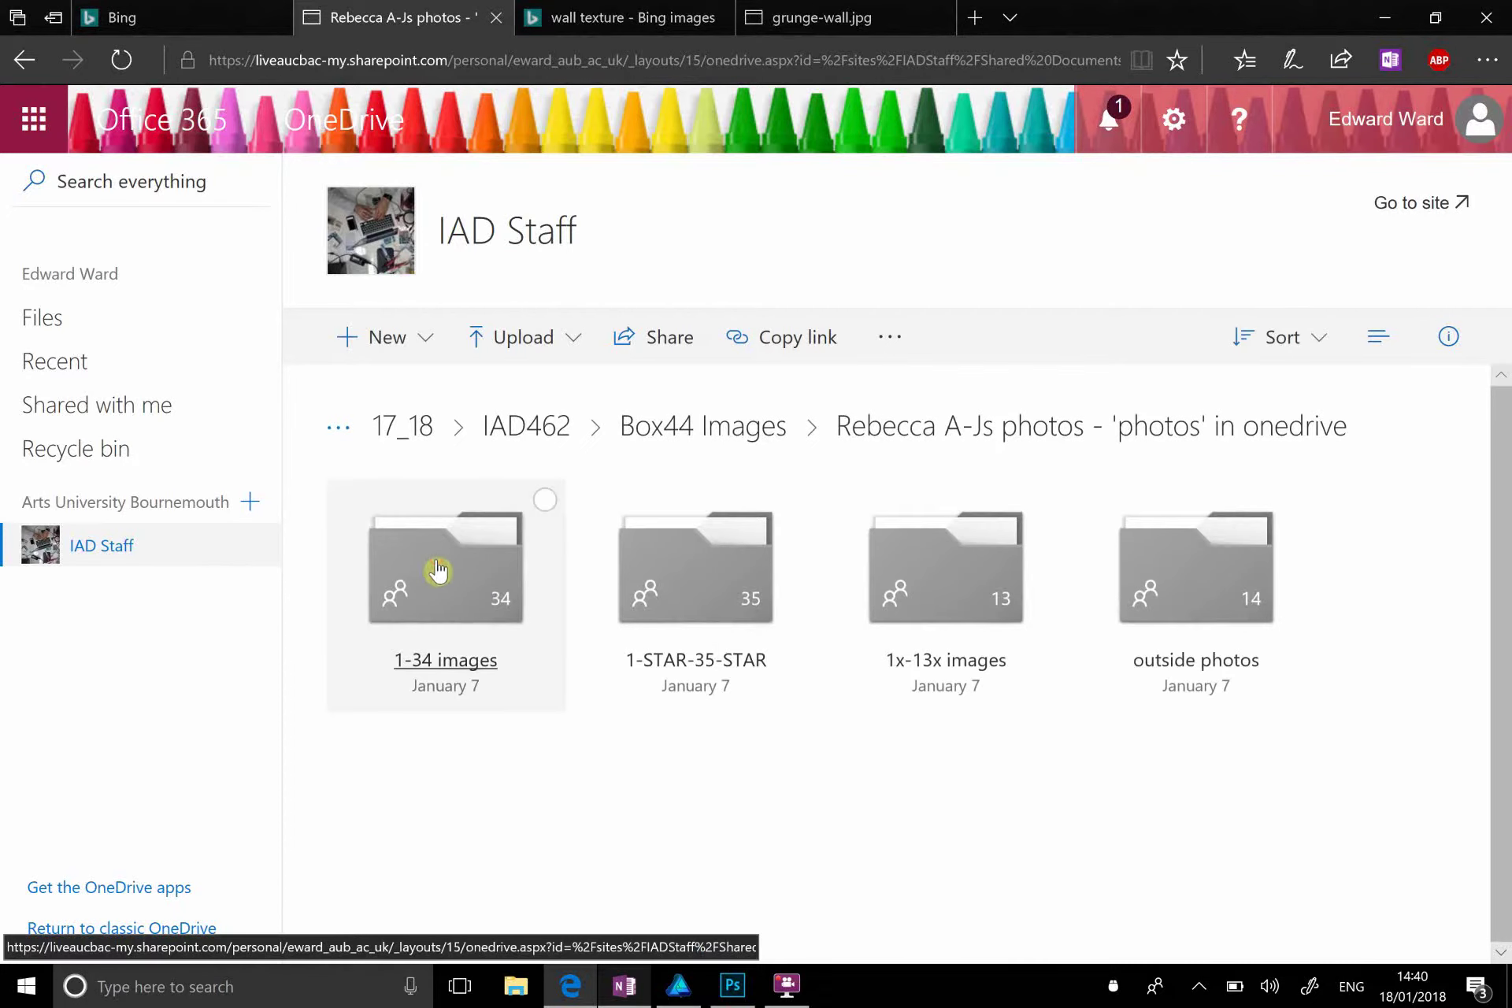
Step: Browse the 1-34 images folder and a photo, then return to the photos folder
left_click(461, 587)
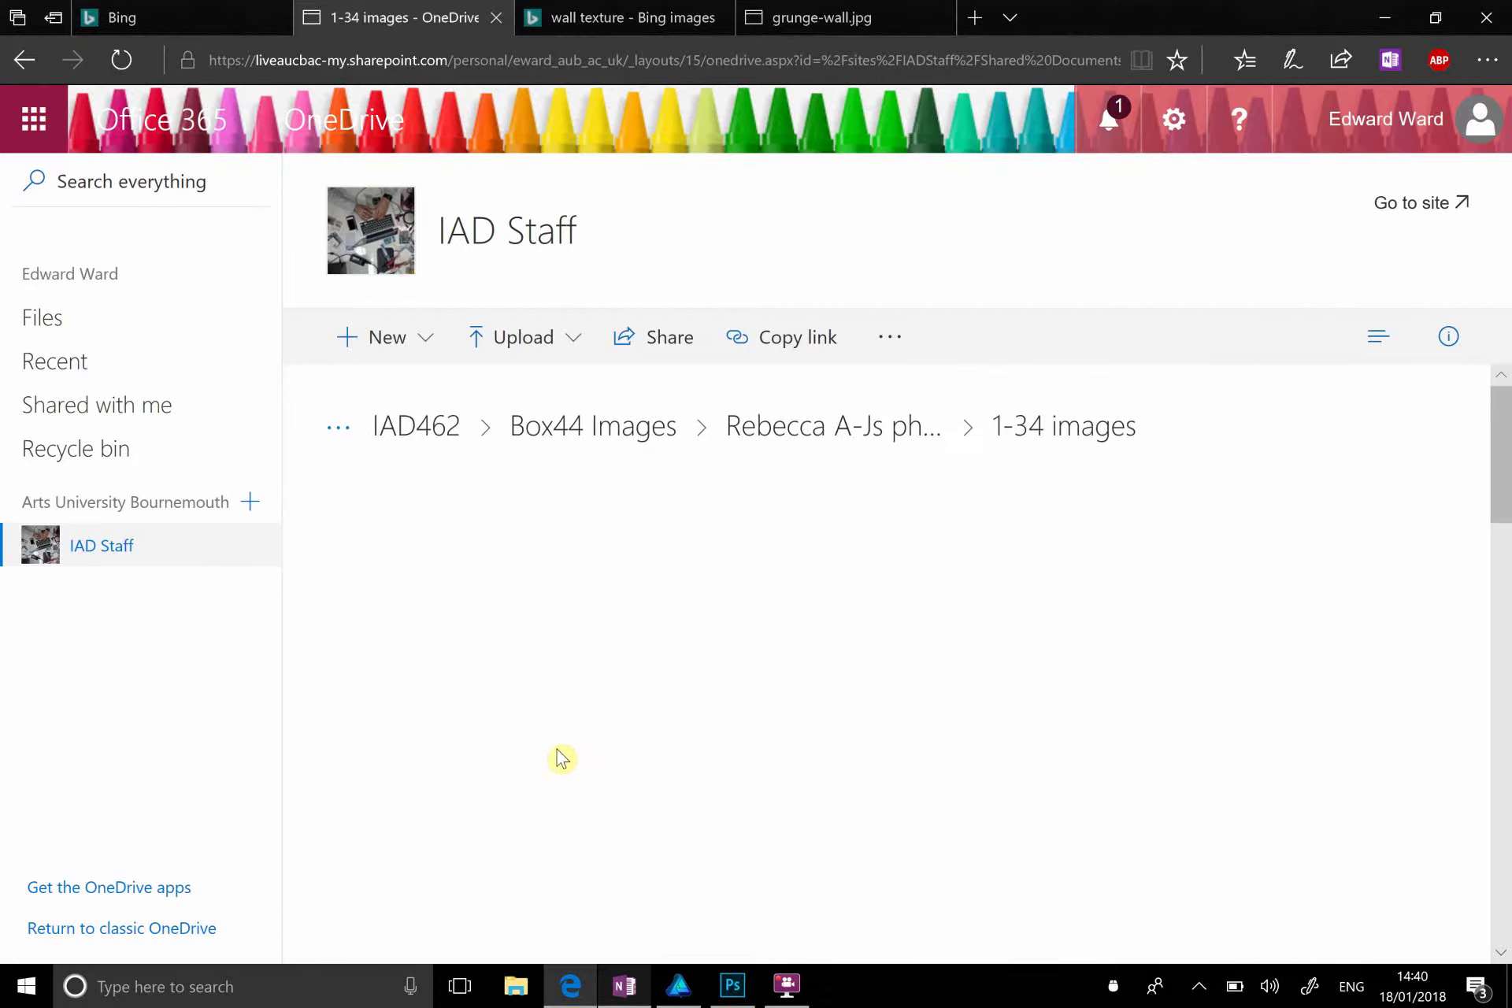
scroll(562, 759, "down", 1)
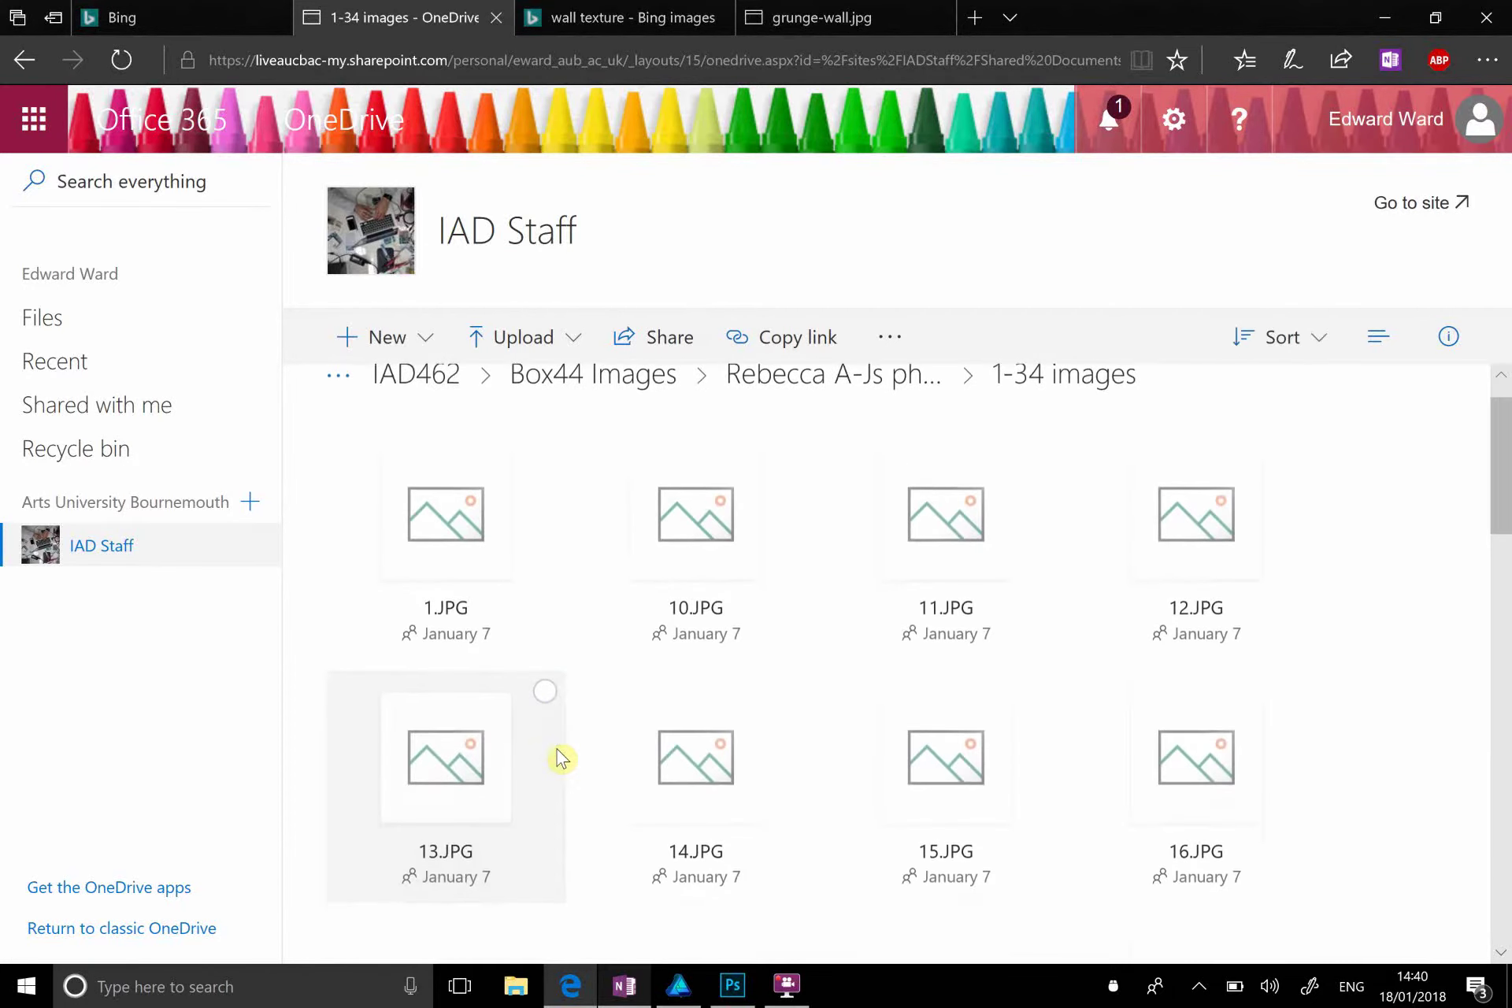
scroll(562, 758, "down", 9)
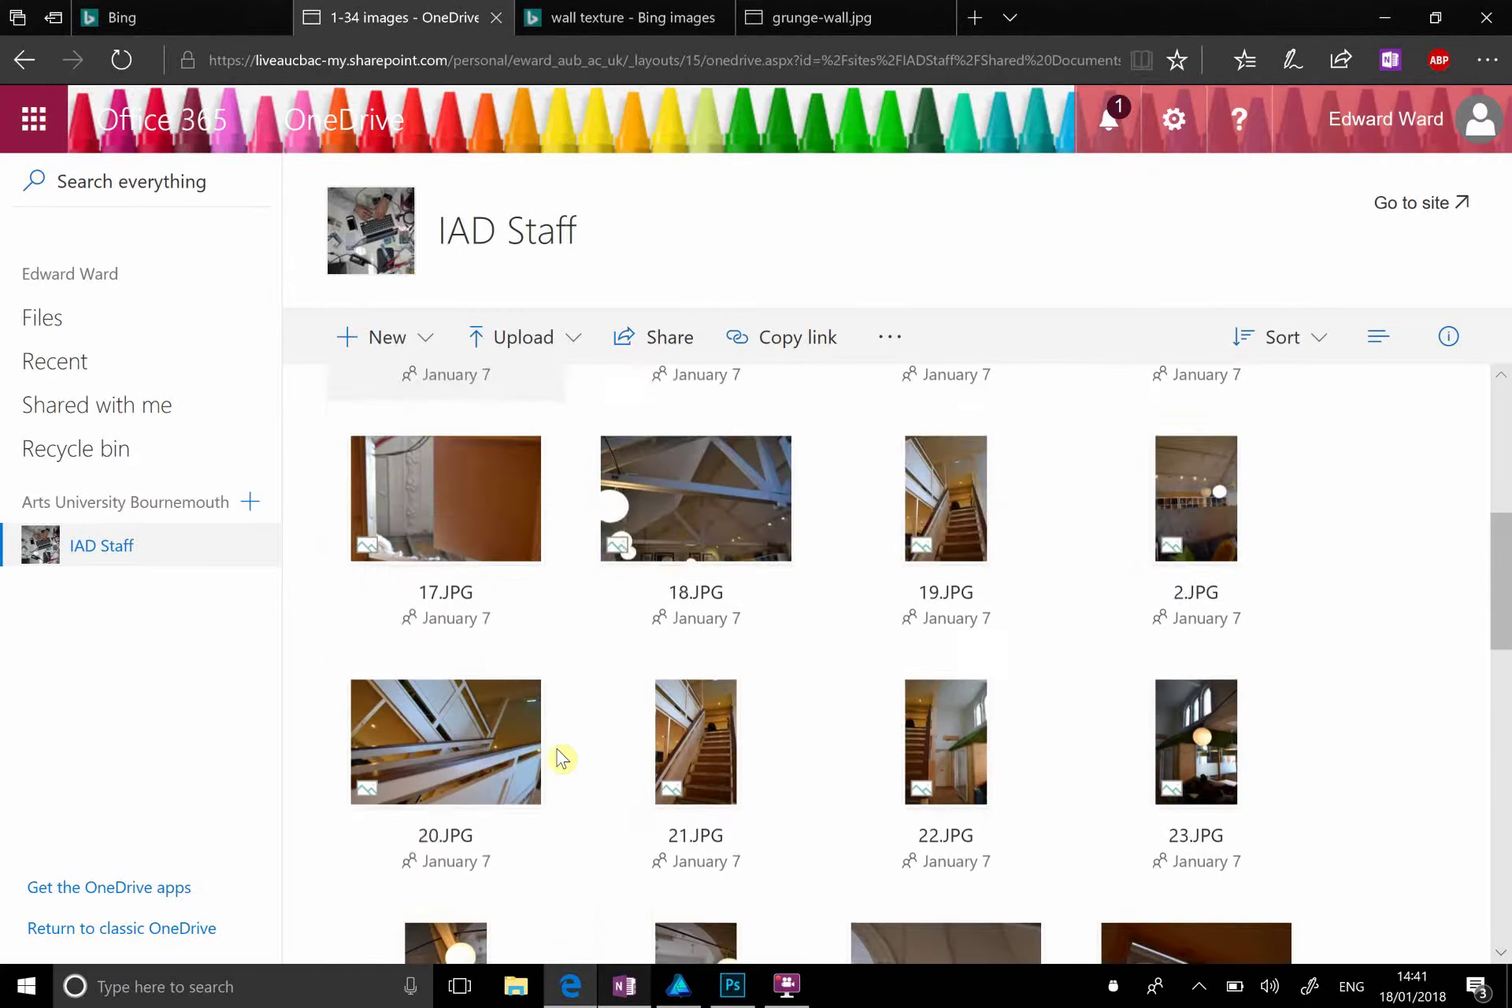
scroll(562, 758, "down", 12)
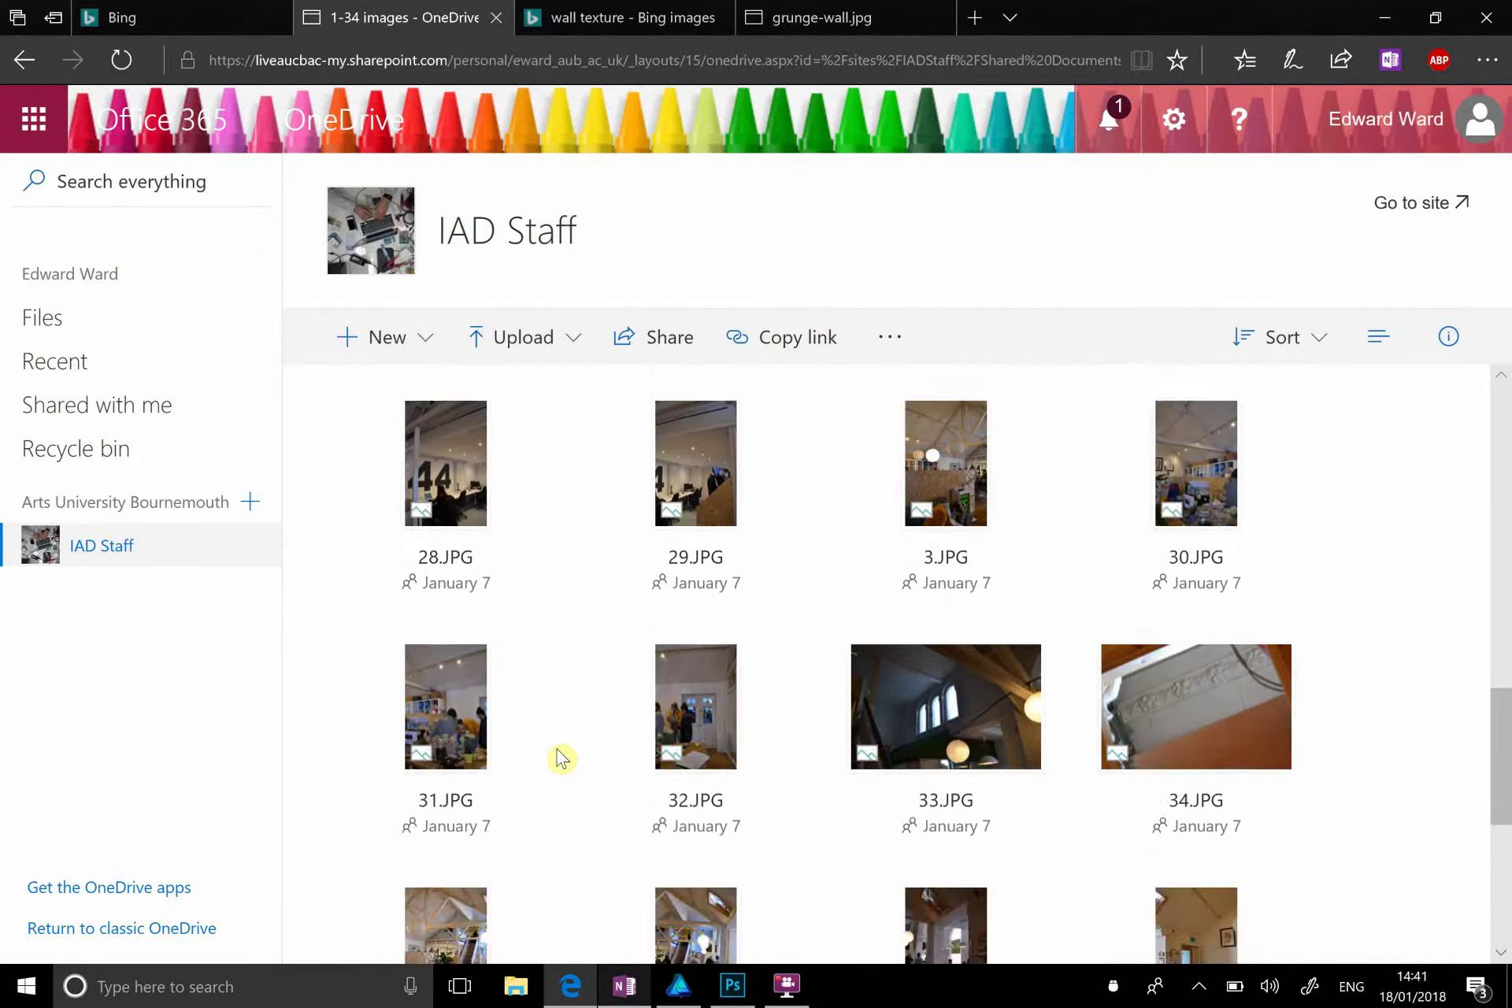
scroll(560, 759, "up", 4)
left_click(693, 709)
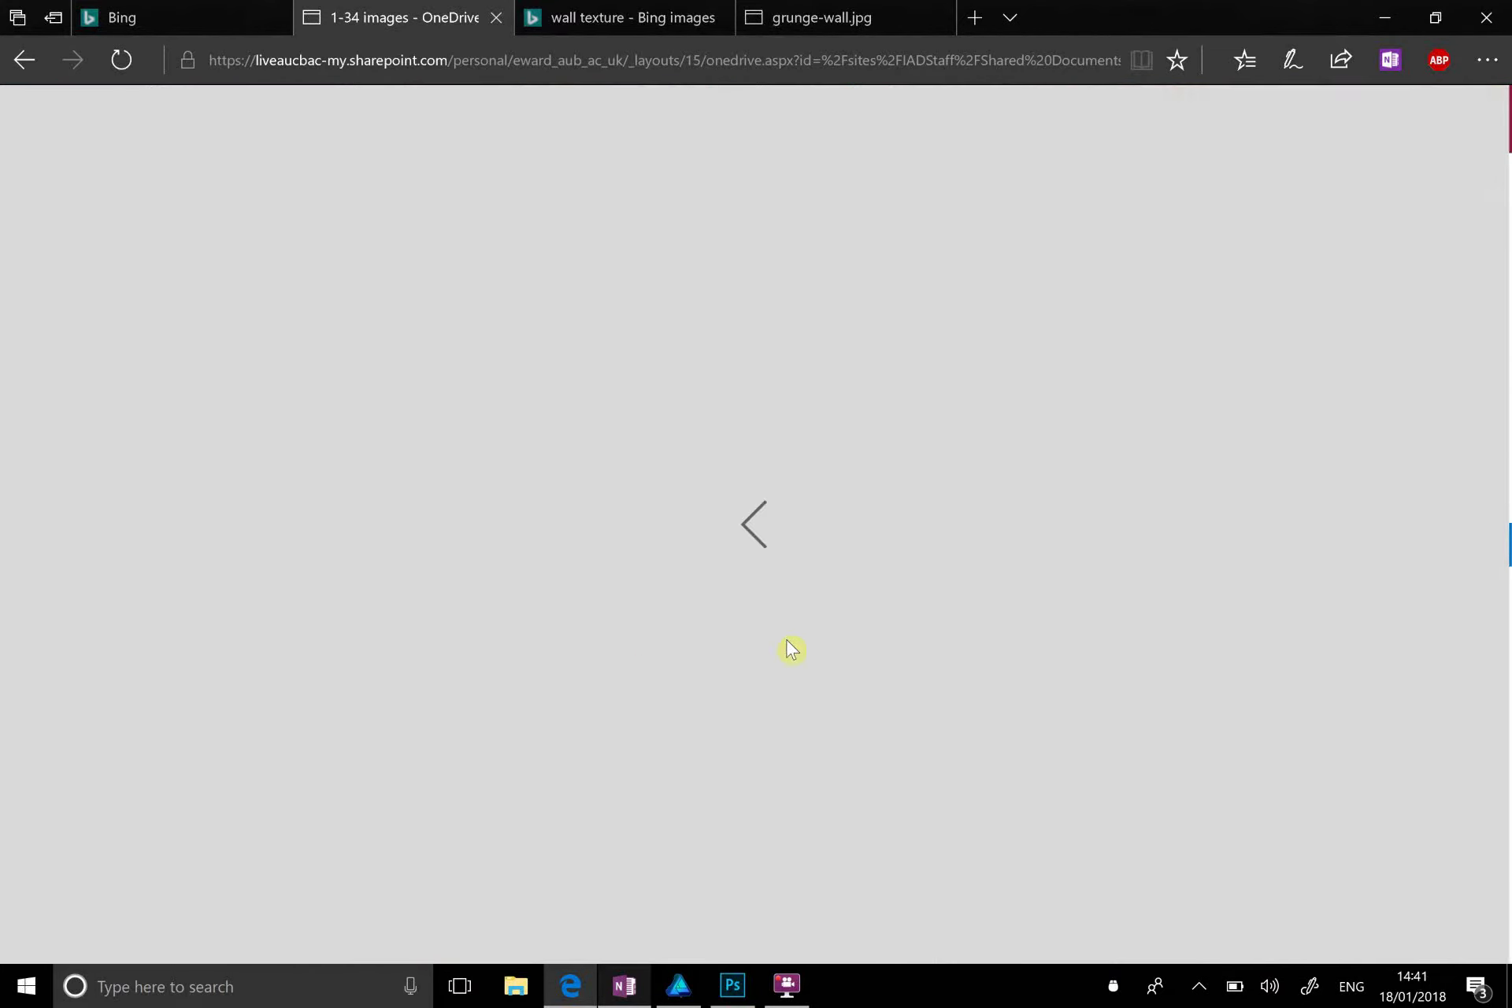
key("Escape")
key("alt+Left")
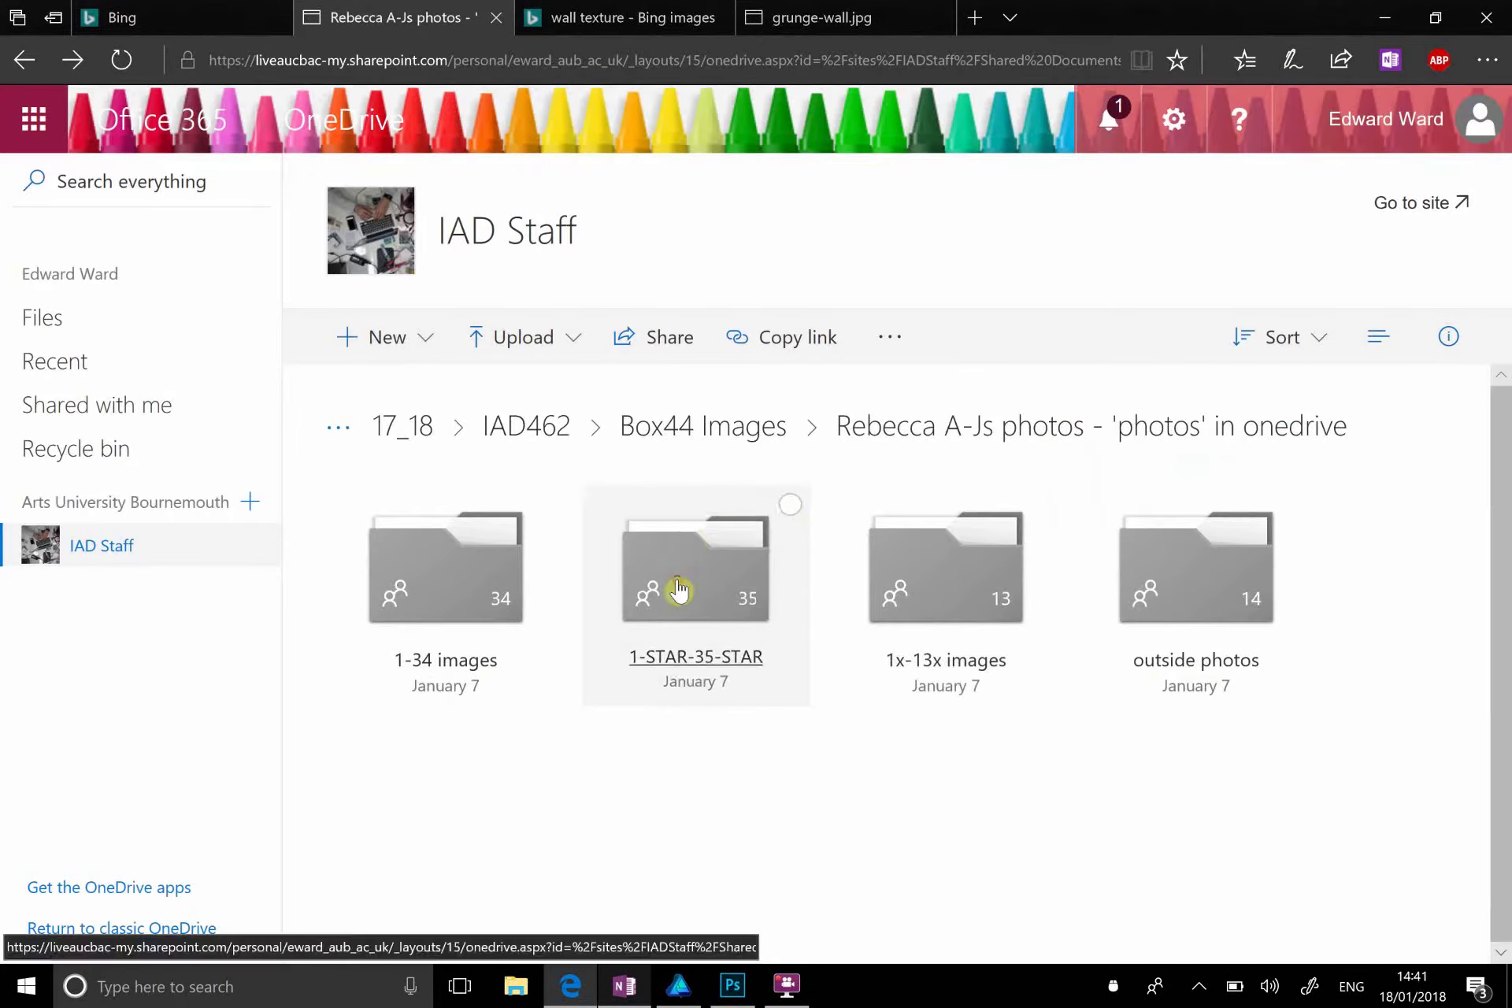
Step: Open the 1-STAR-35-STAR folder and scroll through its wall and interior photos
left_click(675, 593)
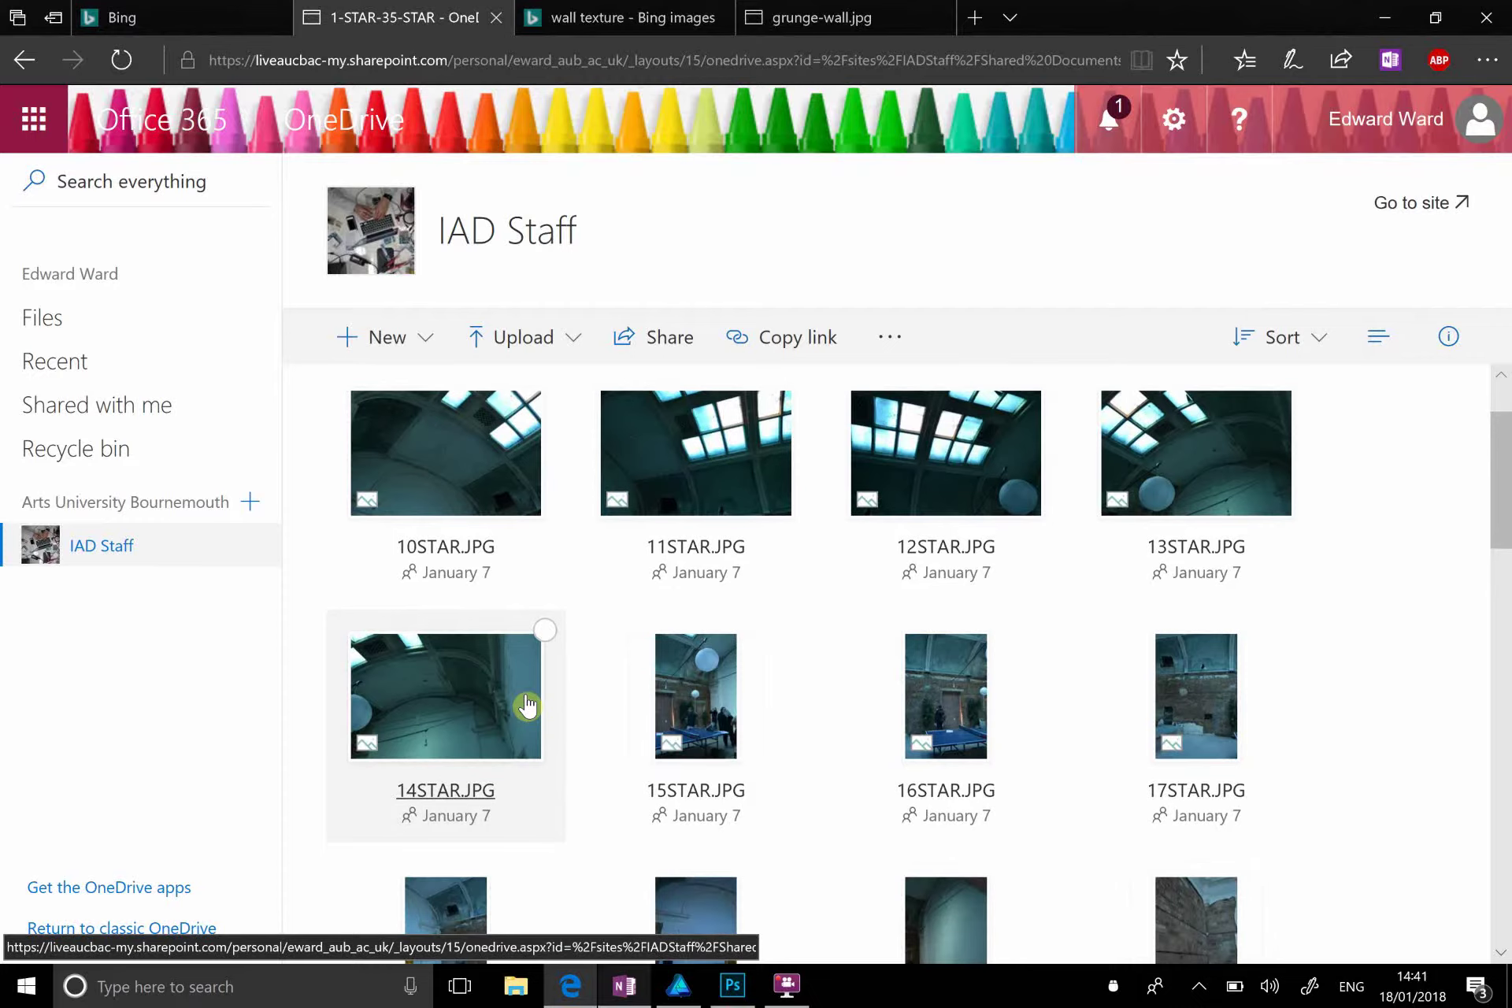
scroll(527, 706, "down", 1)
scroll(527, 707, "up", 3)
scroll(527, 707, "down", 1)
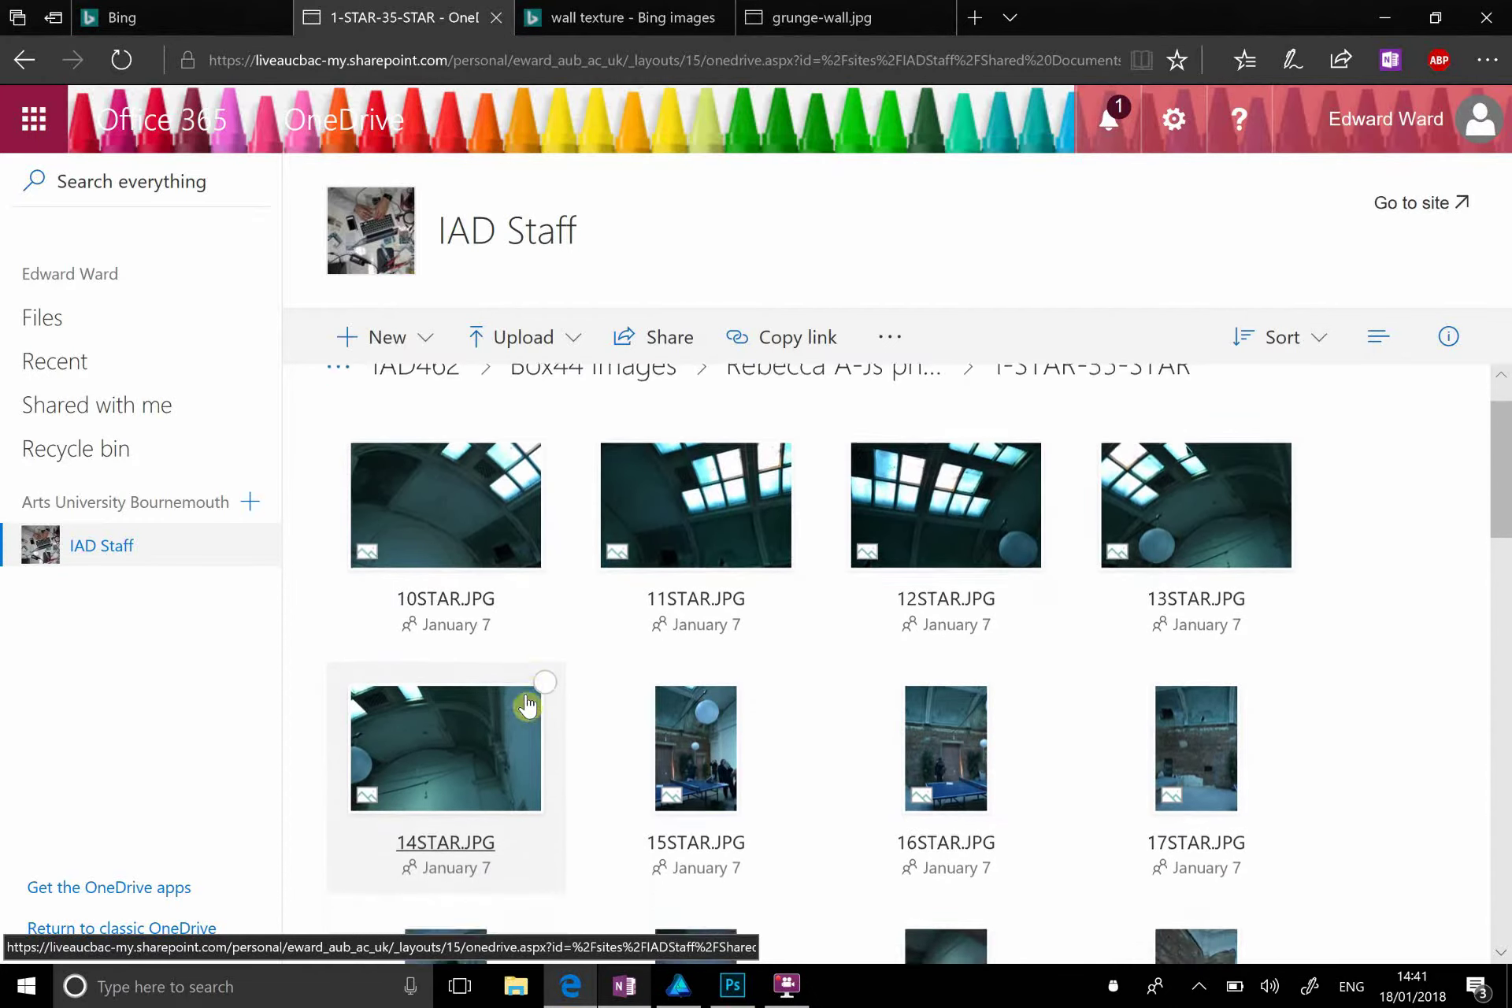
scroll(526, 707, "down", 5)
scroll(811, 634, "down", 2)
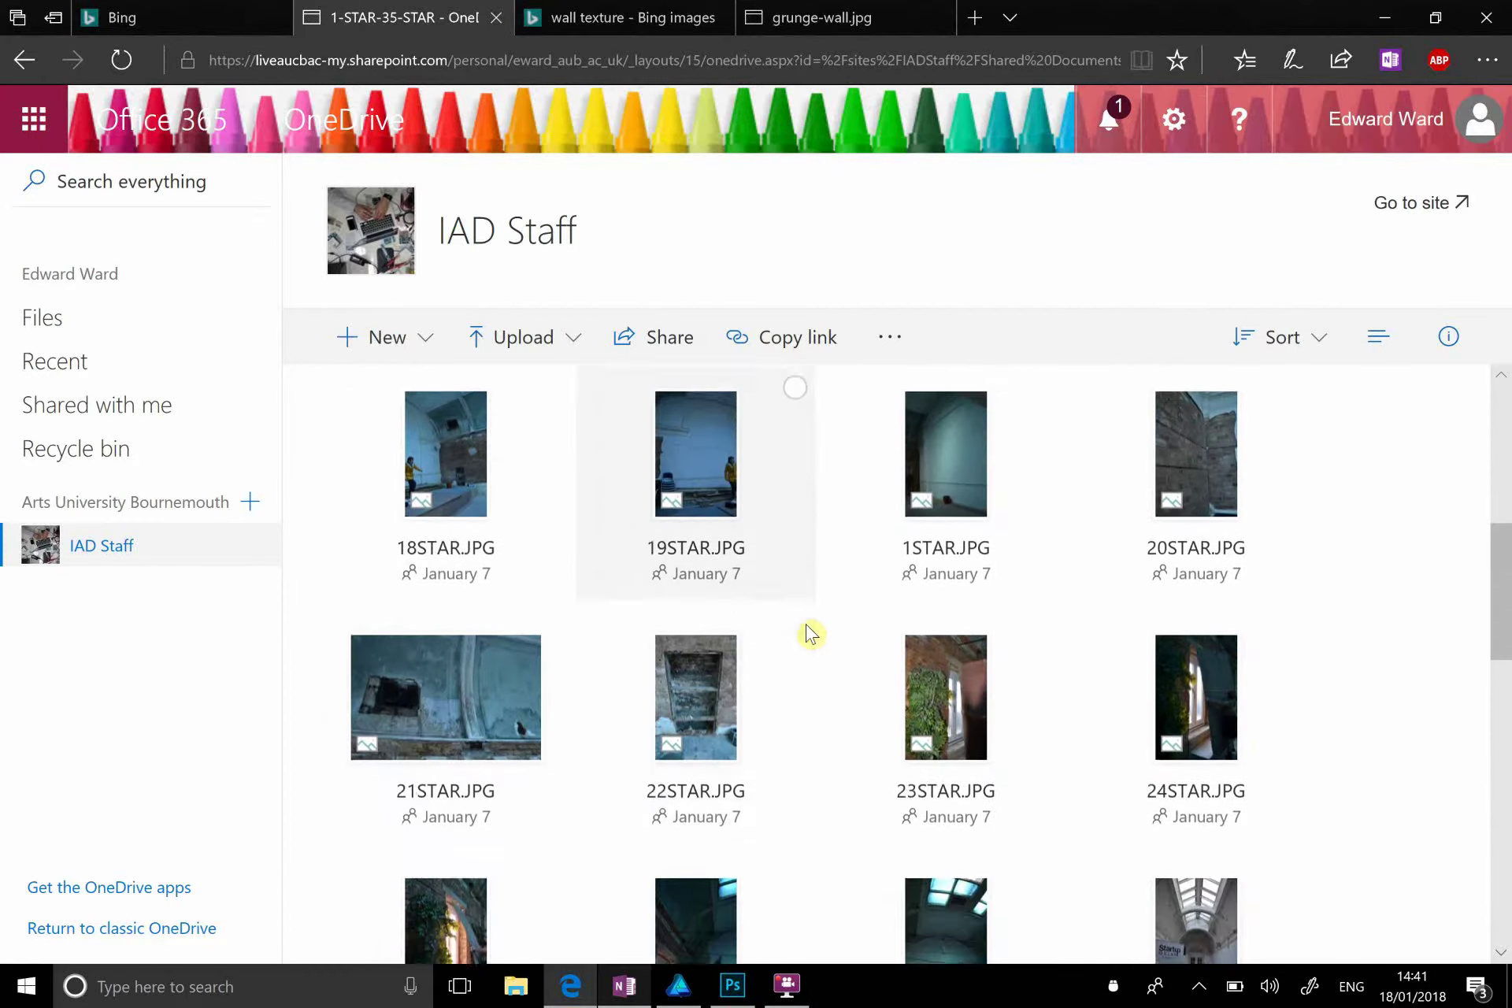
scroll(812, 634, "down", 1)
Step: Download the 21STAR.JPG peeling wall photo and minimise Edge
left_click(526, 657)
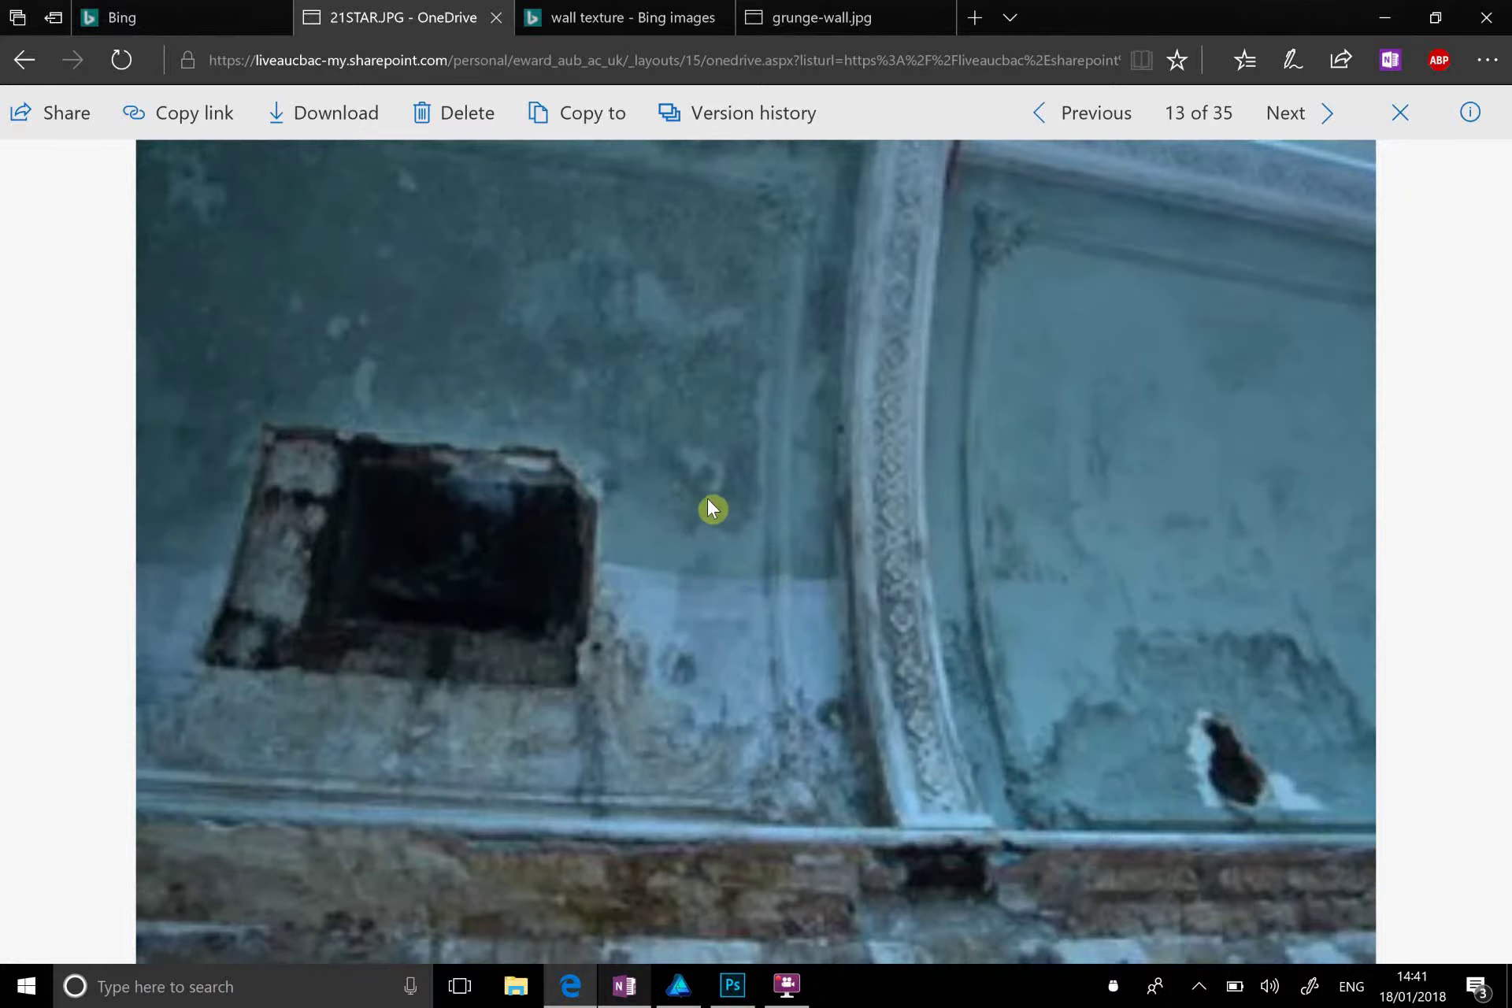
left_click(345, 115)
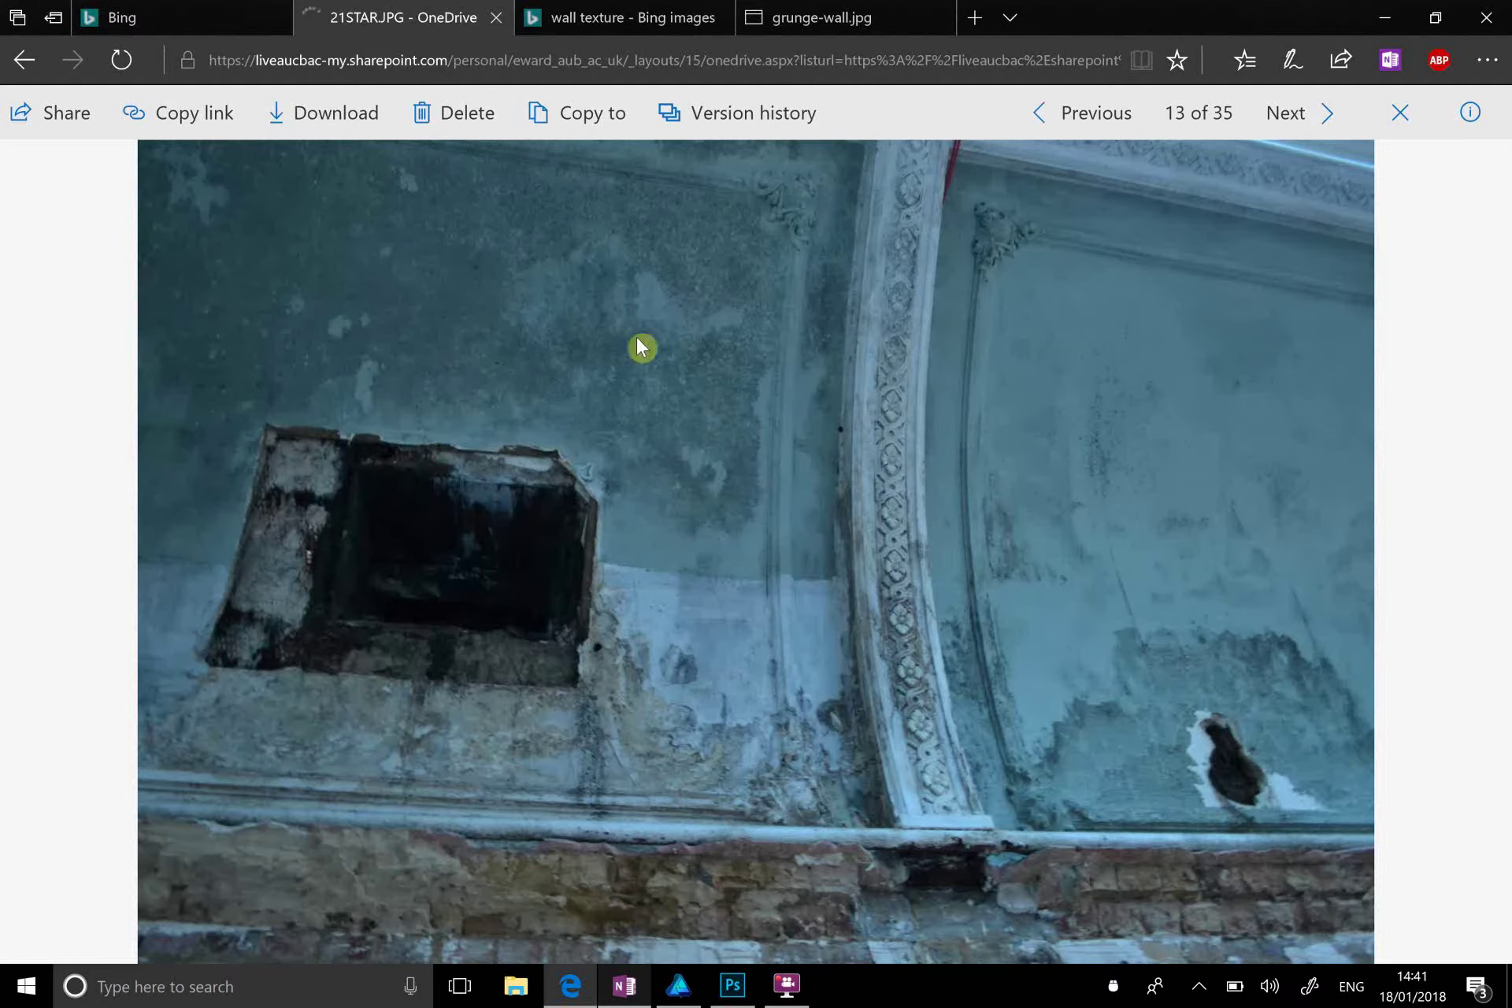
left_click(978, 934)
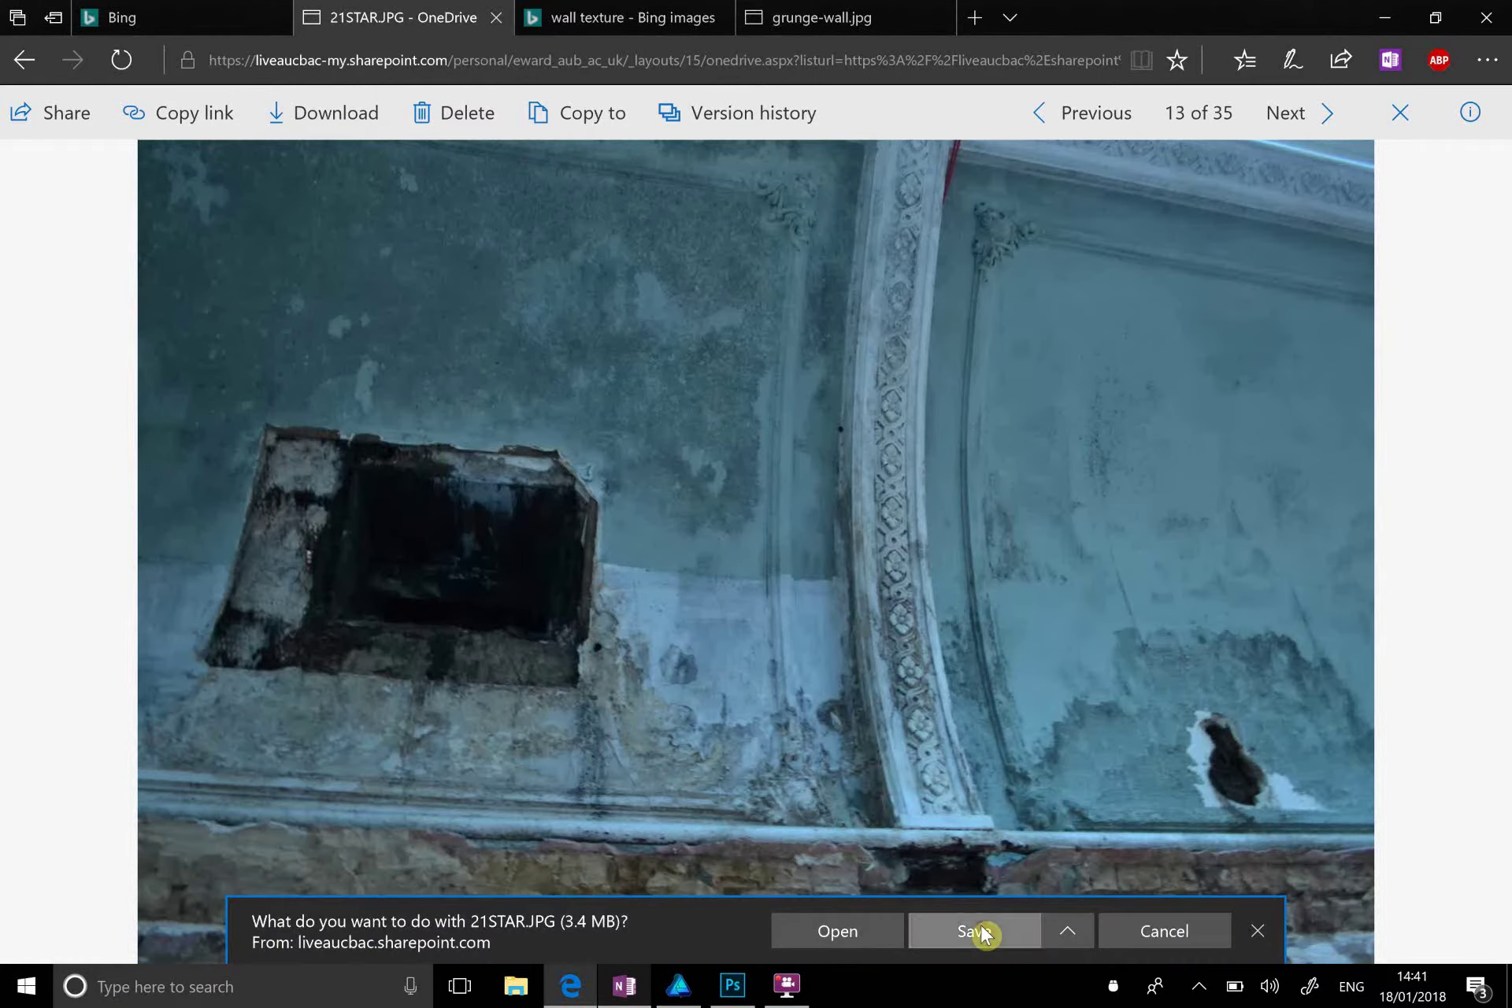
left_click(1385, 17)
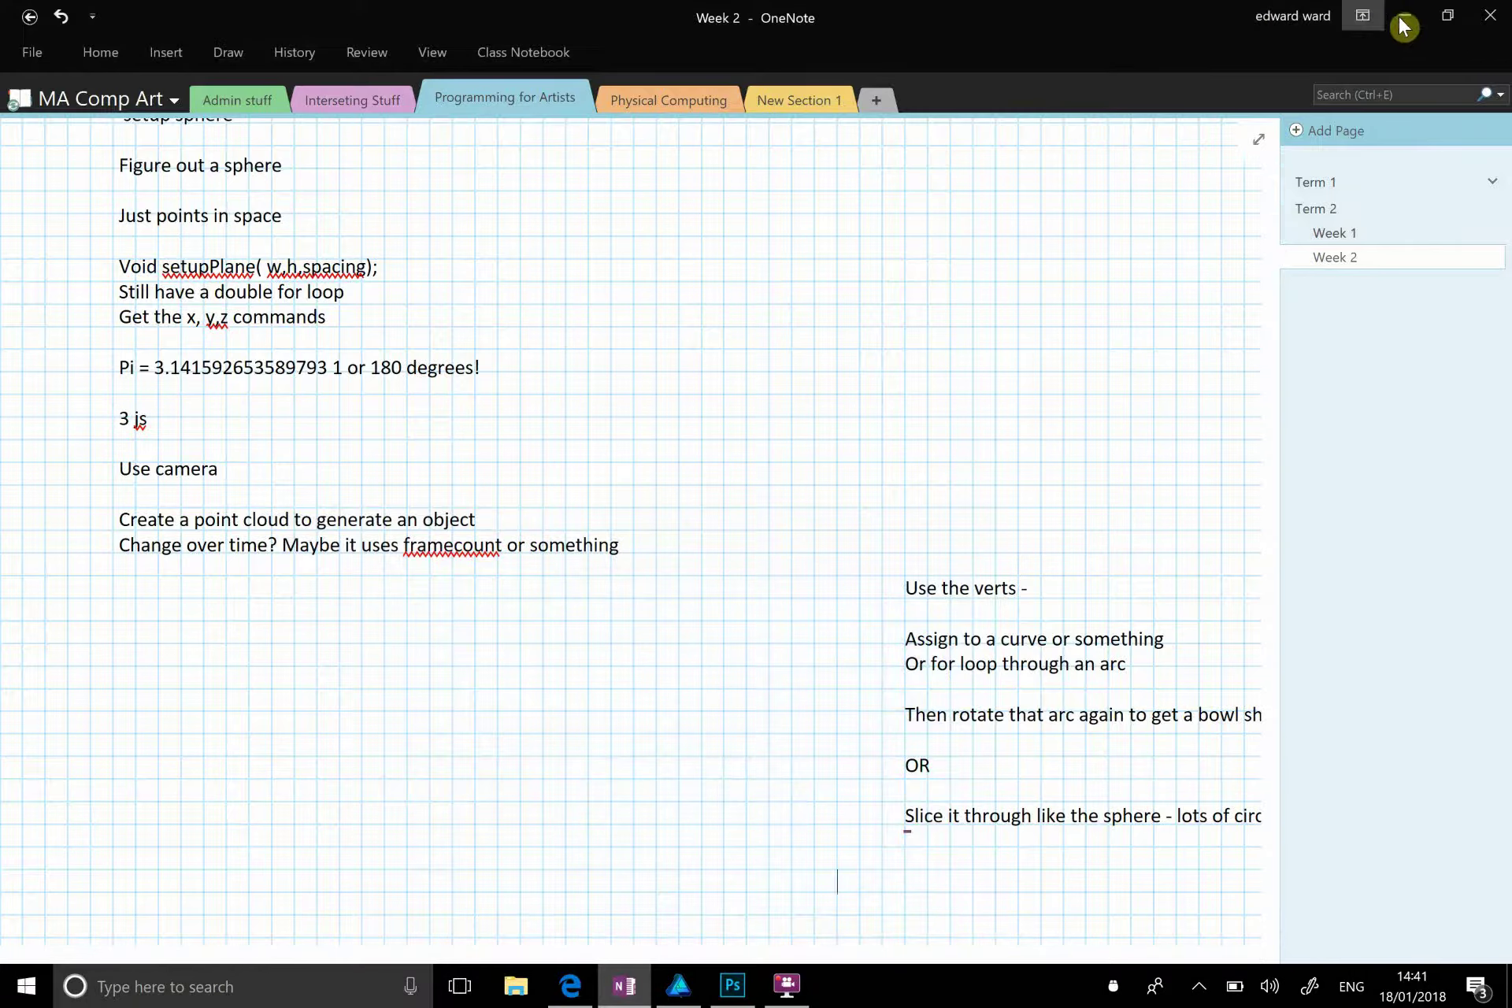
Step: Minimise OneNote and open File Explorer on the Desktop folder
left_click(1401, 17)
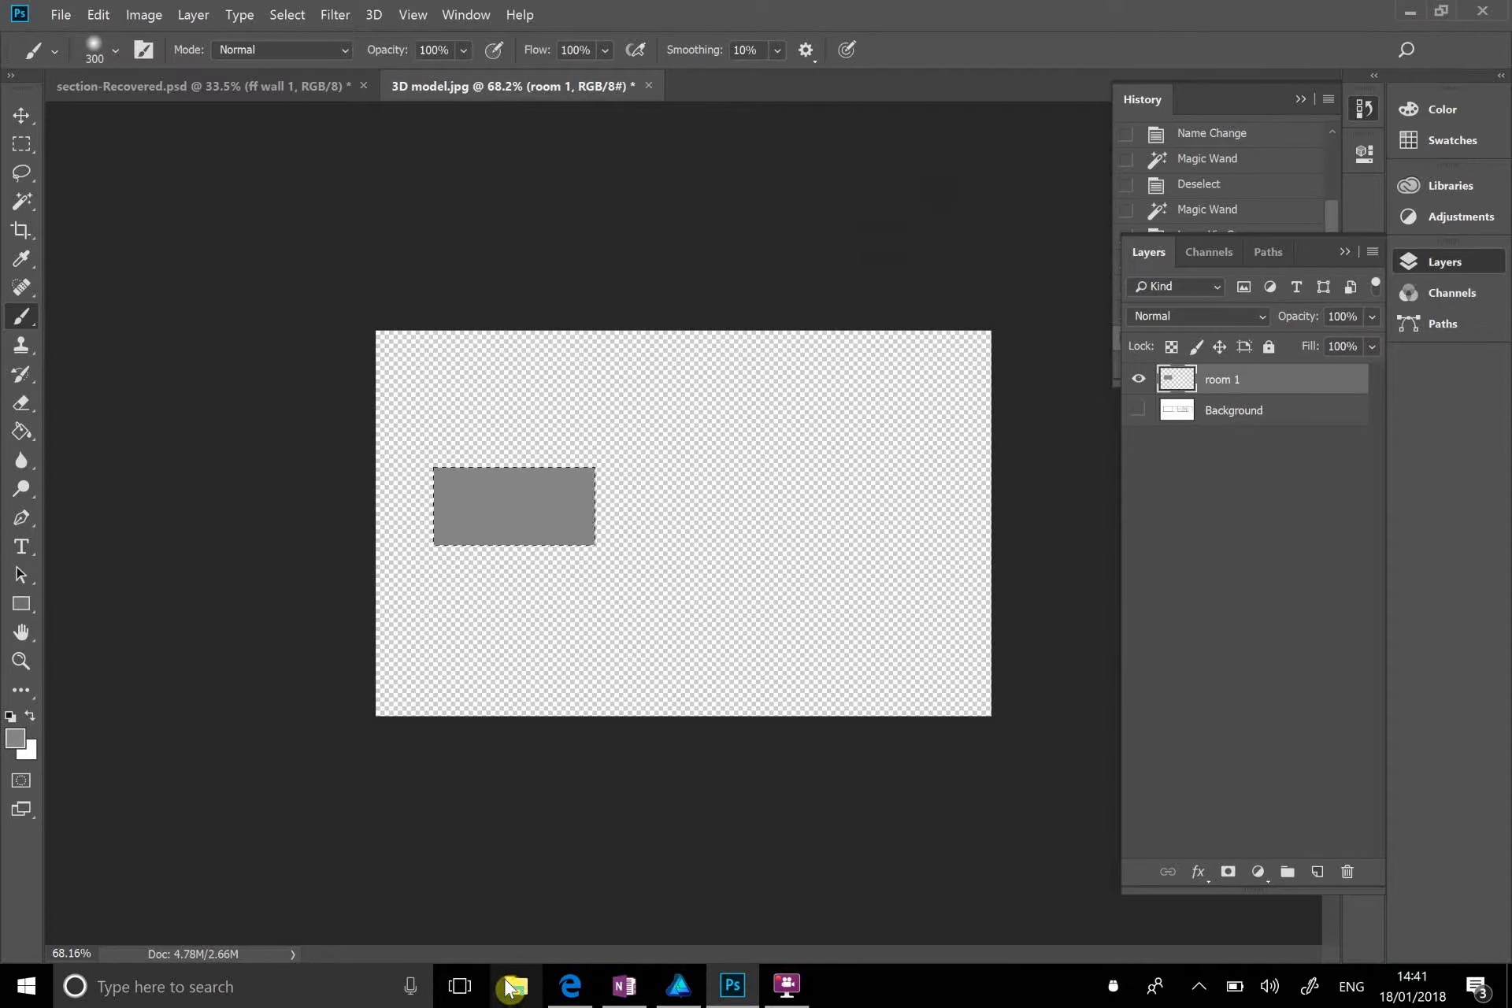
key("super+e")
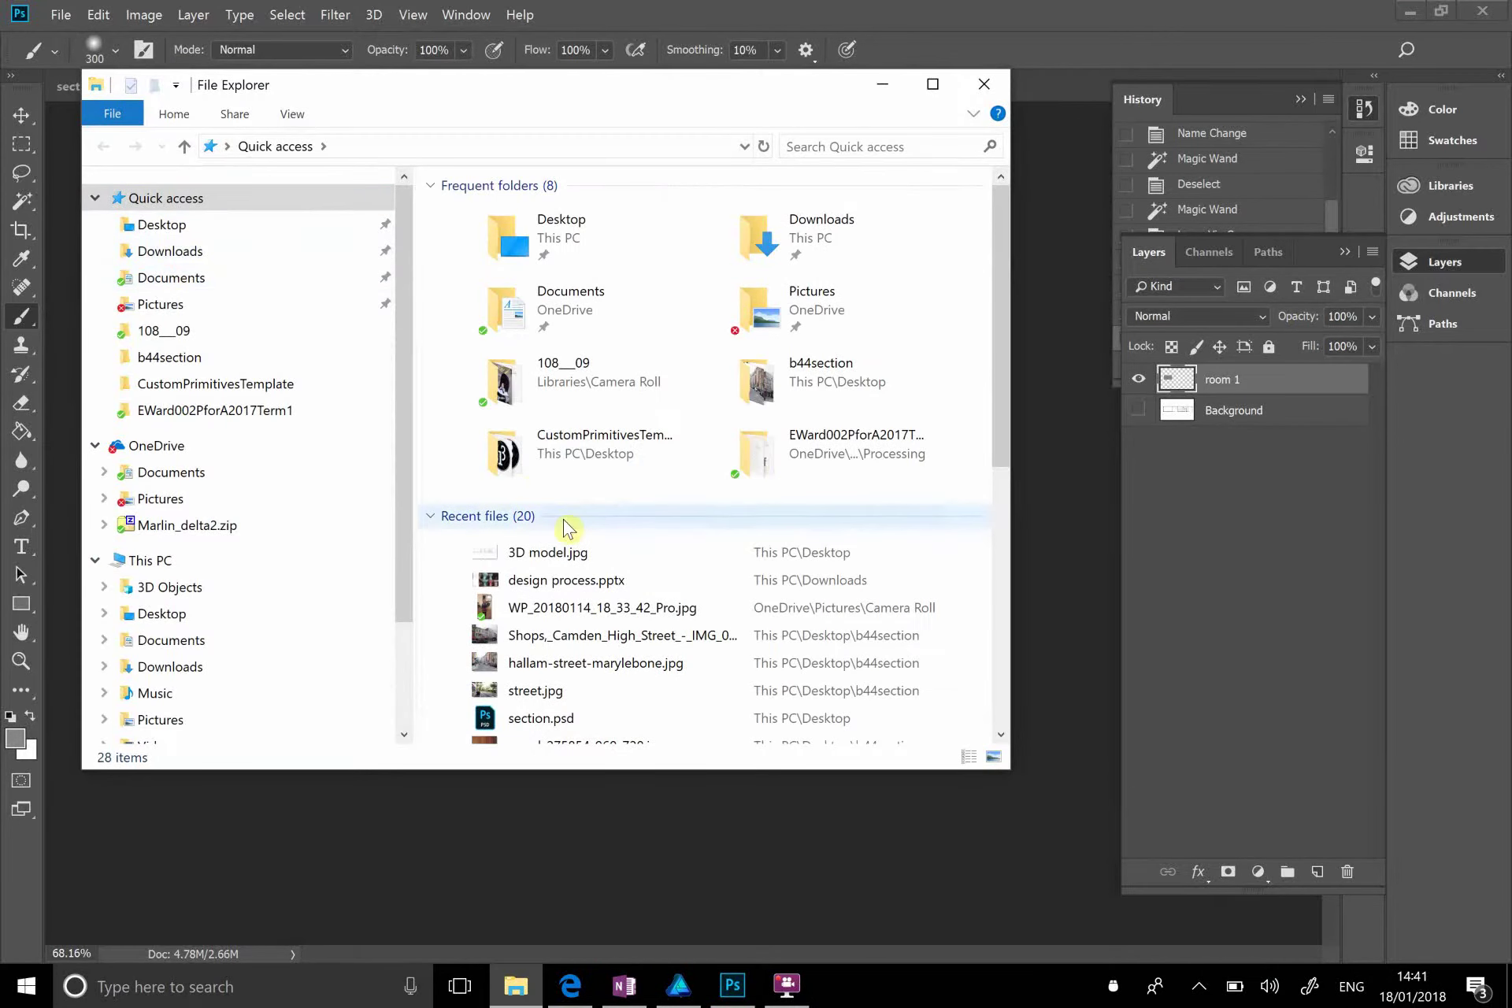
left_click(223, 225)
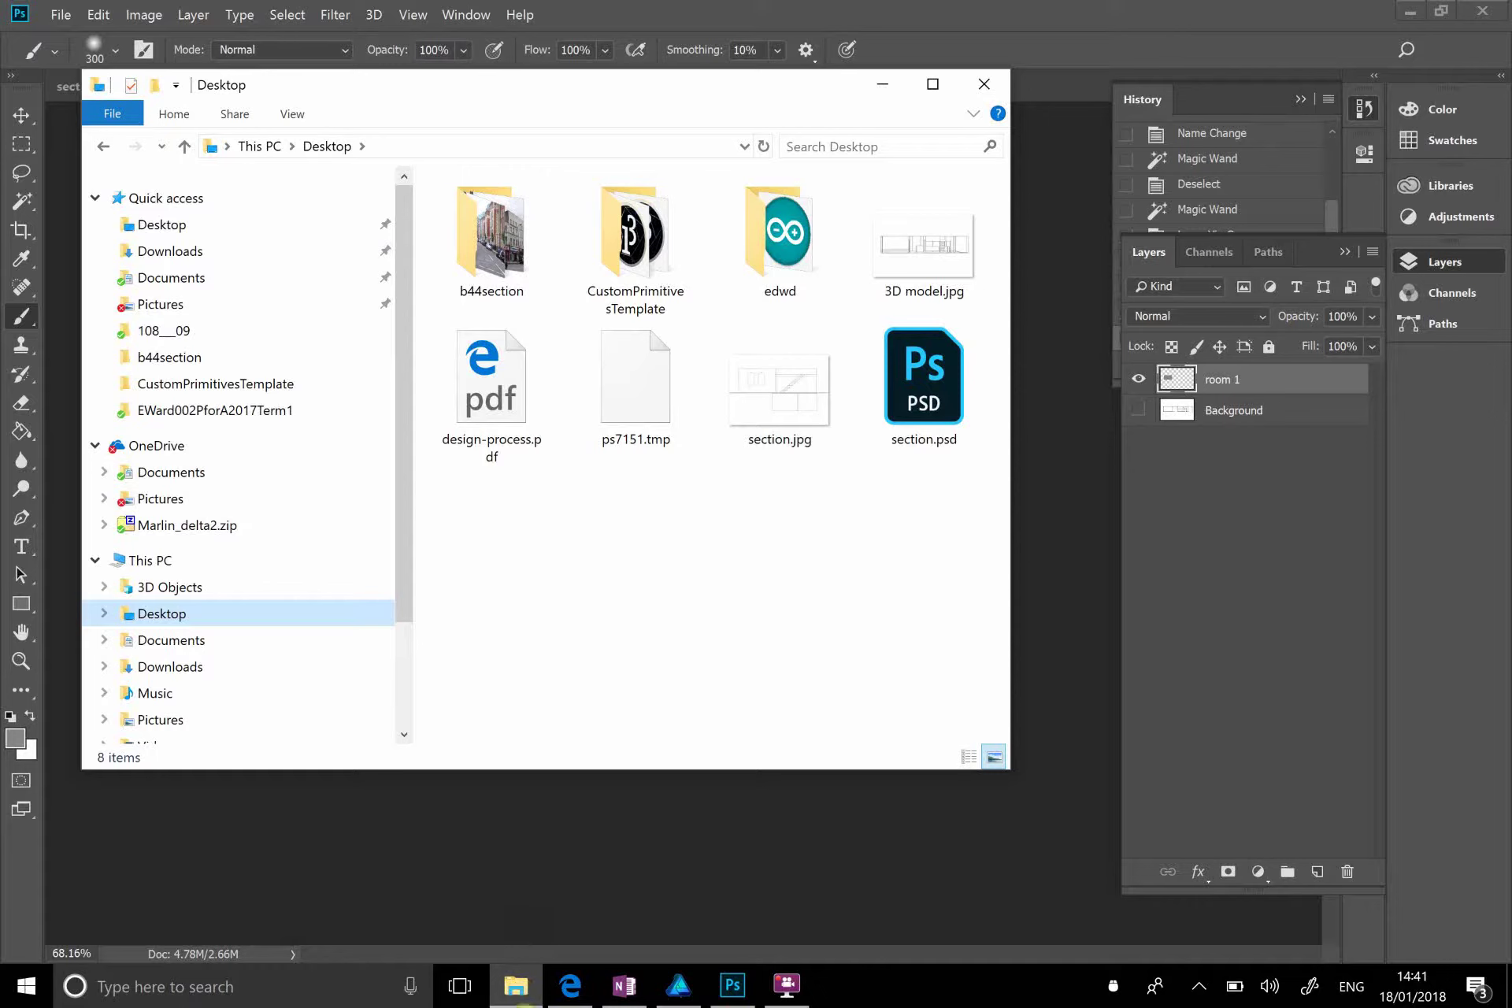
left_click(600, 540)
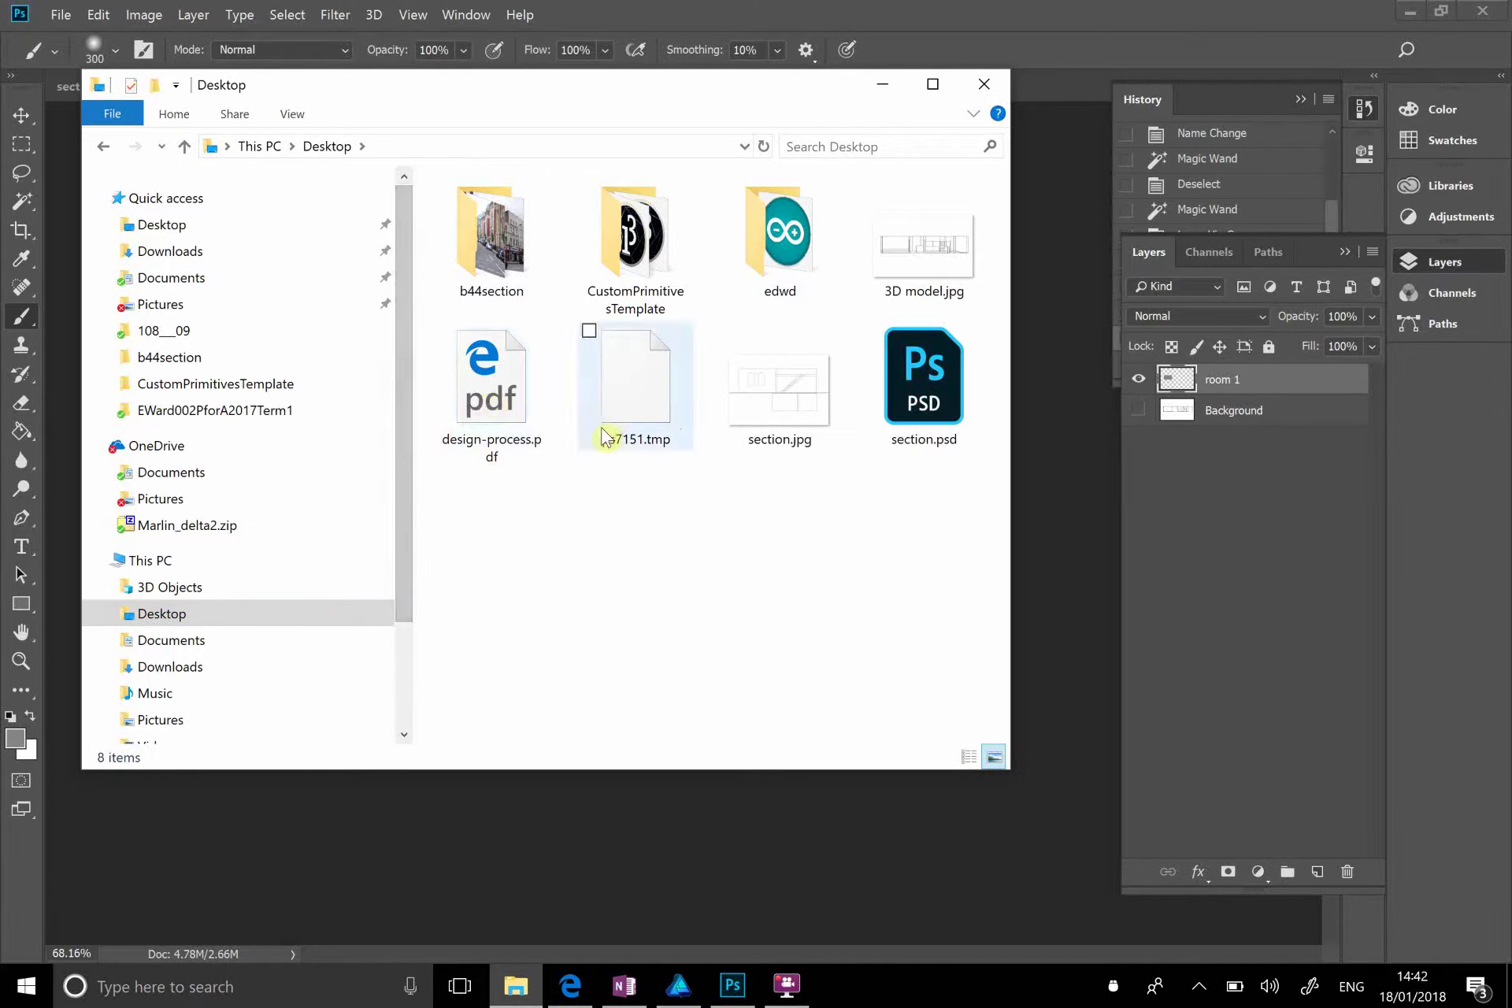
Step: Drag grunge-wall.jpg from the b44section folder onto the Photoshop canvas
double_click(495, 254)
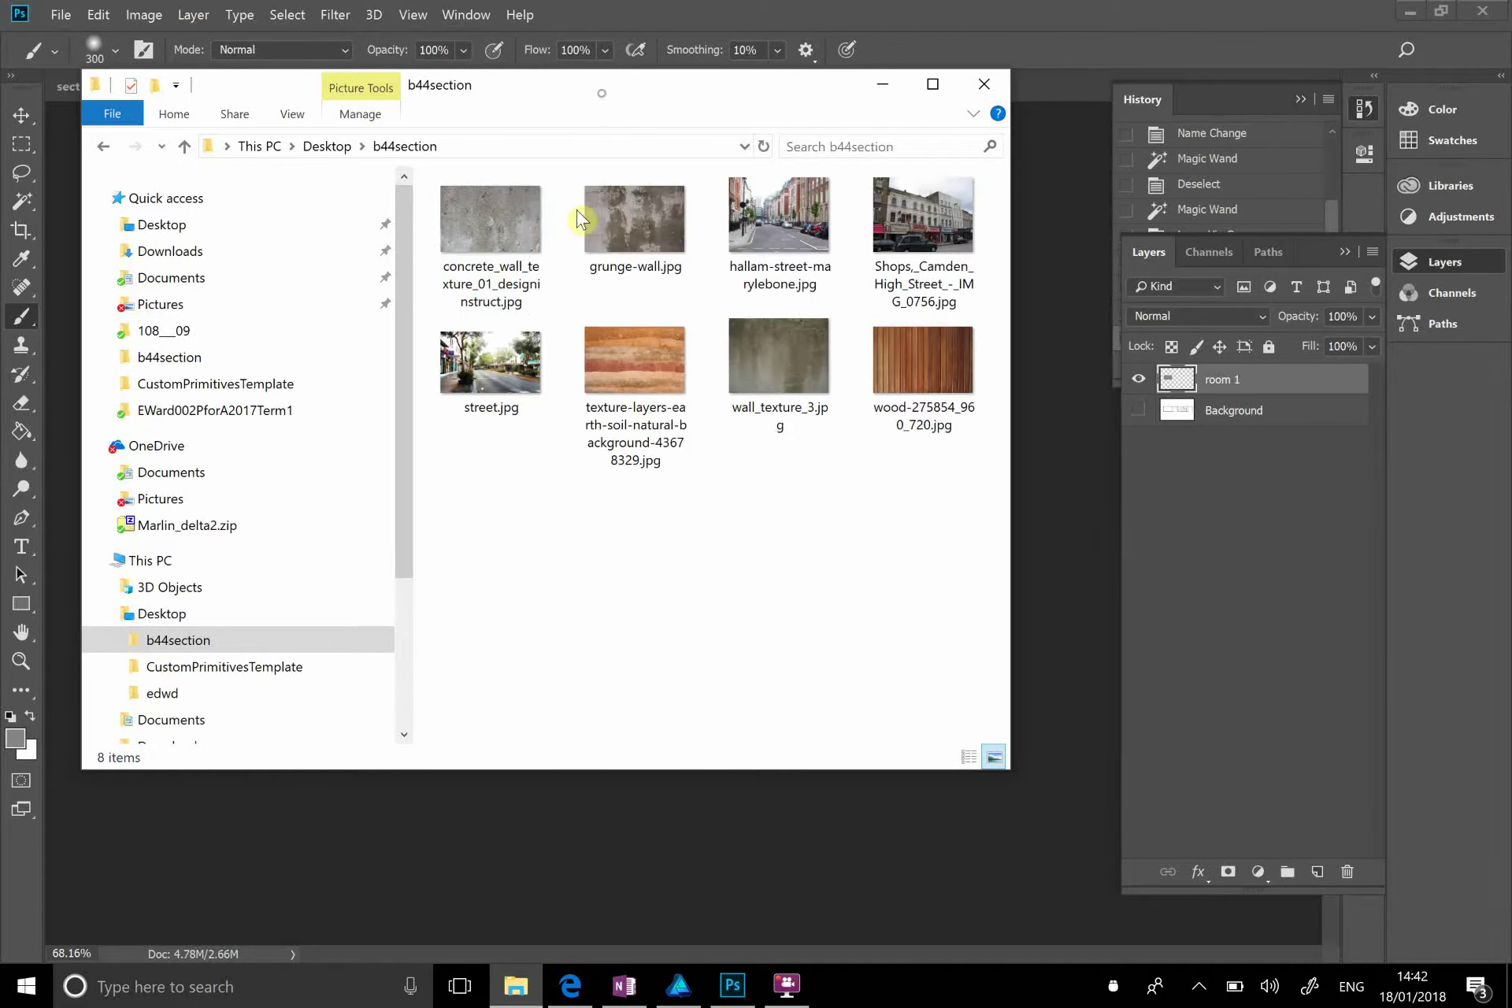
left_click_drag(601, 99, 49, 173)
left_click(87, 303)
left_click_drag(85, 300, 748, 278)
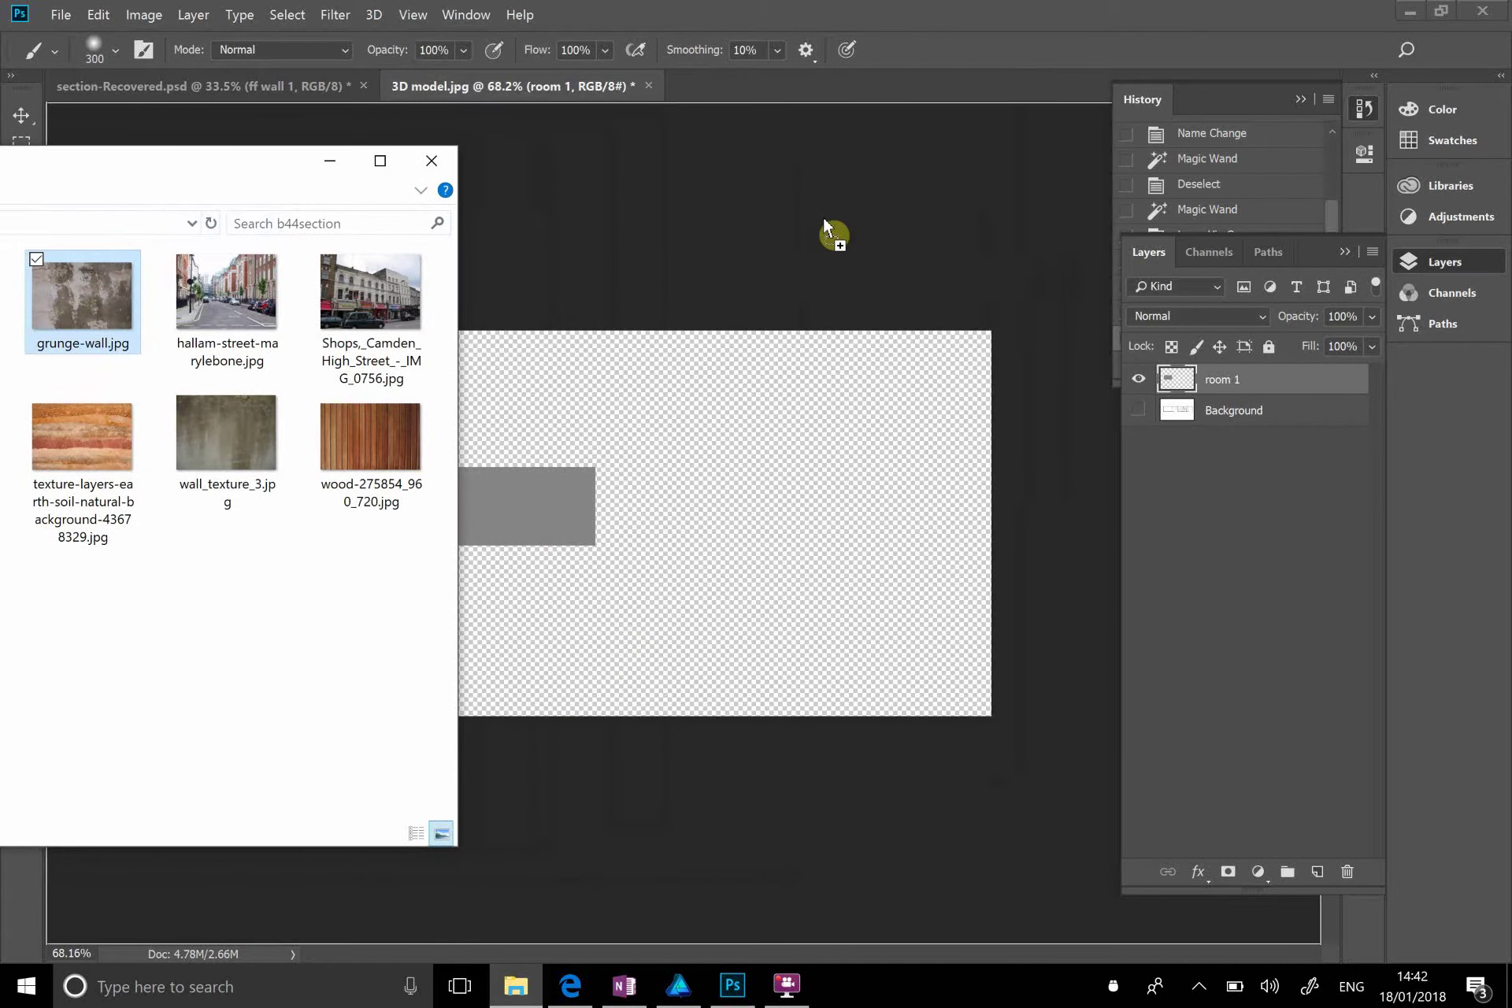
left_click_drag(824, 219, 823, 221)
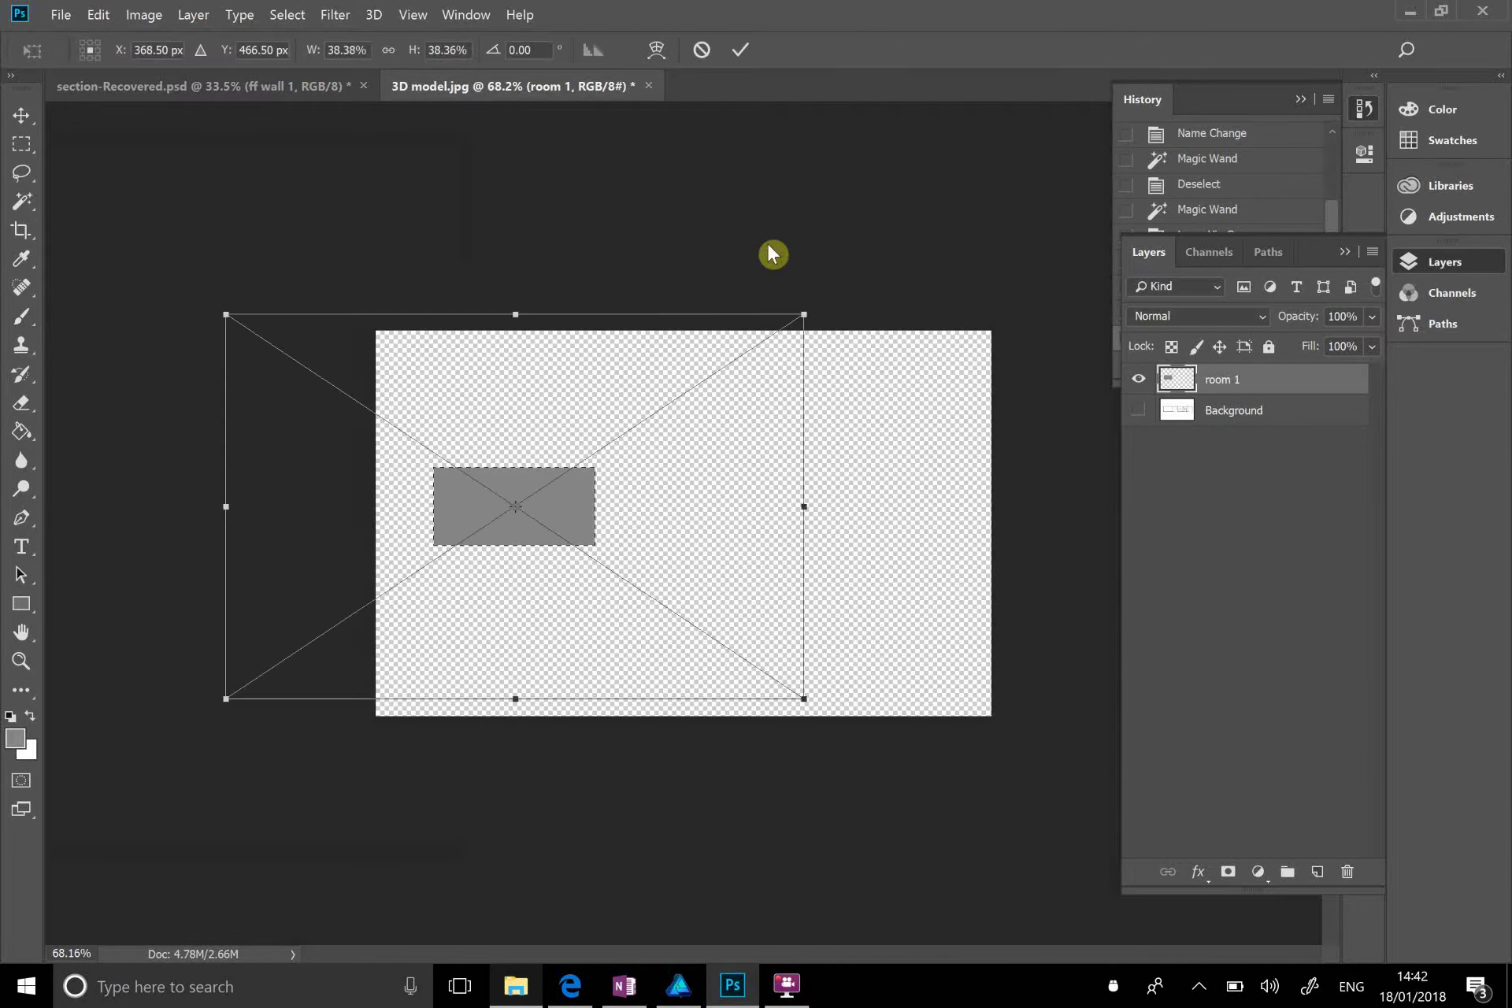
Step: Position the placed grunge-wall image to cover most of the canvas and commit it
left_click_drag(675, 351, 725, 338)
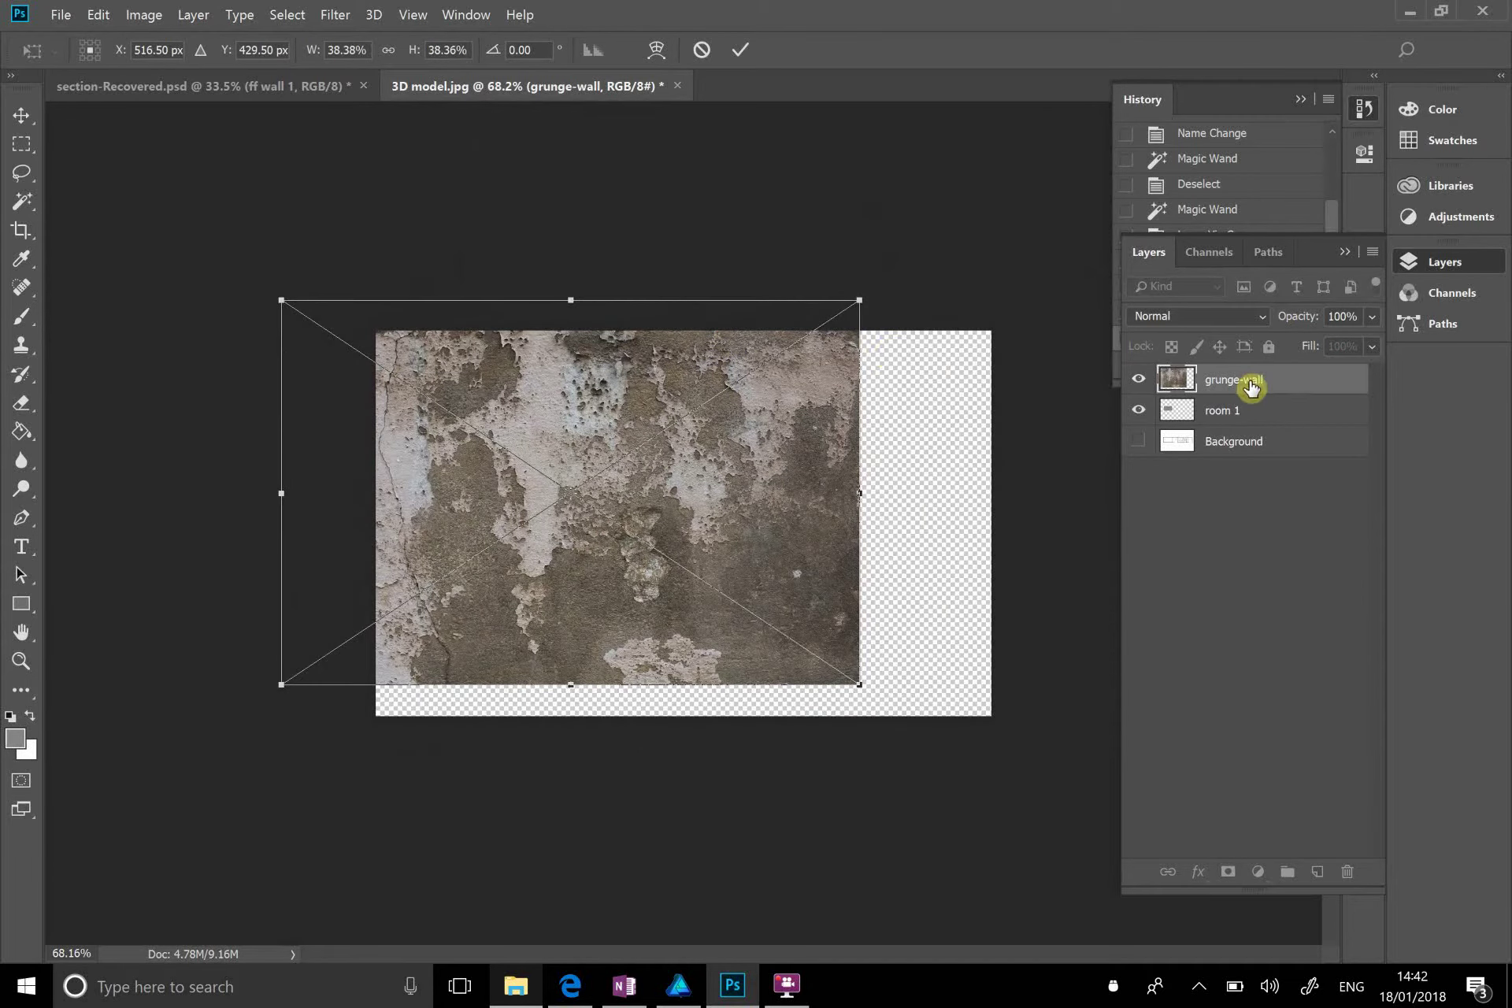
left_click_drag(673, 434, 775, 461)
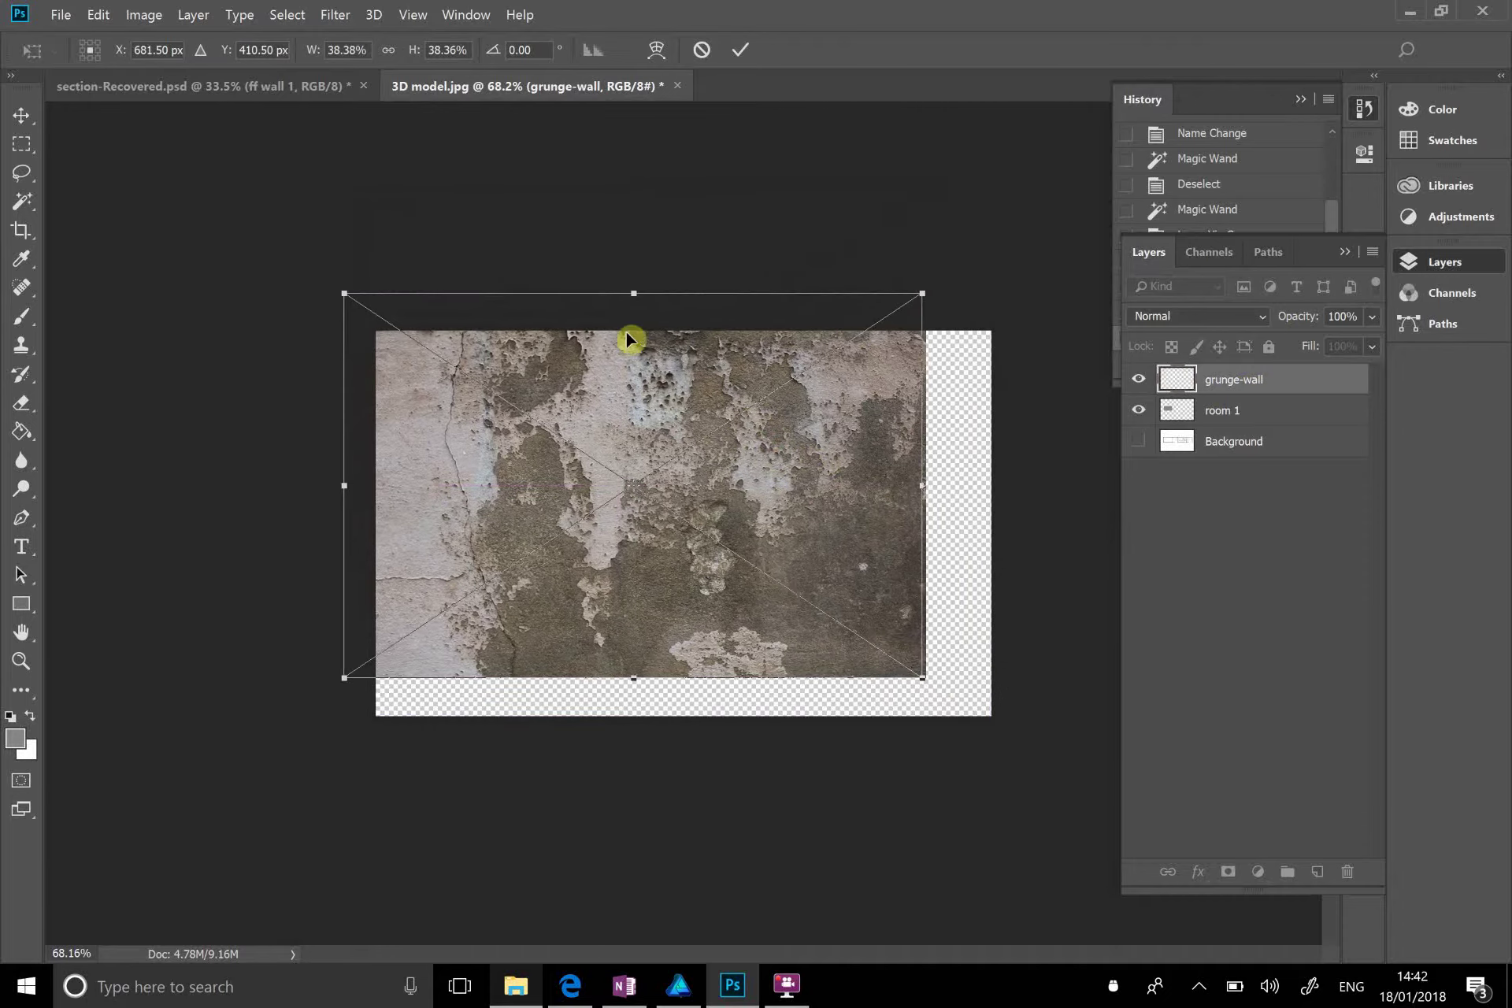
left_click(745, 51)
key("b")
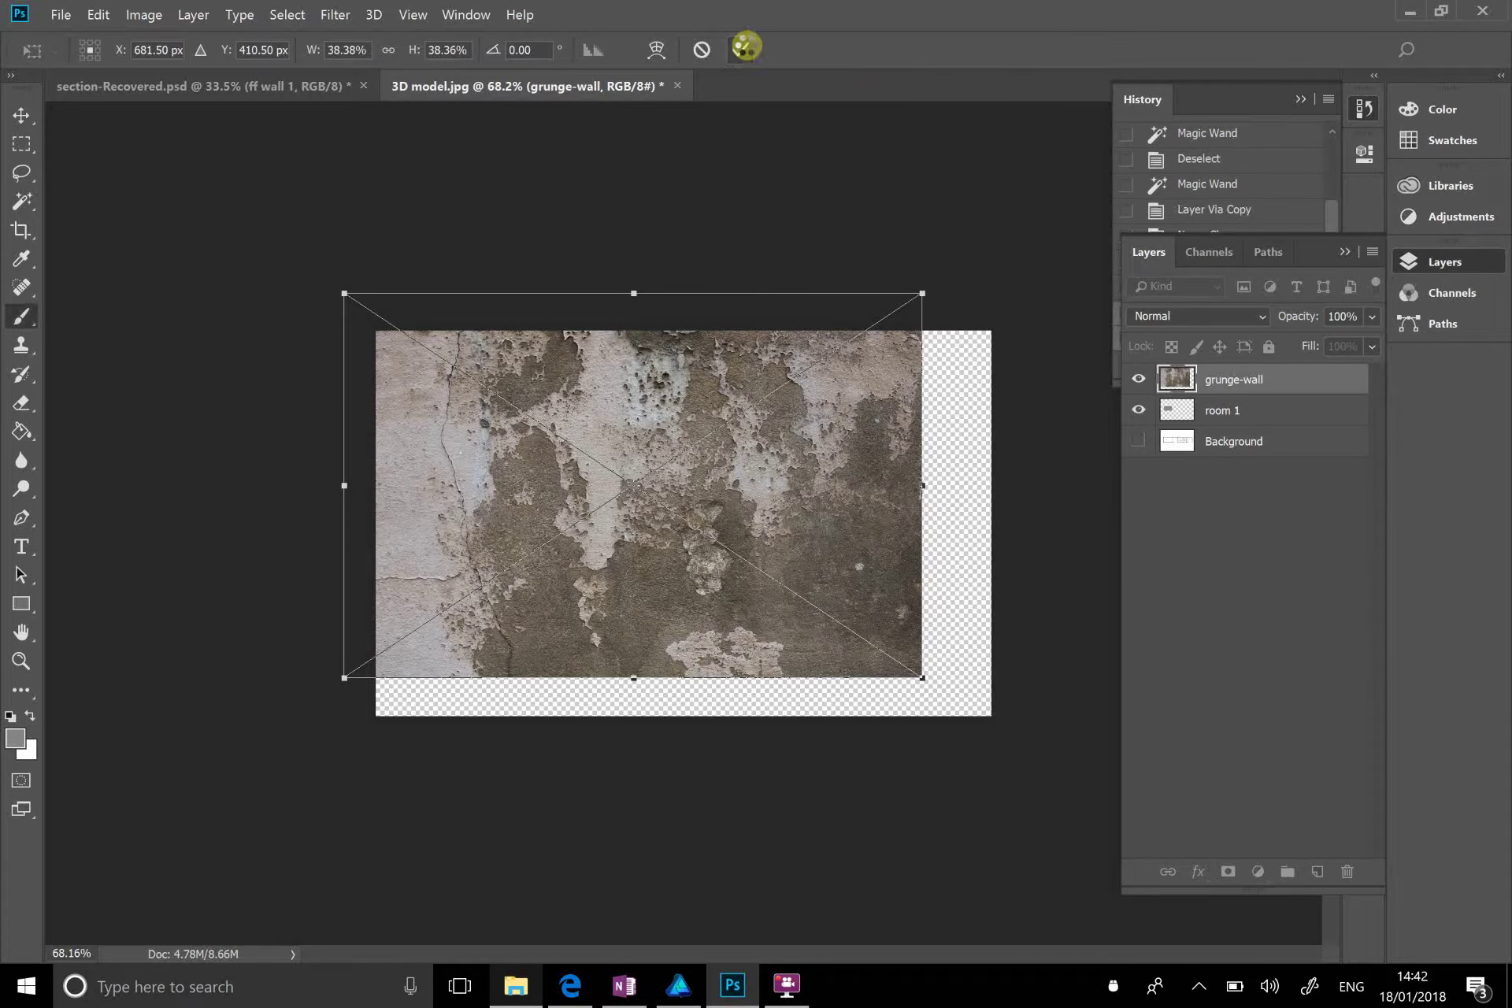
left_click(22, 115)
Step: Drag the grunge-wall layer up and to the right with the Move tool
left_click_drag(604, 513, 657, 471)
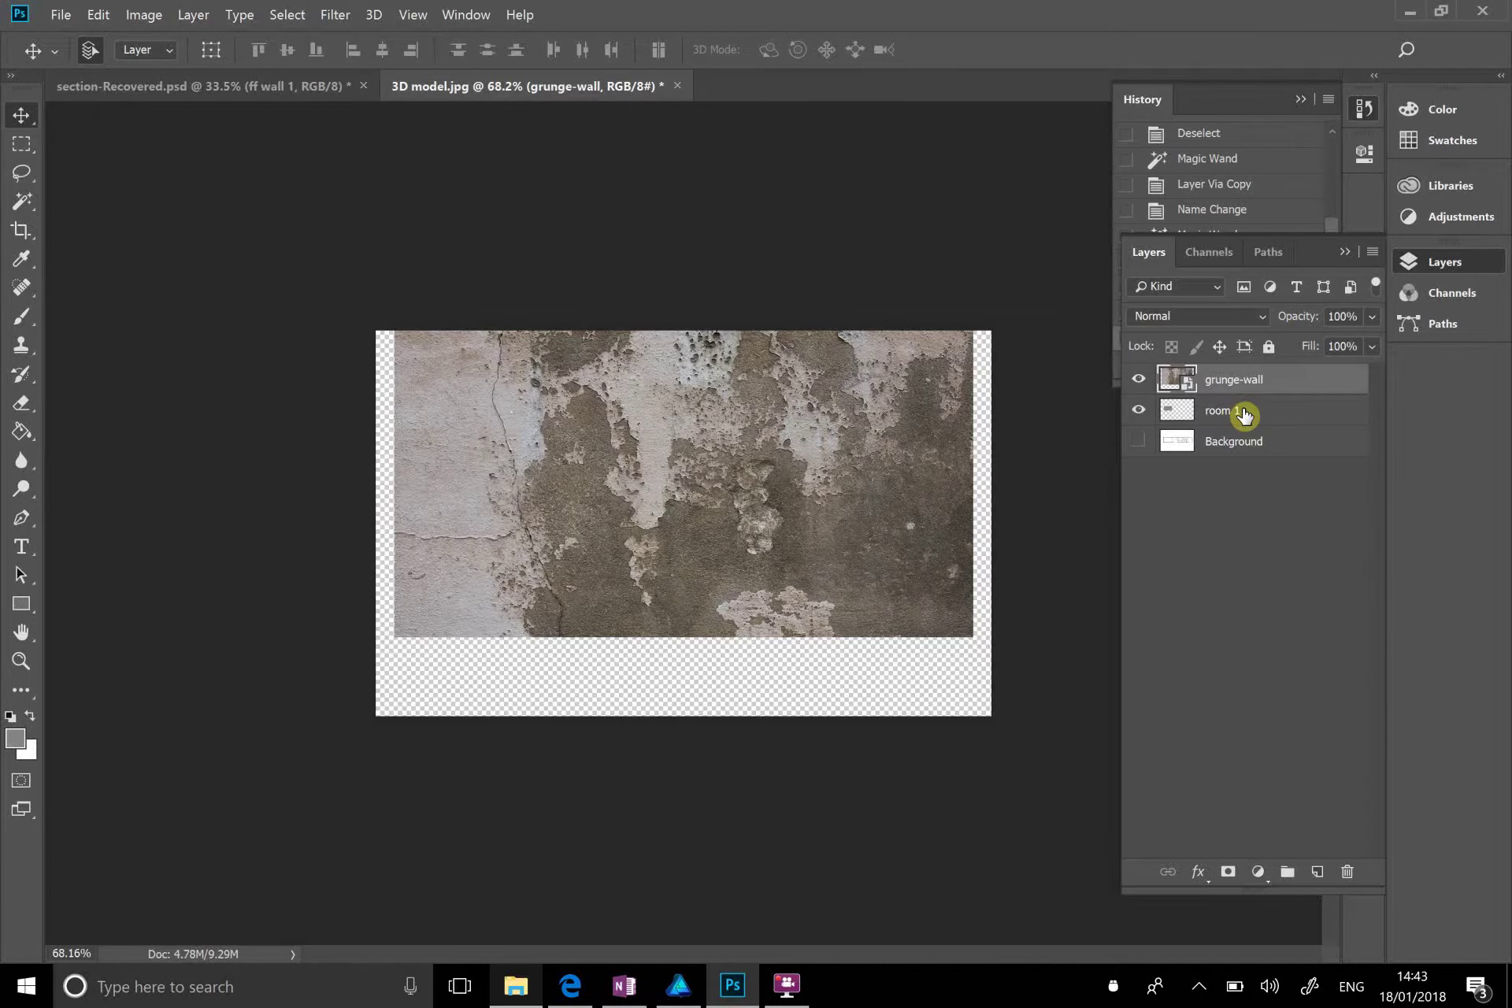
Step: Make the grunge-wall layer a clipping mask on room 1 so the texture fills only that rectangle
right_click(1331, 394)
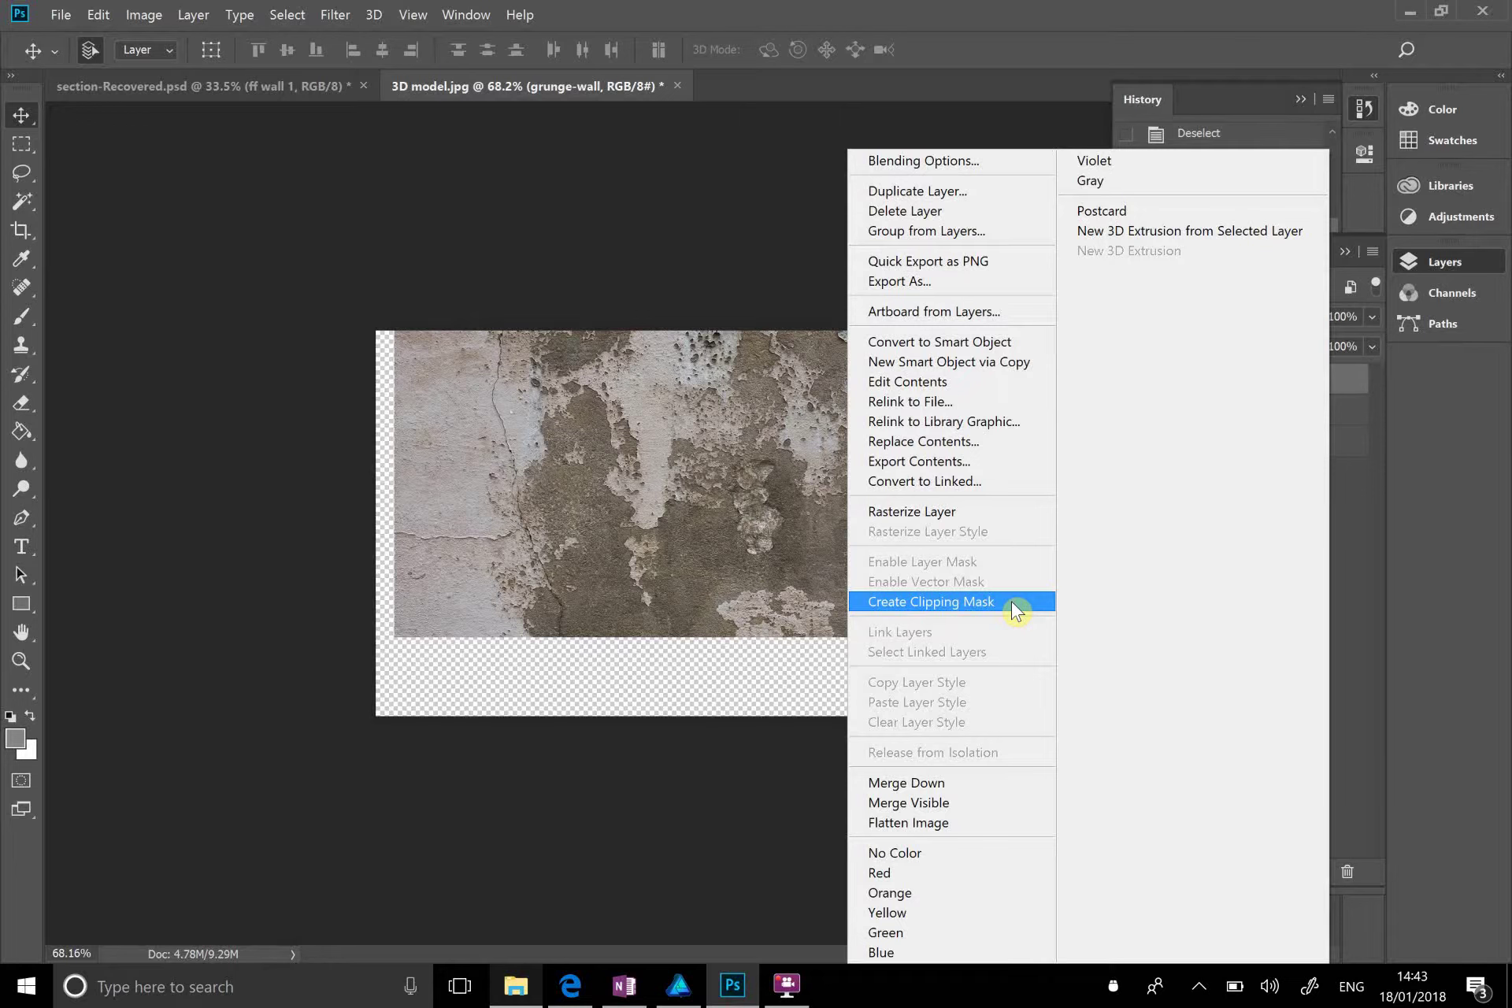
left_click(1450, 545)
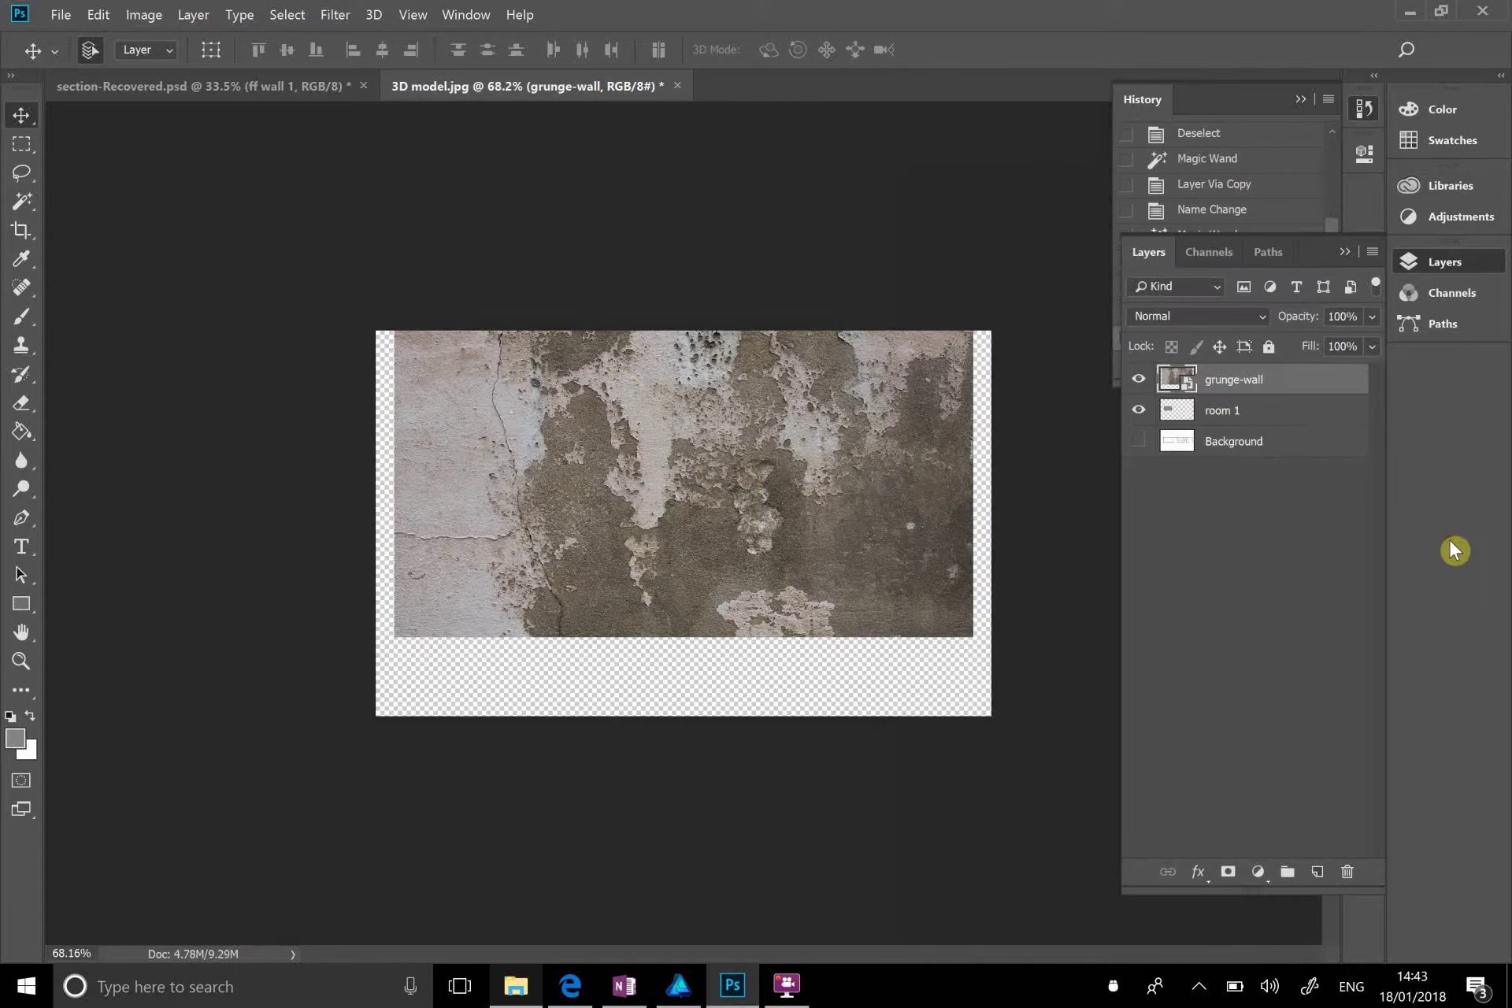
left_click(1329, 388, "alt")
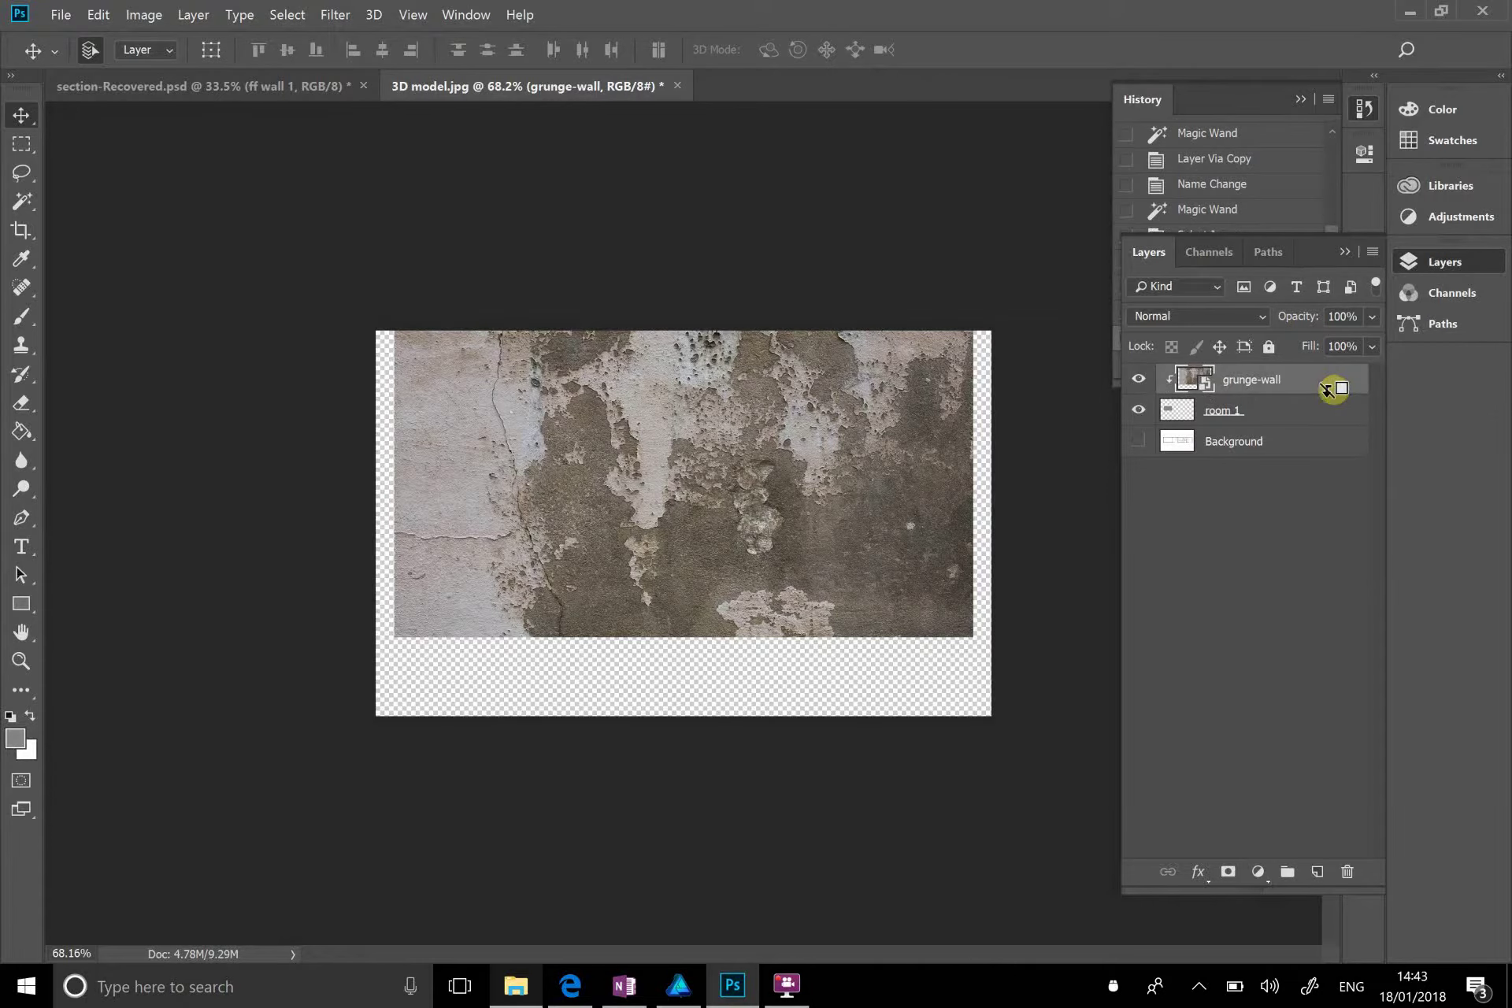
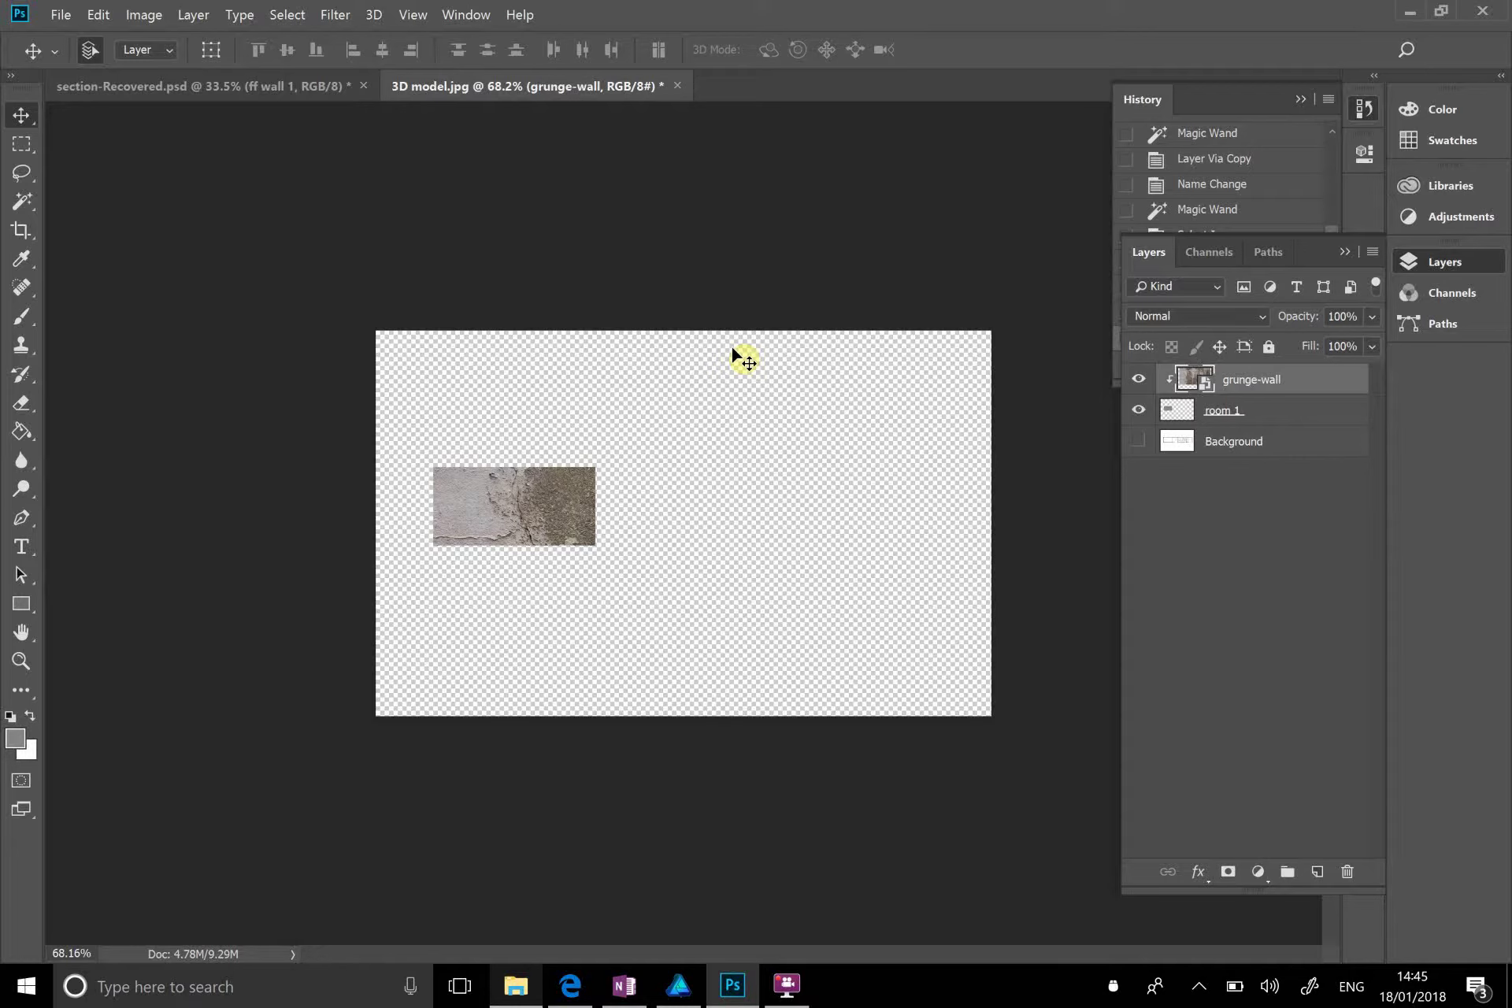
Step: Briefly show the background drawing, then add a new layer group named 'wall 1'
left_click(1139, 441)
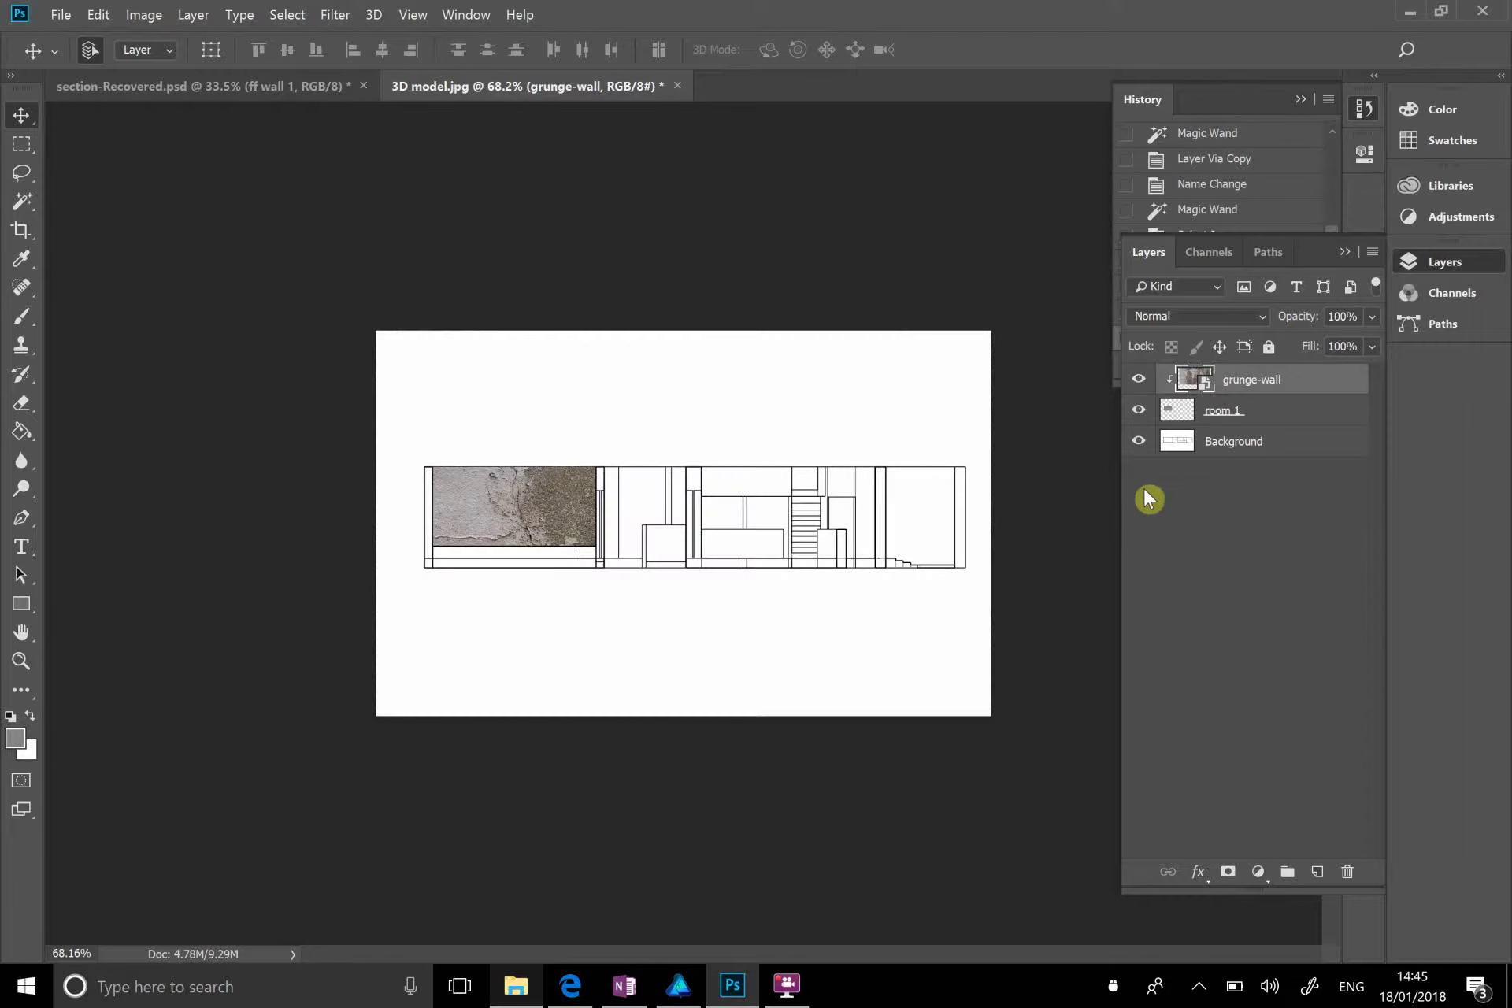
left_click(1142, 443)
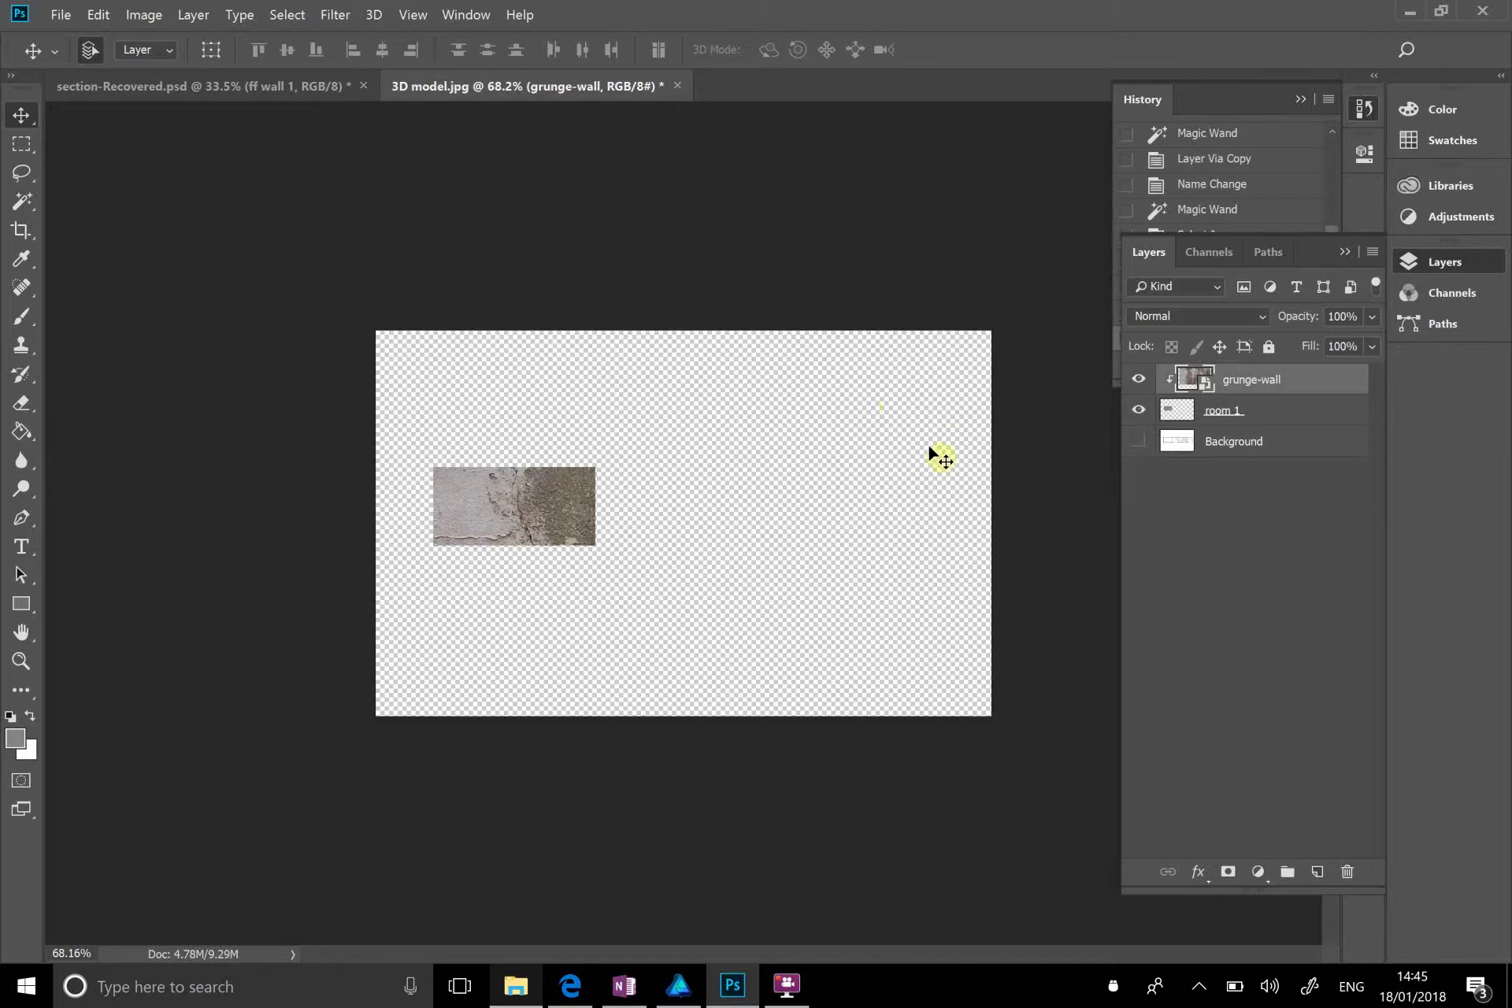
left_click(1290, 872)
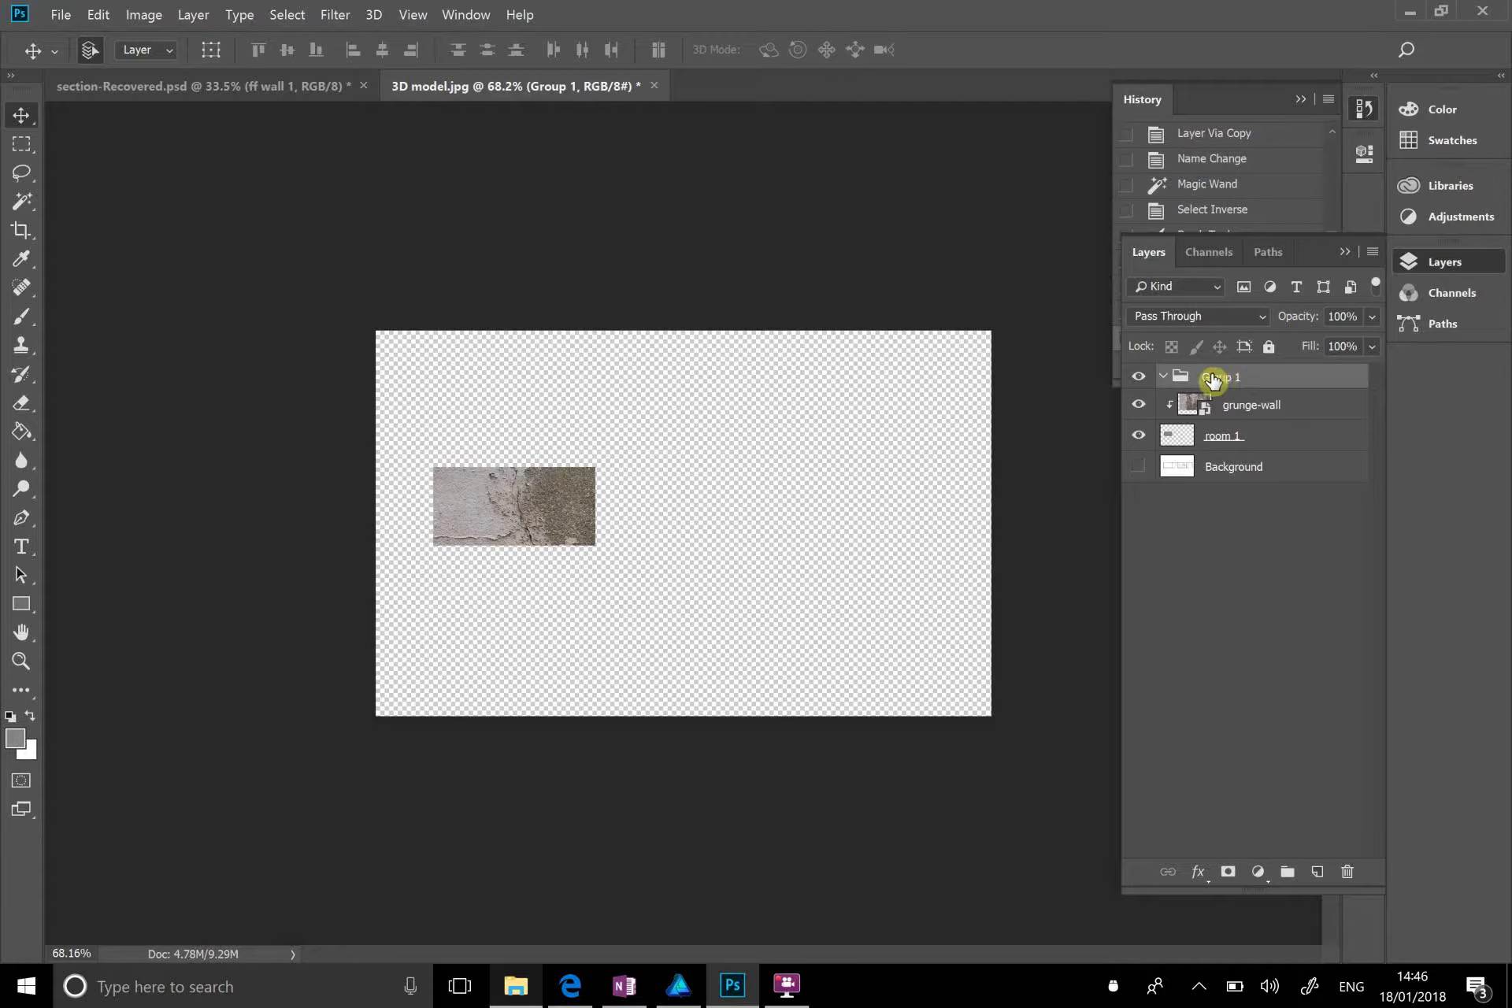
right_click(1212, 380)
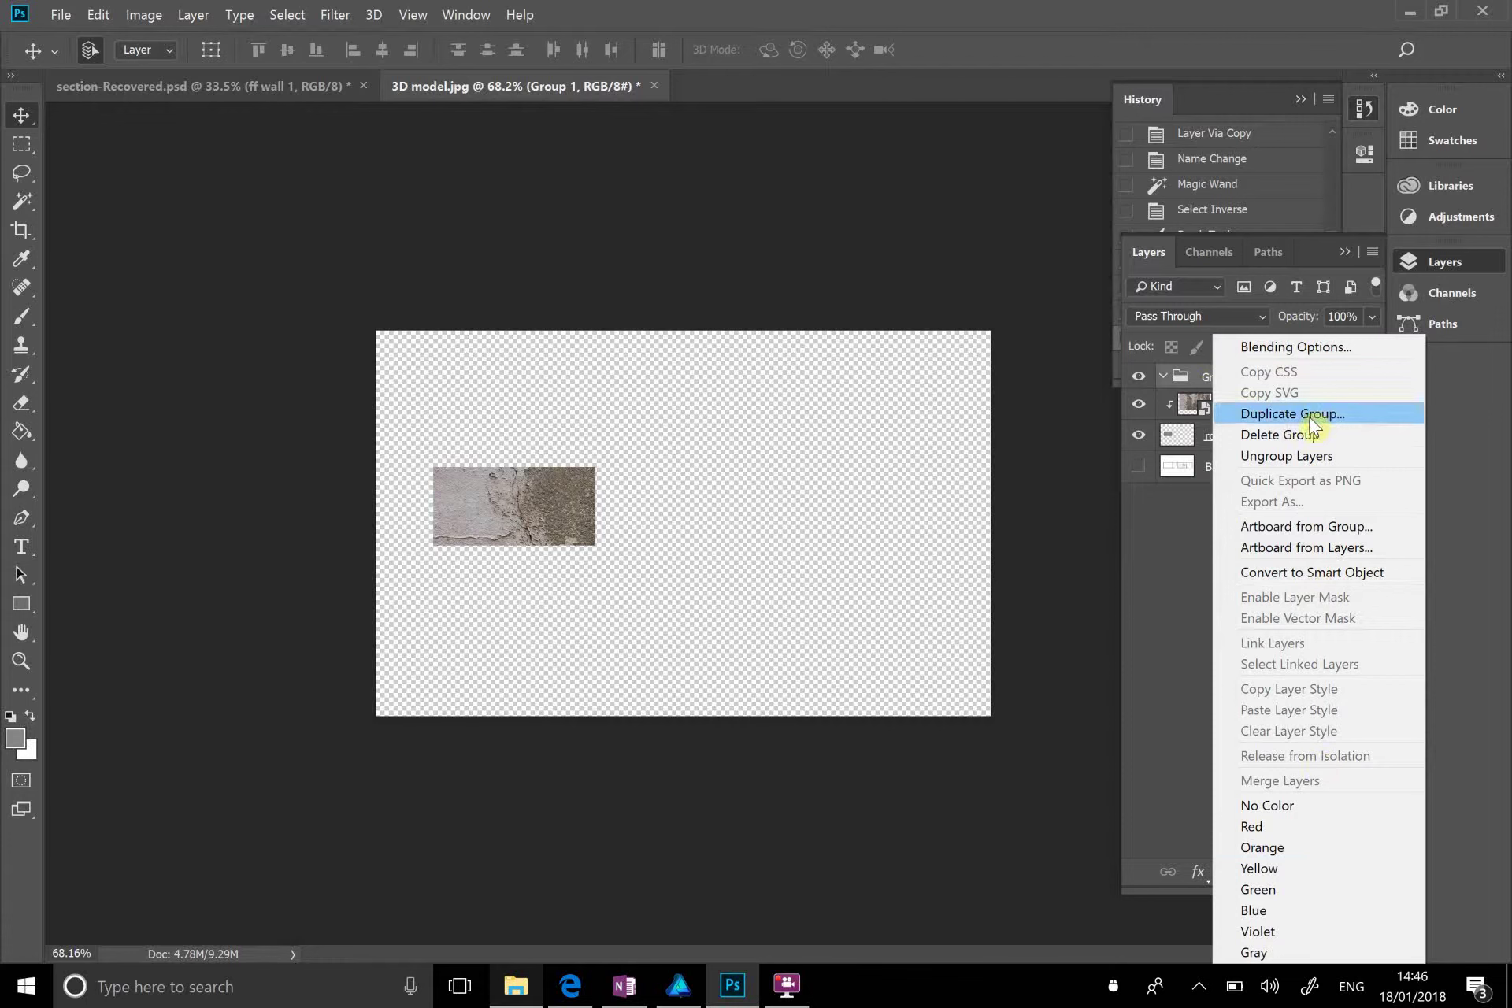
left_click(1182, 577)
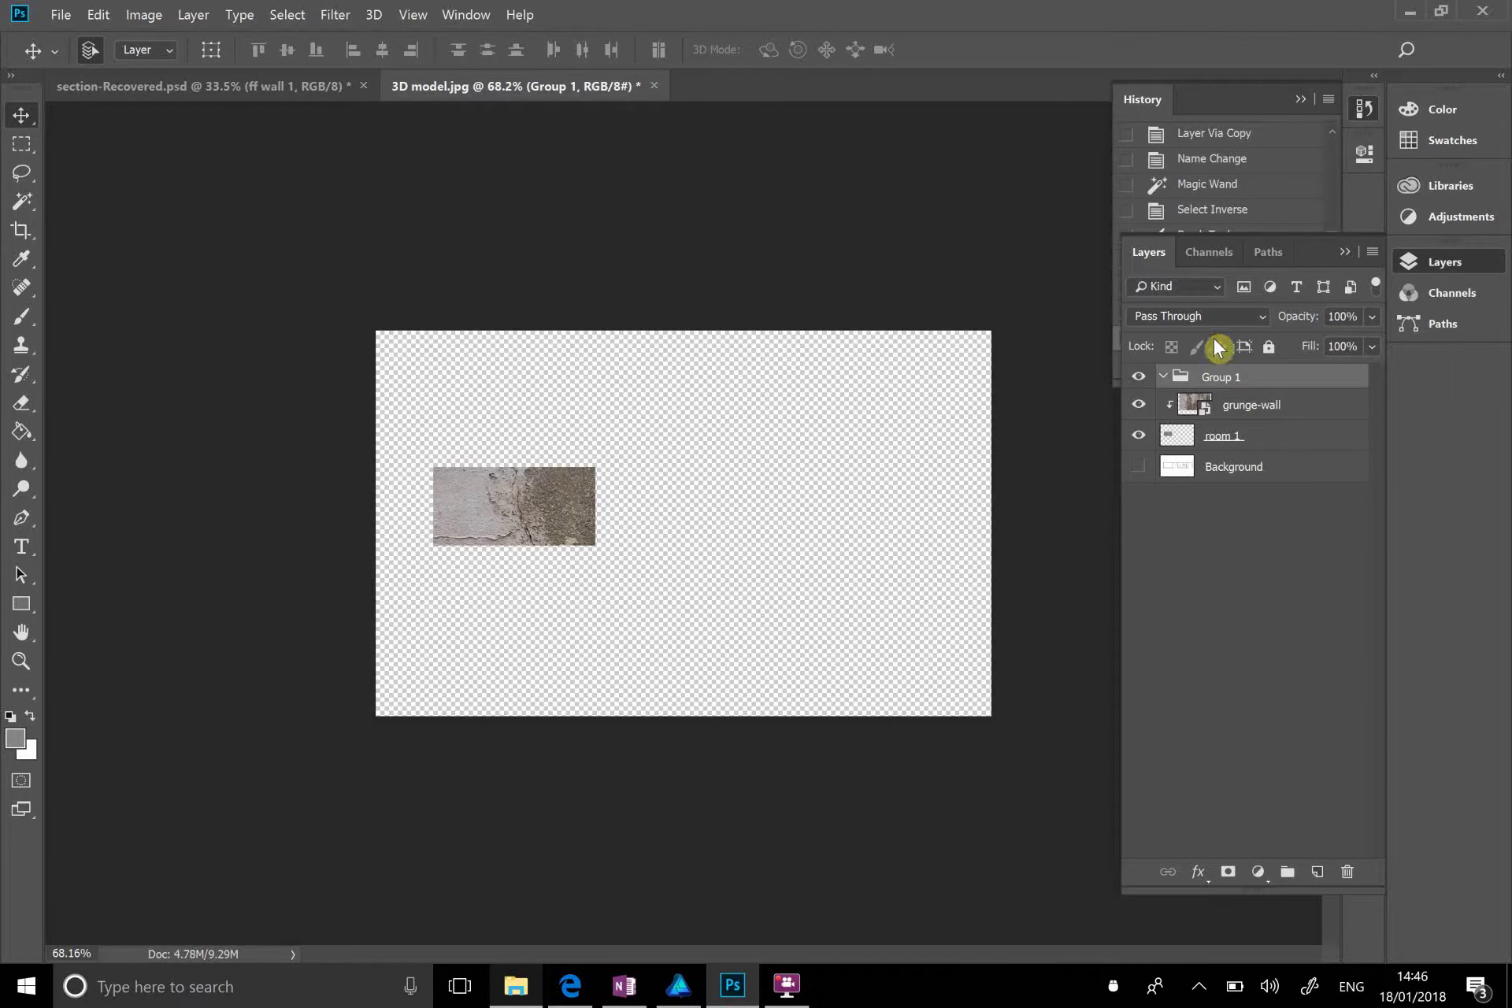
double_click(1212, 380)
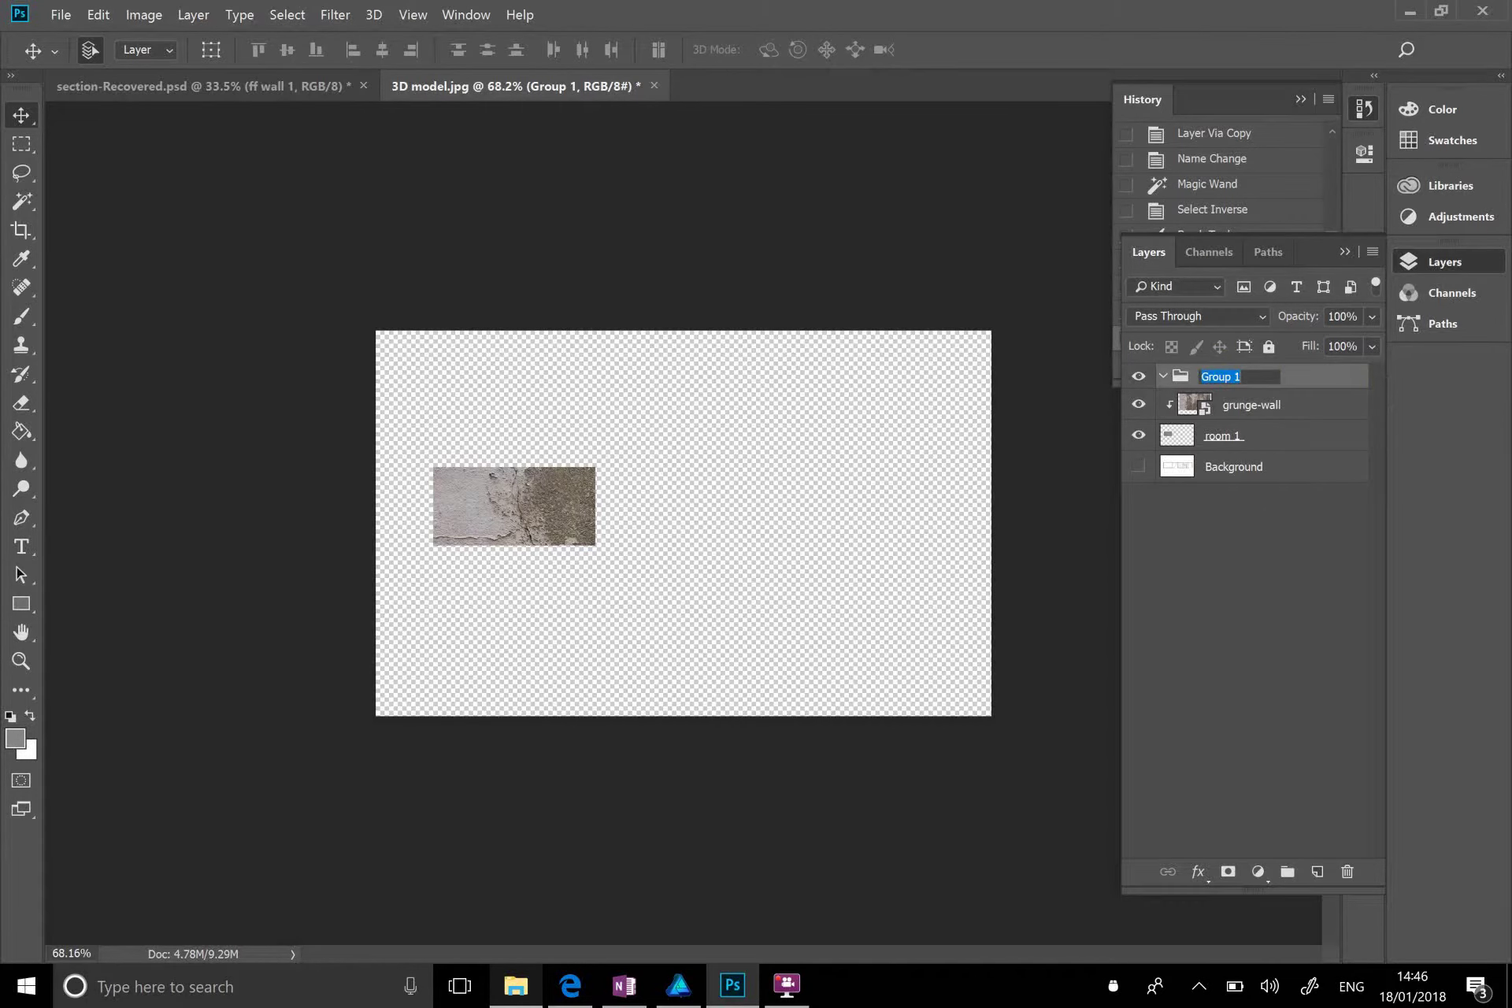
type("wall 1")
key("Return")
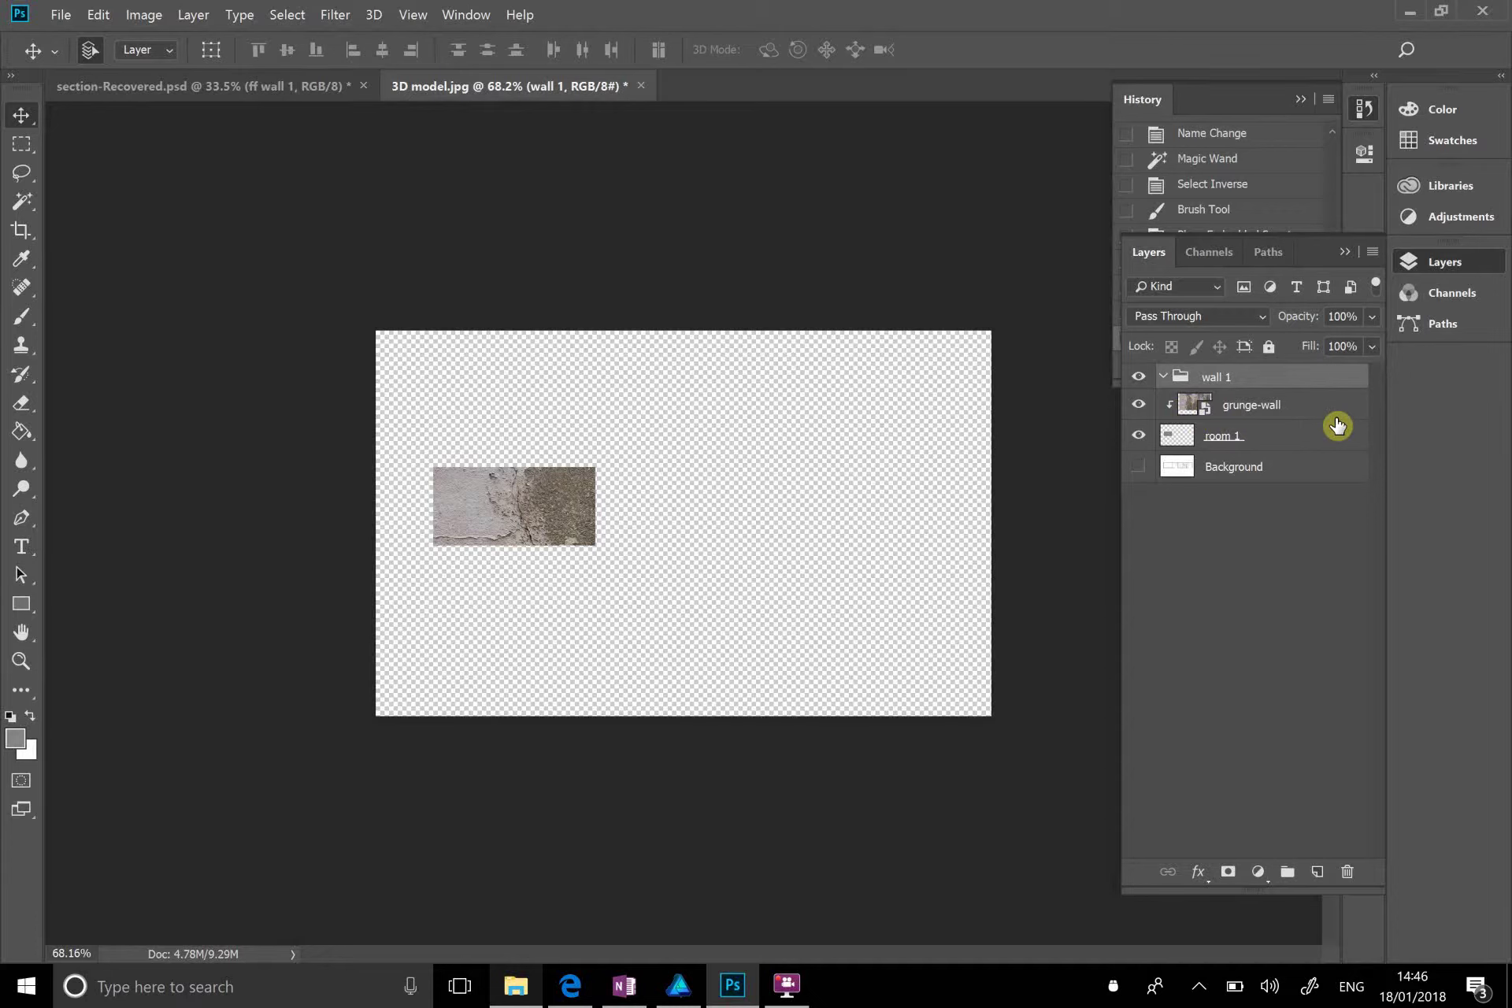
Step: Drag the grunge-wall and room 1 layers into the wall 1 group and expand it
left_click(1314, 416)
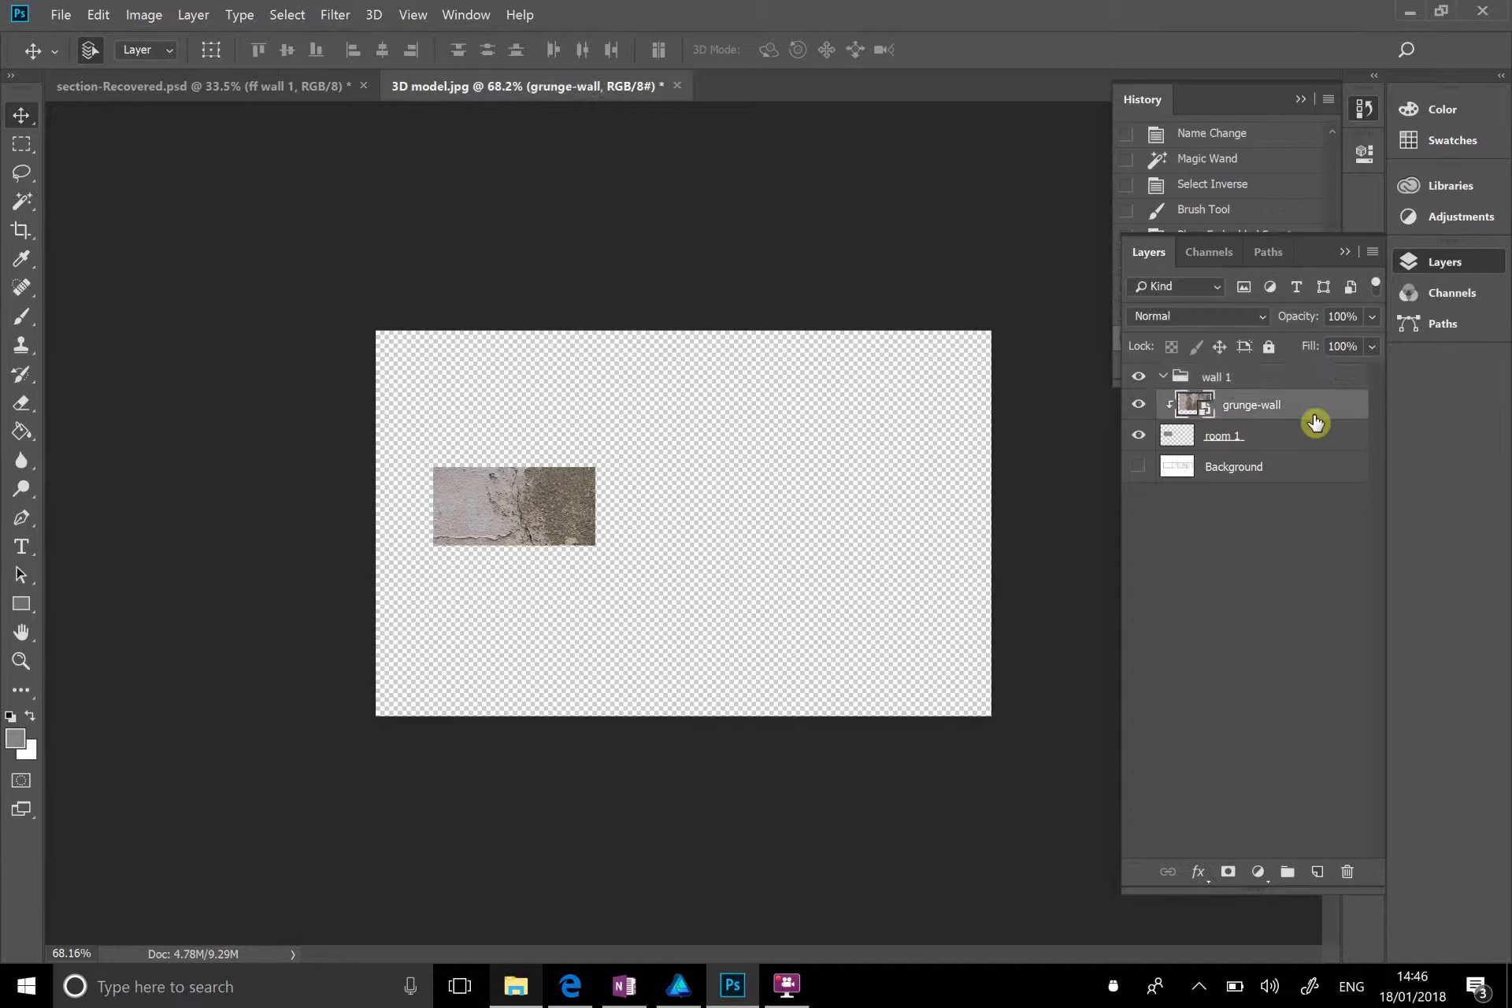
left_click(1296, 450, "shift")
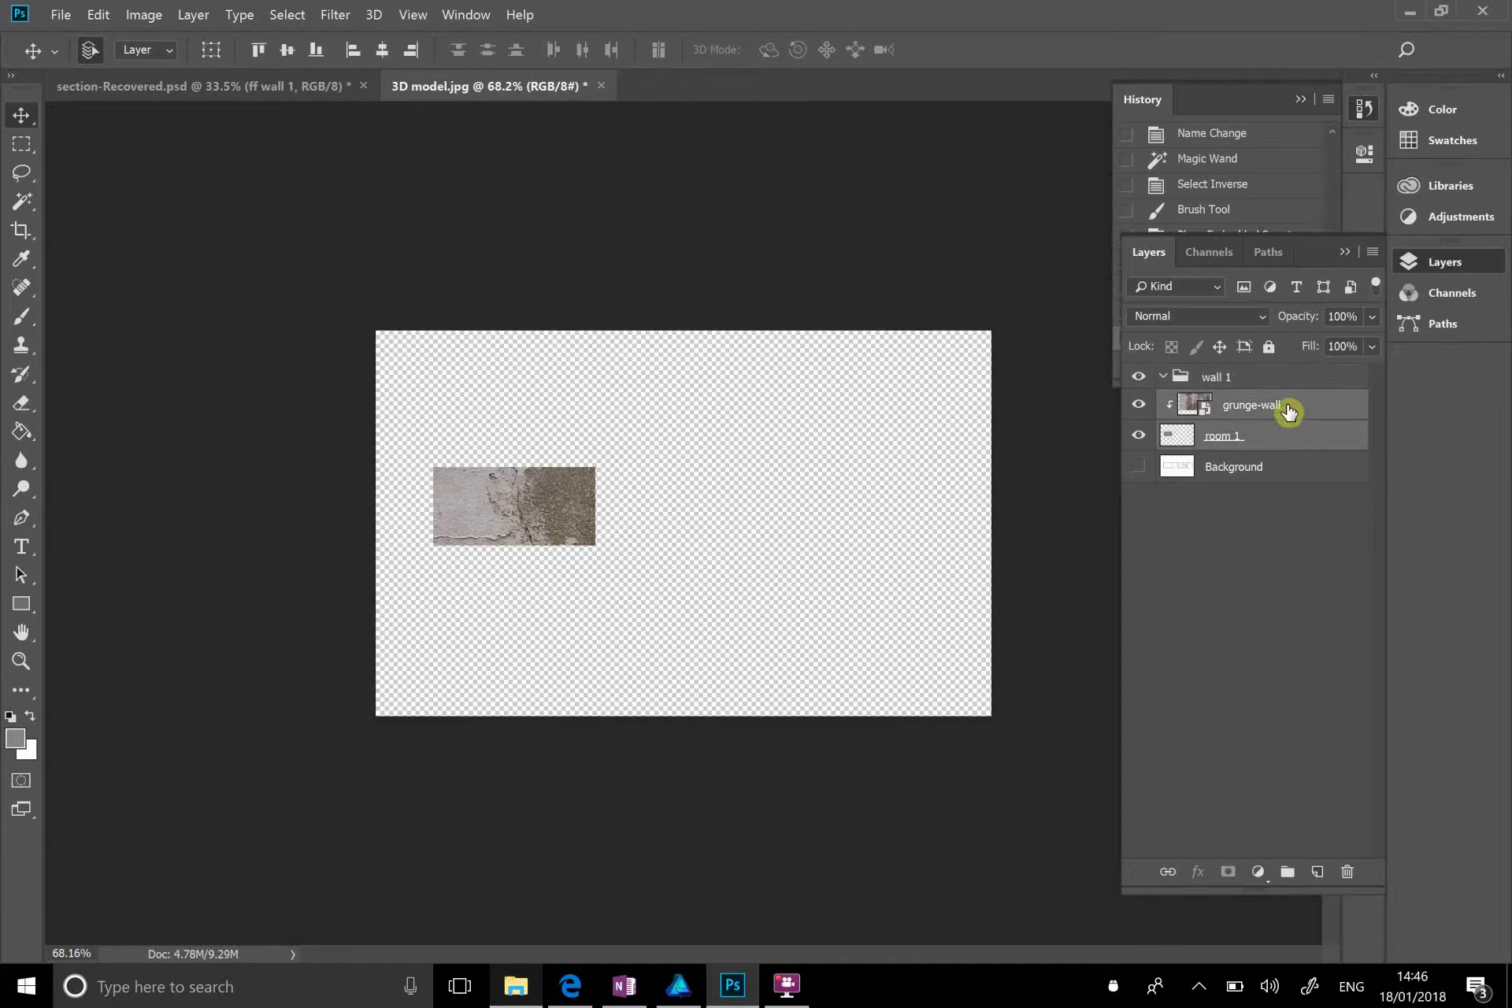
mouse_move(1291, 411)
left_mouse_down()
mouse_move(1300, 382)
mouse_move(1280, 406)
mouse_move(1279, 391)
left_mouse_up()
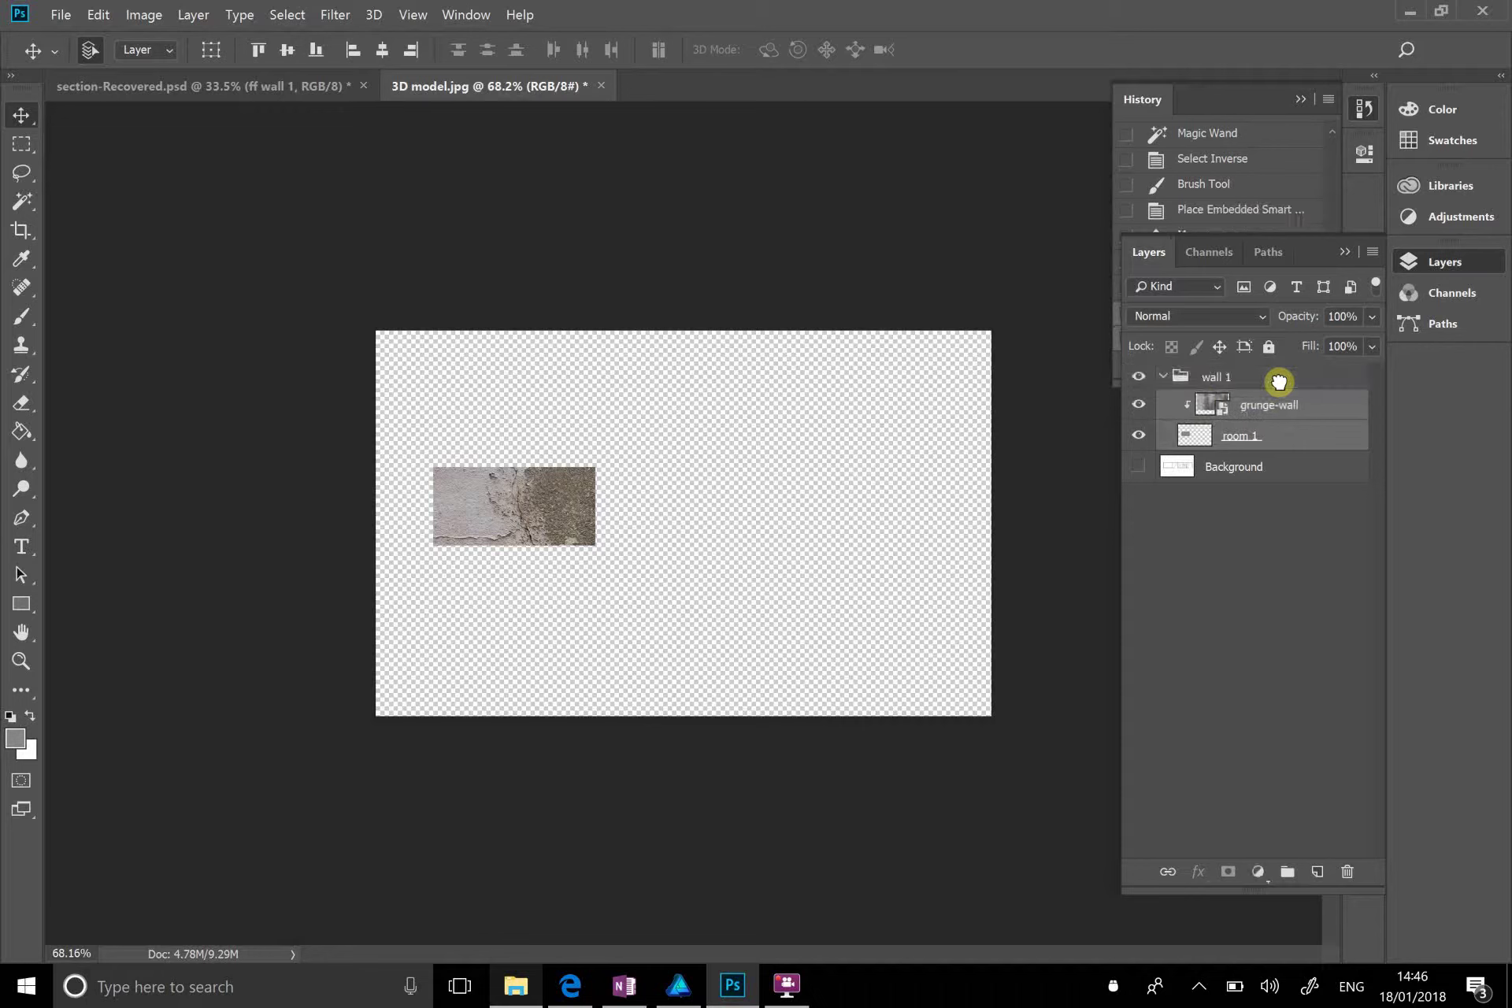
left_click(1163, 377)
left_click(1163, 378)
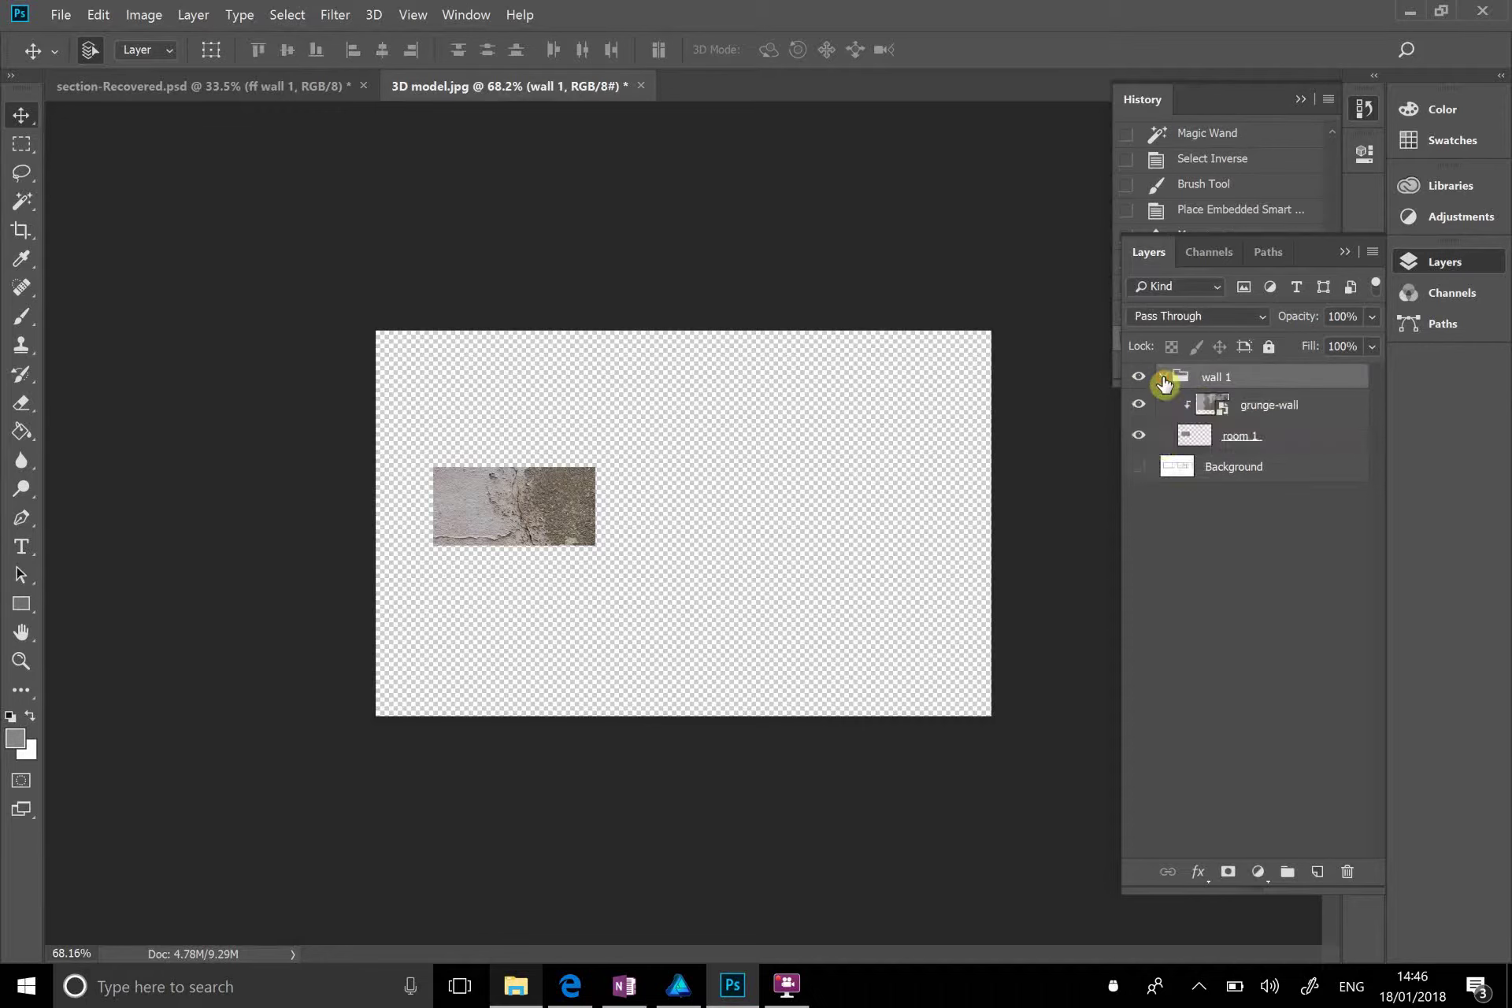
left_click(1163, 378)
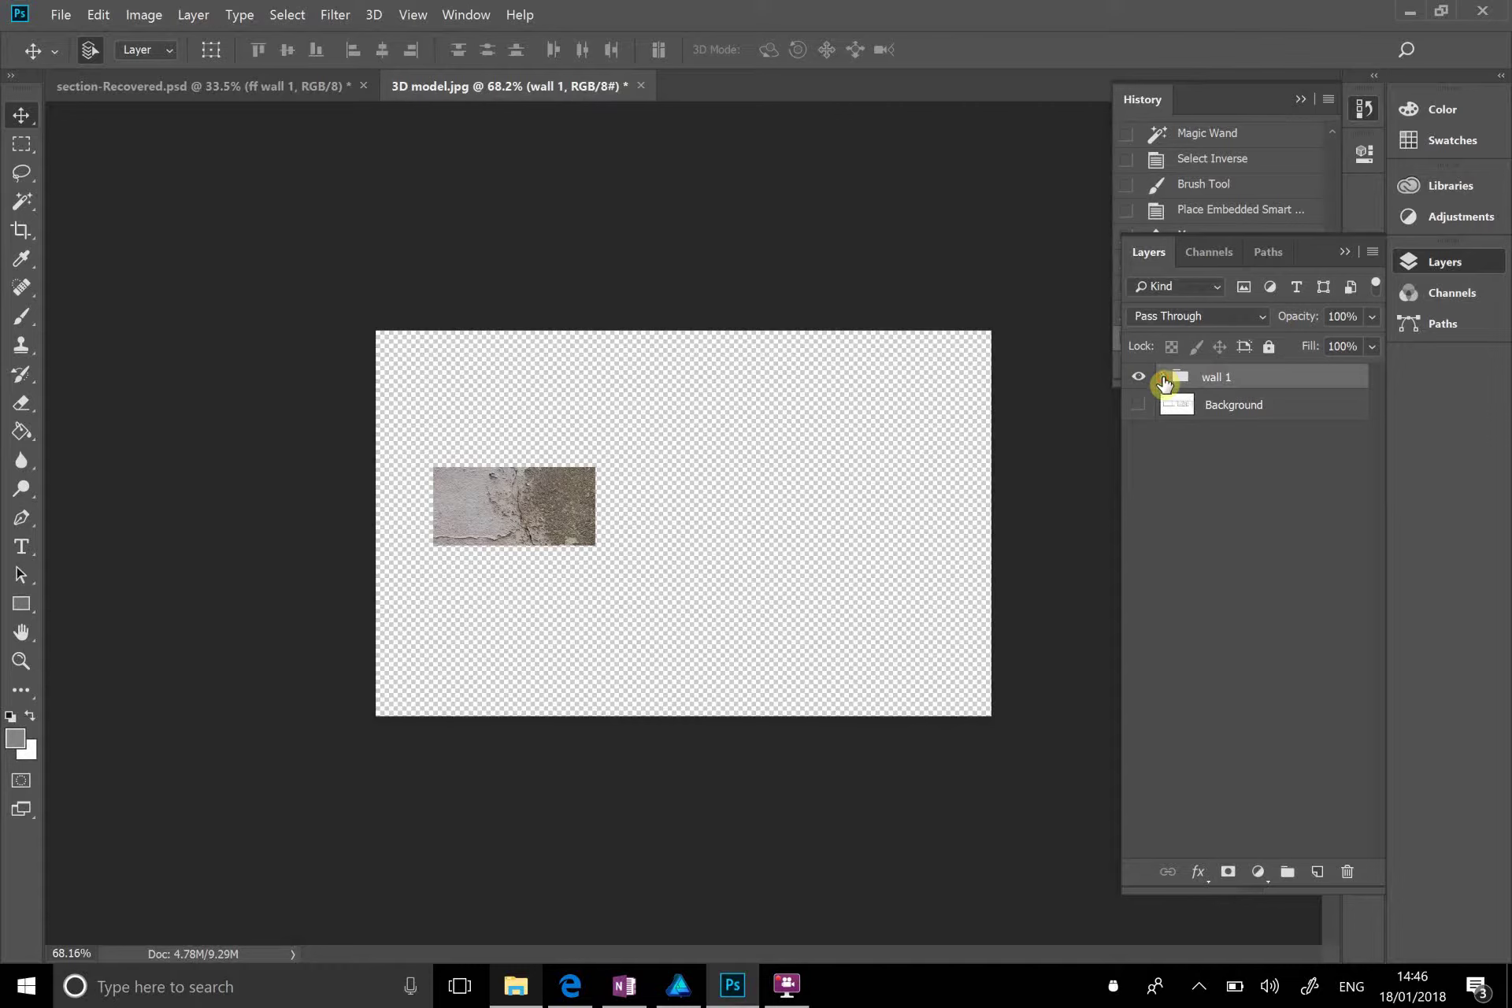
left_click(1163, 378)
left_click(1164, 378)
left_click(1165, 382)
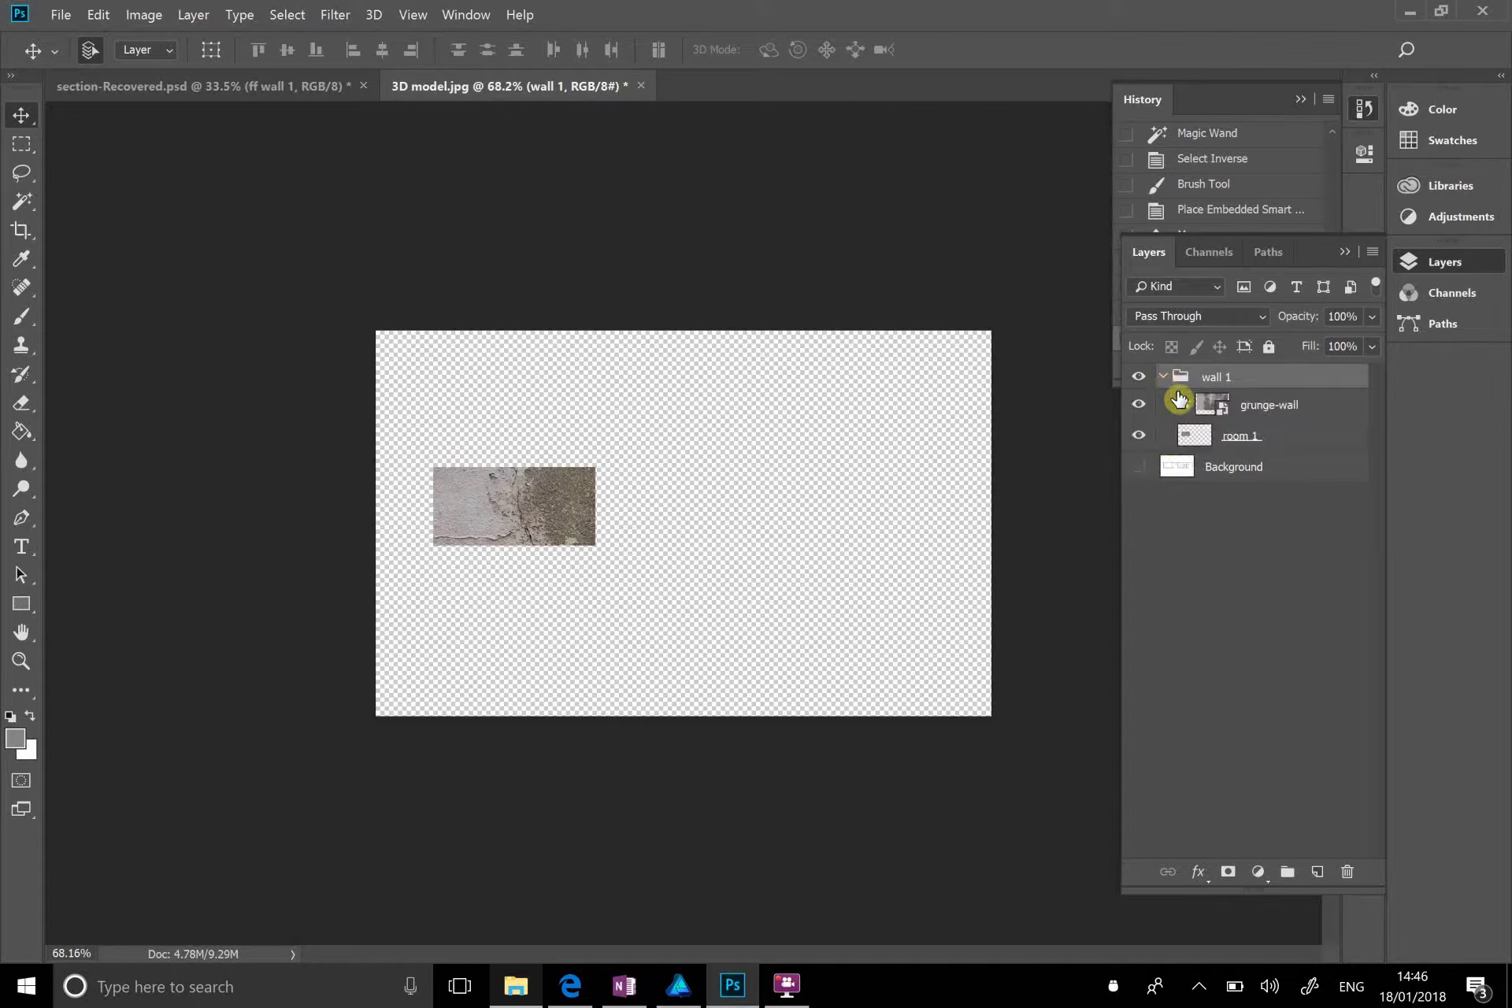
Step: Reorder both layers inside the group, make grunge-wall visible, and re-clip it to room 1
left_click(1300, 406)
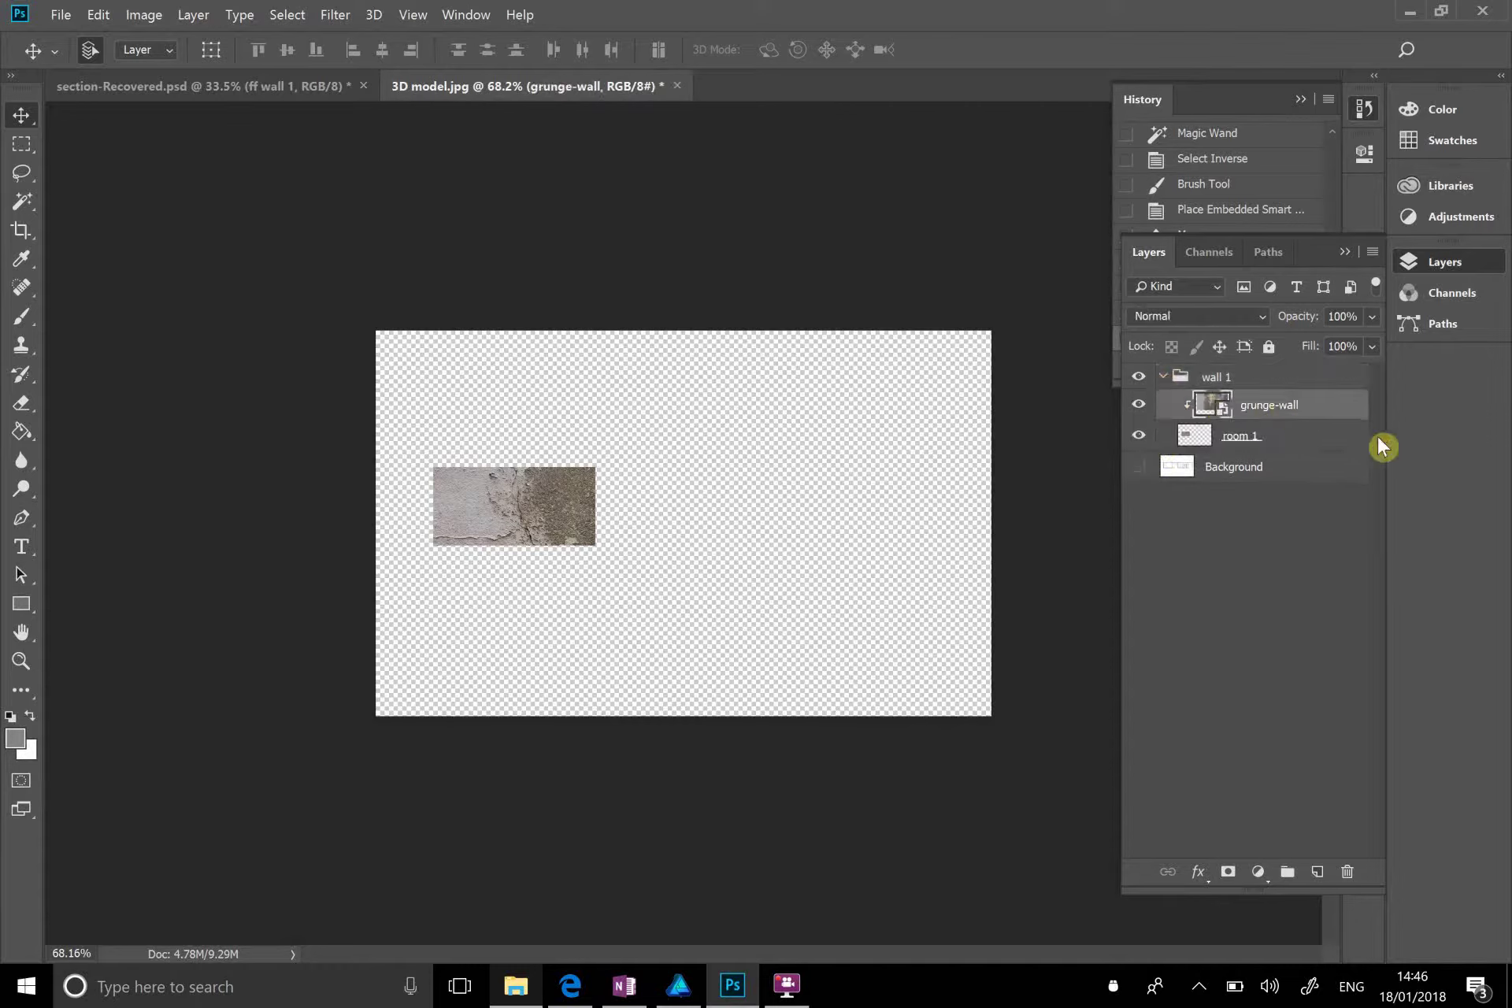
left_click(1336, 446, "shift")
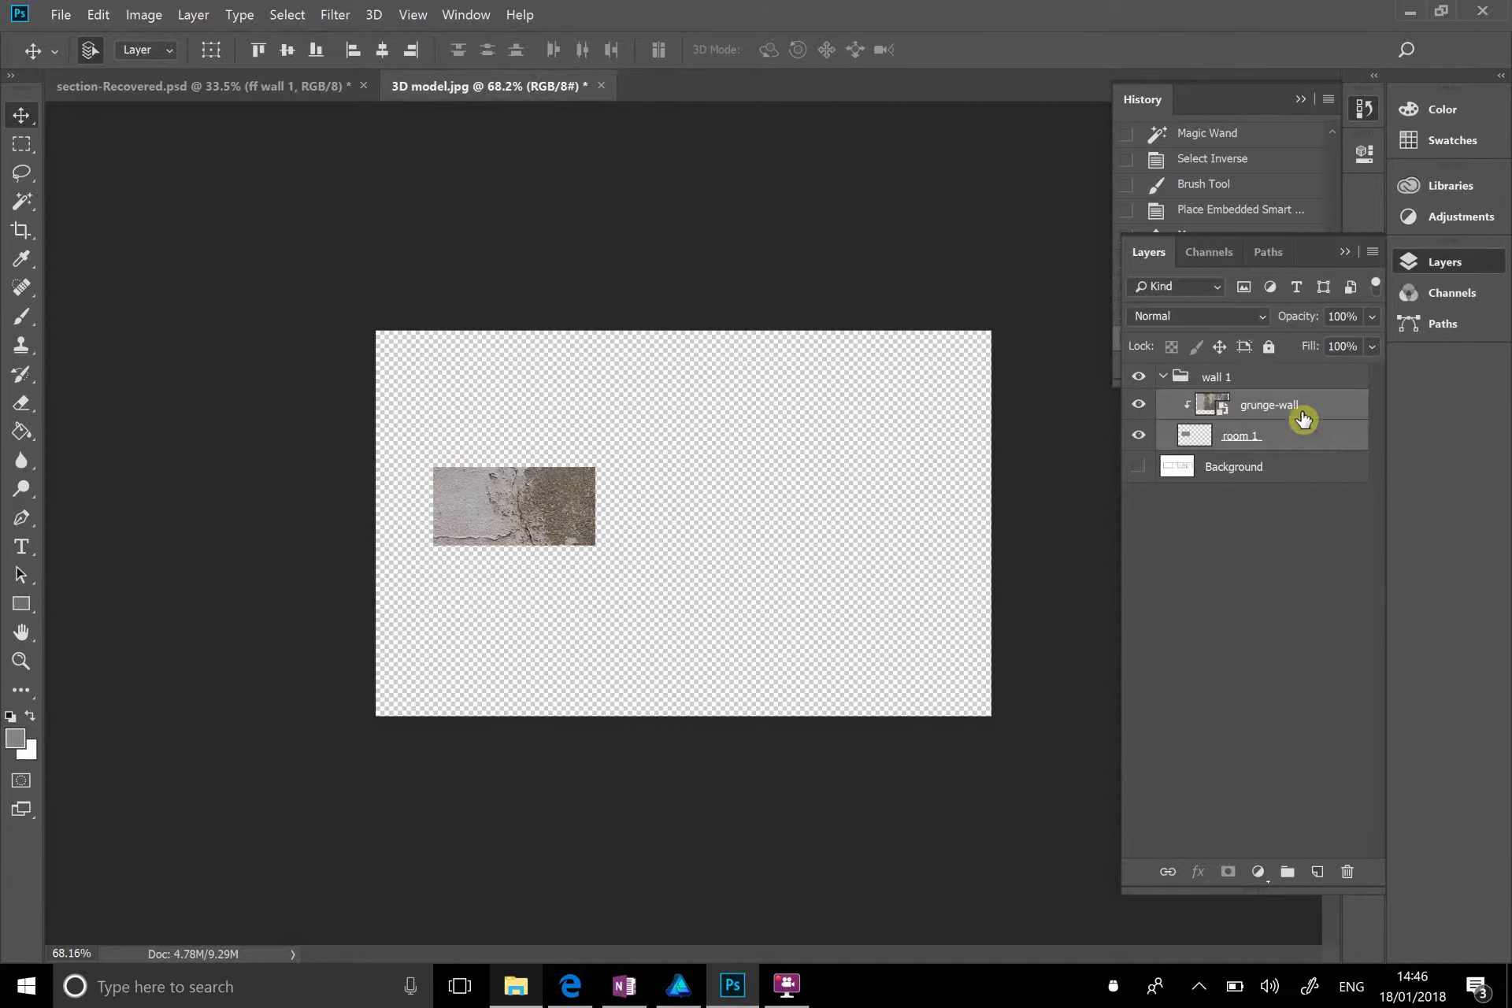
mouse_move(1303, 409)
left_mouse_down()
mouse_move(1303, 385)
mouse_move(1283, 429)
left_mouse_up()
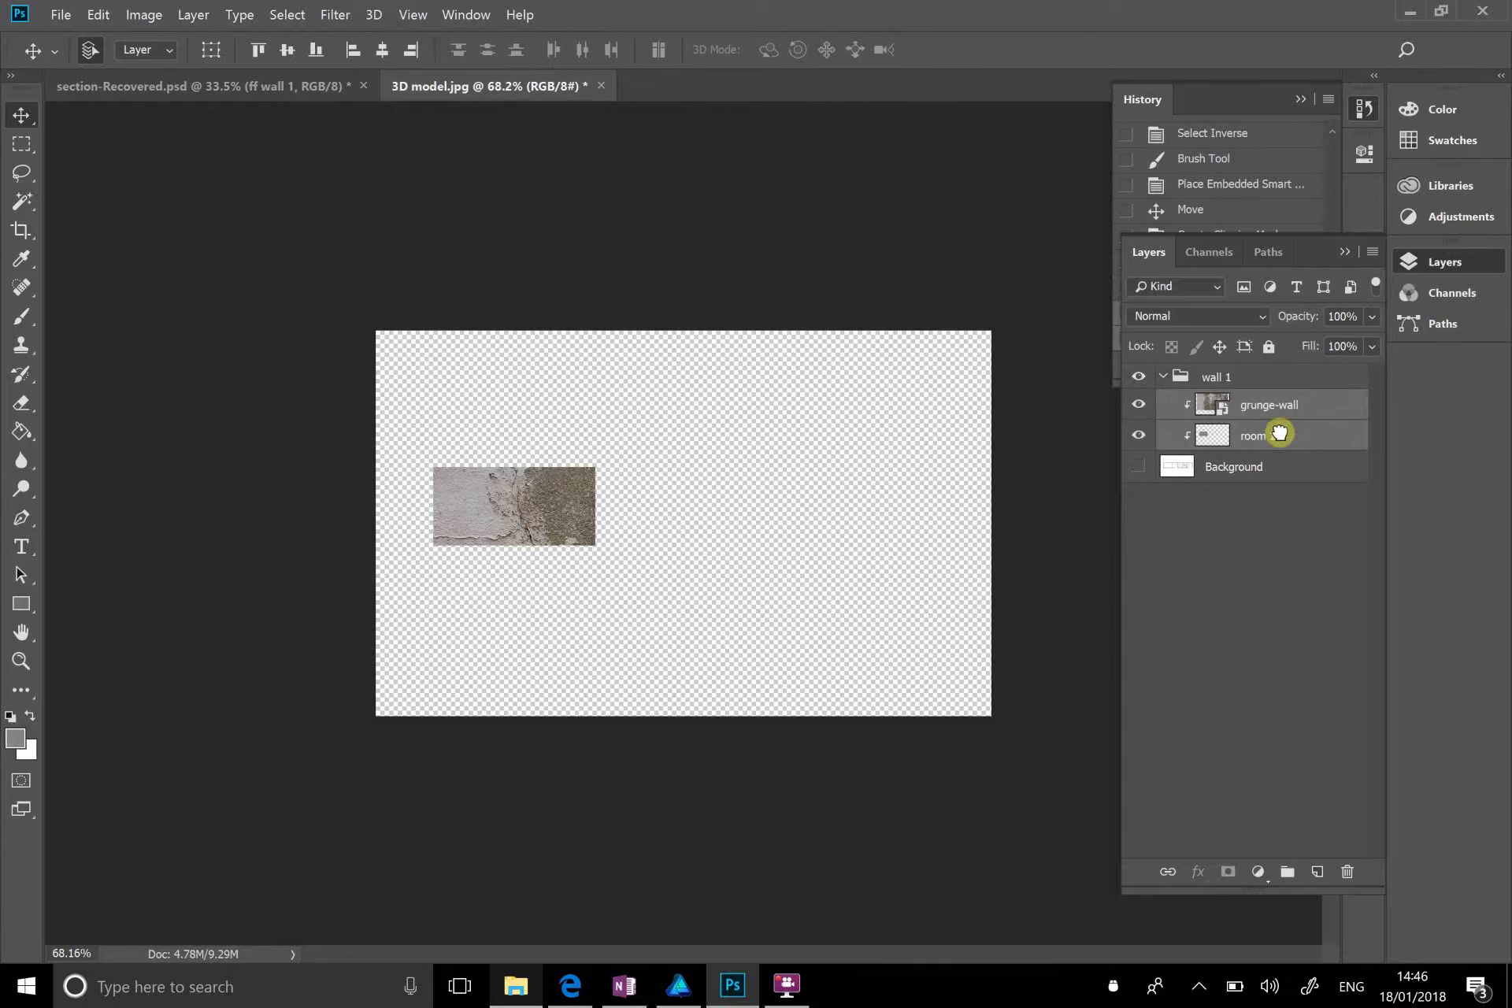
left_click(1269, 503)
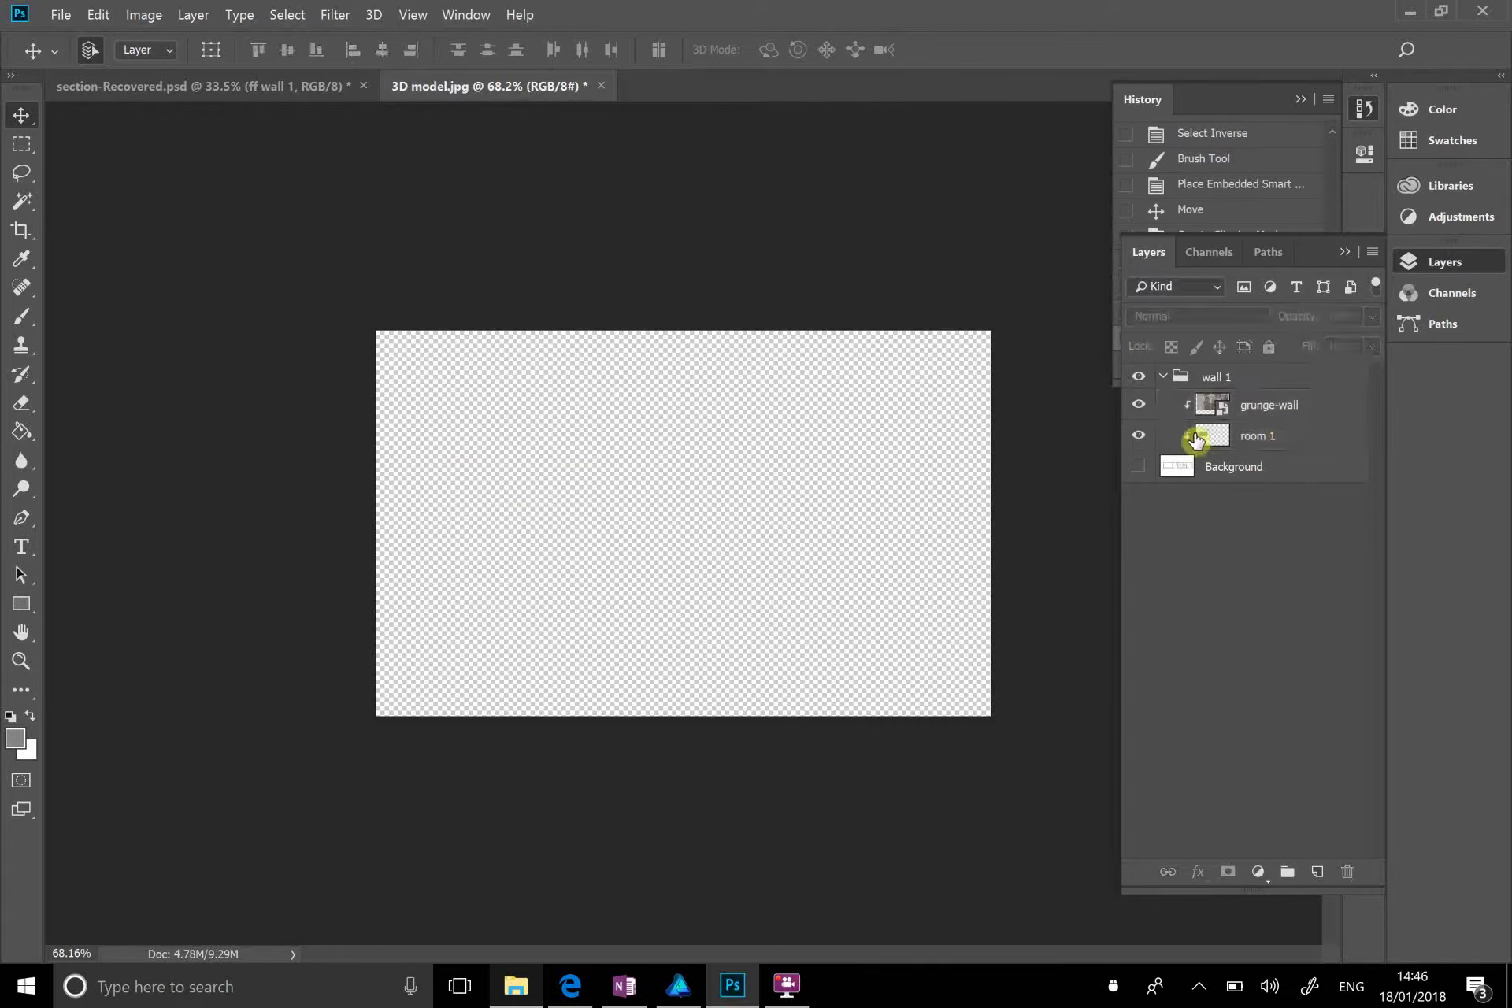
left_click(1139, 404)
left_click(1241, 447)
left_click(1270, 404, "shift")
key("ctrl+alt+g")
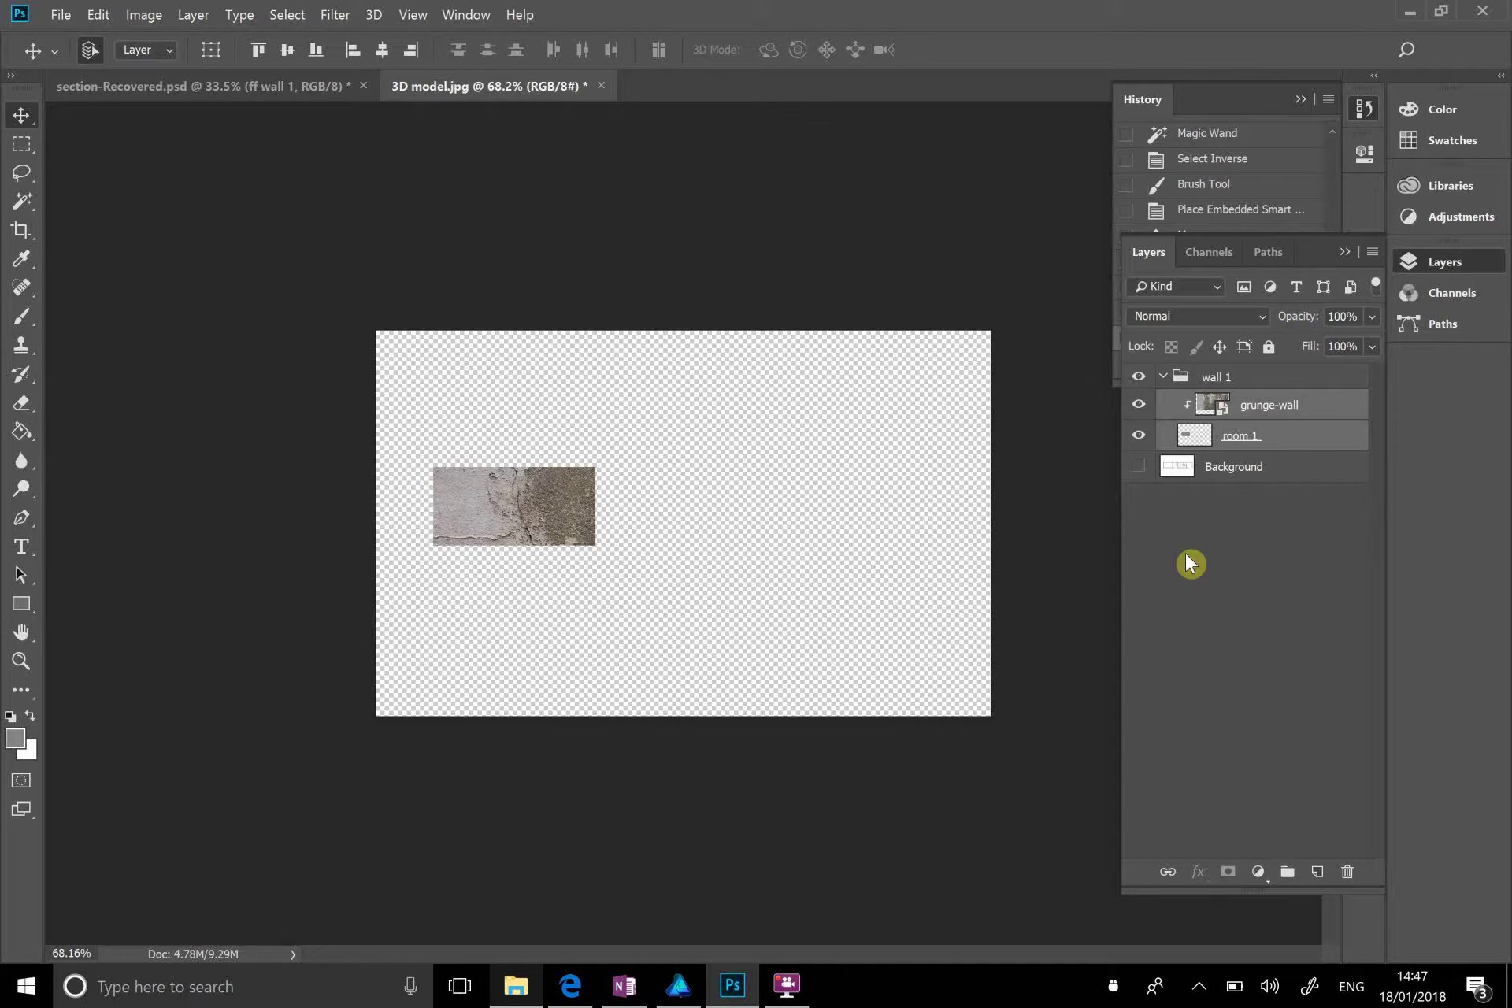
Step: Set the grunge-wall layer's blend mode to Overlay
left_click(1268, 411)
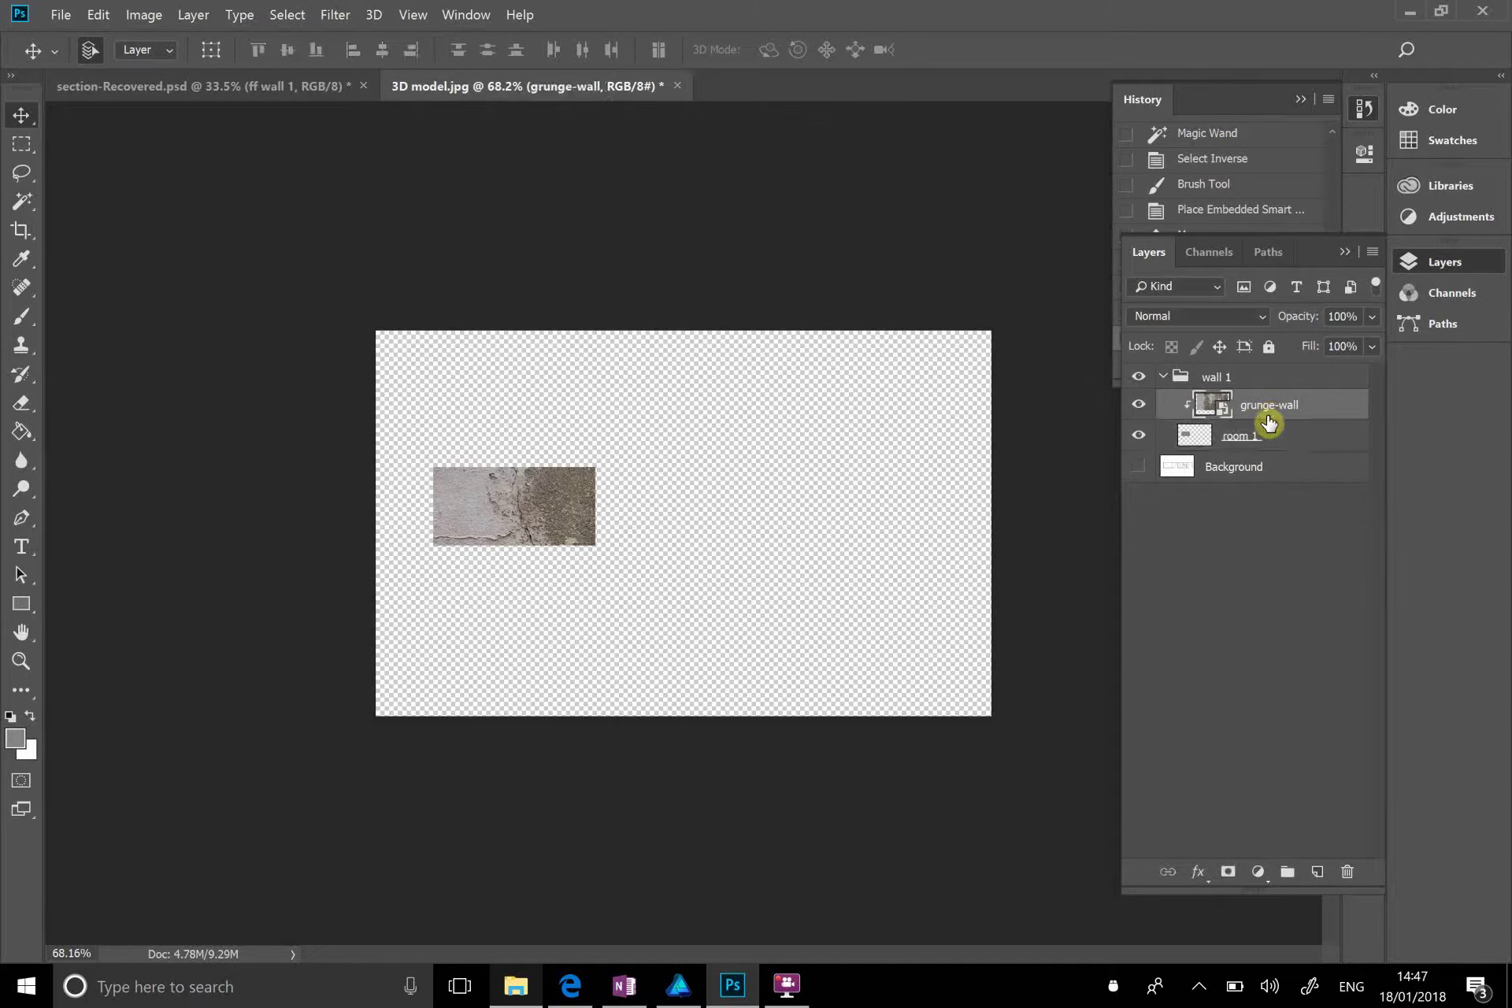
left_click(1265, 323)
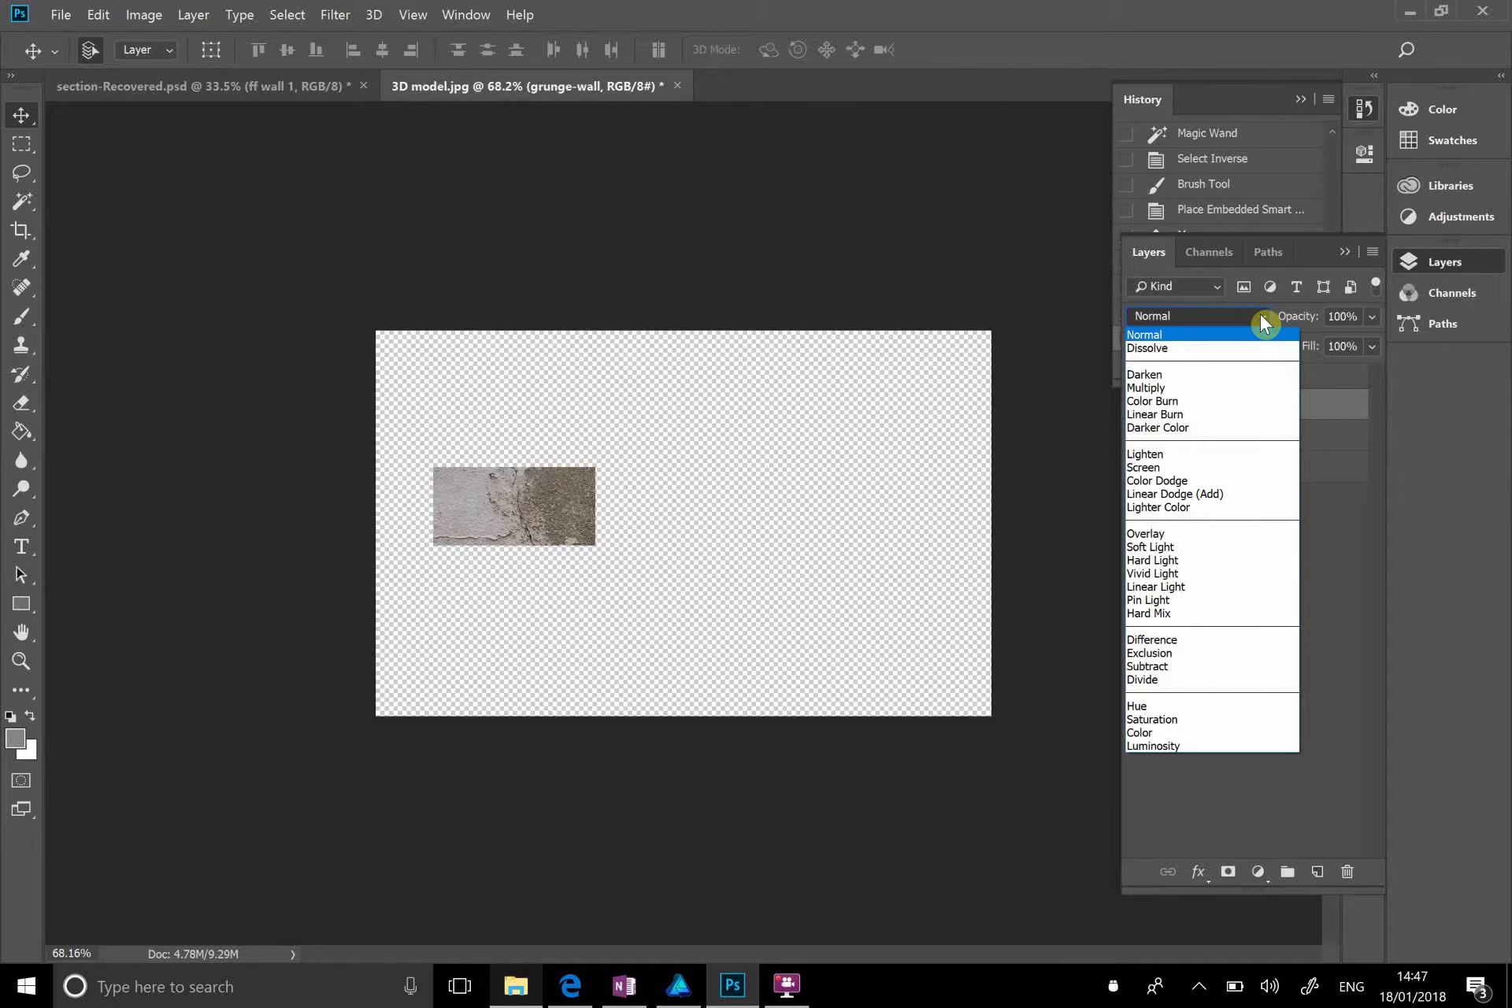
left_click(1227, 538)
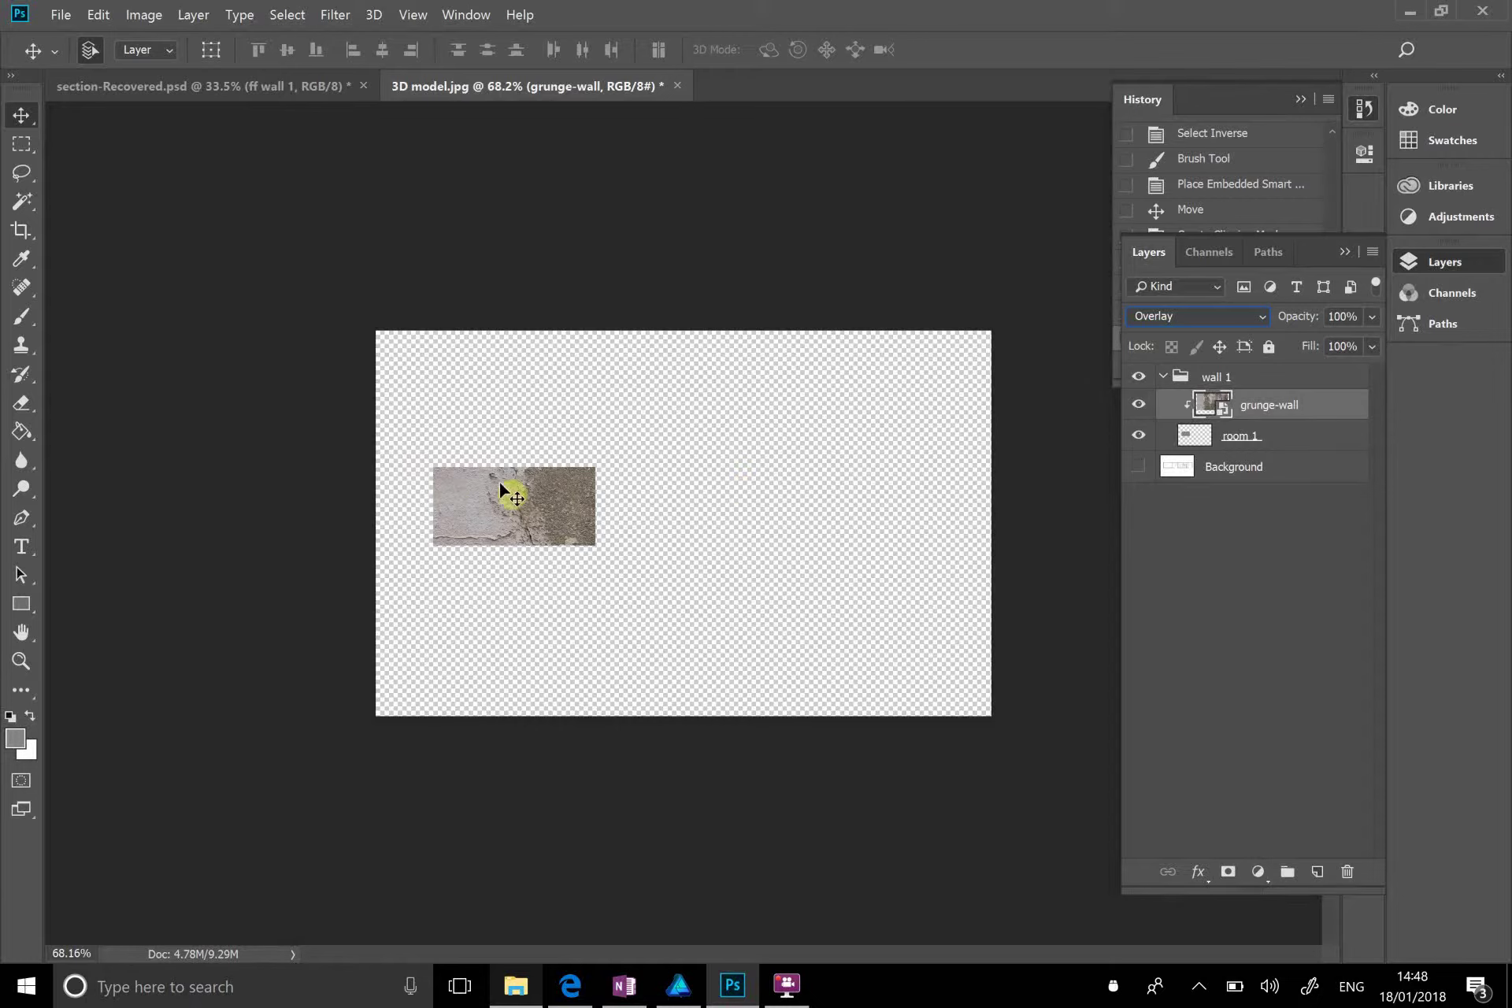
Step: Shift the grunge texture within its room shape and zoom in on the canvas
left_click_drag(512, 497, 536, 482)
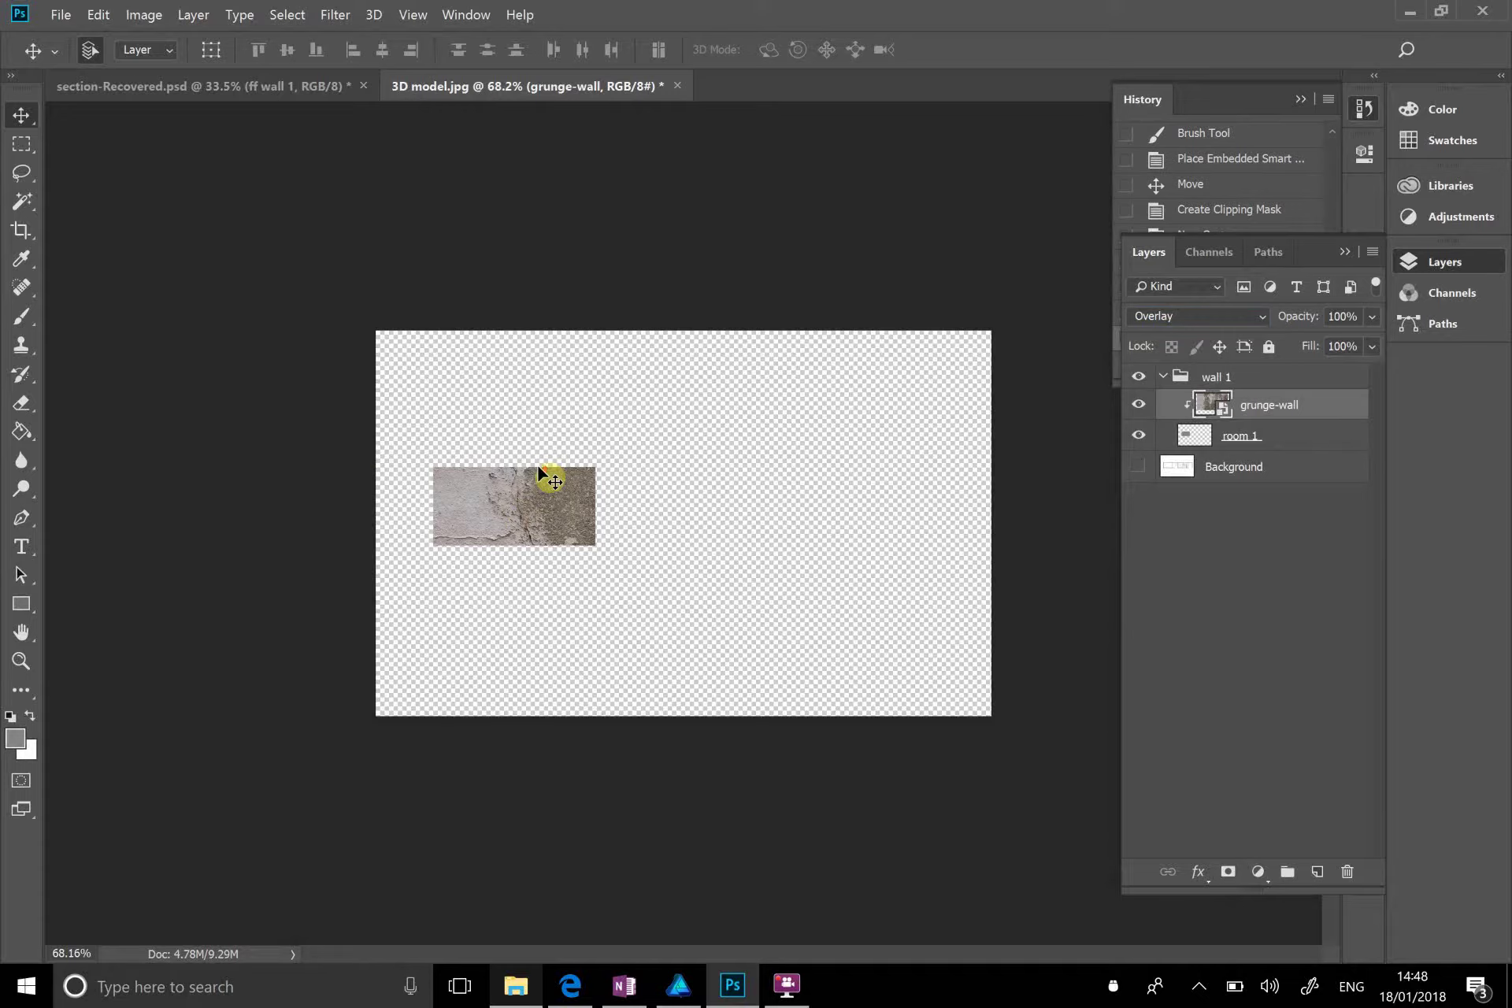
key("ctrl+plus")
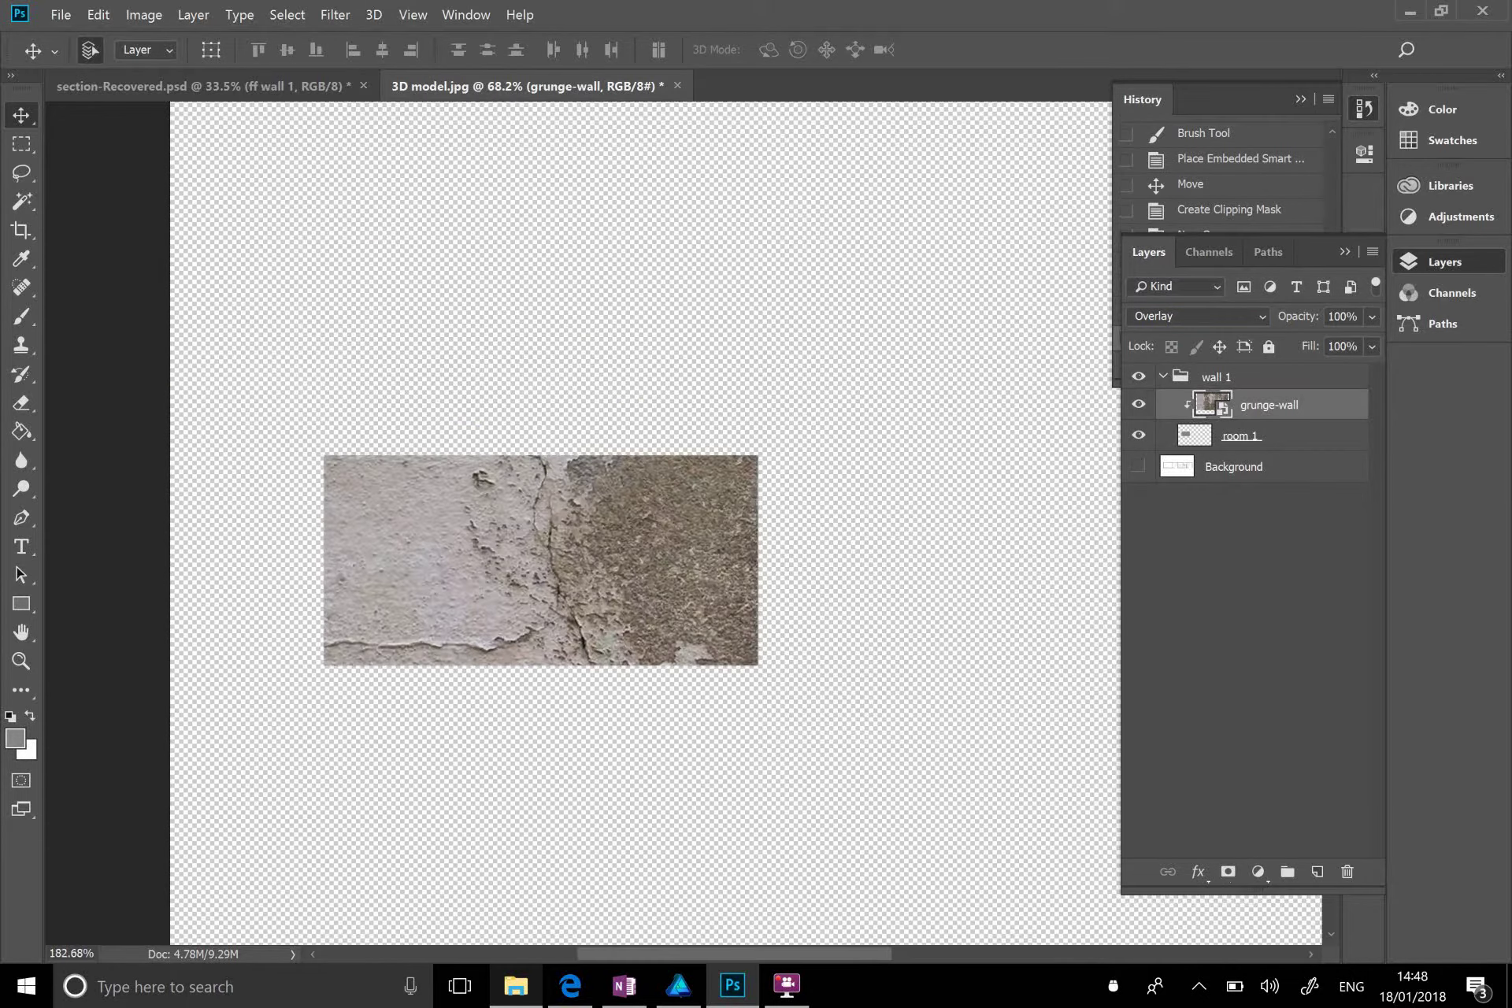
key("ctrl+minus")
key("ctrl+plus")
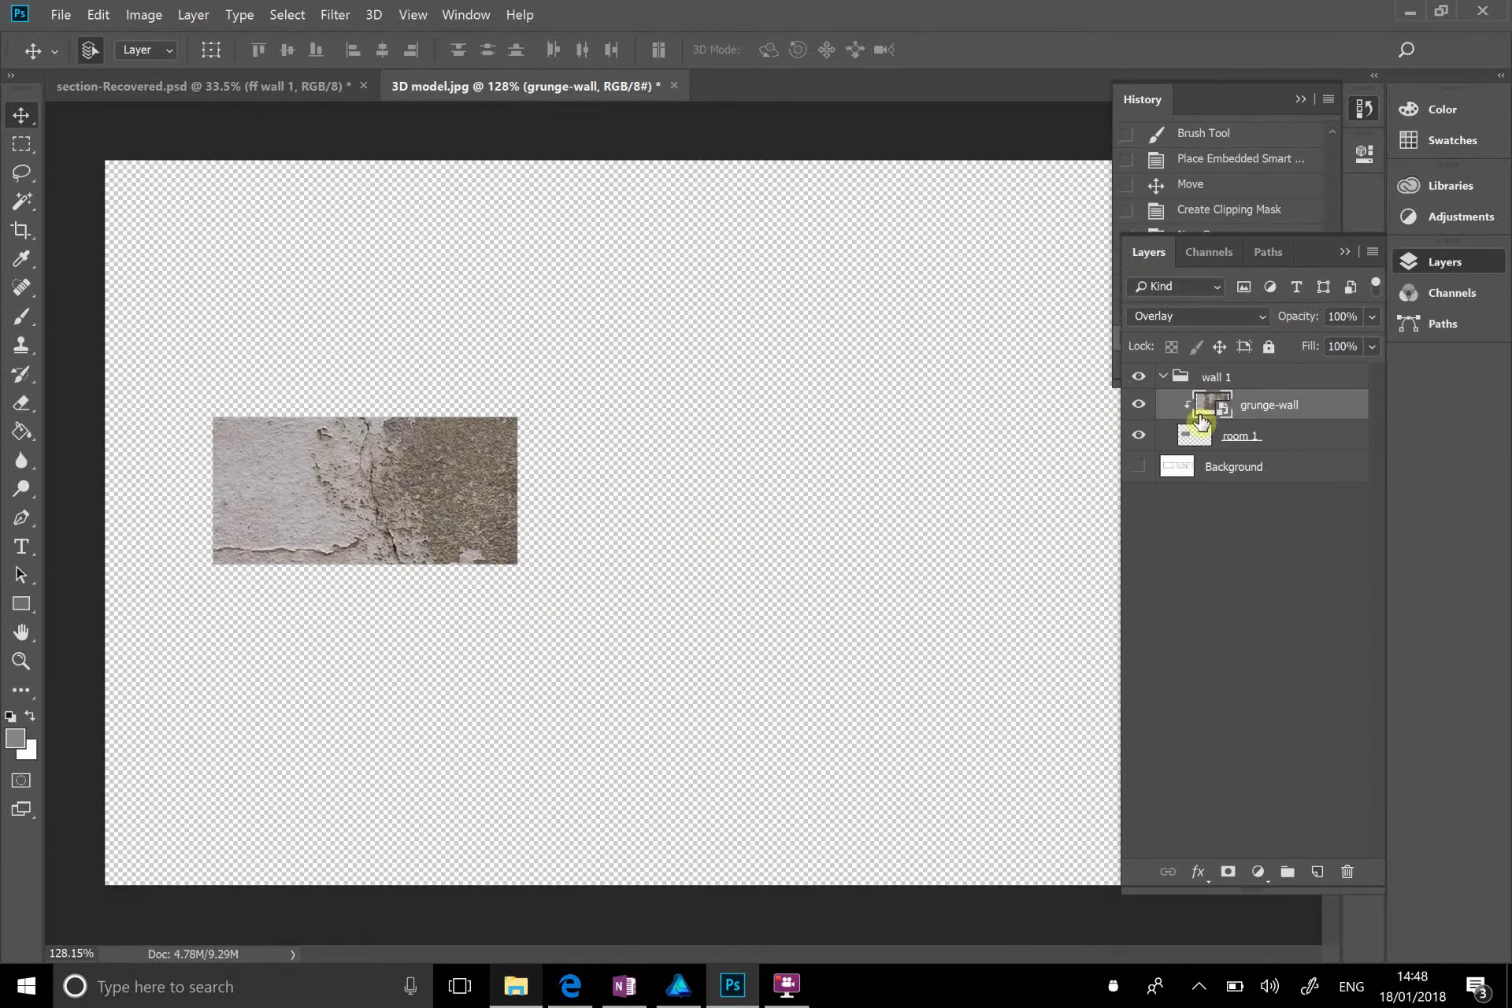
left_click(1314, 564)
left_click(1322, 411)
Step: Slide the grunge texture left into place and show the background section drawing again
left_click_drag(637, 403, 702, 500)
left_click(468, 470)
left_click_drag(468, 473, 297, 516)
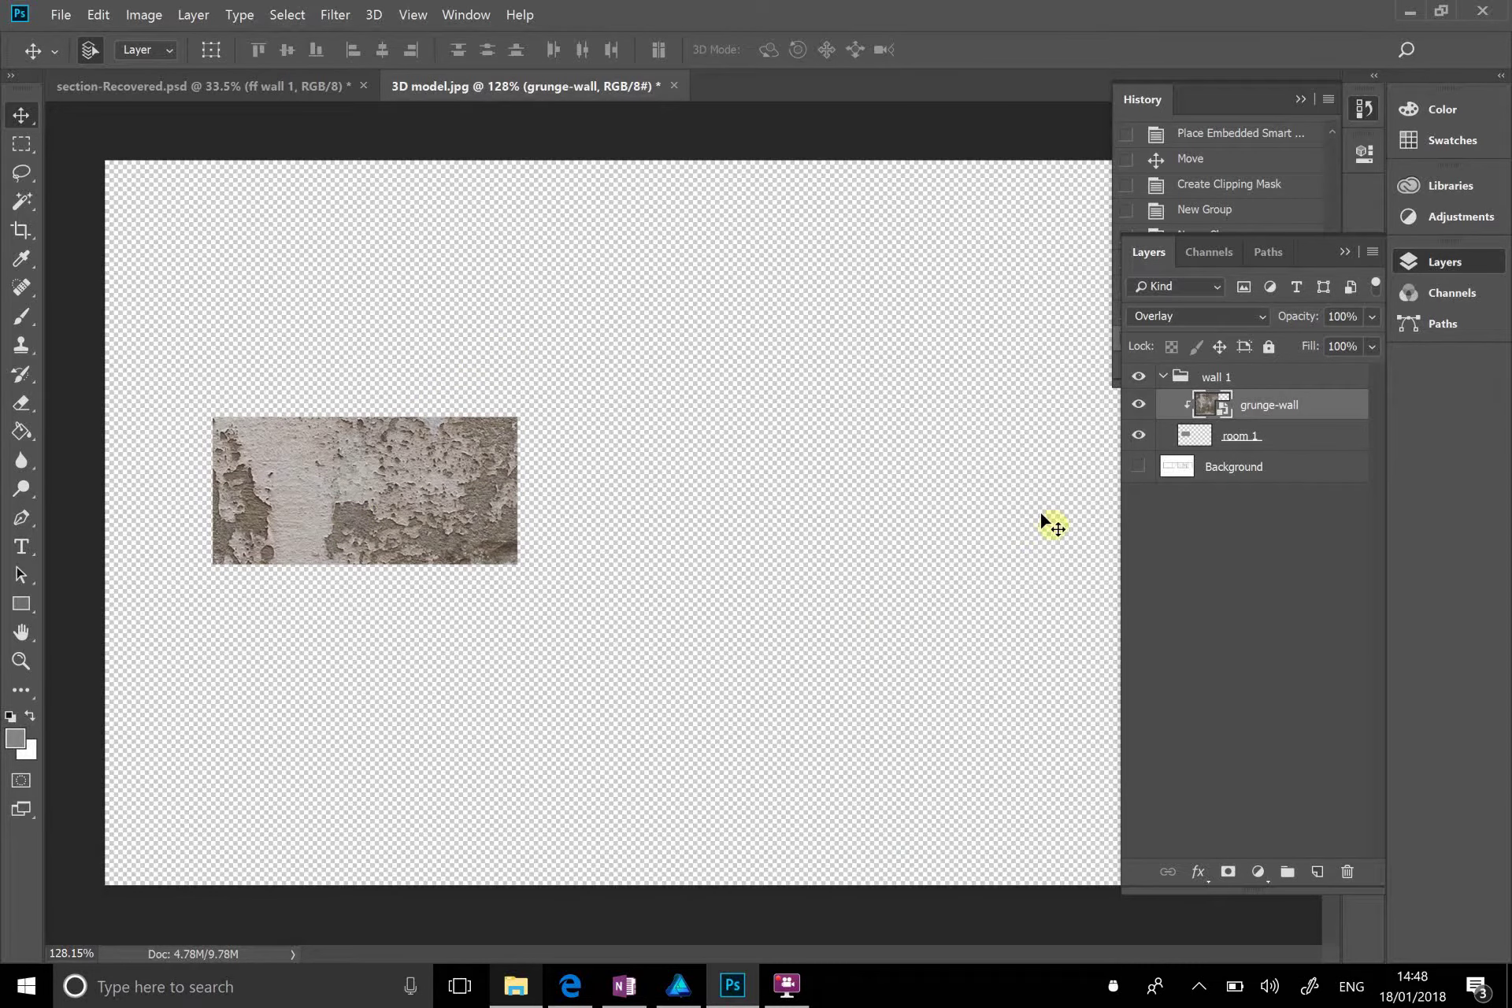
left_click(1140, 476)
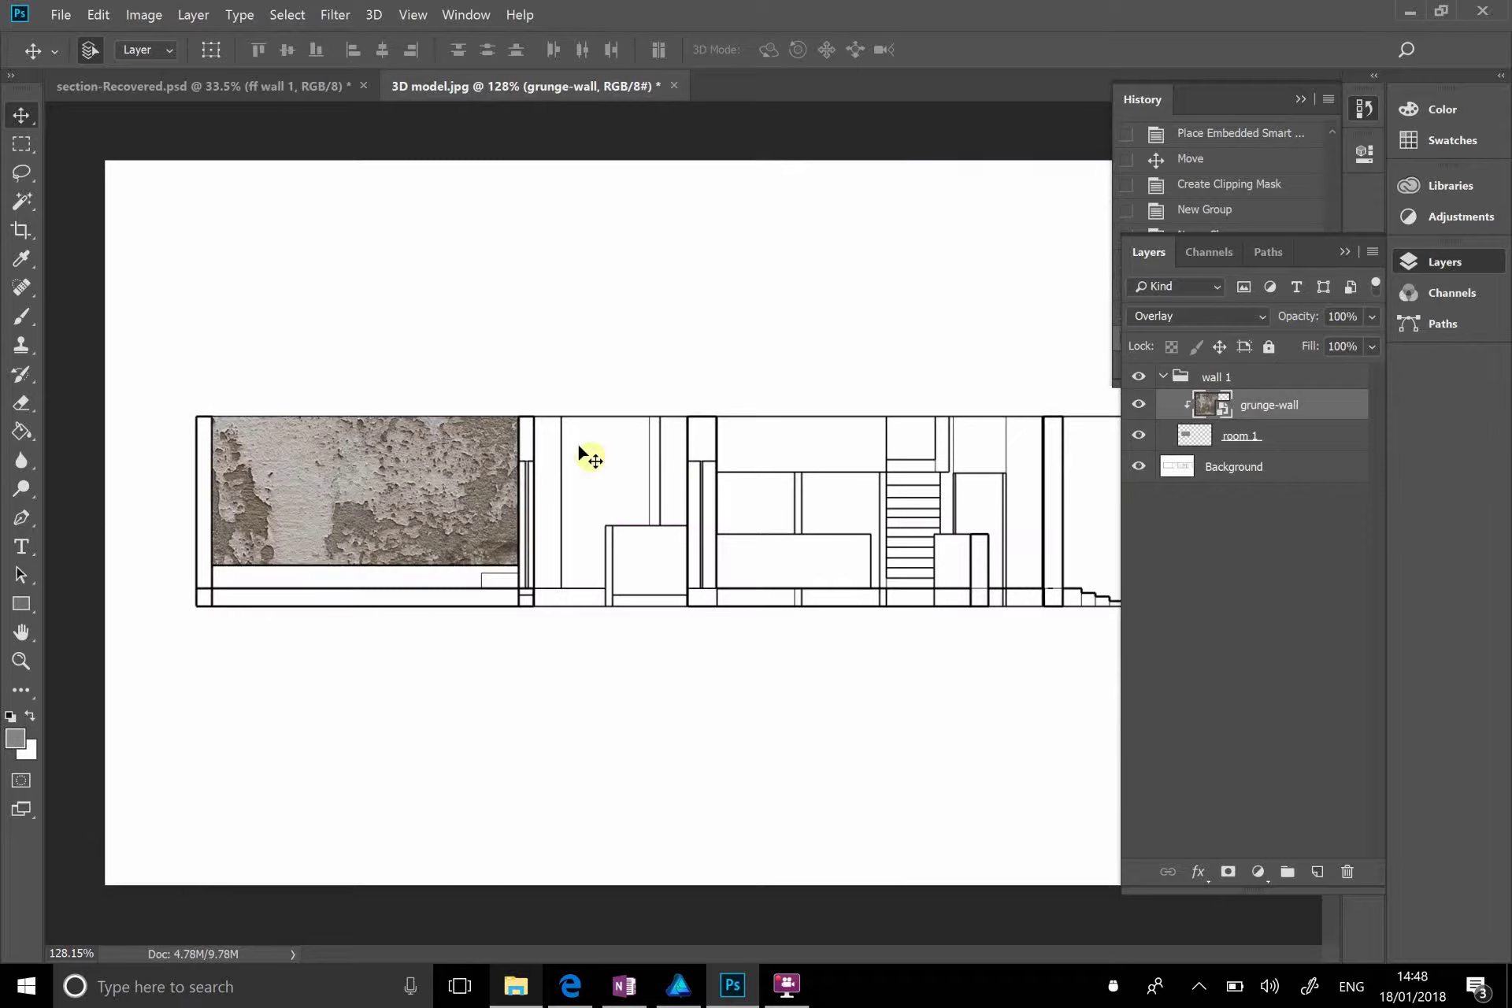
mouse_move(473, 455)
left_mouse_down()
mouse_move(374, 472)
mouse_move(399, 499)
mouse_move(297, 429)
mouse_move(364, 469)
mouse_move(309, 394)
mouse_move(267, 408)
mouse_move(378, 432)
mouse_move(348, 551)
mouse_move(463, 516)
mouse_move(452, 483)
mouse_move(489, 517)
mouse_move(473, 527)
left_mouse_up()
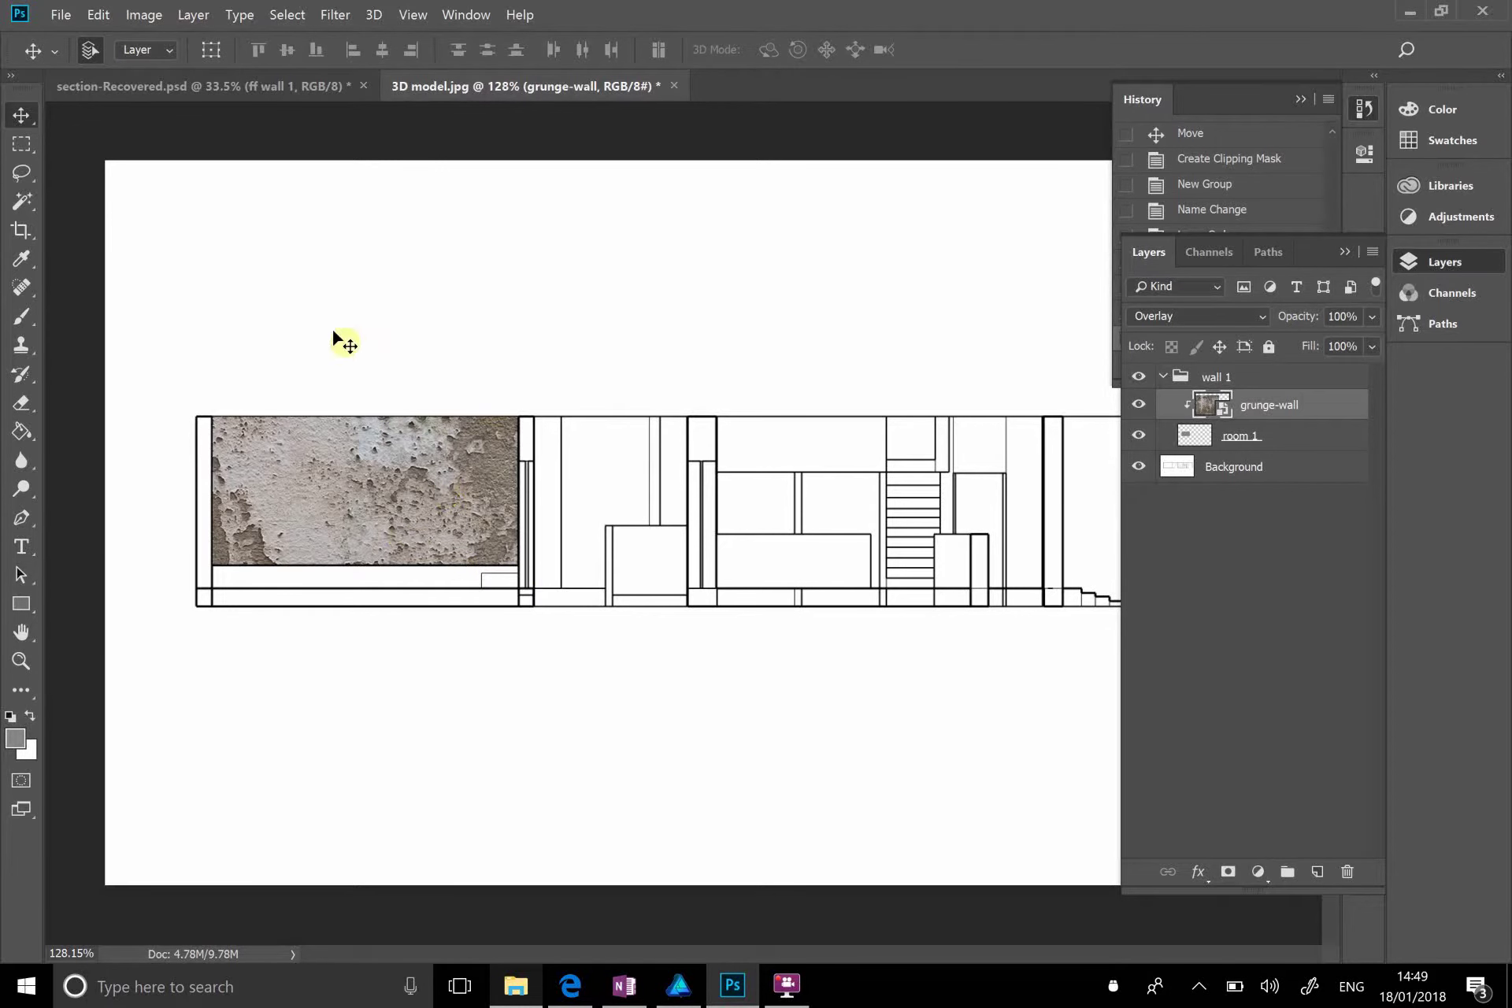
Step: Scale the grunge-wall texture down to about 16% and align it over the left wall outline
left_click(100, 14)
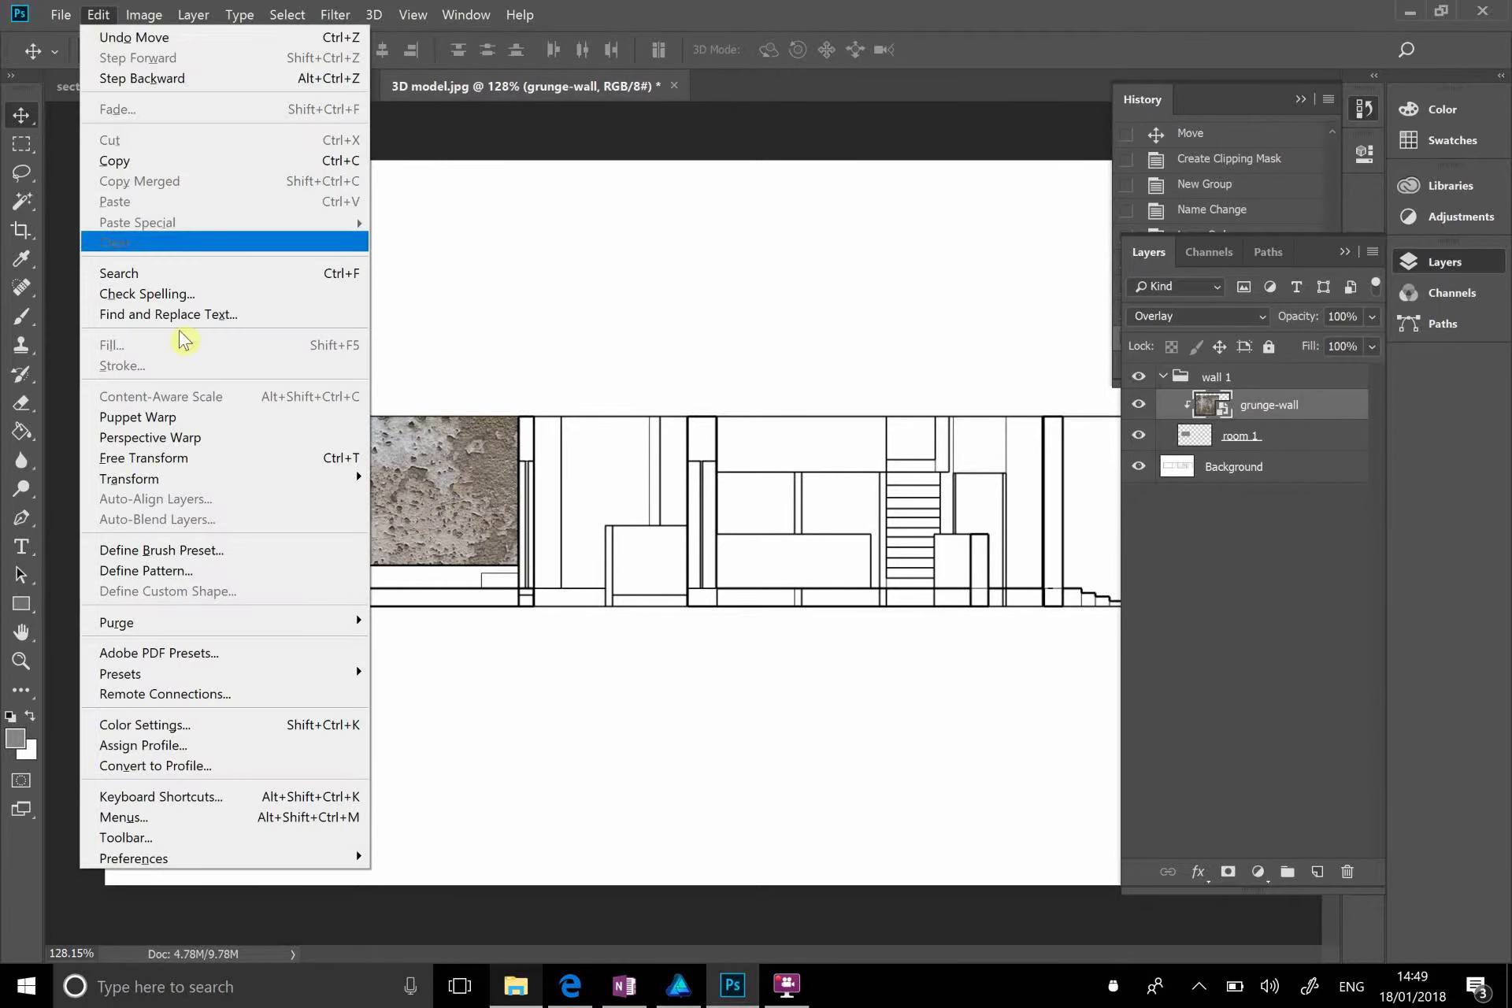
mouse_move(230, 475)
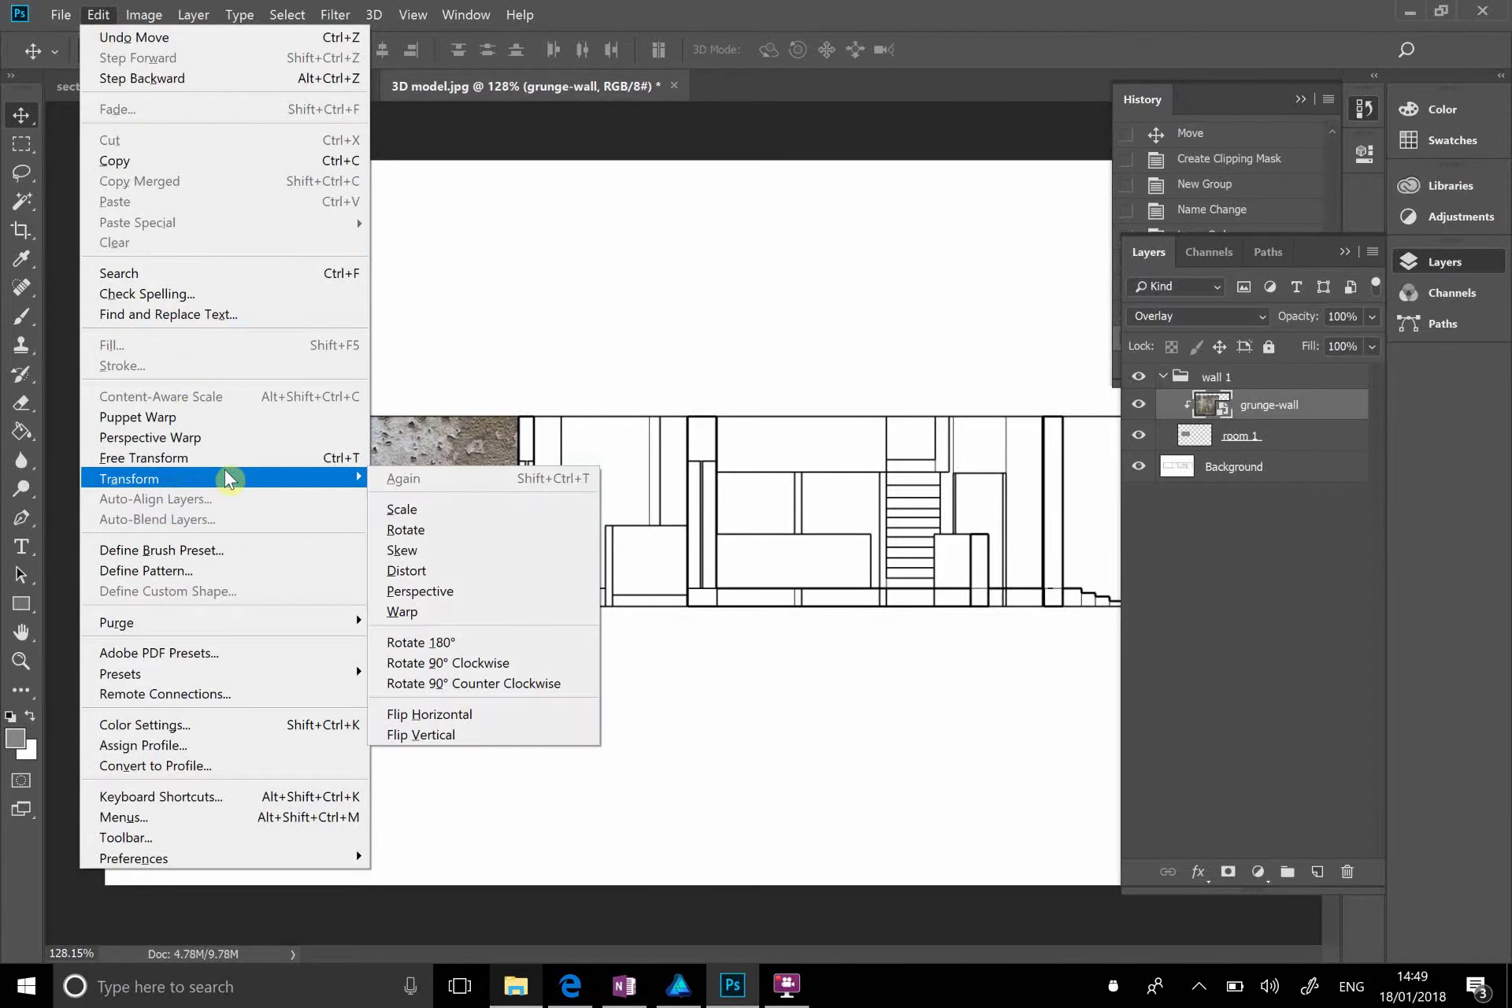
left_click(455, 520)
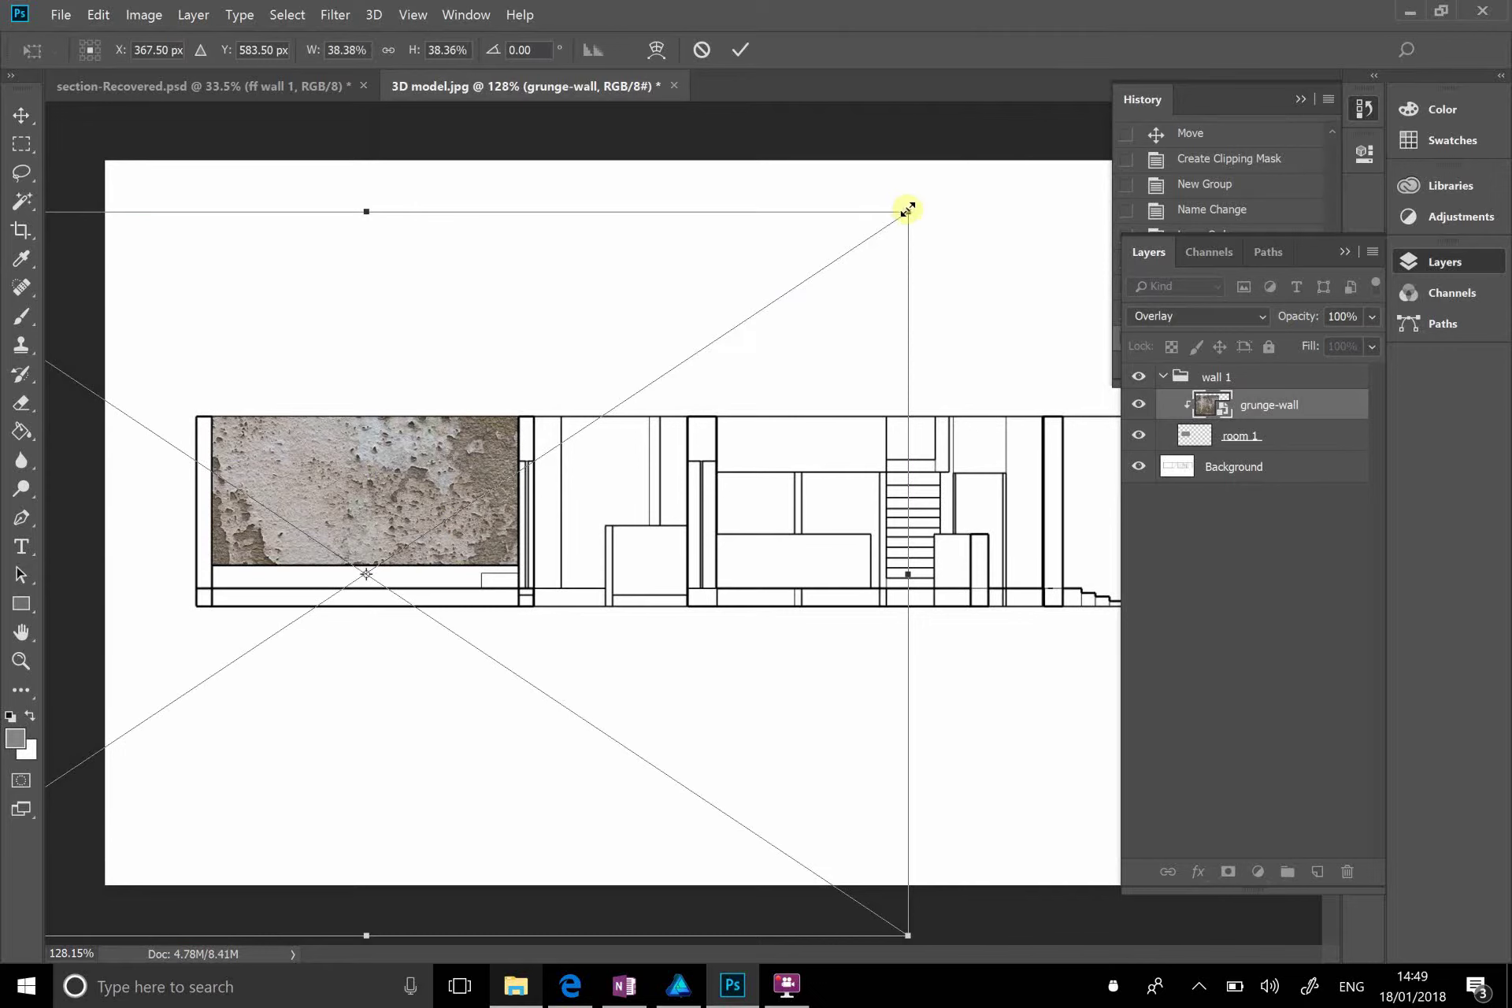
left_click_drag(906, 208, 587, 376)
left_click_drag(440, 603, 786, 491)
left_click_drag(955, 819, 615, 592)
left_click_drag(445, 526, 438, 531)
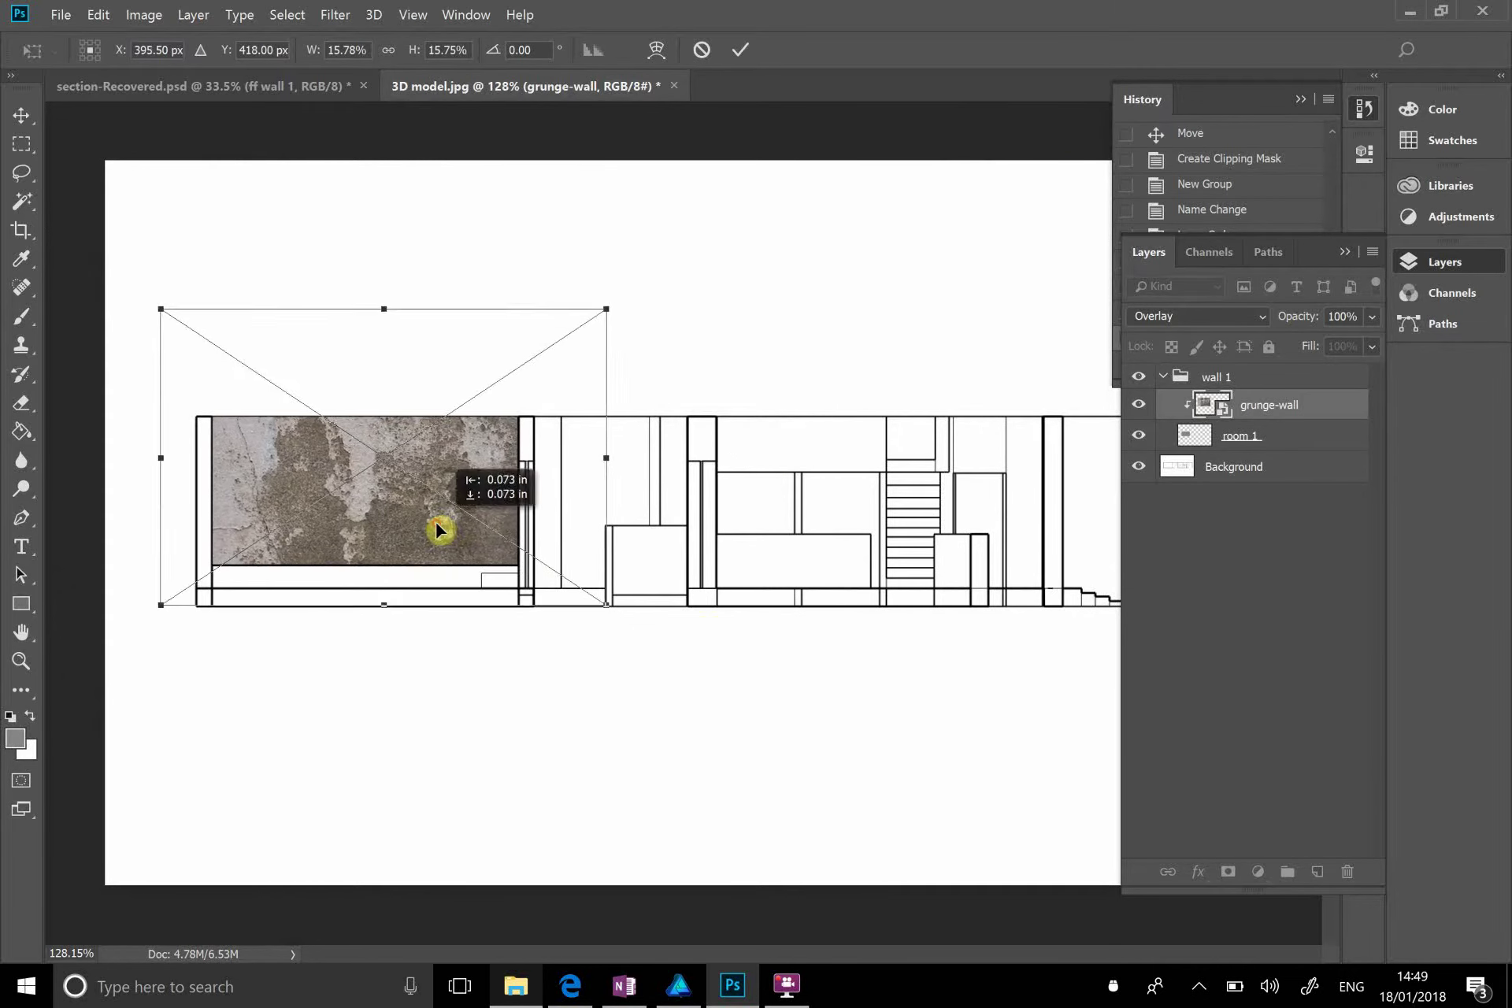
key("Return")
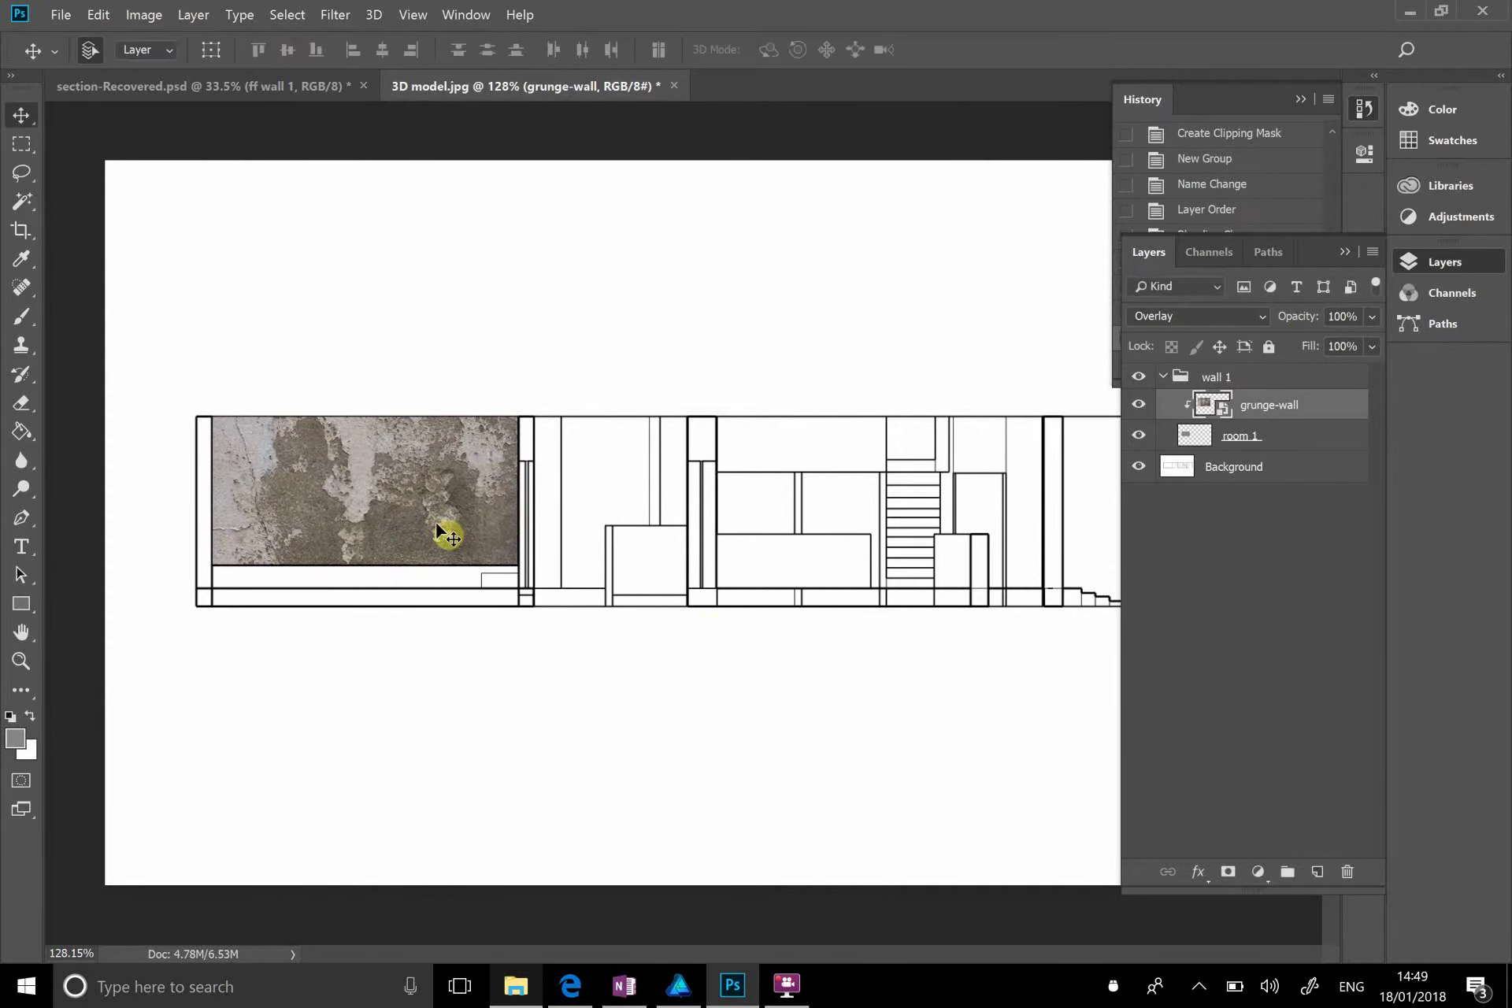
mouse_move(438, 524)
left_mouse_down()
mouse_move(405, 558)
mouse_move(394, 504)
mouse_move(448, 528)
left_mouse_up()
key("b")
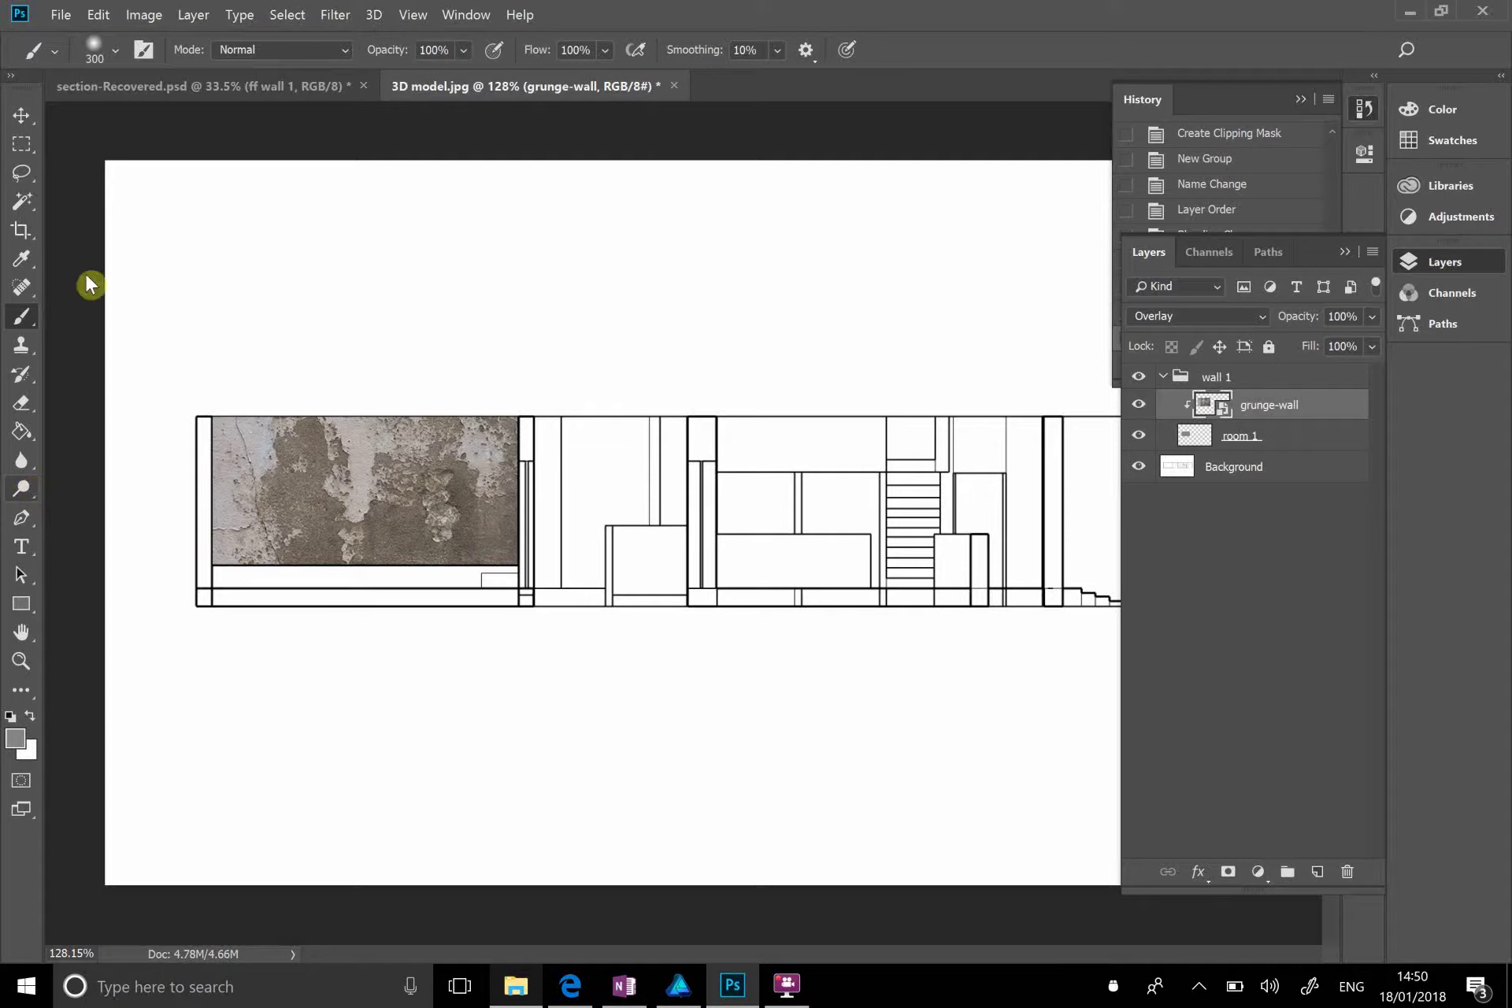
Step: Select the Burn tool, target the room 1 layer, and zoom in on the wall
left_click(21, 490)
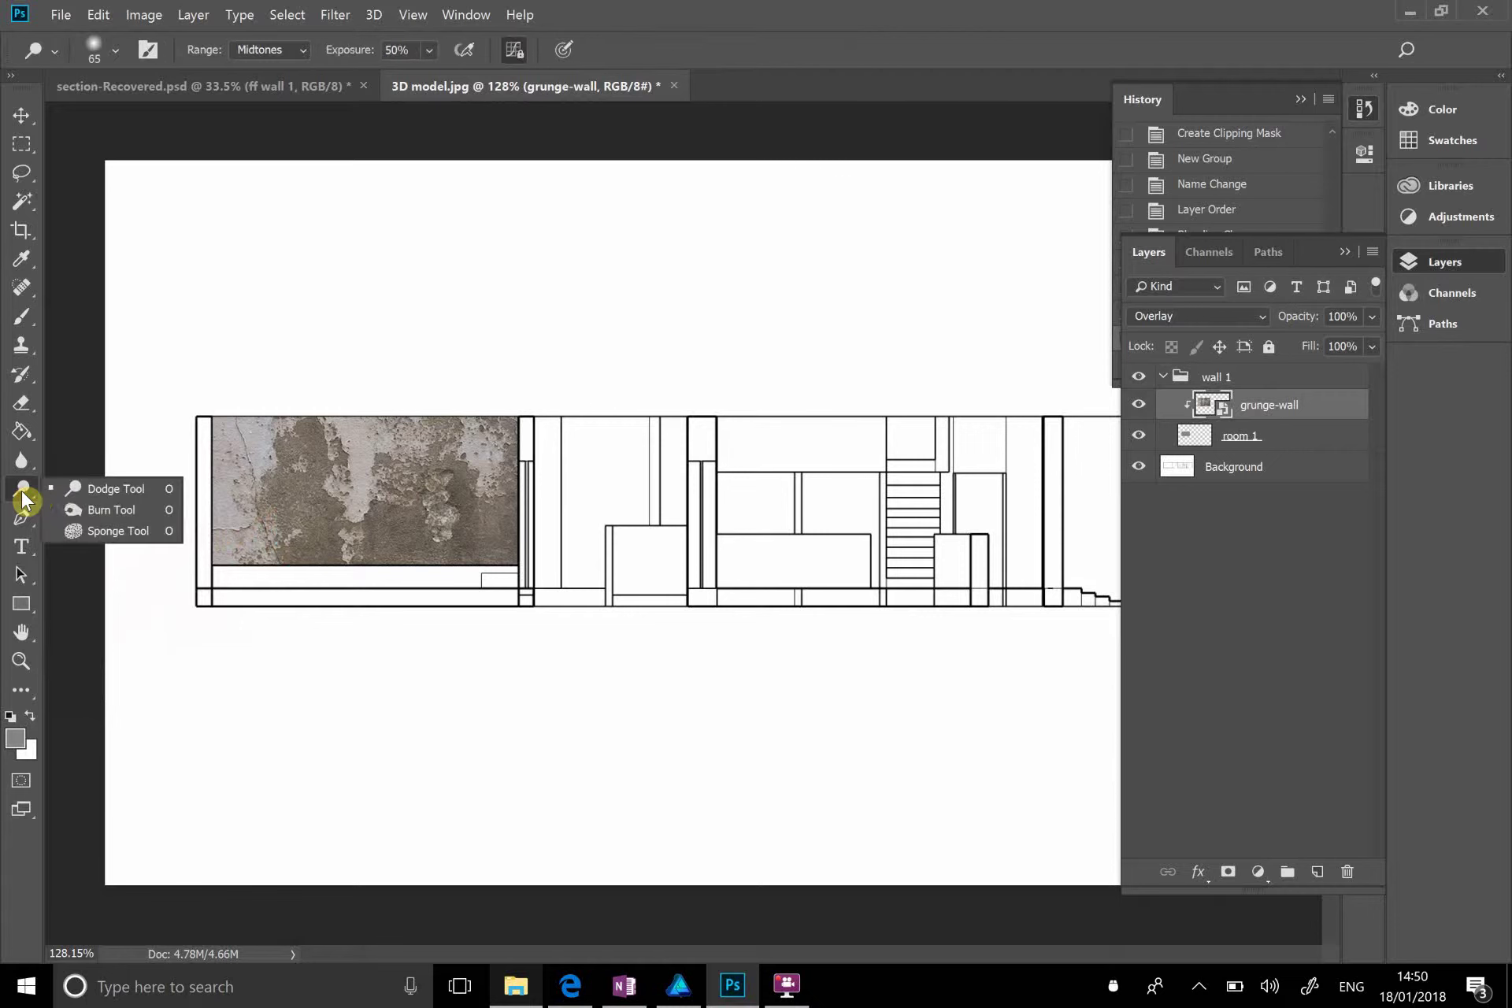
left_click(125, 513)
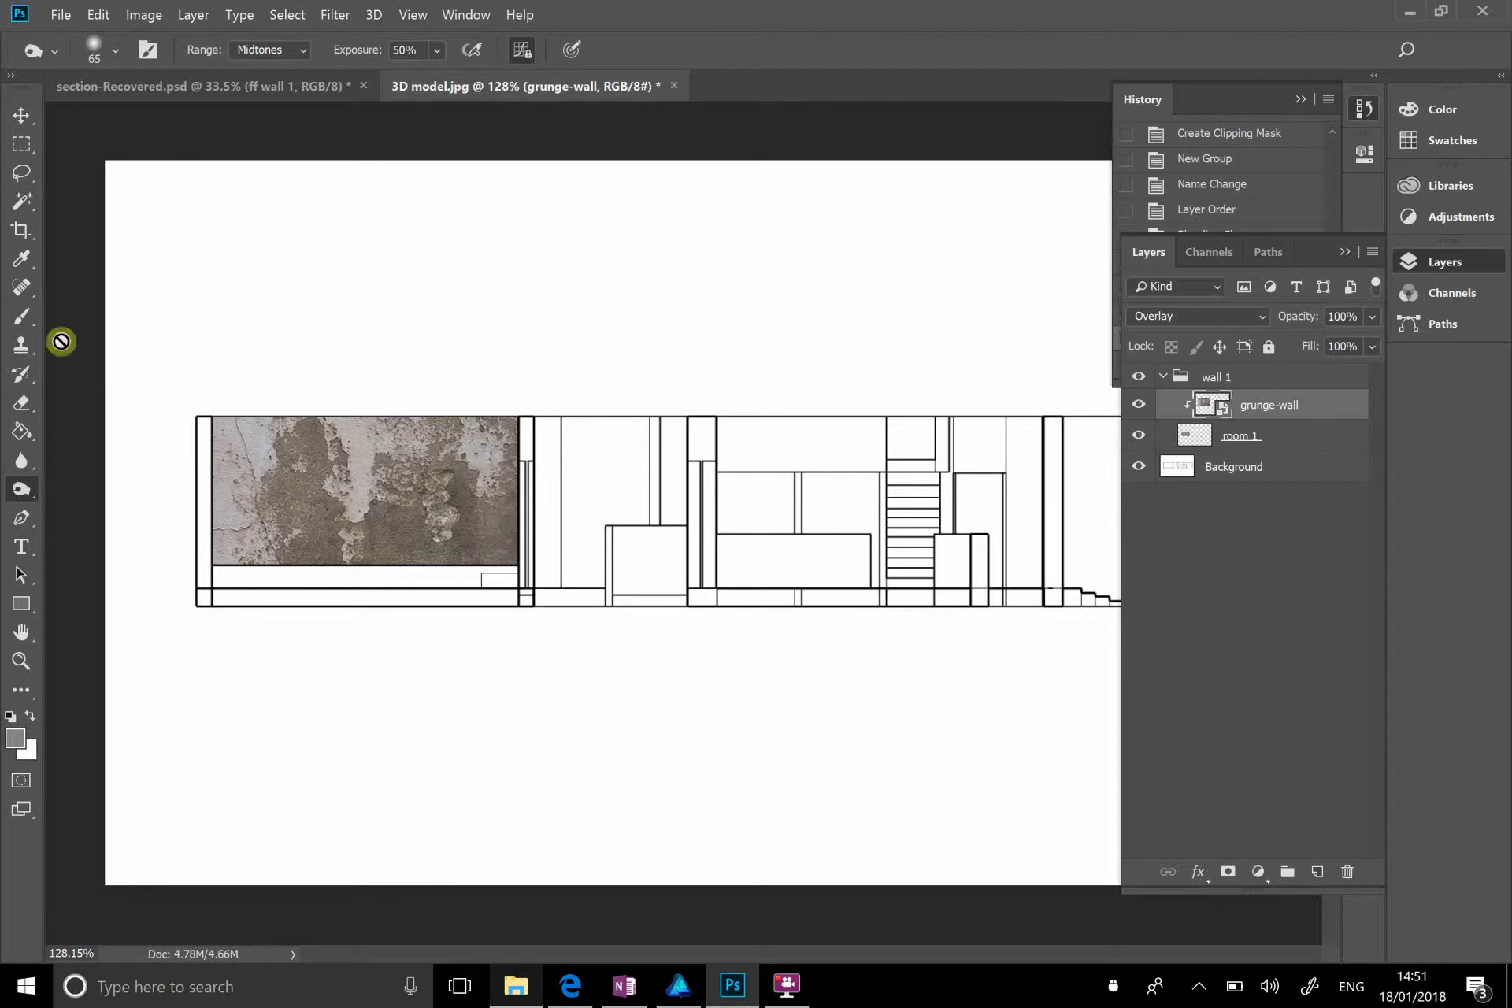
left_click(1305, 446)
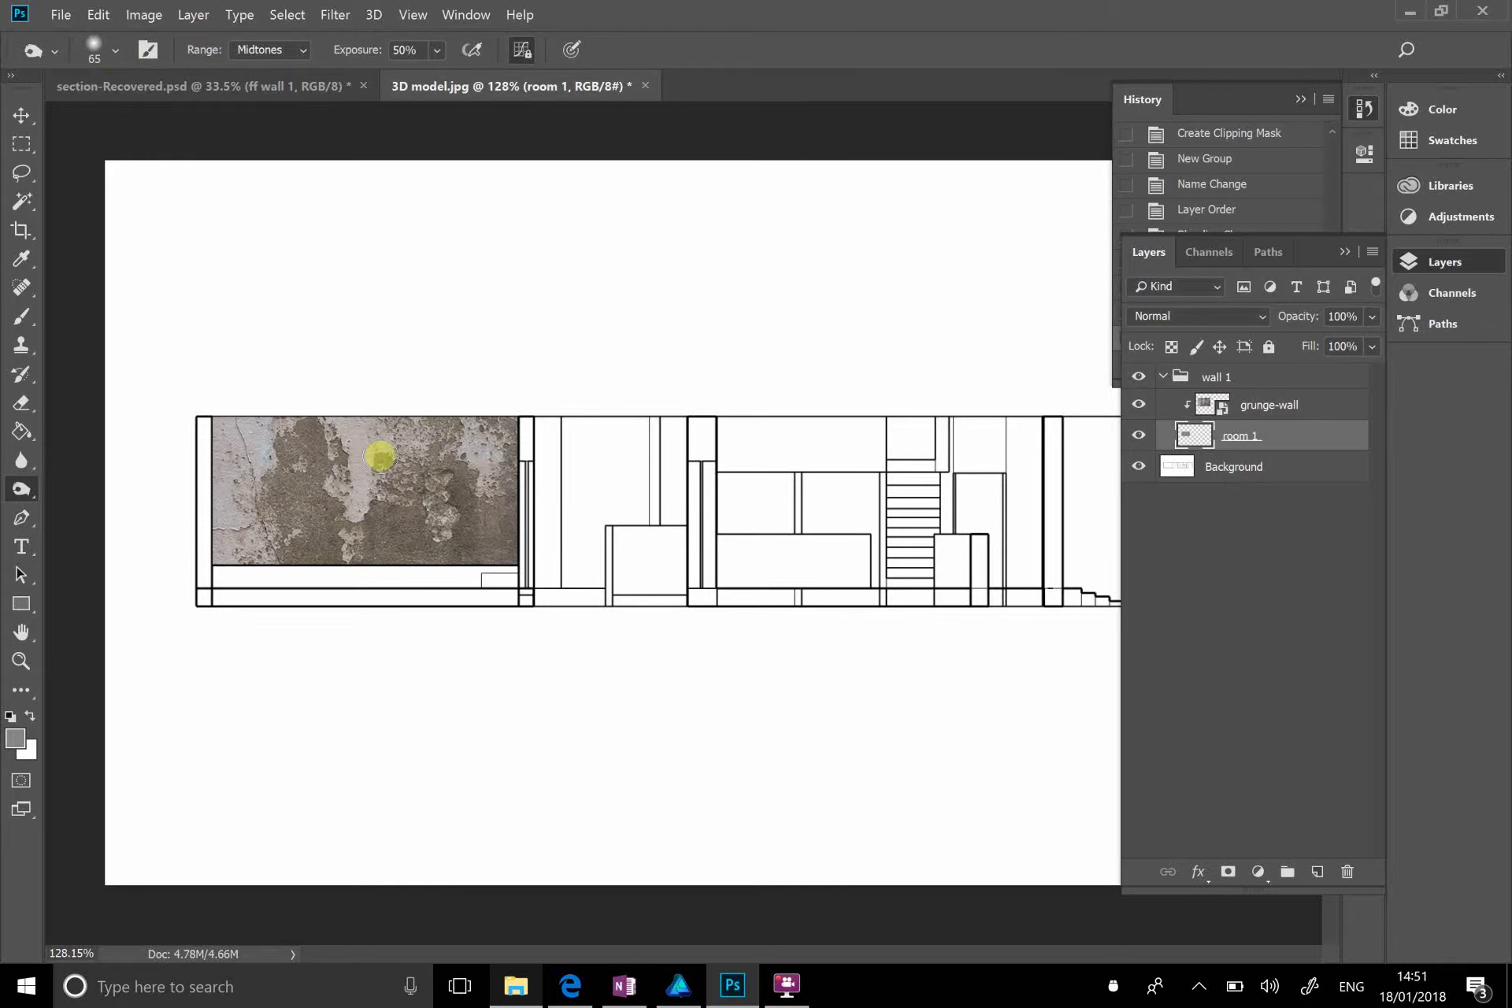
scroll(380, 456, "up", 3)
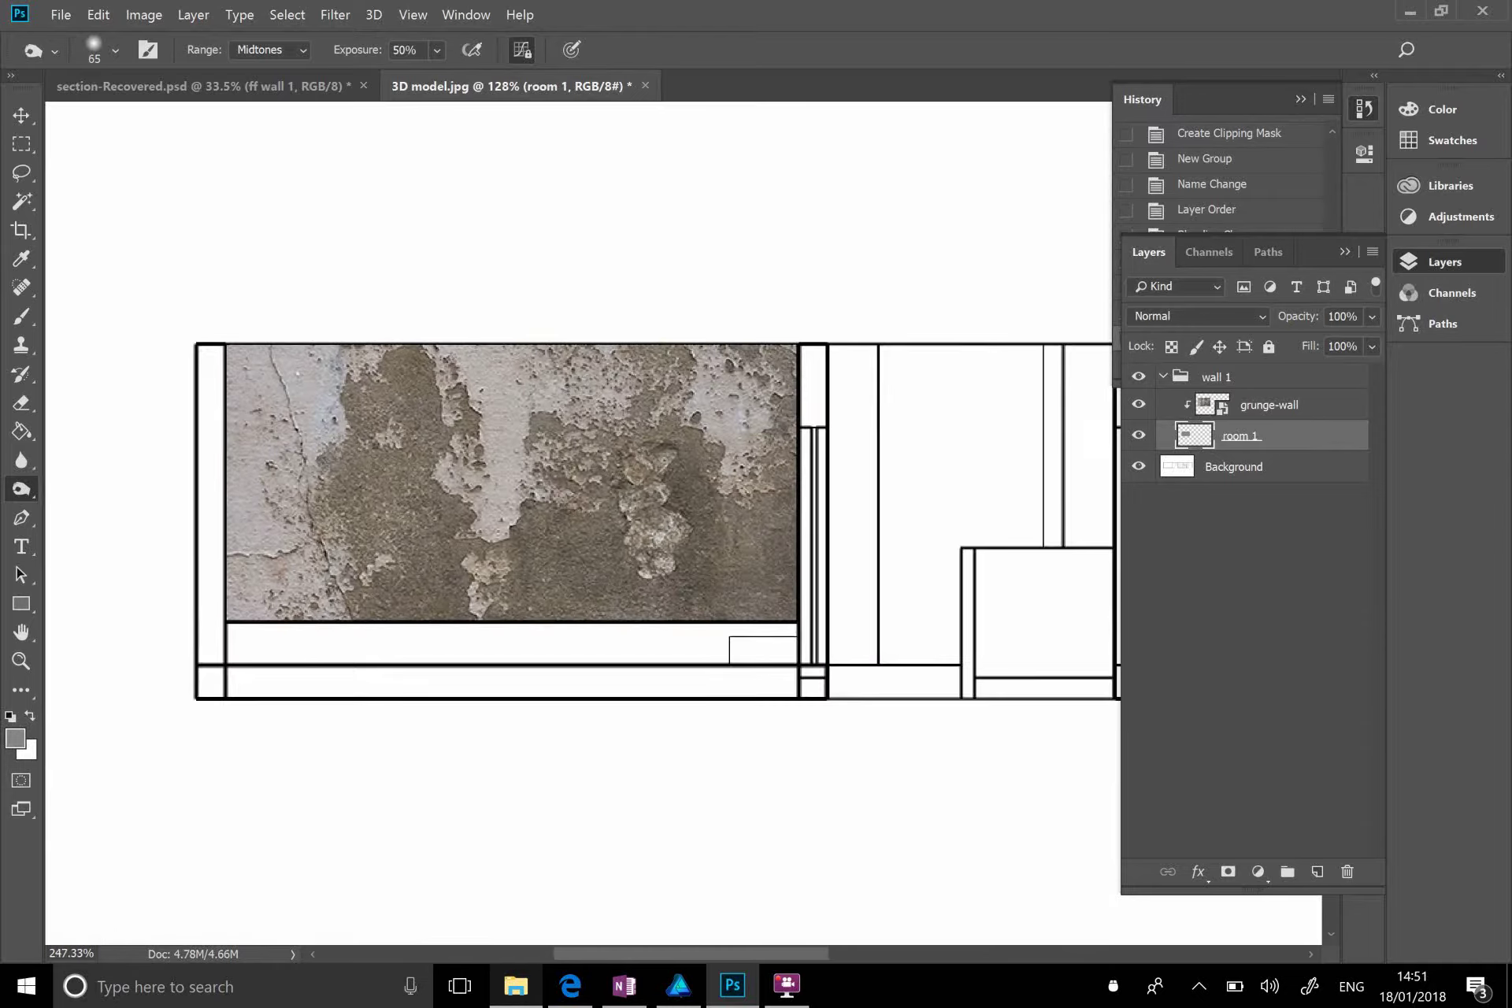
scroll(761, 603, "up", 3)
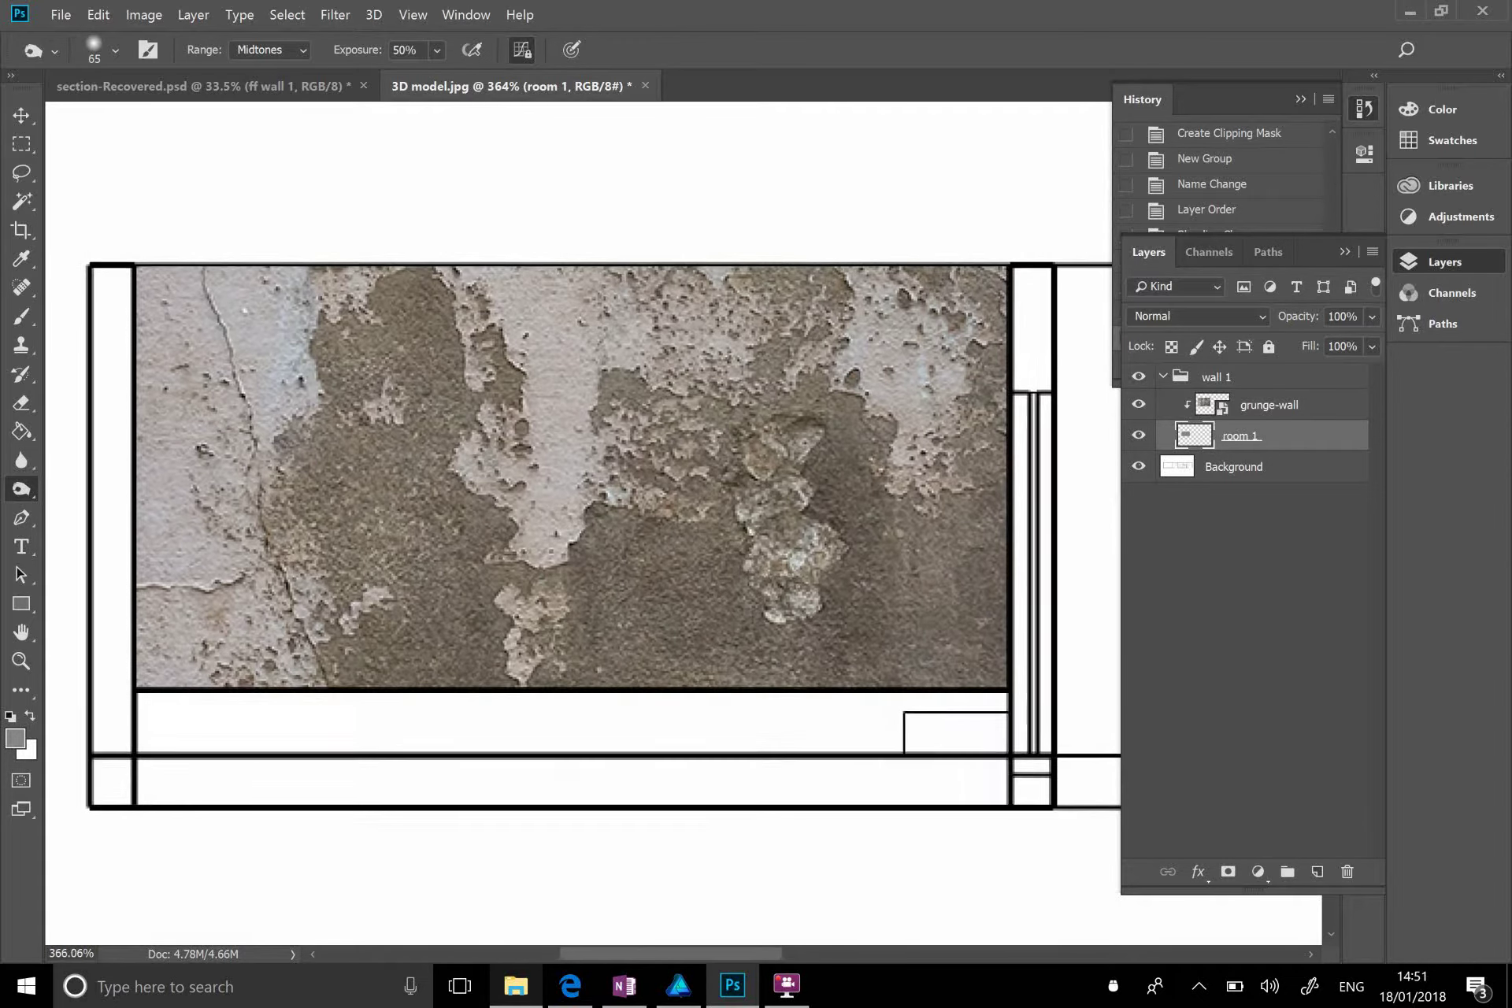
scroll(594, 538, "up", 1)
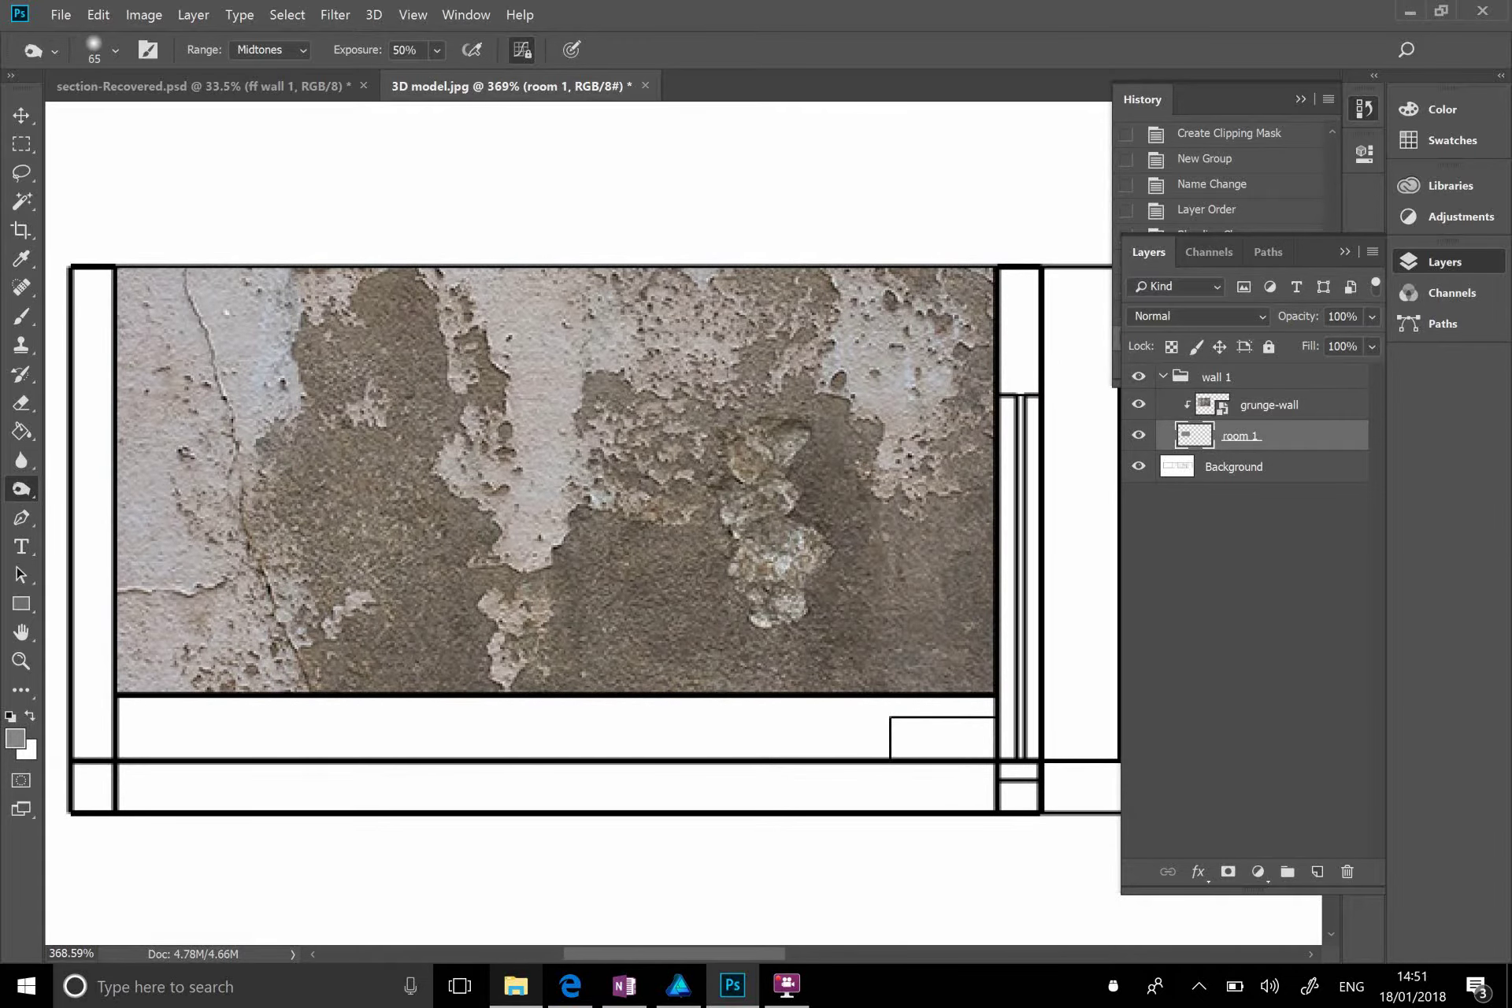
Step: Burn darker shading along the wall's bottom, rocky patch and lower strip on room 1
mouse_move(129, 412)
left_mouse_down()
mouse_move(144, 290)
mouse_move(124, 592)
mouse_move(132, 697)
mouse_move(181, 733)
mouse_move(214, 738)
mouse_move(190, 667)
mouse_move(473, 664)
mouse_move(755, 695)
mouse_move(732, 681)
mouse_move(794, 673)
mouse_move(946, 693)
mouse_move(968, 713)
mouse_move(968, 370)
mouse_move(984, 289)
mouse_move(980, 583)
mouse_move(922, 725)
mouse_move(822, 690)
mouse_move(475, 700)
mouse_move(109, 667)
mouse_move(122, 257)
left_mouse_up()
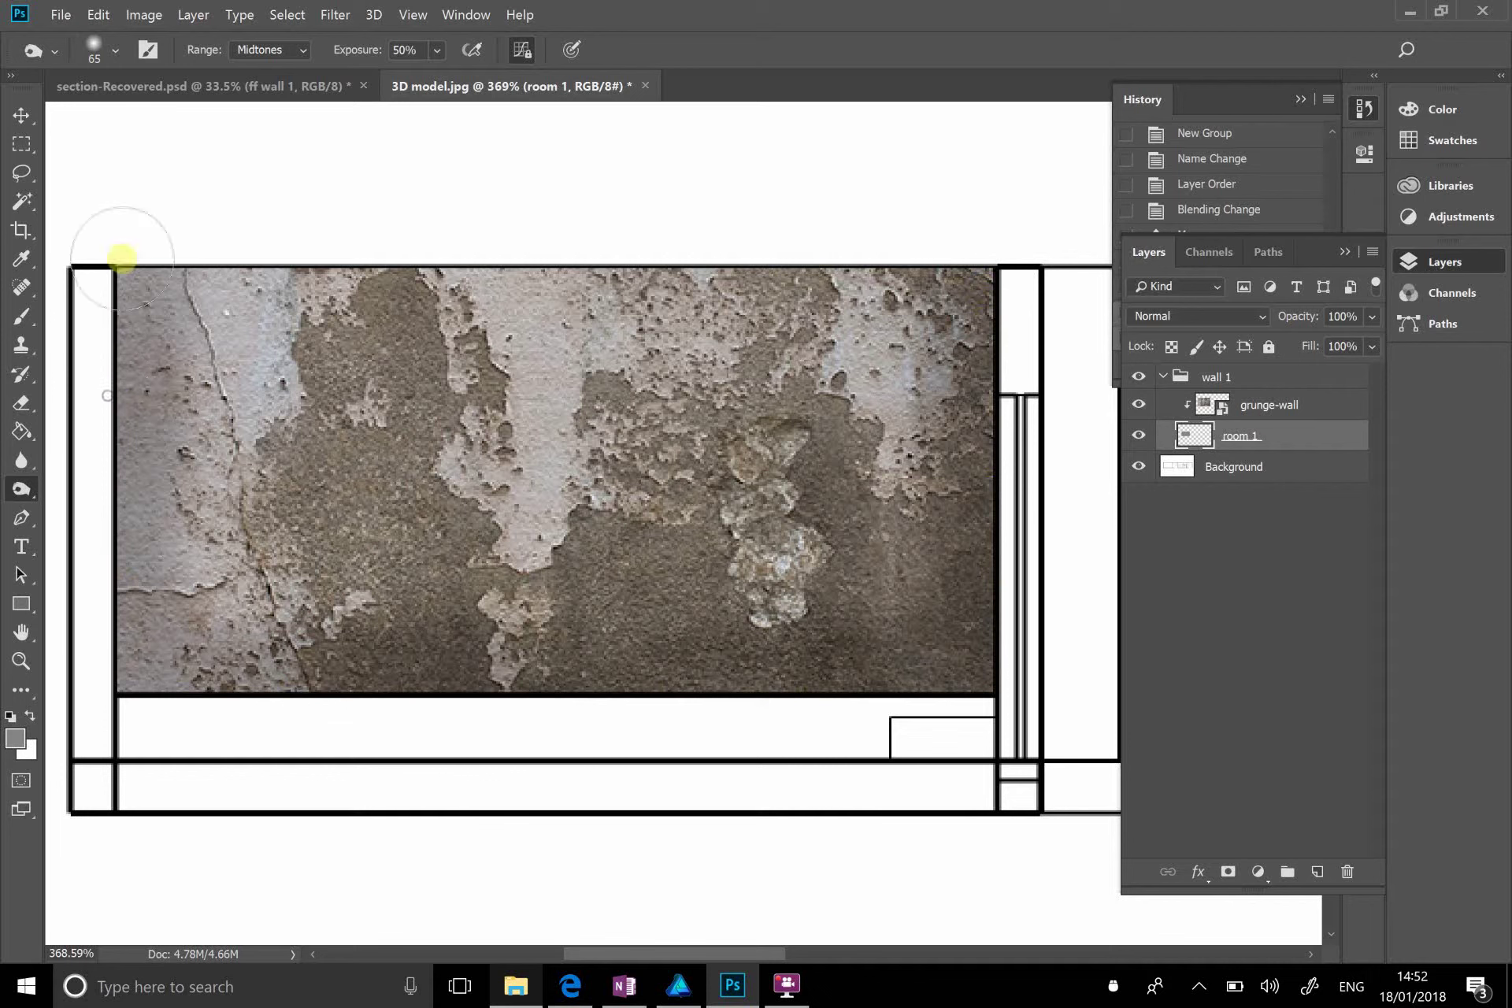
key("ctrl+z")
mouse_move(178, 731)
left_mouse_down()
mouse_move(175, 691)
mouse_move(694, 733)
mouse_move(605, 728)
left_mouse_up()
mouse_move(773, 476)
left_mouse_down()
mouse_move(749, 489)
mouse_move(786, 564)
mouse_move(773, 499)
mouse_move(768, 519)
left_mouse_up()
mouse_move(746, 725)
left_mouse_down()
mouse_move(977, 728)
mouse_move(1005, 642)
left_mouse_up()
mouse_move(496, 685)
left_mouse_down()
mouse_move(234, 698)
mouse_move(88, 629)
mouse_move(82, 452)
mouse_move(100, 457)
mouse_move(102, 507)
left_mouse_up()
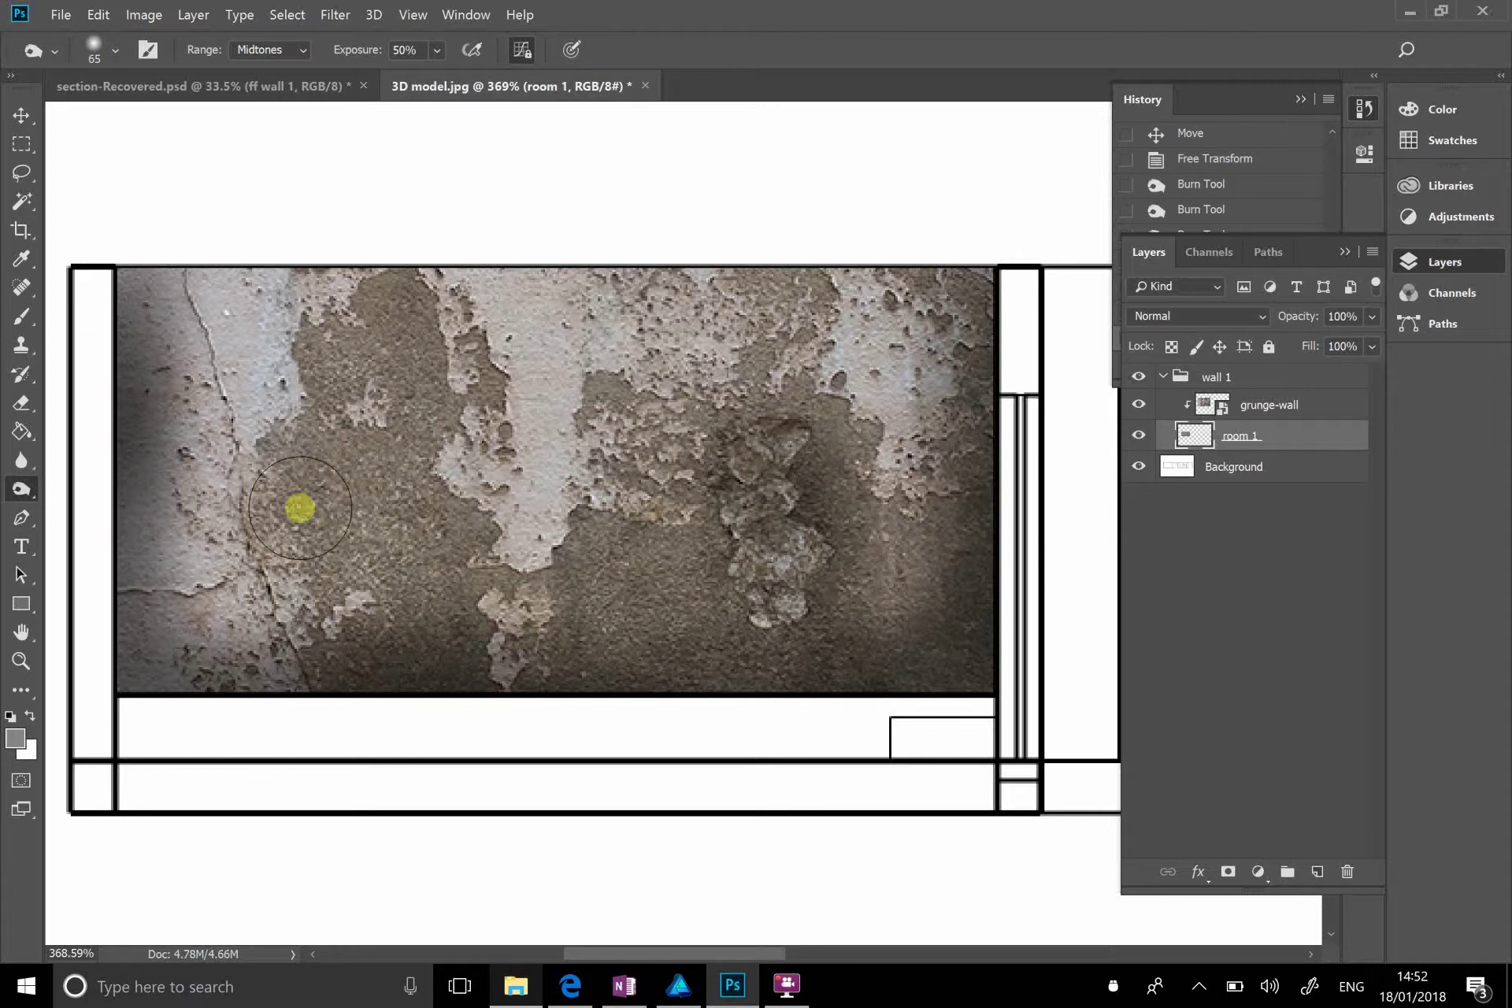
Step: Hide and re-show the grunge-wall texture to check the burned shading
left_click(1140, 411)
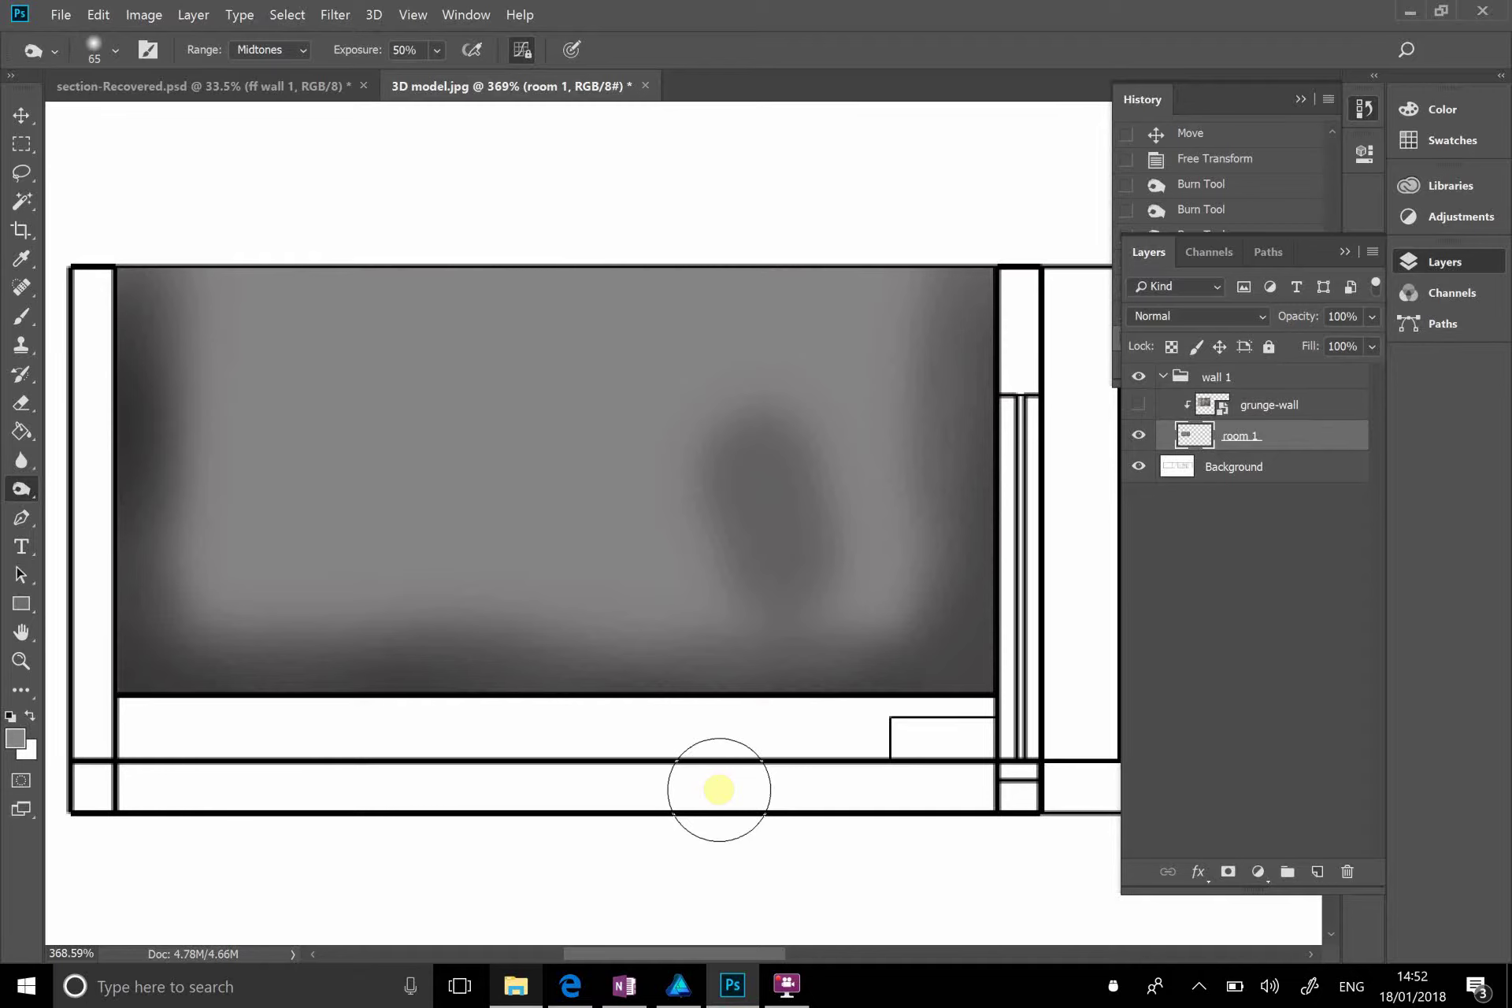
left_click(1137, 407)
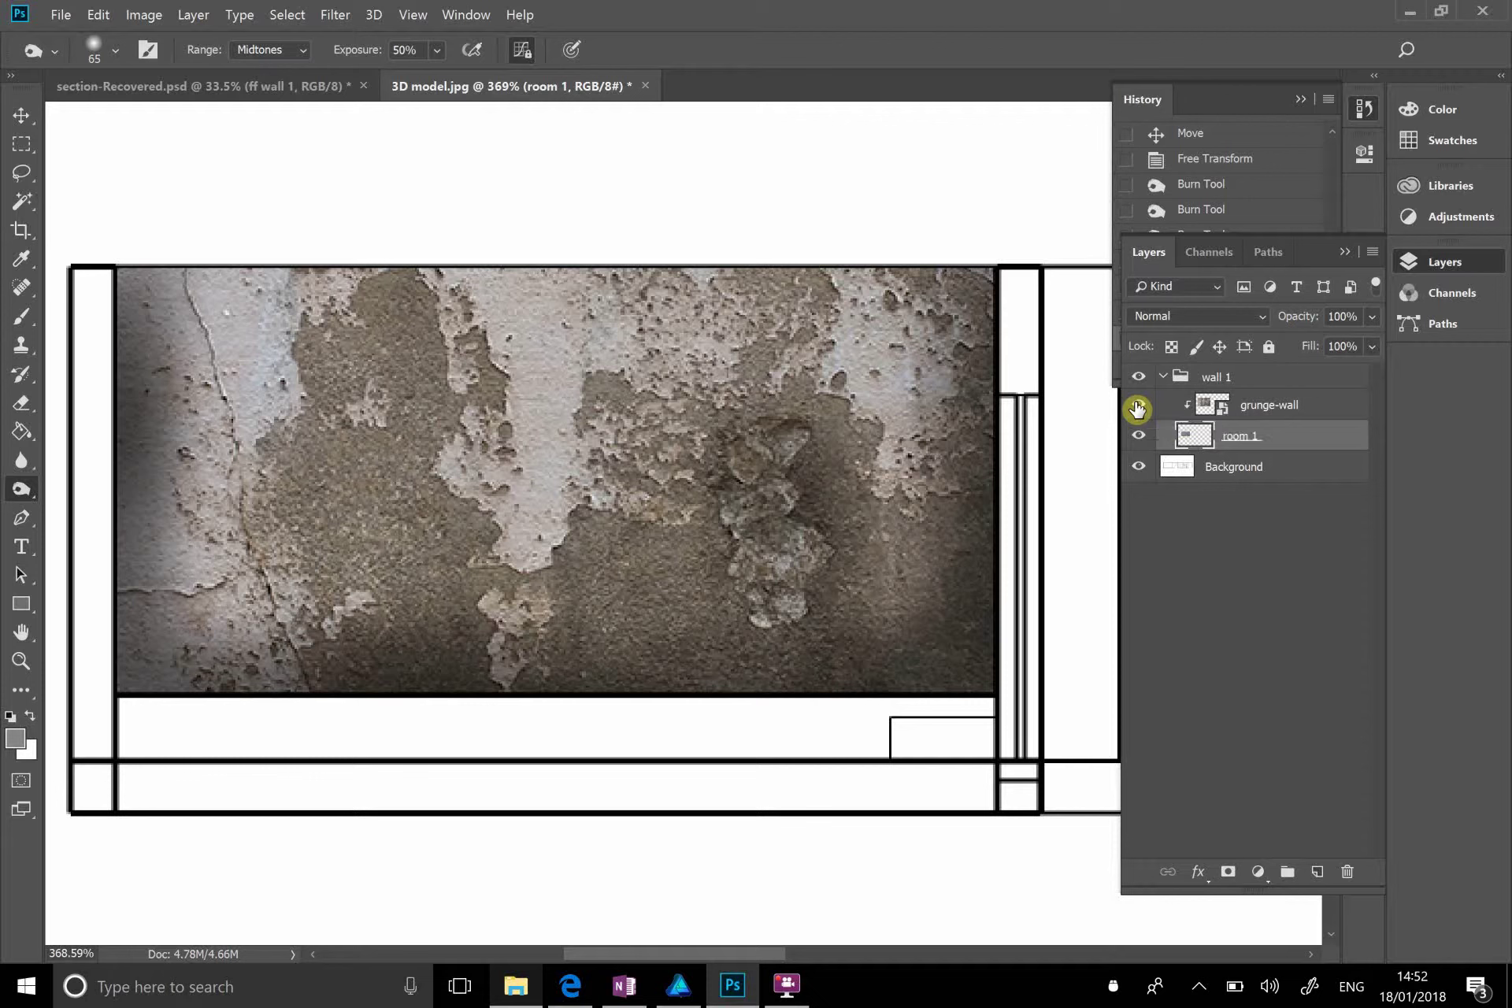
right_click(24, 492)
Step: Dodge light streaks near the crack, the pale patch and the right edge of the wall
left_click(95, 490)
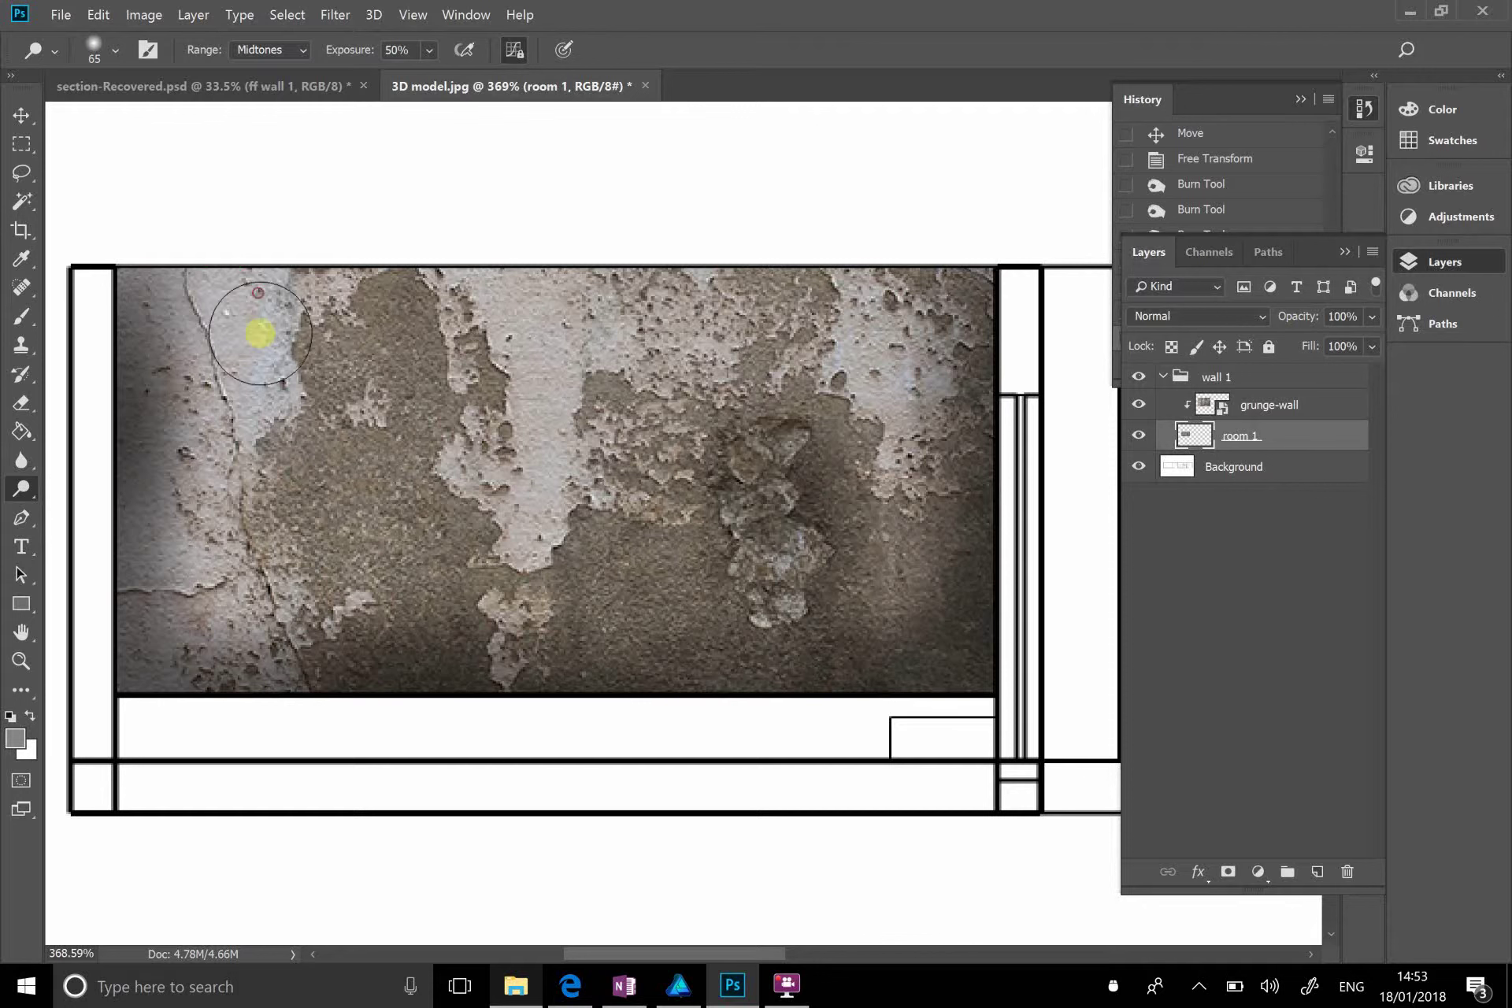
mouse_move(260, 337)
left_mouse_down()
mouse_move(243, 426)
mouse_move(248, 539)
left_mouse_up()
left_click_drag(484, 275, 540, 506)
mouse_move(792, 362)
left_mouse_down()
mouse_move(683, 360)
mouse_move(909, 329)
mouse_move(873, 371)
mouse_move(911, 400)
mouse_move(911, 473)
mouse_move(921, 376)
left_mouse_up()
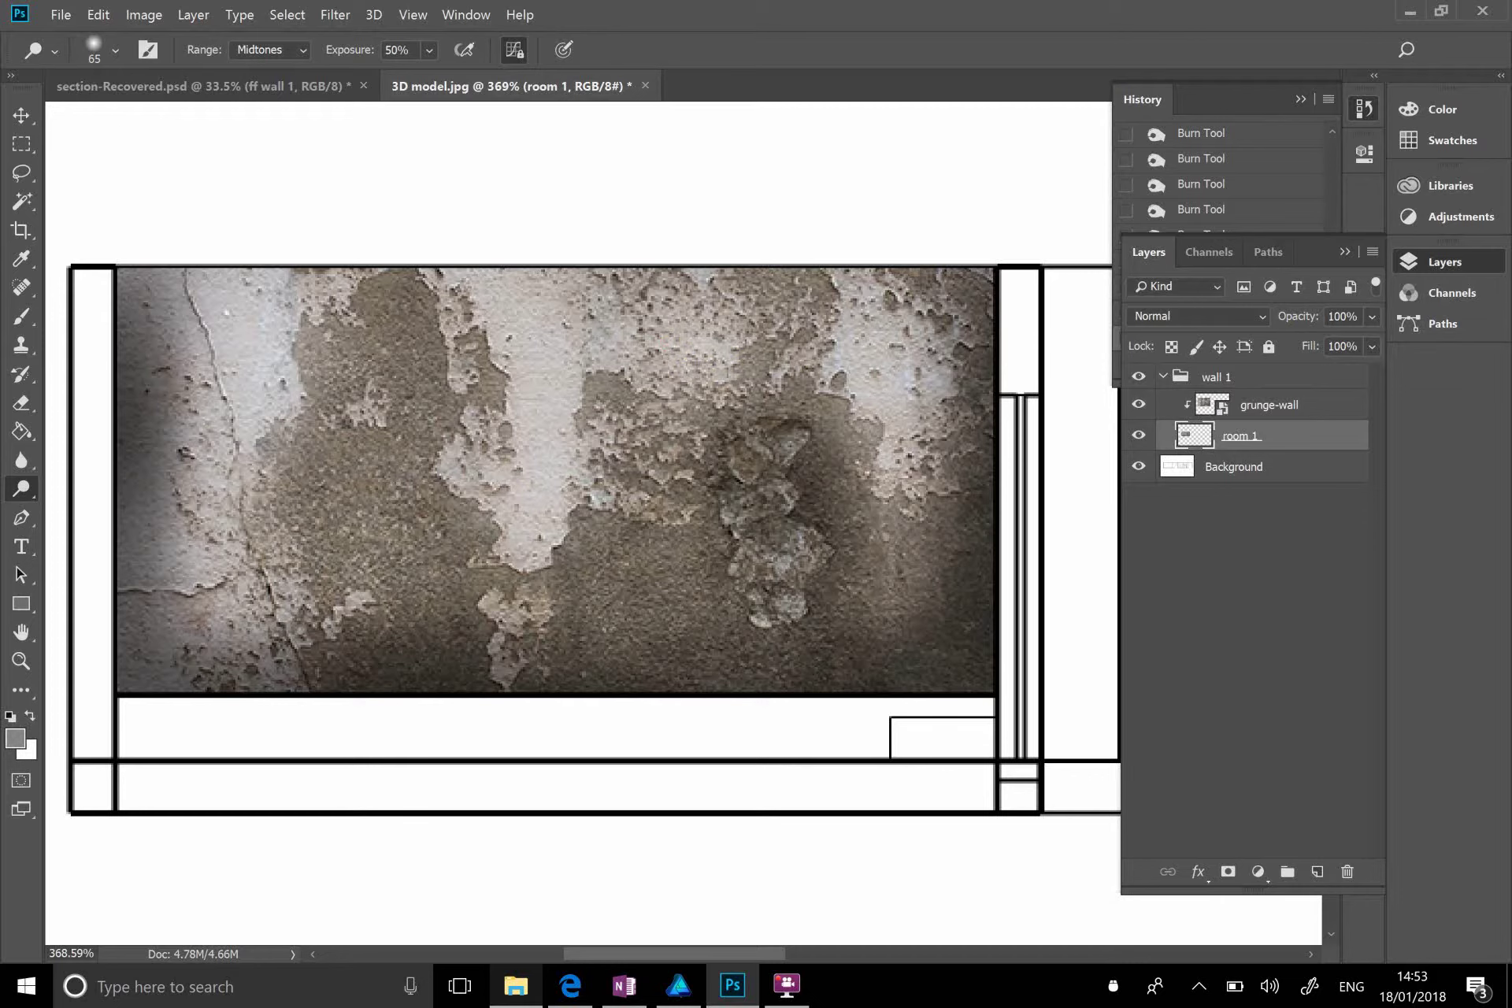
Step: Lighten more streaks across the grey wall with the texture hidden, then view the teal reference photo in Edge
left_click(1140, 409)
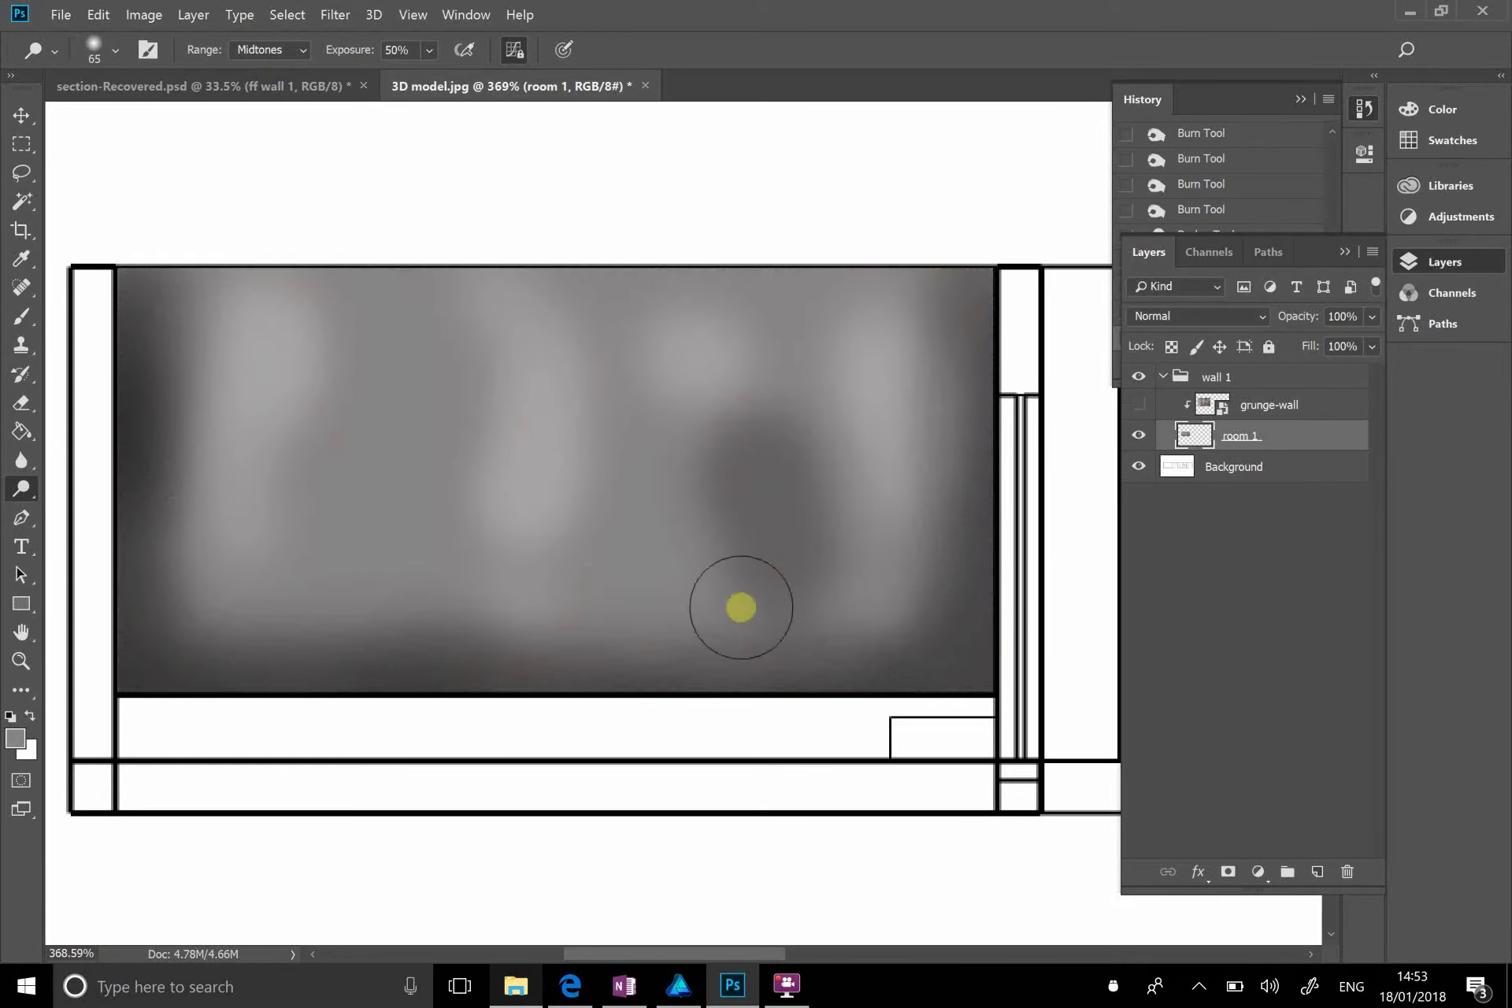
left_click_drag(514, 638, 495, 659)
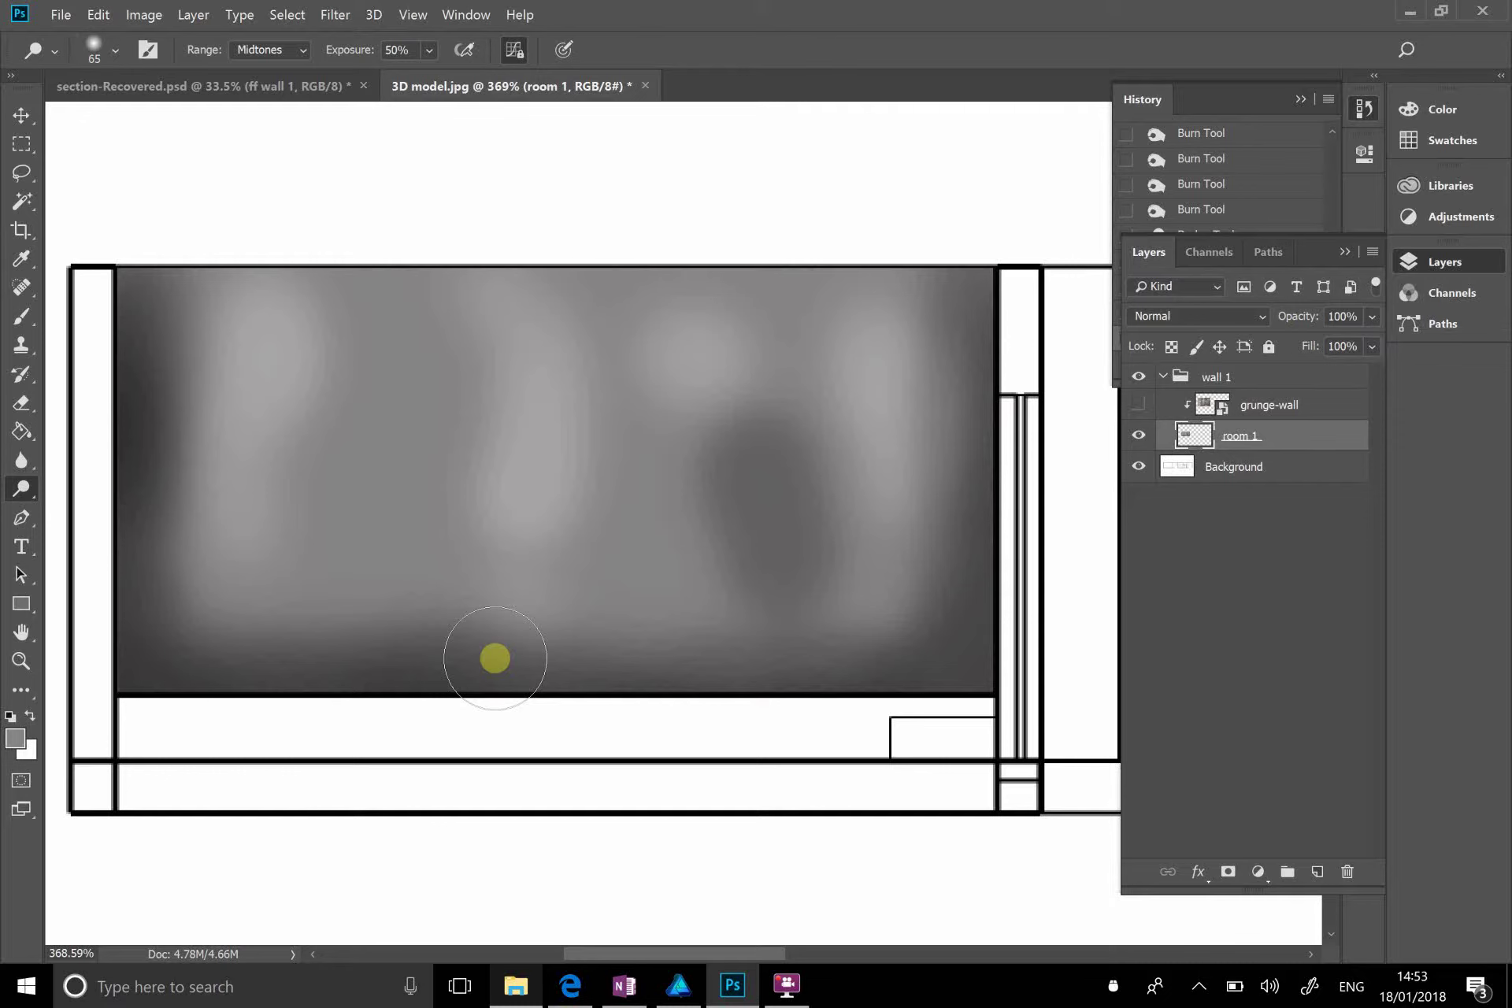
left_click_drag(495, 659, 836, 473)
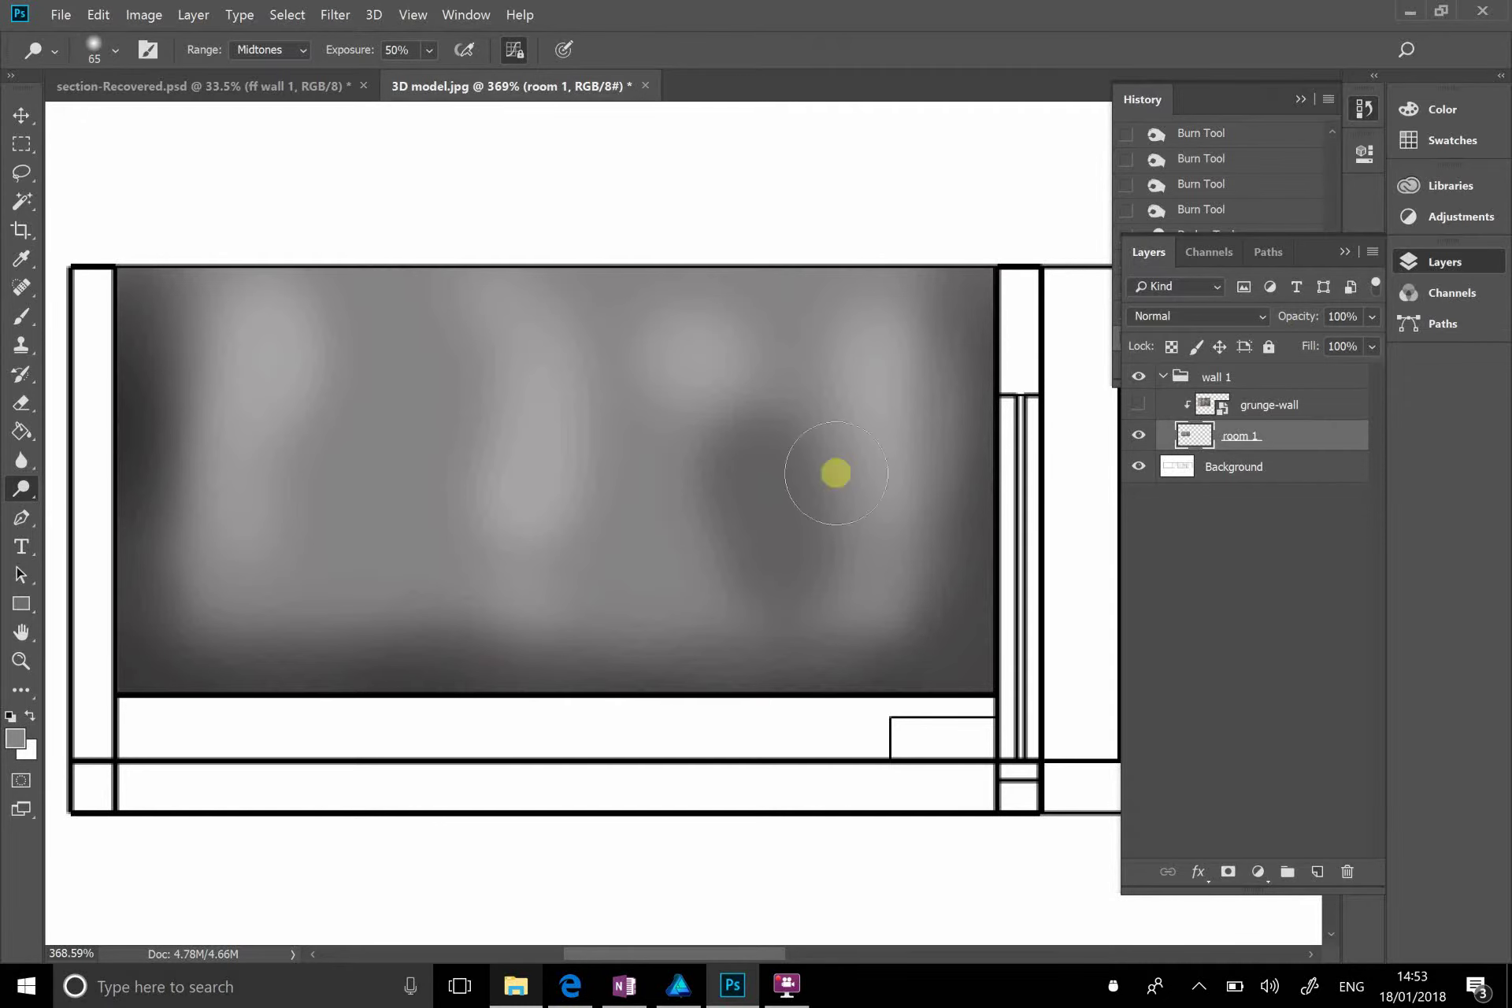
left_click(1139, 404)
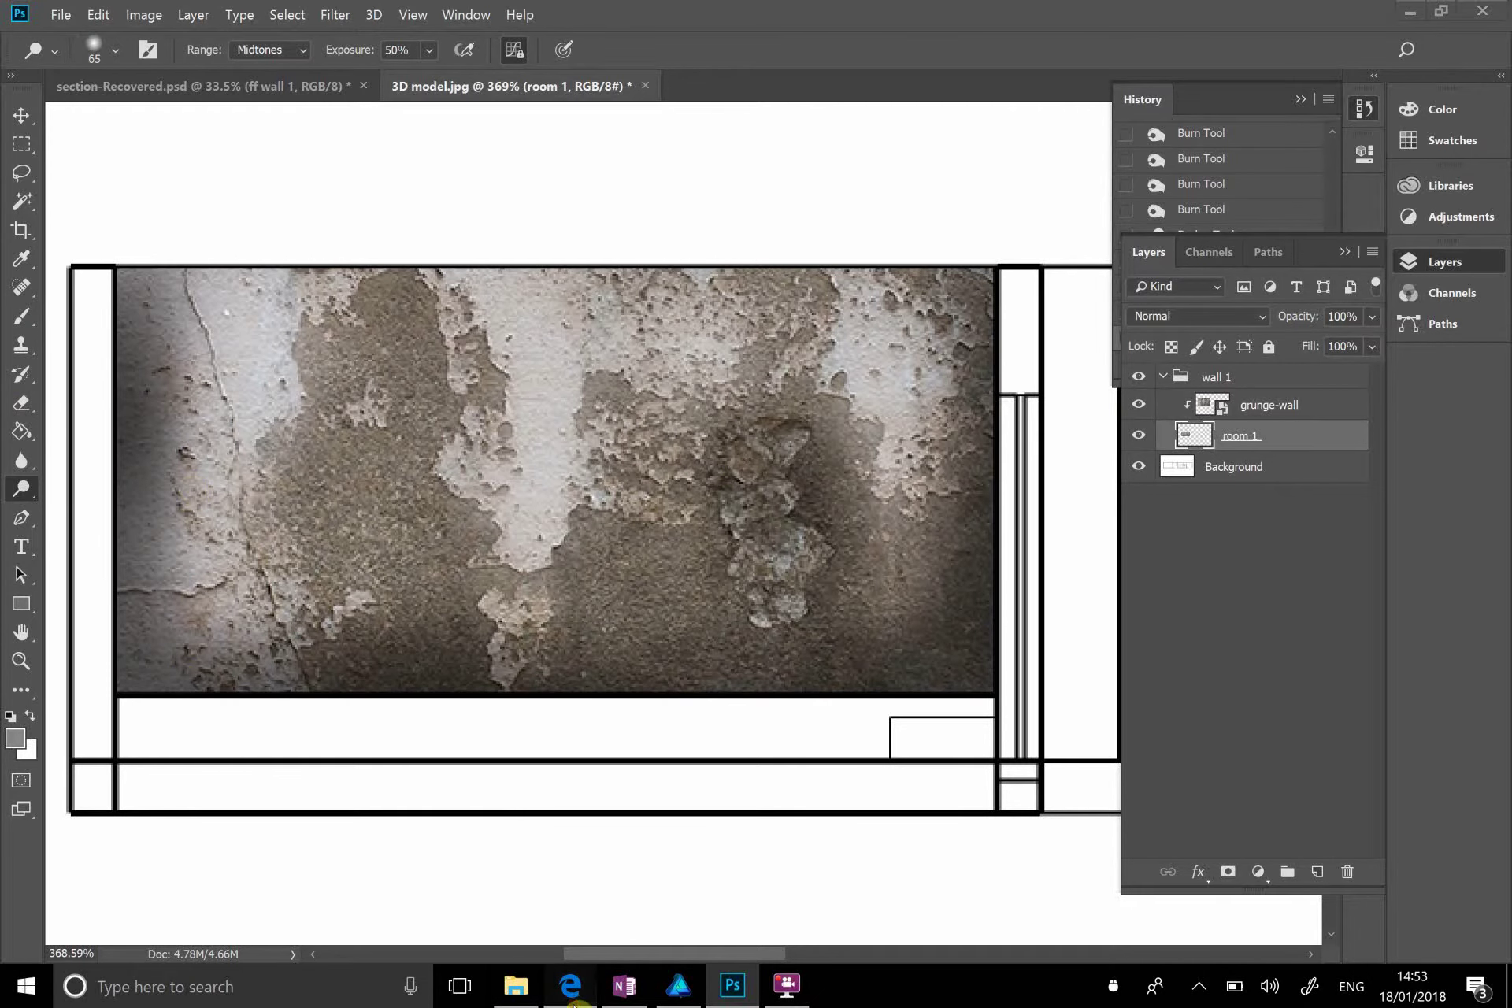
left_click(571, 985)
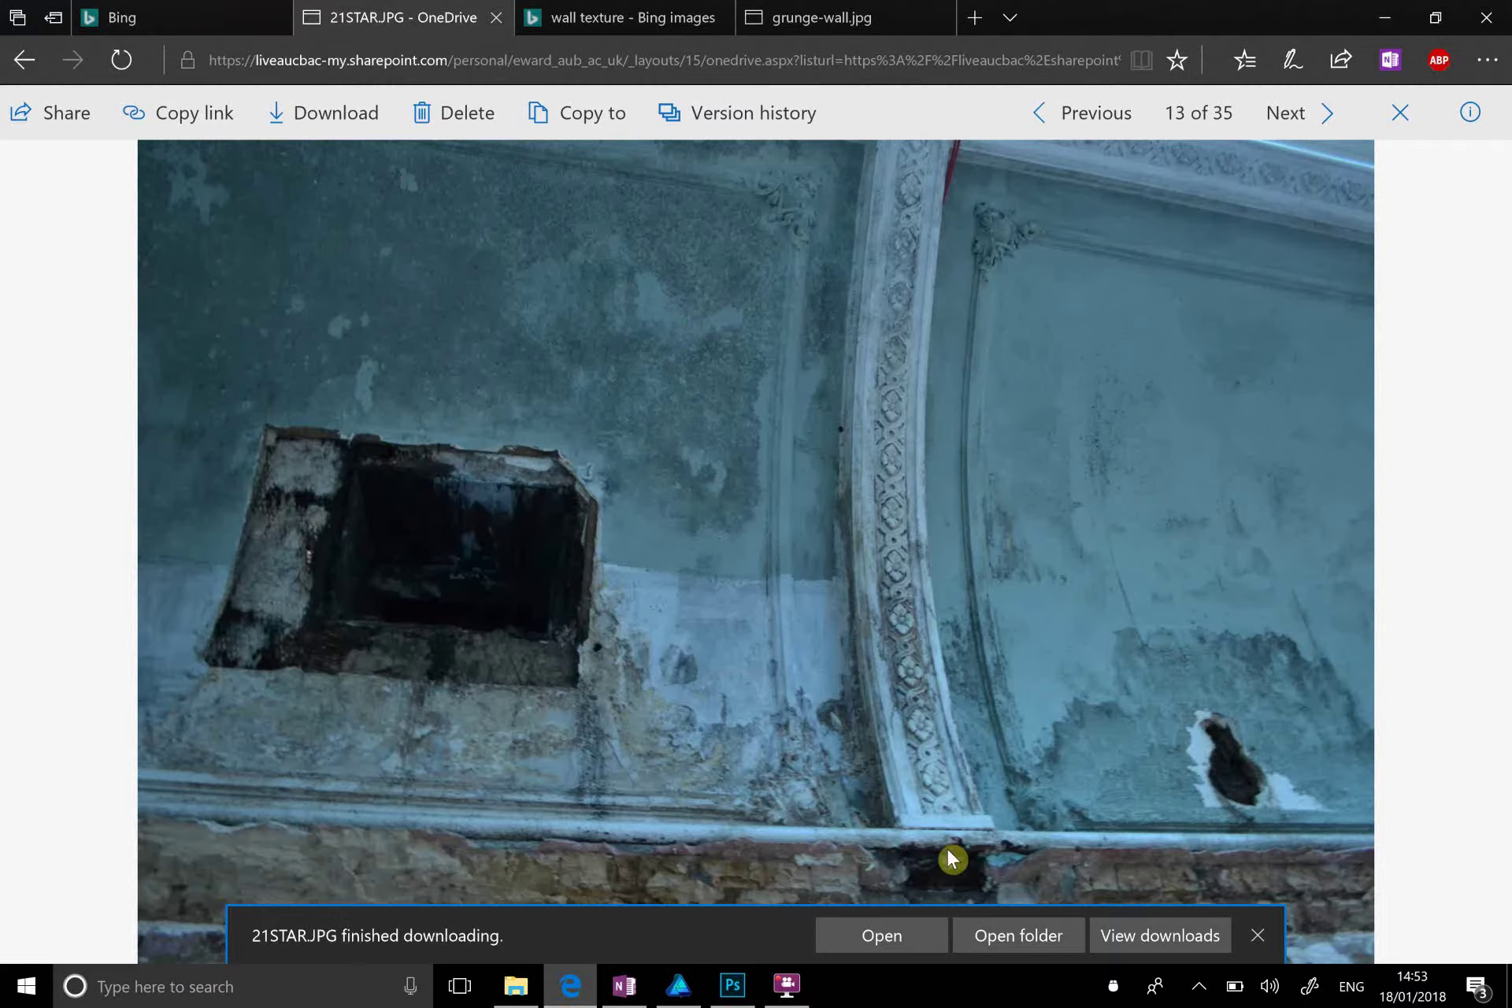
Step: Back in Photoshop, set the foreground colour to teal #328f9d, then dodge the wall's lower-left area
left_click(732, 985)
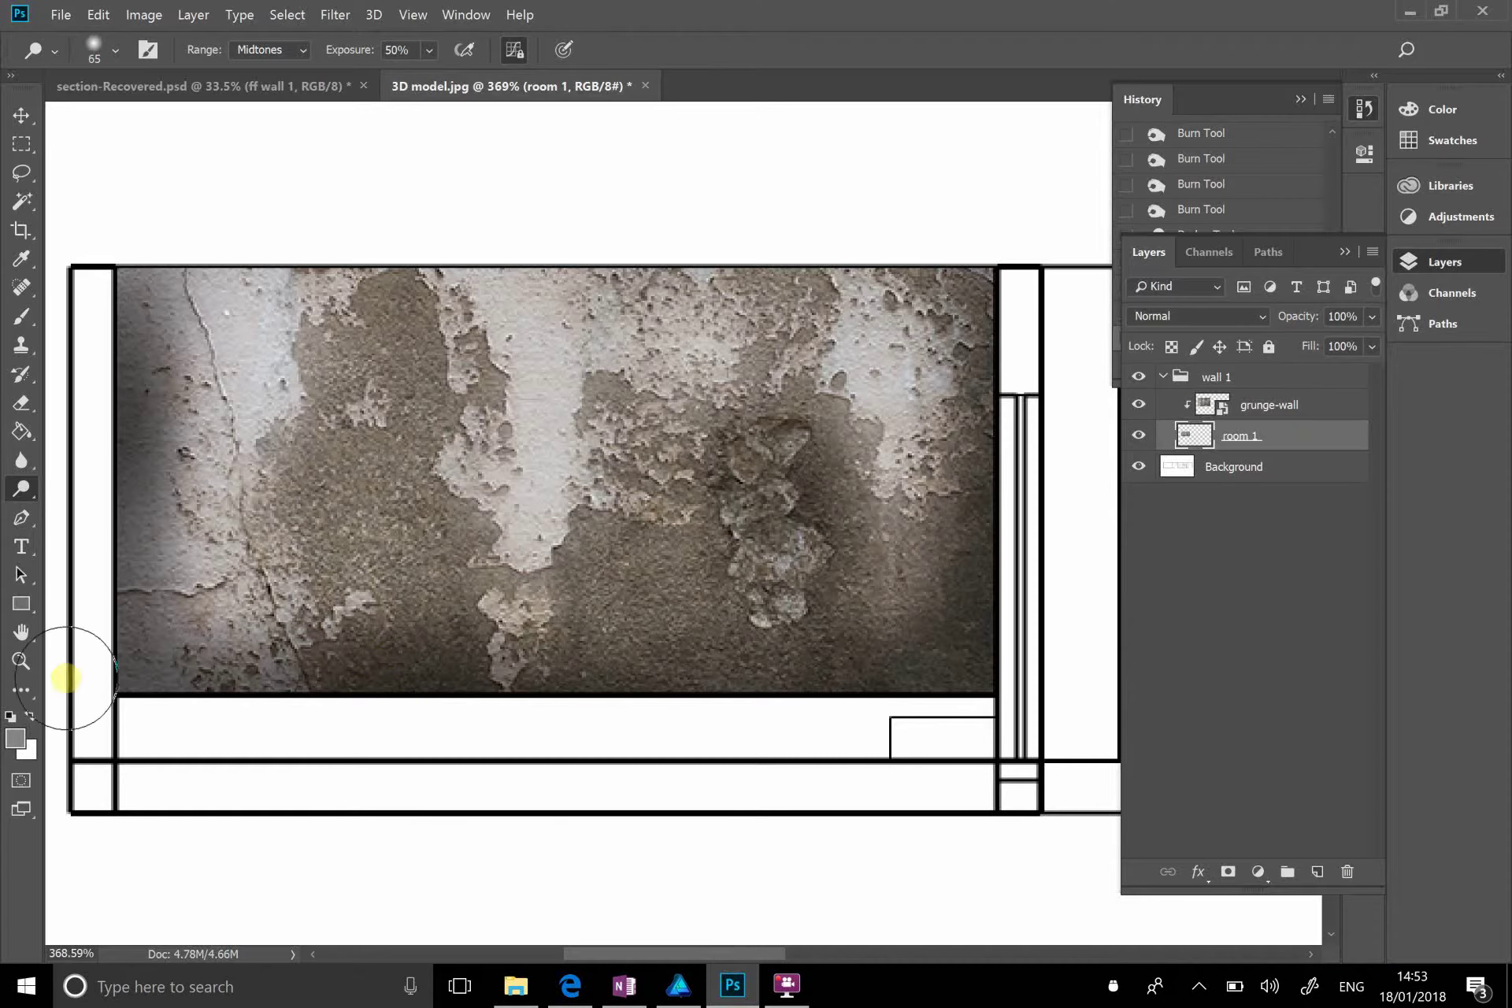
left_click(15, 738)
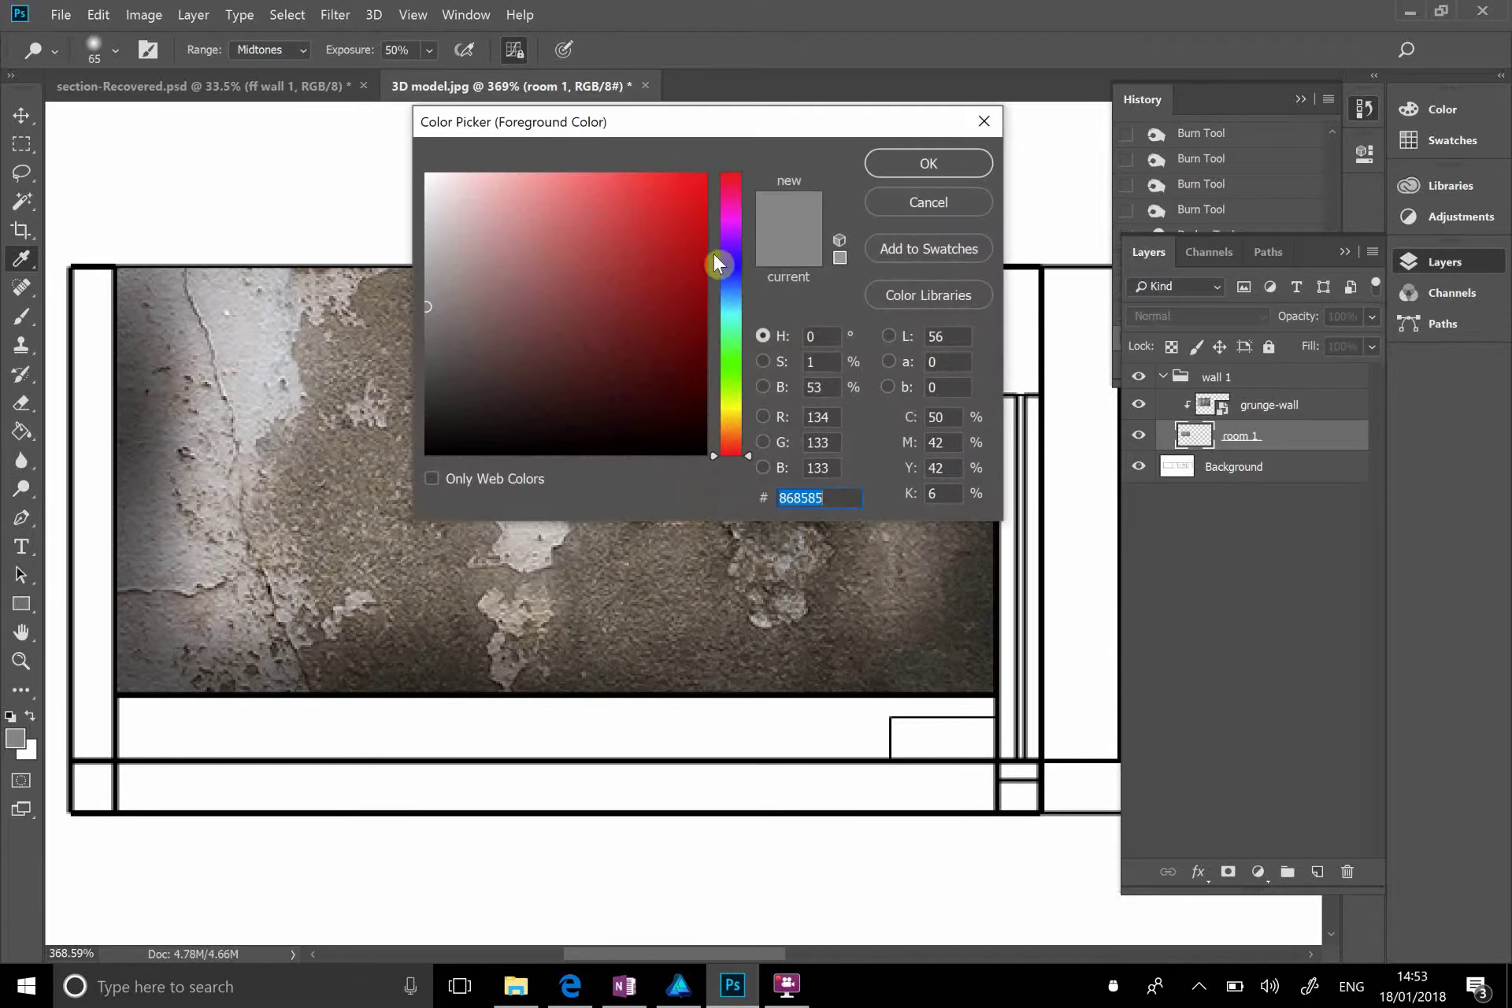
left_click(734, 309)
left_click(616, 281)
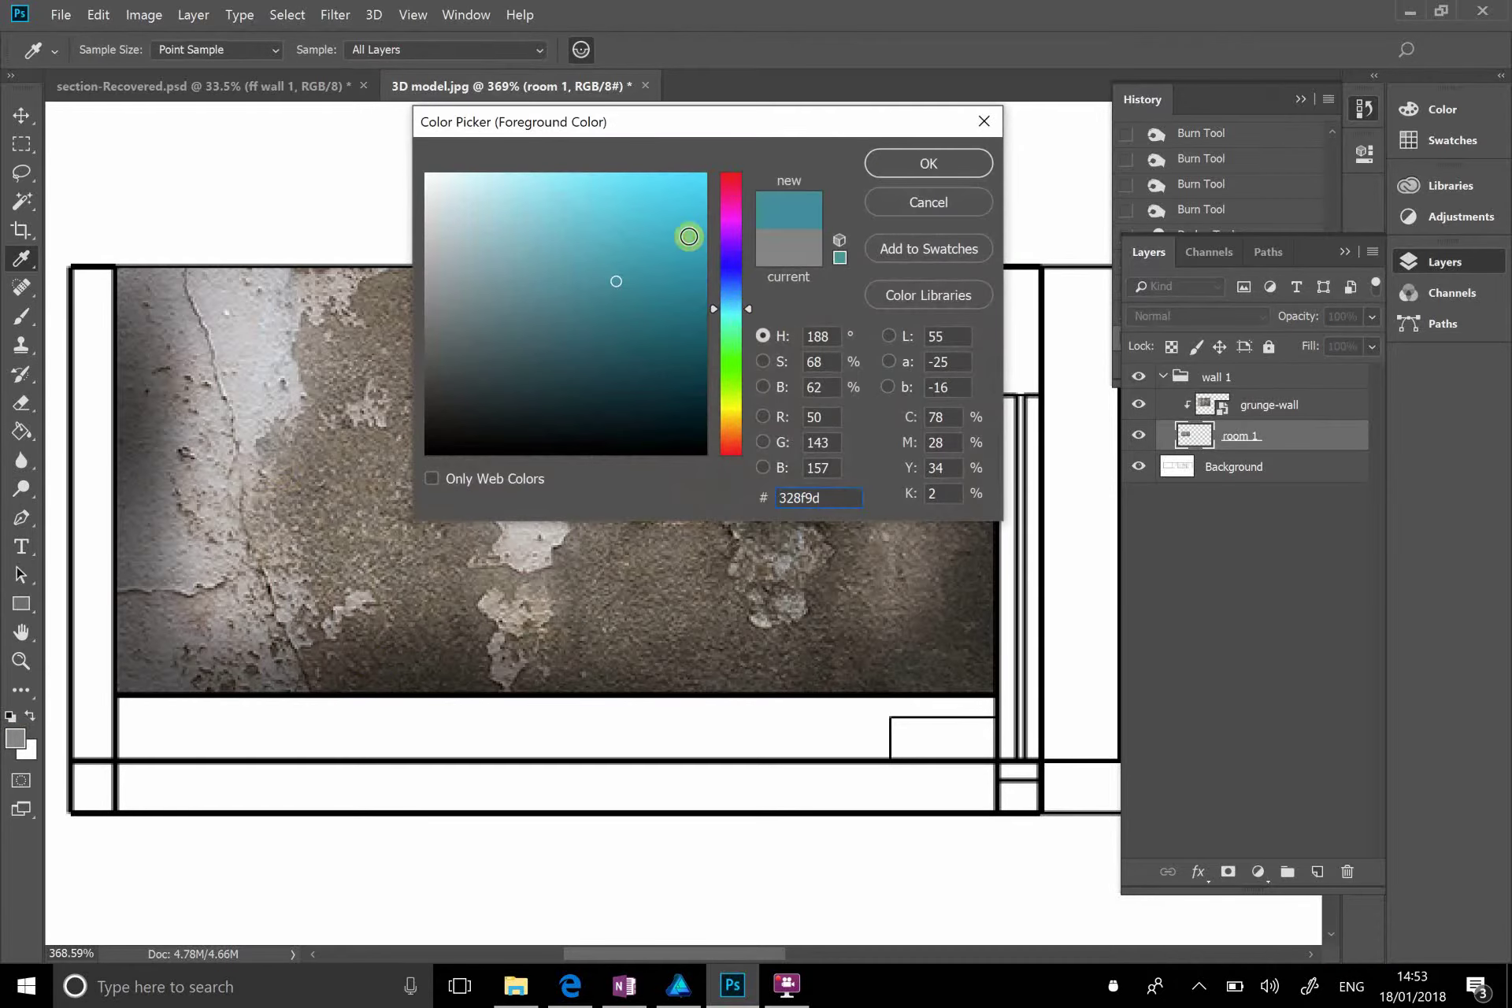
left_click(986, 172)
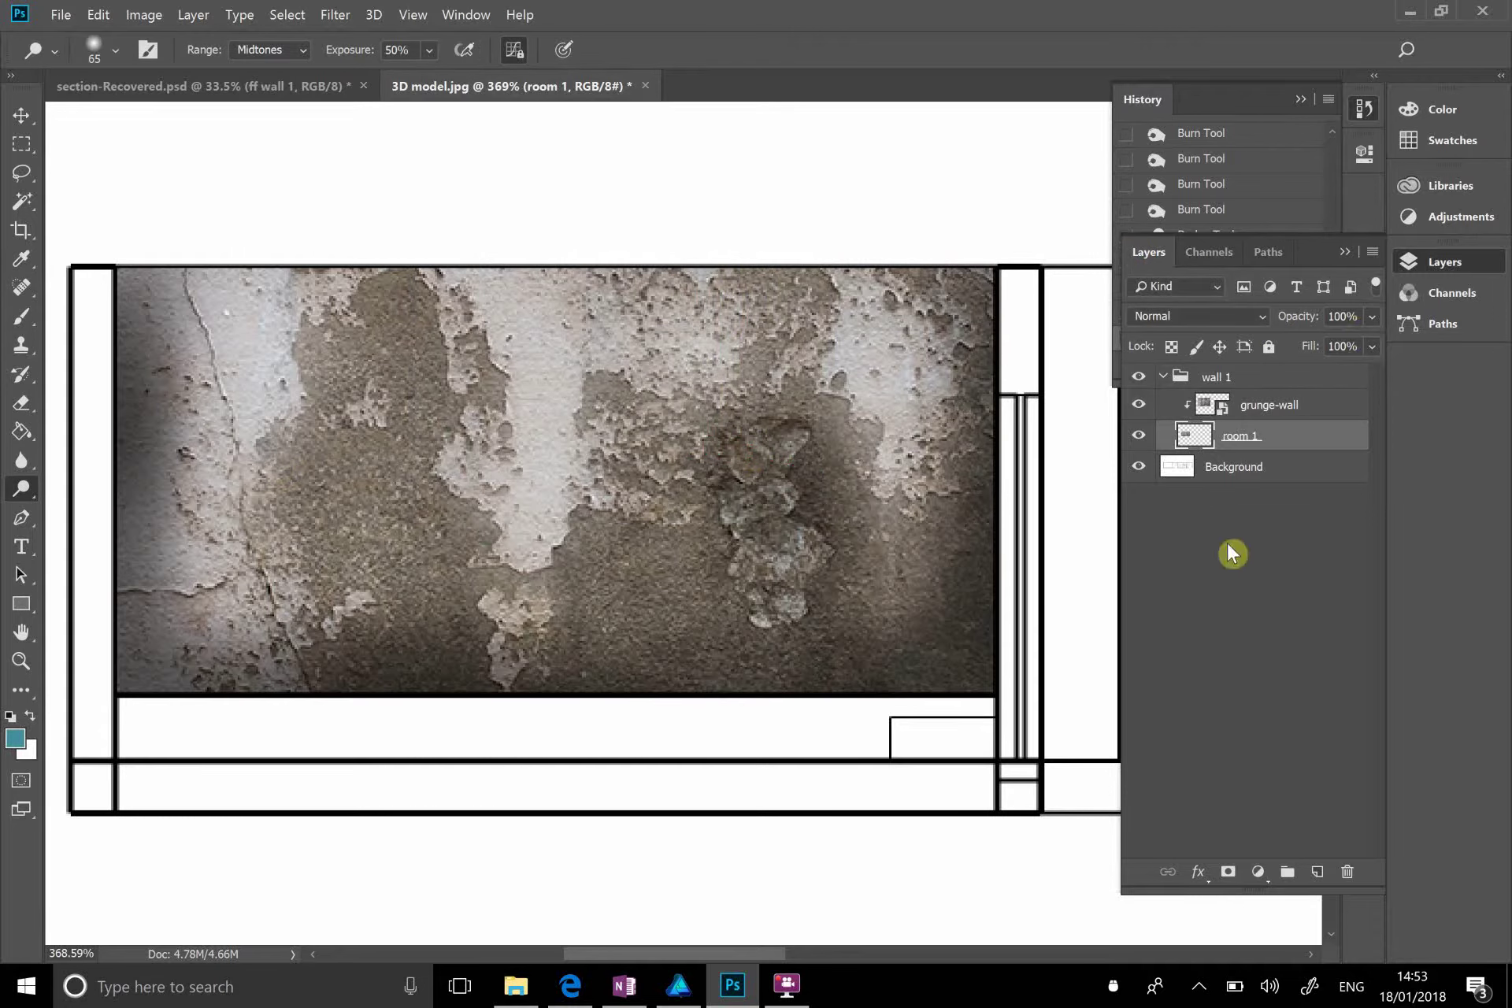
mouse_move(95, 589)
left_mouse_down()
mouse_move(169, 615)
mouse_move(248, 573)
left_mouse_up()
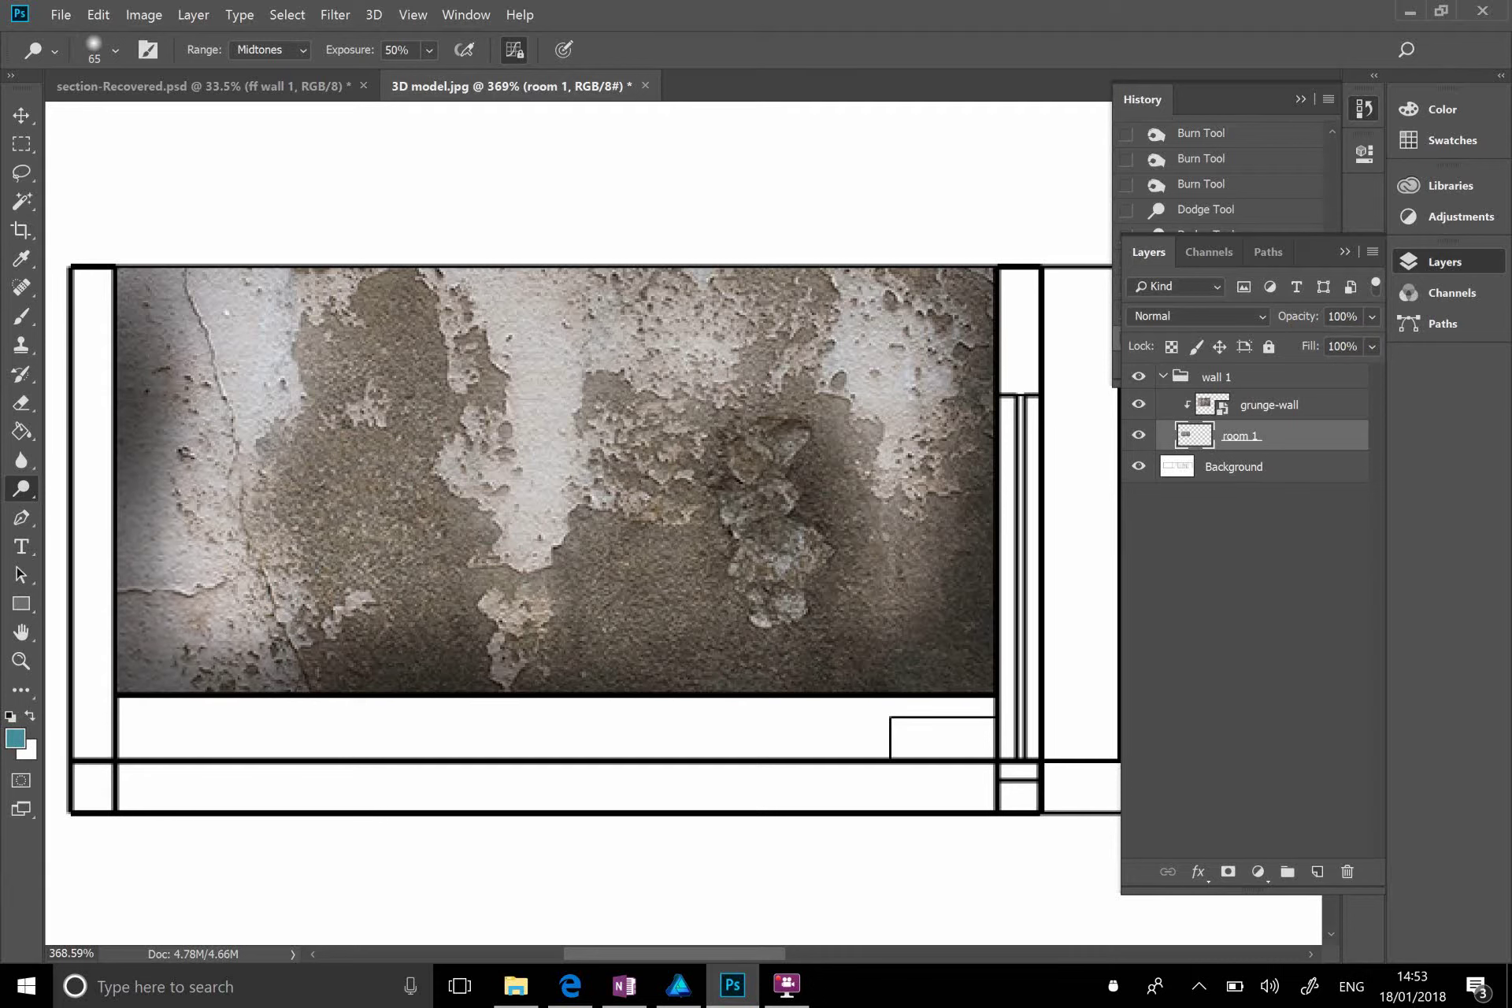
Step: Undo the last dodge stroke, brush soft teal across the wall, and fit the drawing in view
key("ctrl+z")
key("b")
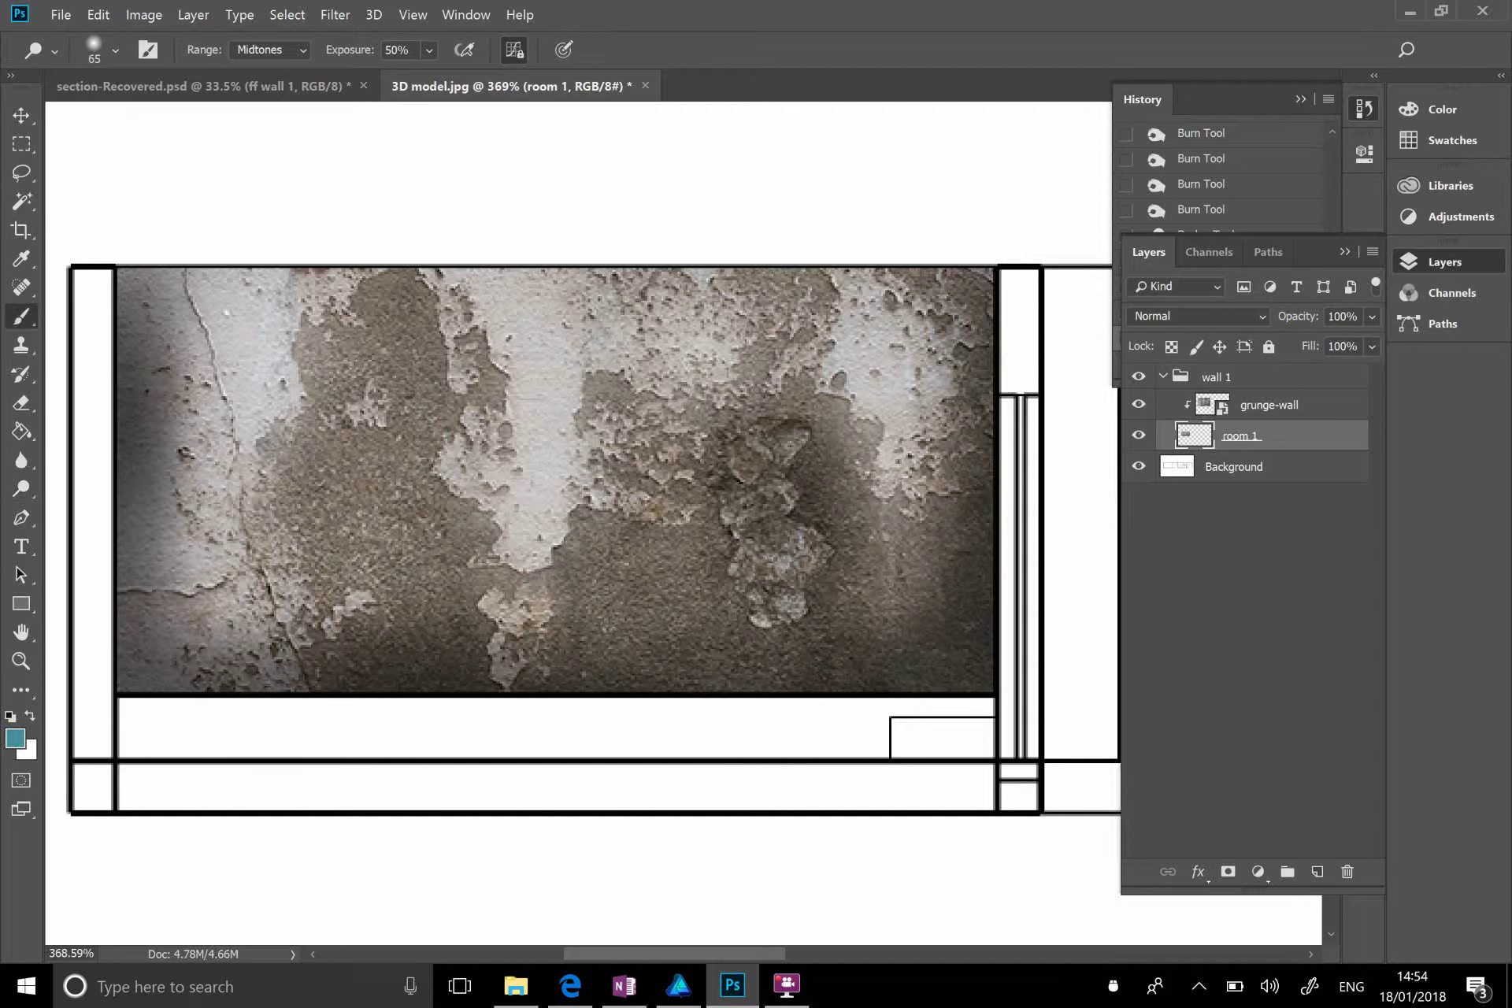
left_click_drag(237, 543, 360, 350)
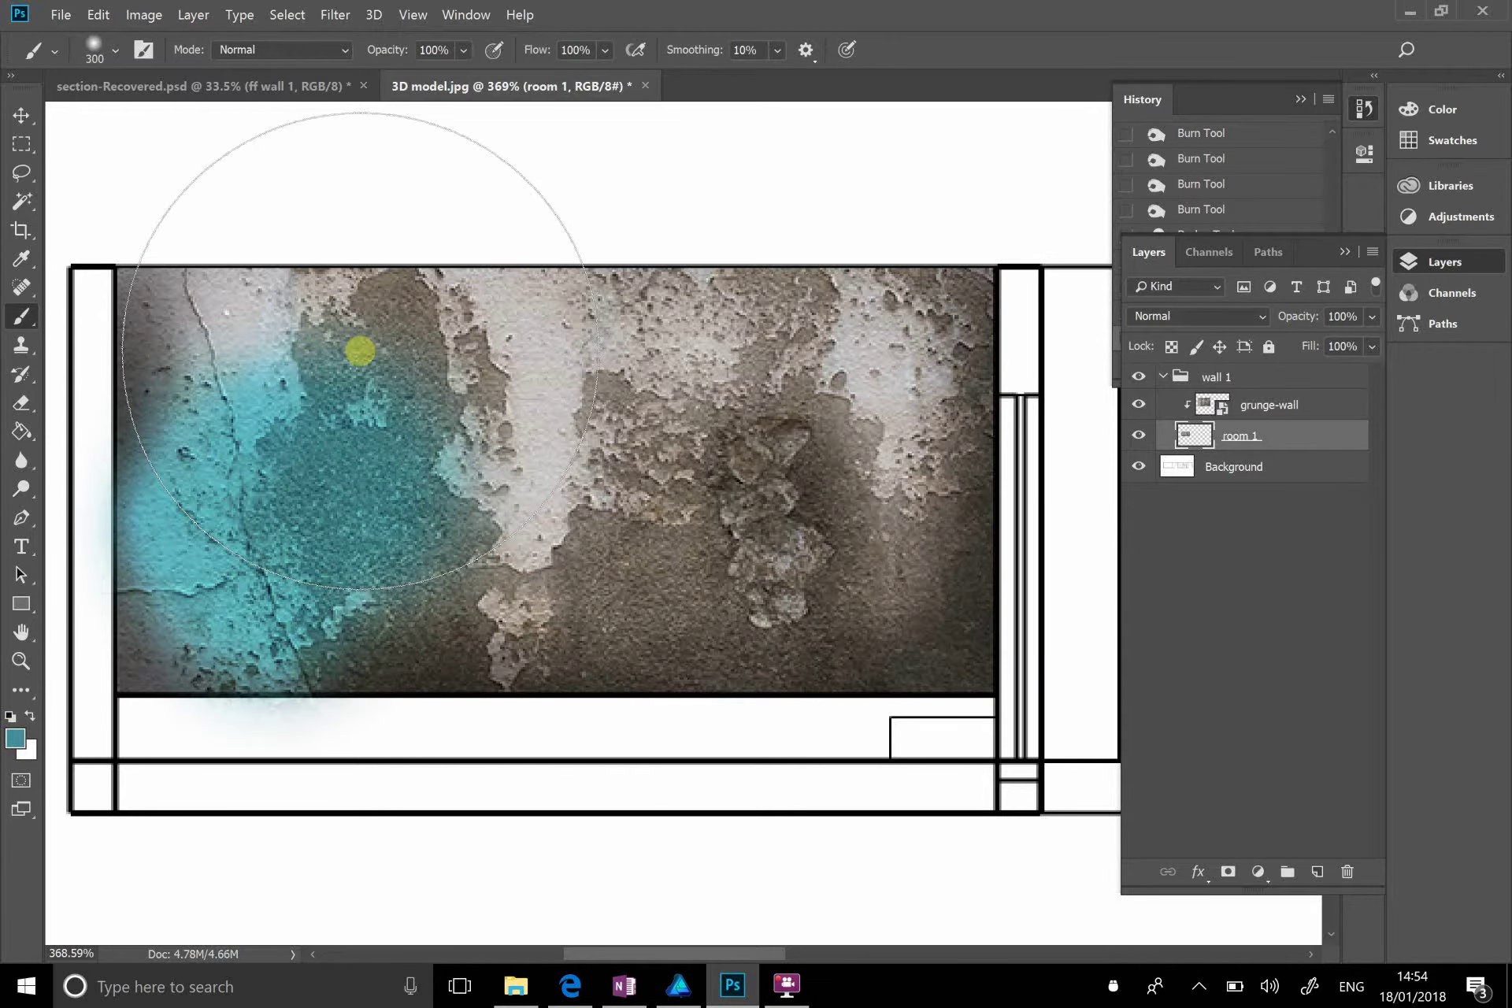
mouse_move(360, 351)
left_mouse_down()
mouse_move(844, 719)
mouse_move(830, 291)
mouse_move(1023, 347)
mouse_move(1103, 567)
left_mouse_up()
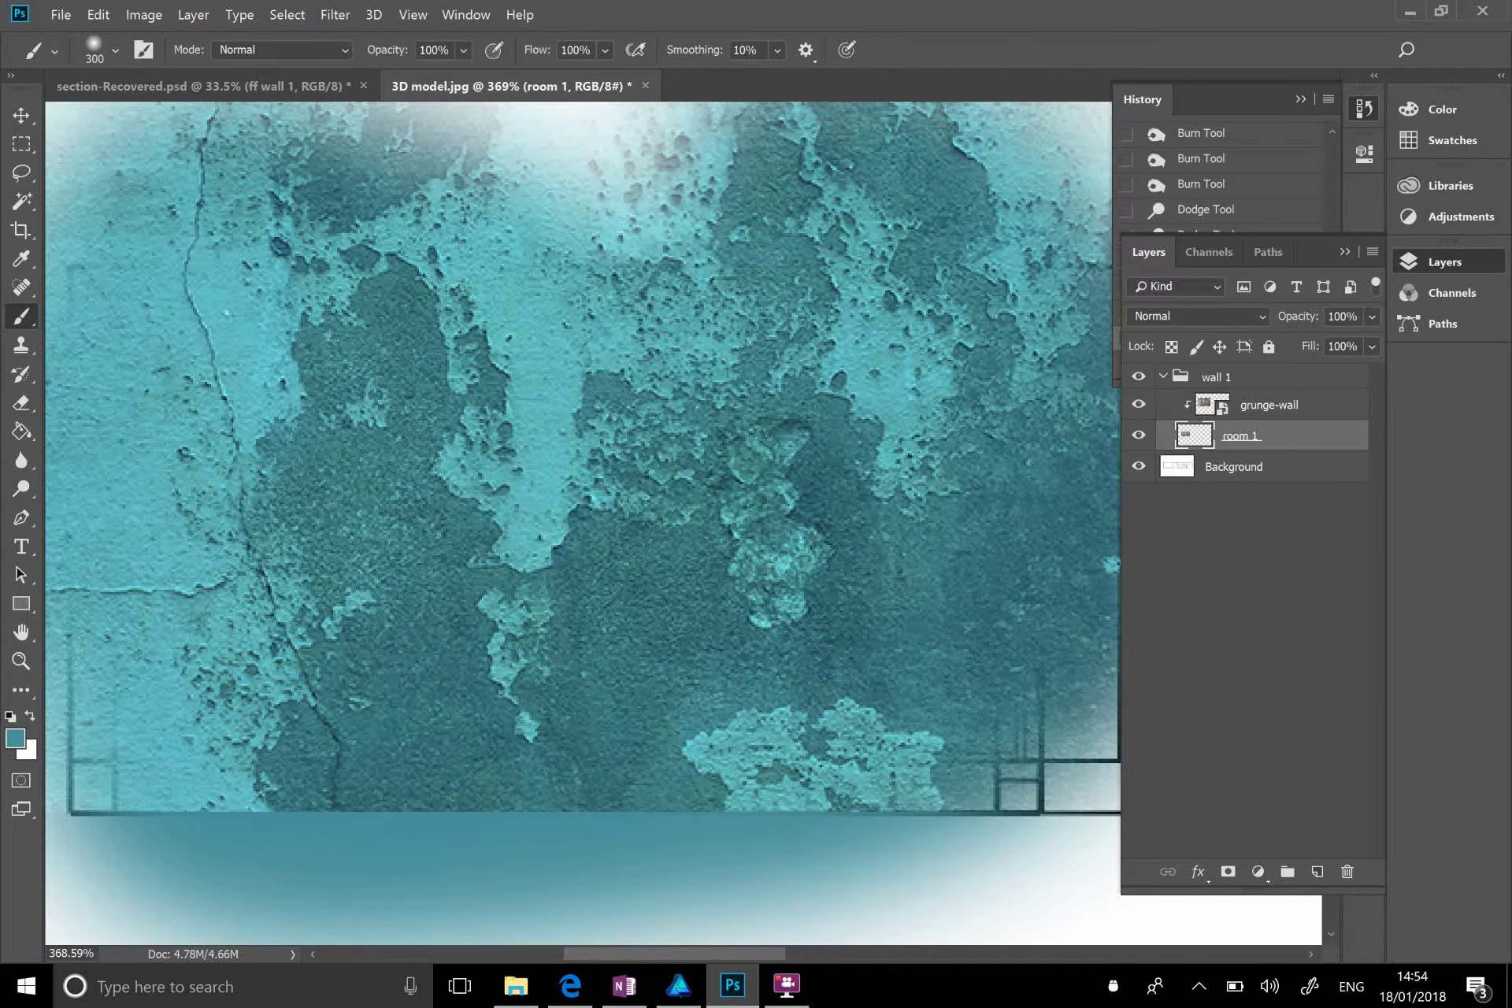
key("ctrl+0")
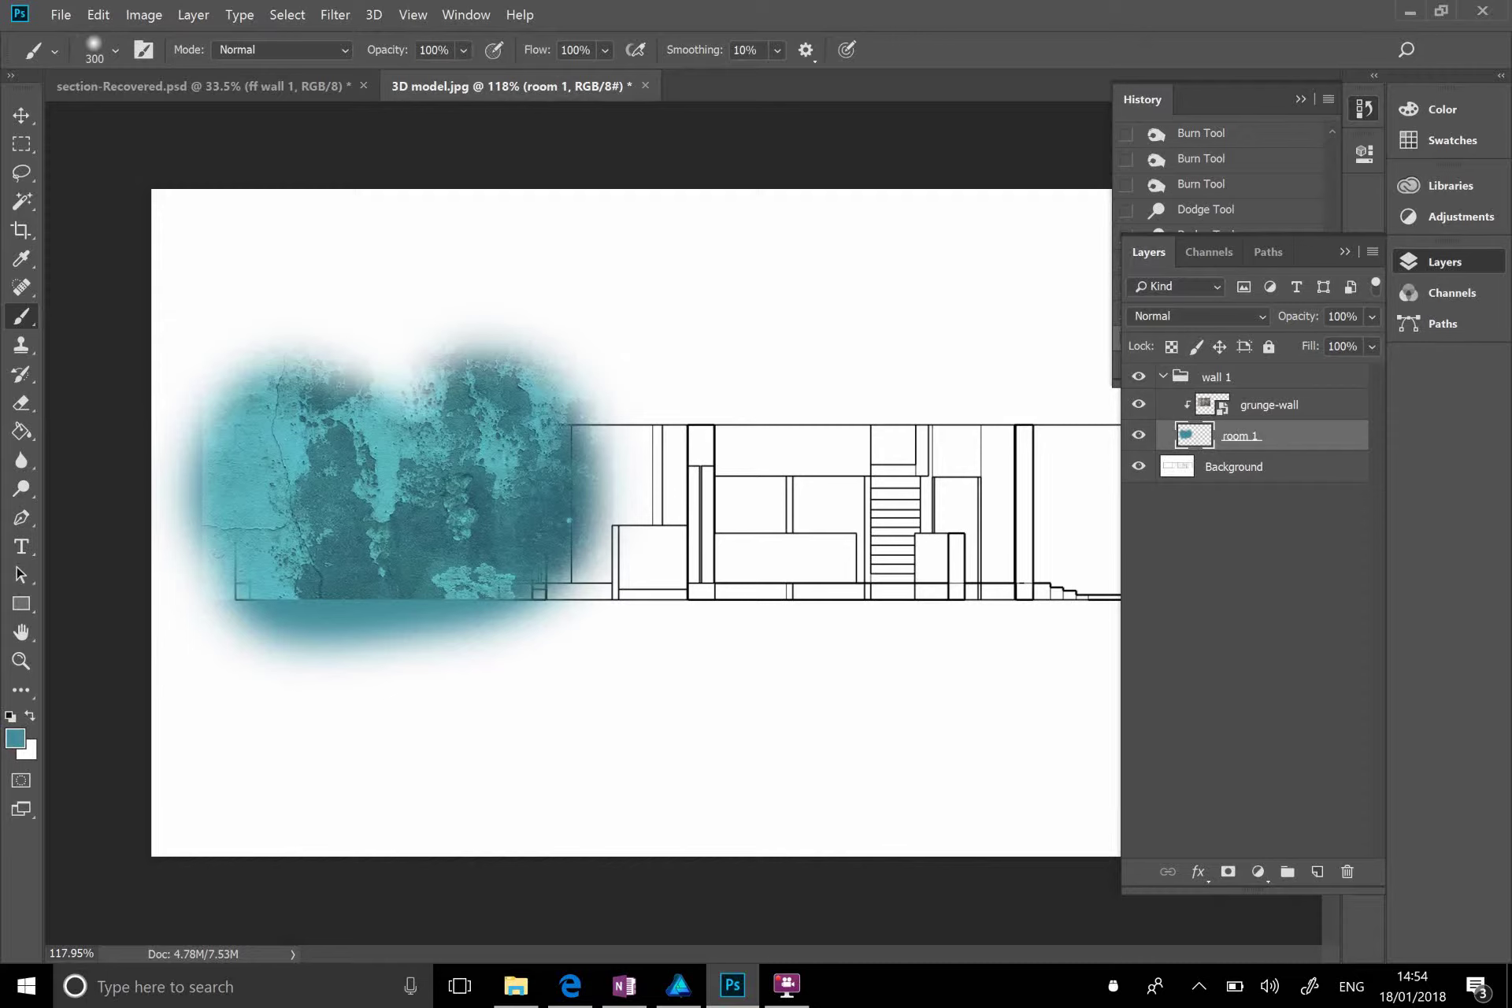
Step: Undo the stray teal brush stroke and darken the grunge texture slightly across the wall
key("ctrl+z")
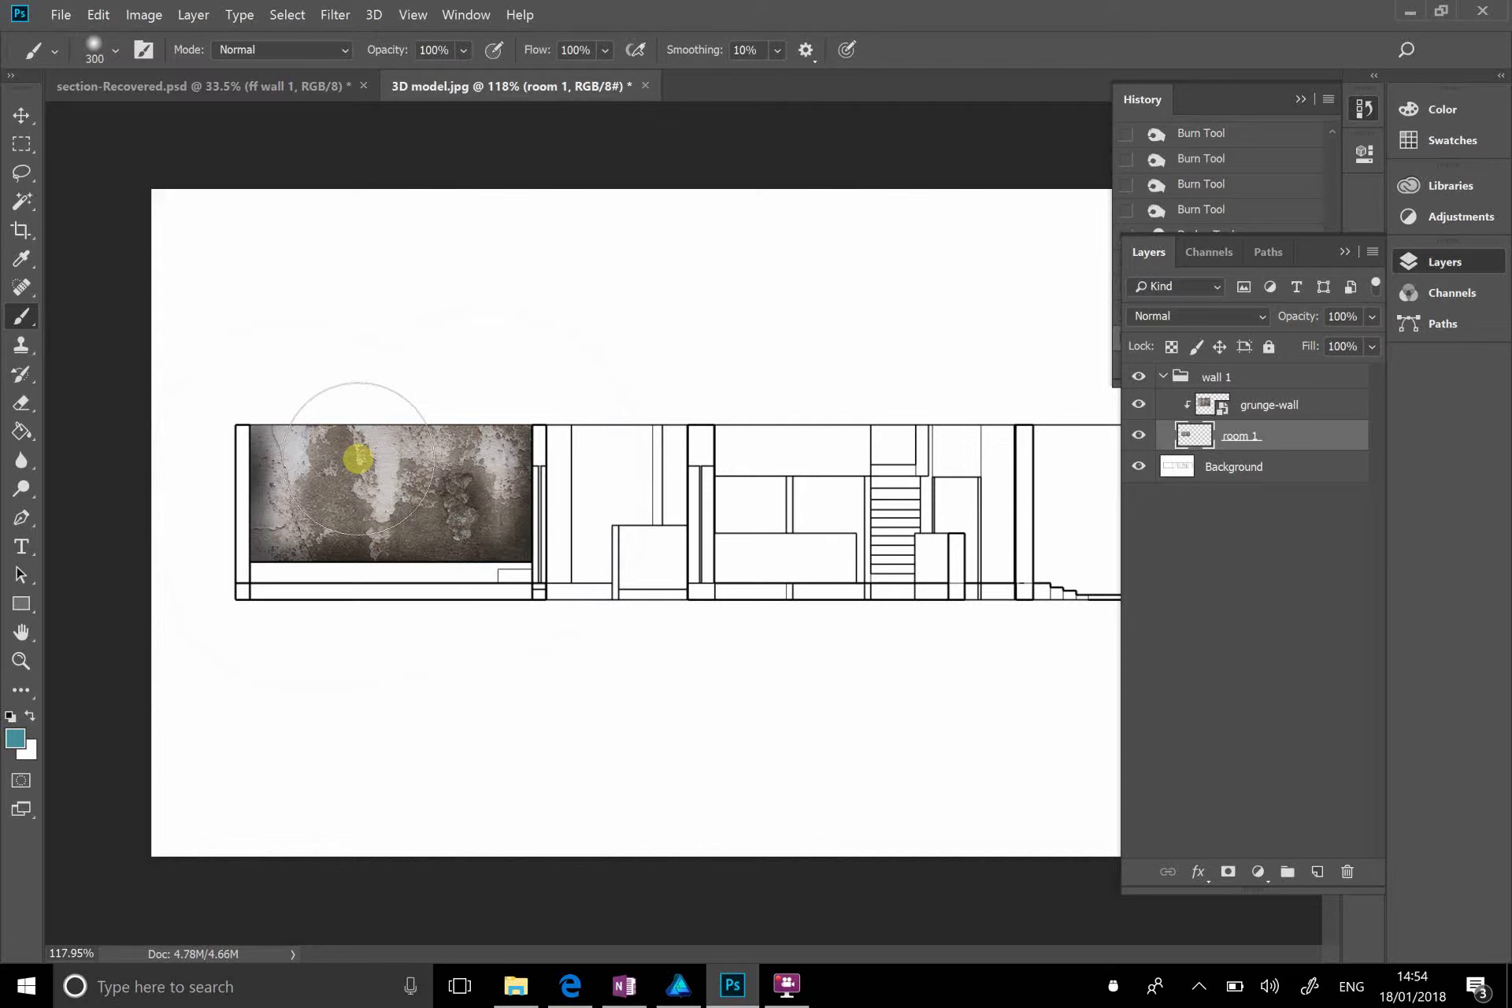
left_click_drag(358, 459, 429, 453)
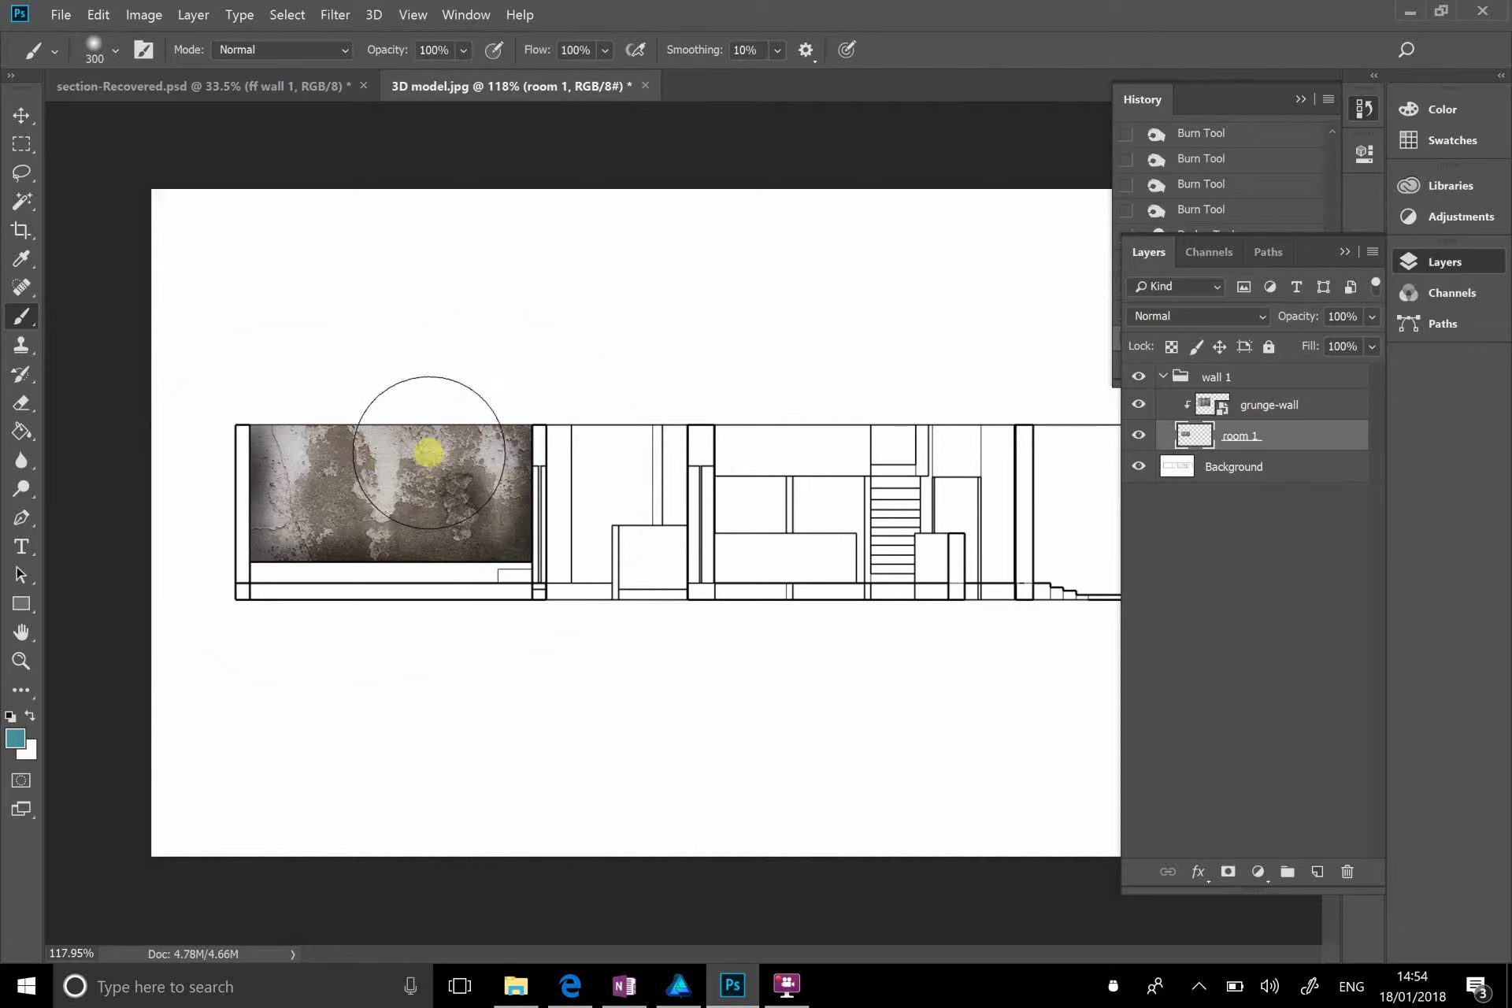
key("w")
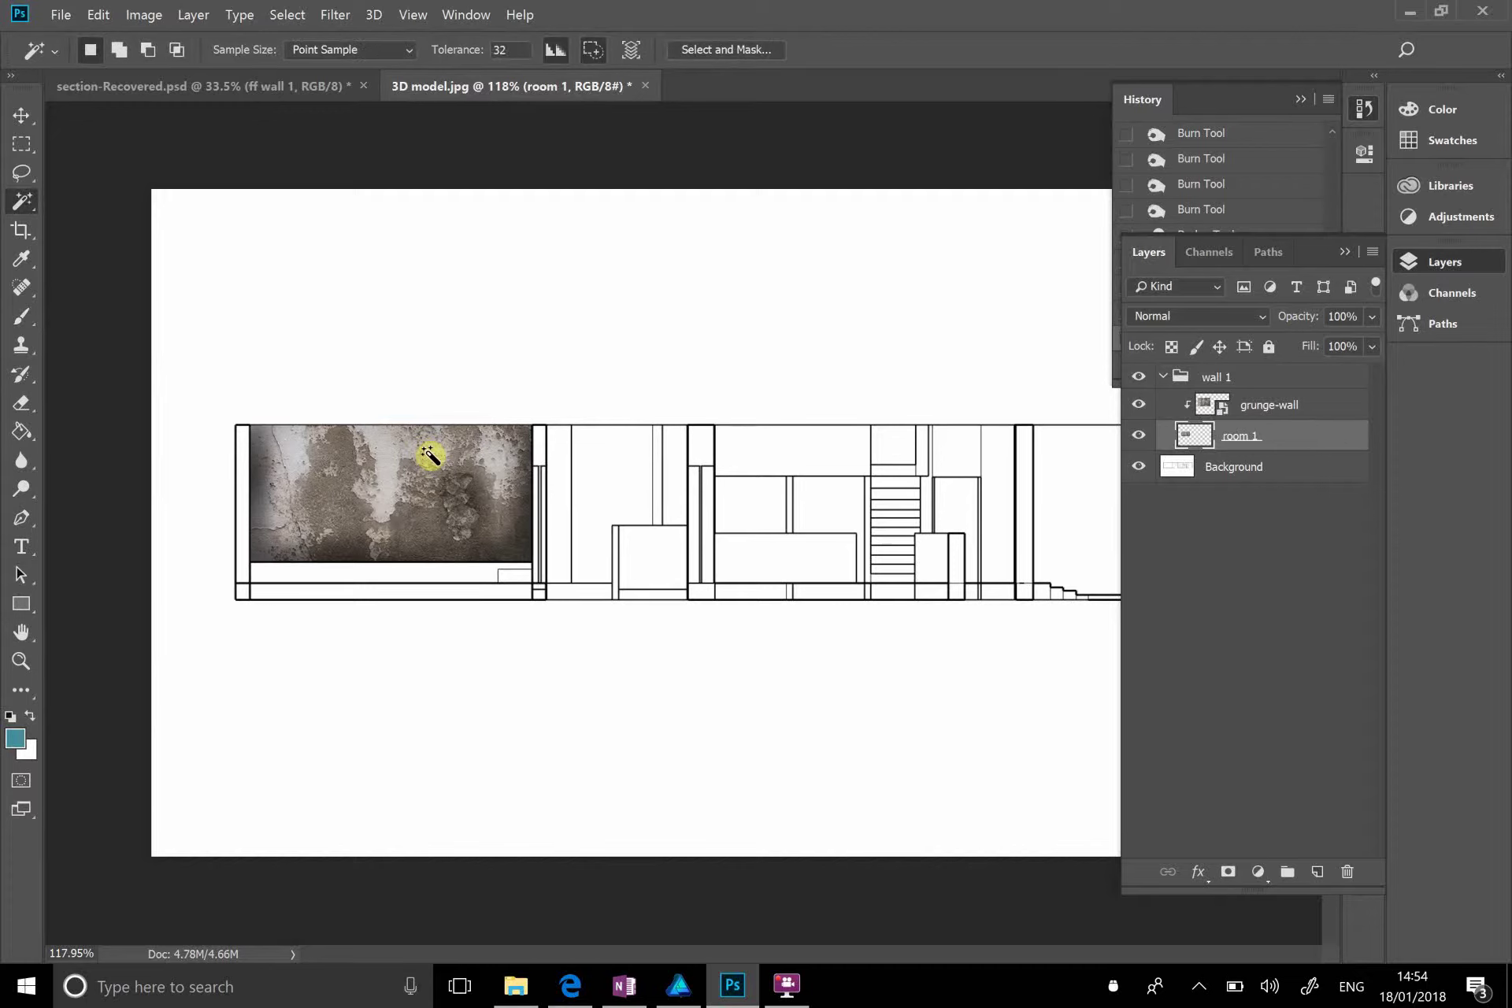
Step: Magic Wand the white surroundings, then invert the selection to isolate the grunge wall panel
left_click(462, 341)
left_click(273, 208)
left_click(351, 432)
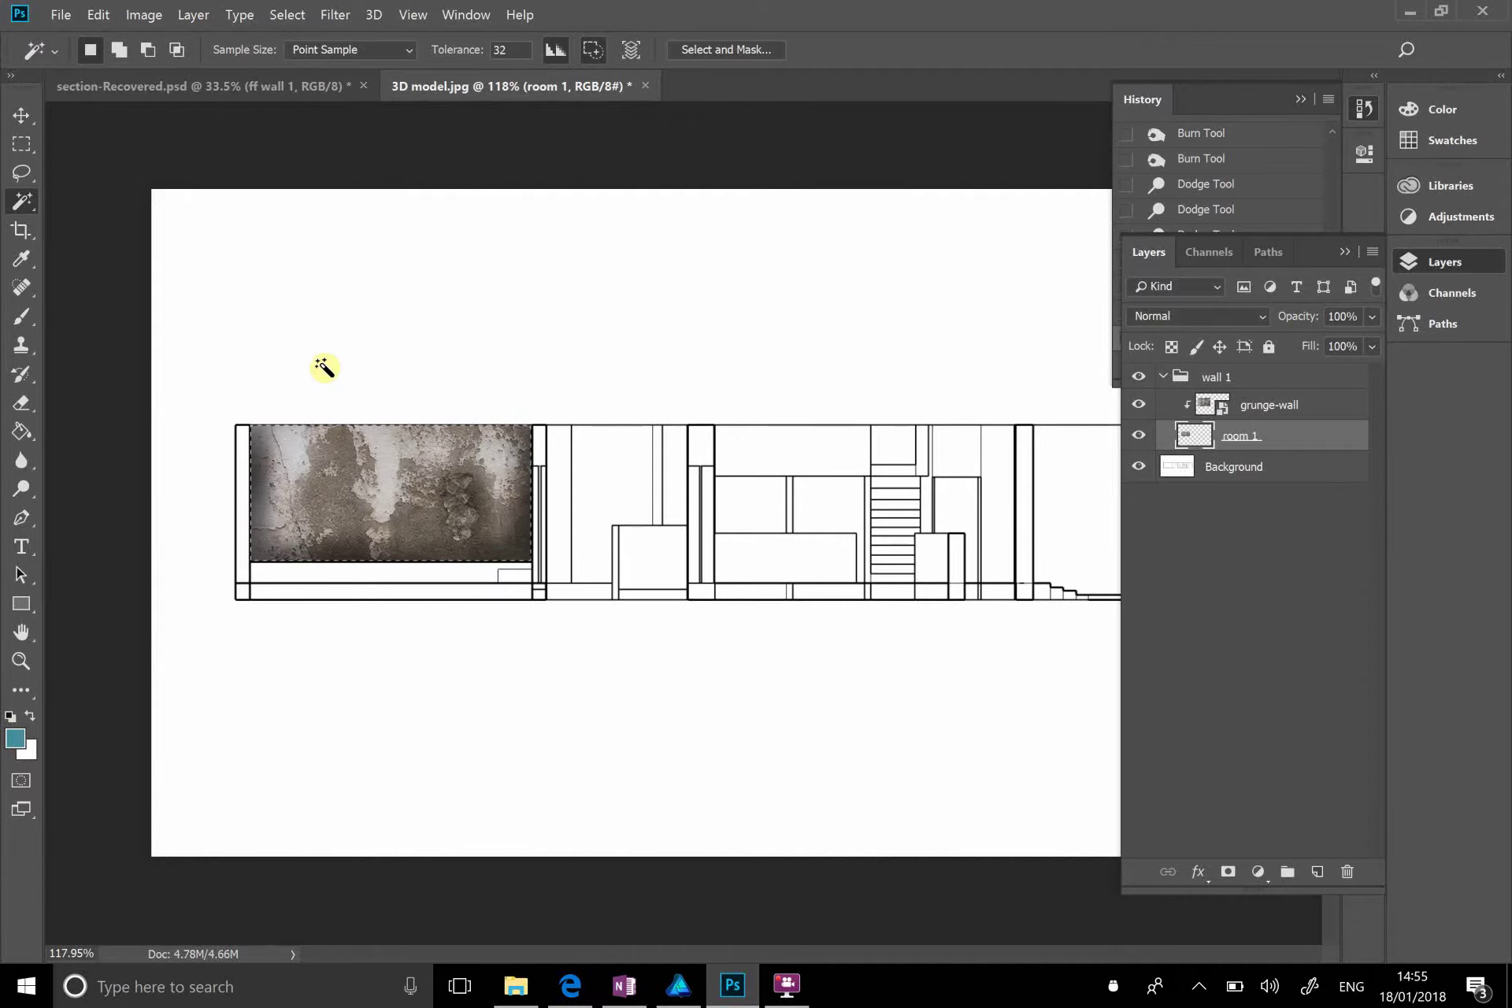
Step: Brush teal across the wall panel and toggle the grunge texture off and on to check the tint
key("b")
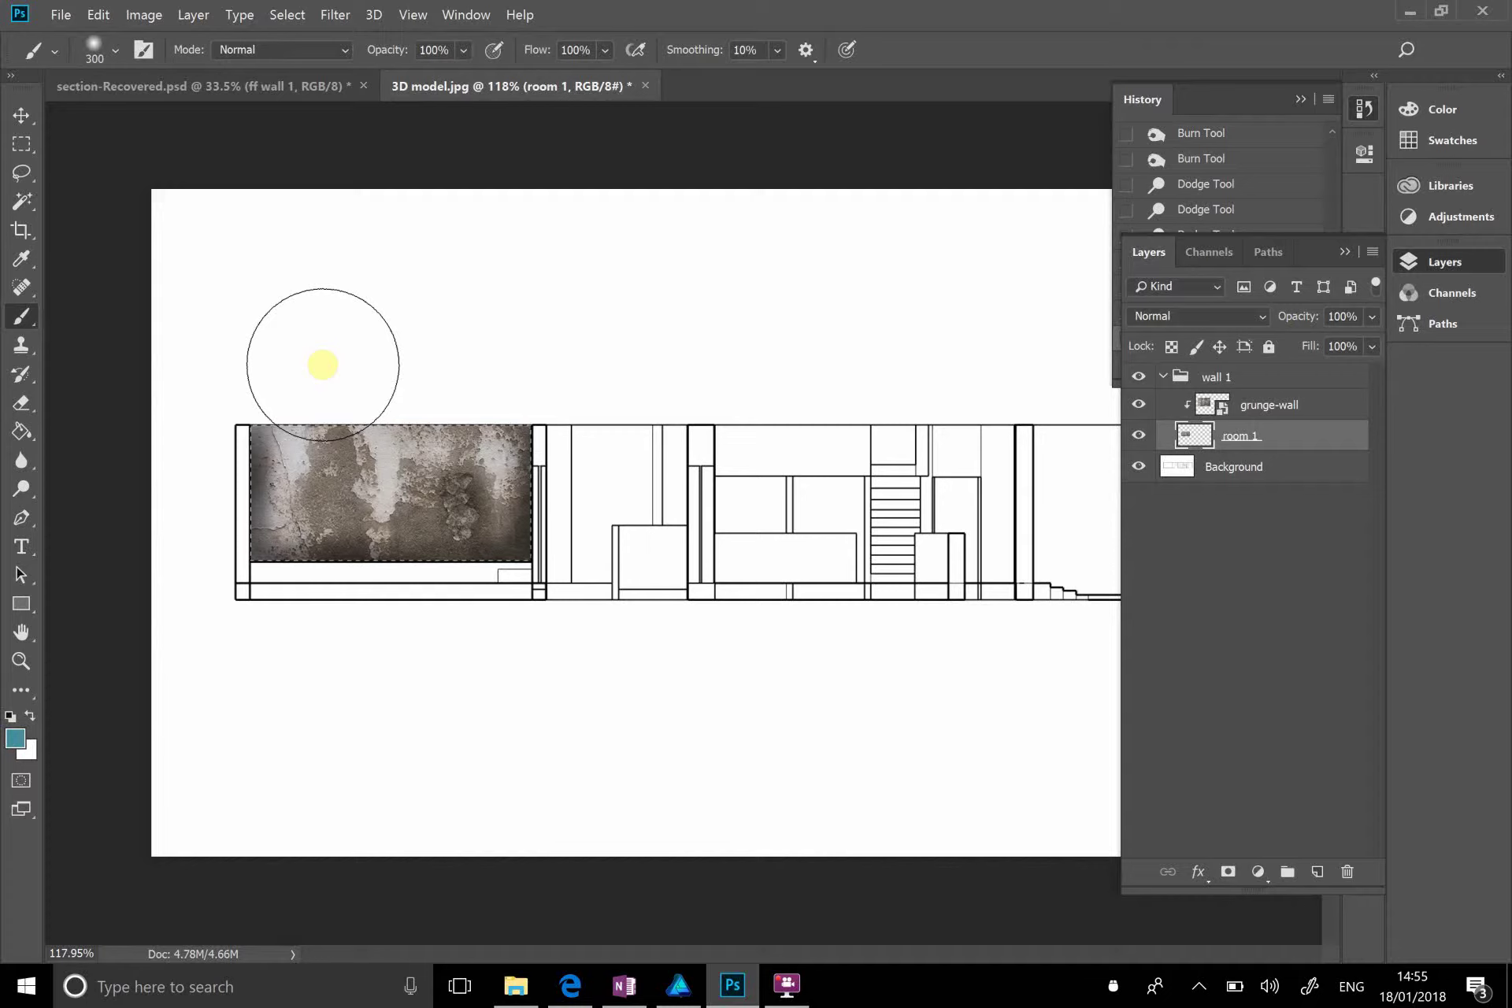
mouse_move(268, 488)
left_mouse_down()
mouse_move(439, 423)
mouse_move(483, 499)
mouse_move(520, 512)
left_mouse_up()
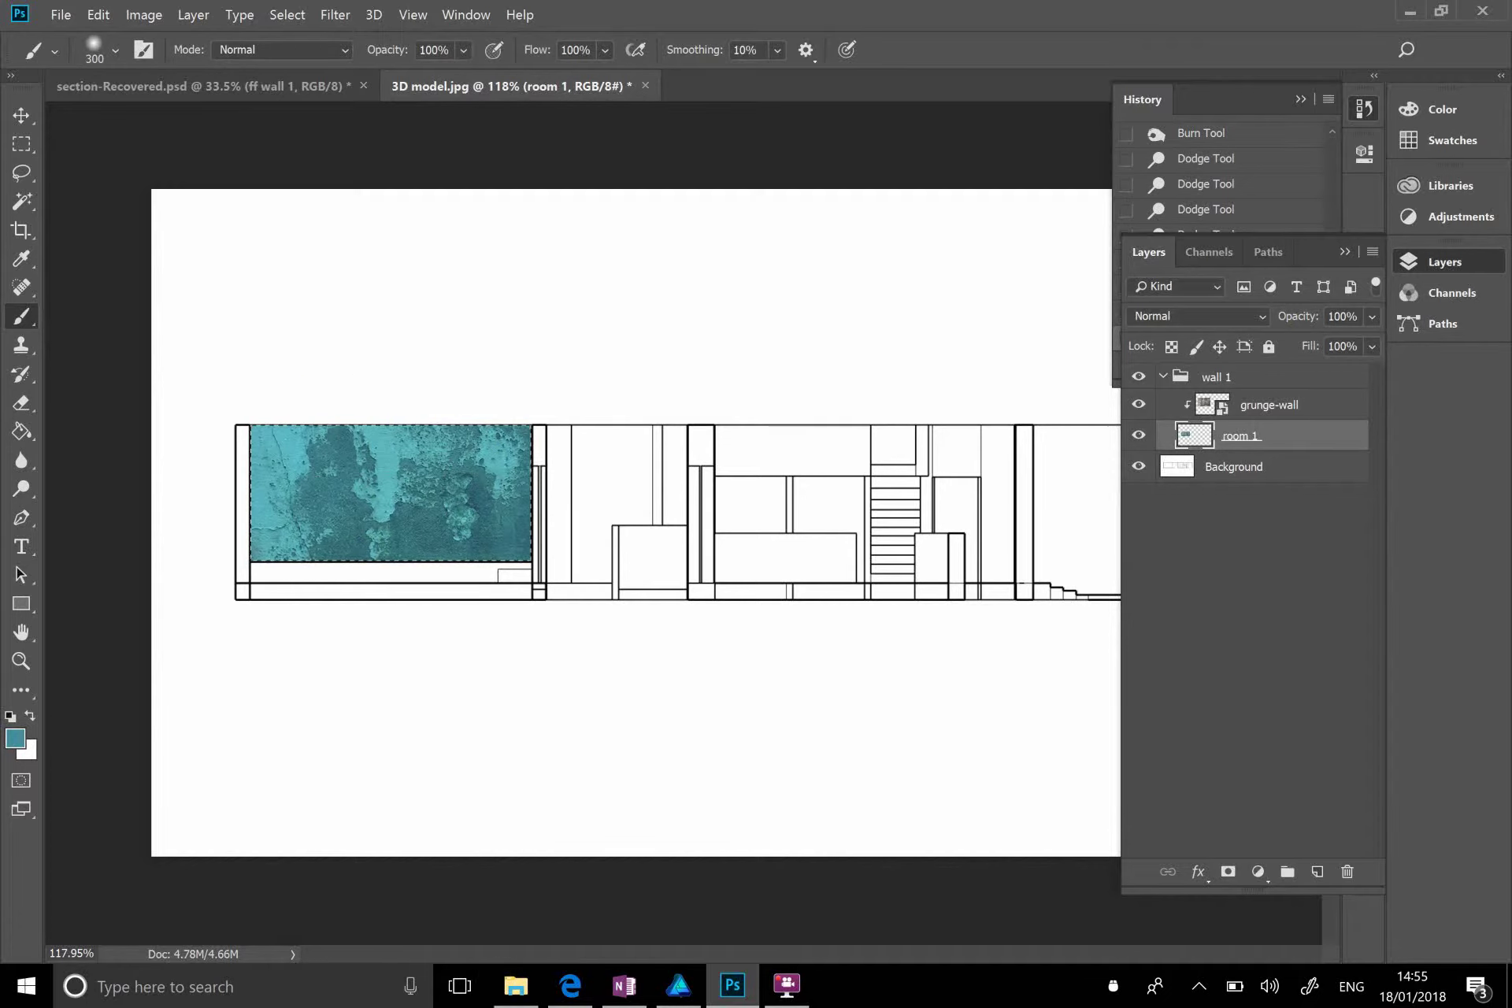
left_click(1140, 405)
left_click(1140, 405)
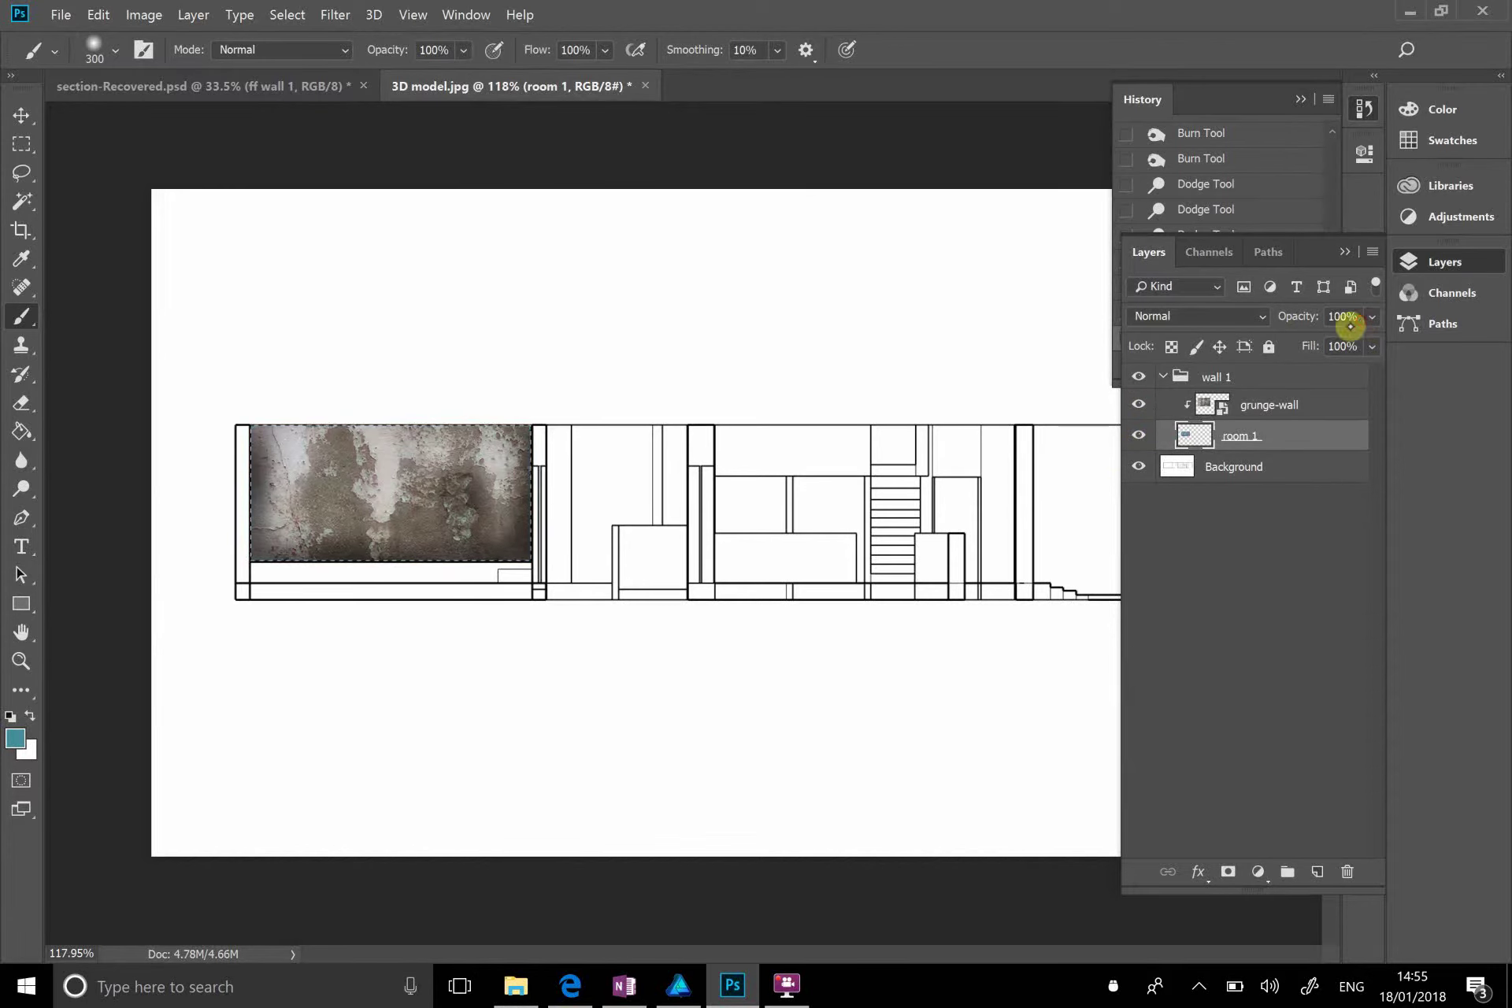
Step: Set the brush painting opacity to 24% after trying room 1's layer opacity
mouse_move(1372, 316)
left_mouse_down()
mouse_move(1286, 344)
mouse_move(1374, 347)
left_mouse_up()
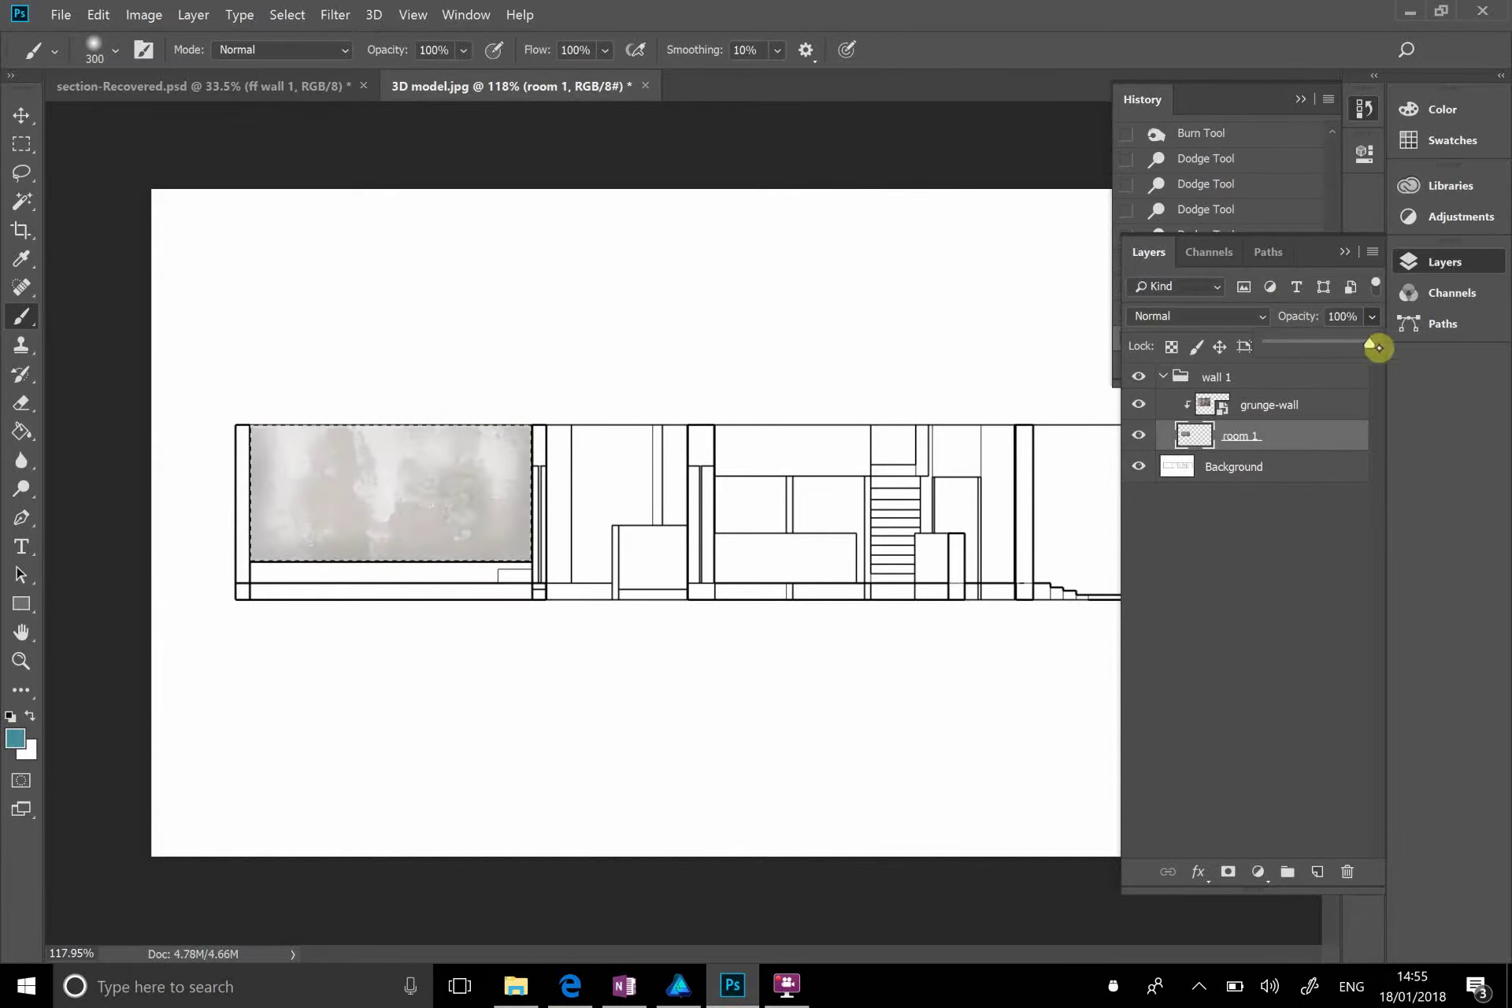
left_click(463, 50)
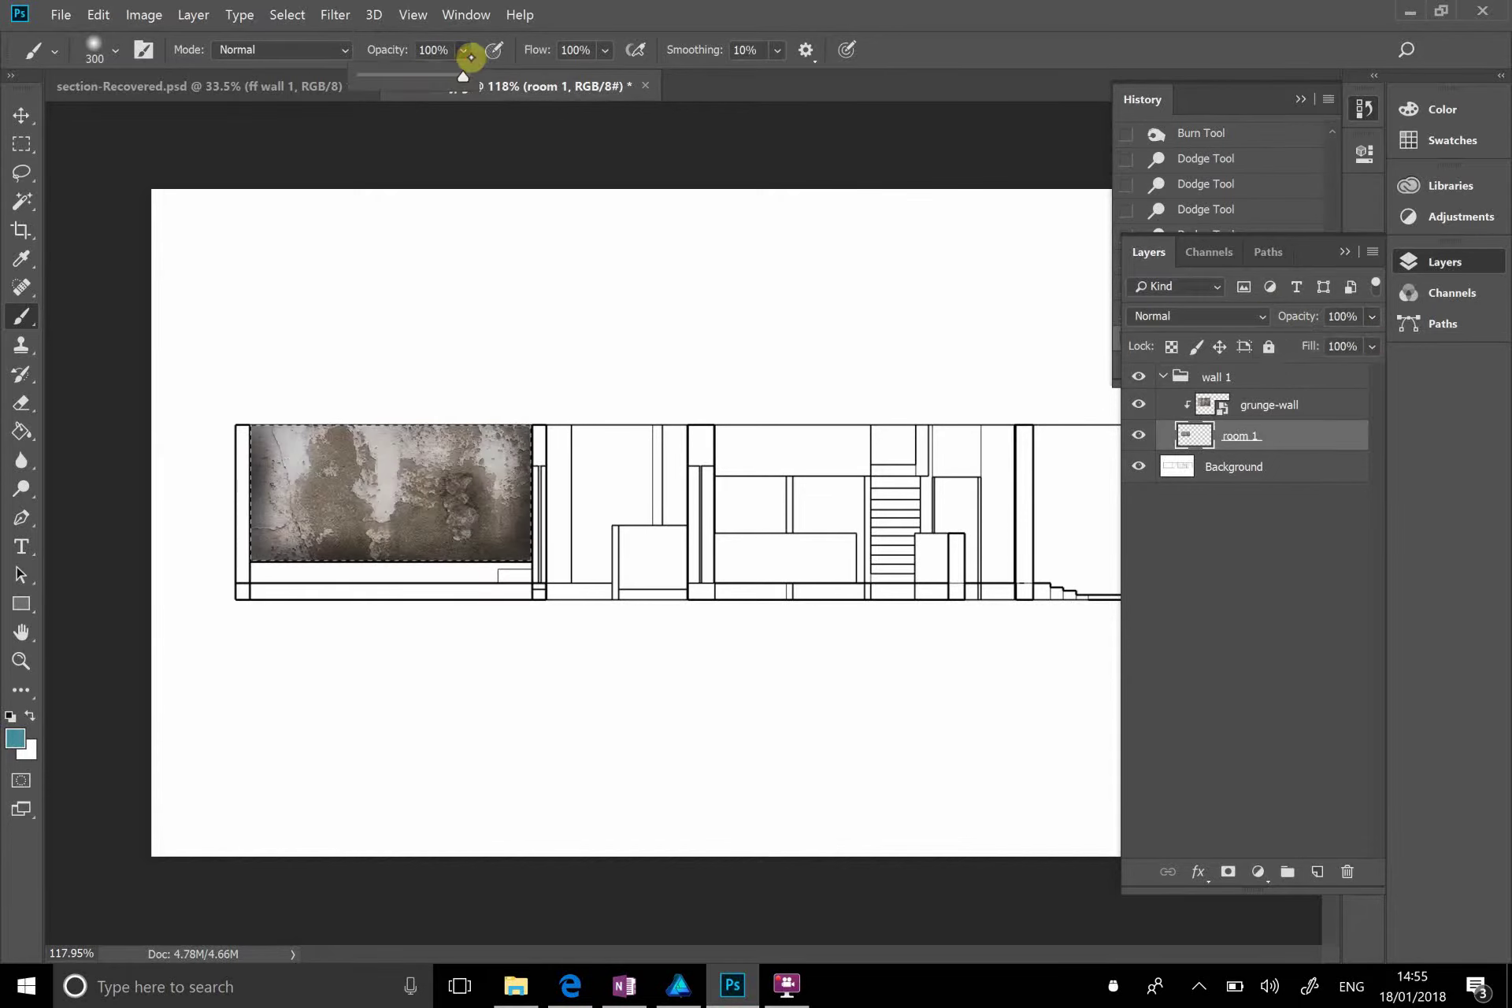
left_click(386, 76)
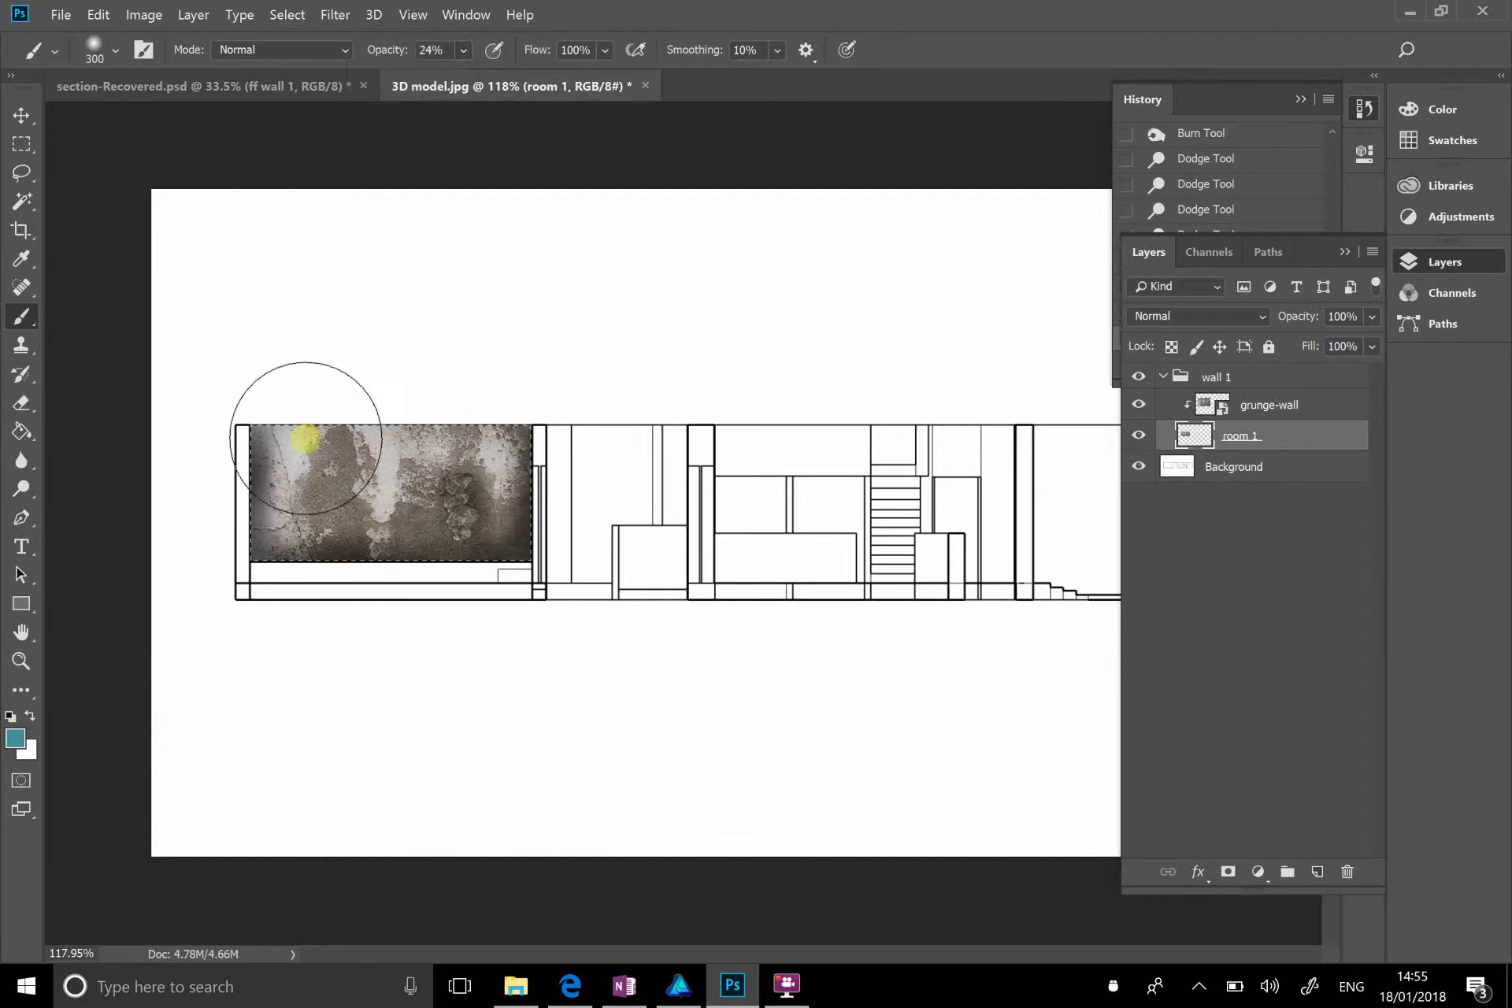
Step: Brush a faint teal tint over the top of the wall, then undo it
mouse_move(306, 439)
left_mouse_down()
mouse_move(382, 508)
mouse_move(425, 479)
mouse_move(483, 541)
mouse_move(345, 479)
mouse_move(399, 494)
mouse_move(499, 441)
mouse_move(455, 537)
mouse_move(290, 550)
mouse_move(362, 568)
left_mouse_up()
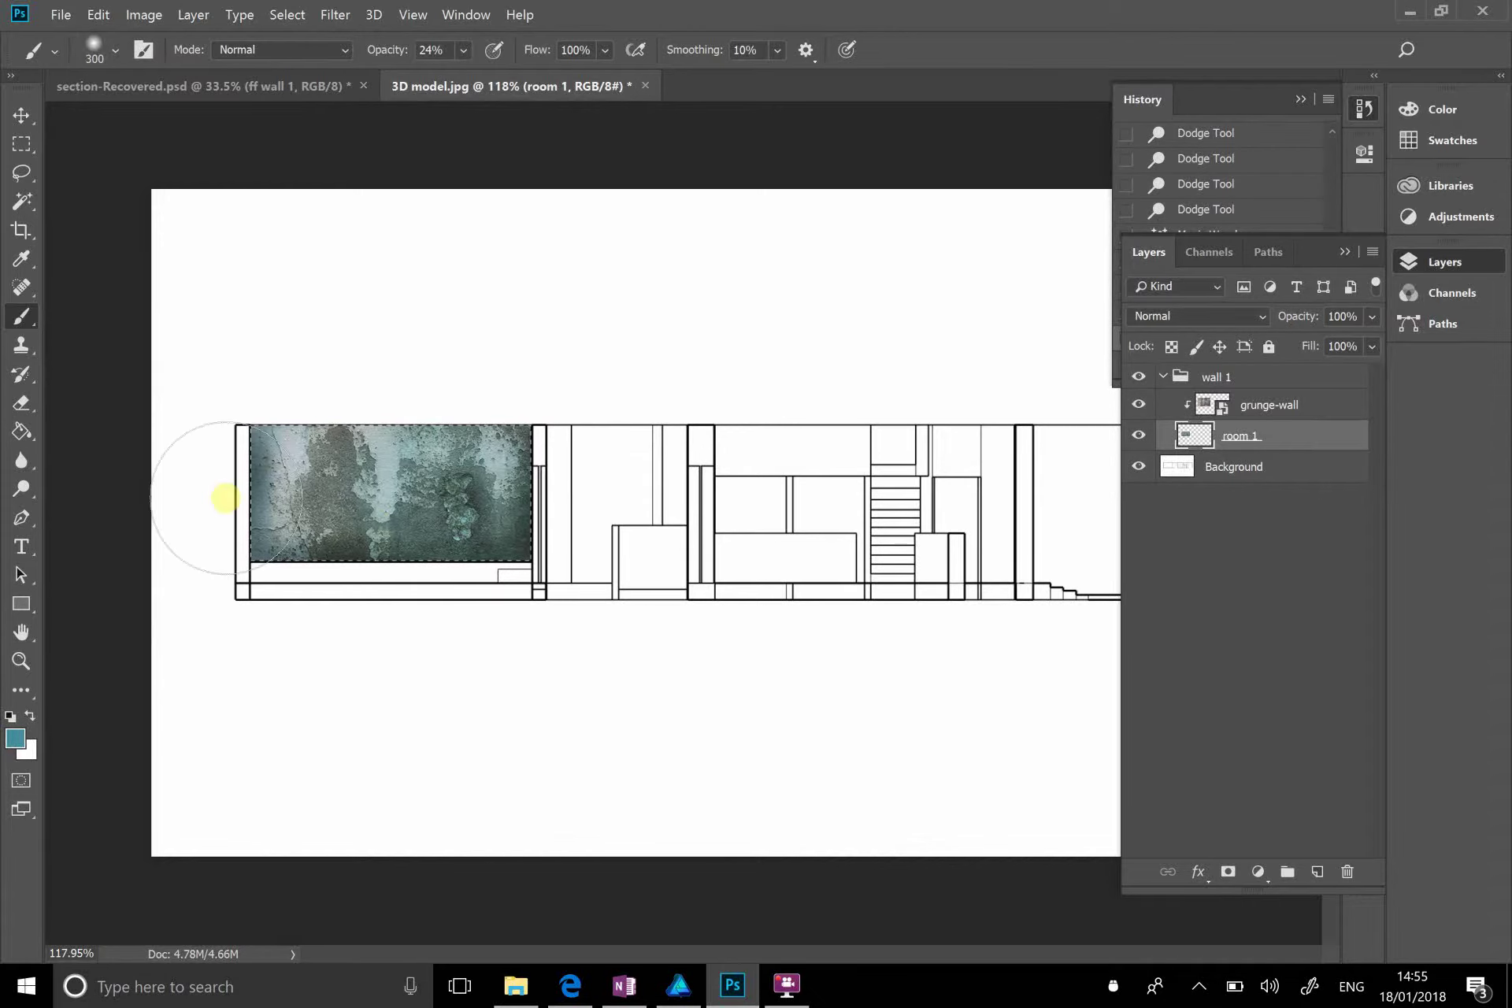
scroll(339, 480, "up", 6)
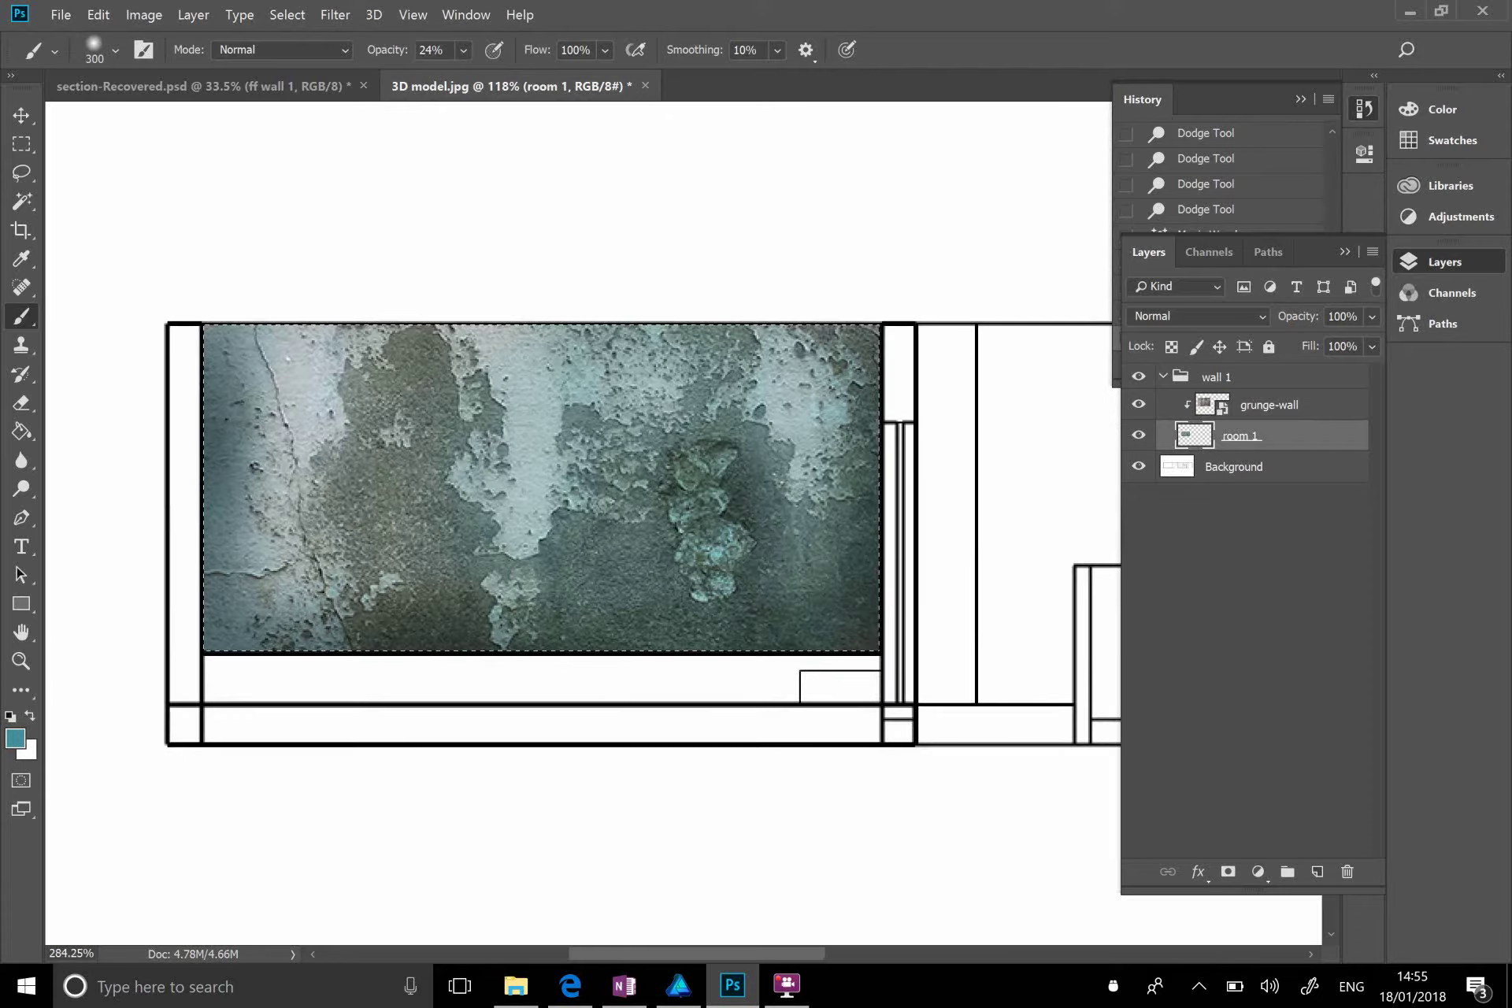
scroll(505, 520, "down", 1)
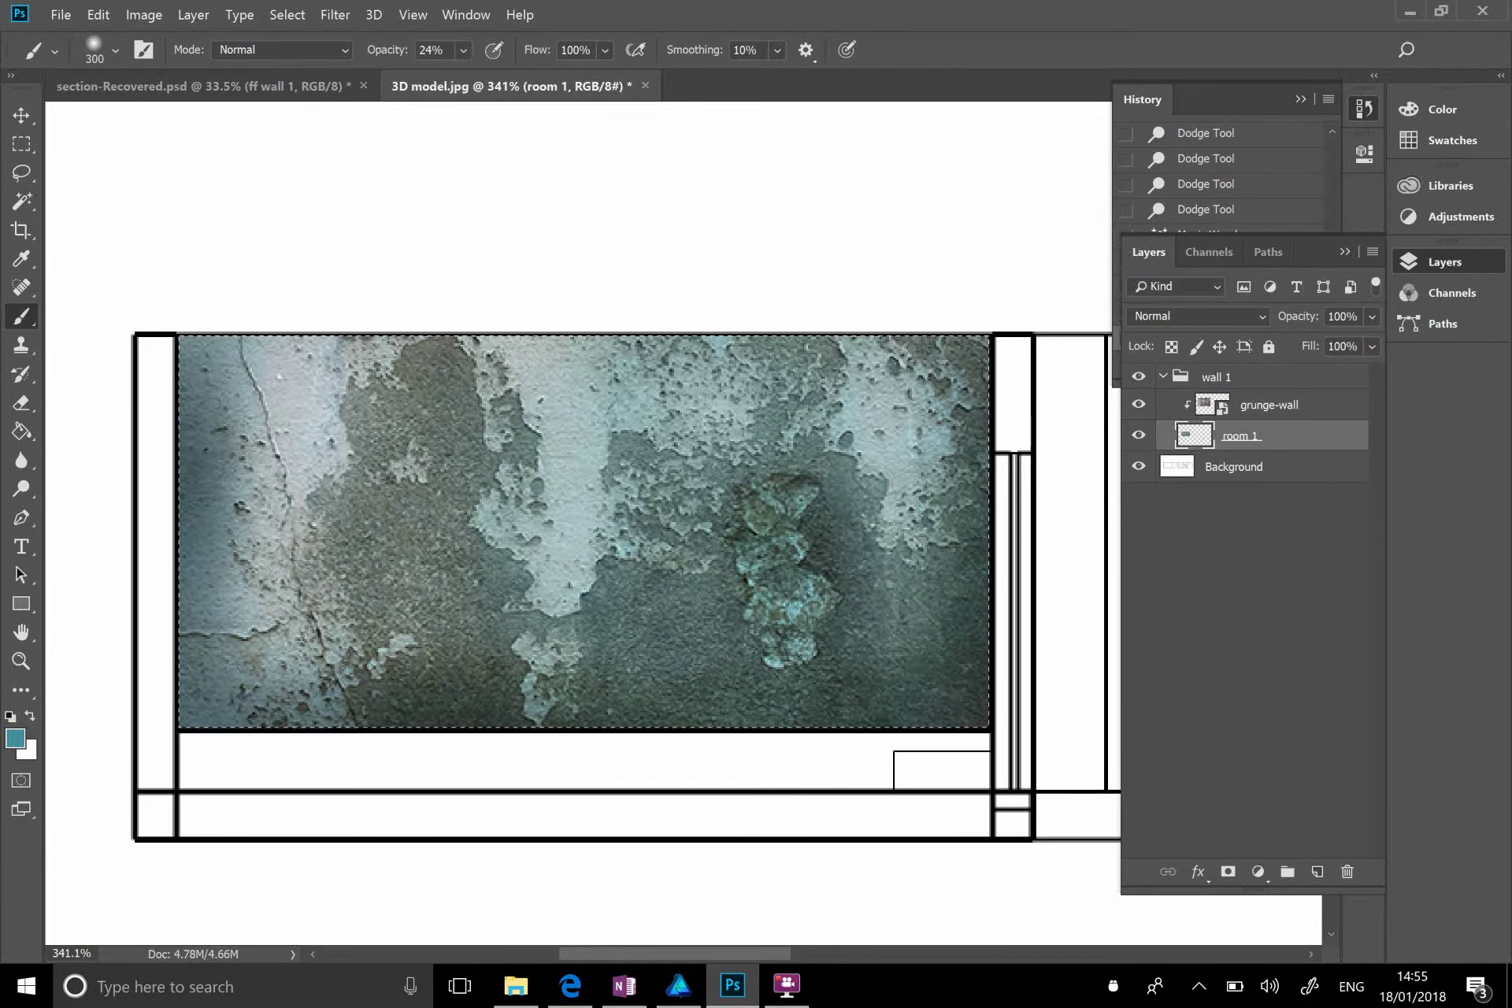
key("ctrl+z")
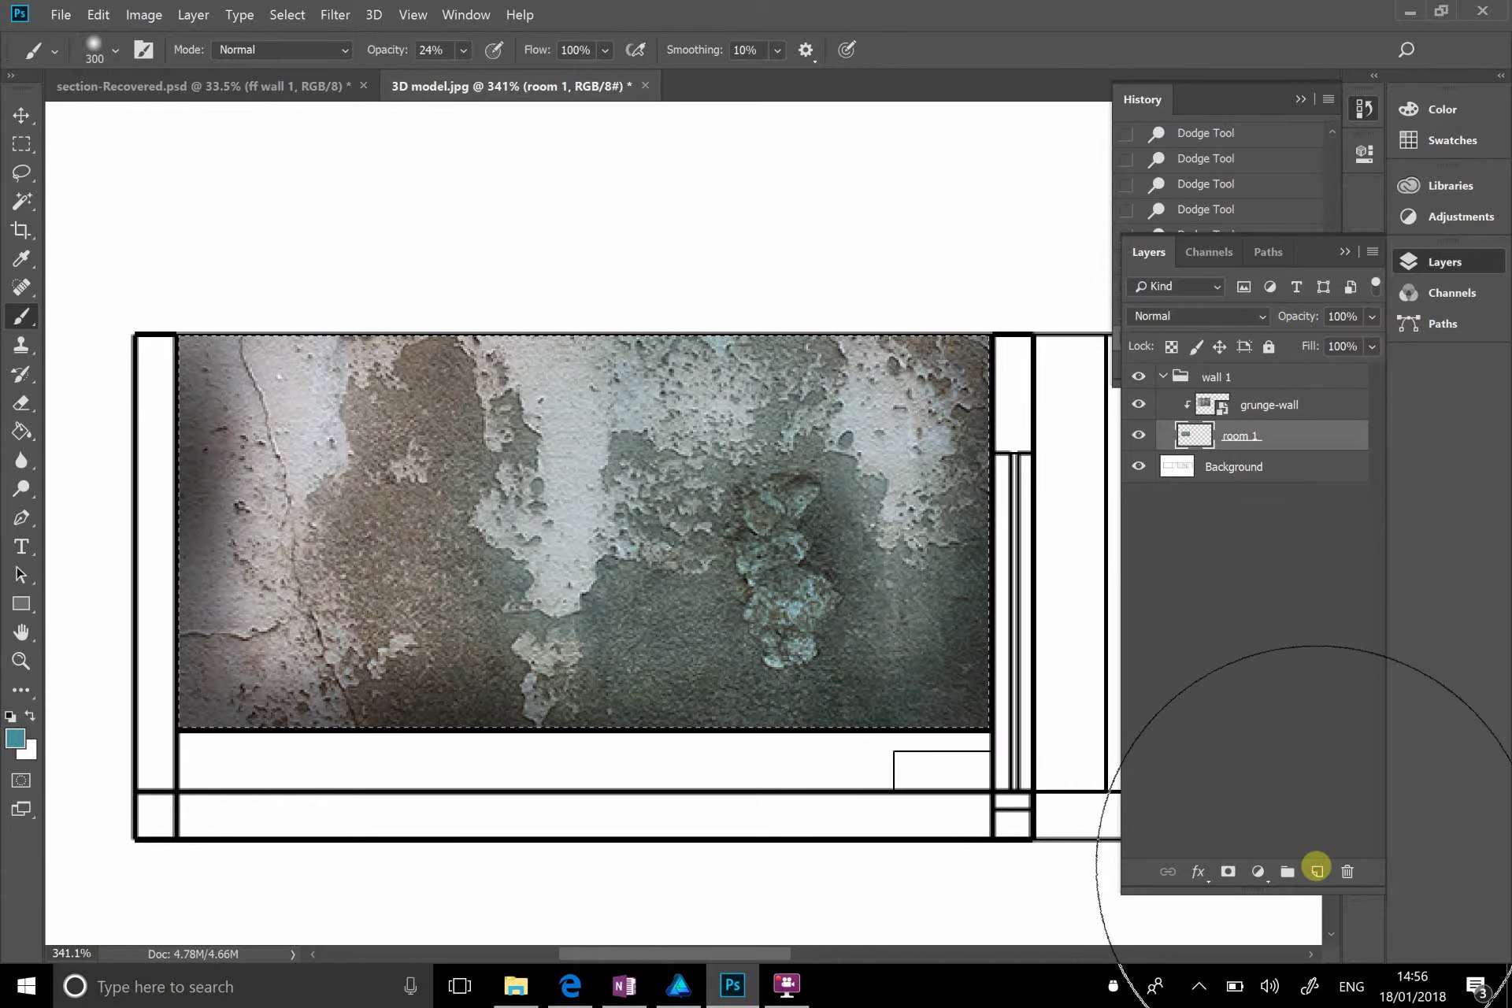
Step: Create a new empty layer and set its blend mode to Overlay
left_click(1317, 870)
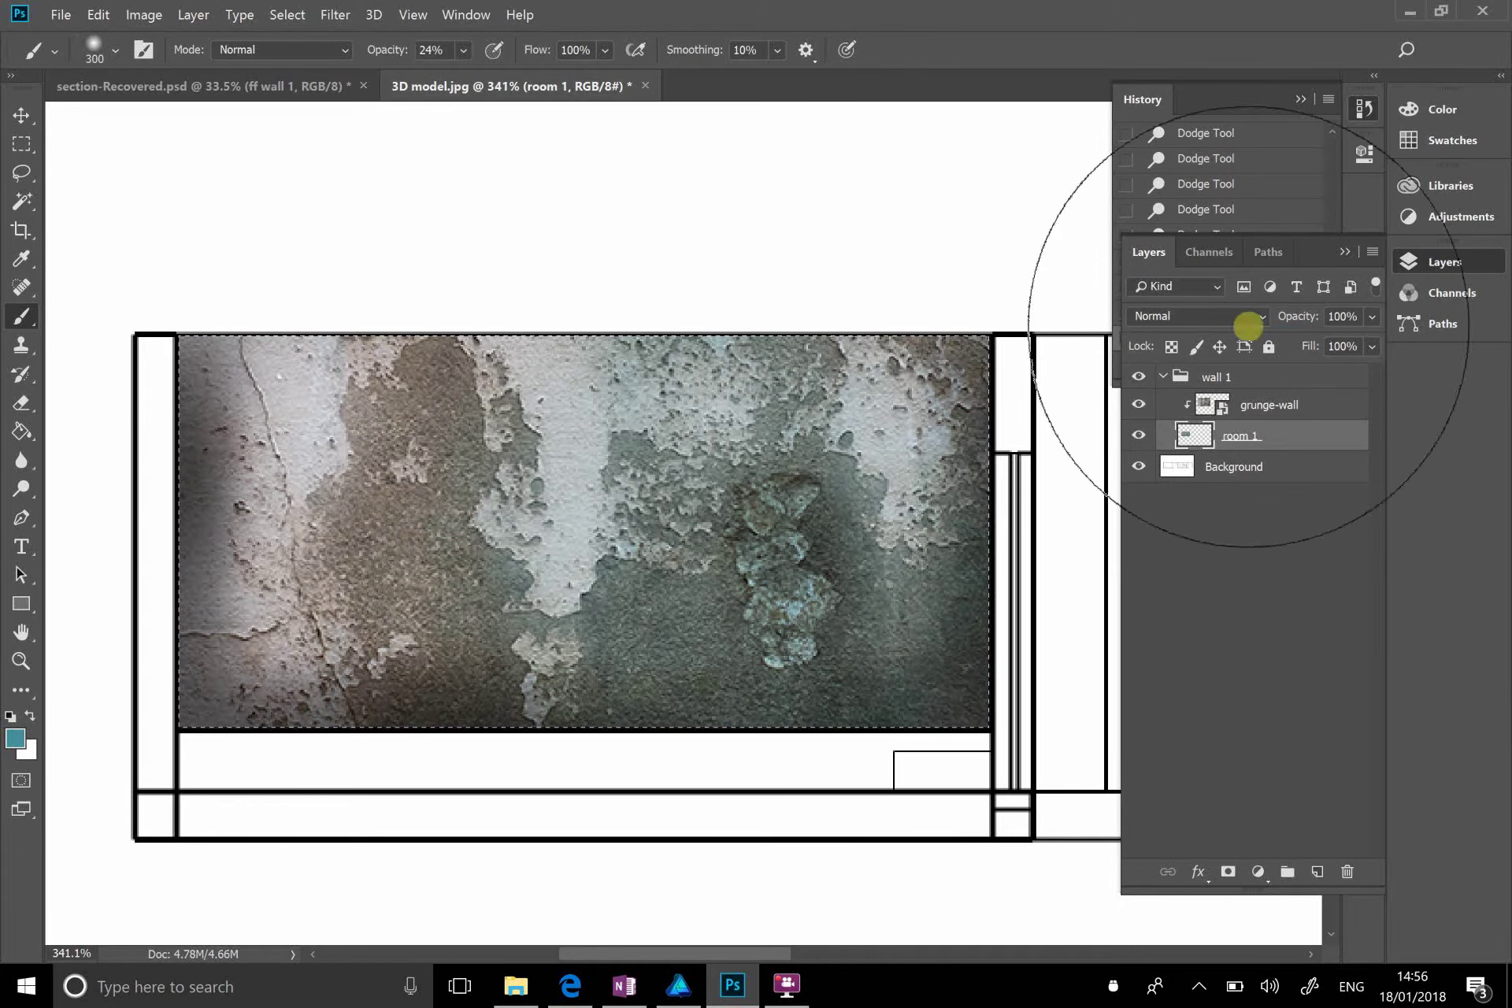
left_click(1253, 318)
left_click(1197, 537)
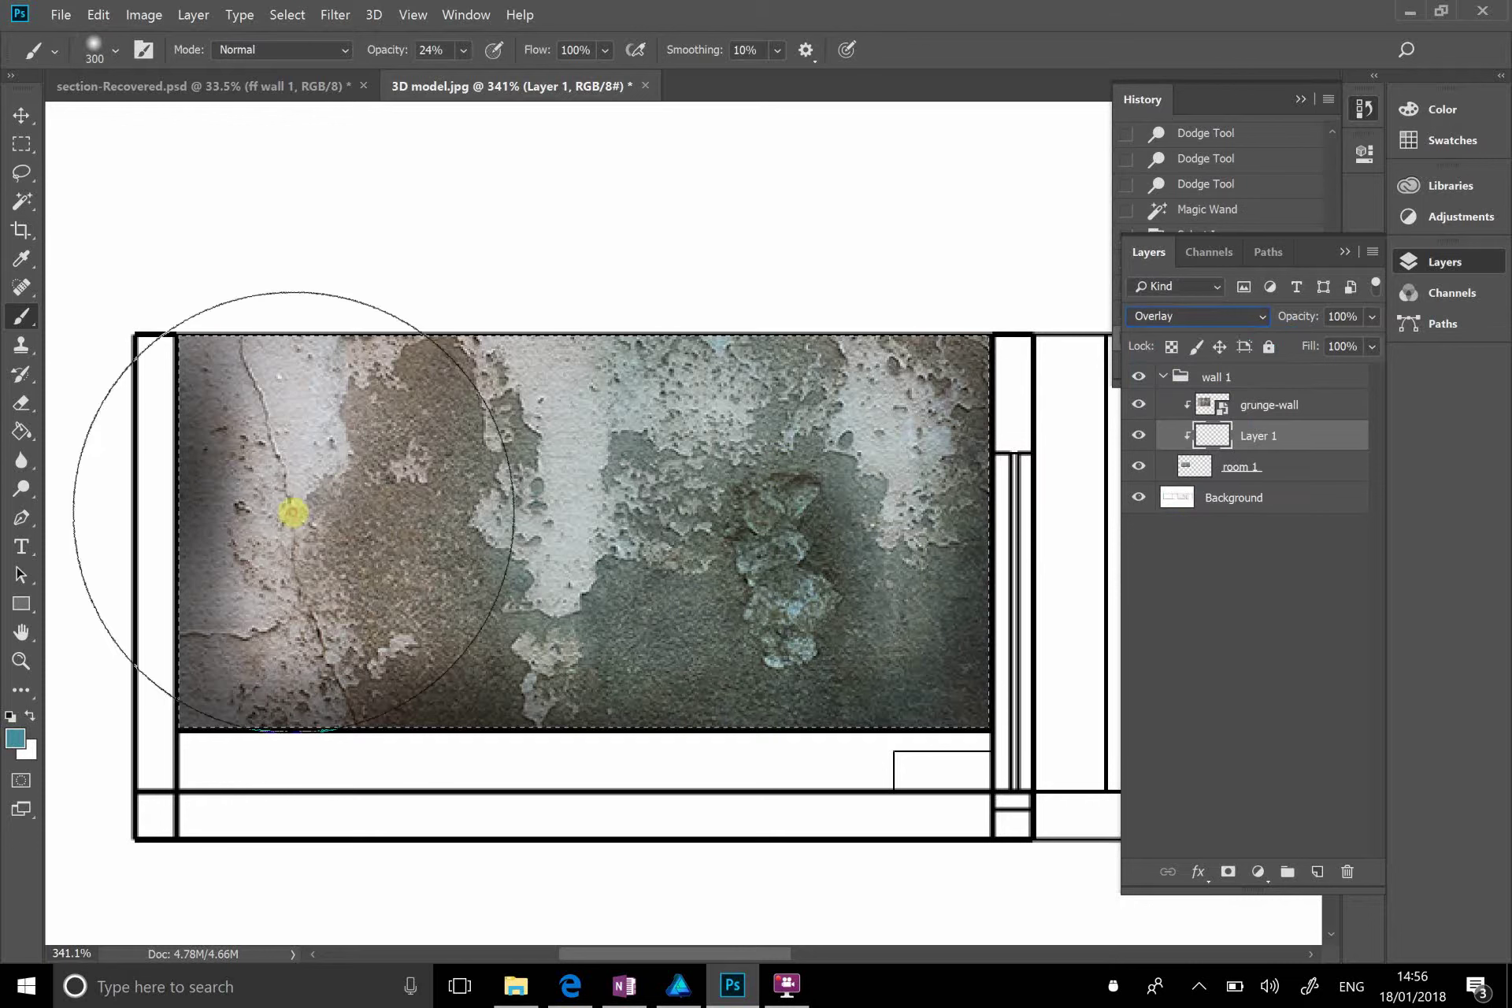
Step: Brush teal across the wall panel, toggling the grunge texture to view the tint alone
left_click_drag(293, 513, 61, 582)
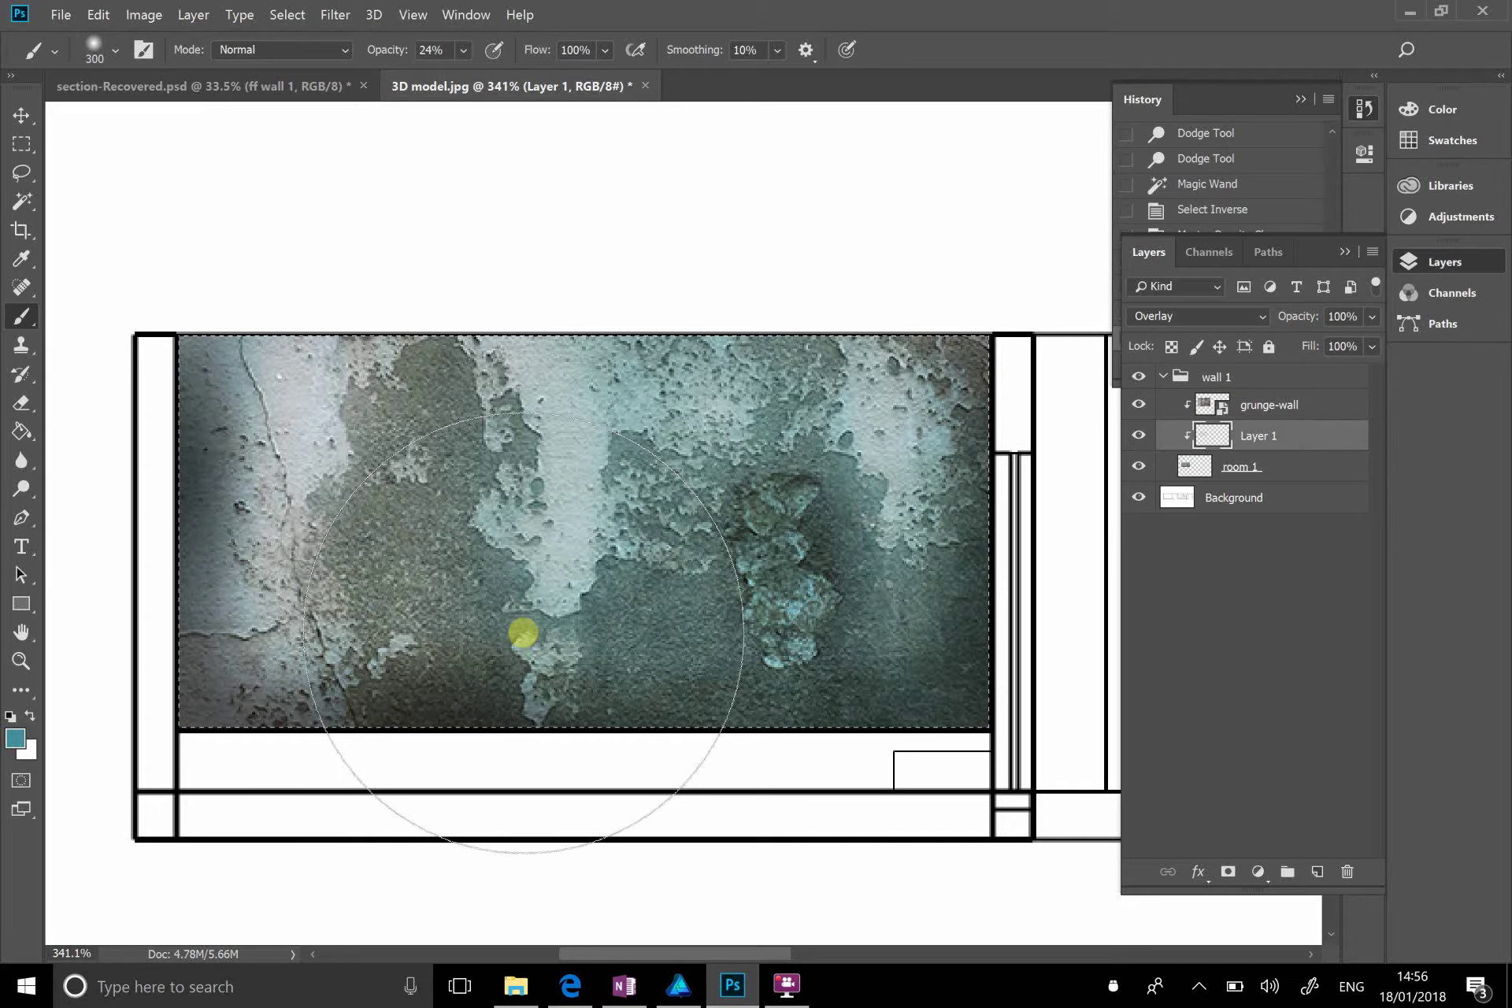
left_click_drag(1139, 403, 1139, 466)
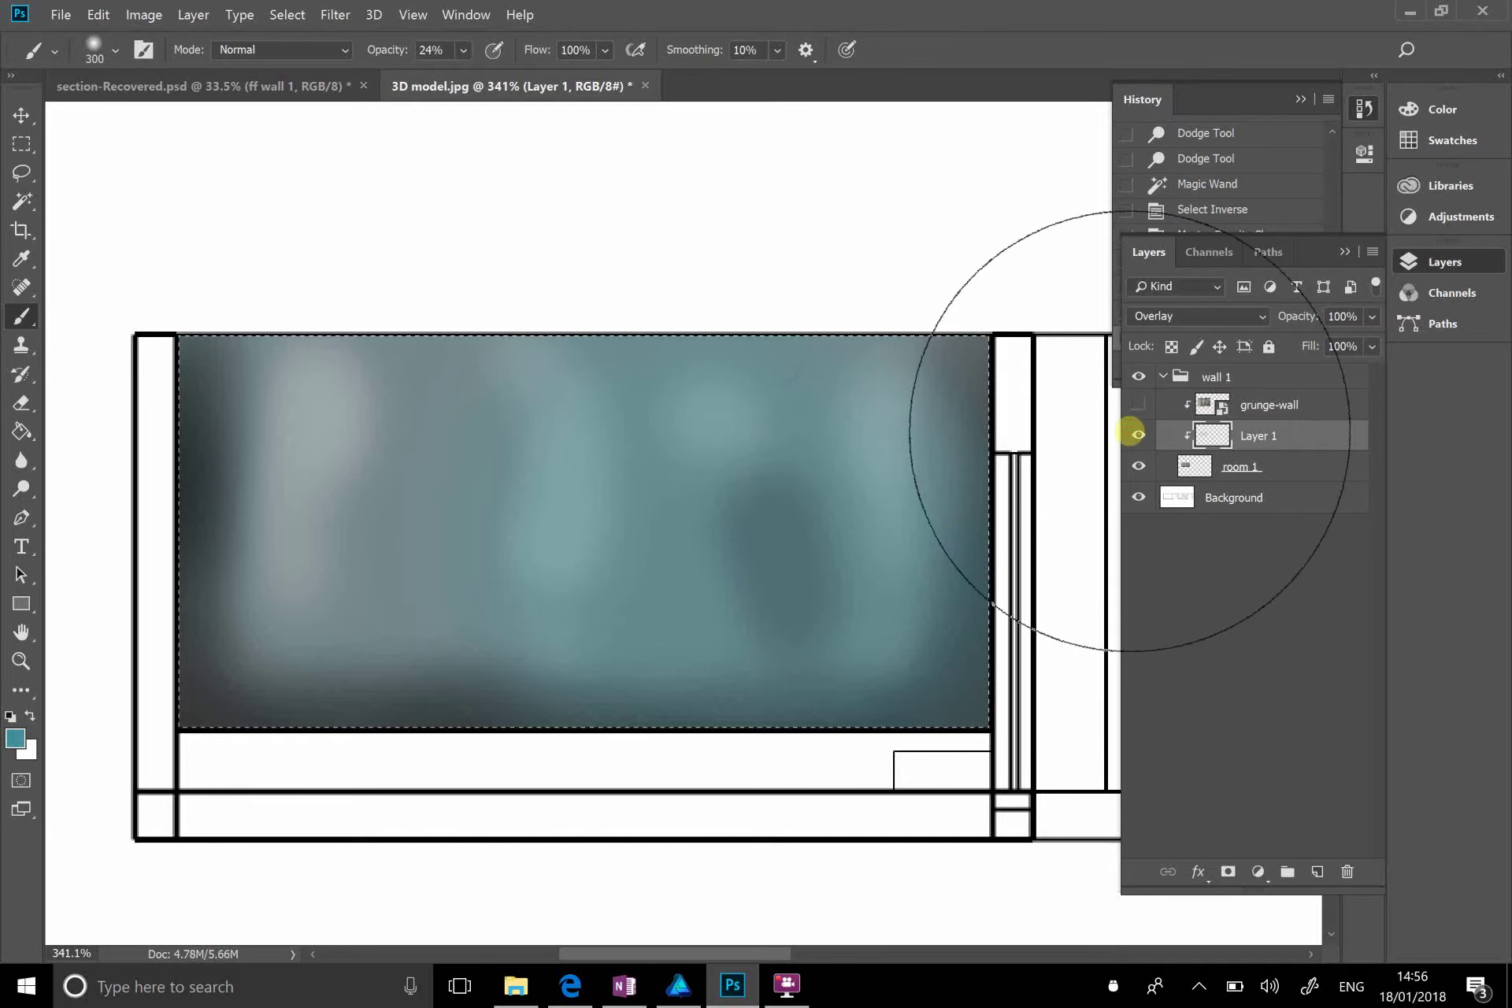
left_click(1139, 404)
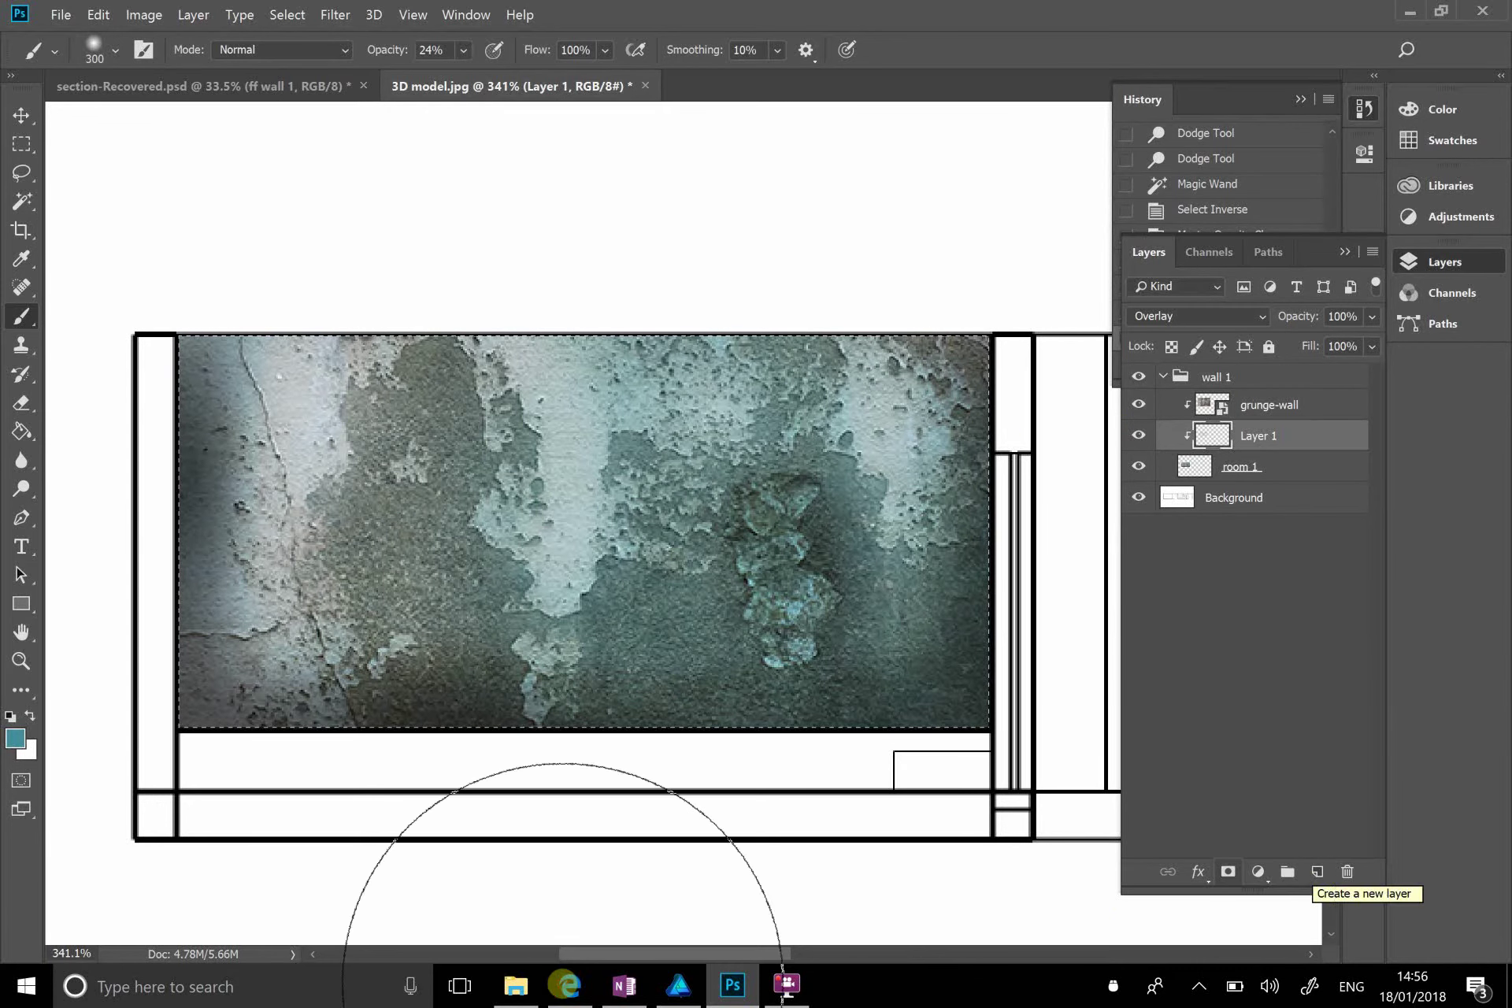
left_click(567, 984)
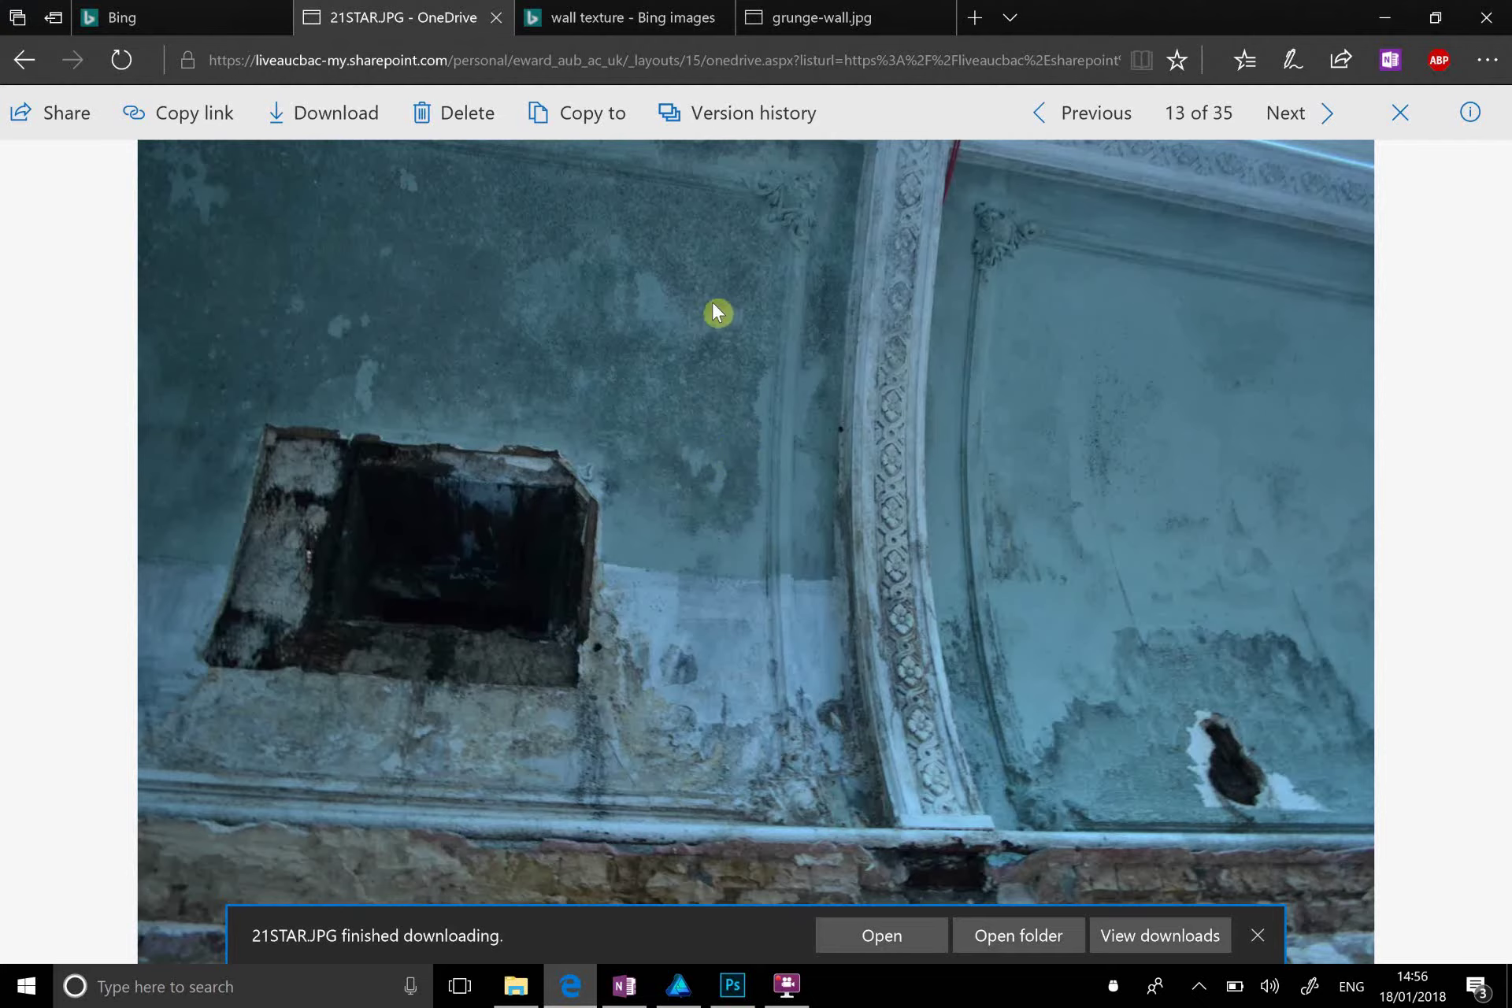
left_click(636, 17)
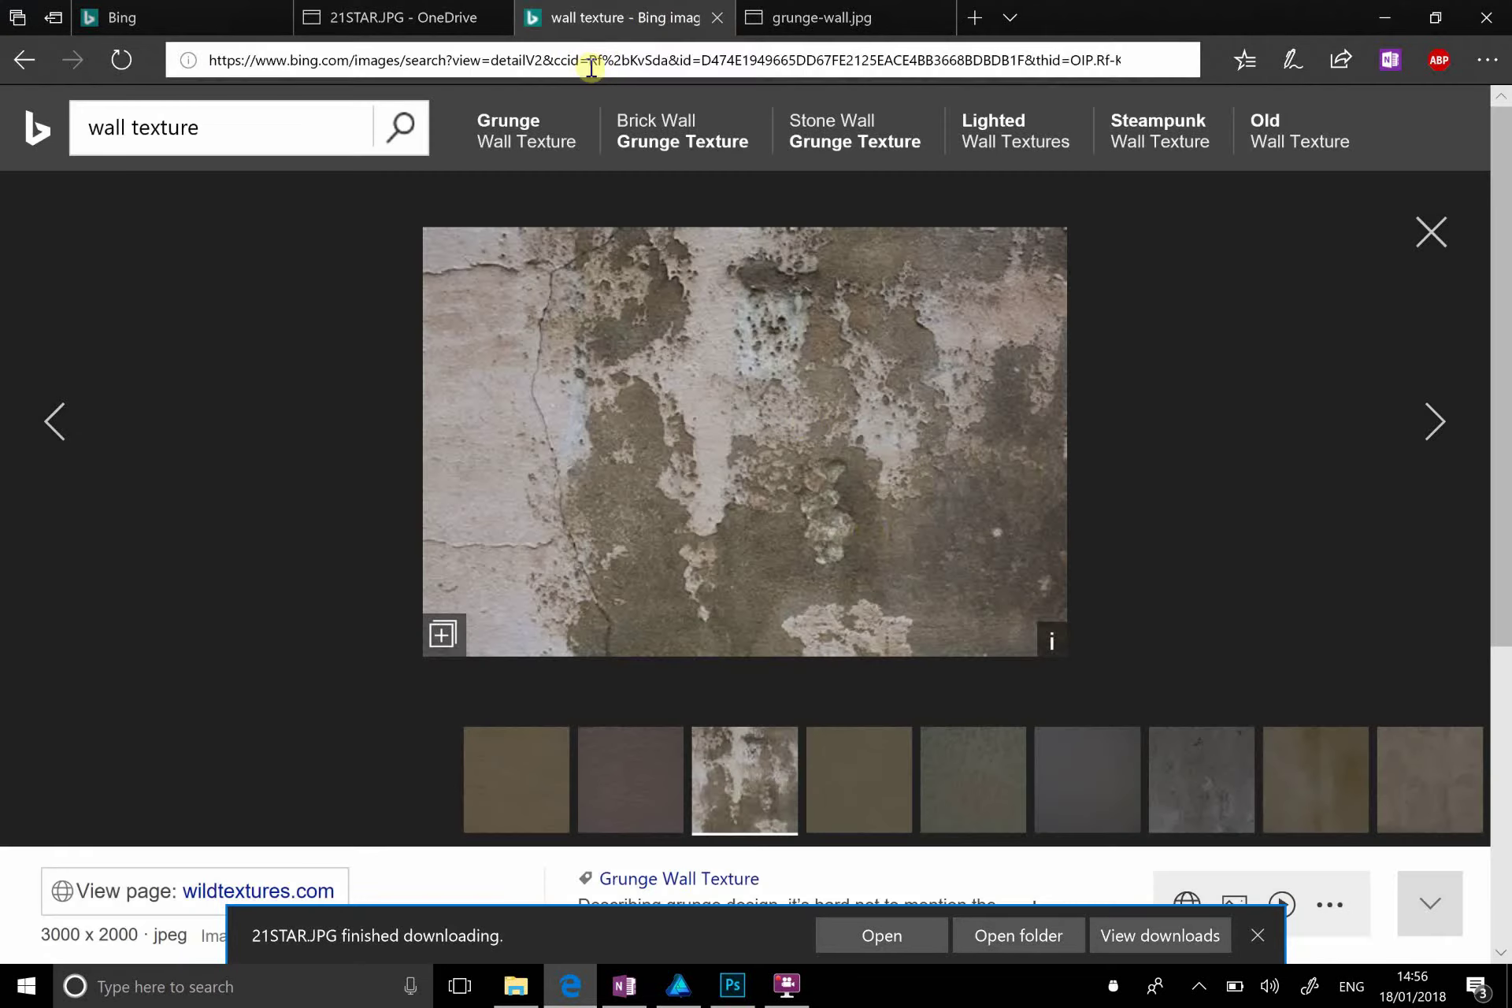
left_click(1333, 786)
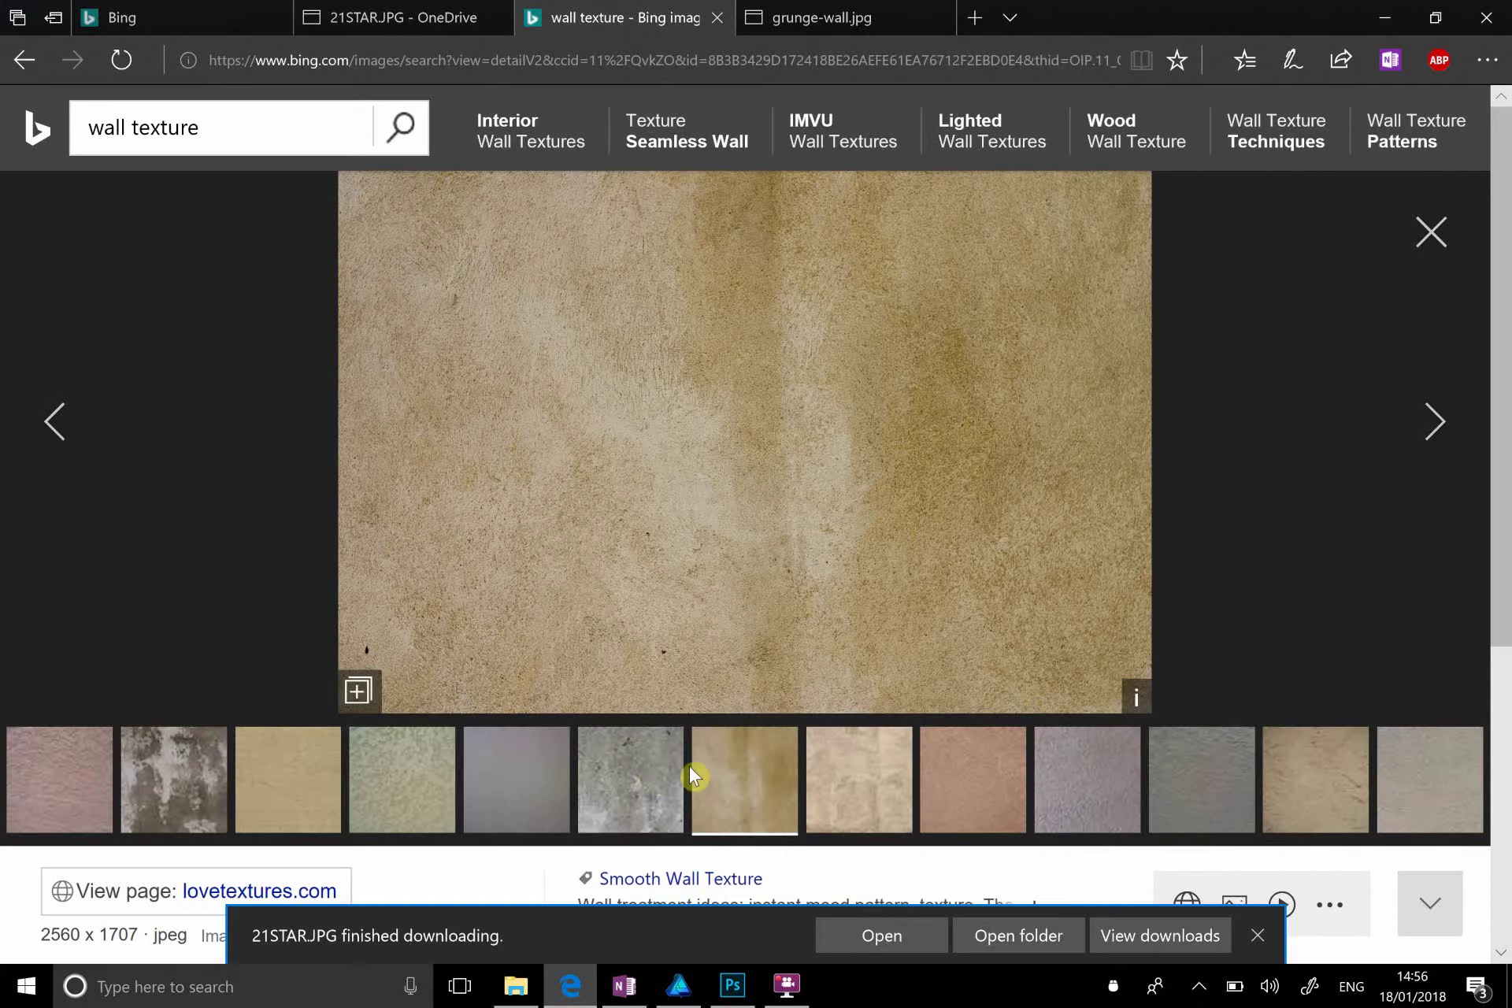
left_click(650, 779)
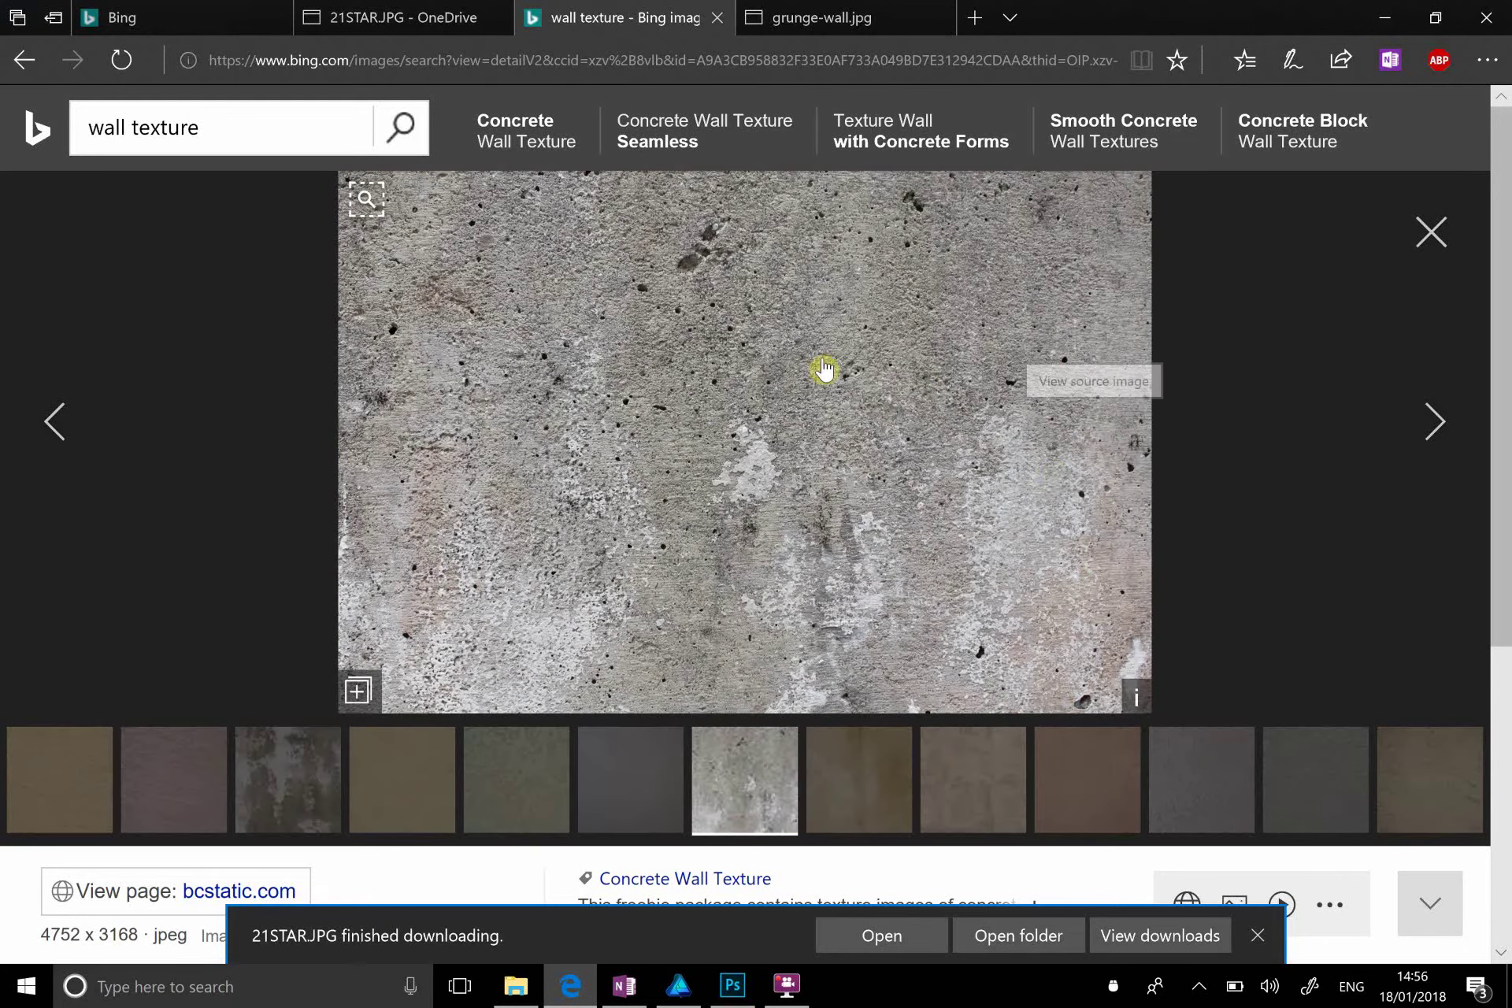
right_click(740, 323)
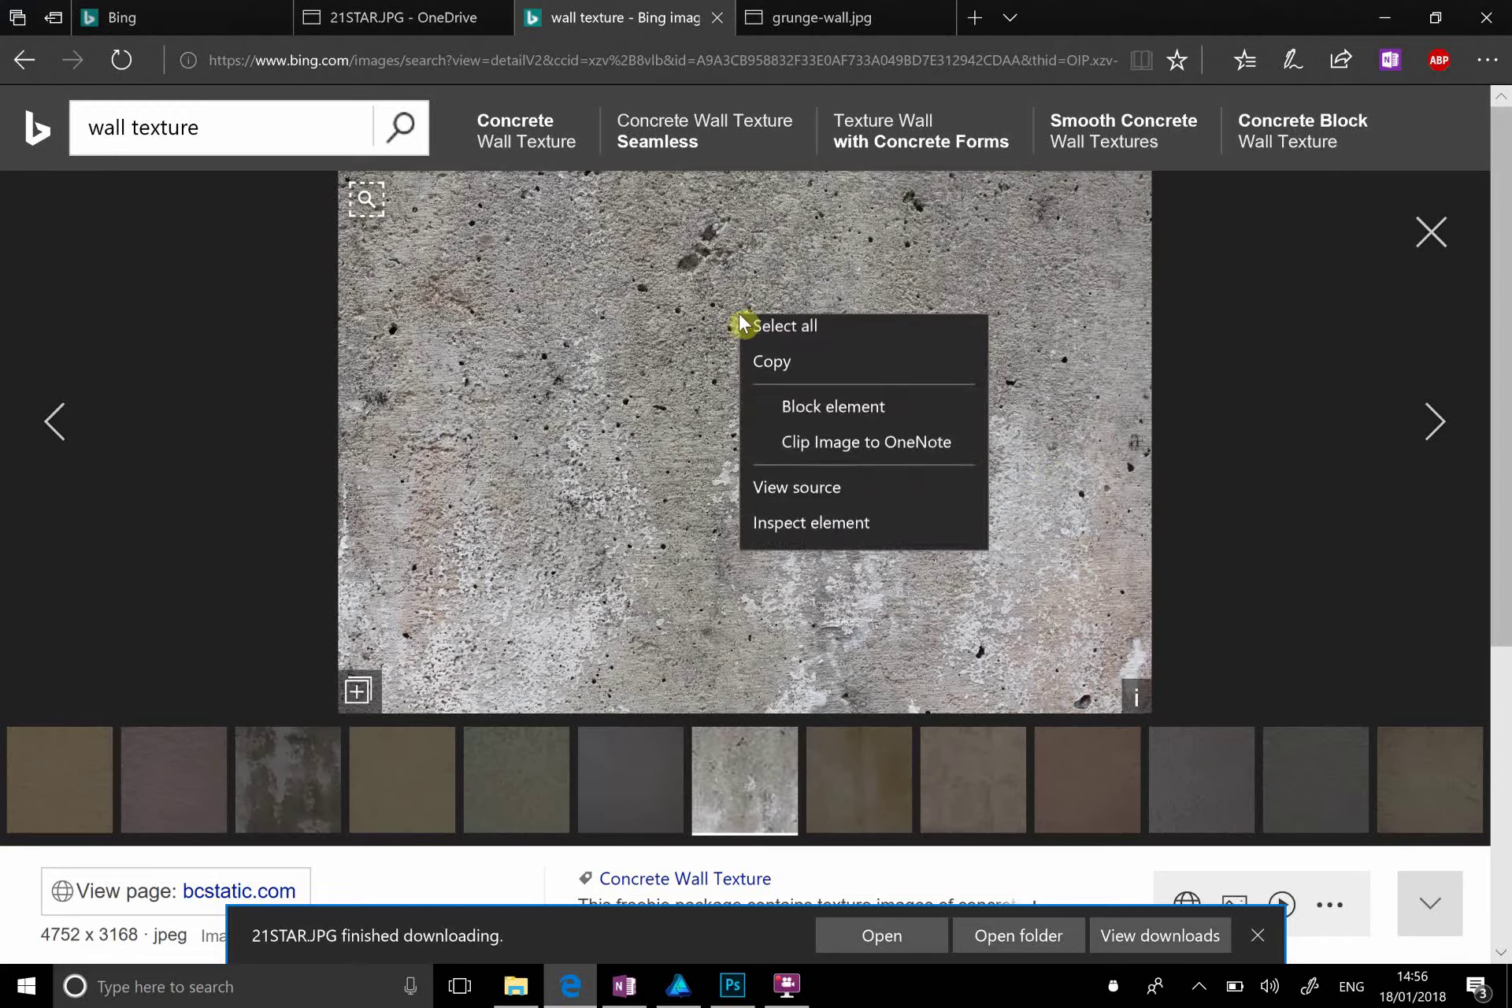
left_click(805, 388)
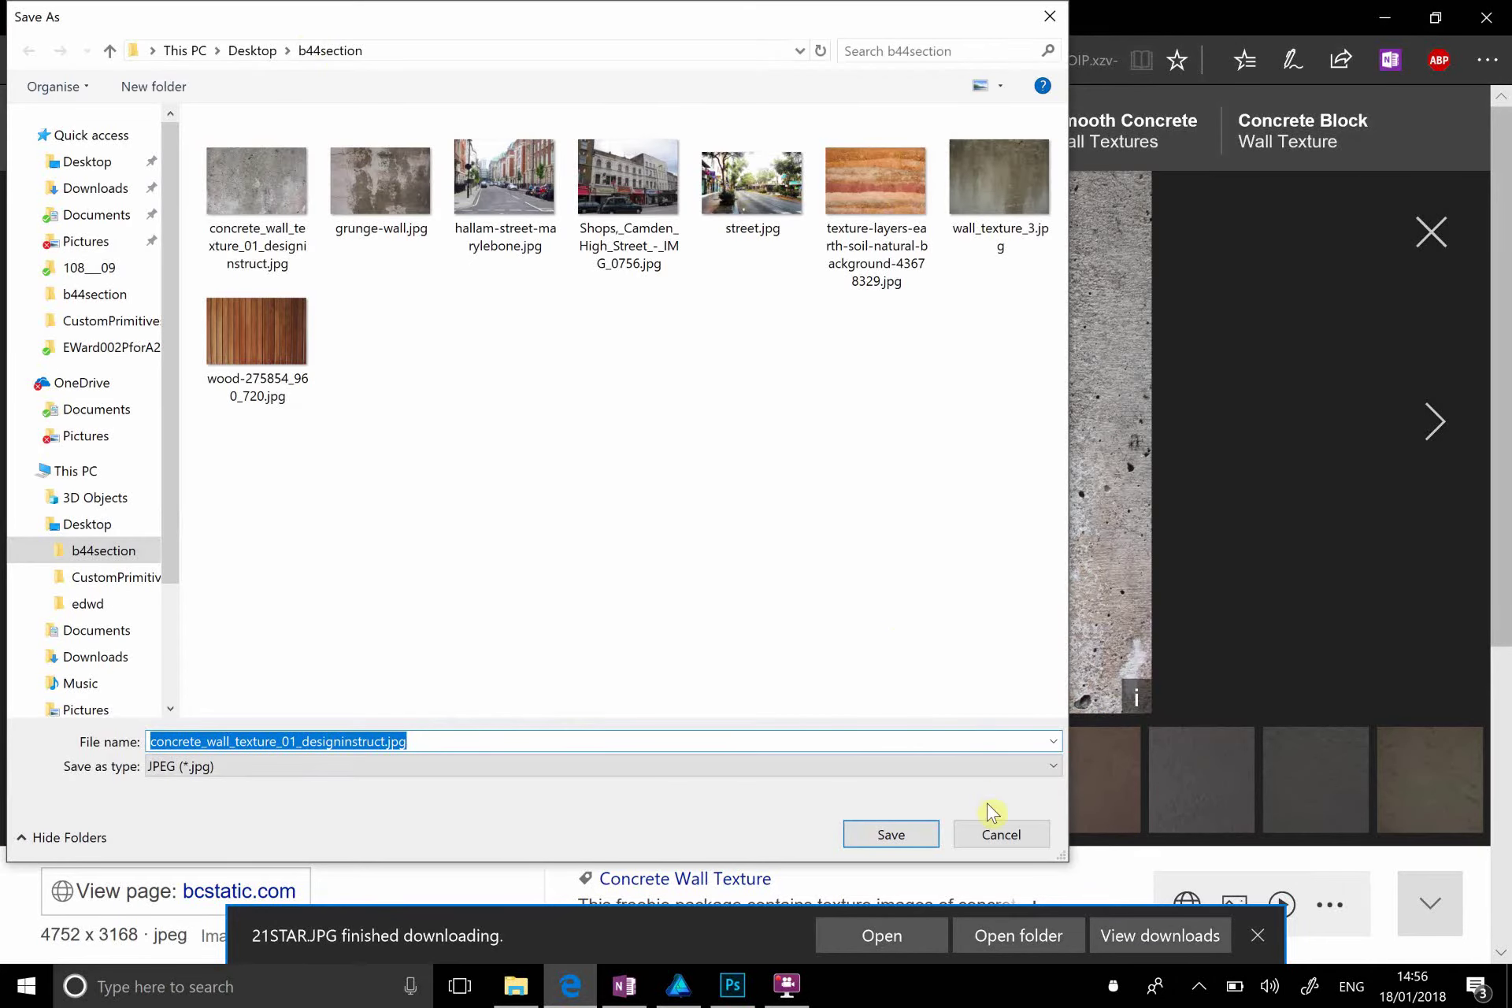
left_click(989, 832)
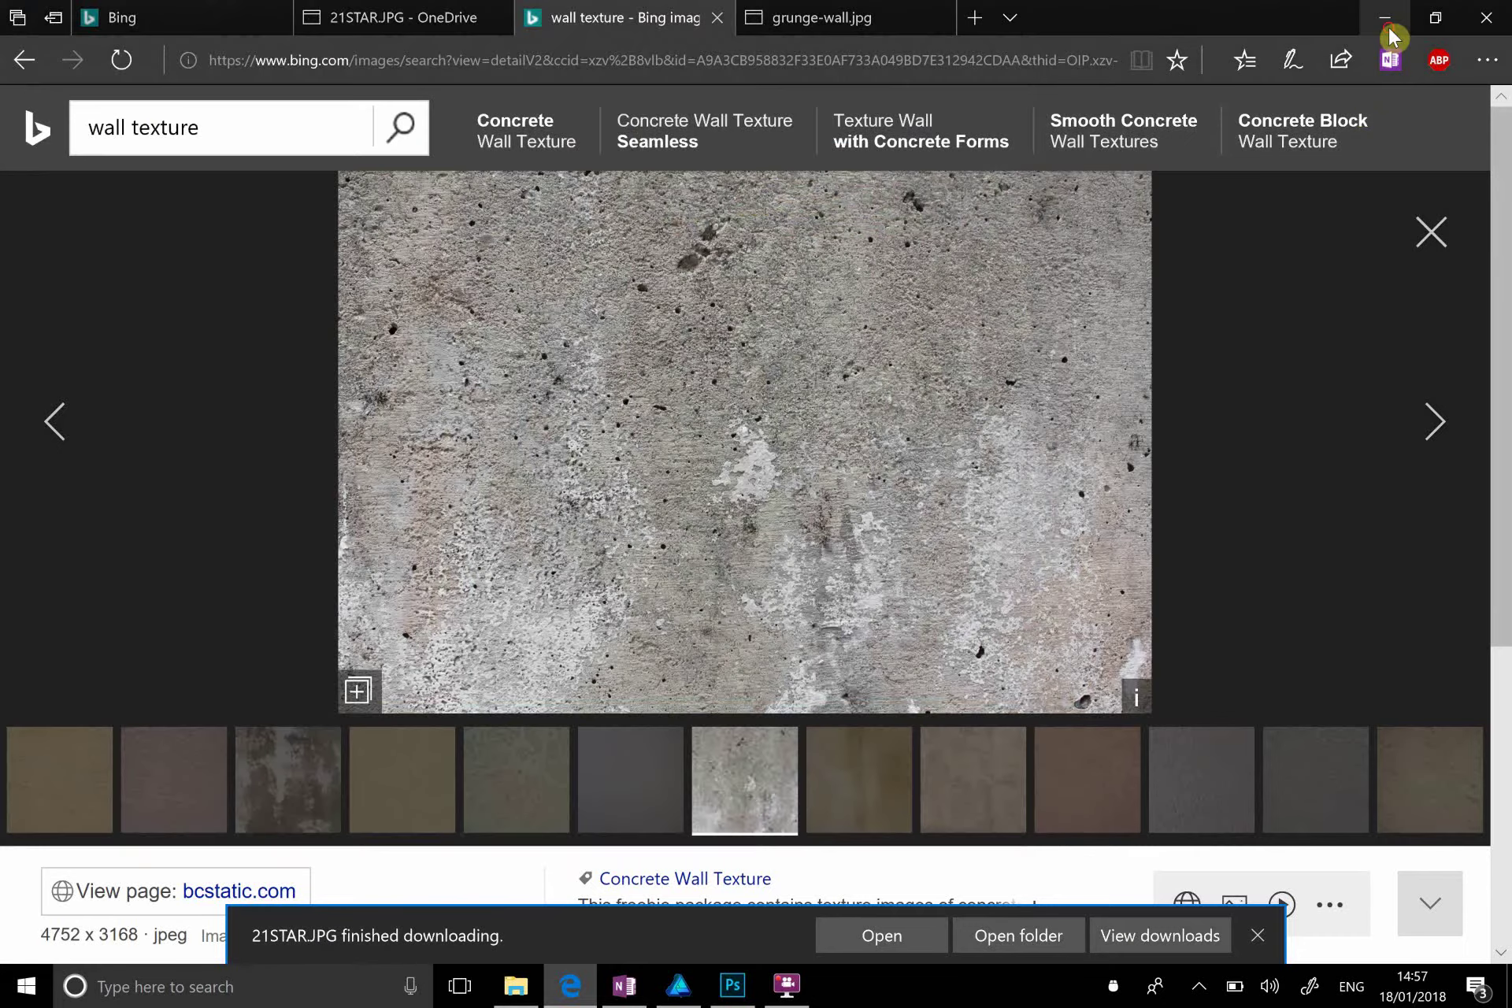
left_click(1386, 22)
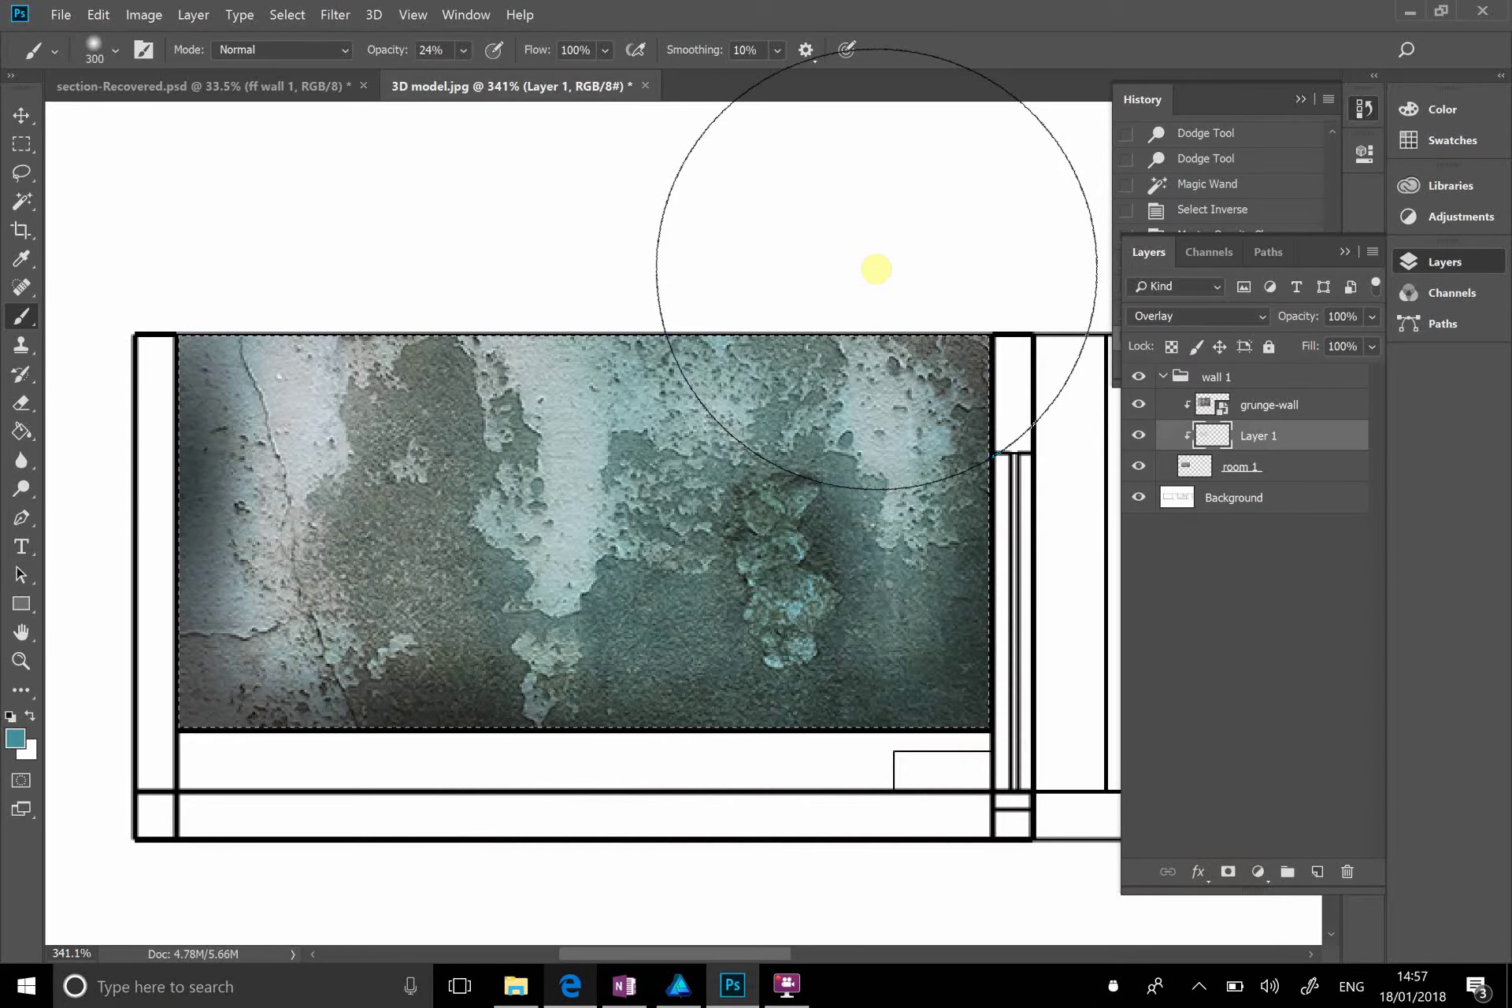
Step: Hide the browser and drag wall_texture_3.jpg from the texture folder onto the Photoshop canvas
left_click(515, 986)
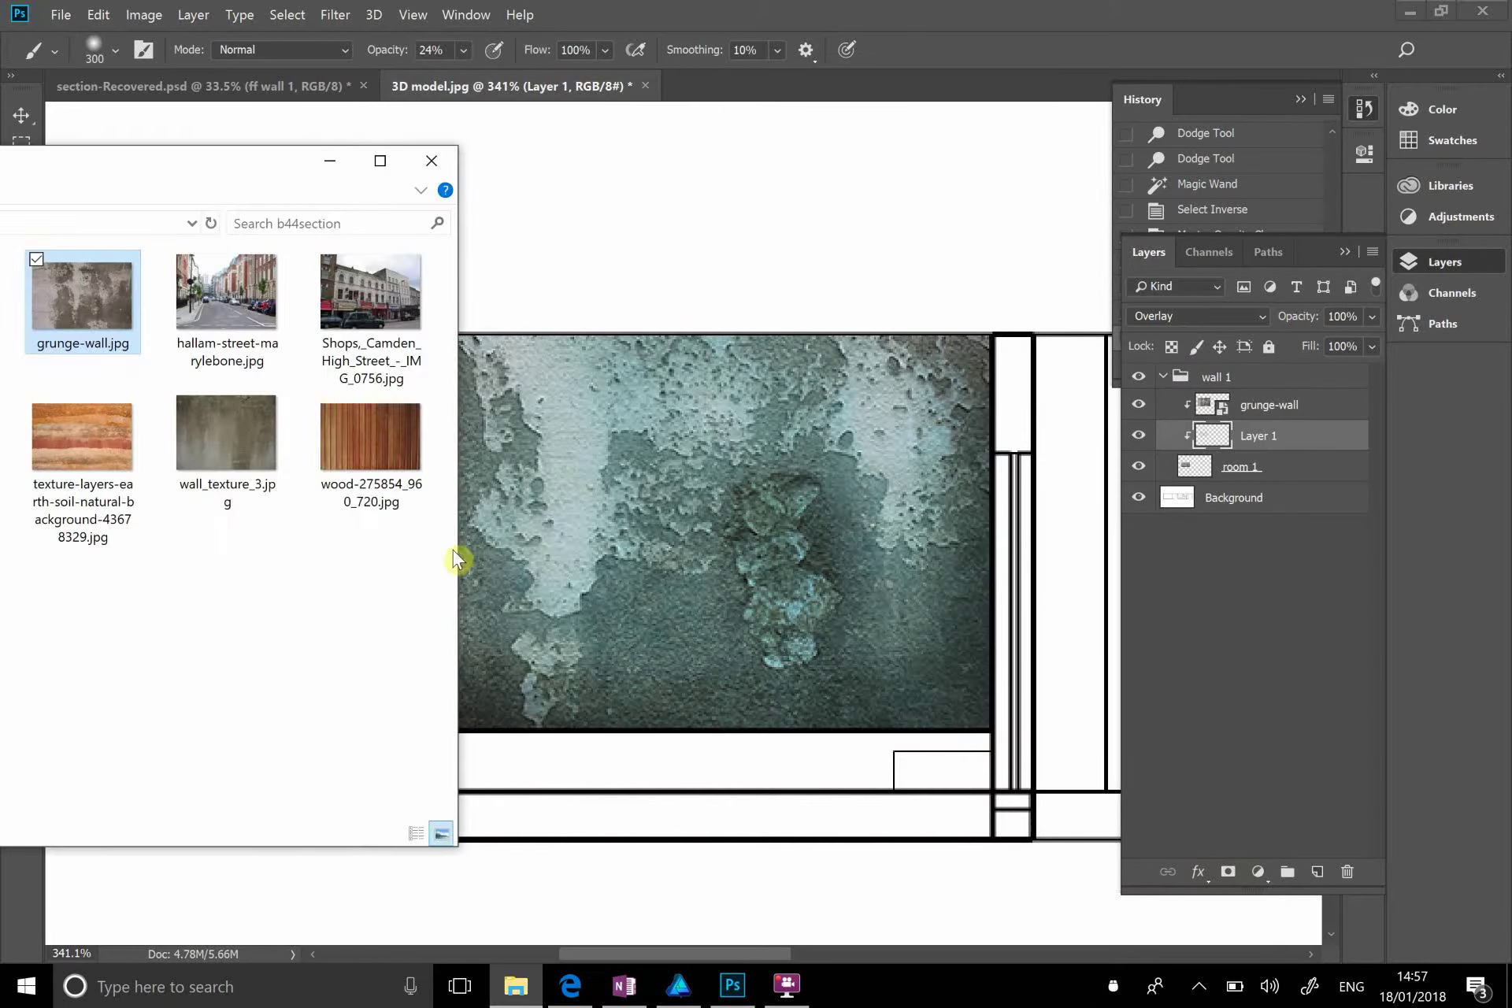
left_click(931, 10)
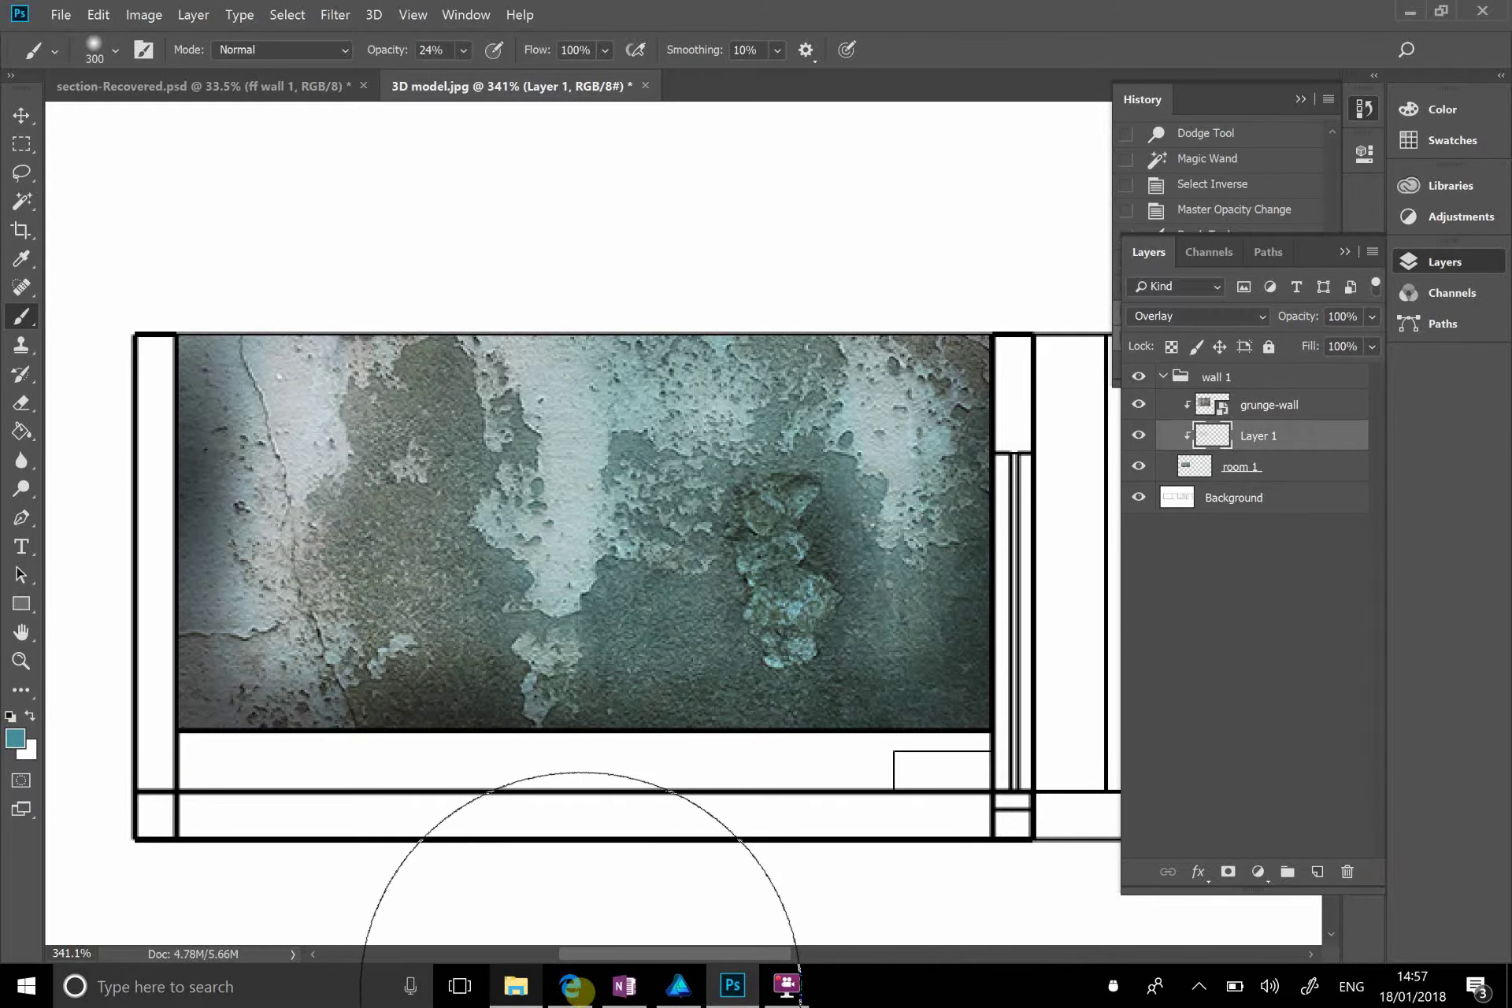
left_click(572, 987)
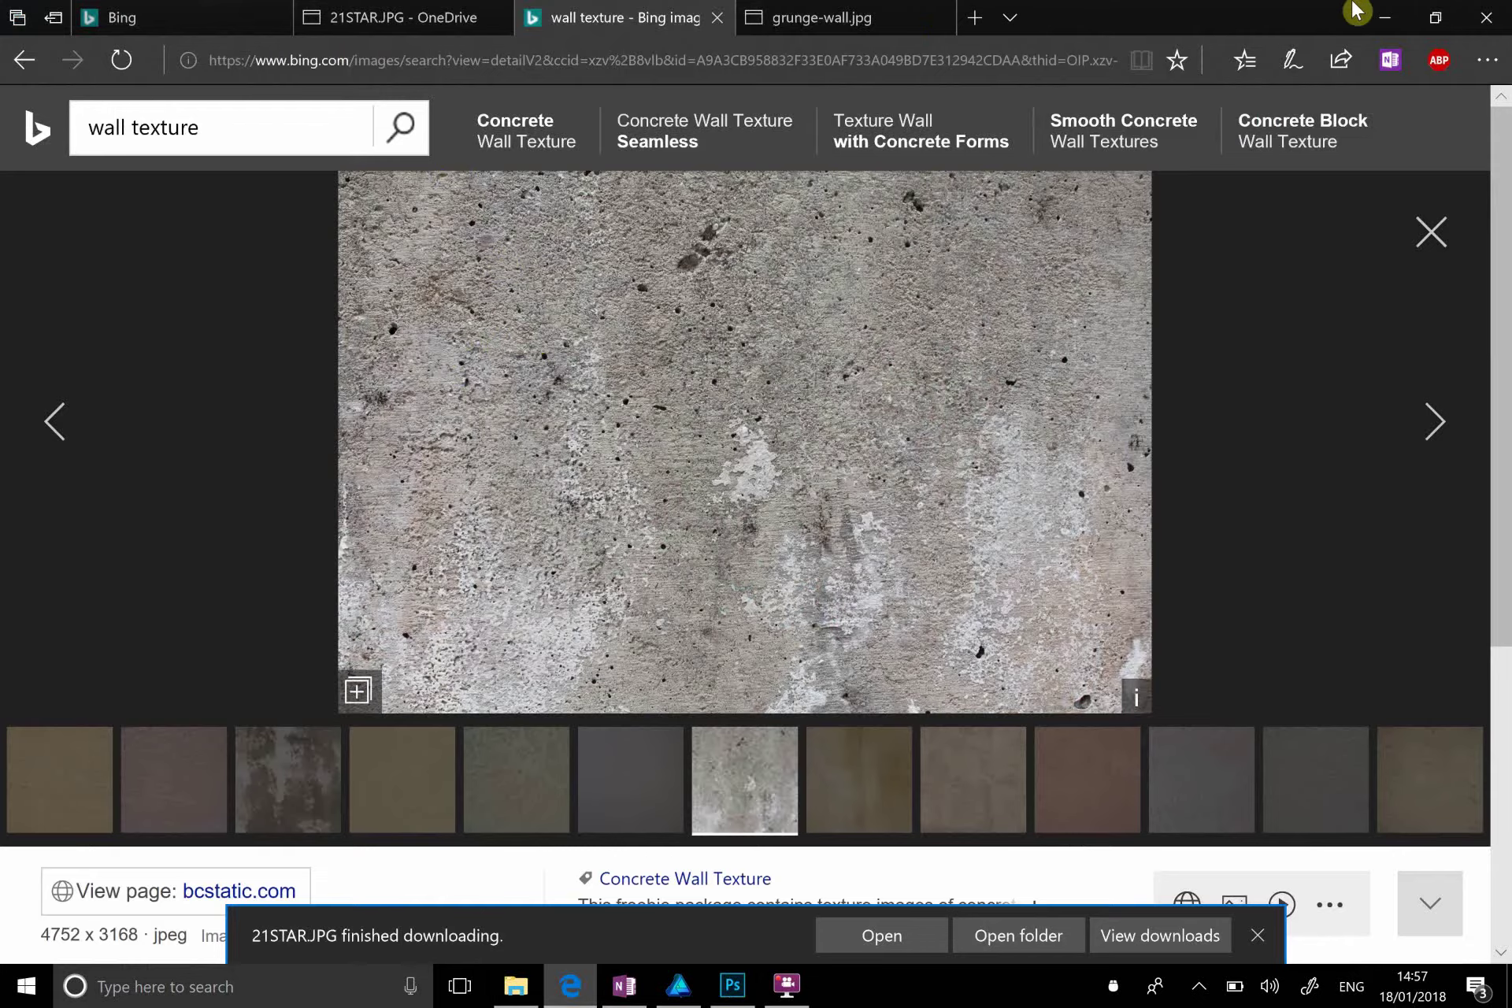
left_click(1387, 17)
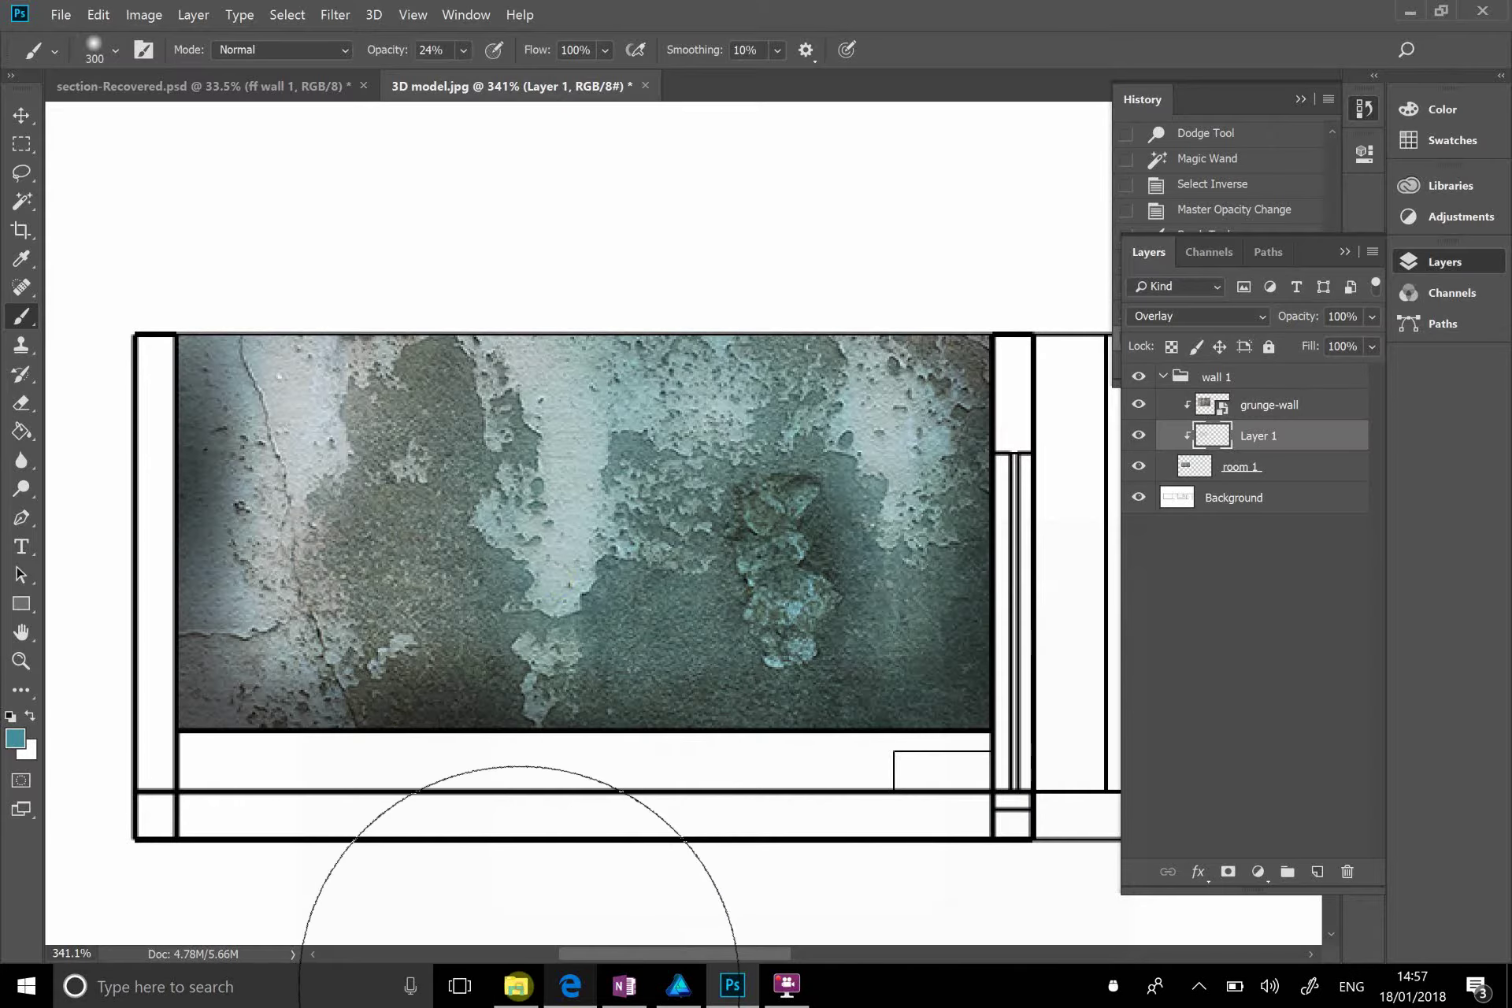
left_click(517, 985)
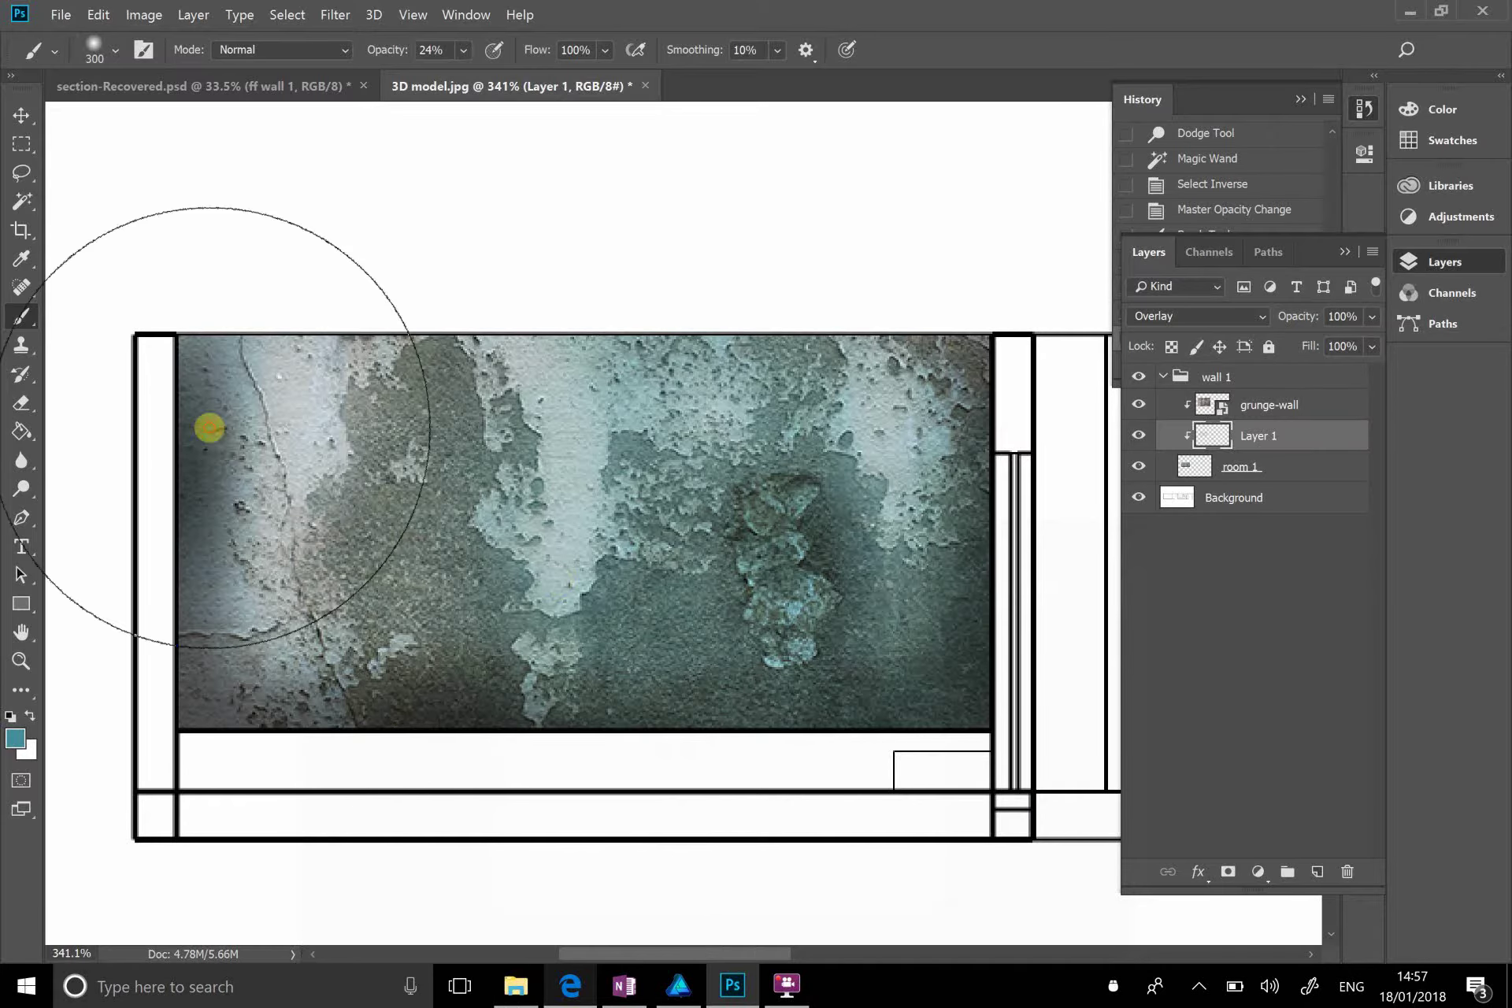
left_click_drag(216, 429, 611, 310)
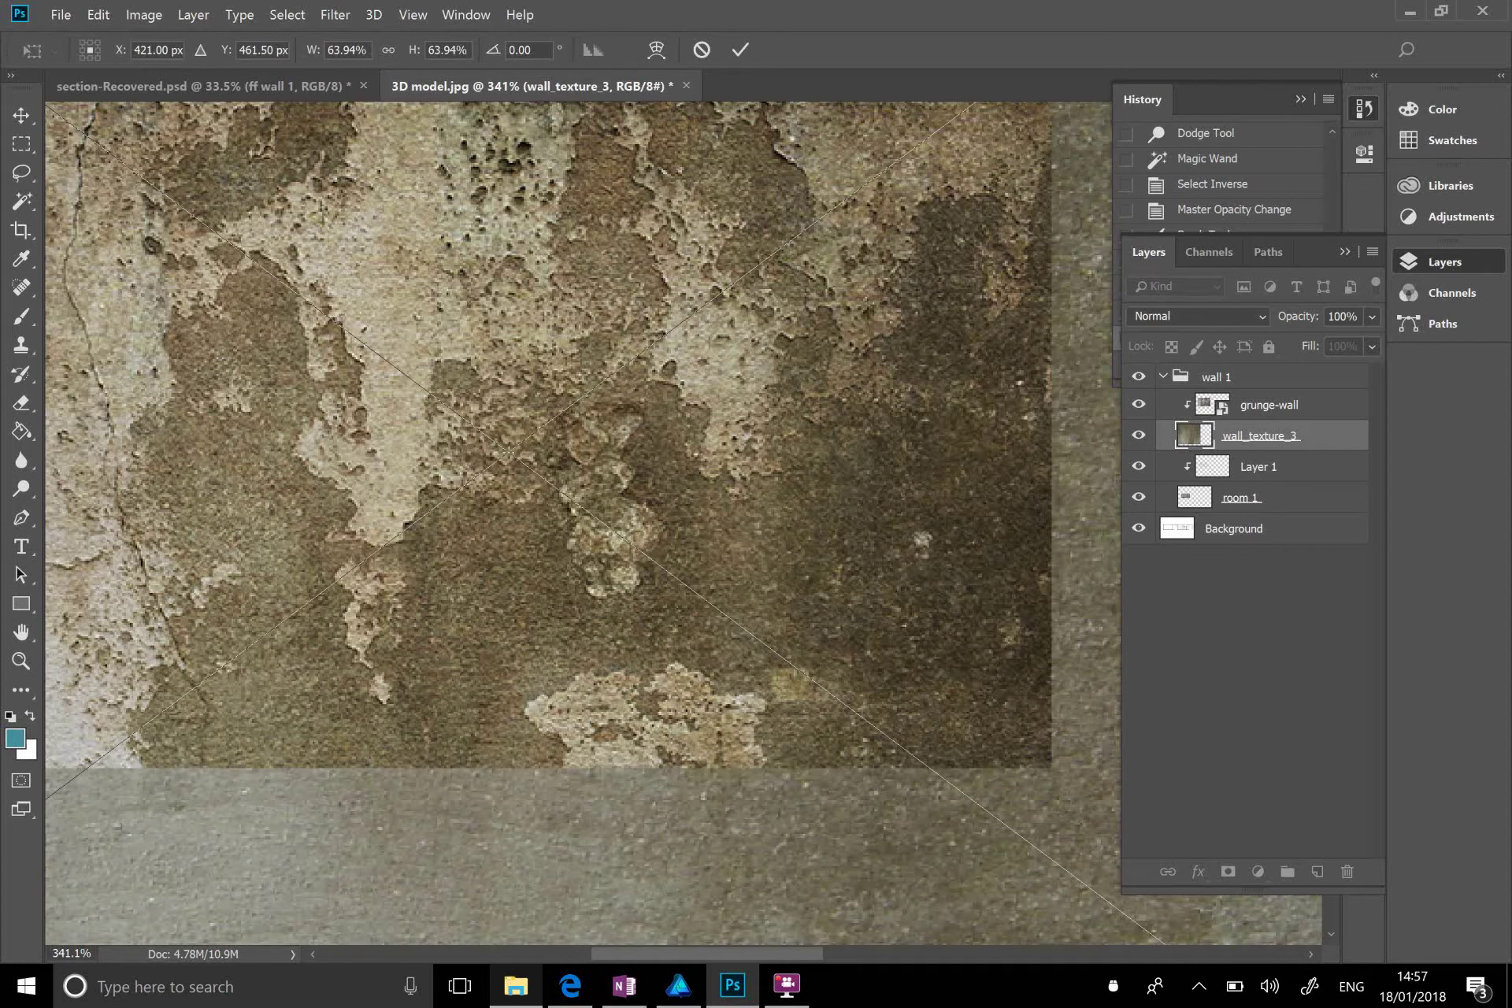
Step: Delete the placed texture layer and drag wall_texture_3.jpg onto the drawing again
left_click(746, 52)
scroll(705, 390, "down", 3)
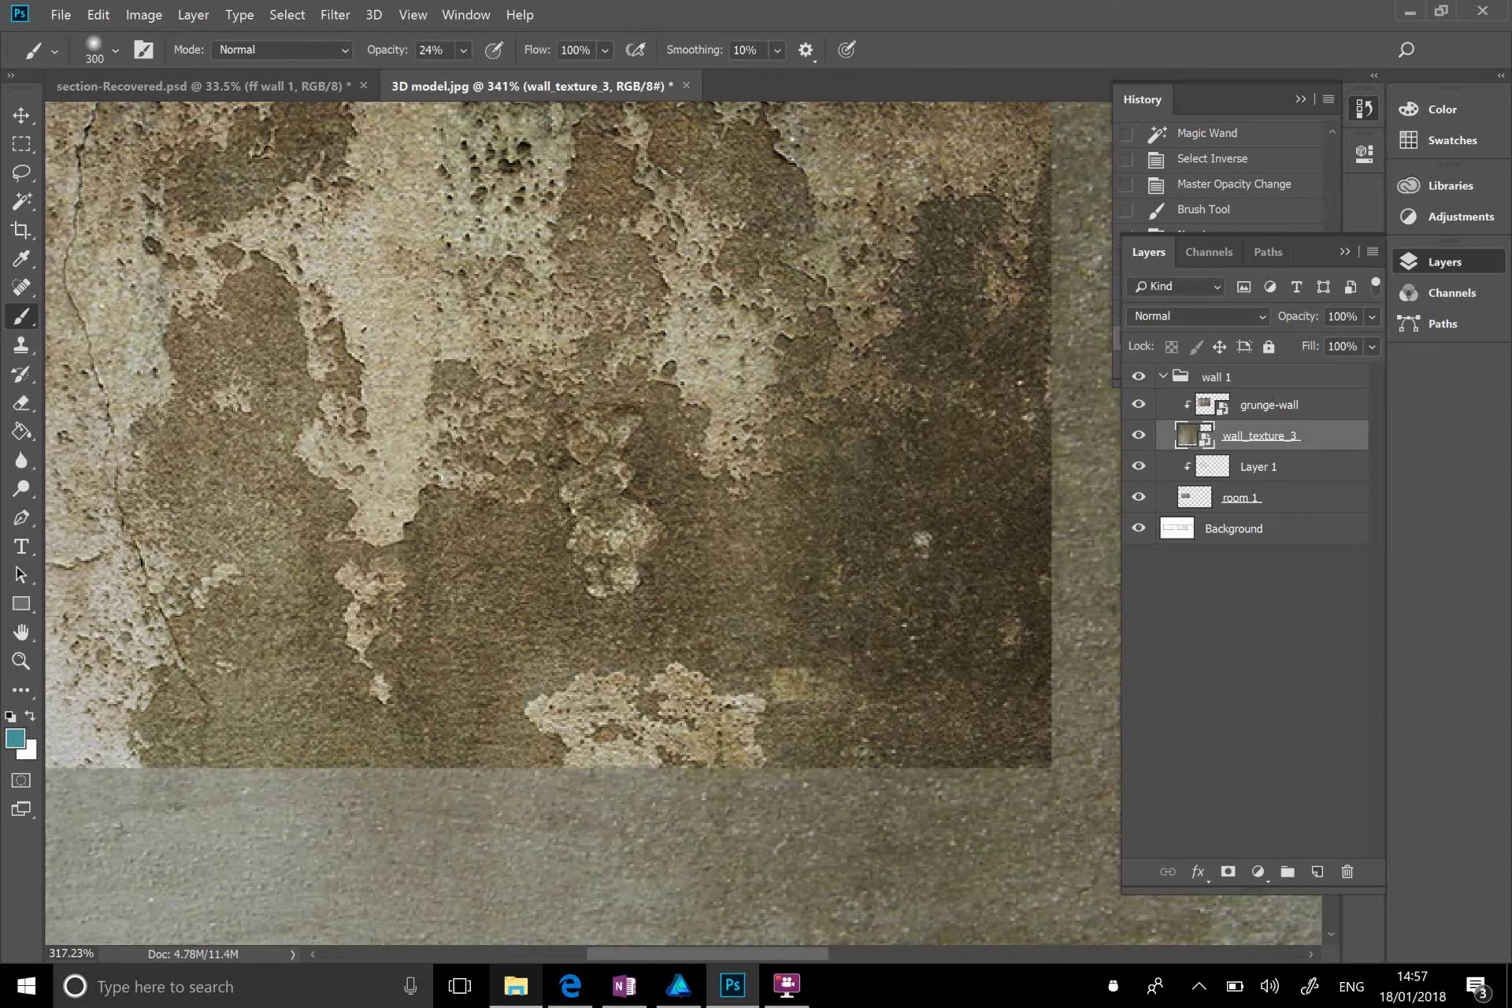
scroll(705, 389, "down", 1)
key("Delete")
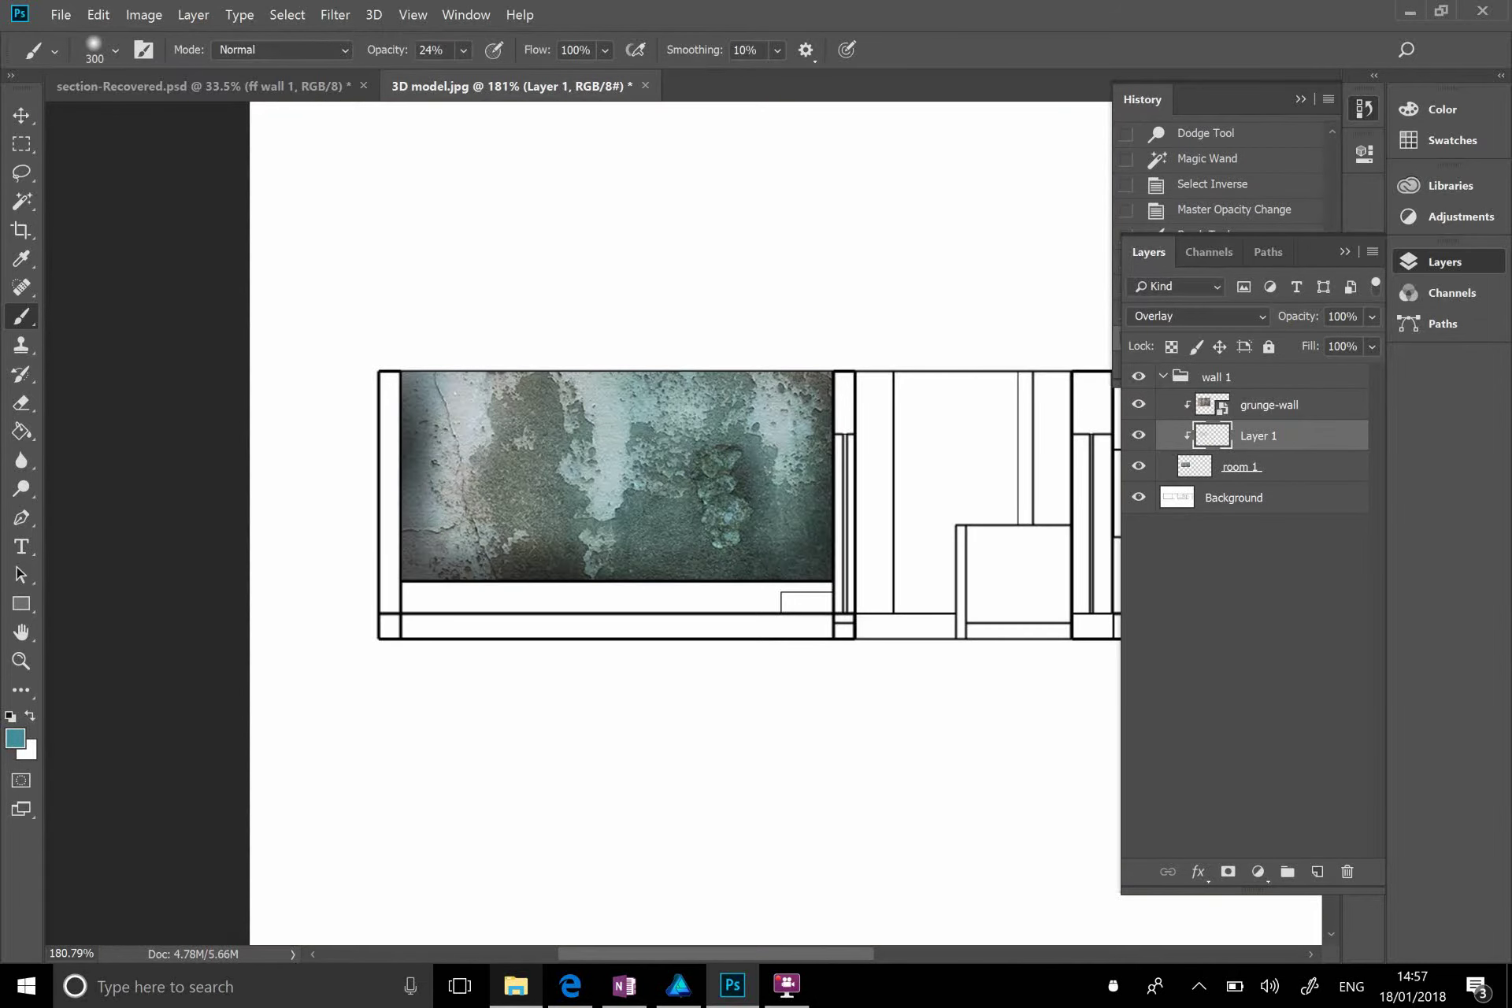
key("alt+Tab")
left_click_drag(227, 437, 729, 325)
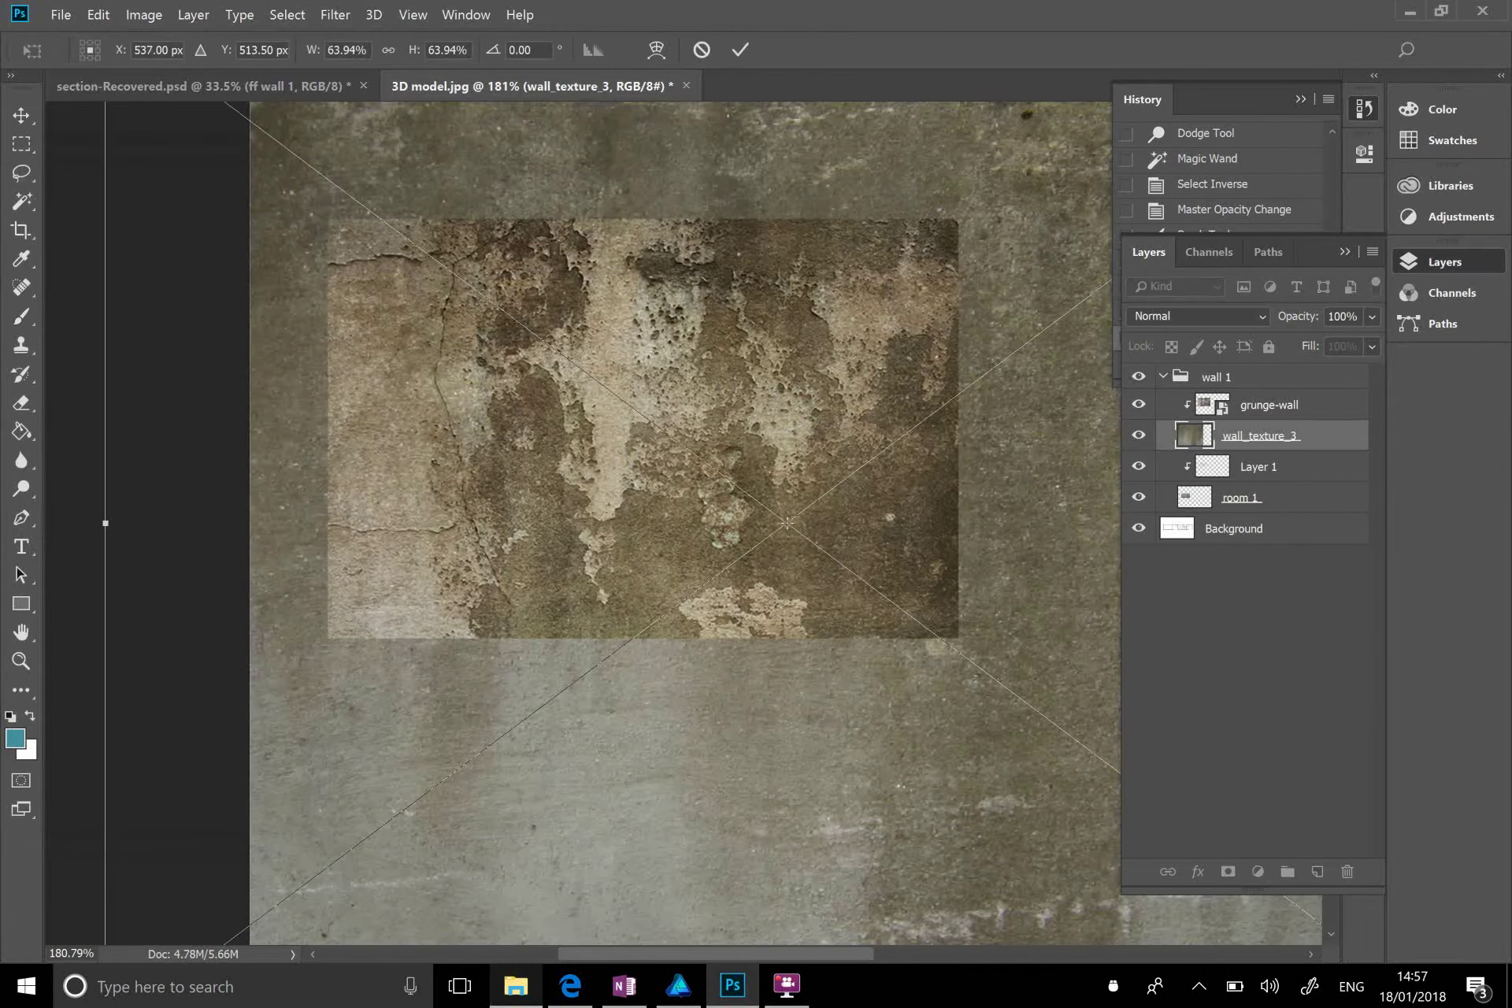
Step: Commit the placement, then Free Transform the texture to 20.63% and move it over the left wall
scroll(712, 381, "right", 2)
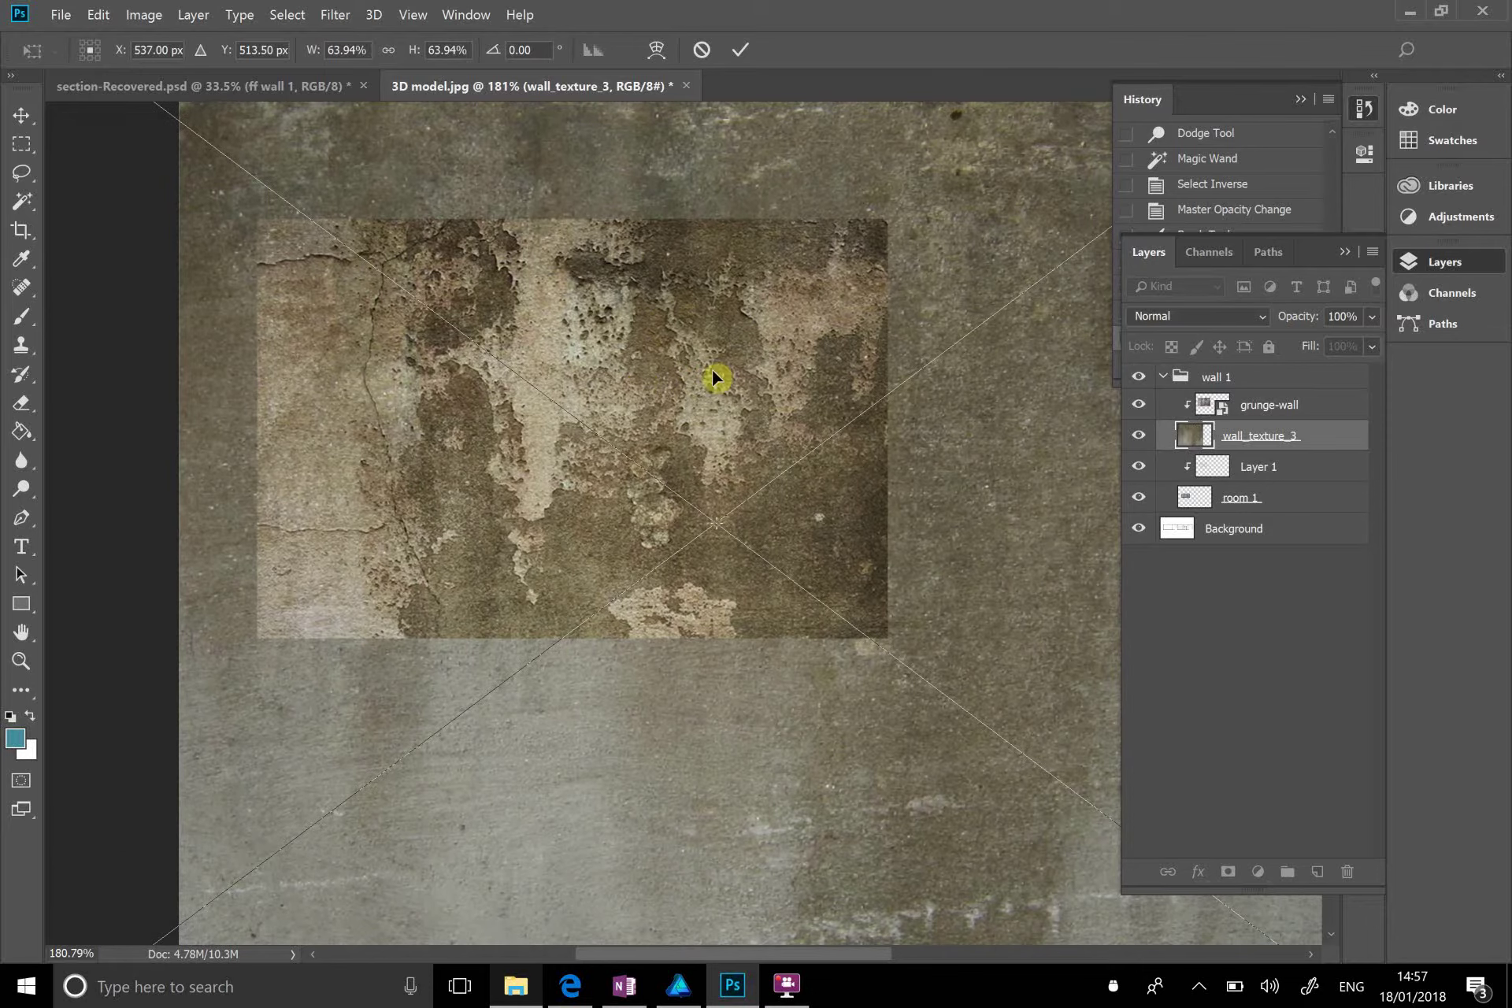
left_click(741, 51)
scroll(763, 449, "right", 2)
scroll(763, 449, "down", 1)
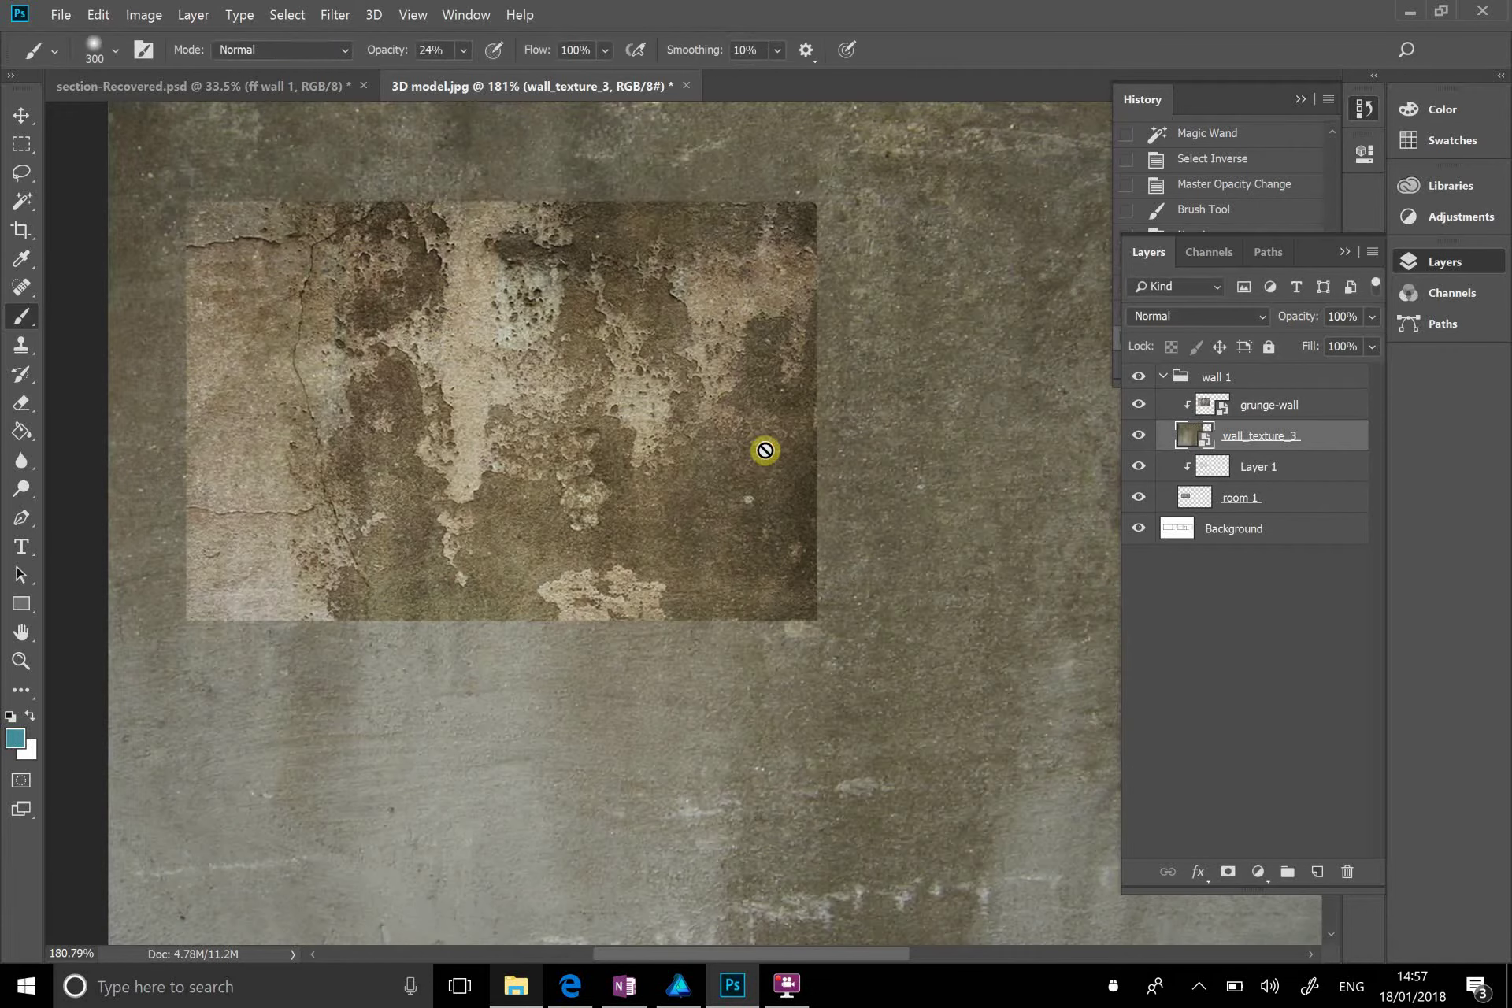
scroll(765, 450, "down", 5)
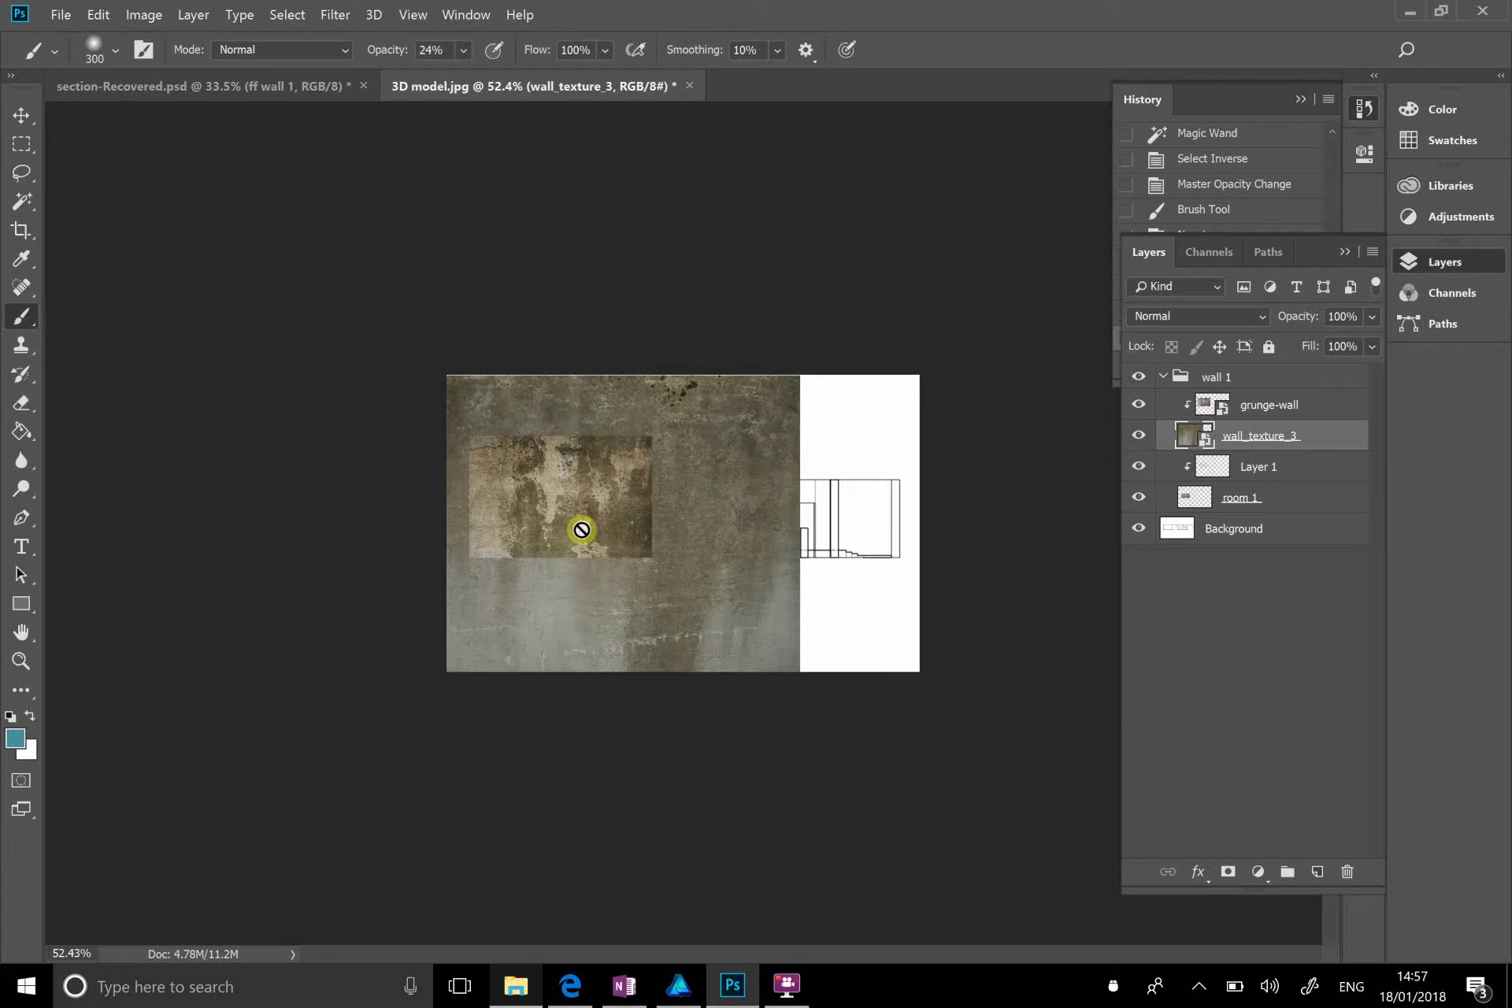
key("ctrl+t")
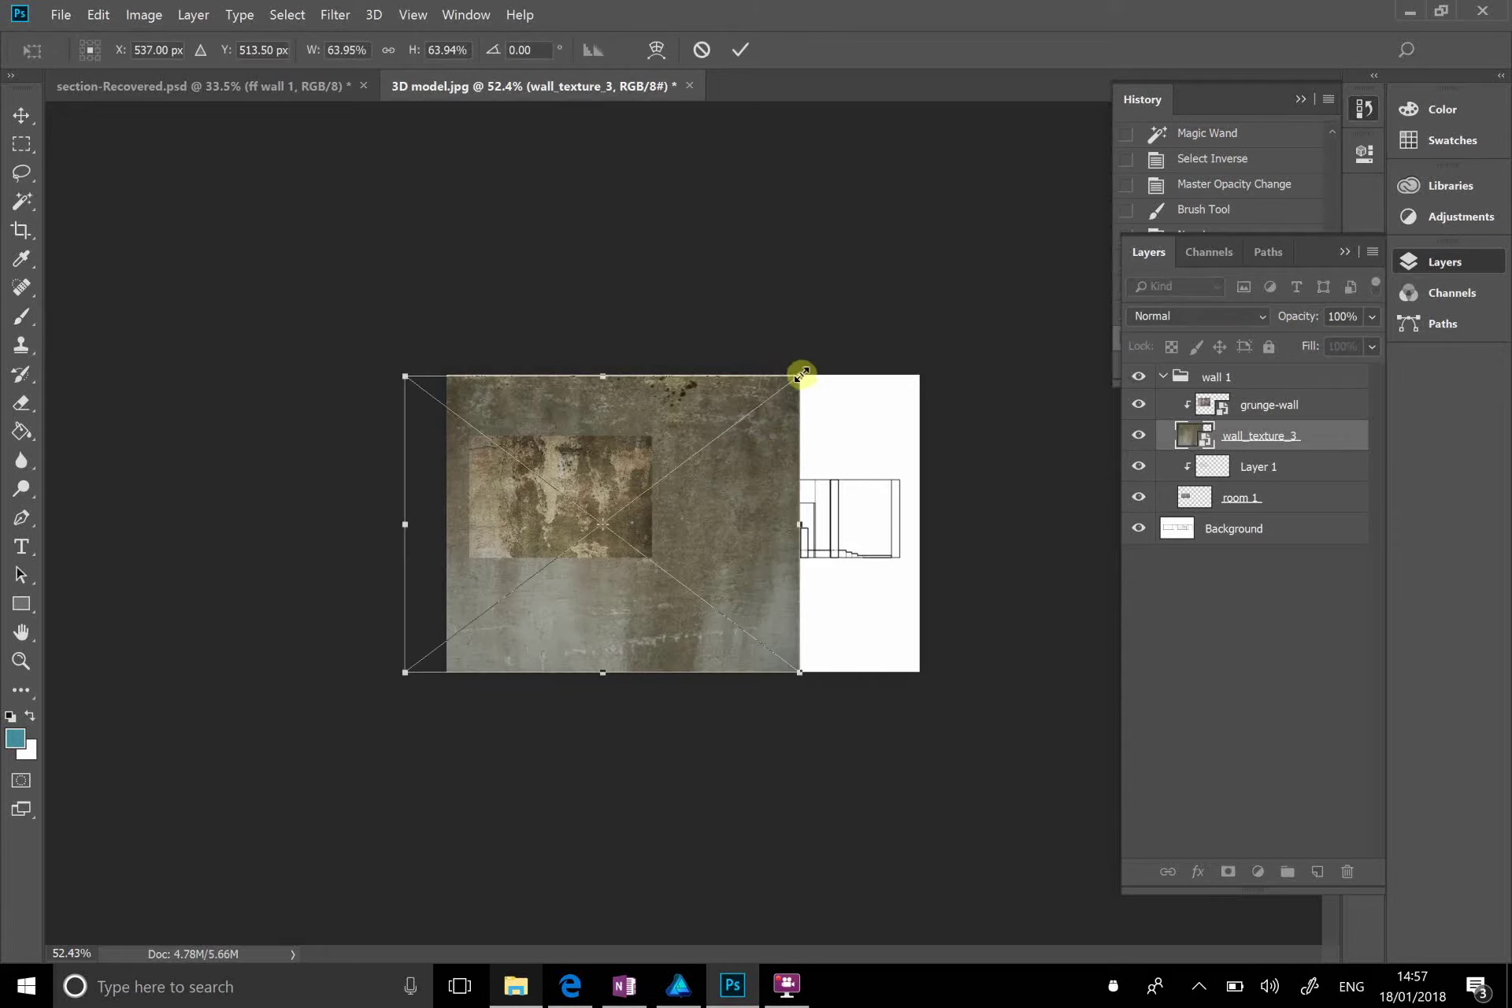
left_click_drag(802, 375, 506, 540)
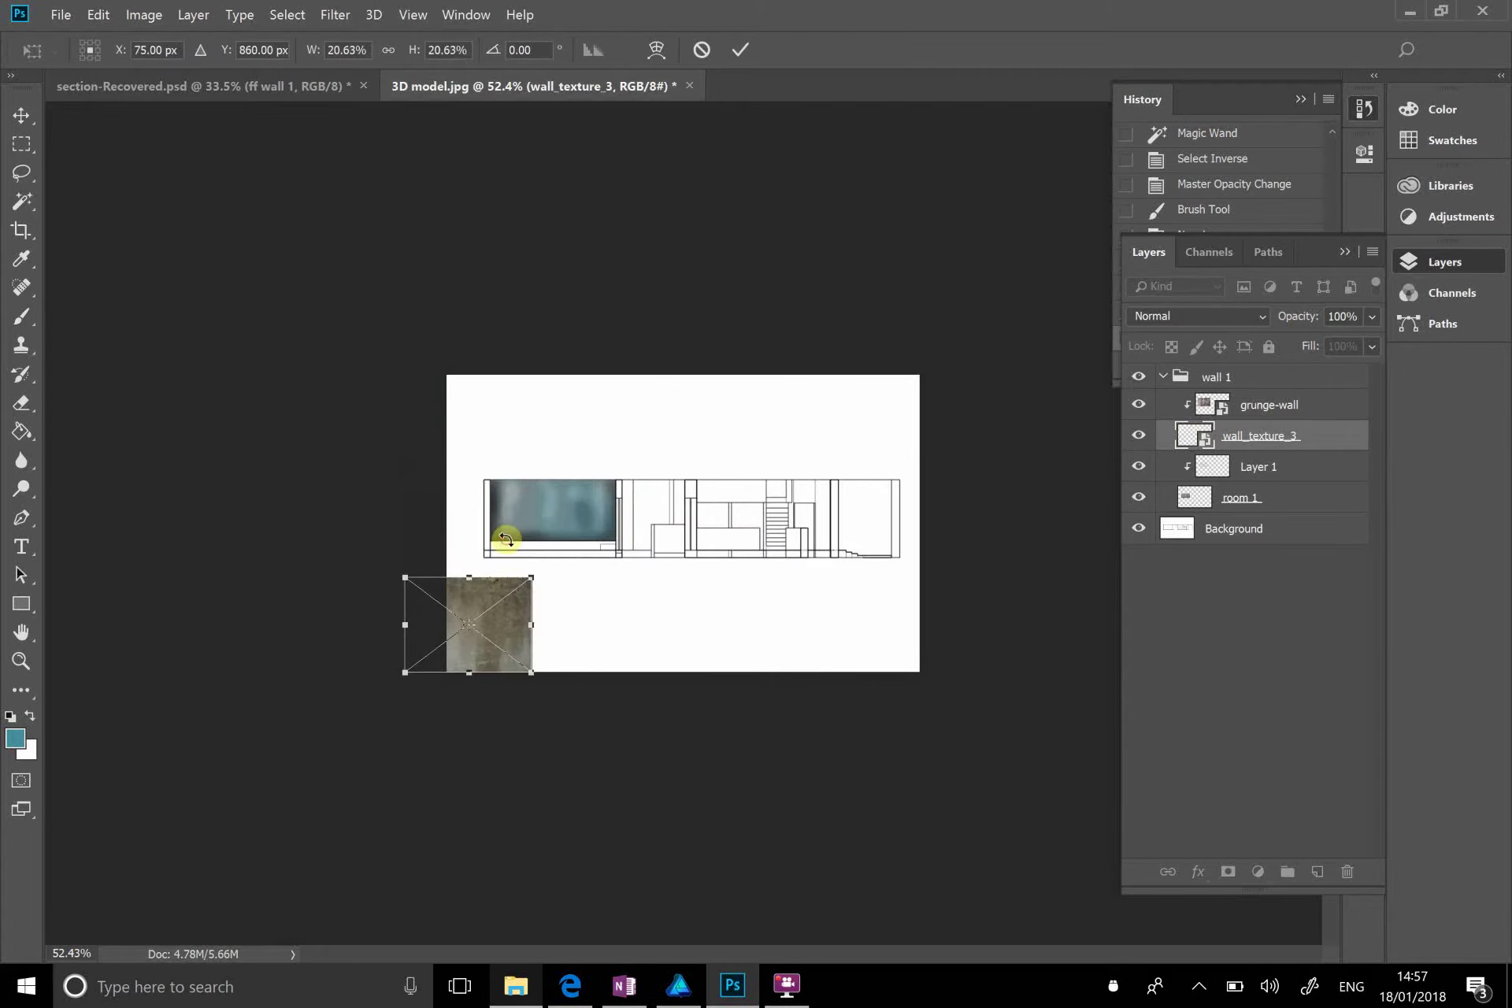
left_click_drag(499, 611, 599, 496)
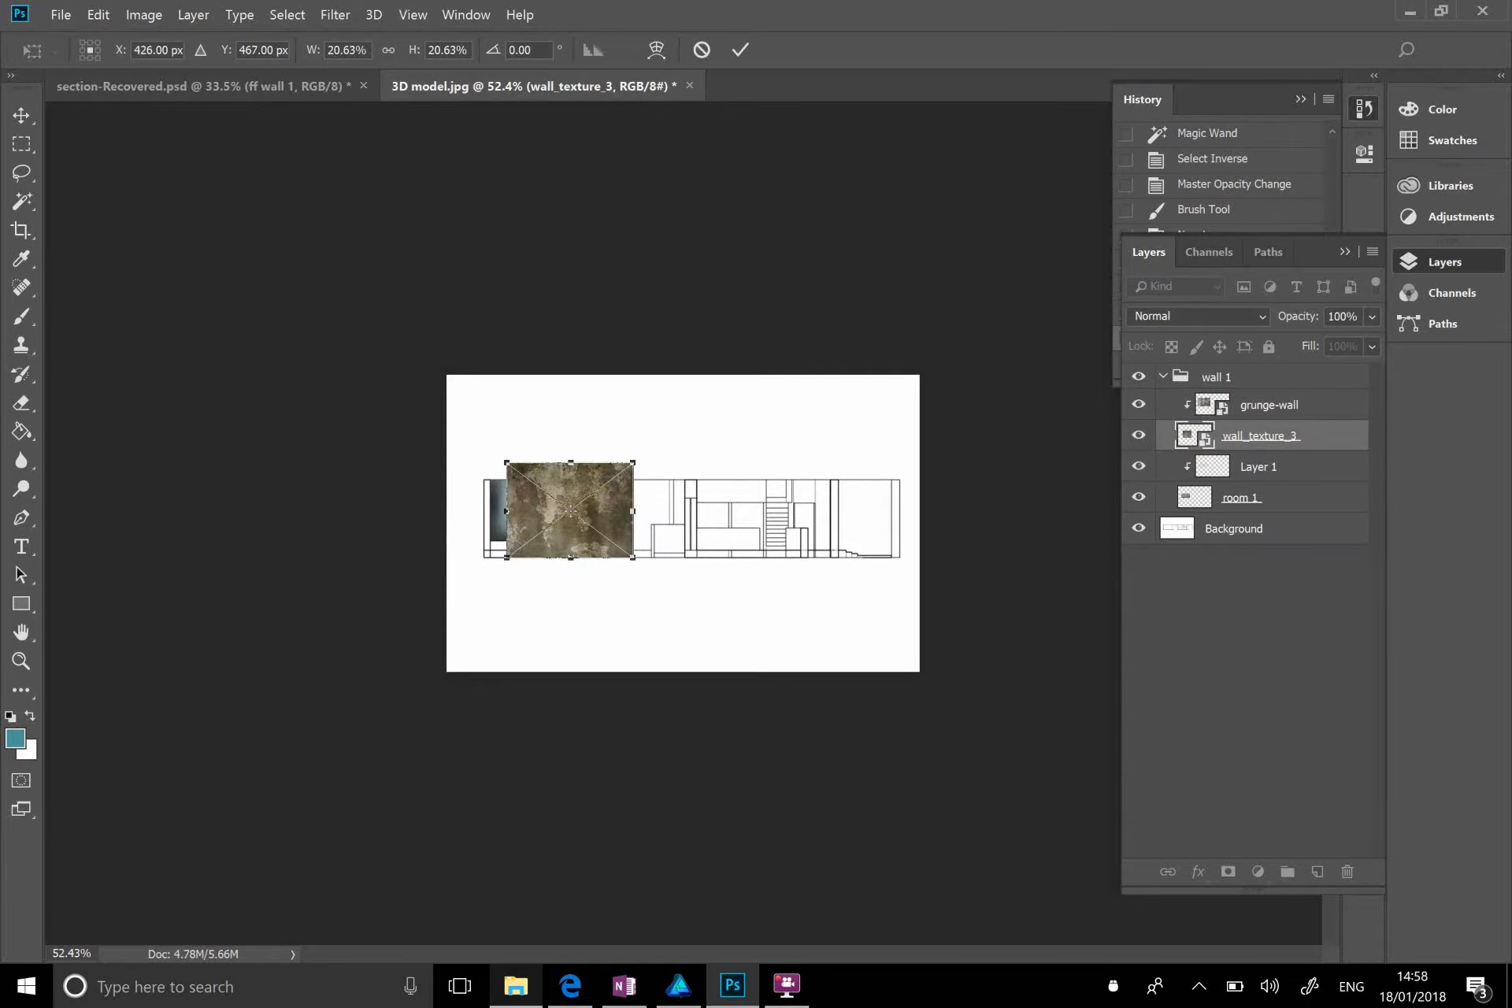
key("Return")
key("b")
scroll(603, 524, "up", 5)
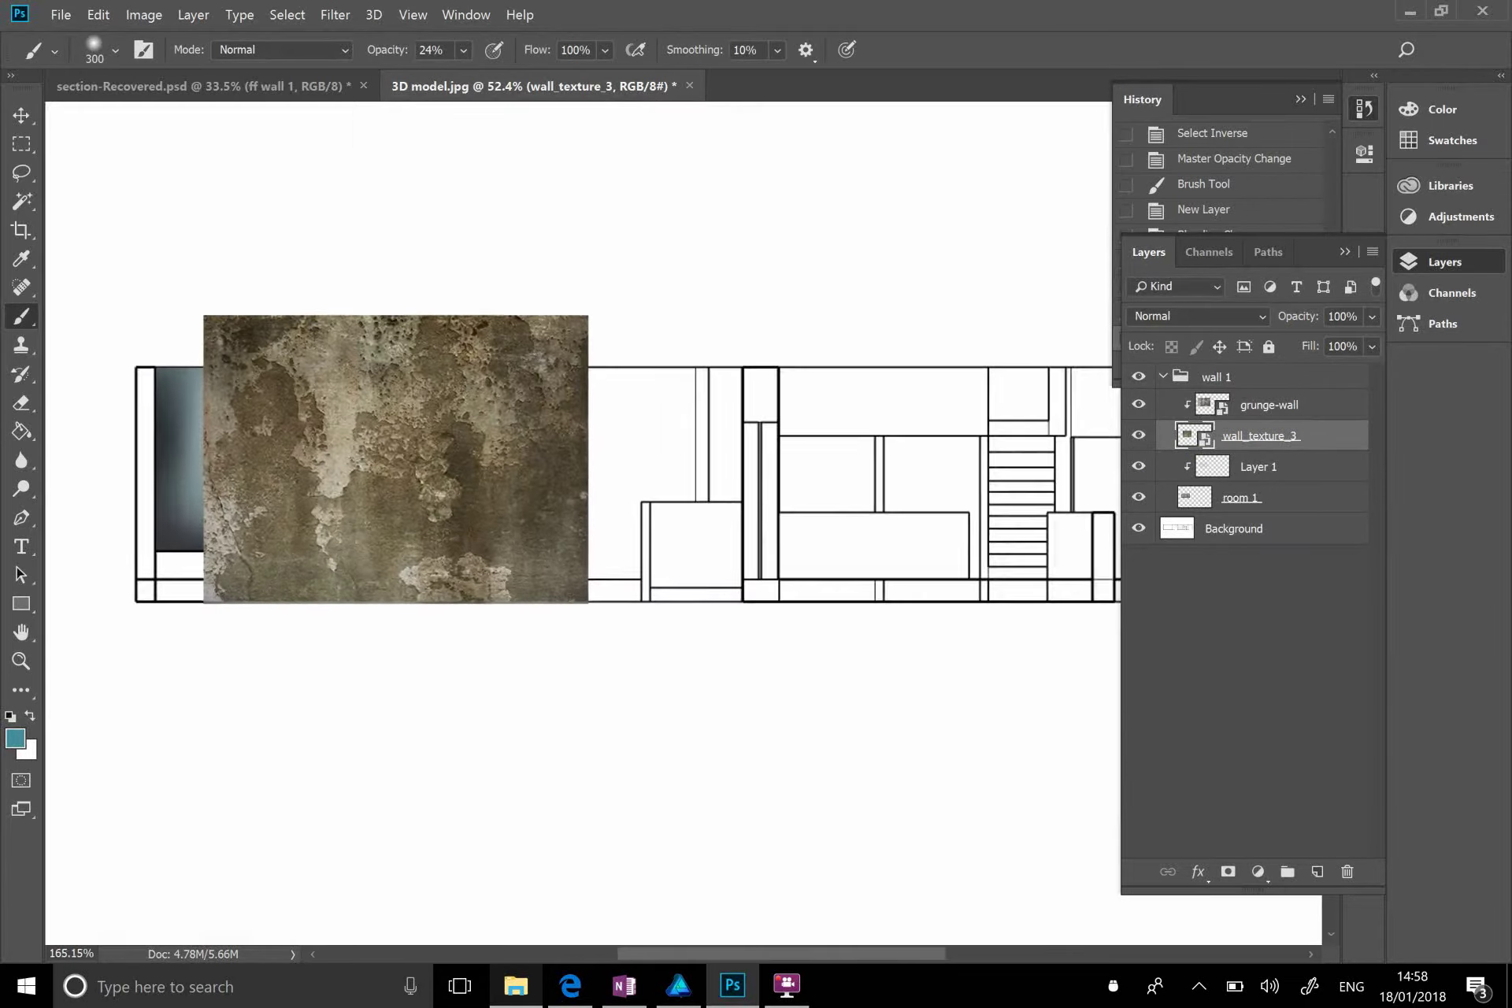
Step: With the Move tool, make several stray drags of the grunge-wall layer while selecting wall_texture_3
scroll(603, 524, "up", 1)
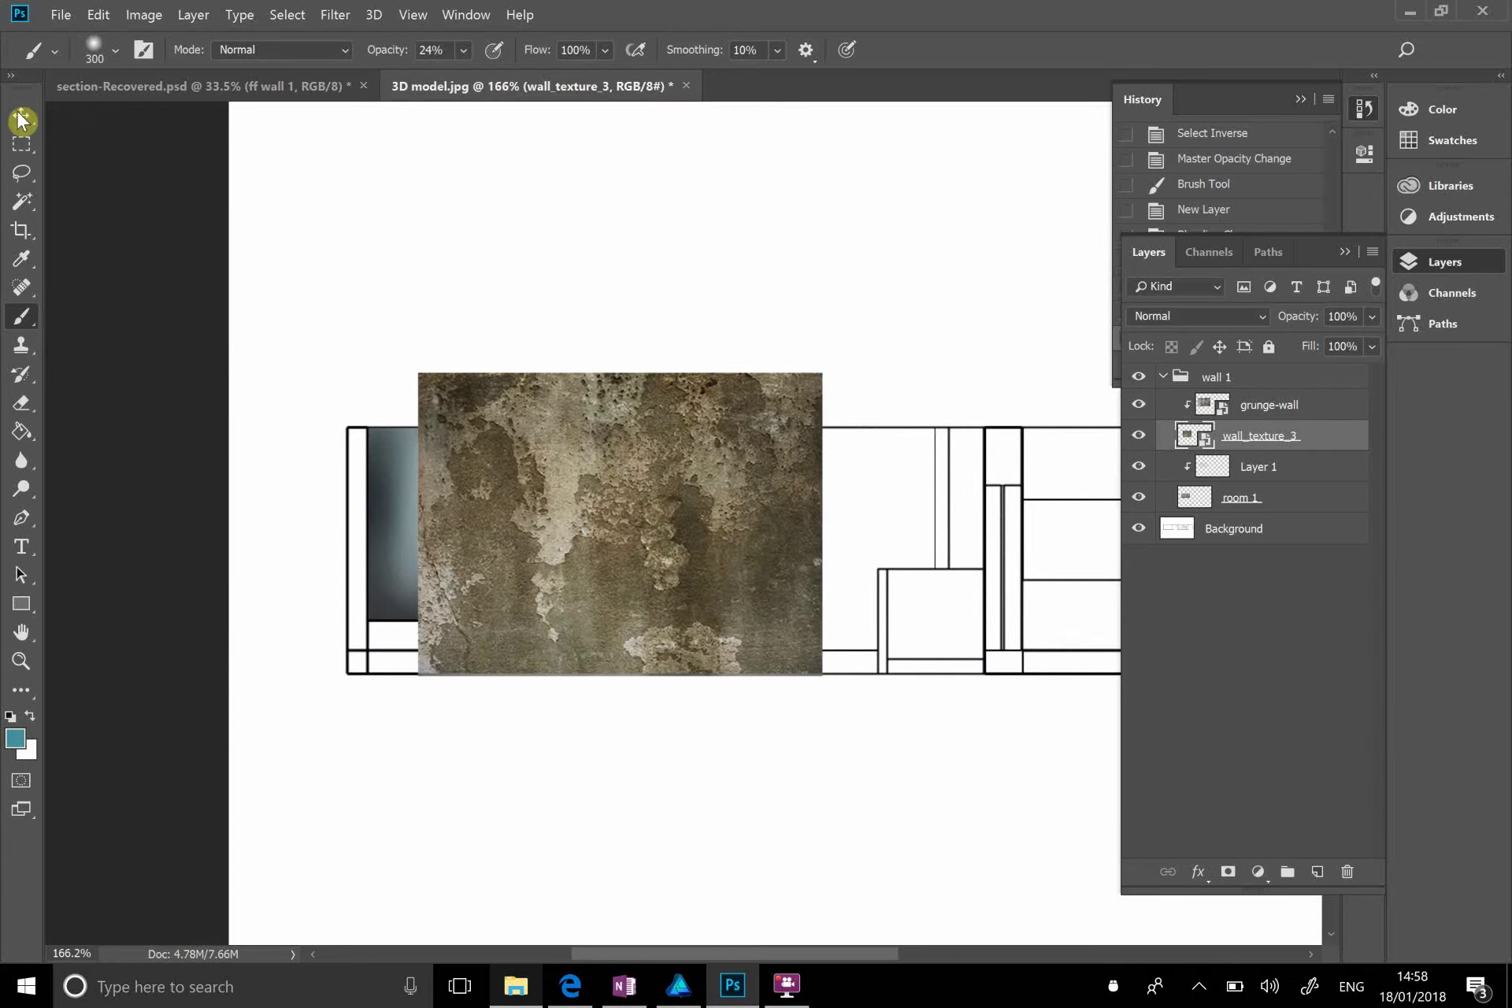
key("v")
left_click_drag(625, 418, 530, 426)
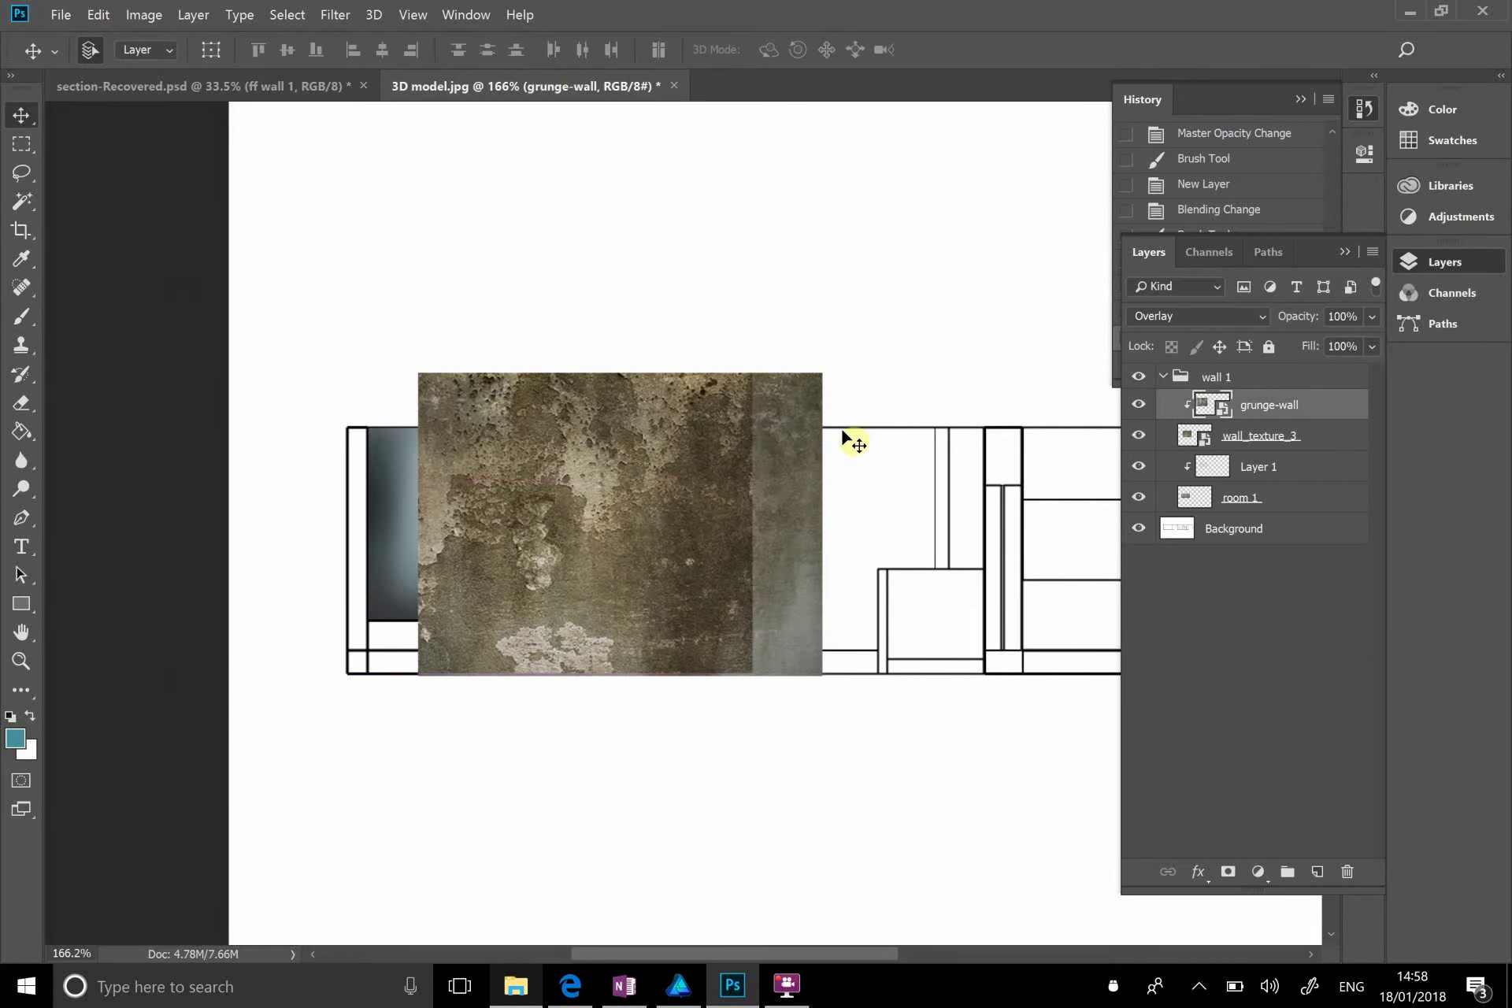
left_click_drag(885, 419, 1292, 442)
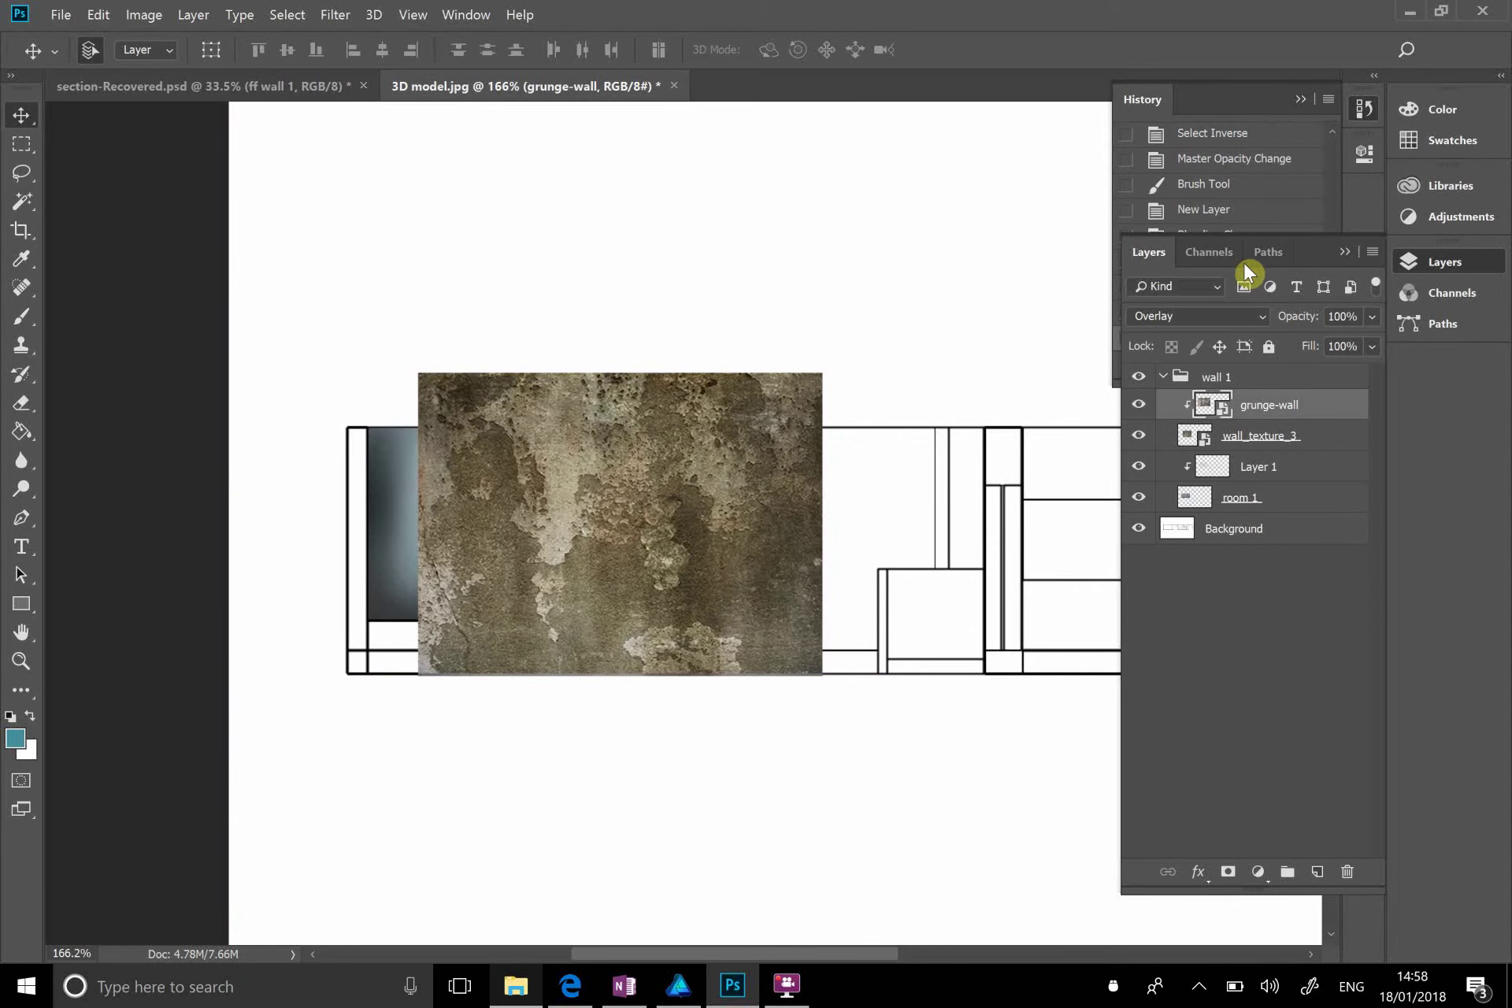
left_click(1321, 438)
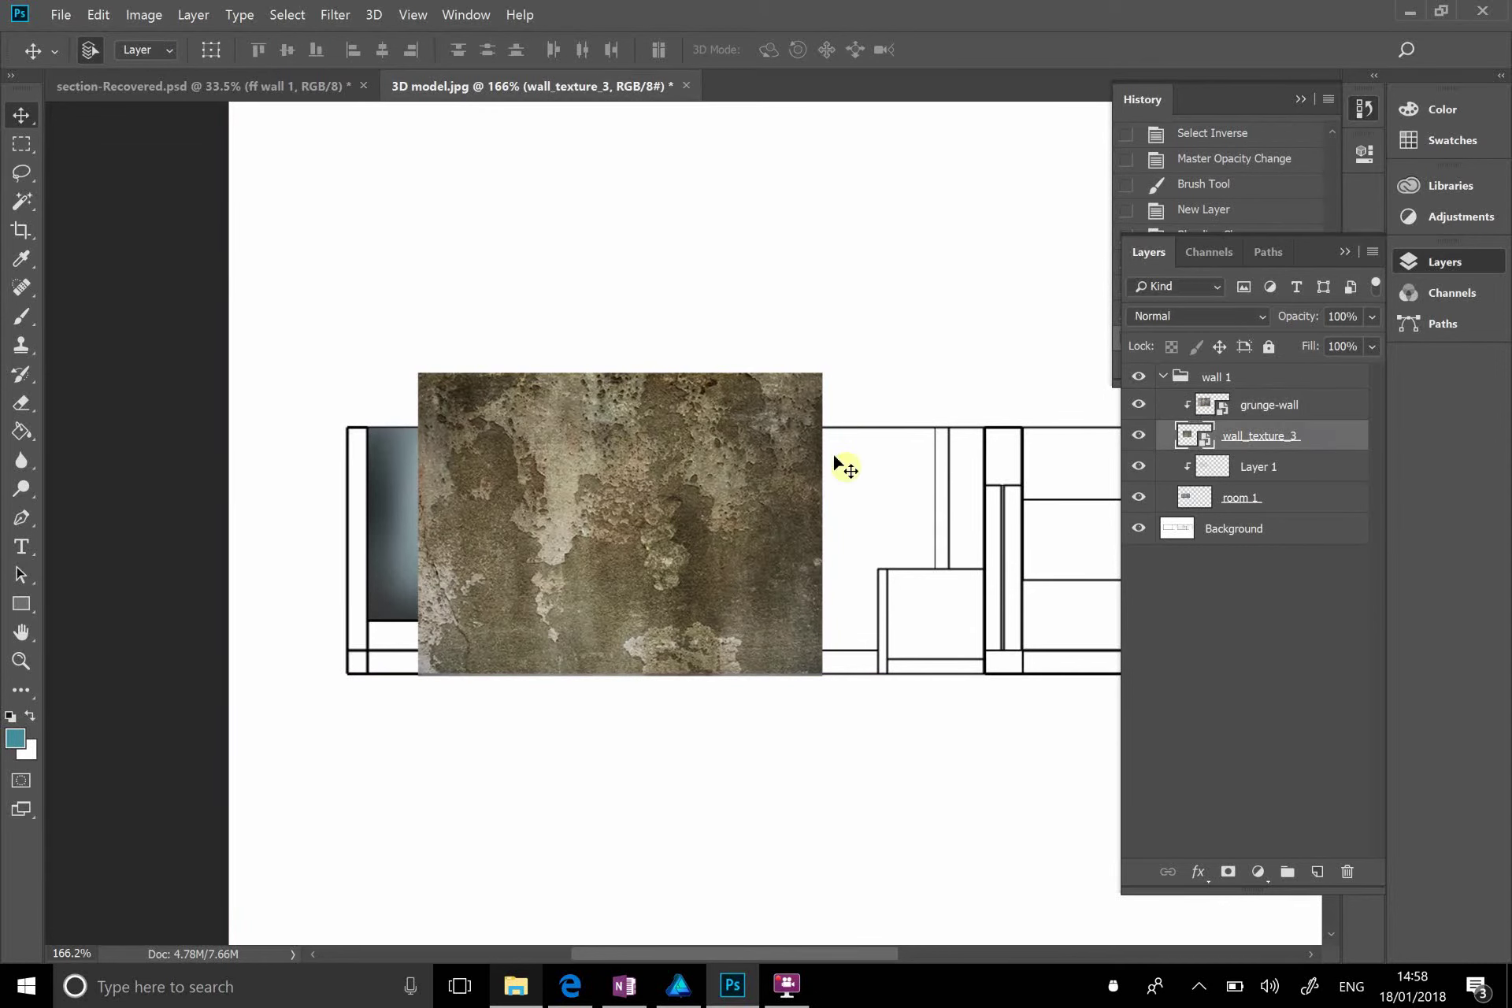
mouse_move(777, 517)
left_mouse_down()
mouse_move(760, 523)
mouse_move(816, 601)
mouse_move(800, 529)
left_mouse_up()
left_click(1301, 455)
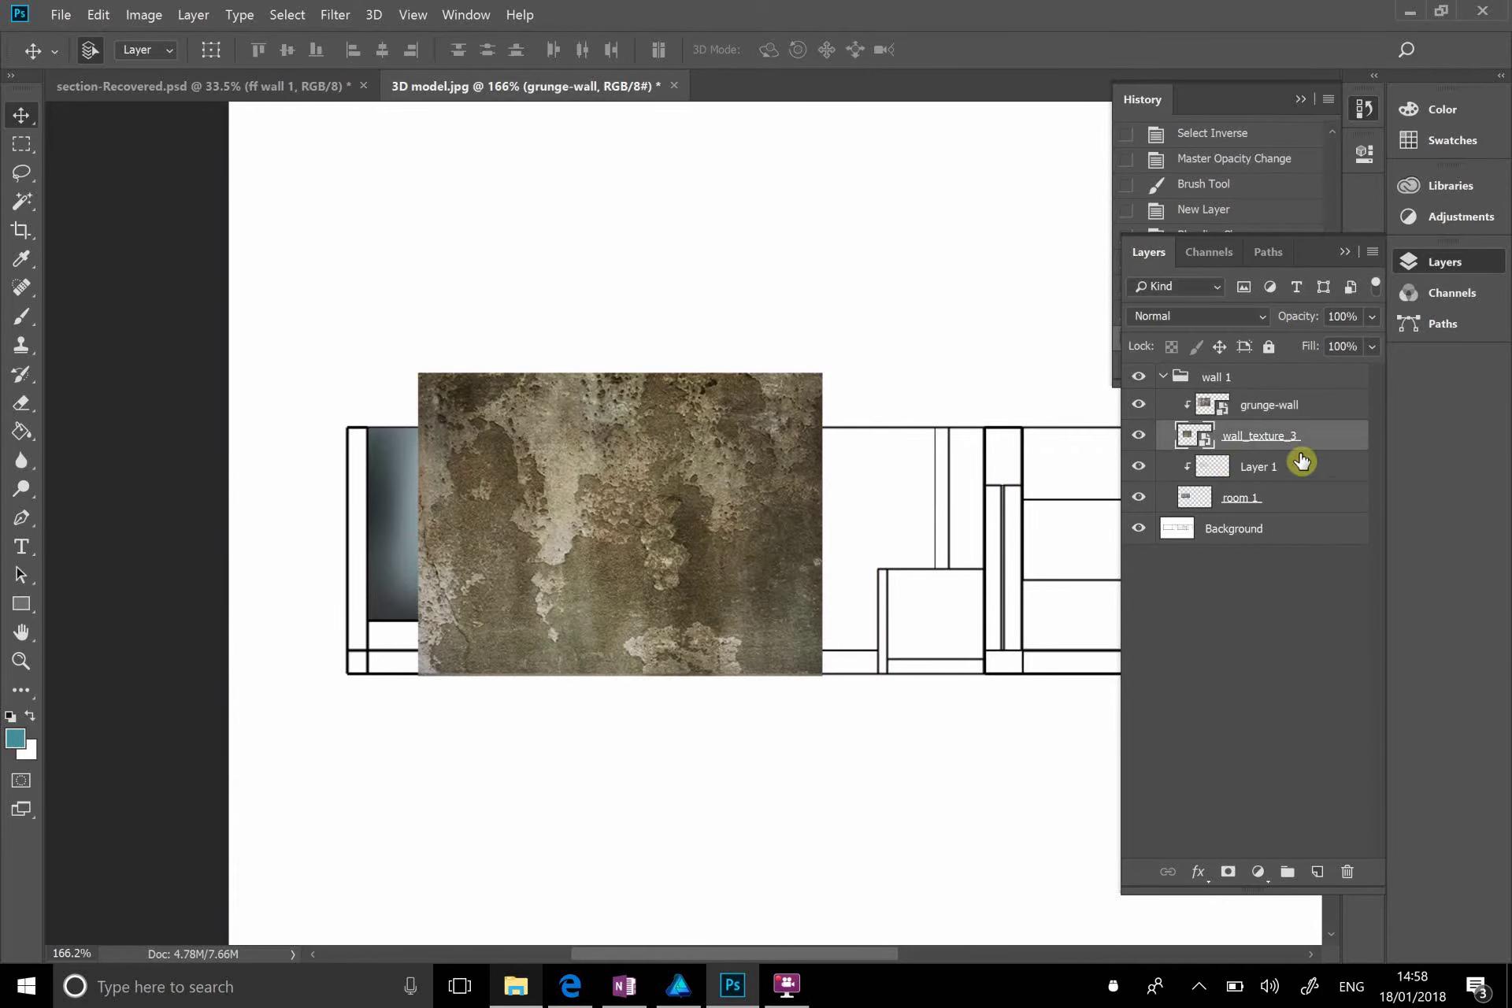
left_click_drag(858, 749, 769, 766)
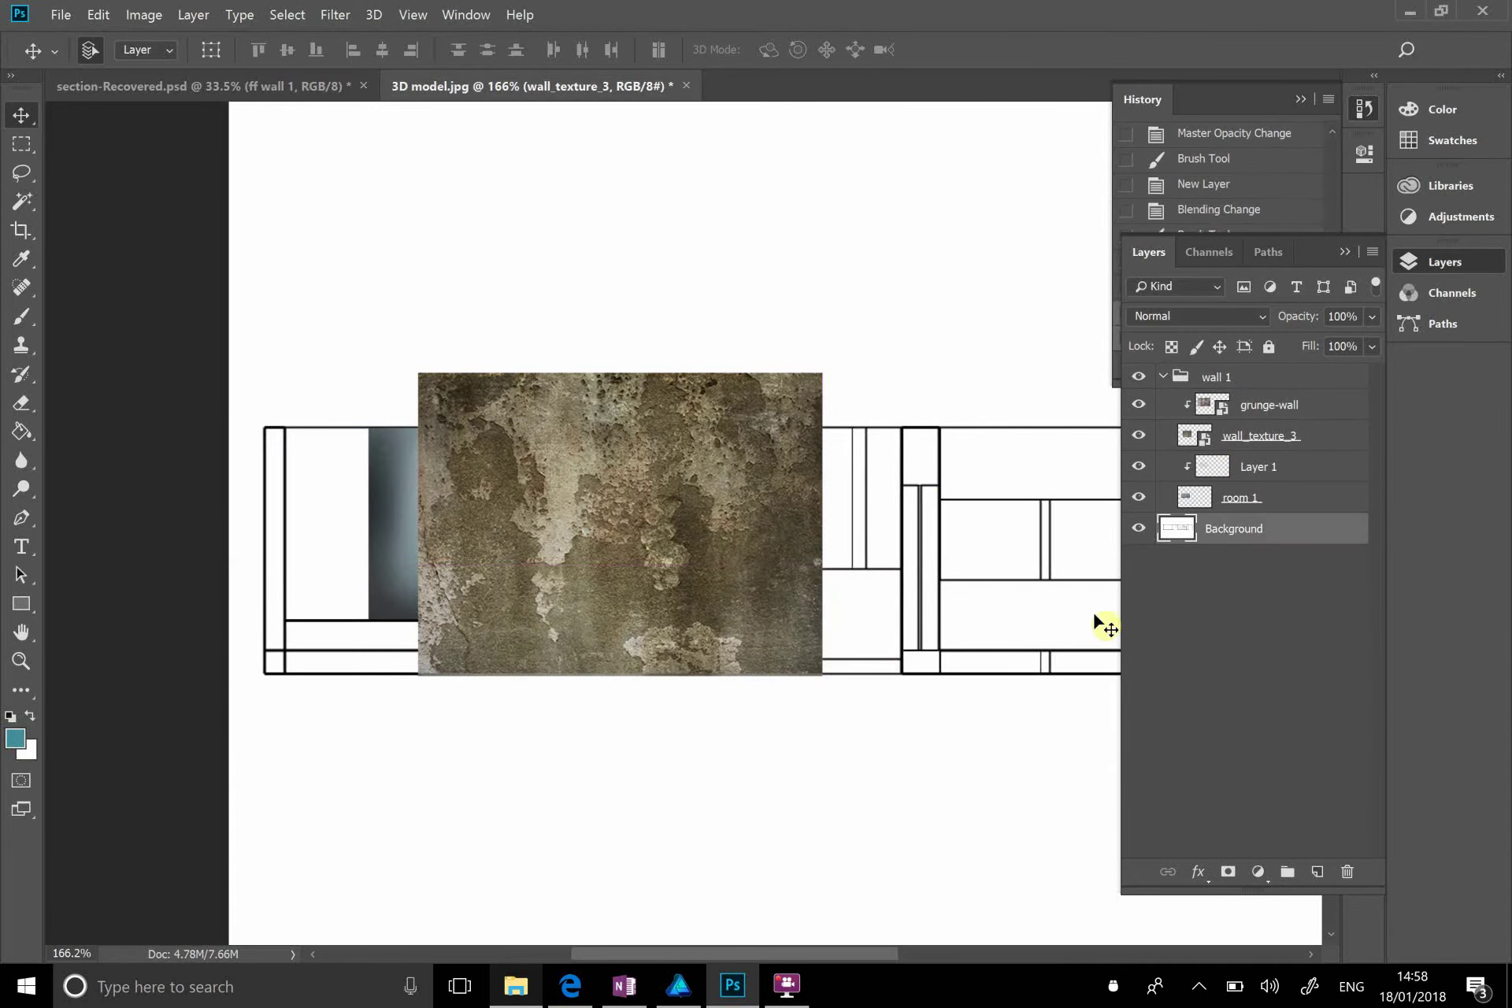
left_click(1312, 451)
Step: Undo the accidental shift of the Background line drawing and open the History panel
left_click(1076, 435)
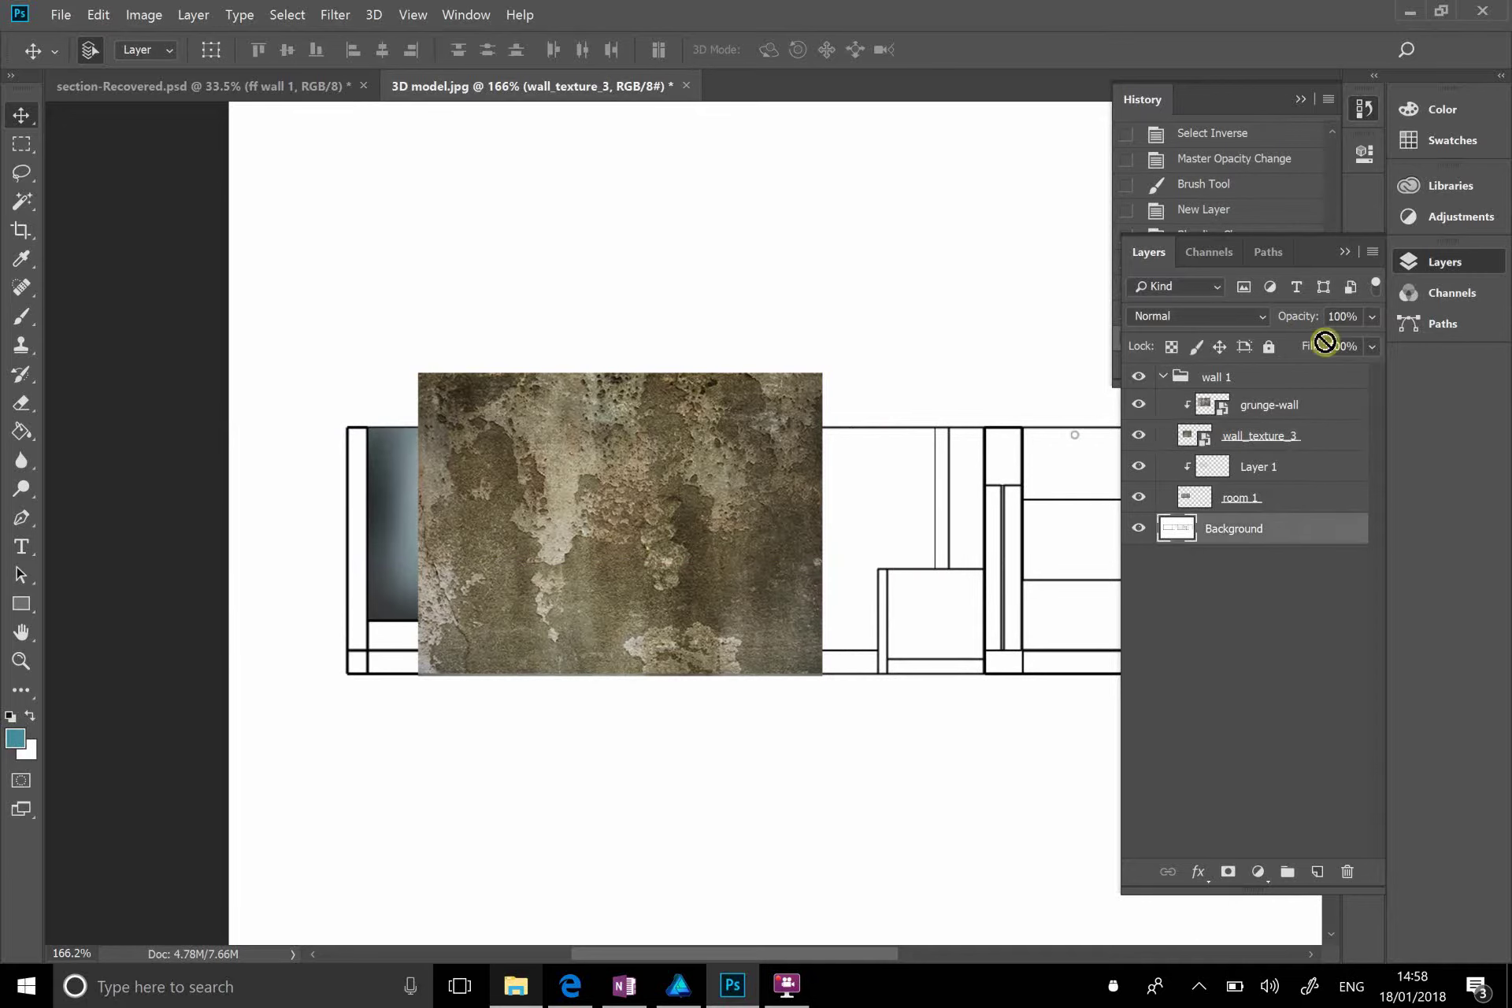
mouse_move(1317, 260)
left_mouse_down()
mouse_move(820, 463)
mouse_move(1001, 408)
left_mouse_up()
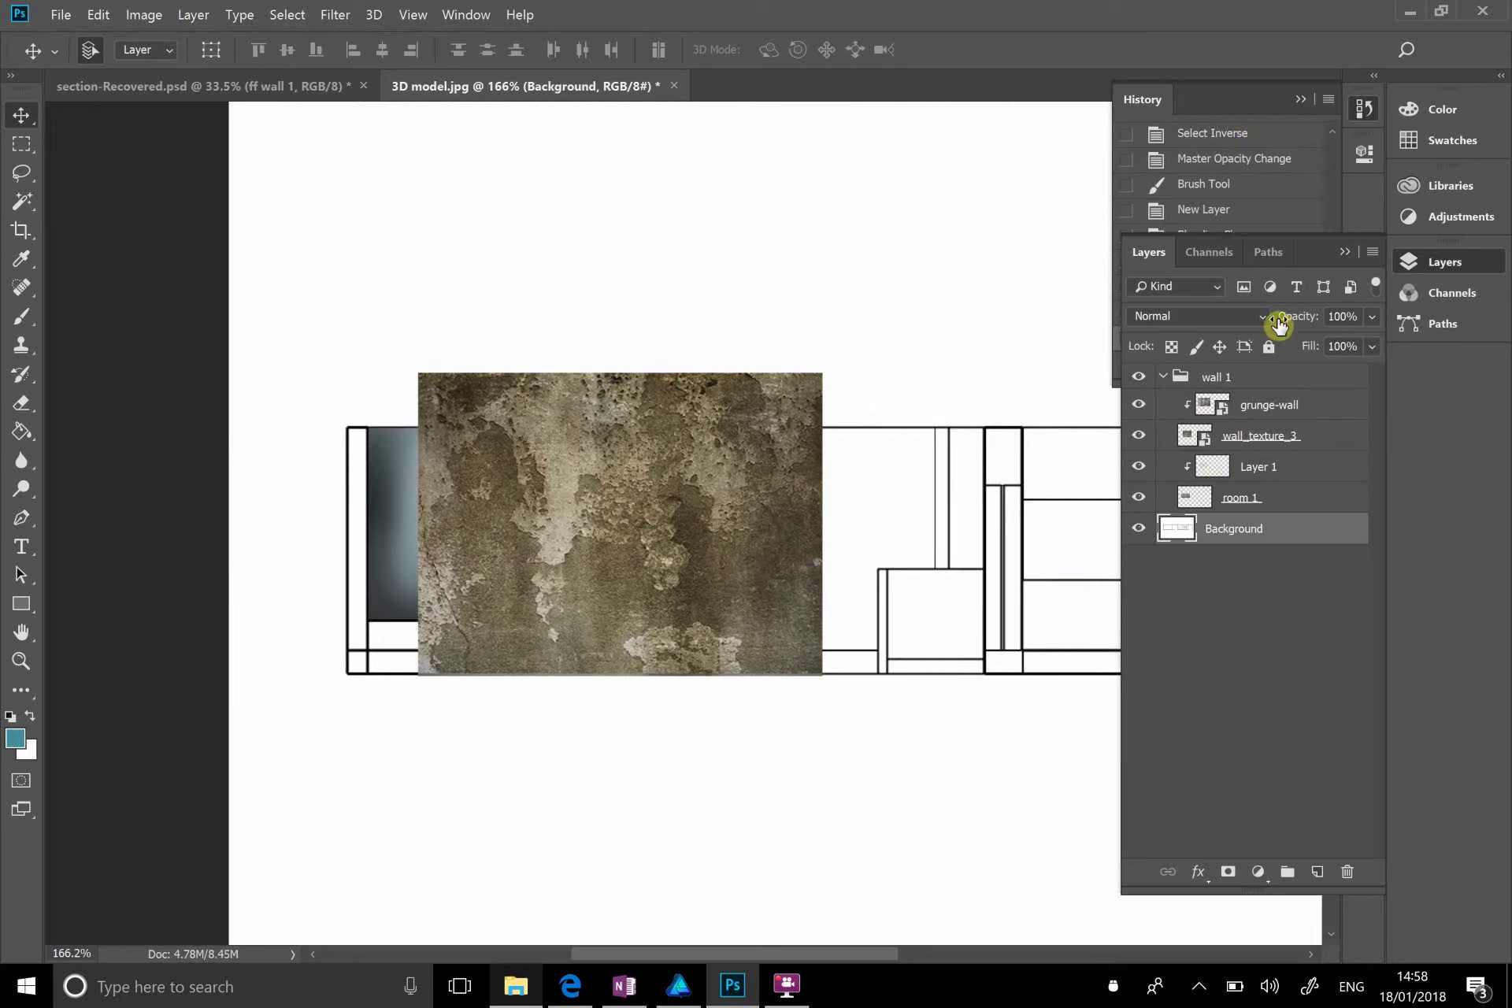
key("ctrl+z")
left_click(1213, 211)
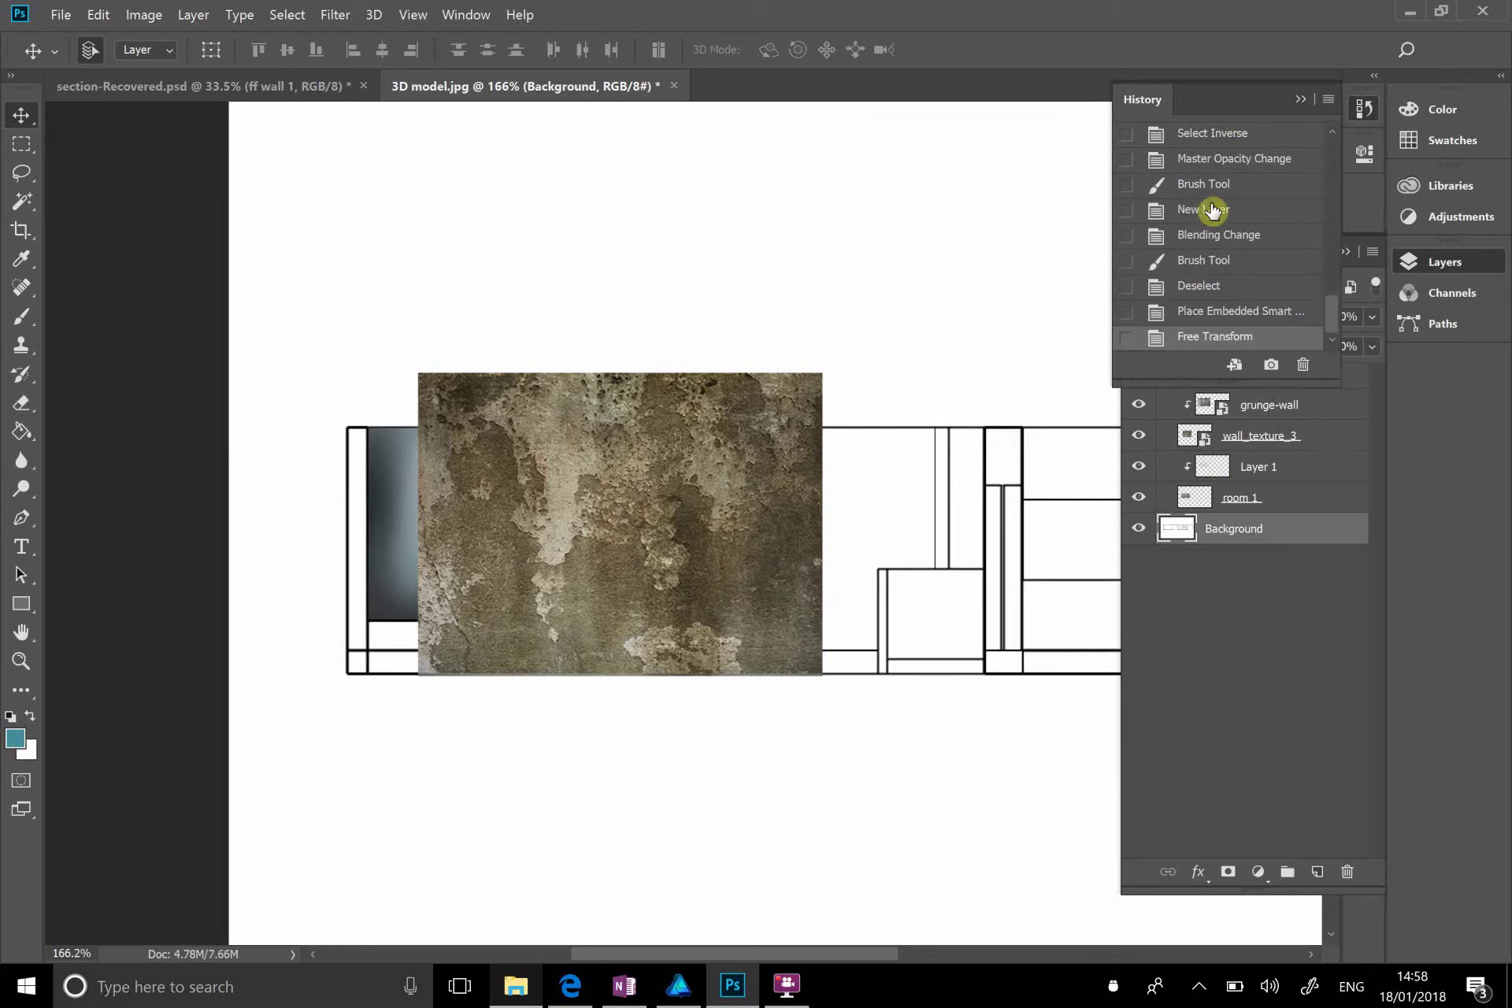
Step: Revert in History to the state before the texture was placed
key("ctrl+z")
left_click(1201, 286)
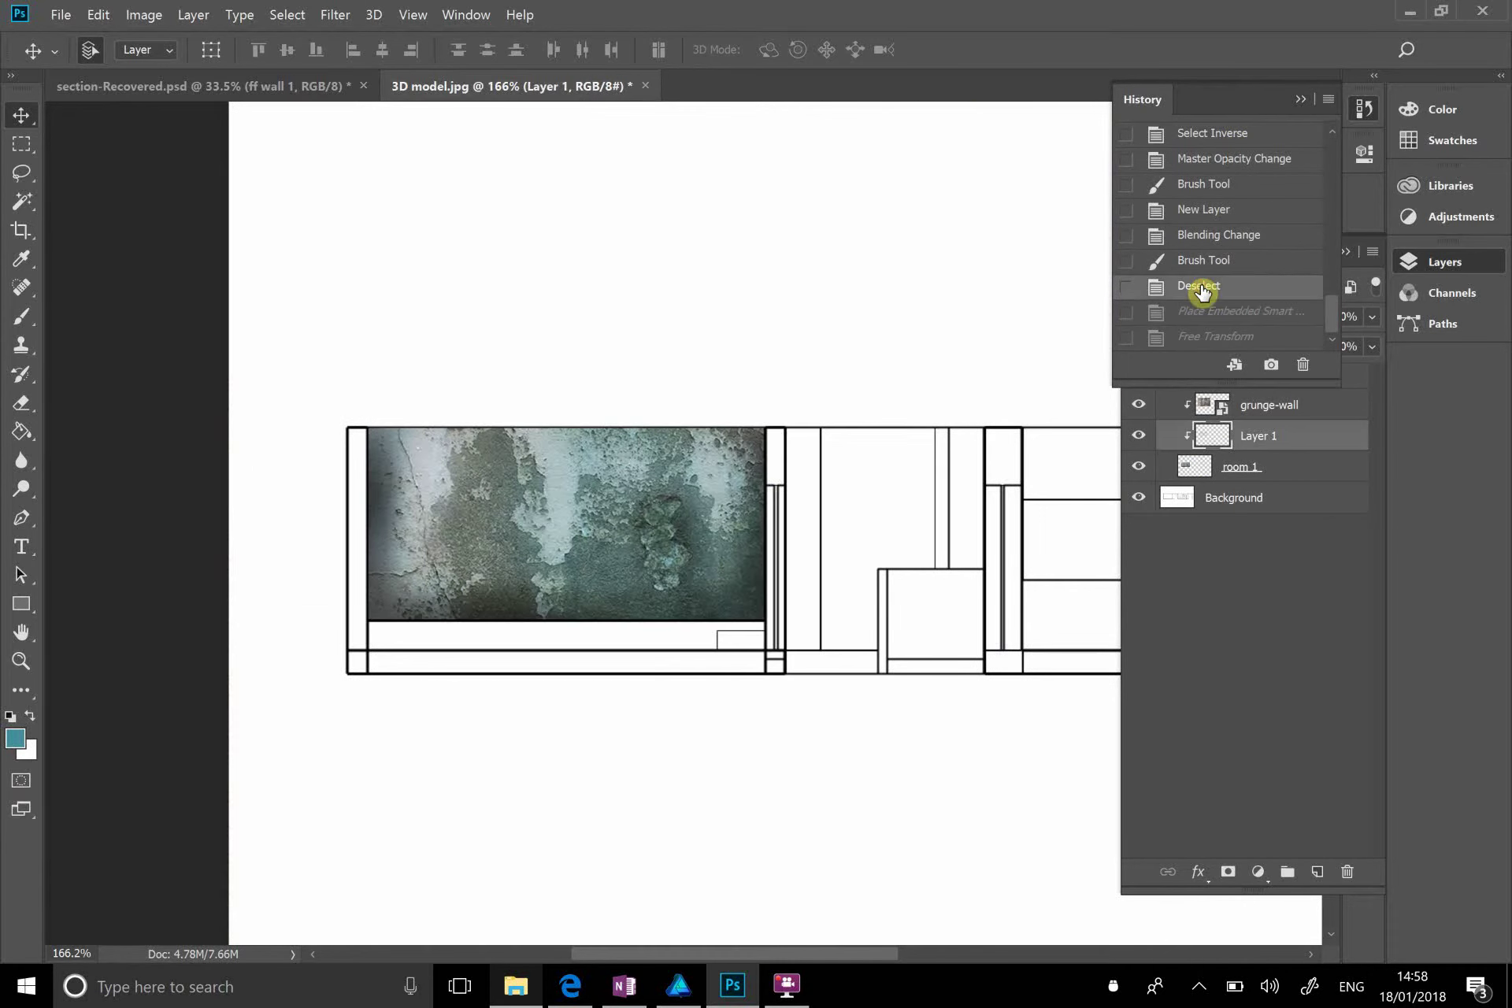
left_click(1303, 633)
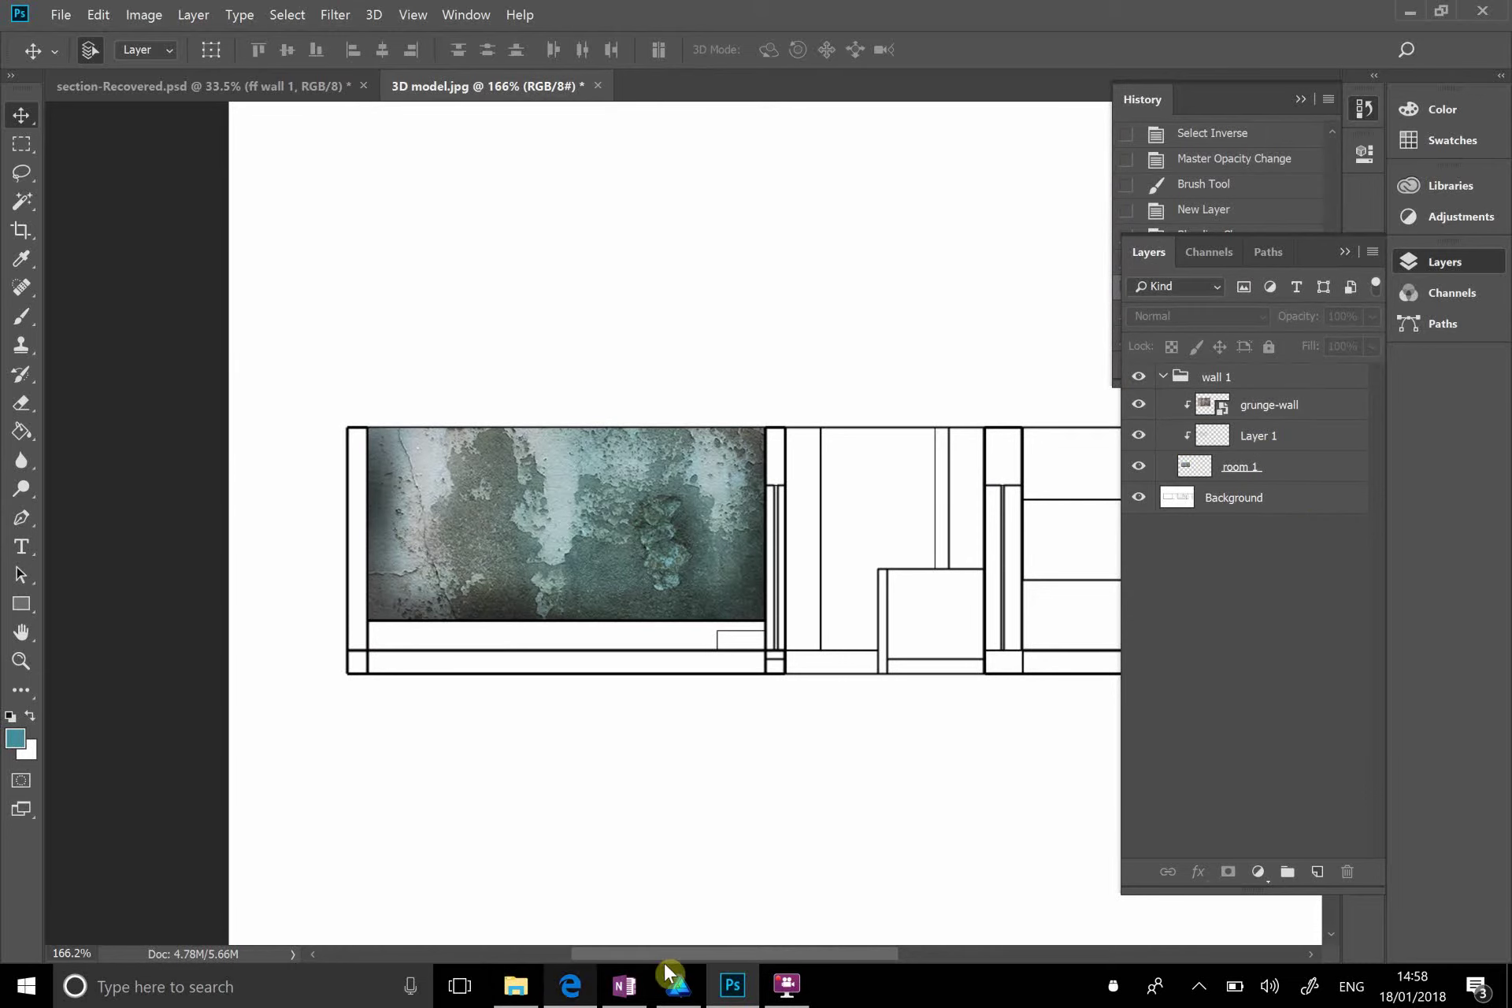
Step: Drag wall_texture_3.jpg from the texture folder onto the canvas as a fresh layer
left_click(572, 991)
left_click(571, 991)
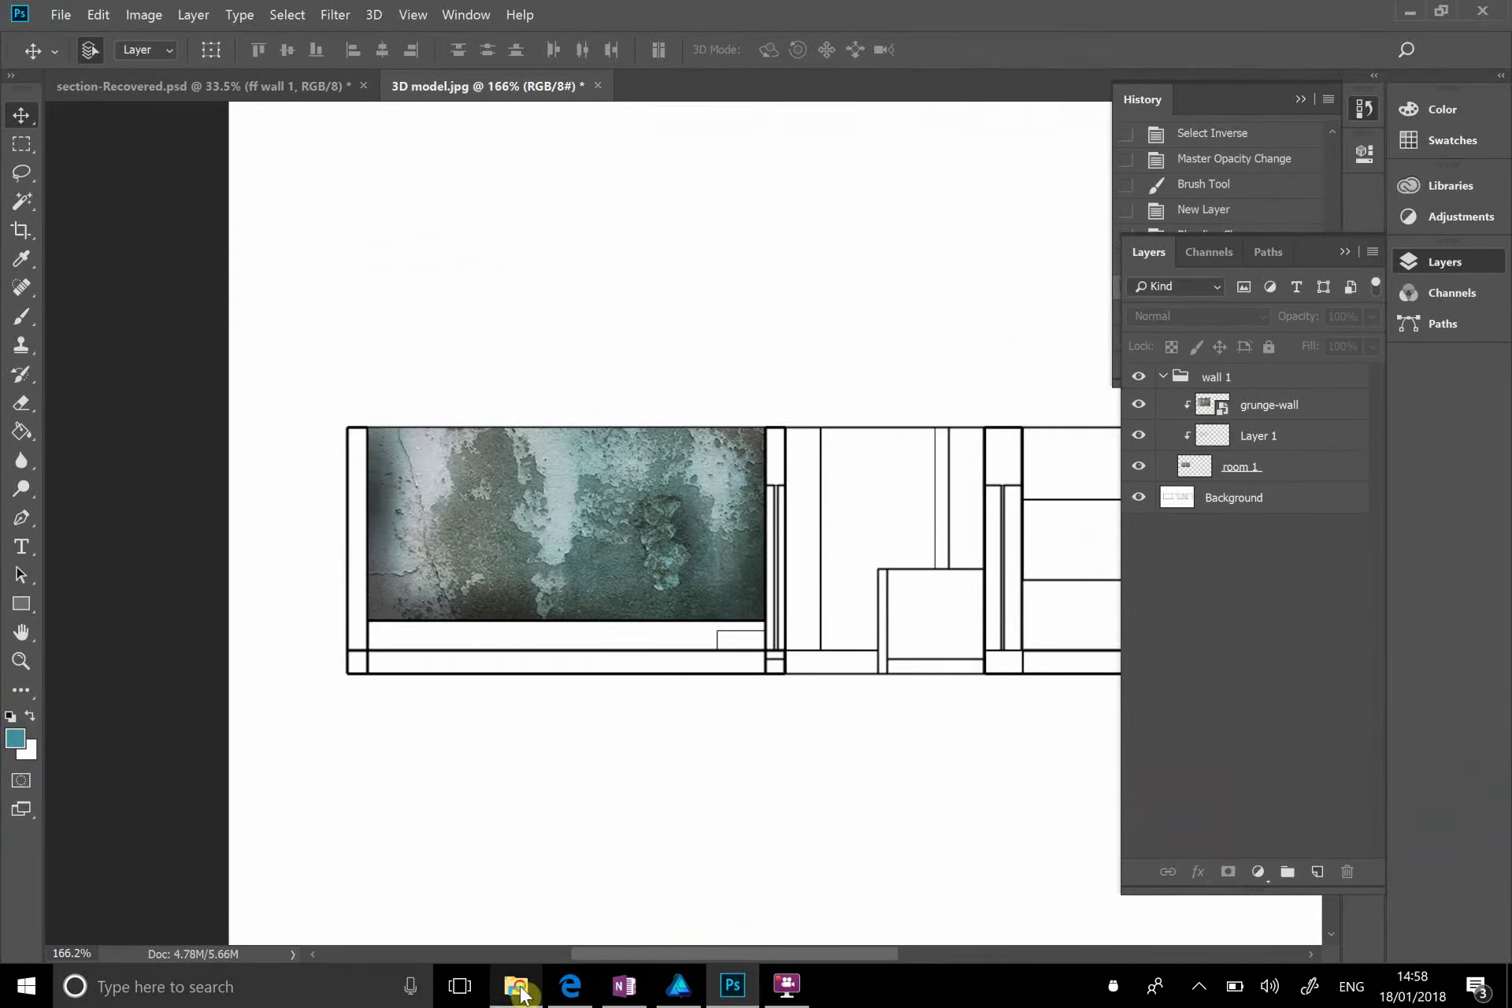
left_click(516, 986)
left_click_drag(227, 445, 635, 313)
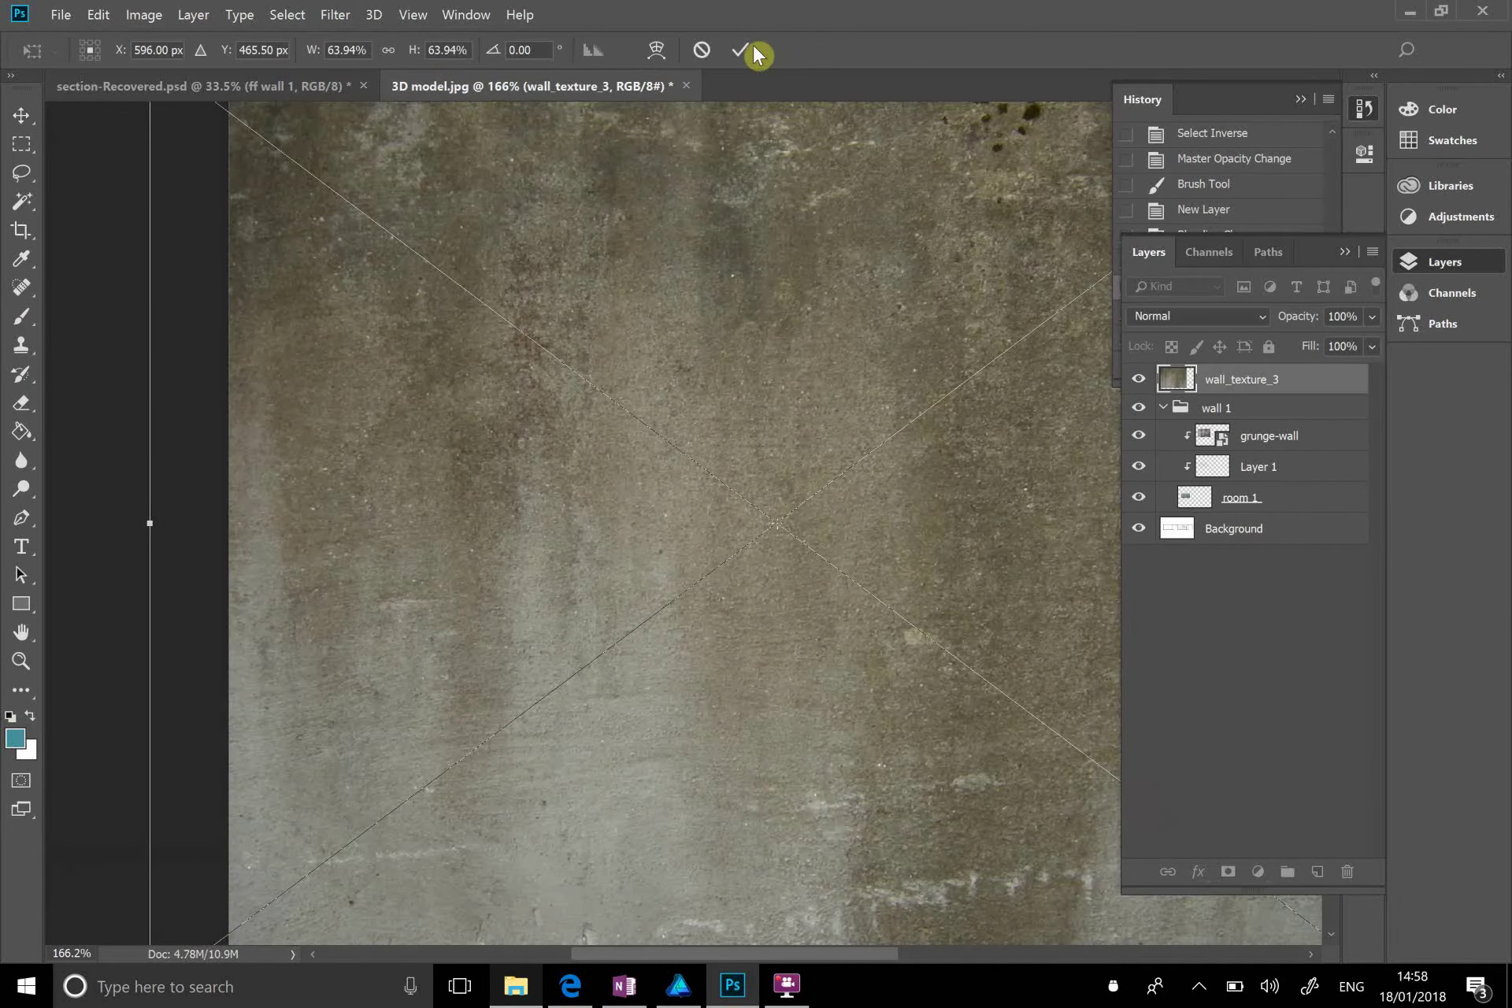
Step: Commit the placement, move wall_texture_3 into the wall 1 group and clip it to the wall
left_click(740, 49)
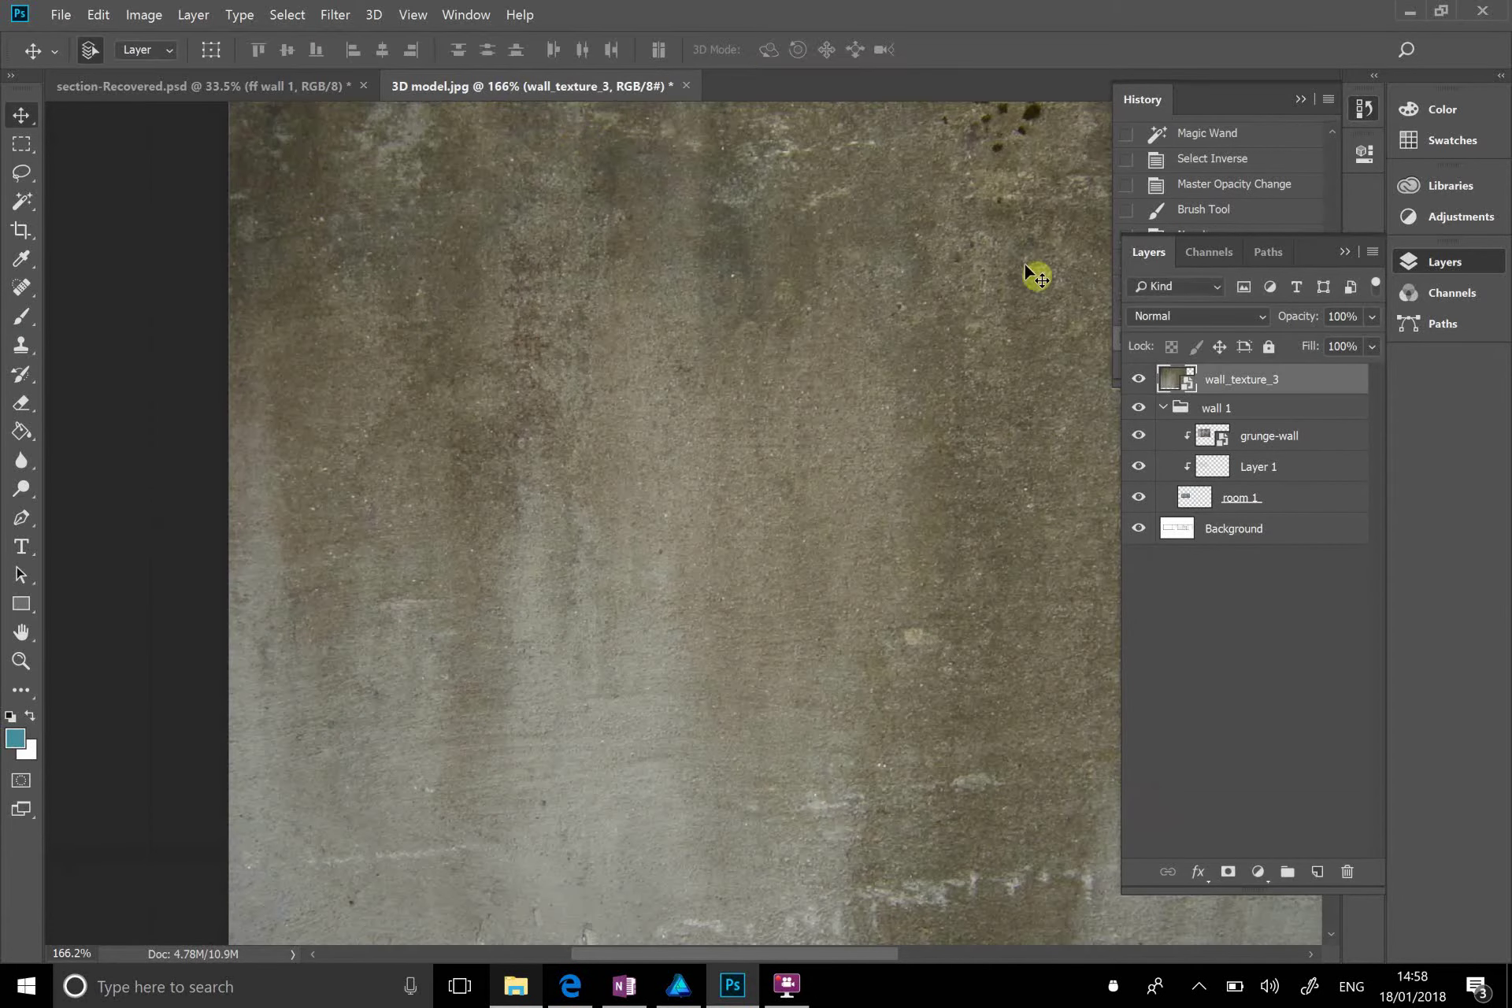
left_click_drag(1259, 381, 1263, 429)
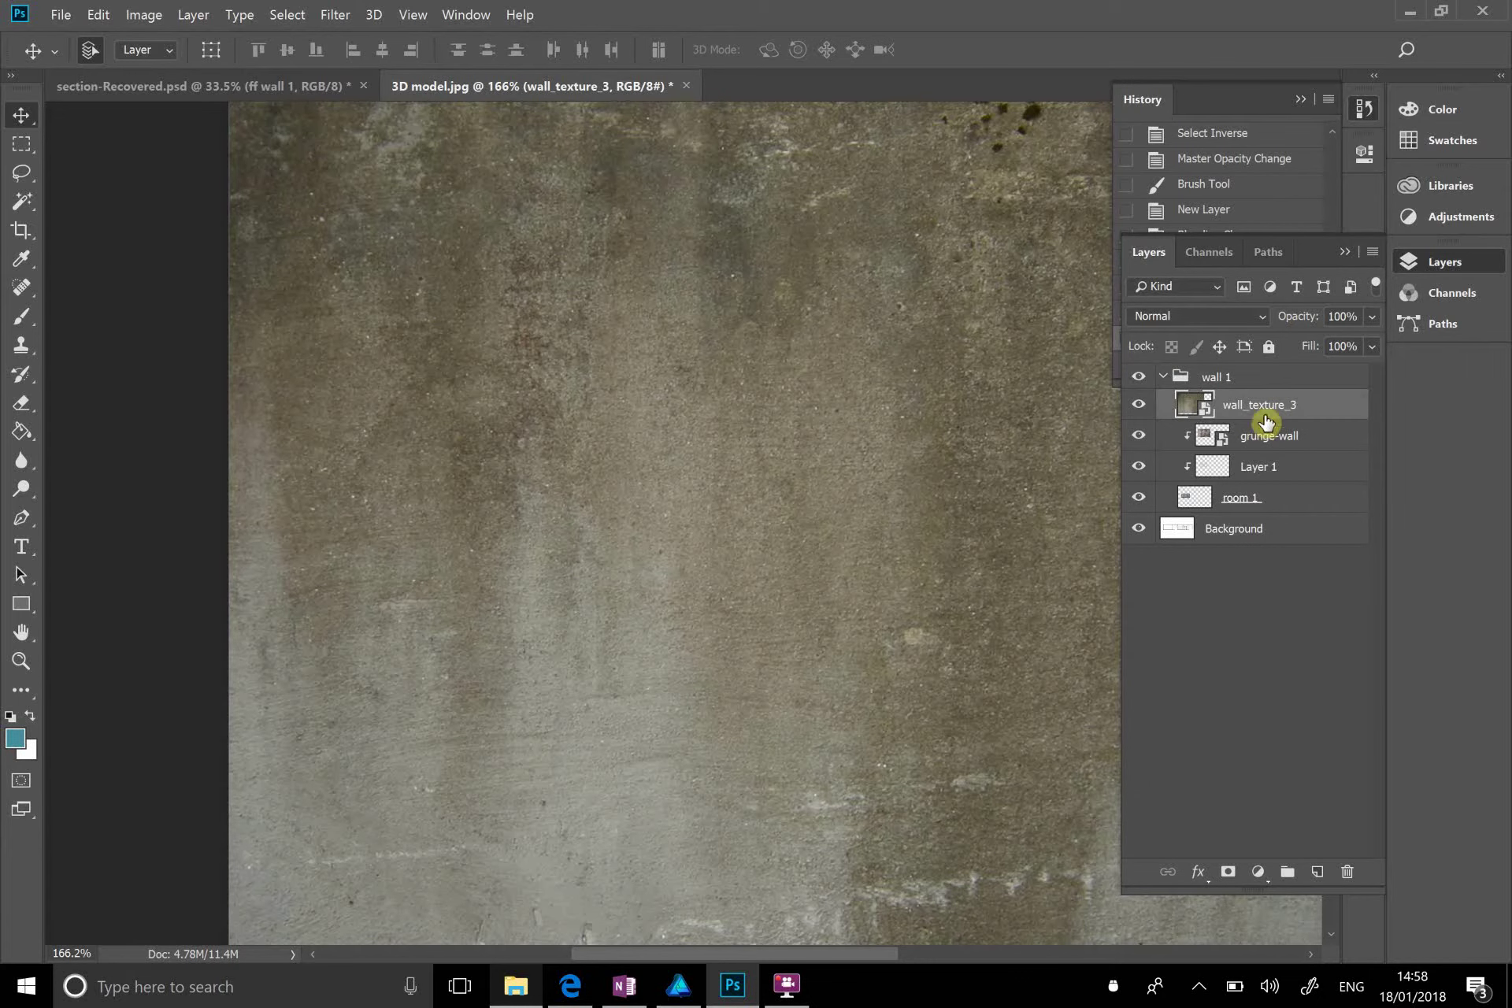
left_click(1287, 408, "alt")
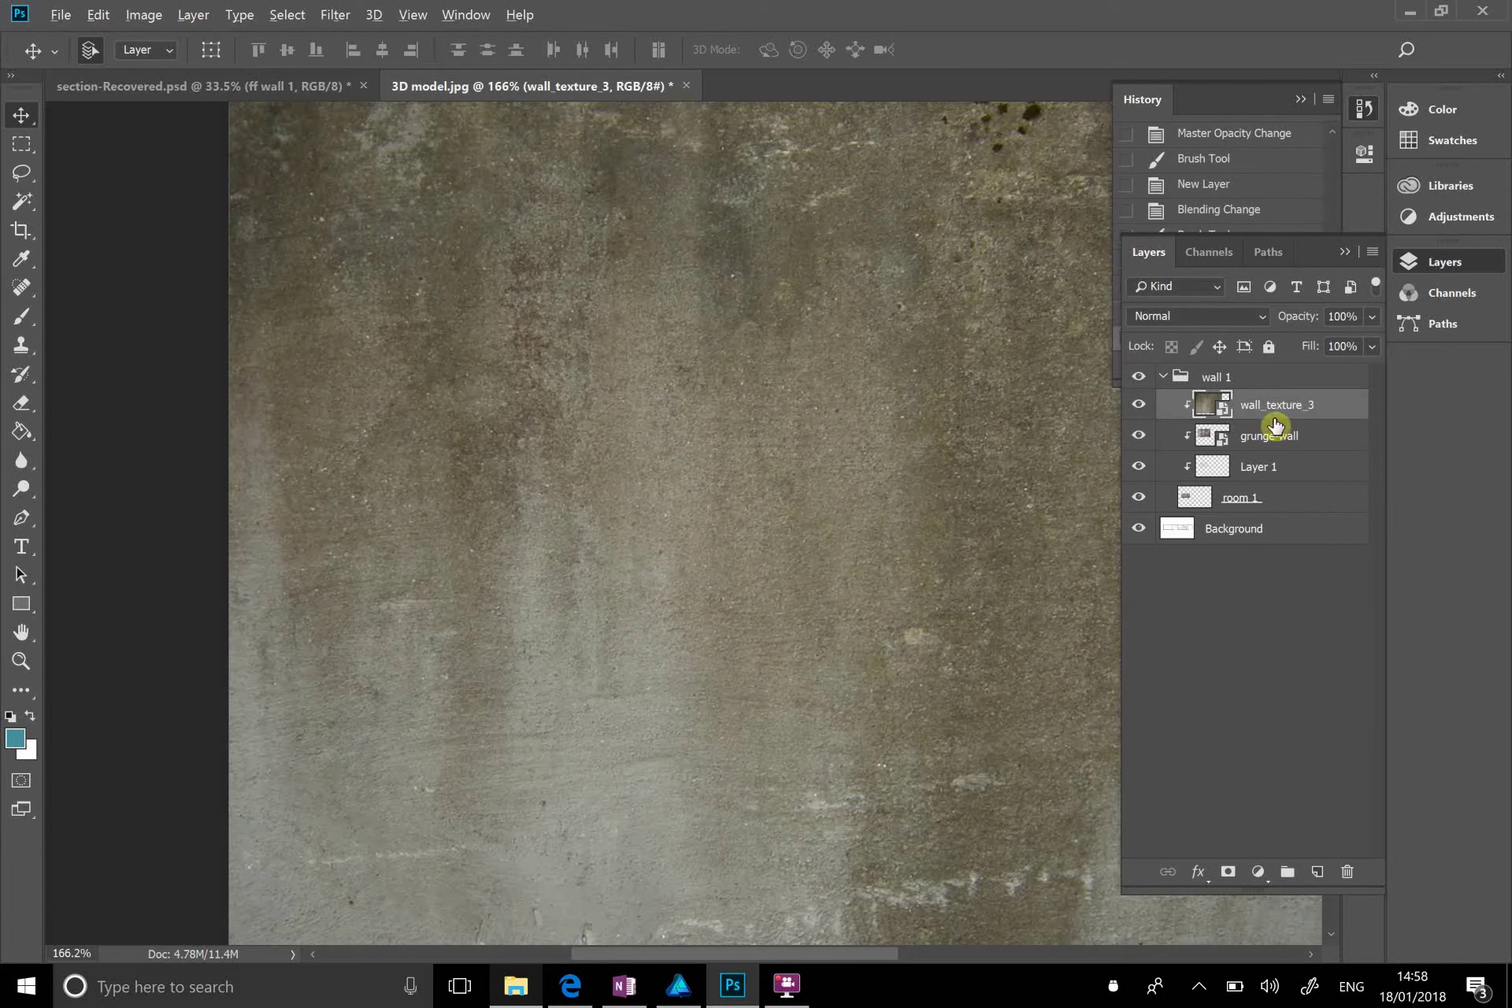
Step: Free Transform the texture to about 27% by 37% and fit it over the left room
key("ctrl+t")
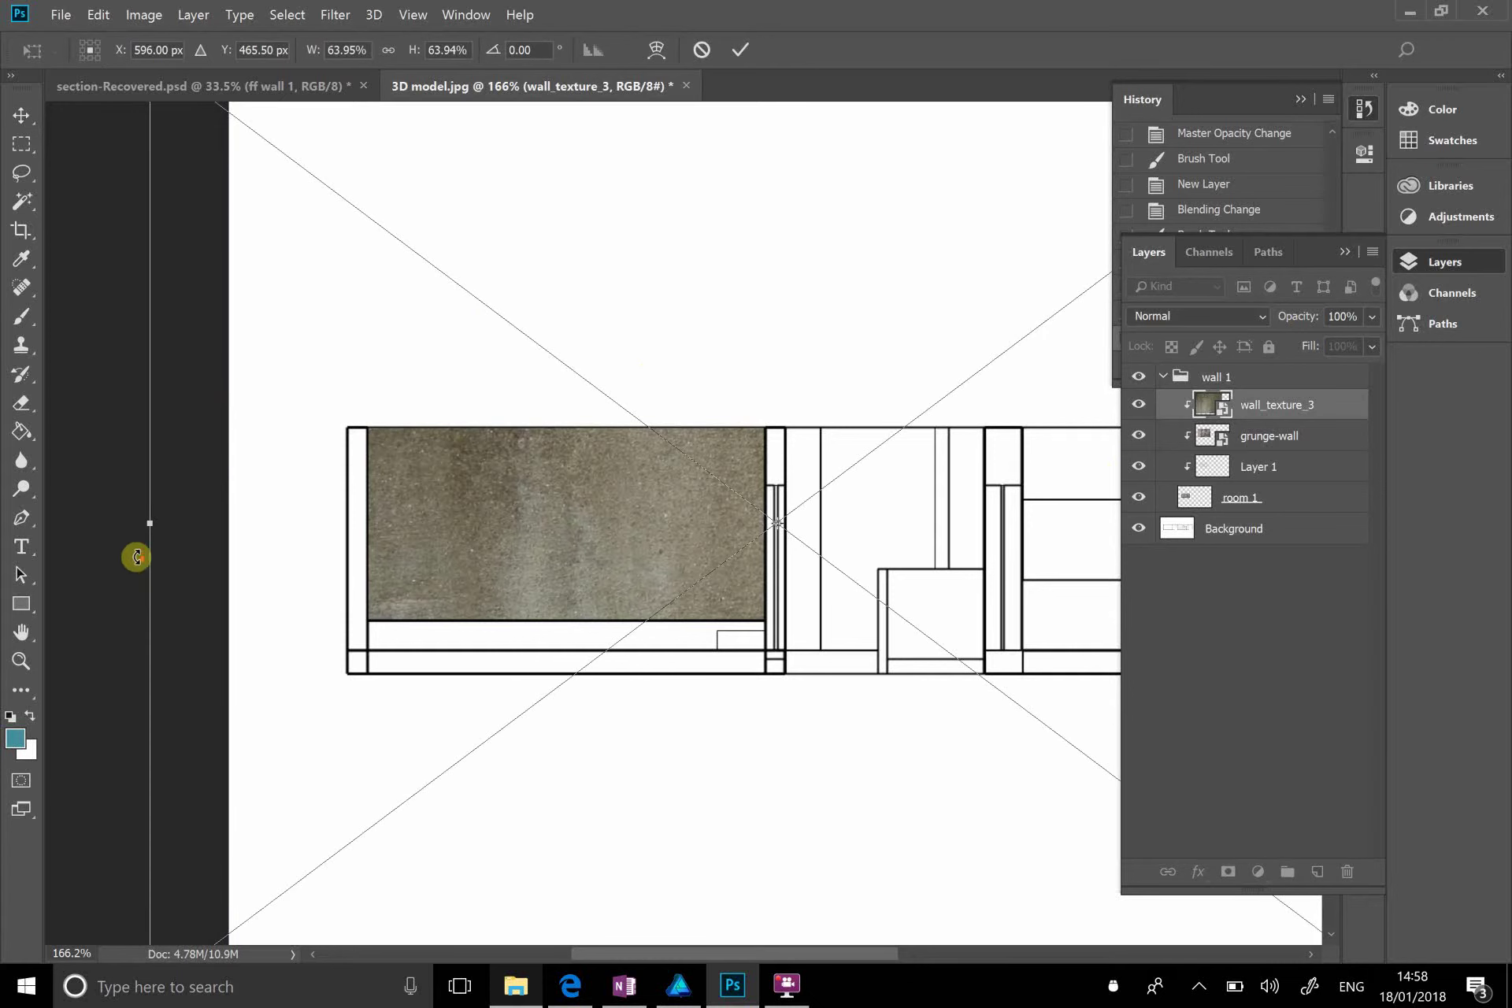
left_click_drag(152, 516, 316, 524)
scroll(358, 408, "up", 3)
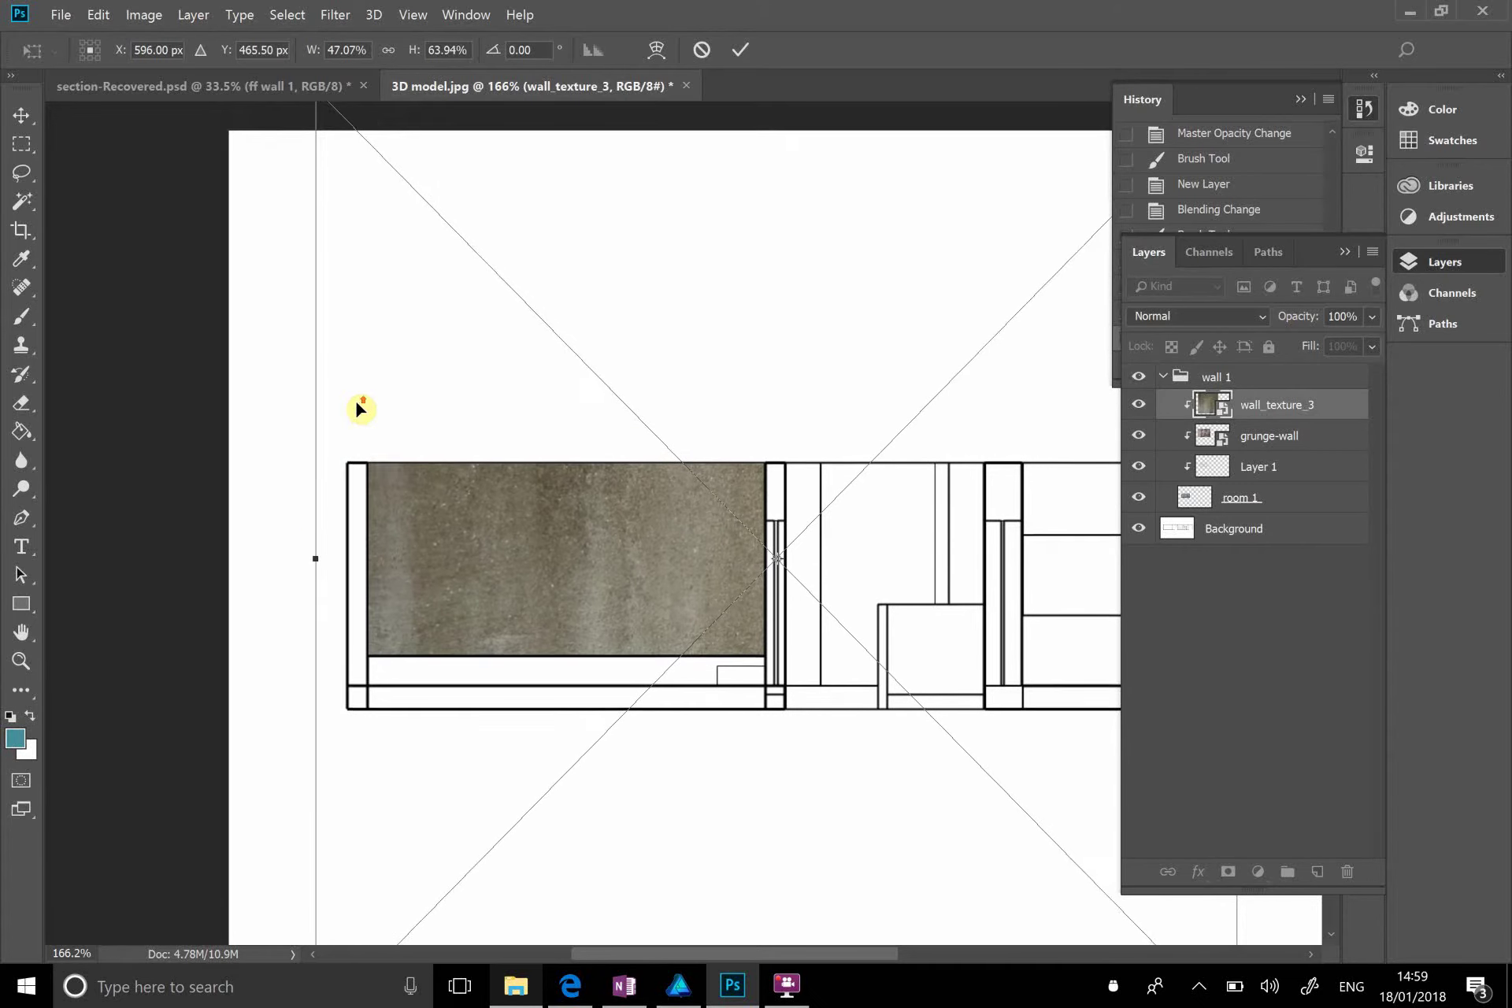
left_click_drag(314, 155, 805, 568)
left_click_drag(878, 622, 502, 473)
key("Return")
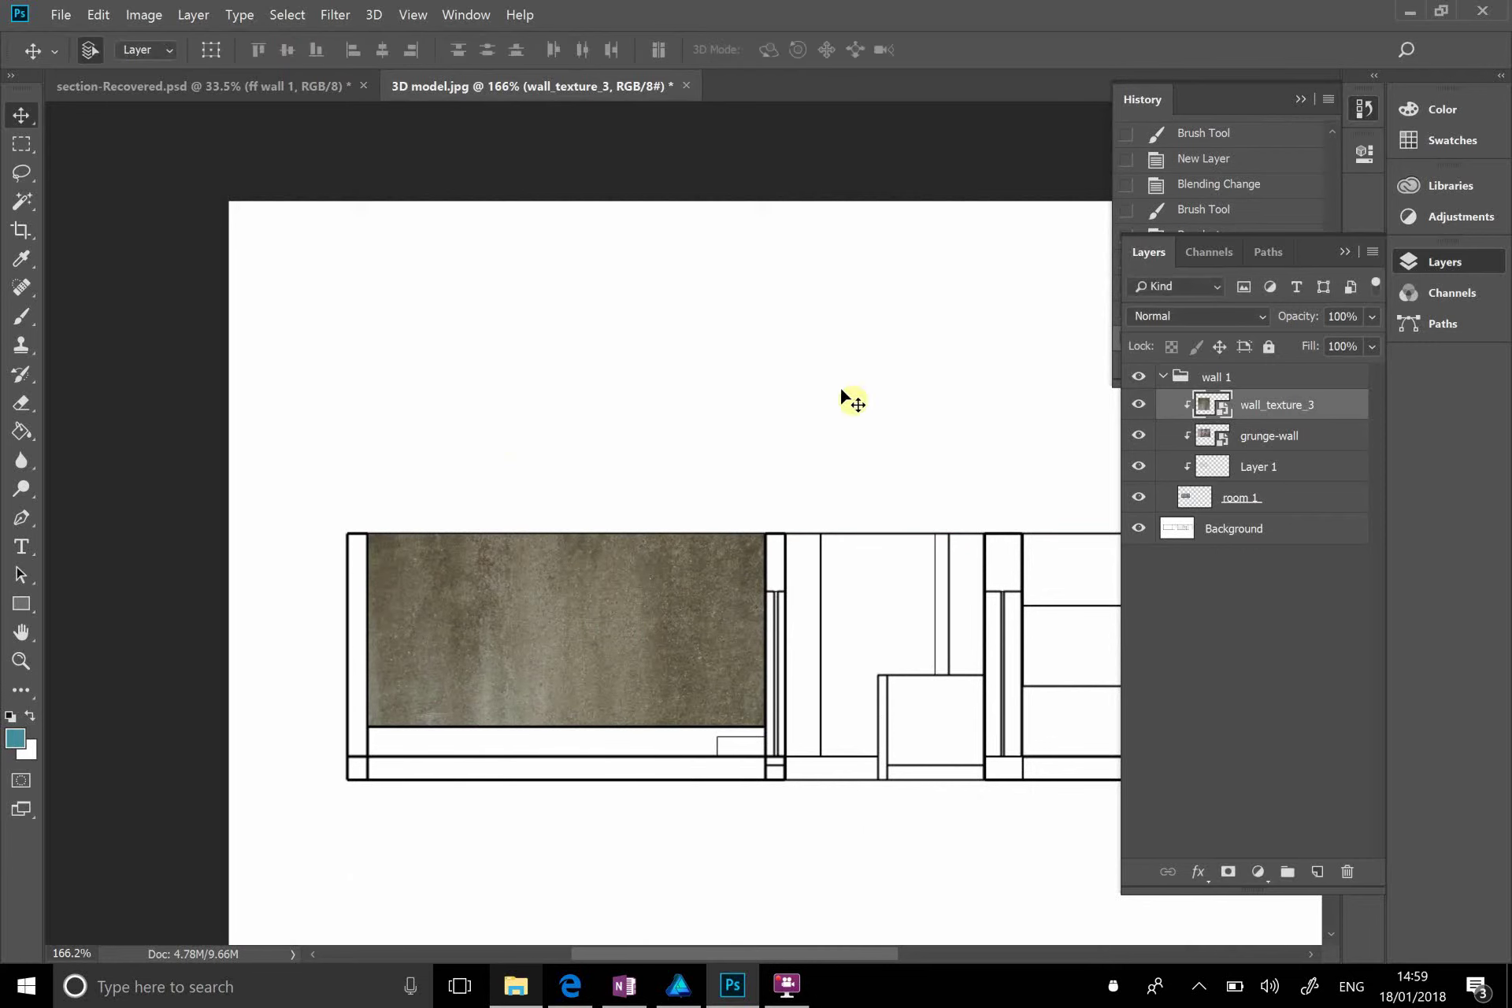
Step: Blend wall_texture_3 in Overlay mode at 46% opacity and nudge it within the wall
left_click(1244, 316)
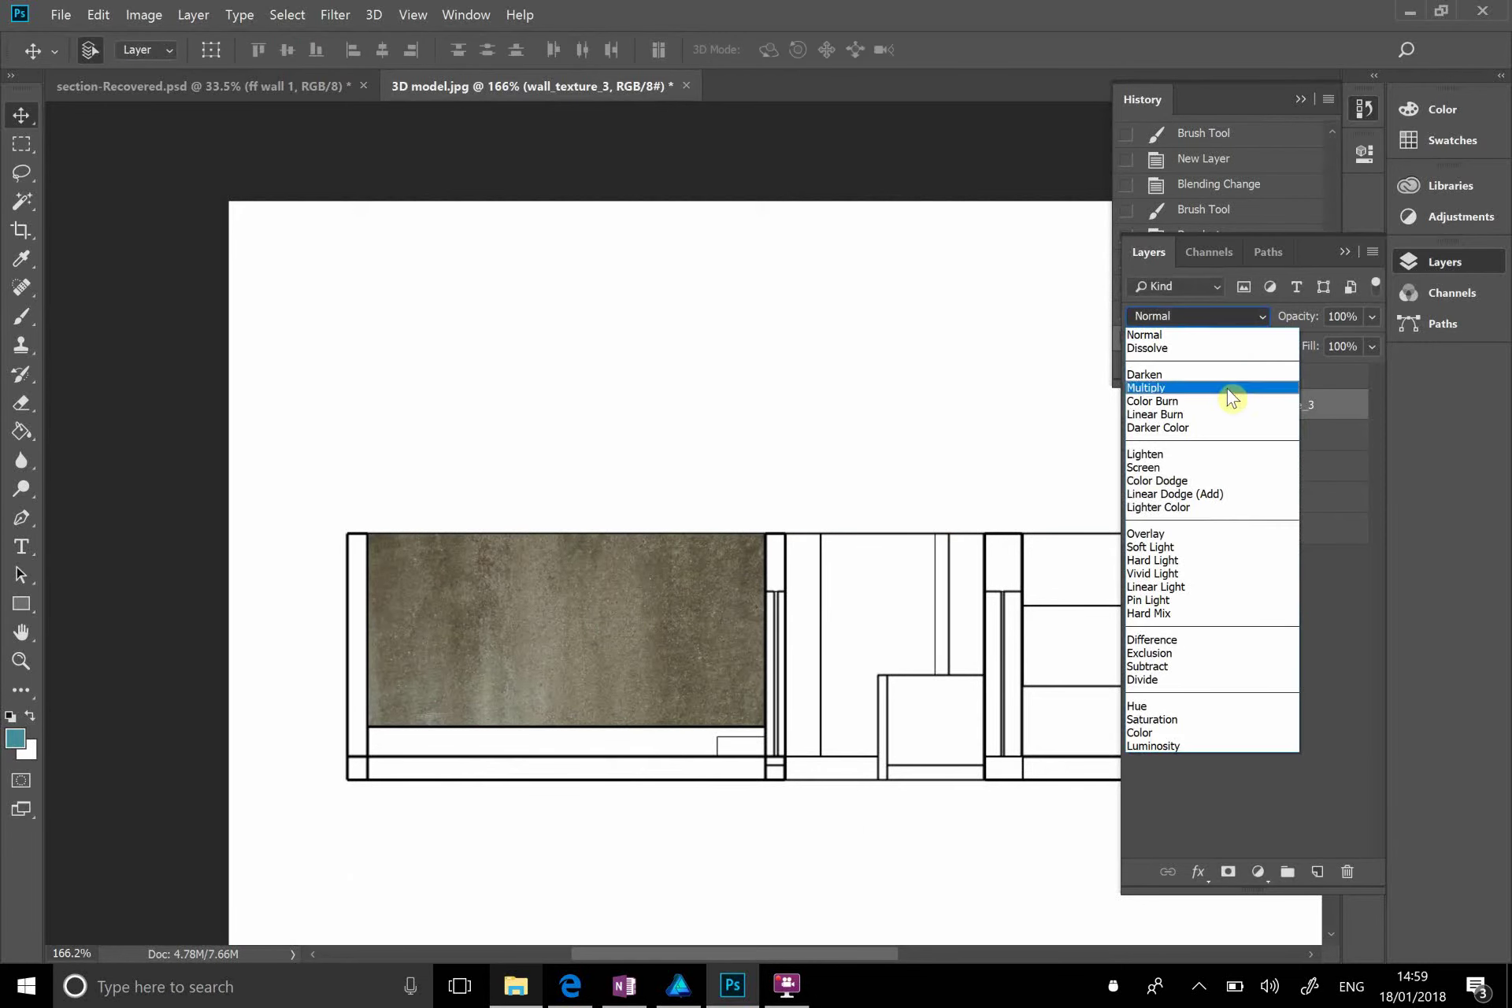
left_click(1213, 535)
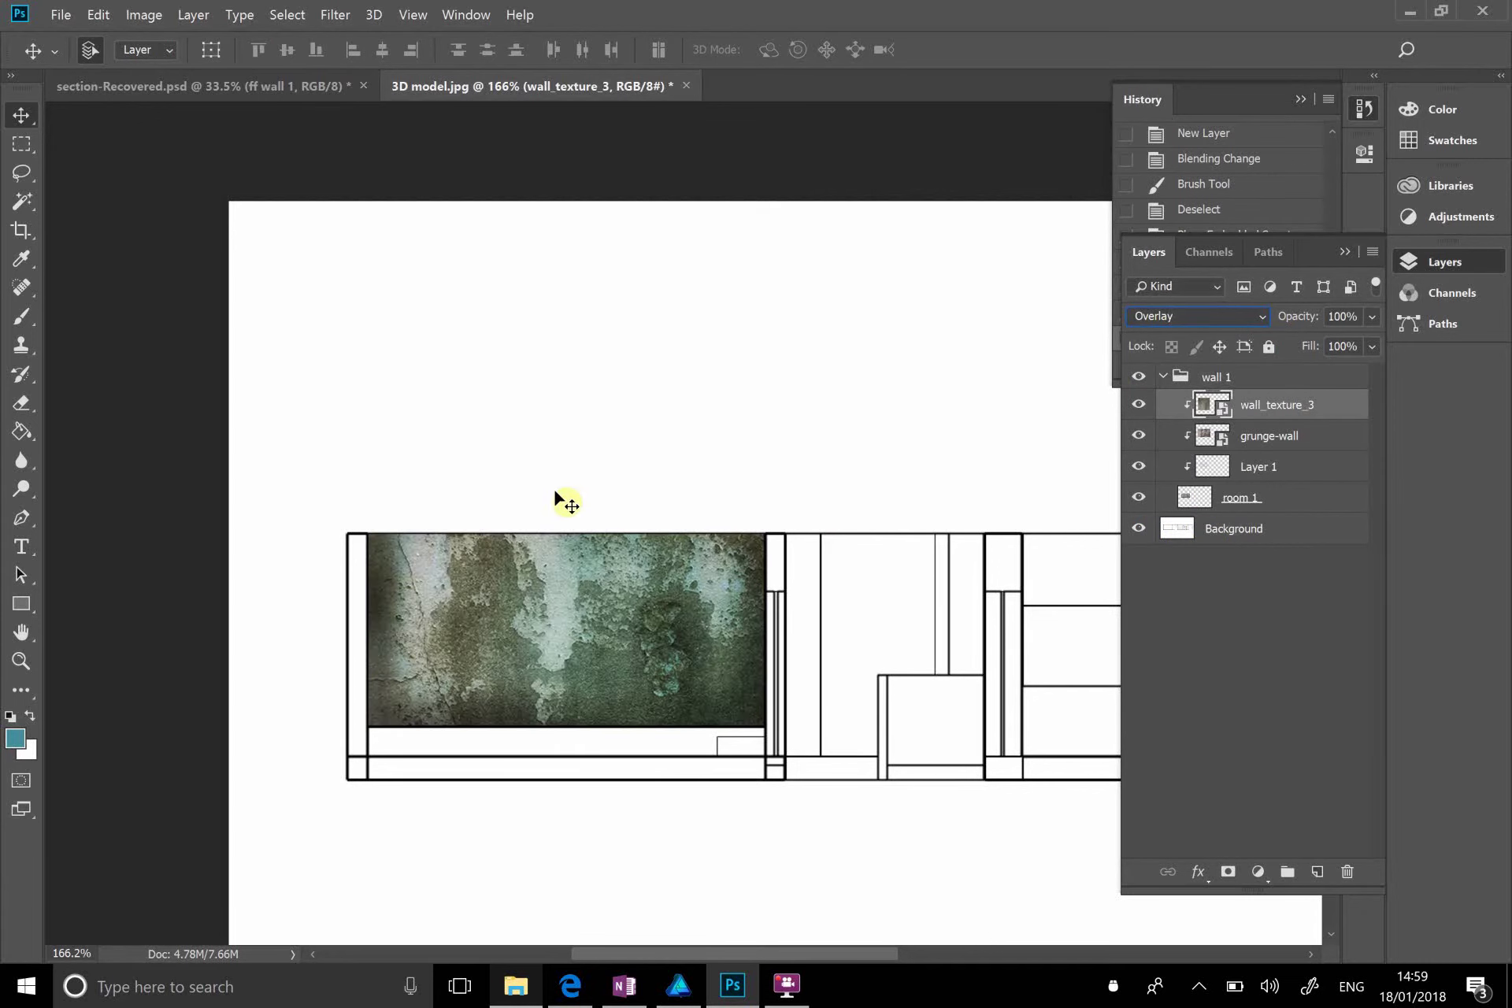
left_click_drag(679, 598, 722, 631)
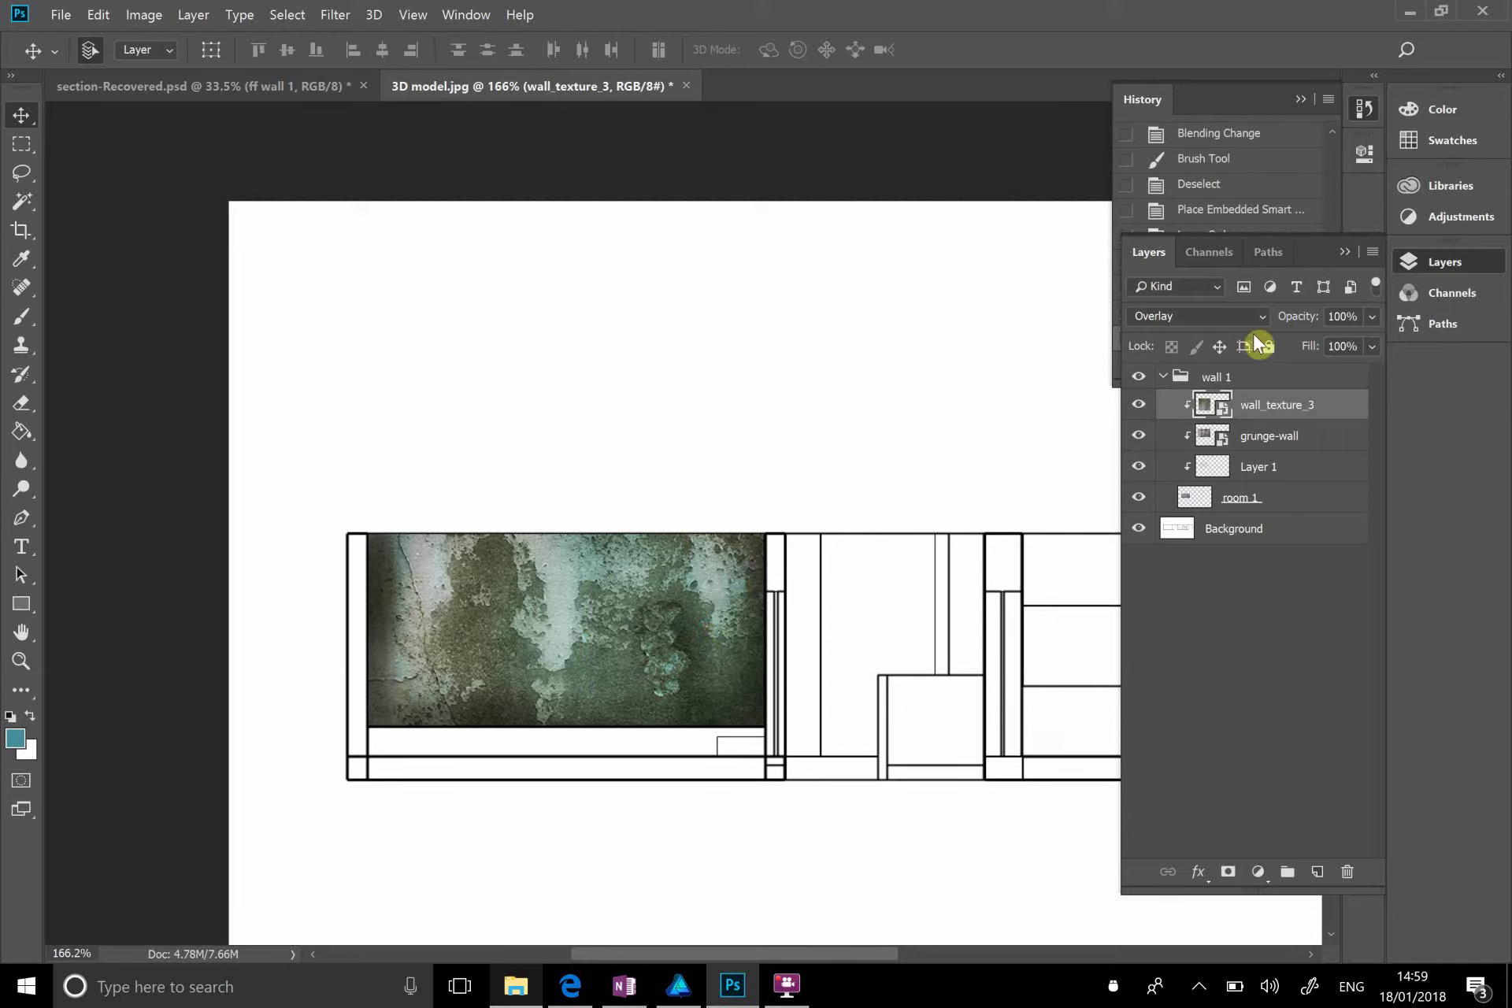
left_click(1266, 319)
left_click(1266, 317)
left_click(1372, 318)
left_click(1312, 341)
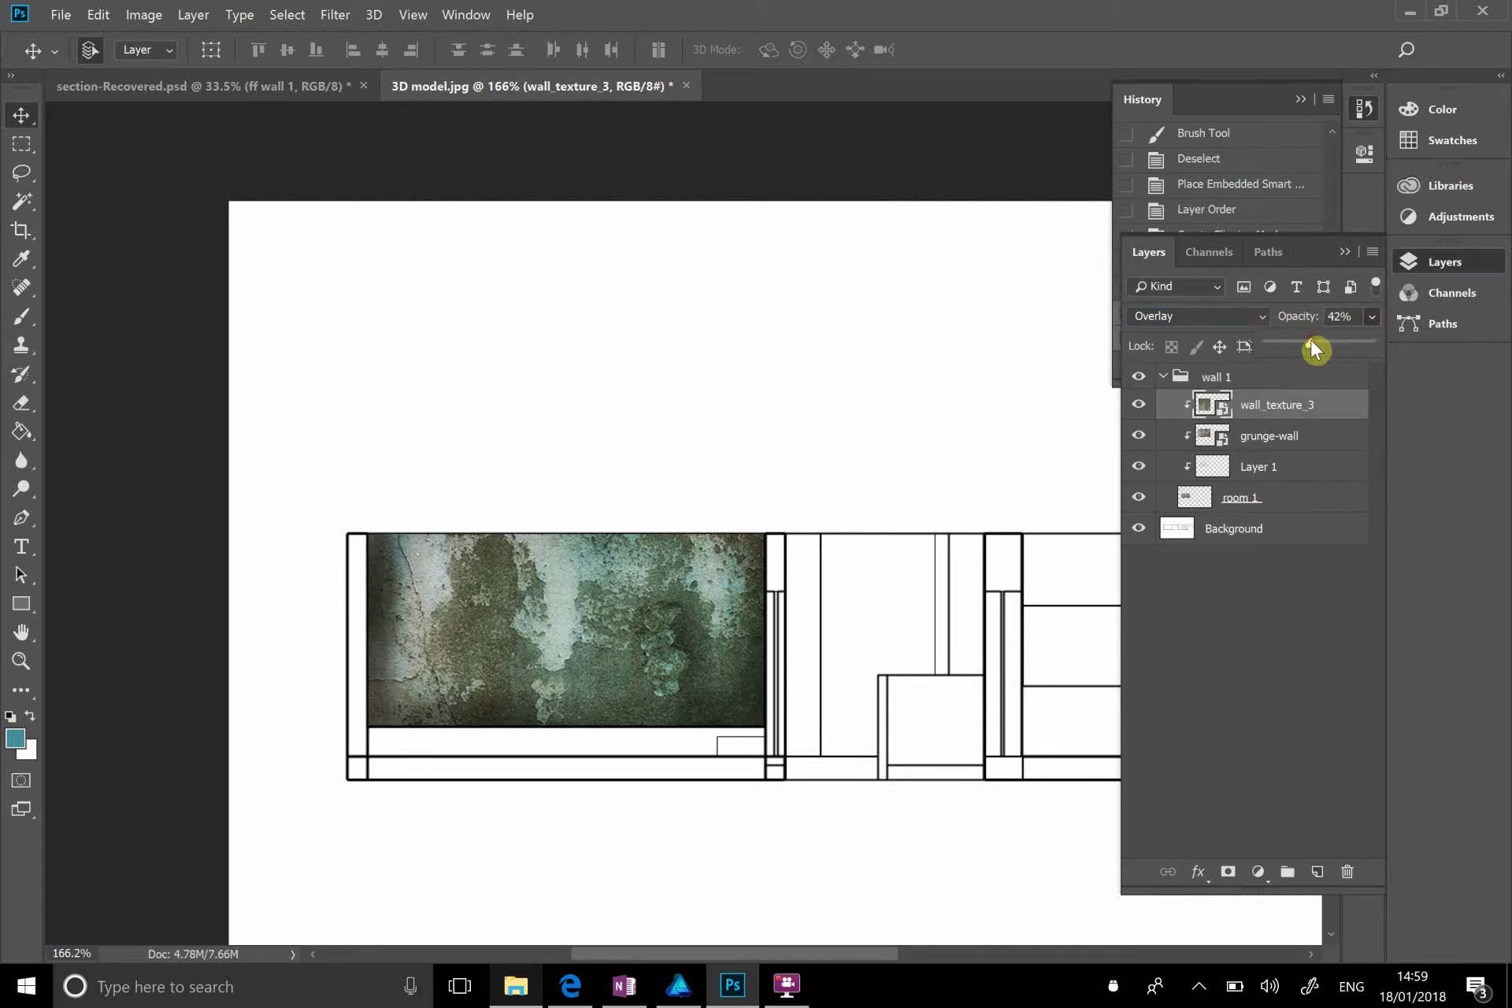
left_click(693, 606)
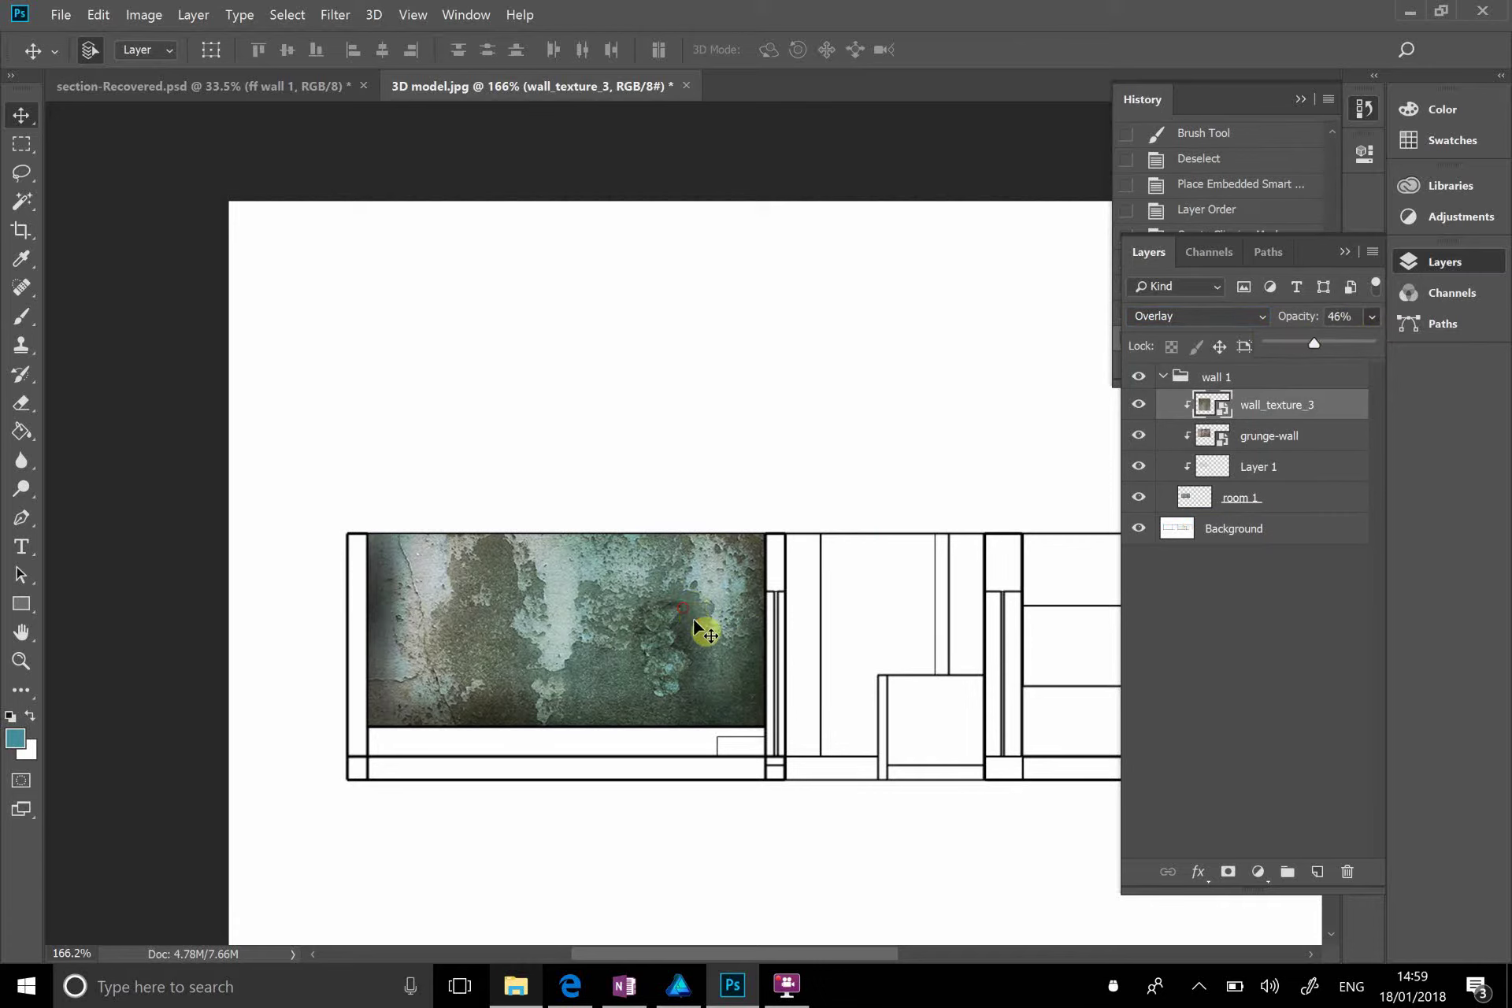
mouse_move(694, 621)
left_mouse_down()
mouse_move(645, 608)
mouse_move(693, 649)
mouse_move(709, 639)
left_mouse_up()
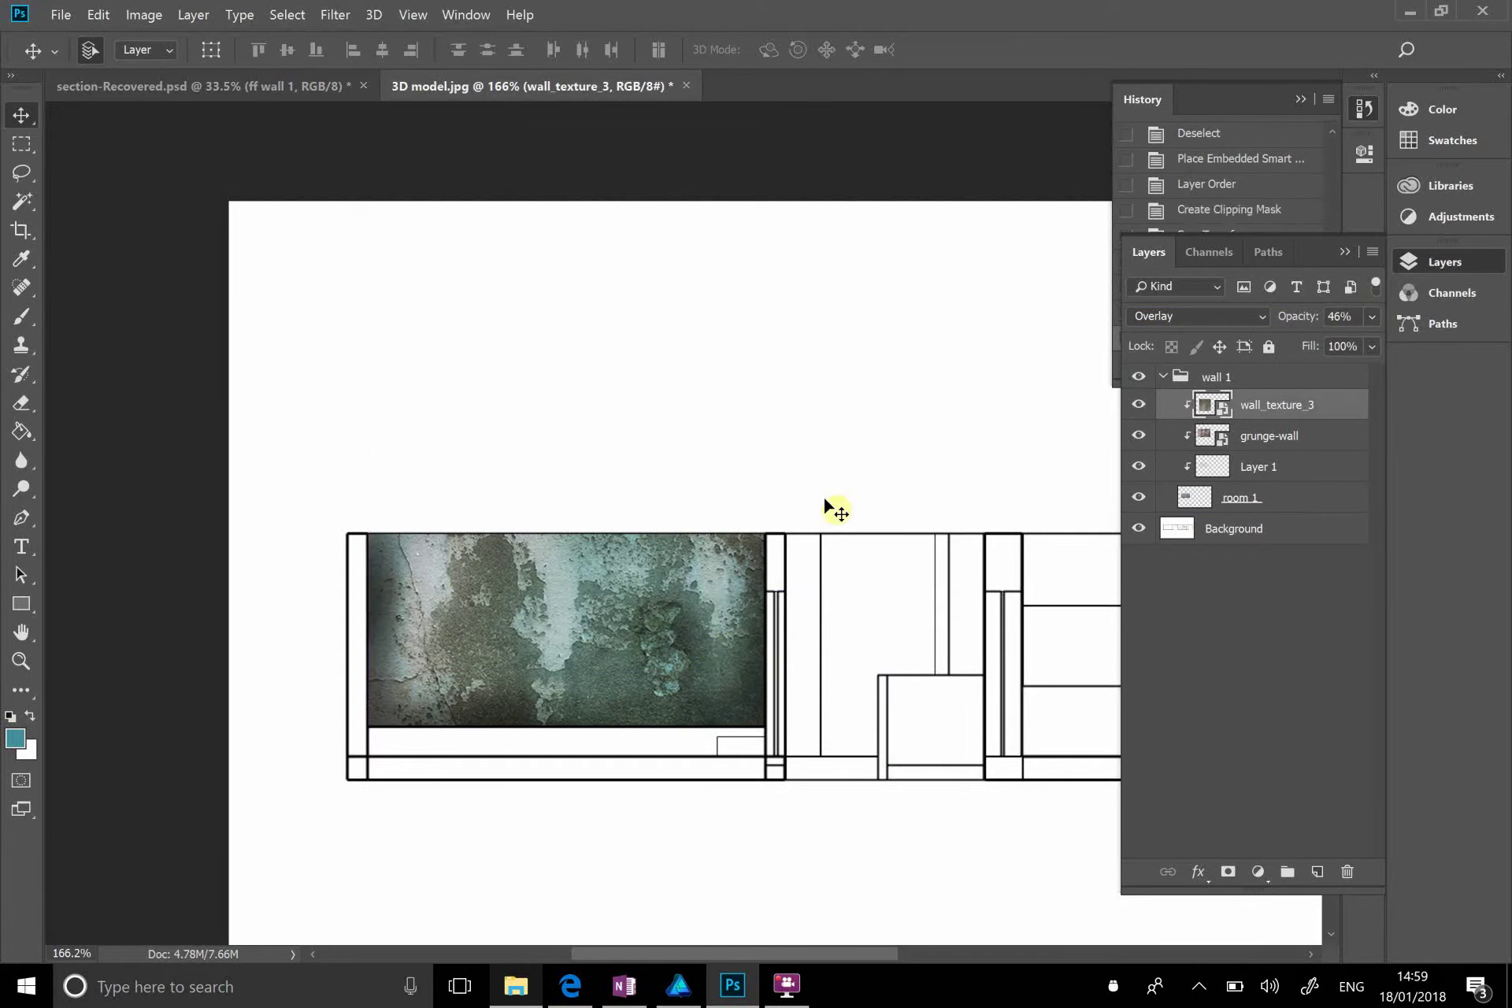
Step: Switch the texture to Multiply, reposition it, and collapse the wall 1 group
left_click(1201, 314)
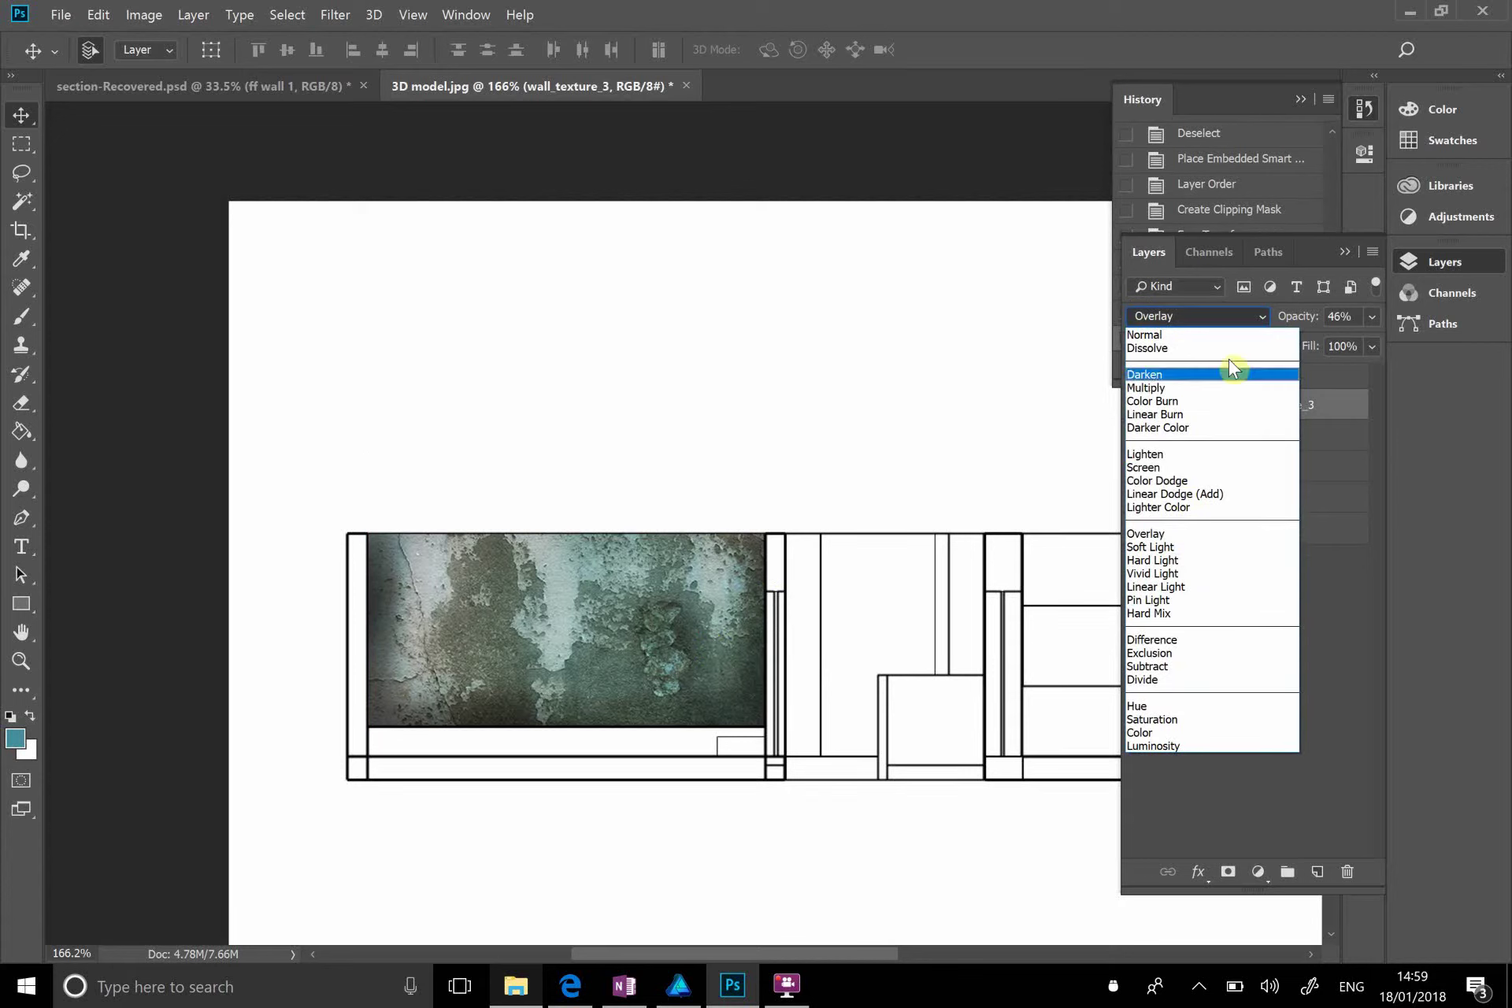
left_click(1213, 388)
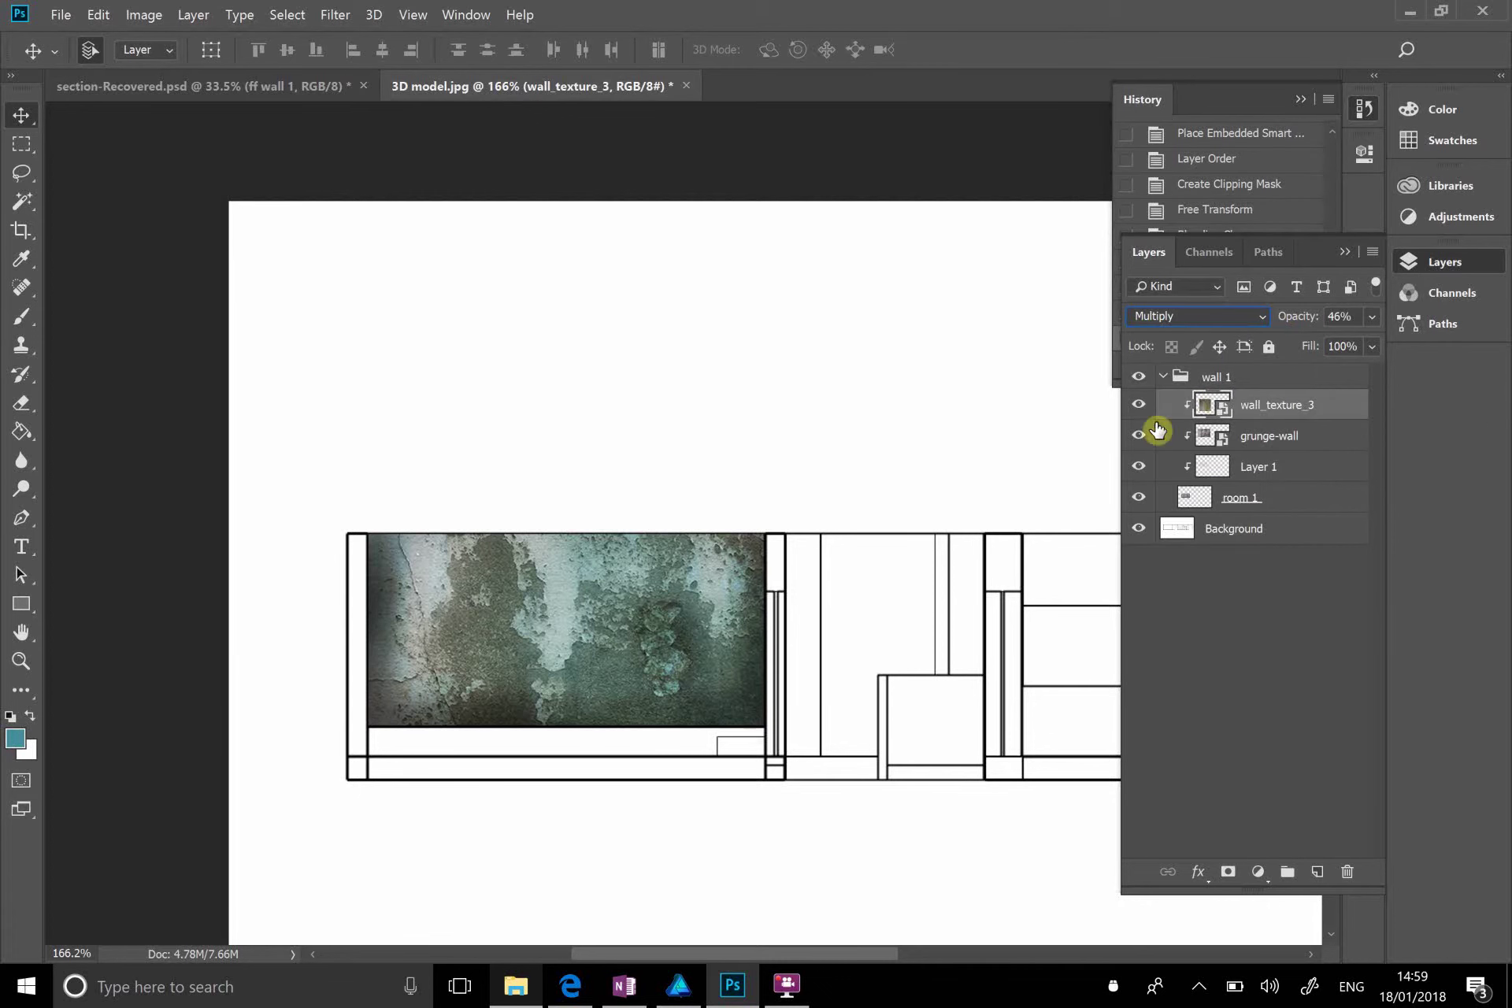
left_click_drag(687, 597, 660, 636)
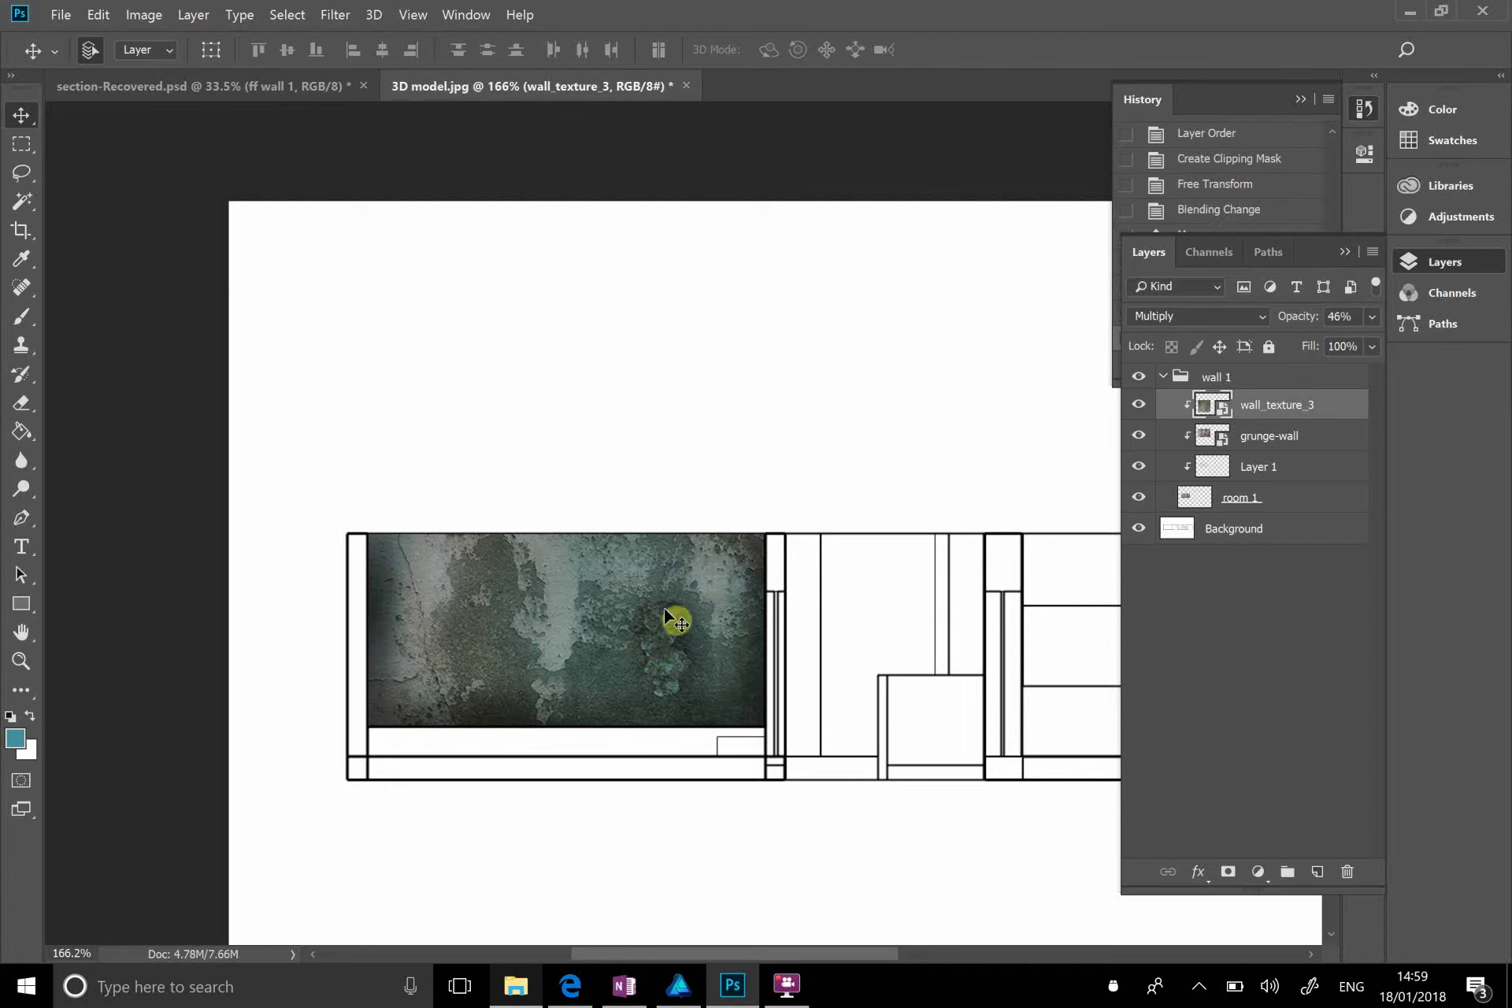
left_click(1167, 381)
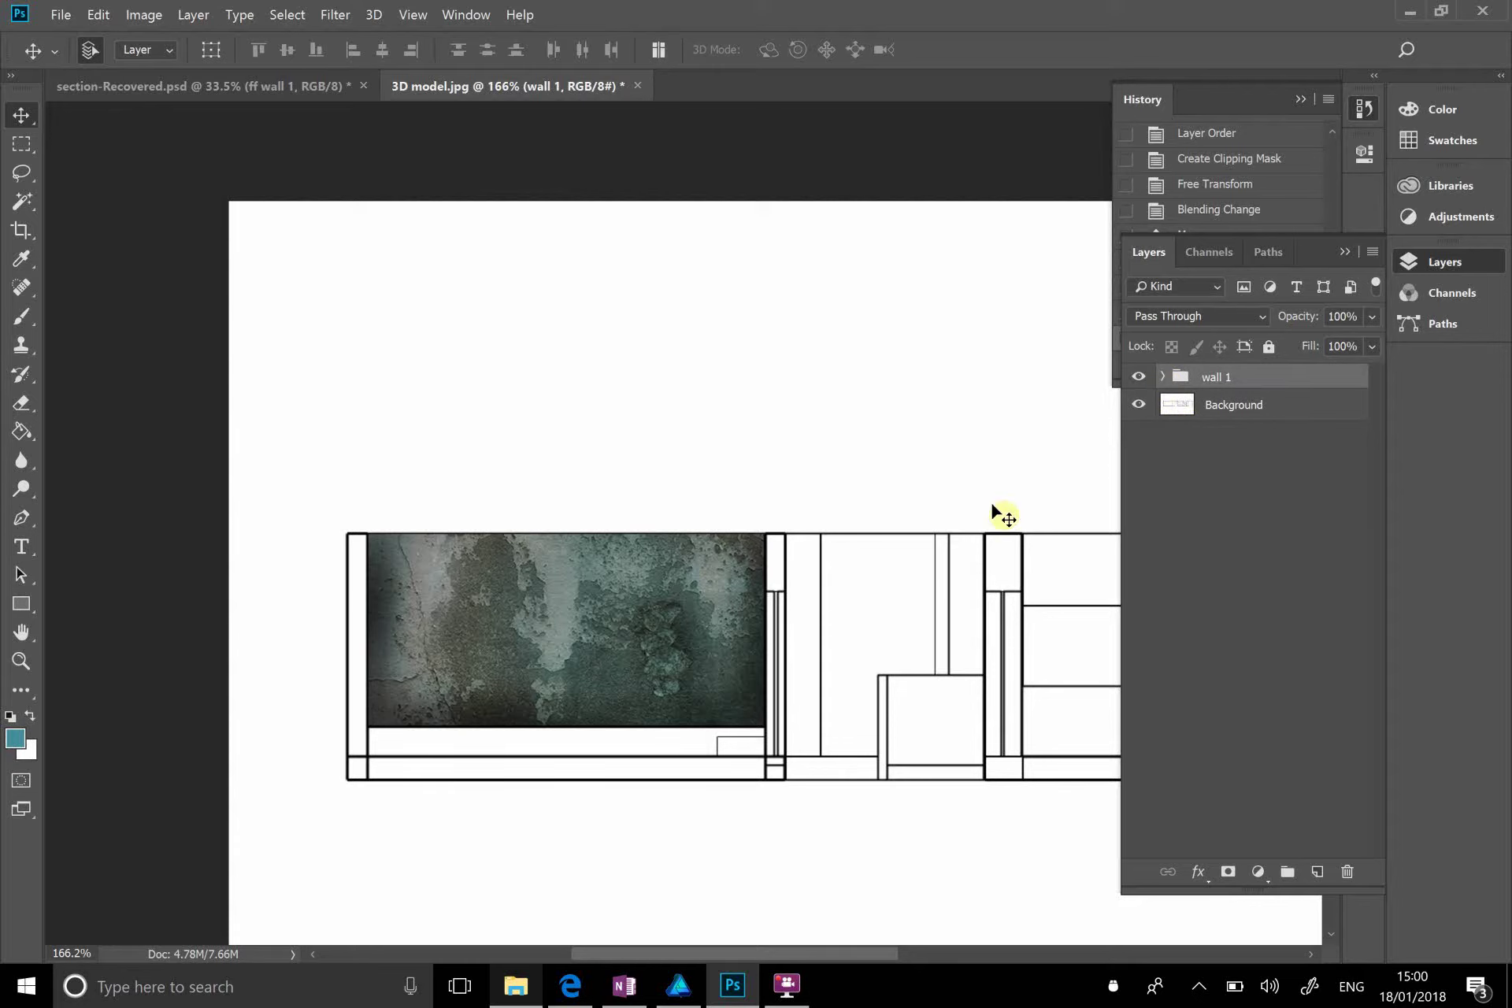
Step: Scroll across the section, then create empty Layer 2 above the collapsed wall 1 group
scroll(937, 518, "right", 5)
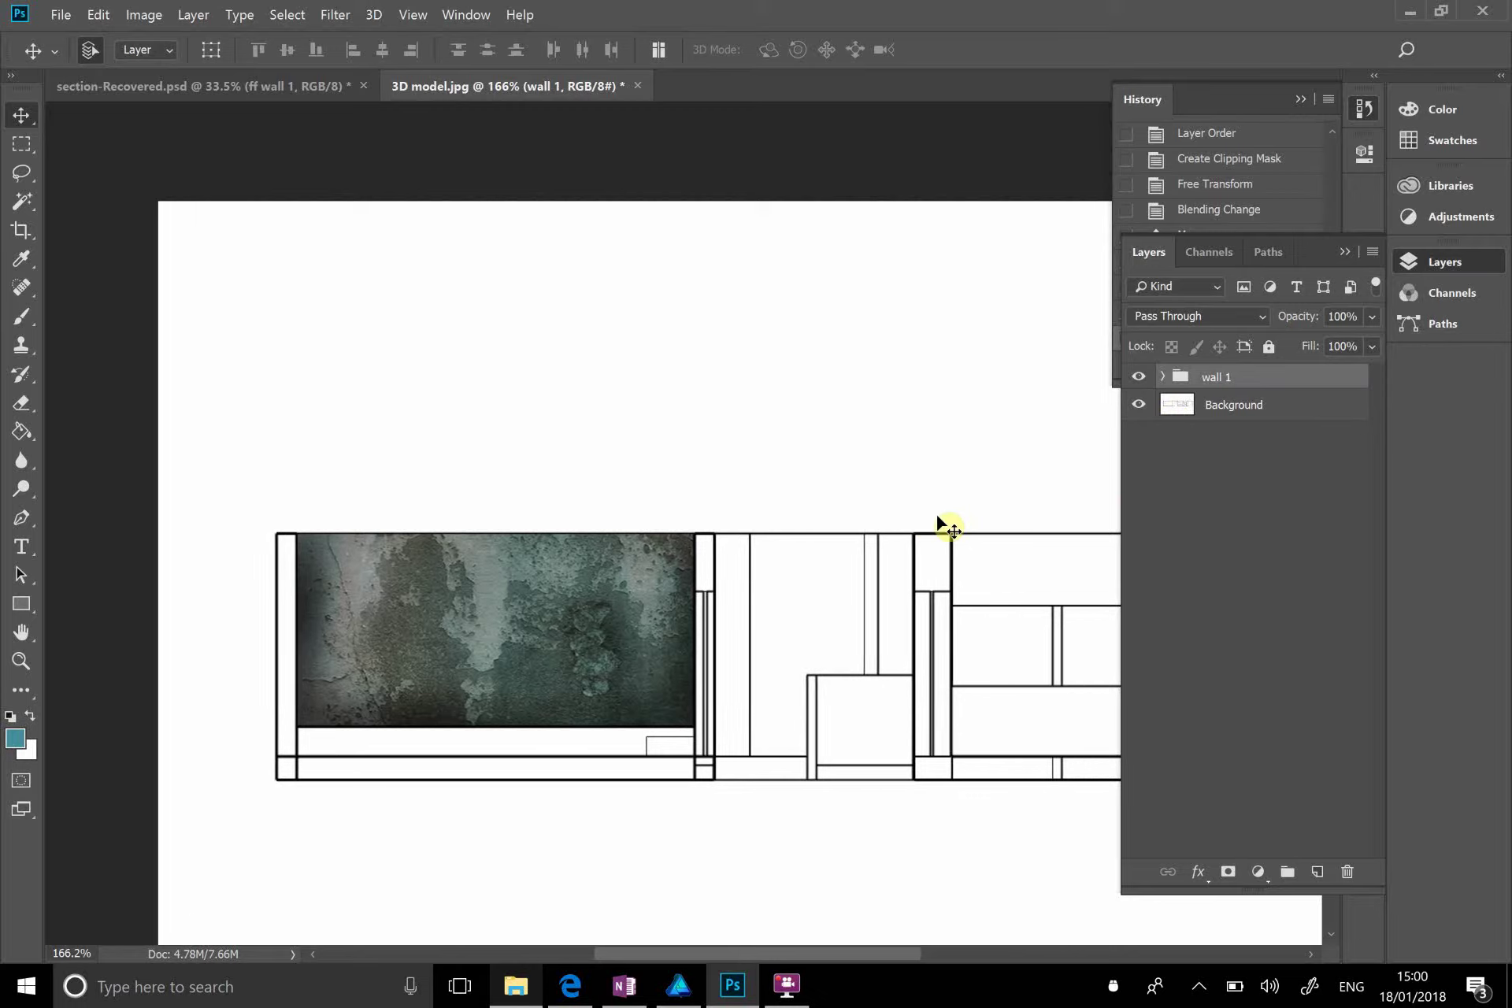
scroll(938, 518, "right", 12)
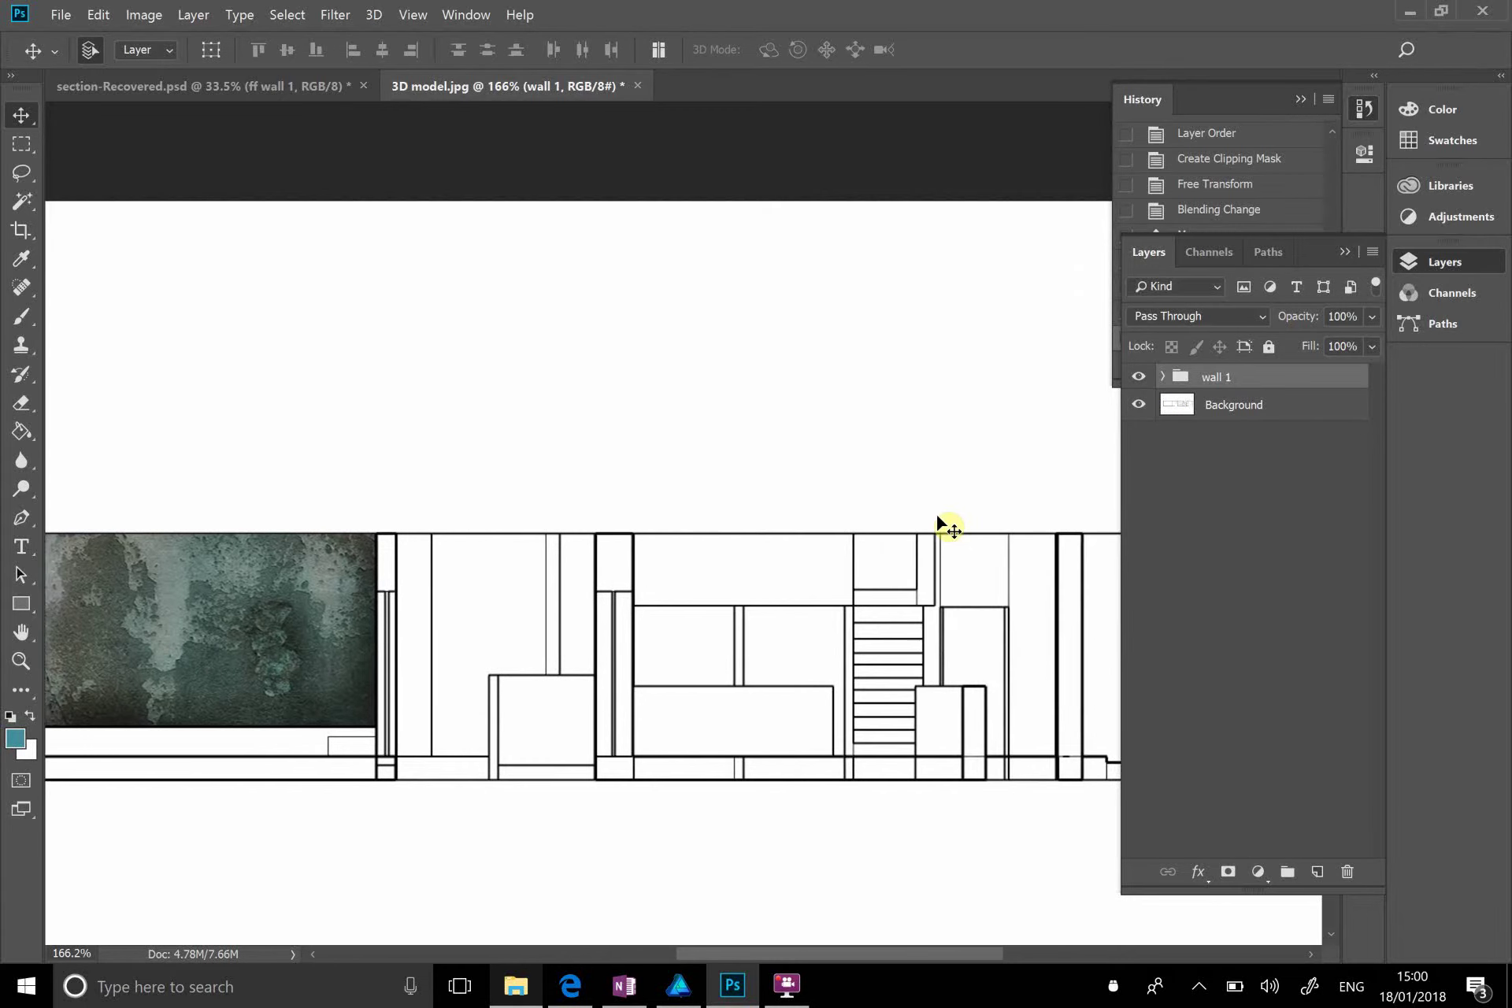
scroll(938, 519, "left", 13)
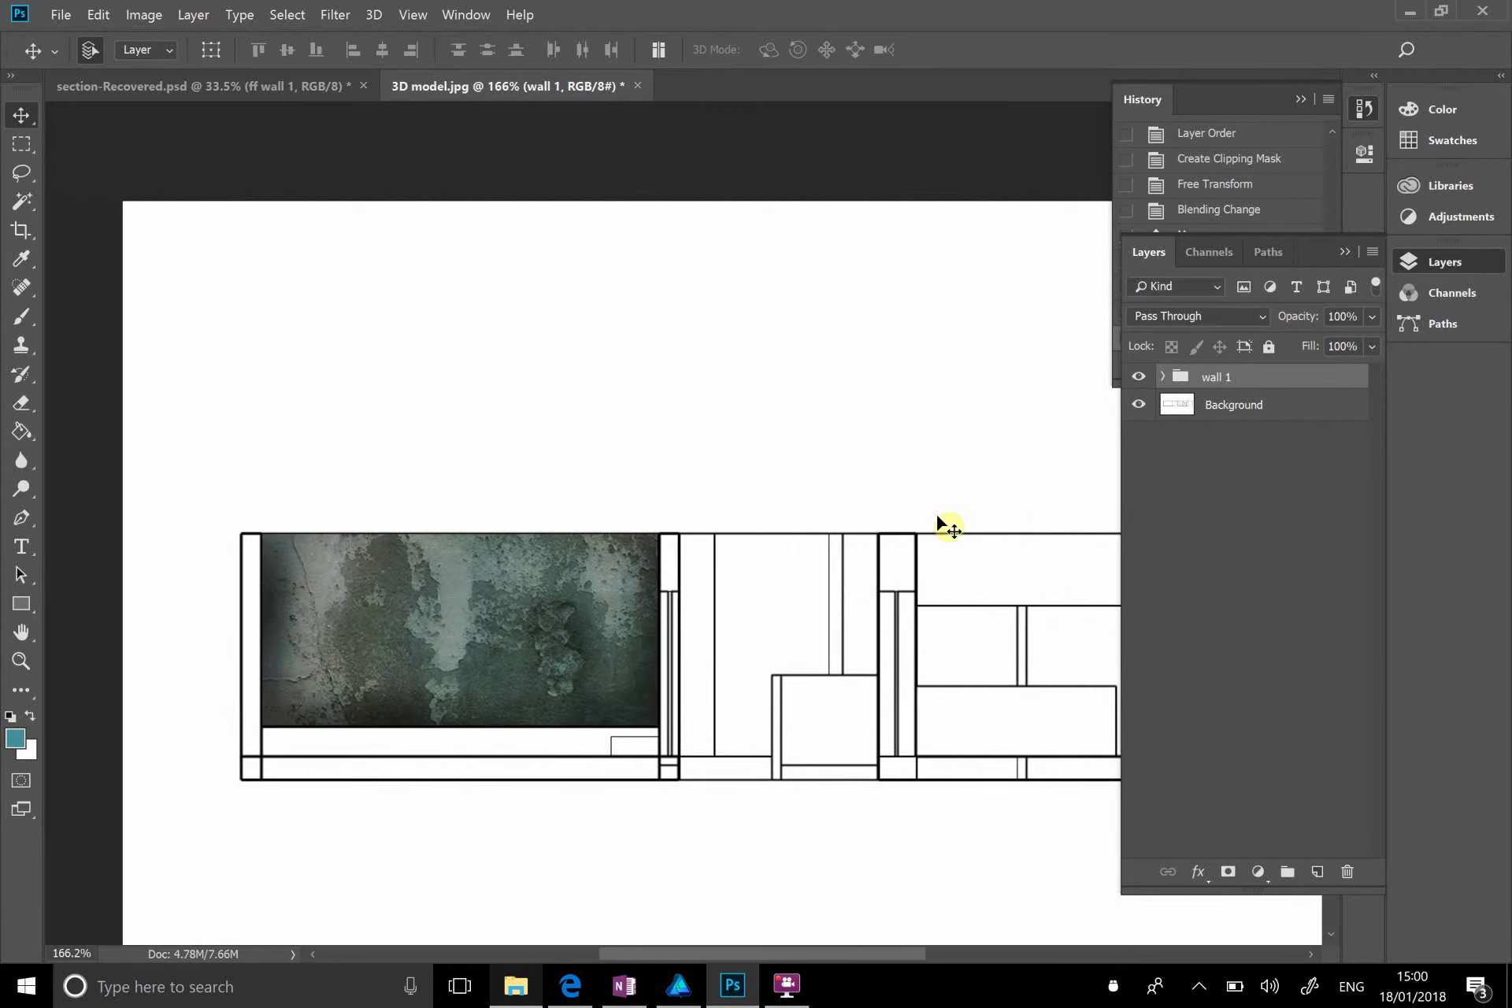
scroll(623, 530, "right", 3)
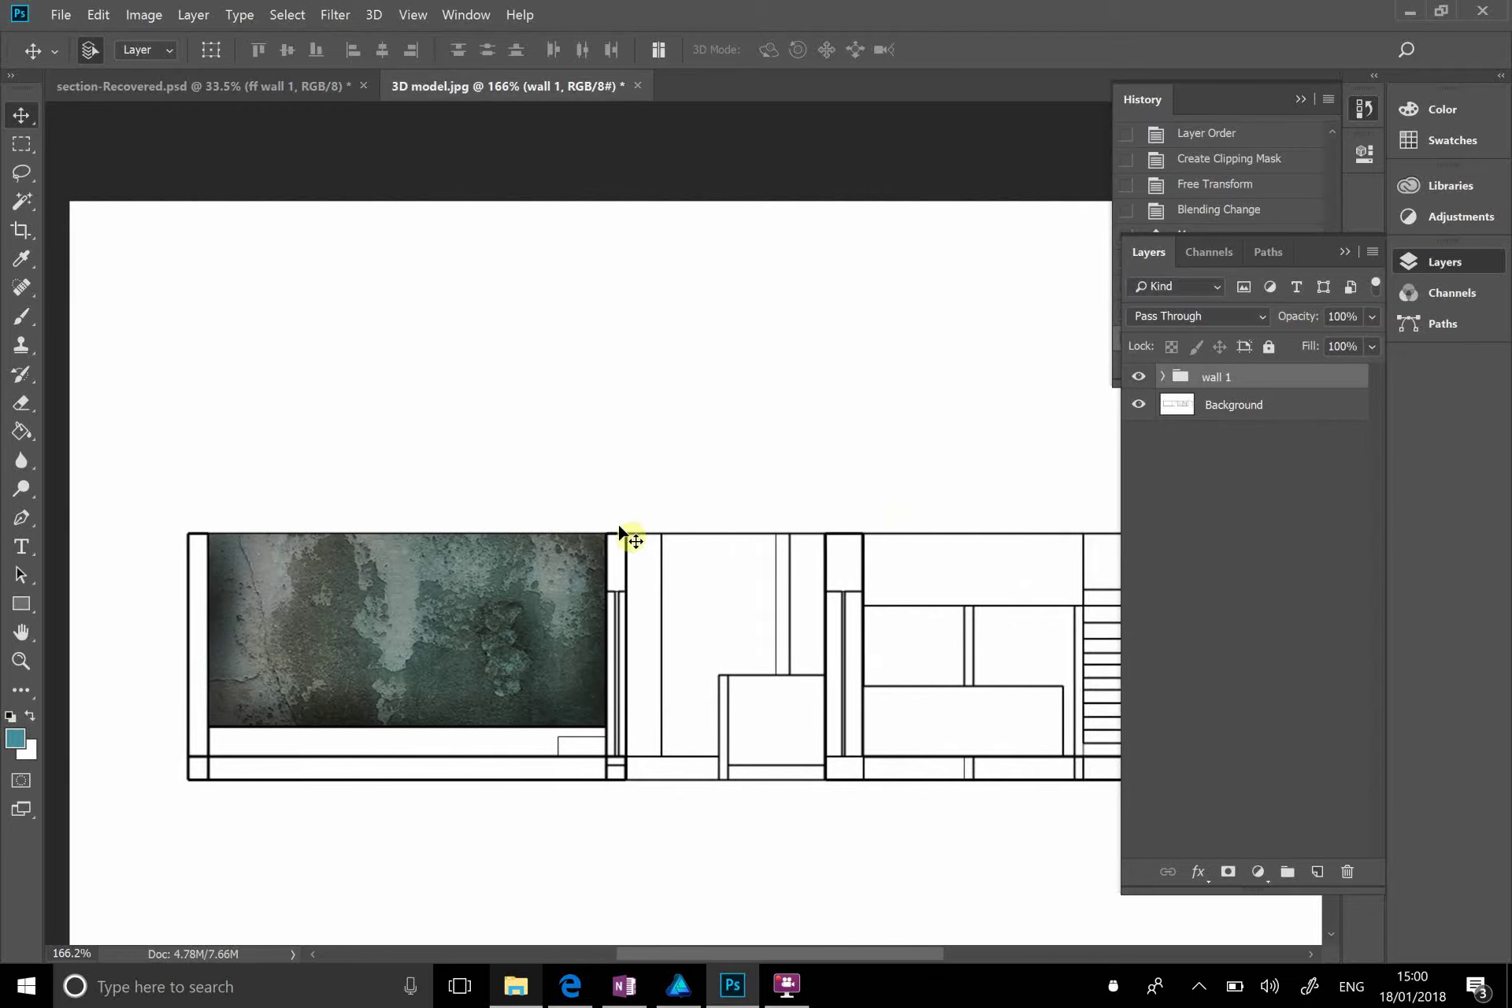
scroll(623, 529, "left", 3)
scroll(623, 530, "left", 5)
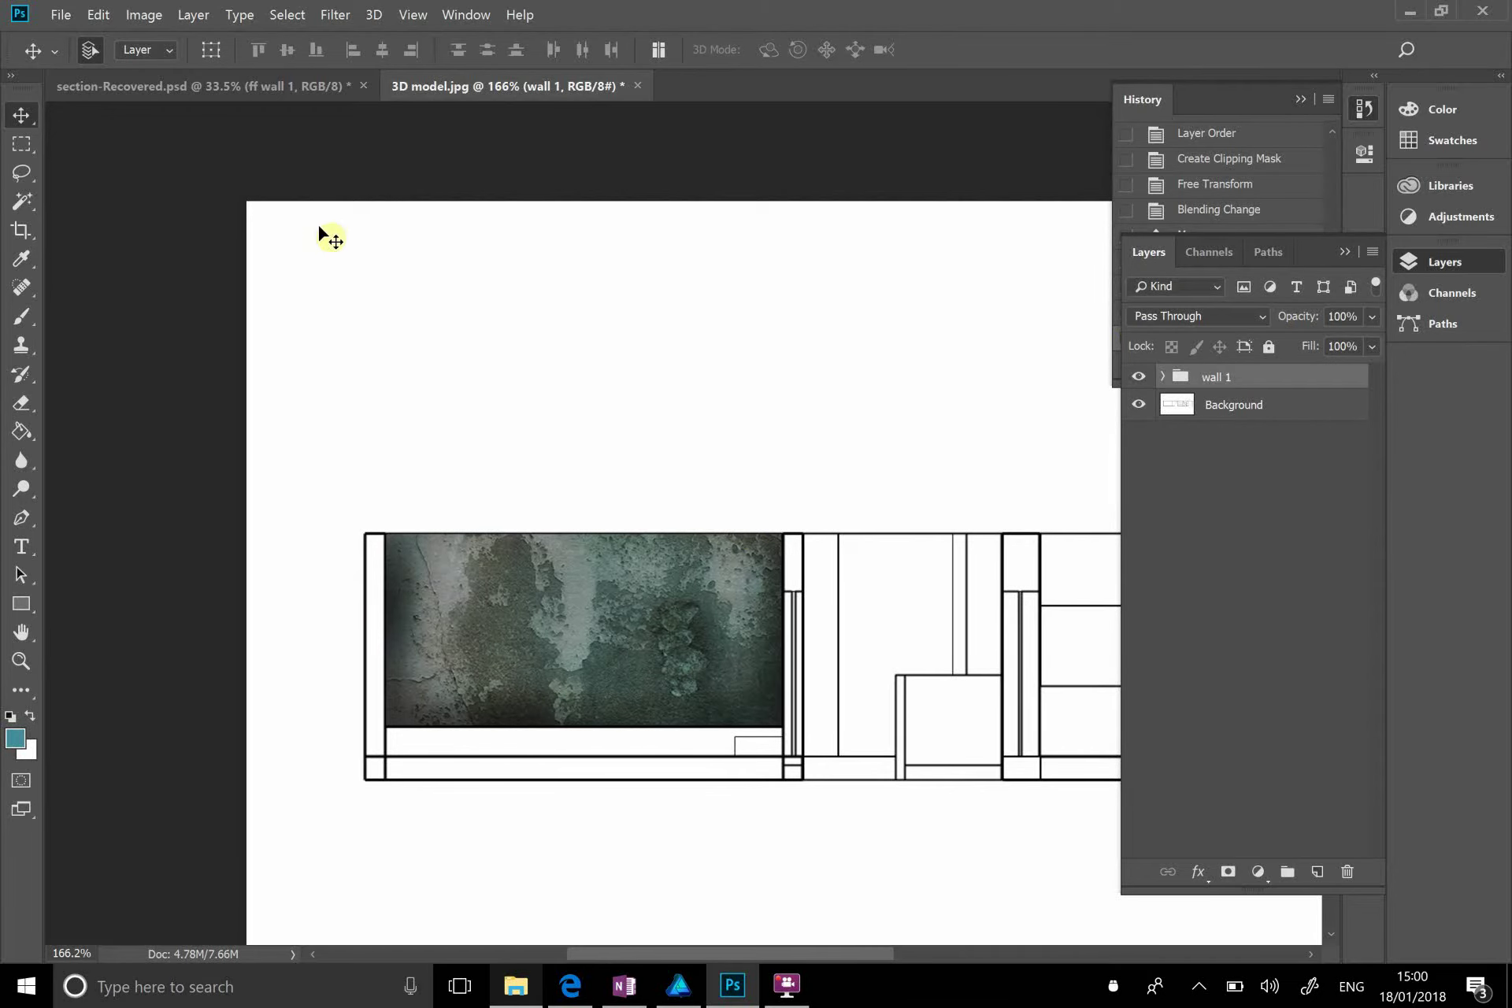
left_click(1315, 874)
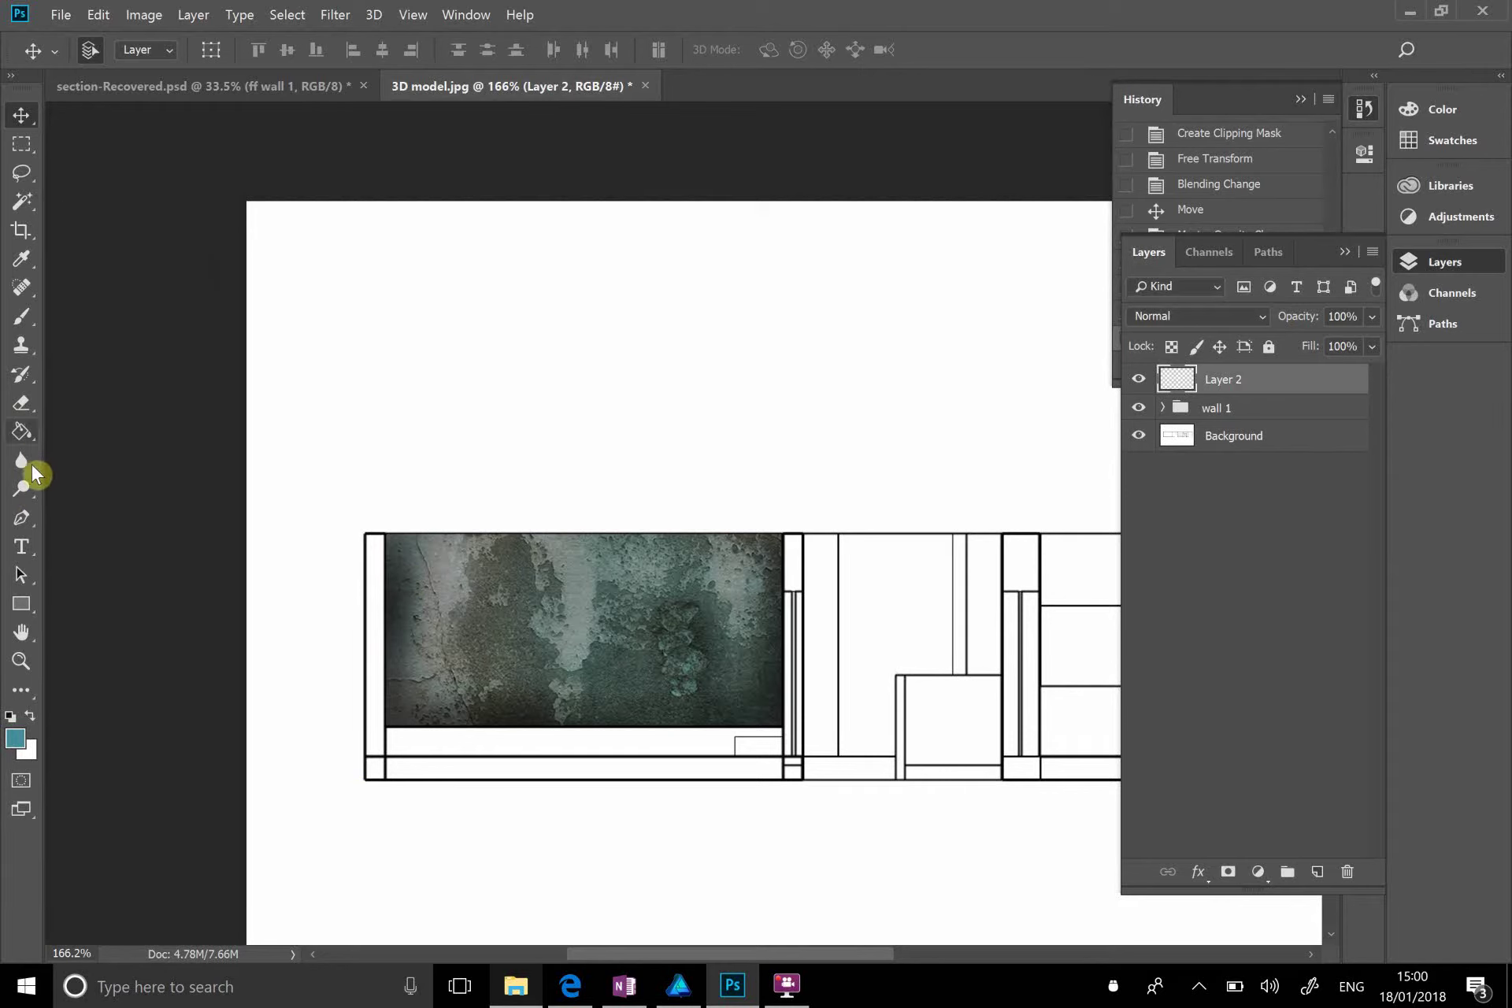
Step: Select the thin strip along the wall's left edge with the Rectangular Marquee
left_click(21, 148)
left_click_drag(288, 251, 550, 348)
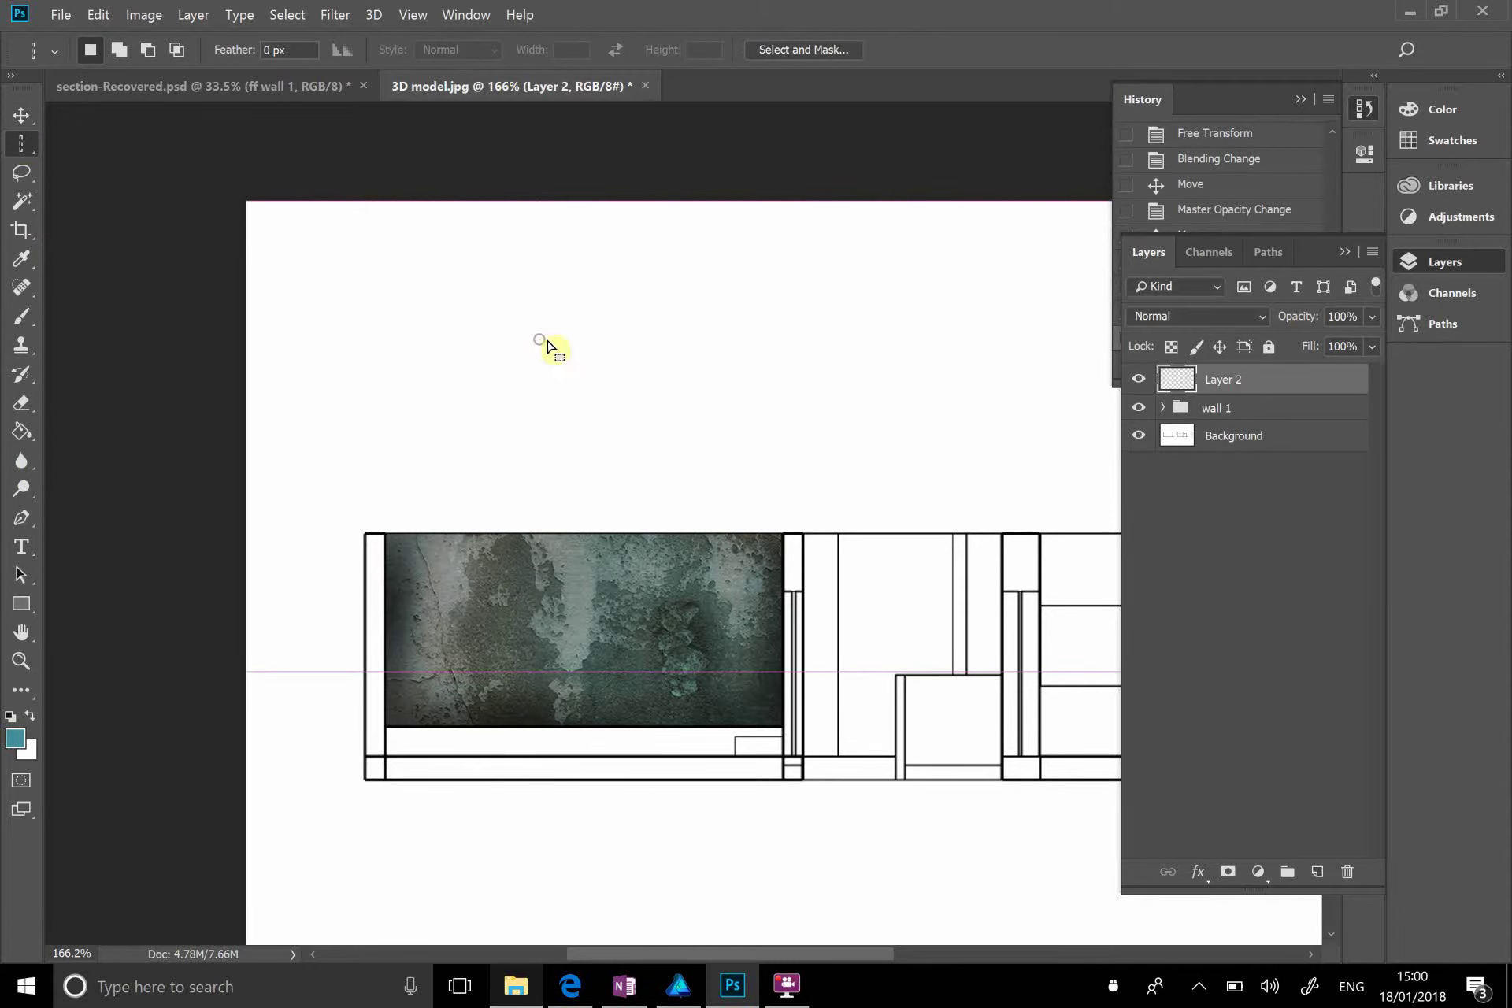
right_click(27, 146)
left_click(122, 146)
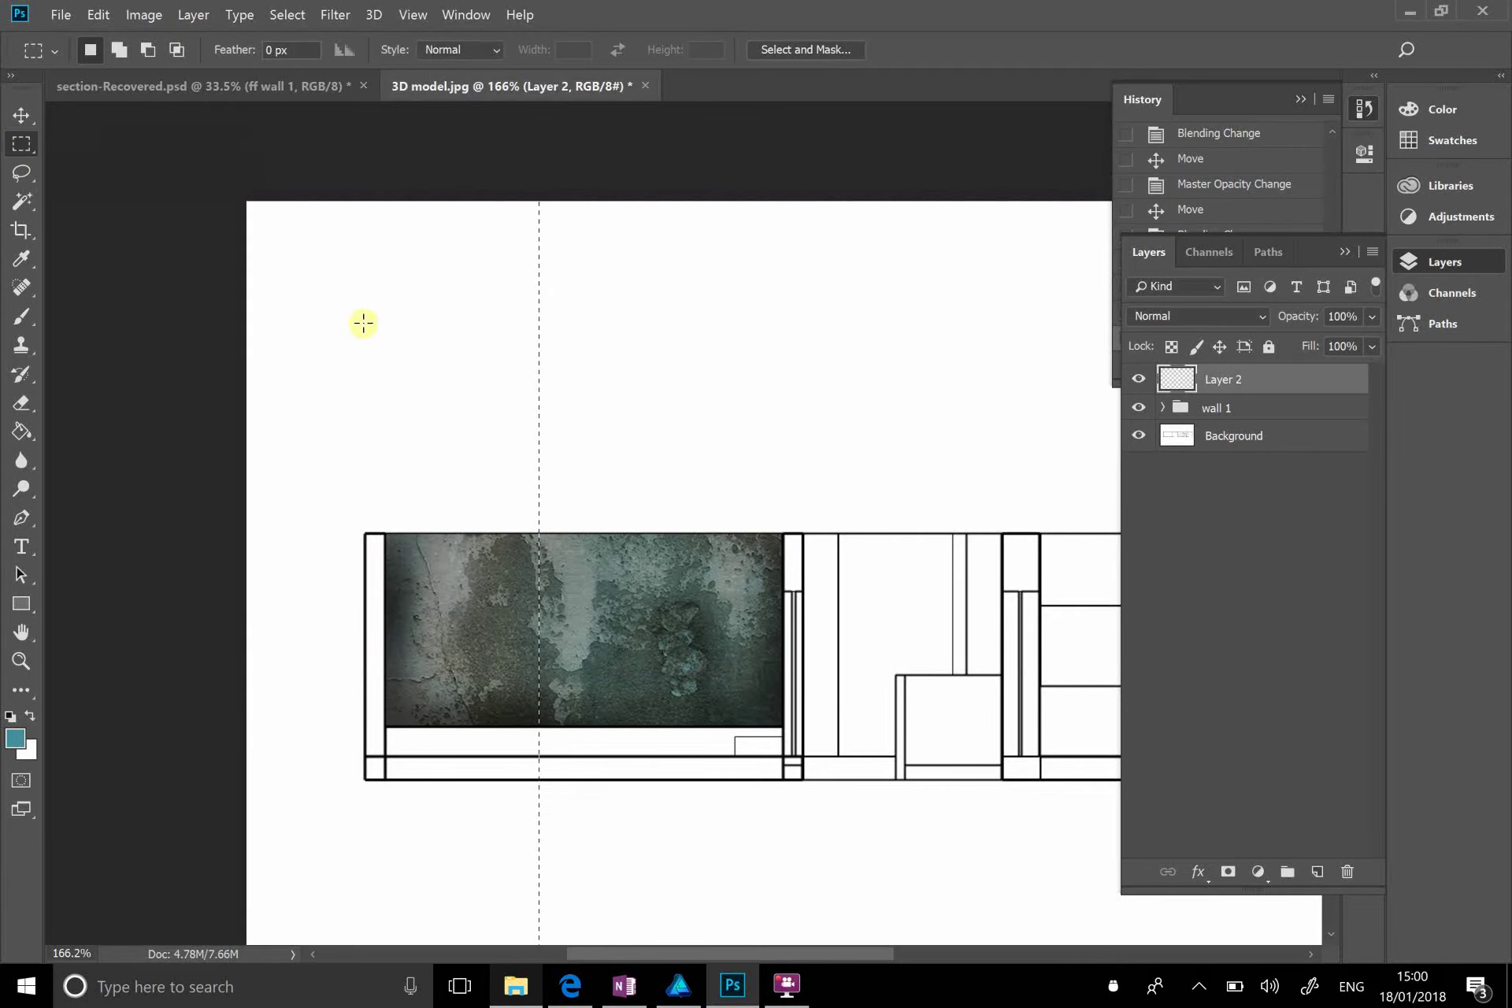
left_click_drag(370, 325, 539, 364)
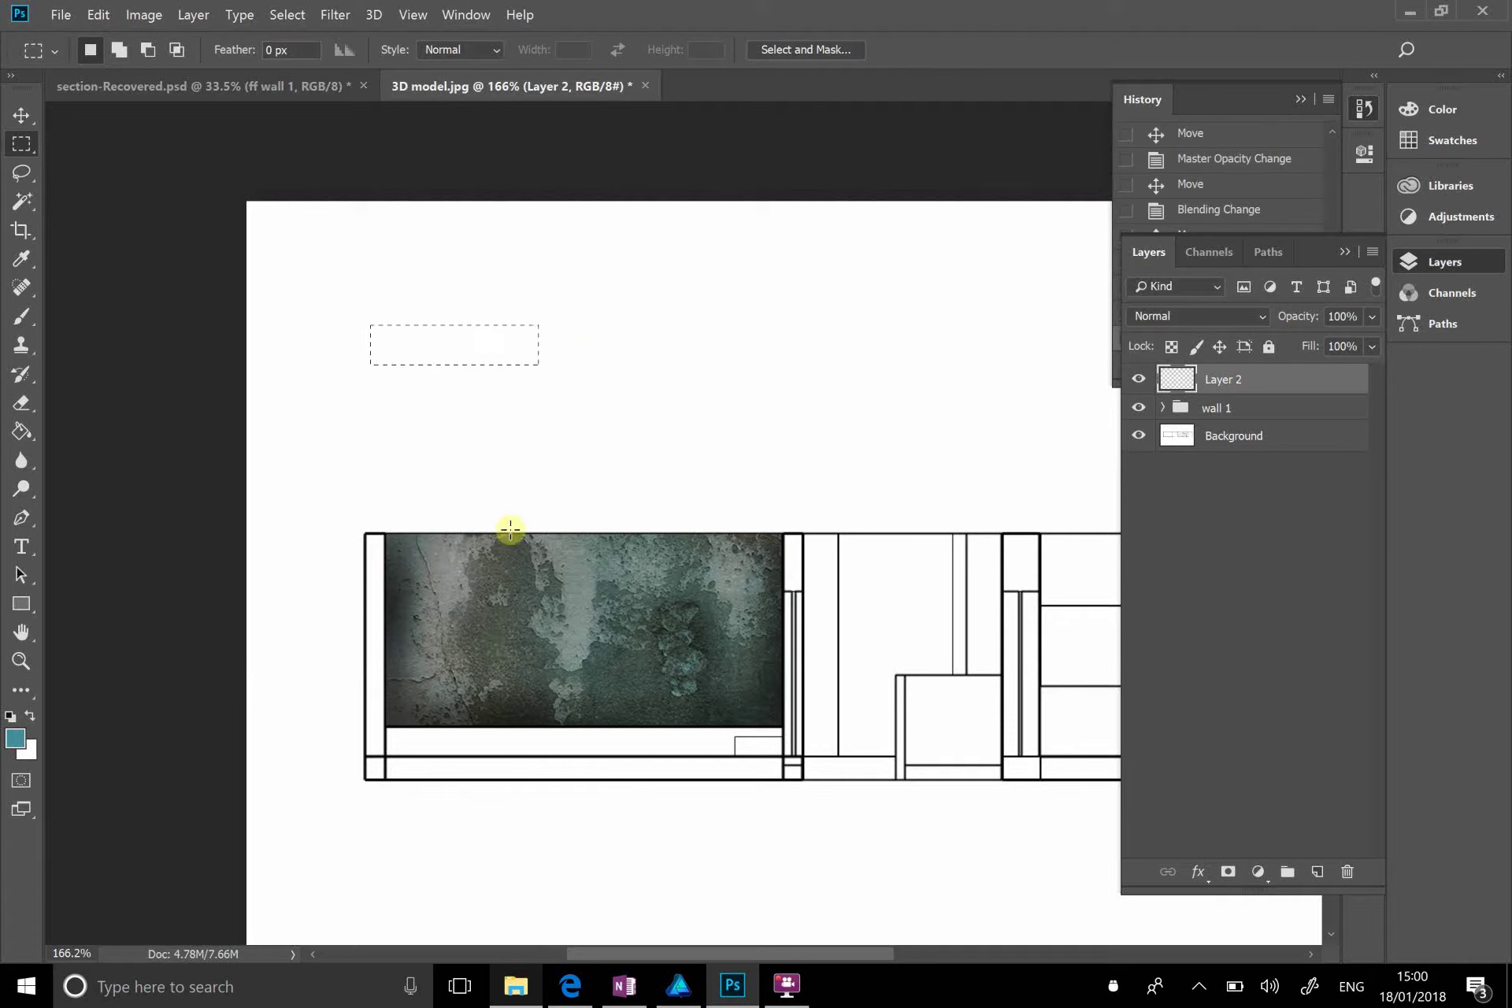
left_click_drag(367, 533, 382, 779)
Step: Reset to default colours and fill the left wall strip black with the Paint Bucket
left_click(10, 717)
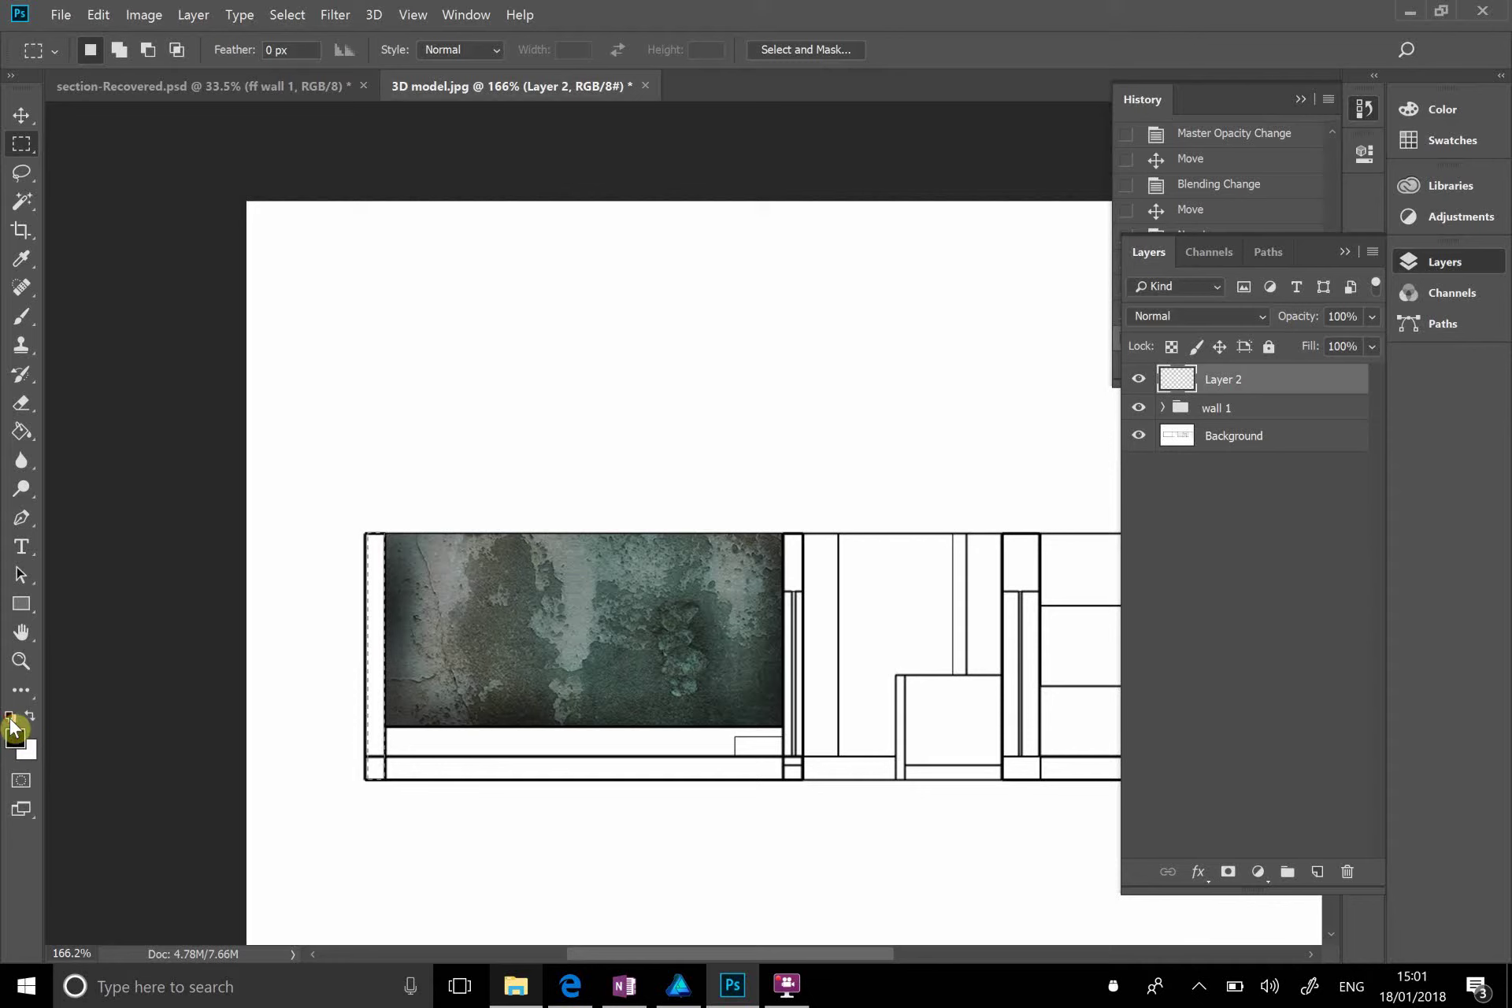
left_click(22, 432)
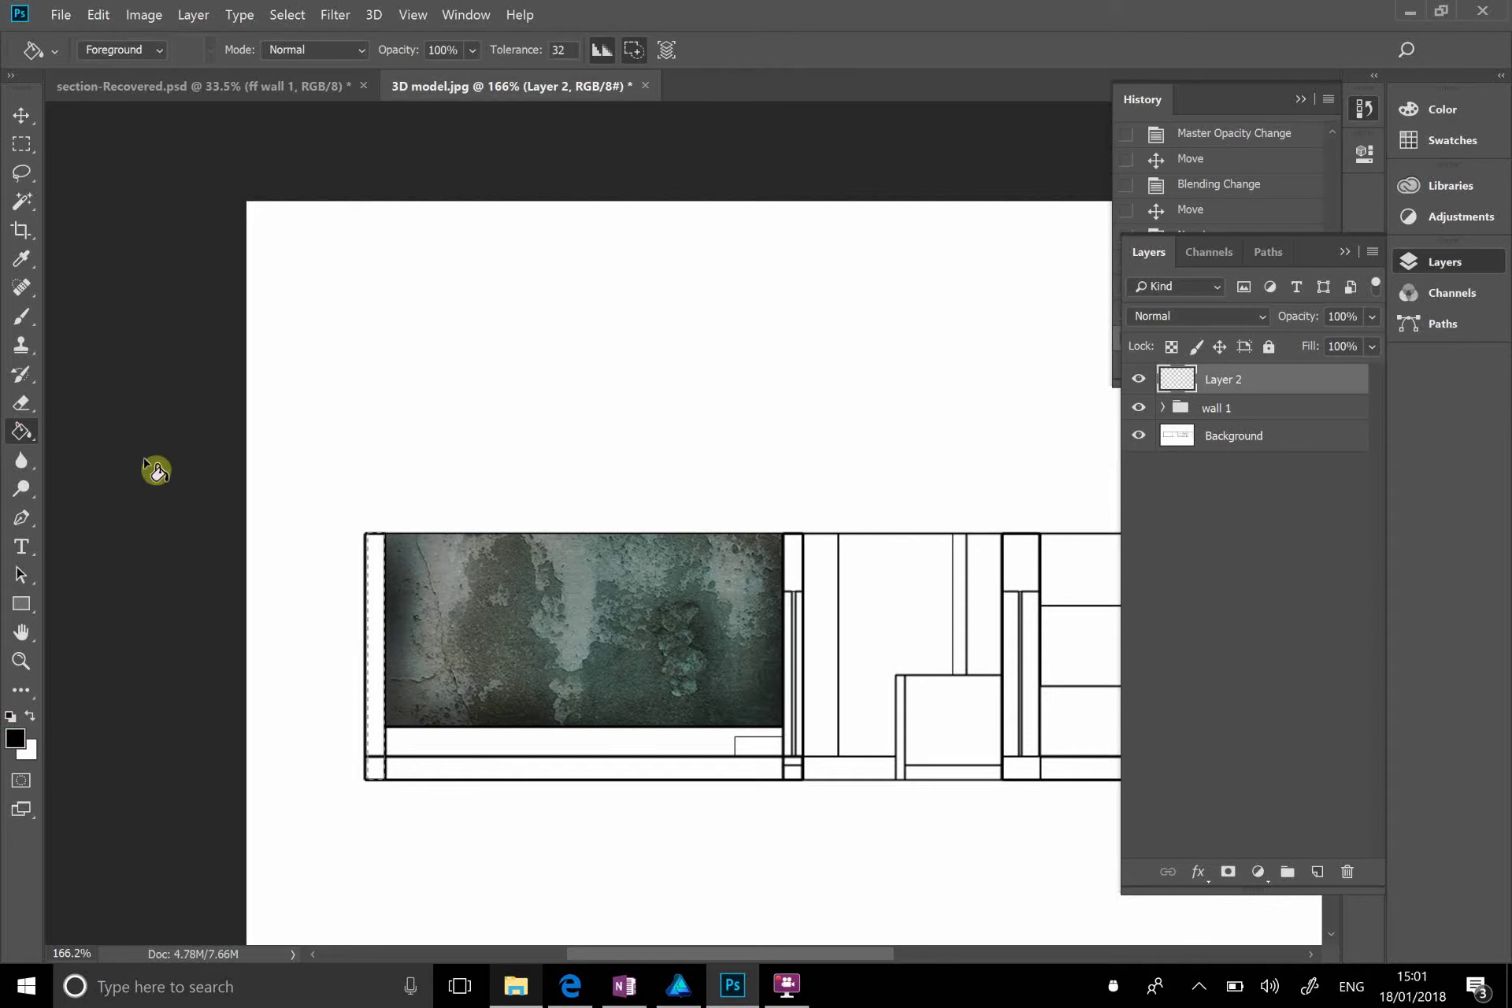
left_click(379, 599)
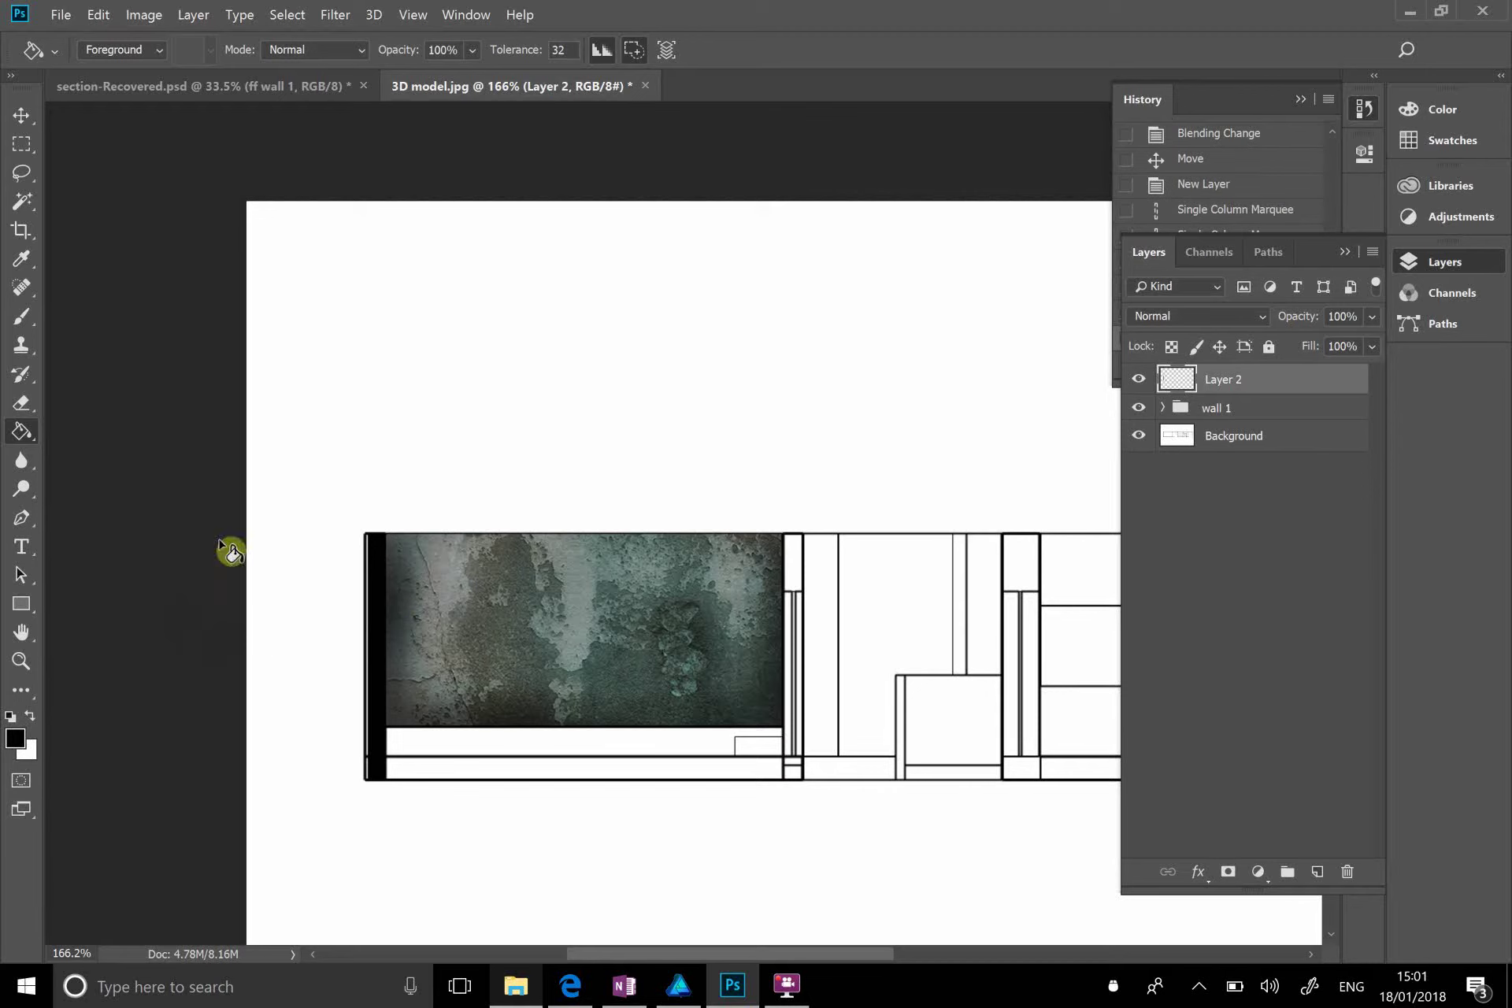
left_click(21, 115)
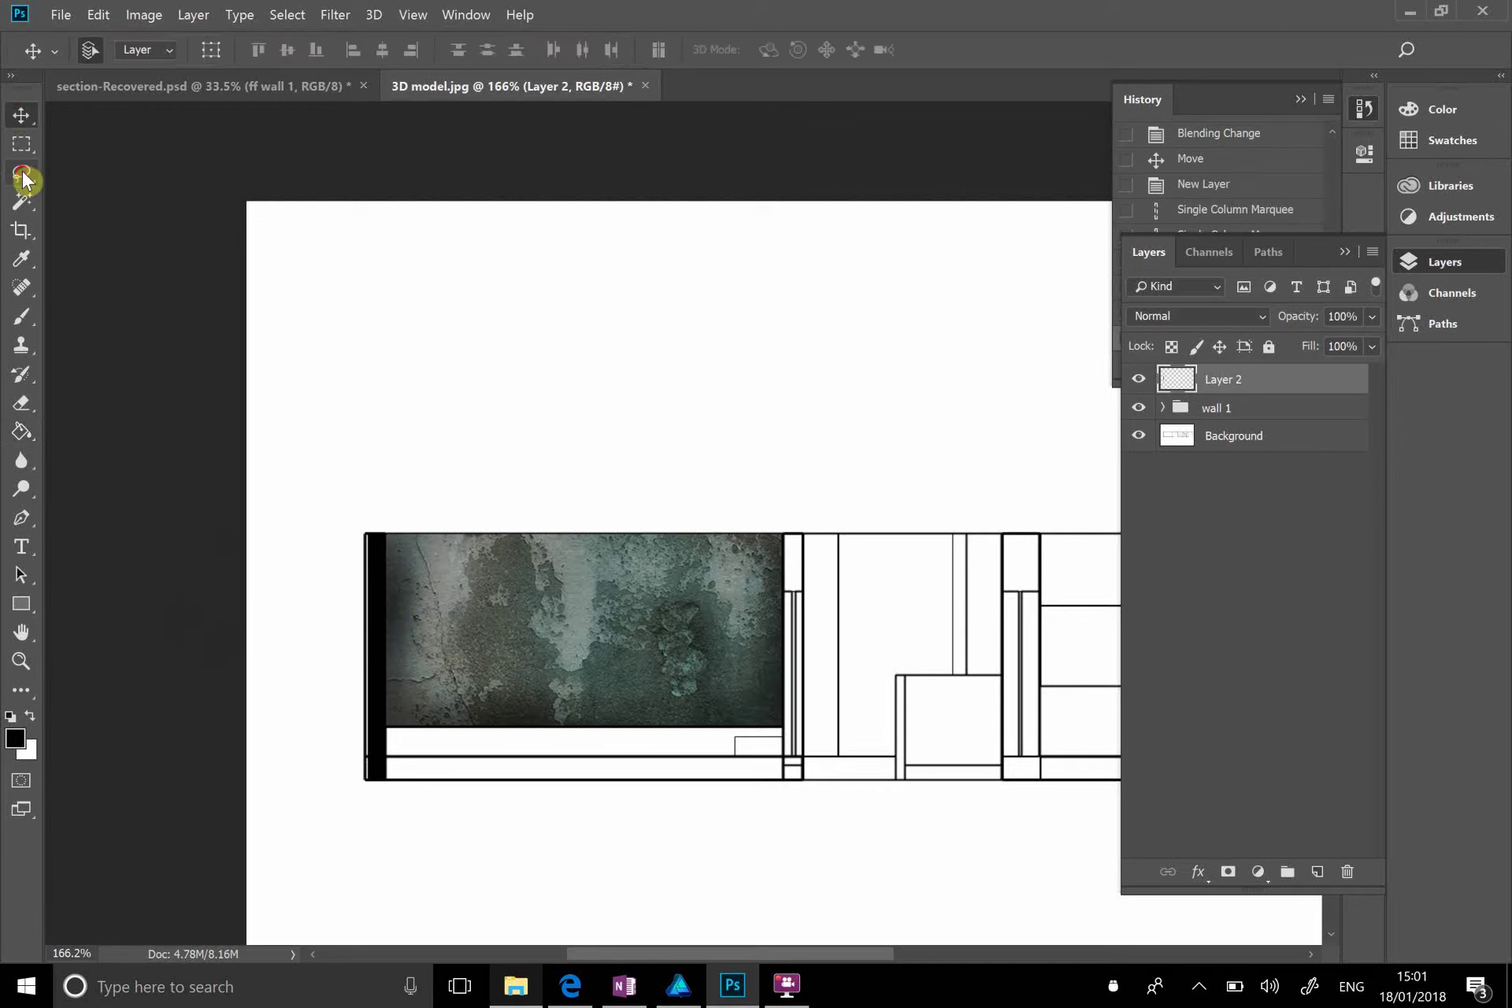
Step: Outline the wall's bottom strip and right column with the Polygonal Lasso
left_click(22, 173)
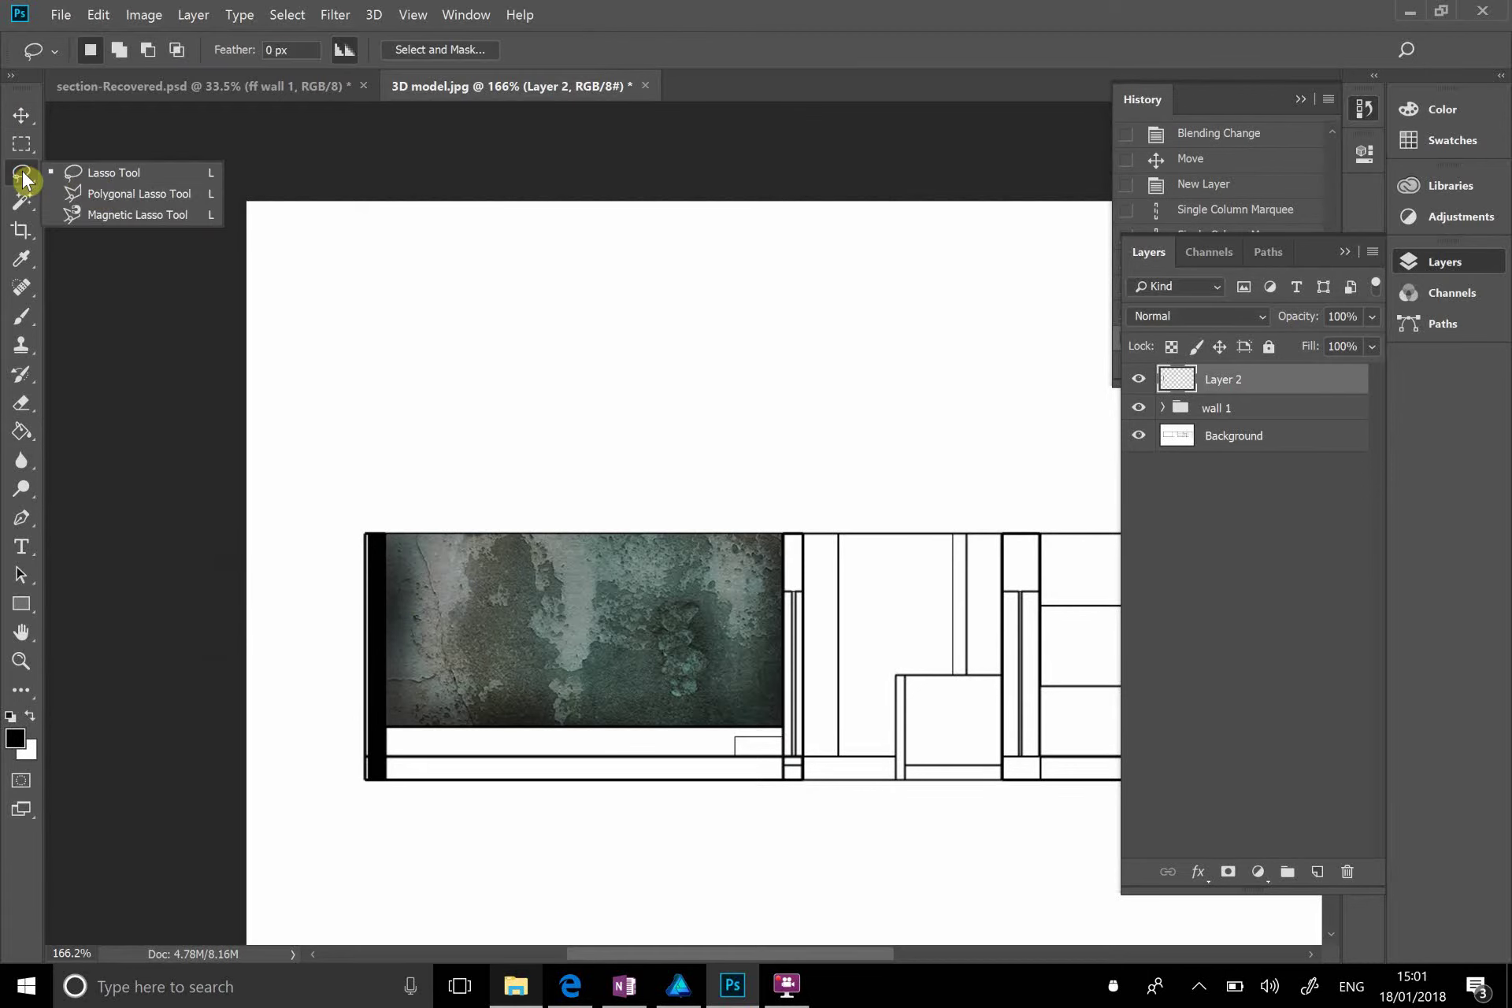
left_click(97, 194)
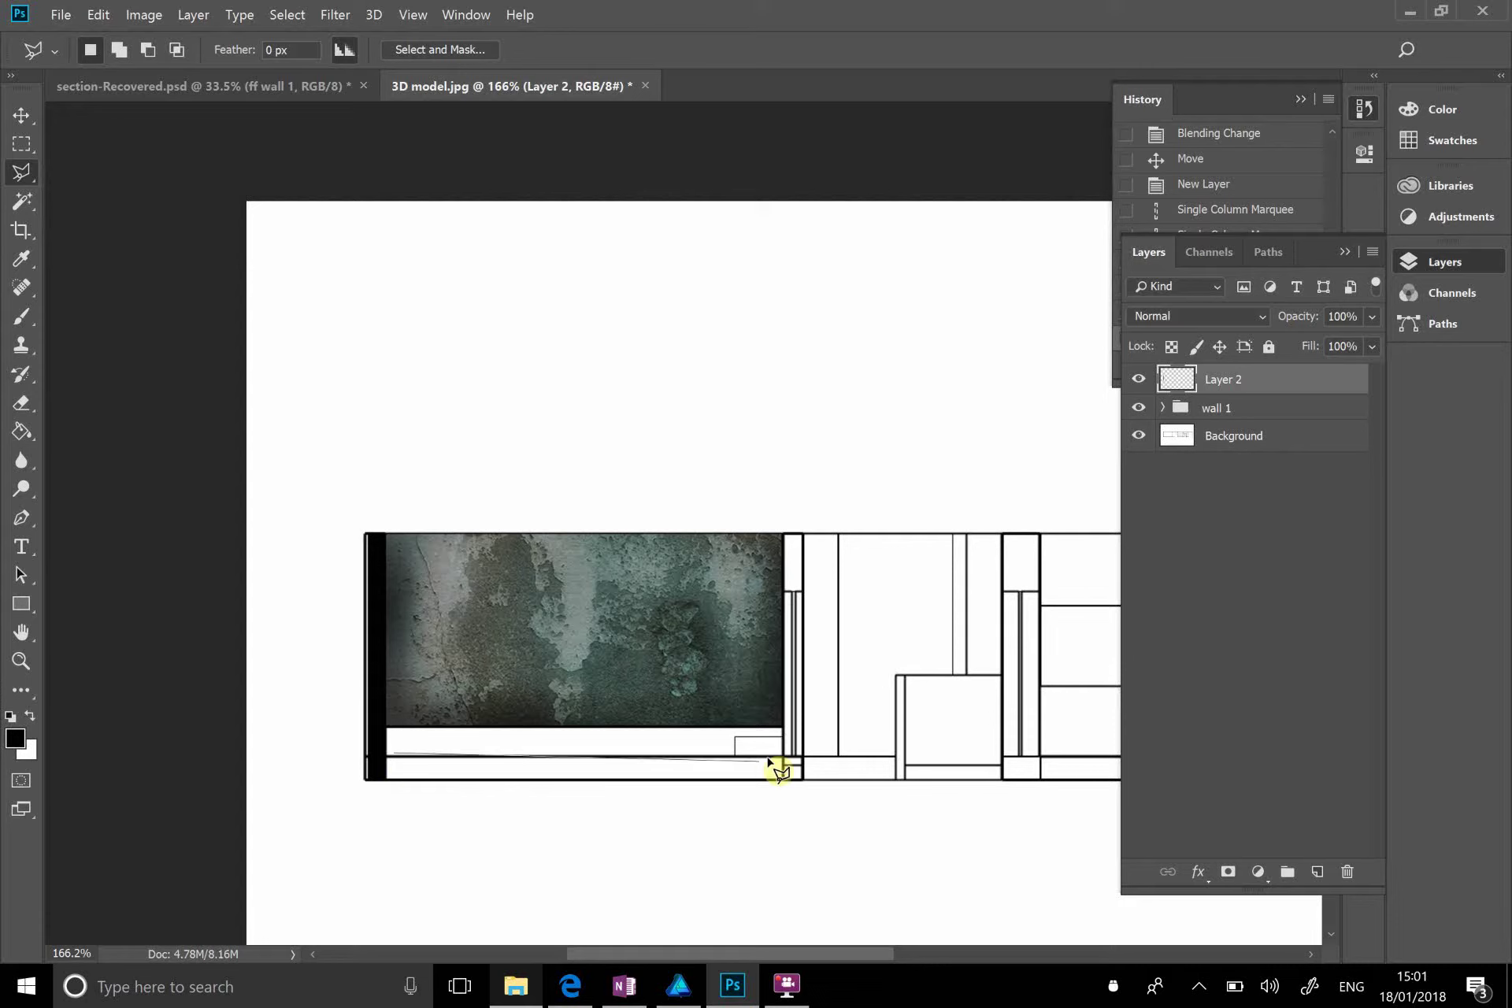
double_click(785, 562)
left_click(707, 381)
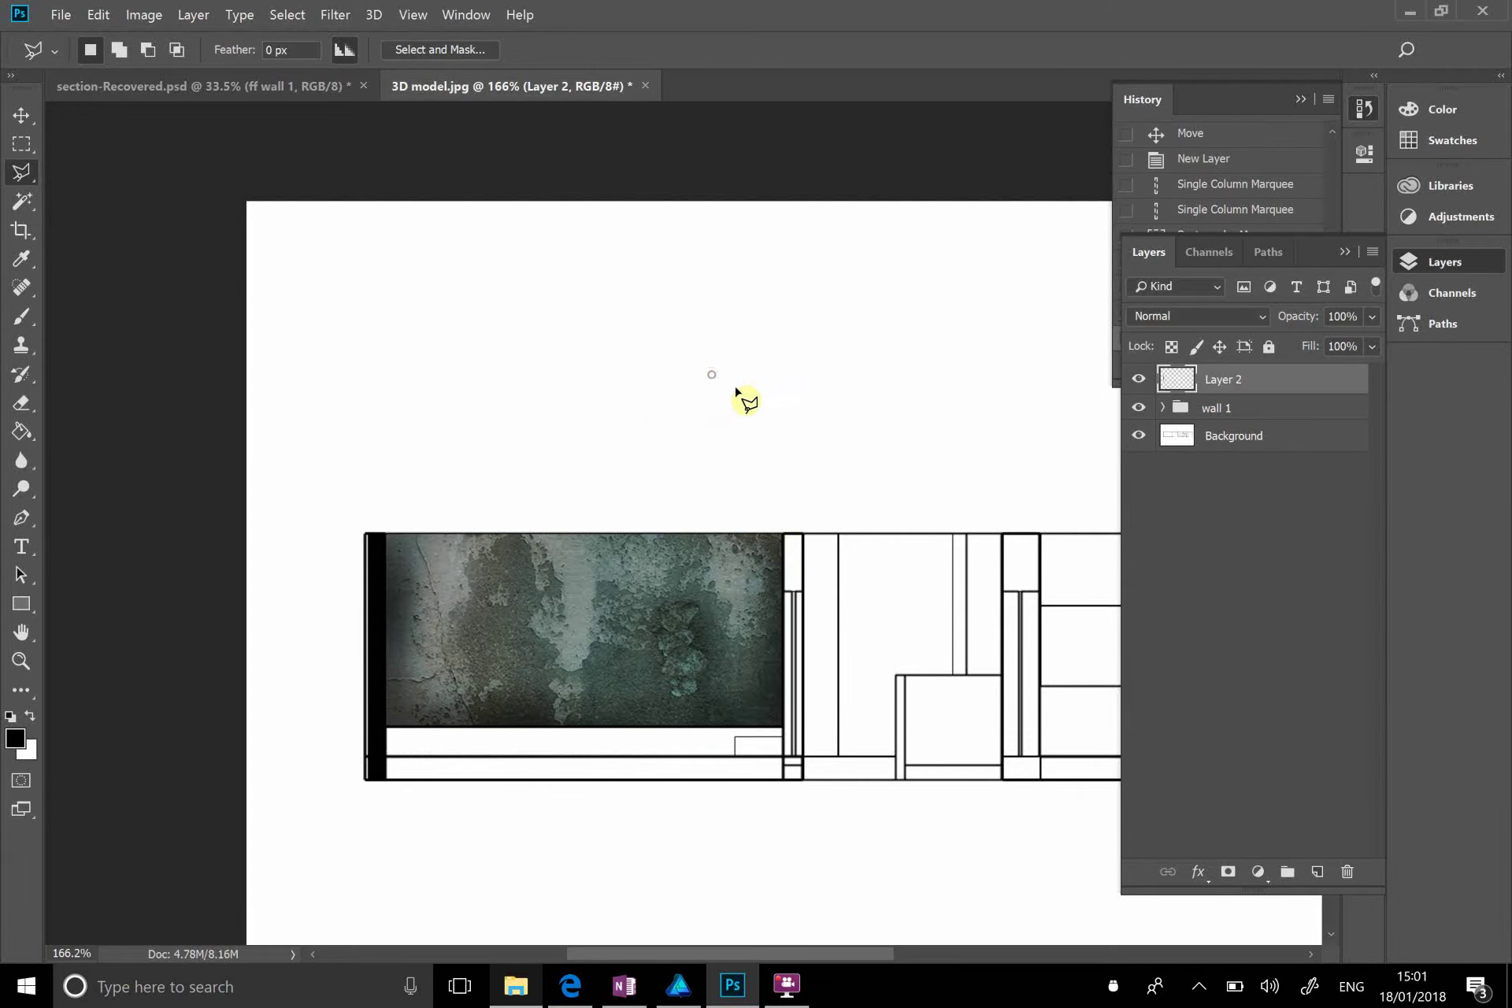
left_click(392, 758)
left_click(782, 757)
left_click(802, 536)
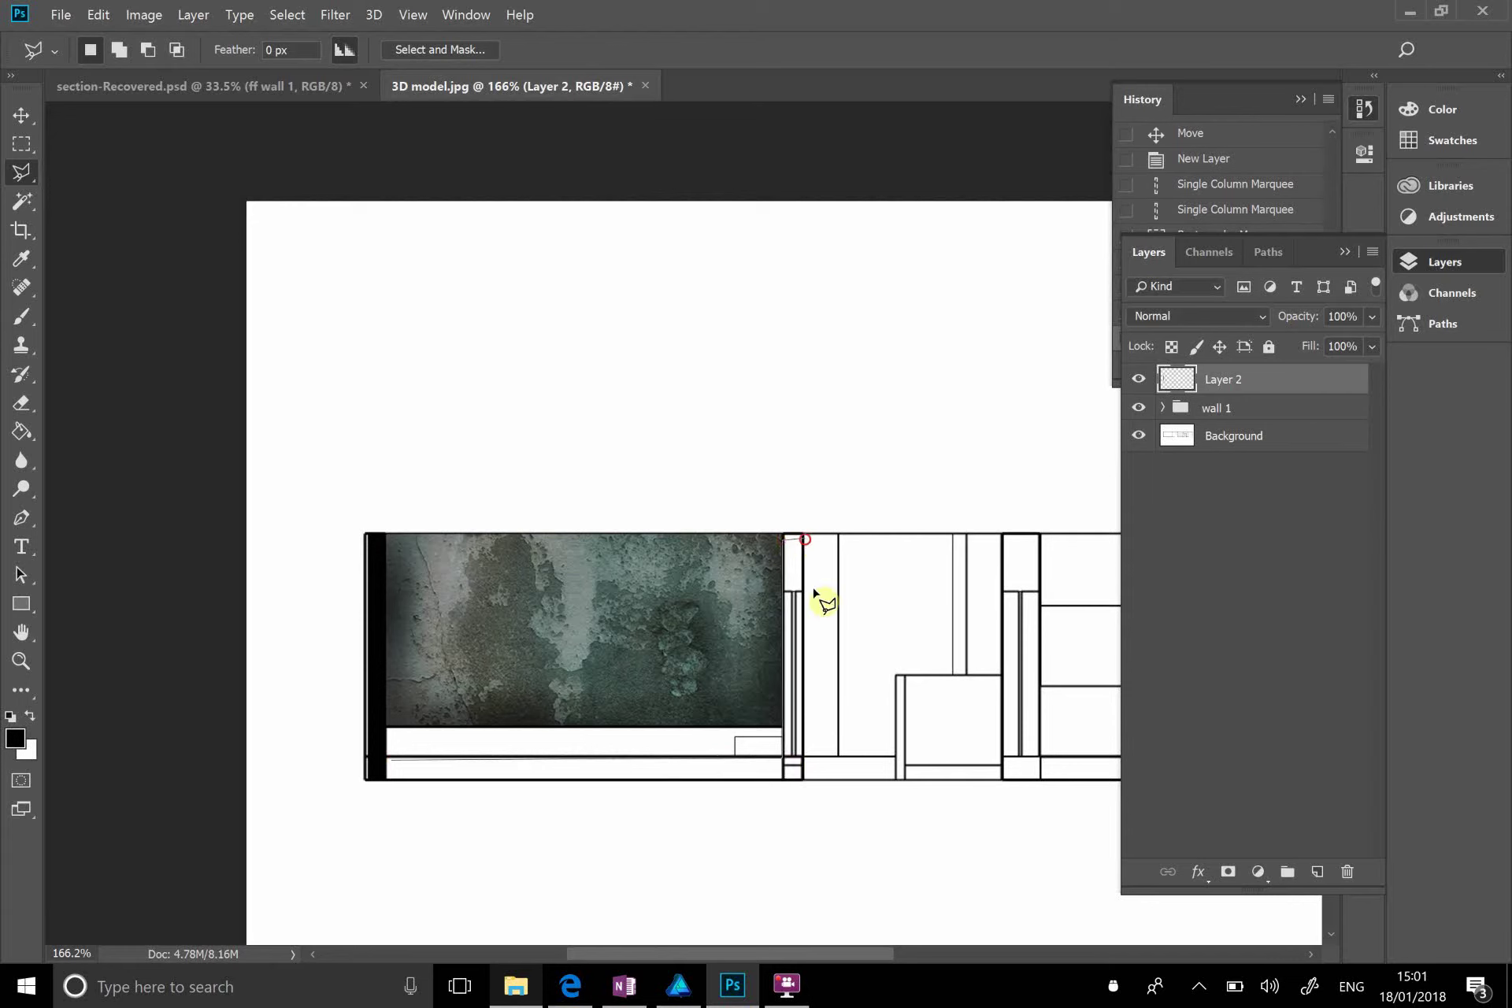
left_click(804, 780)
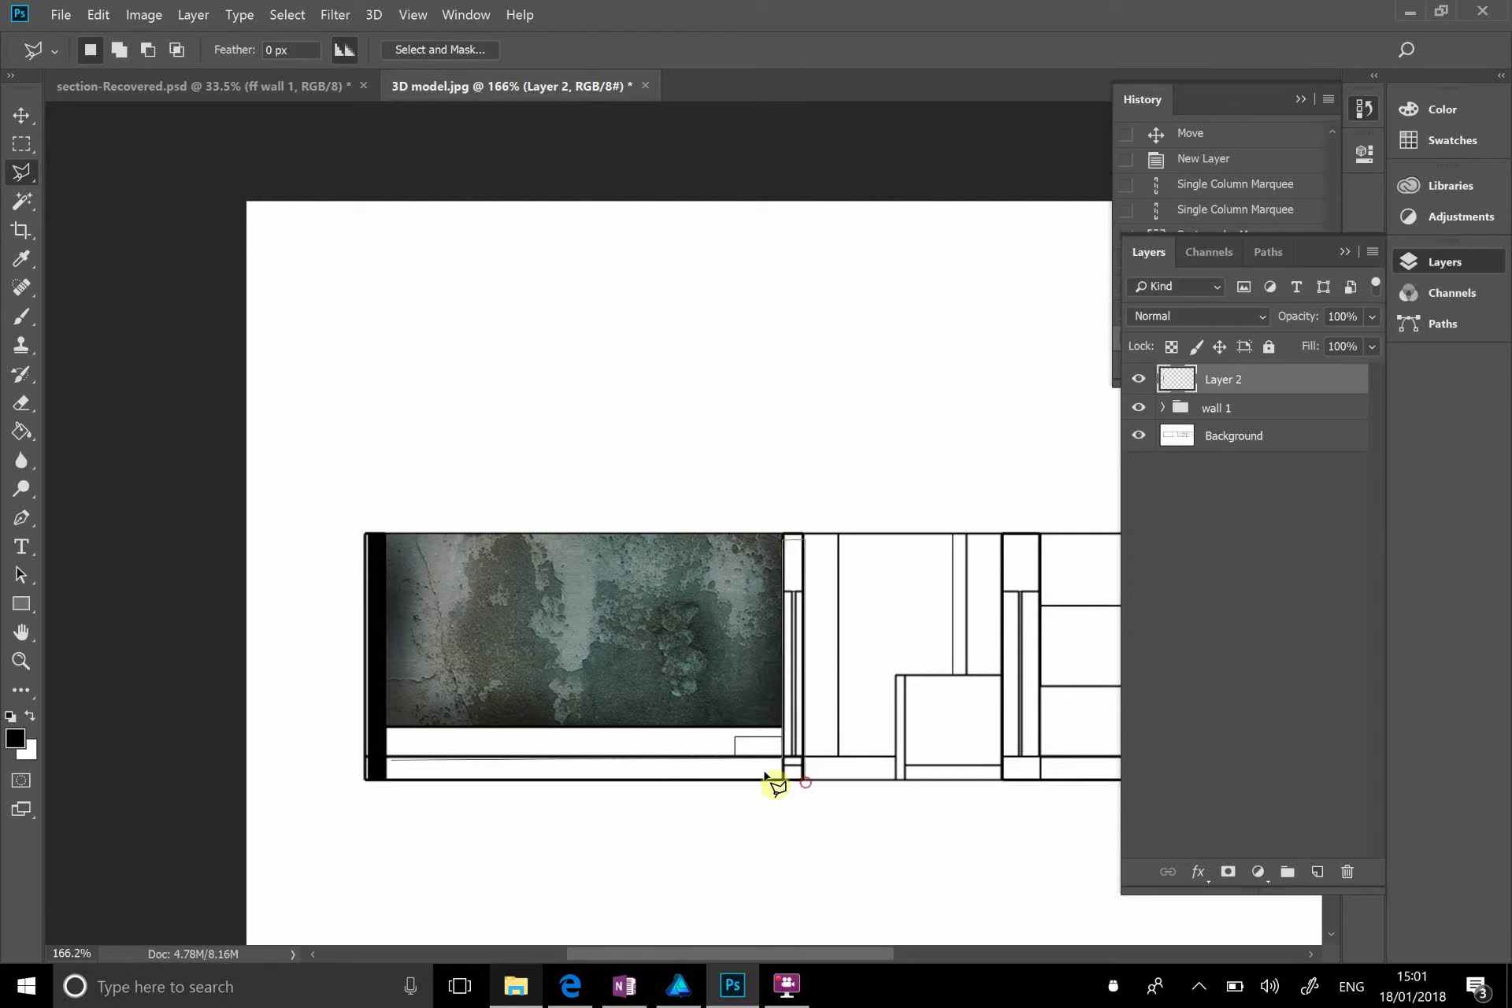
left_click(385, 779)
left_click(396, 764)
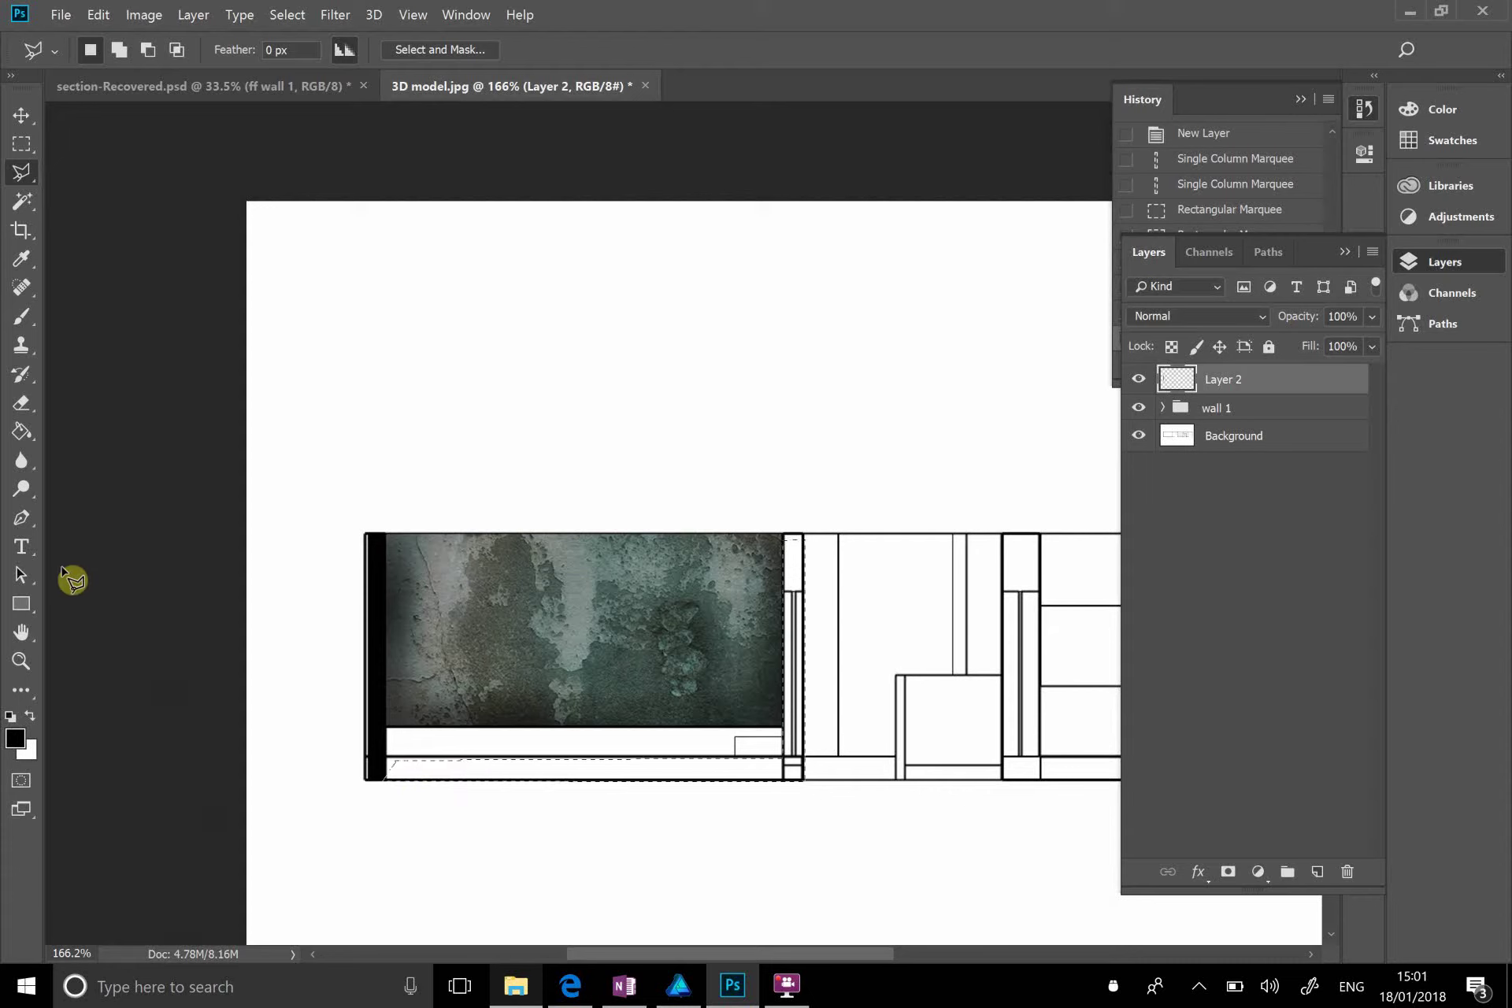
Step: Fill the selected bottom strip and right column black with the Paint Bucket
left_click(16, 437)
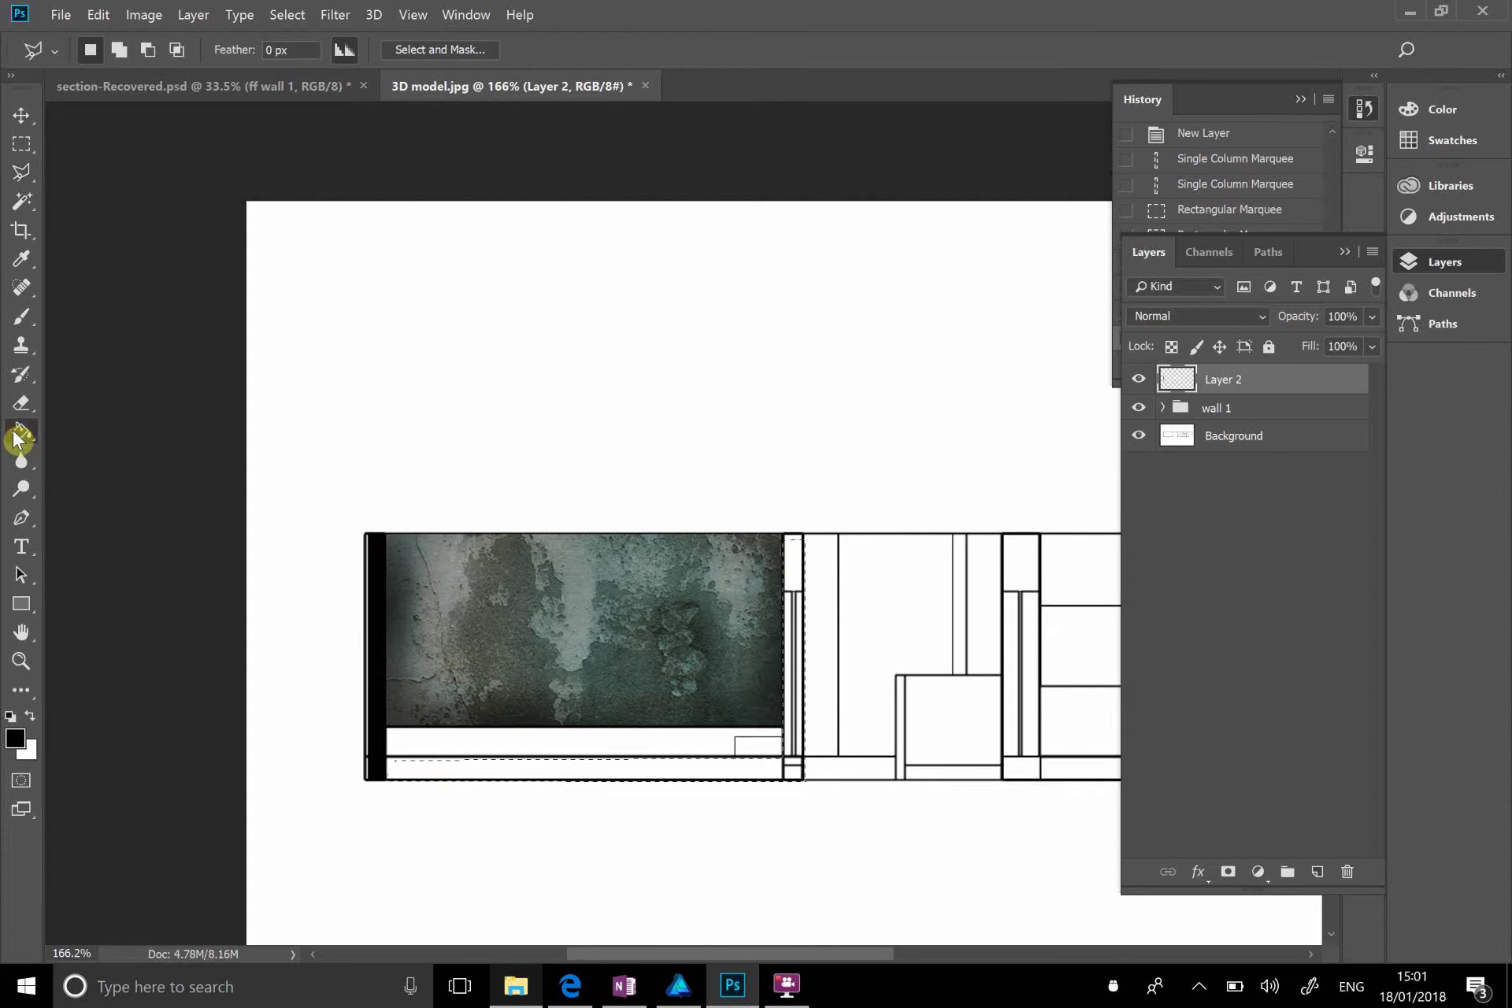
left_click(438, 777)
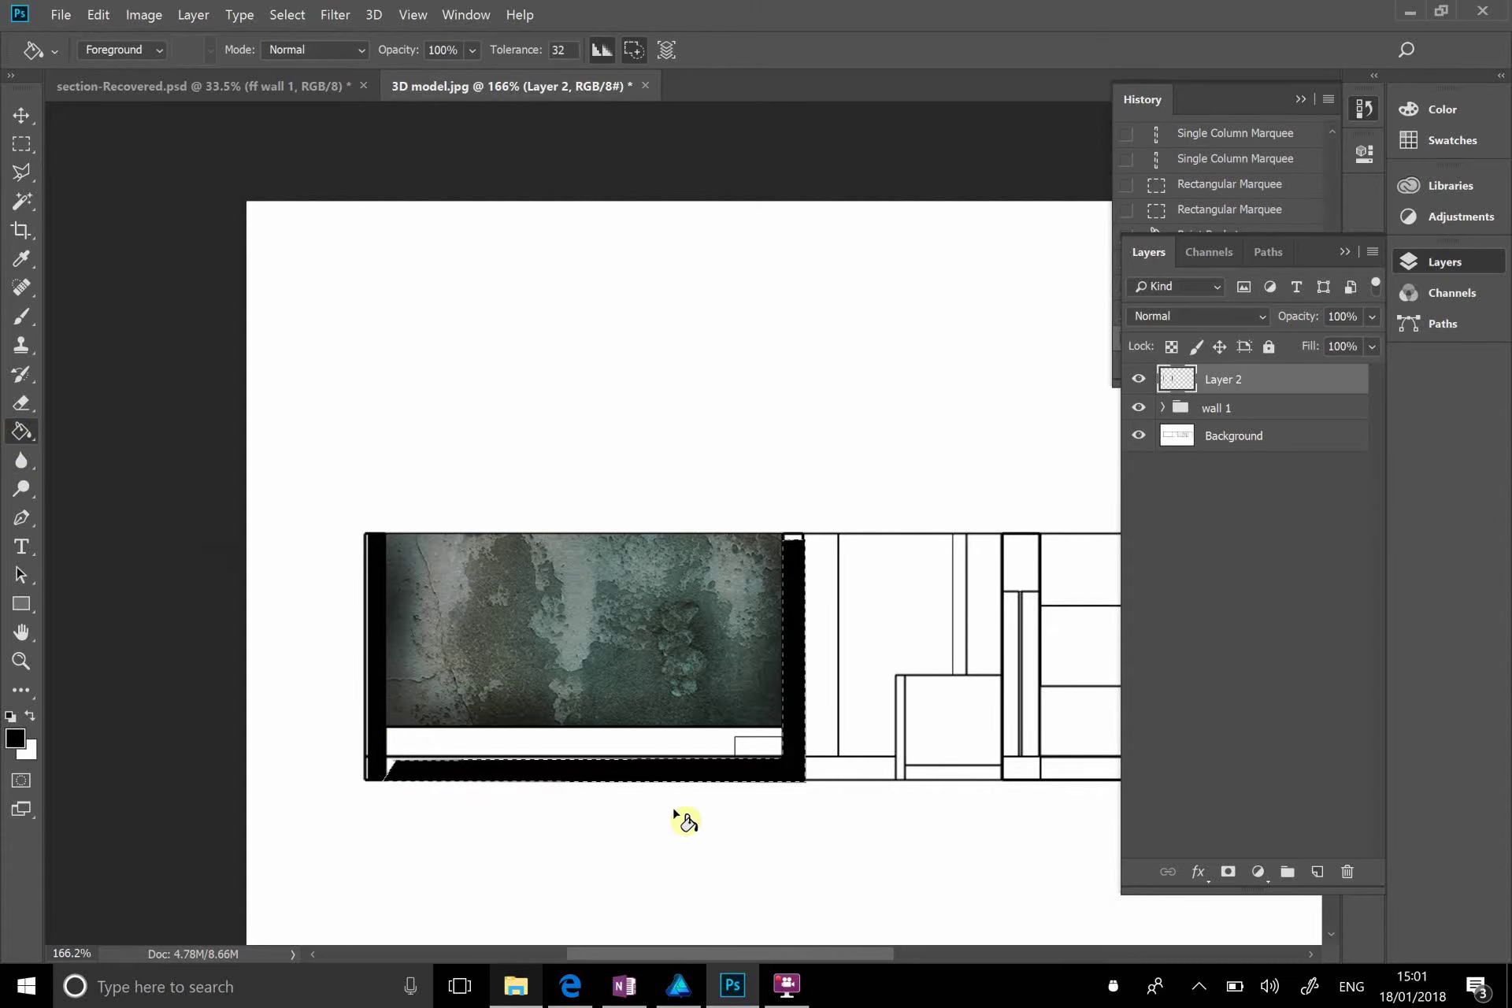
scroll(543, 768, "left", 1)
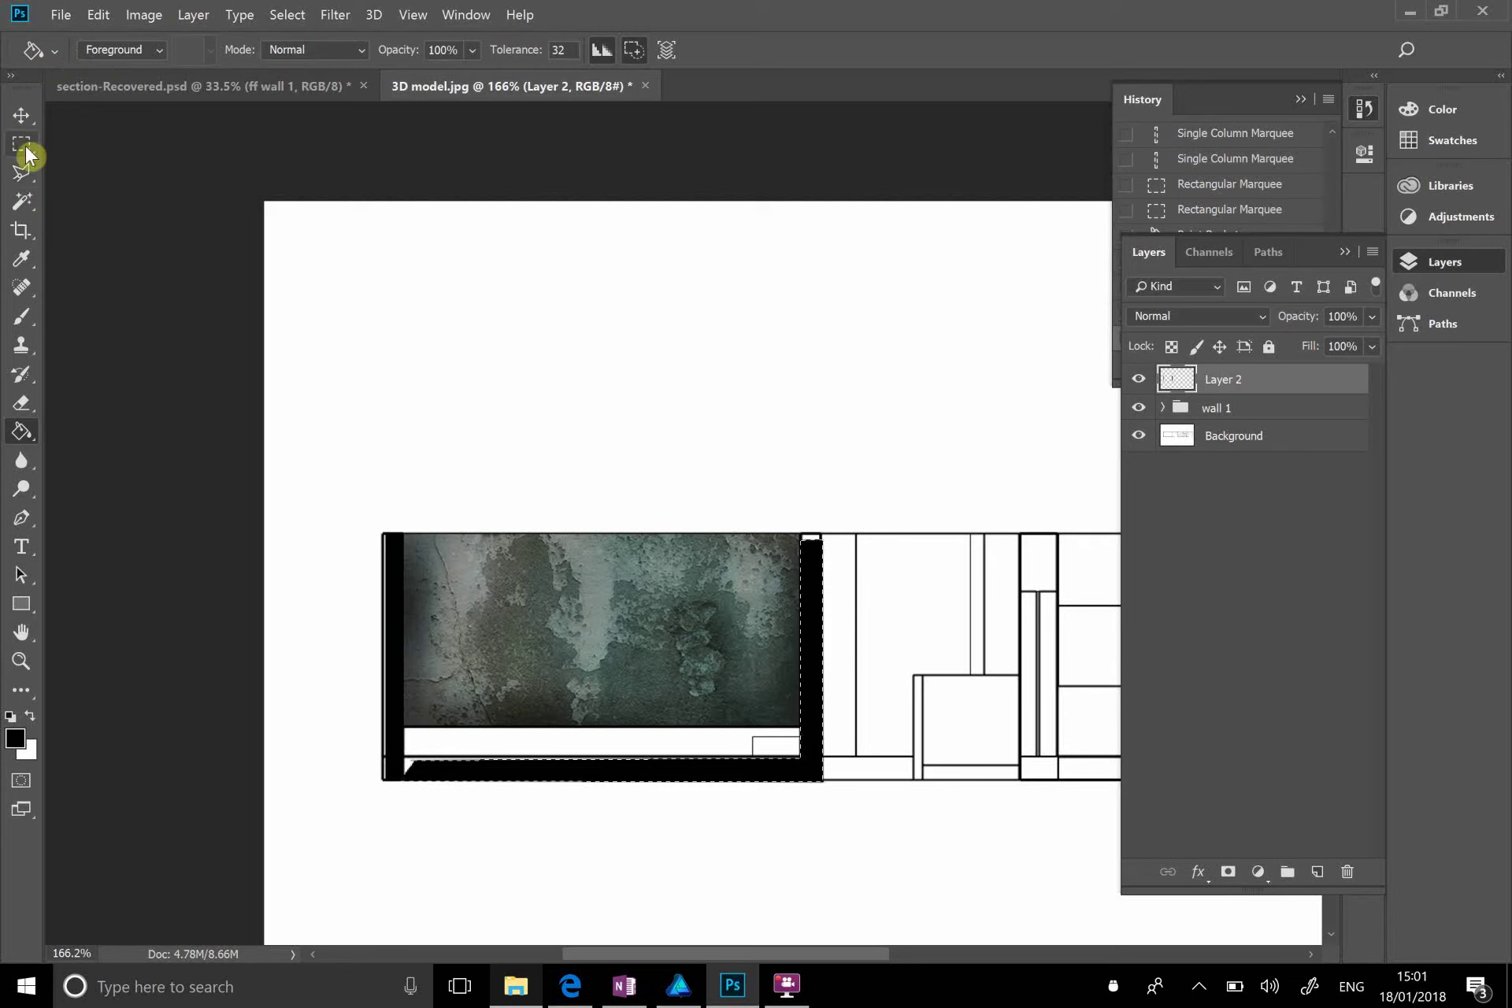
Step: On Background, Magic Wand-select the narrow top cell and the bottom cut-wall cells
left_click(24, 204)
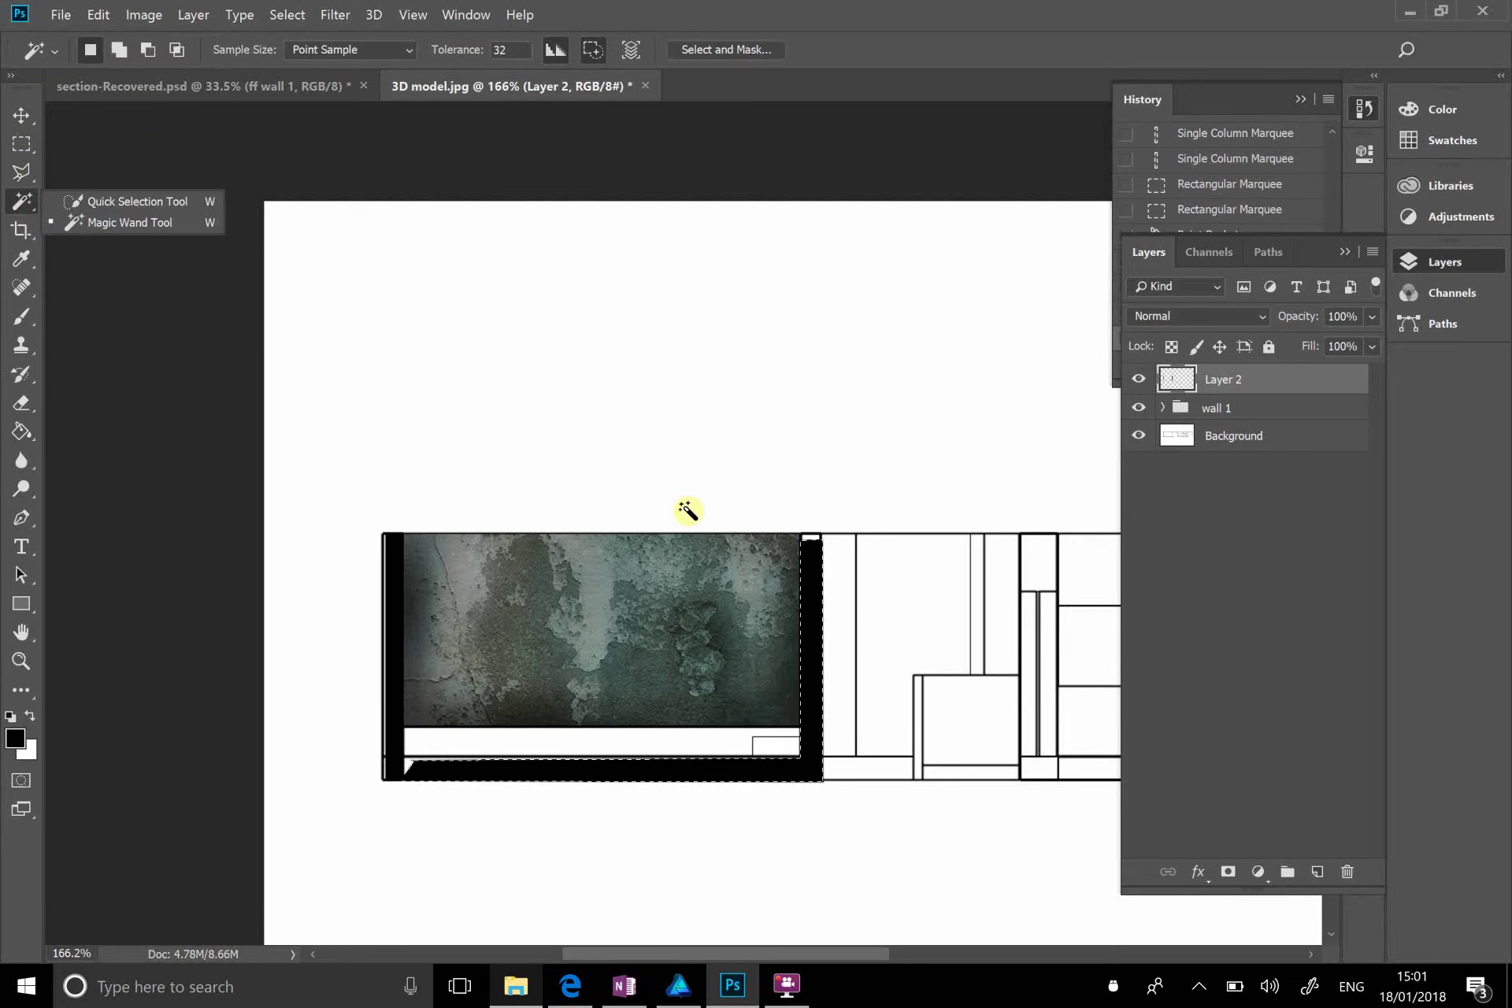
left_click(1044, 579)
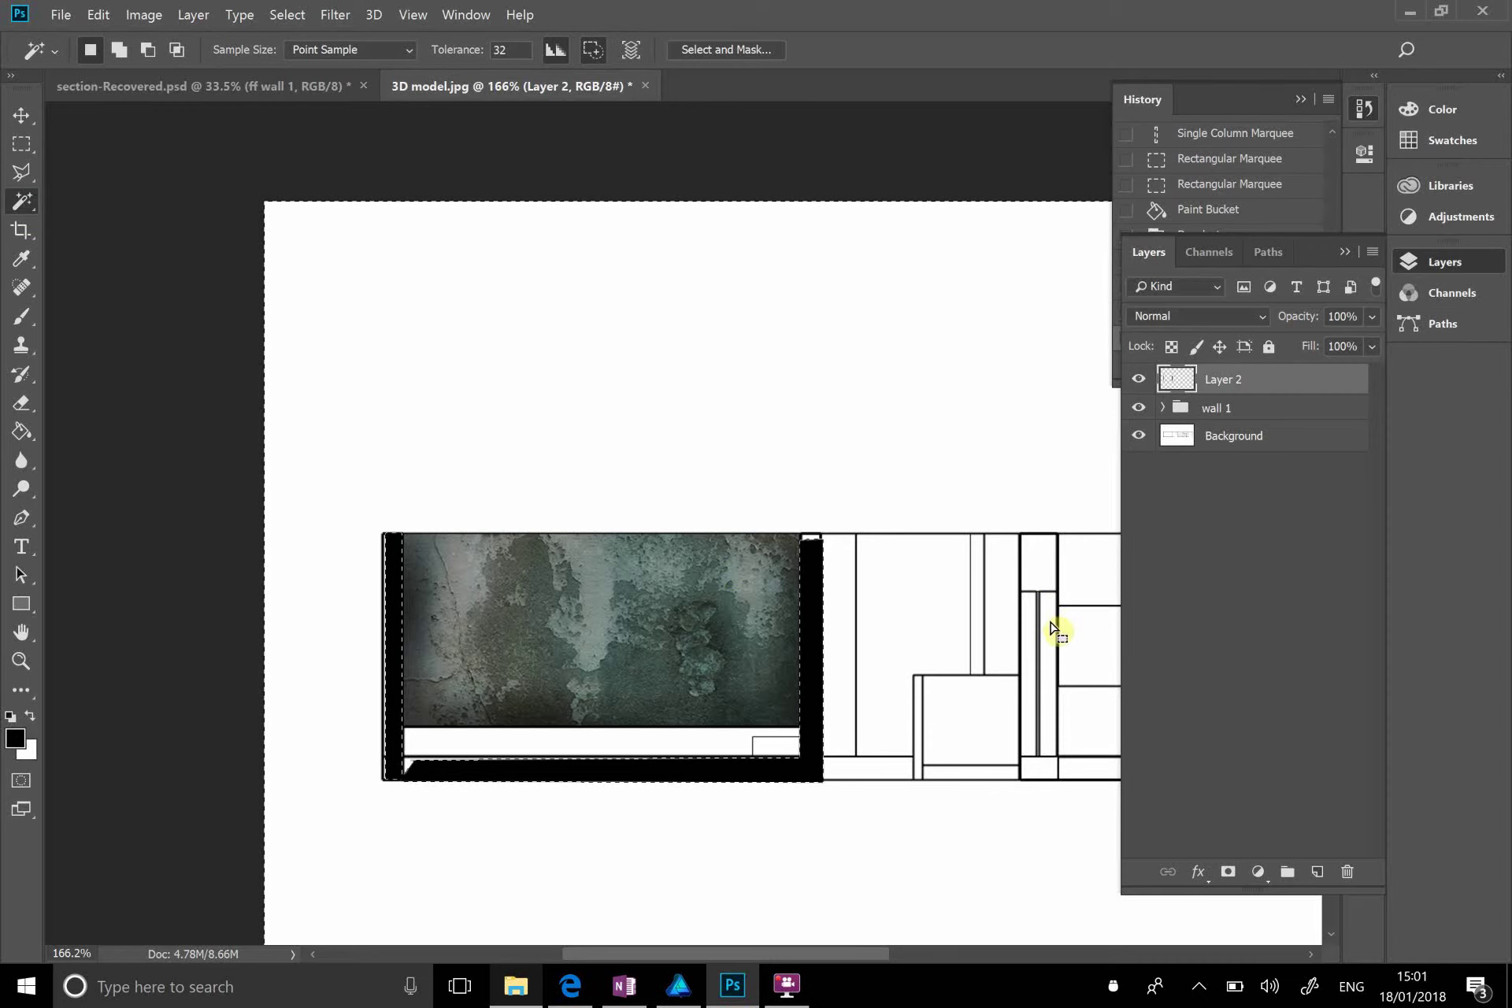
key("ctrl+d")
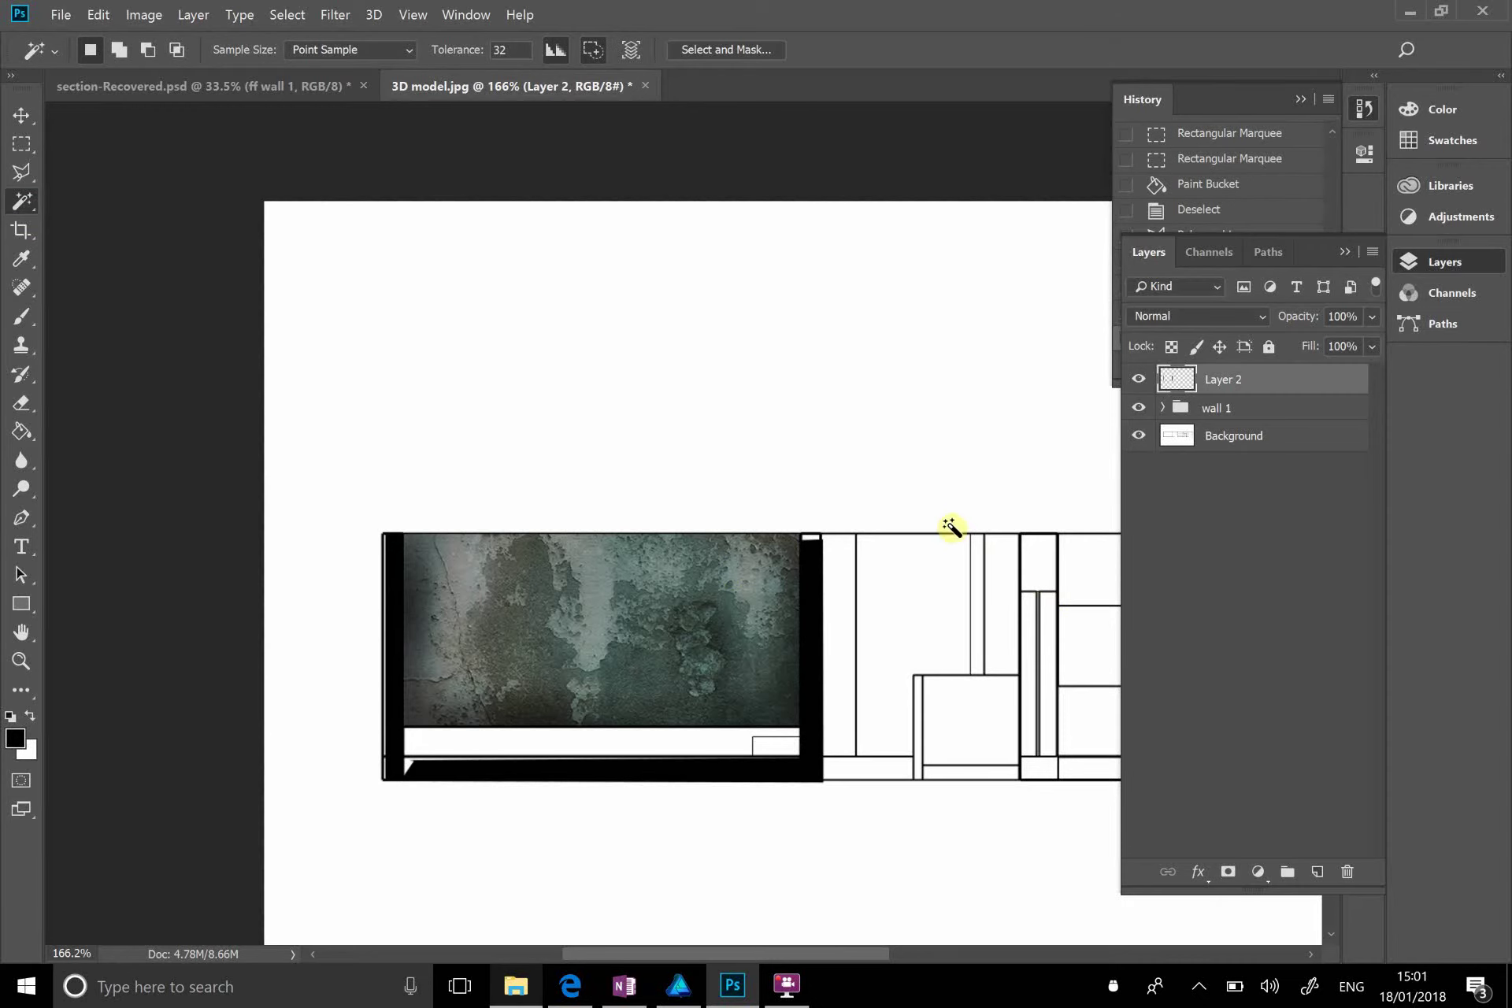
left_click(1033, 566)
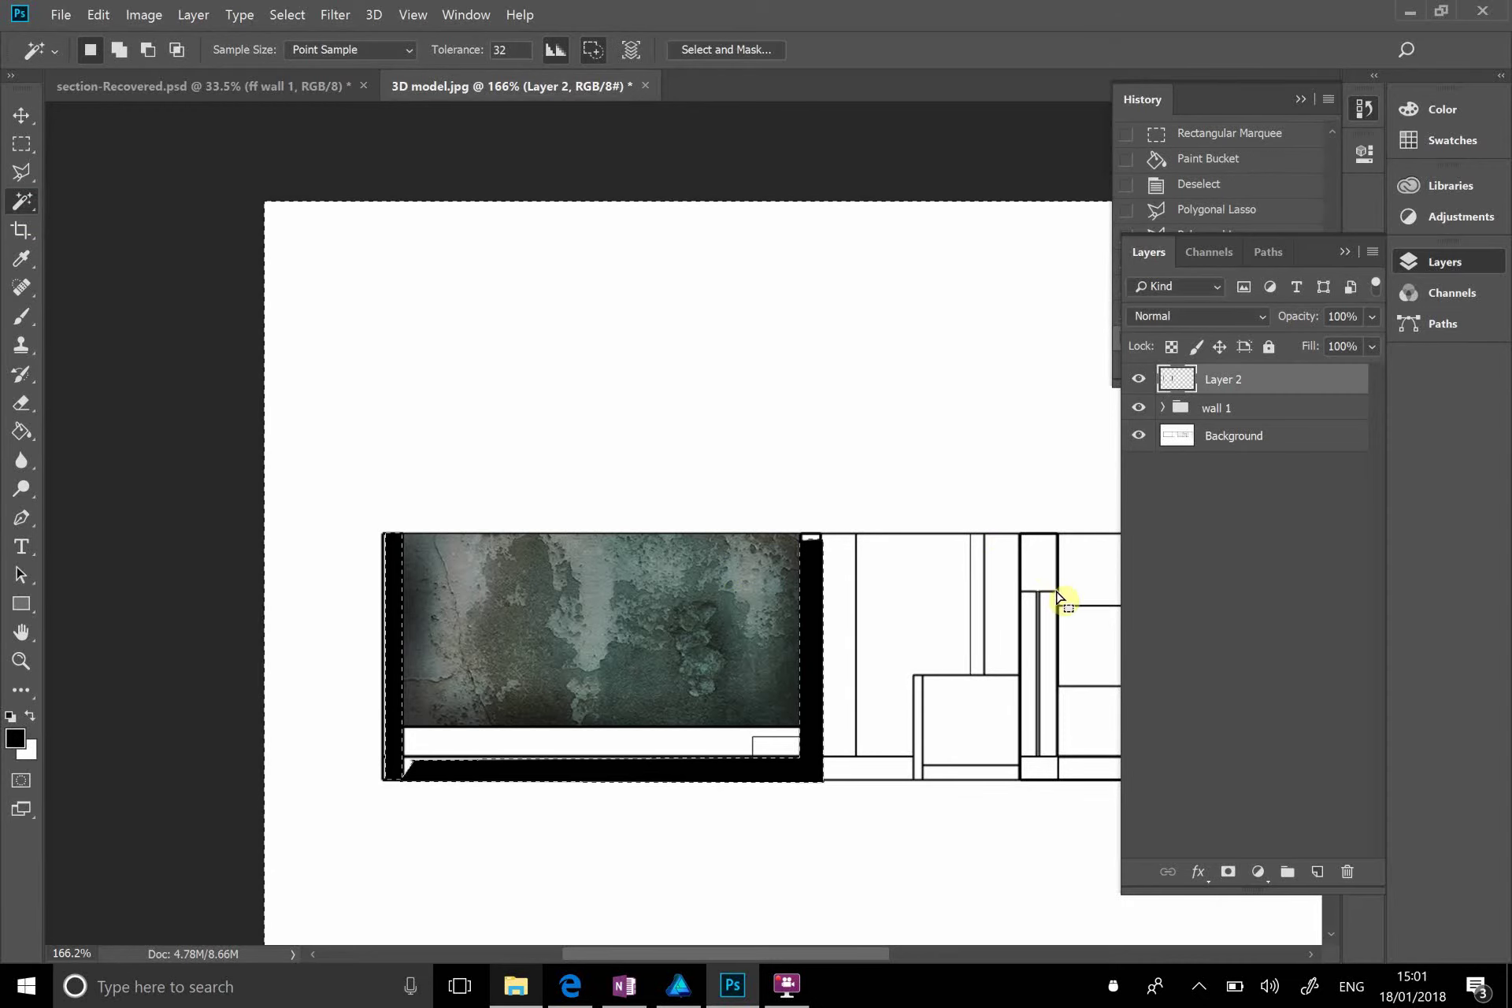
key("ctrl+d")
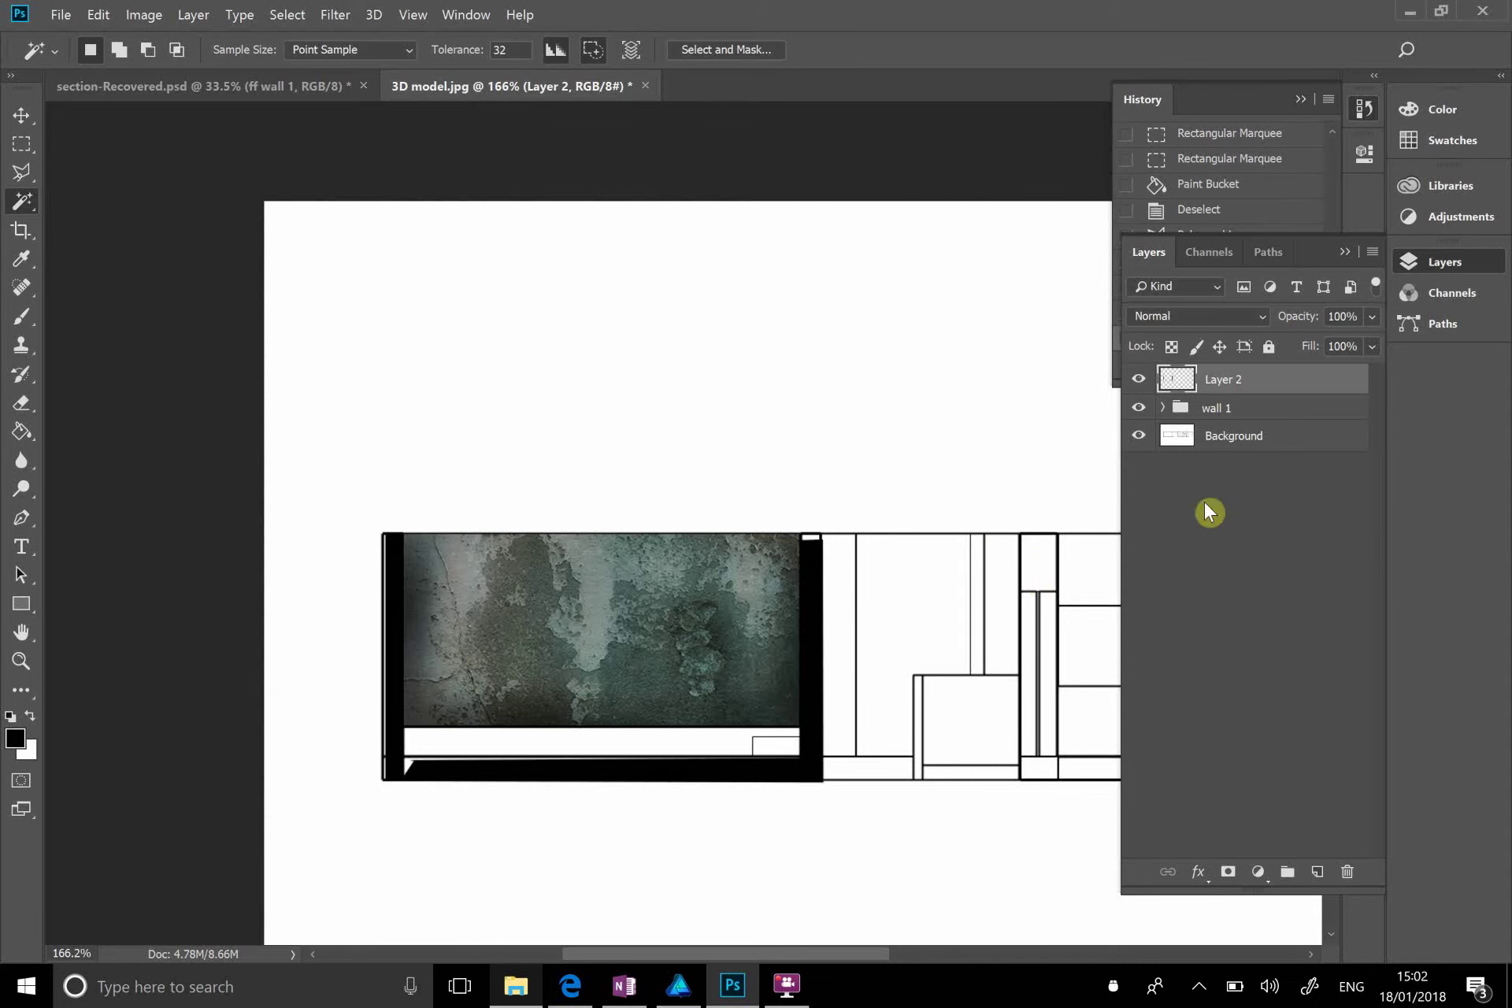
left_click(1226, 440)
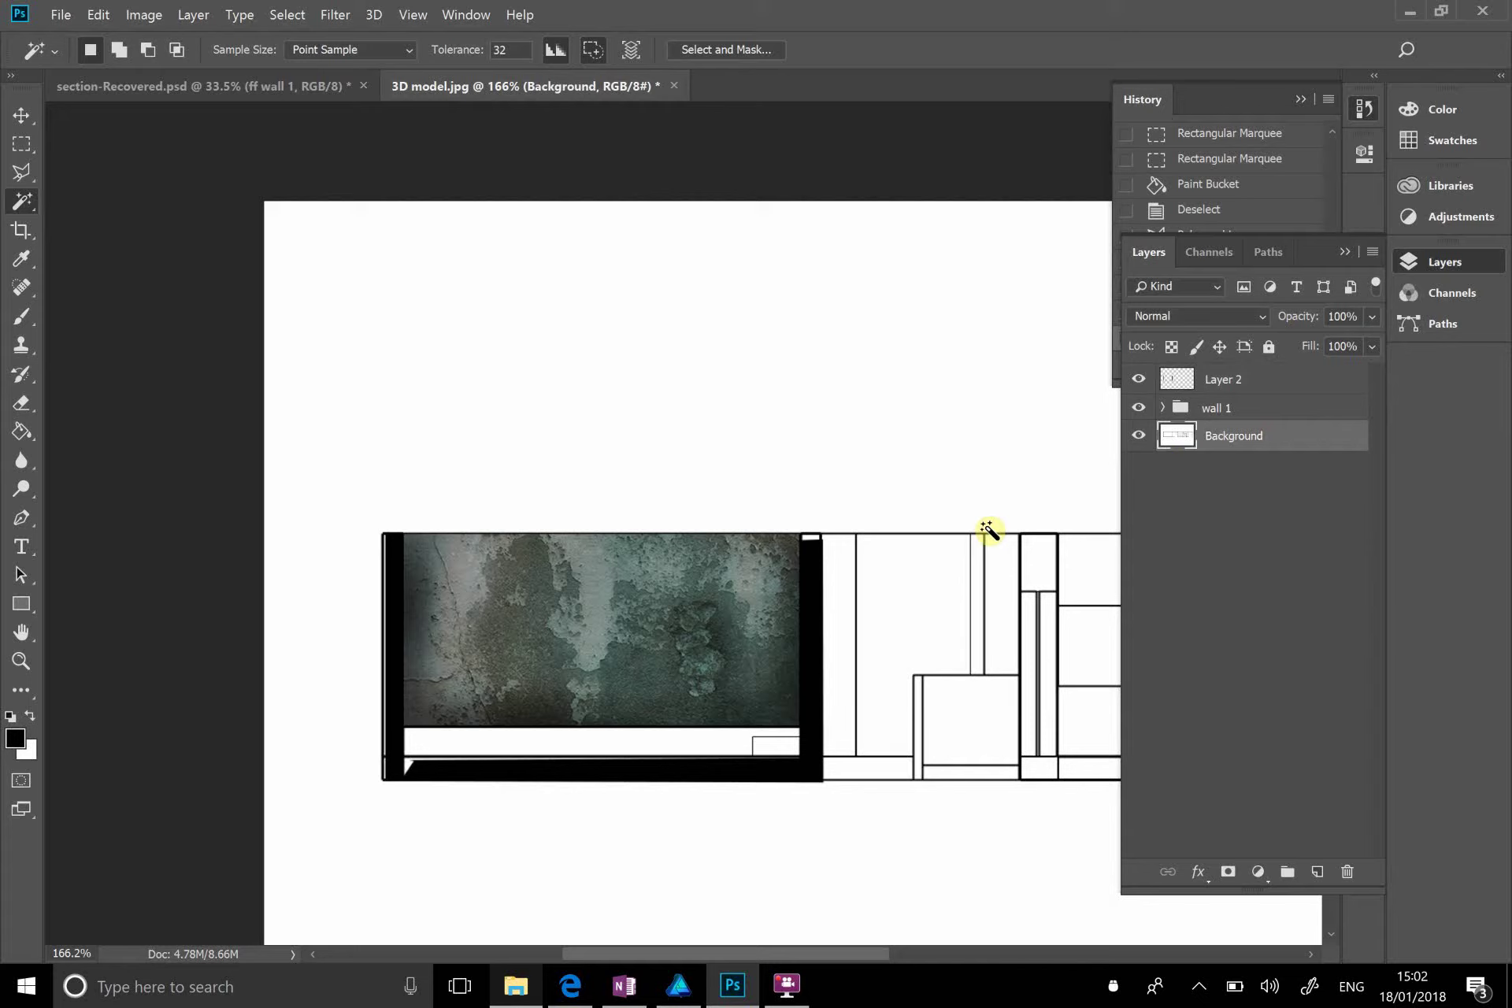
left_click(1038, 556)
scroll(1037, 734, "right", 5)
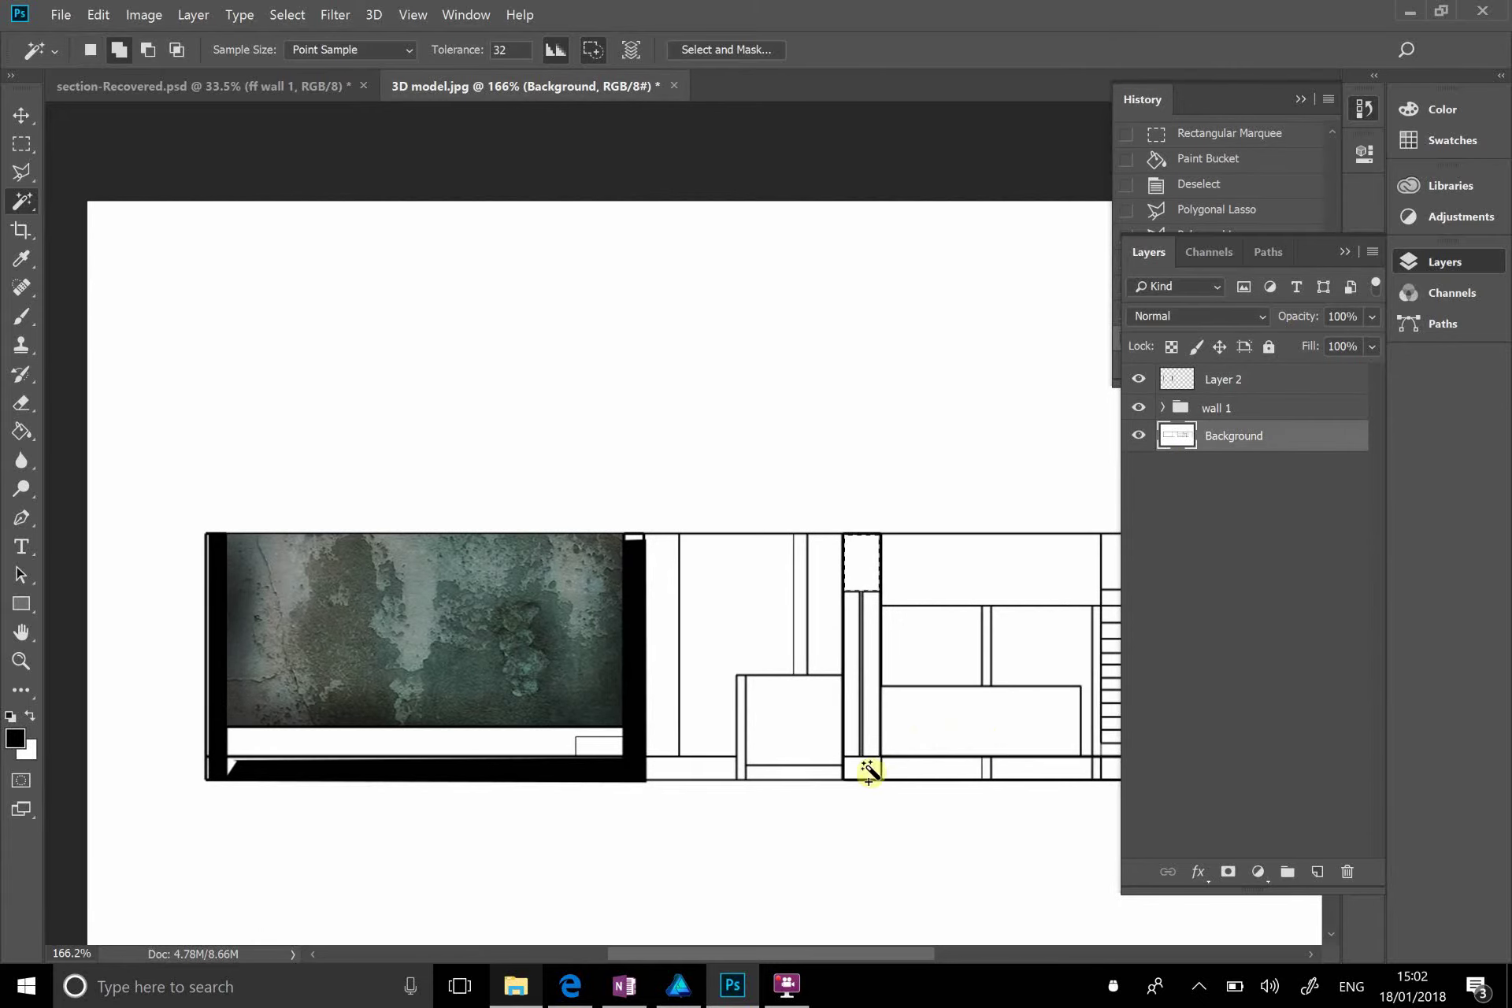
left_click(870, 773, "shift")
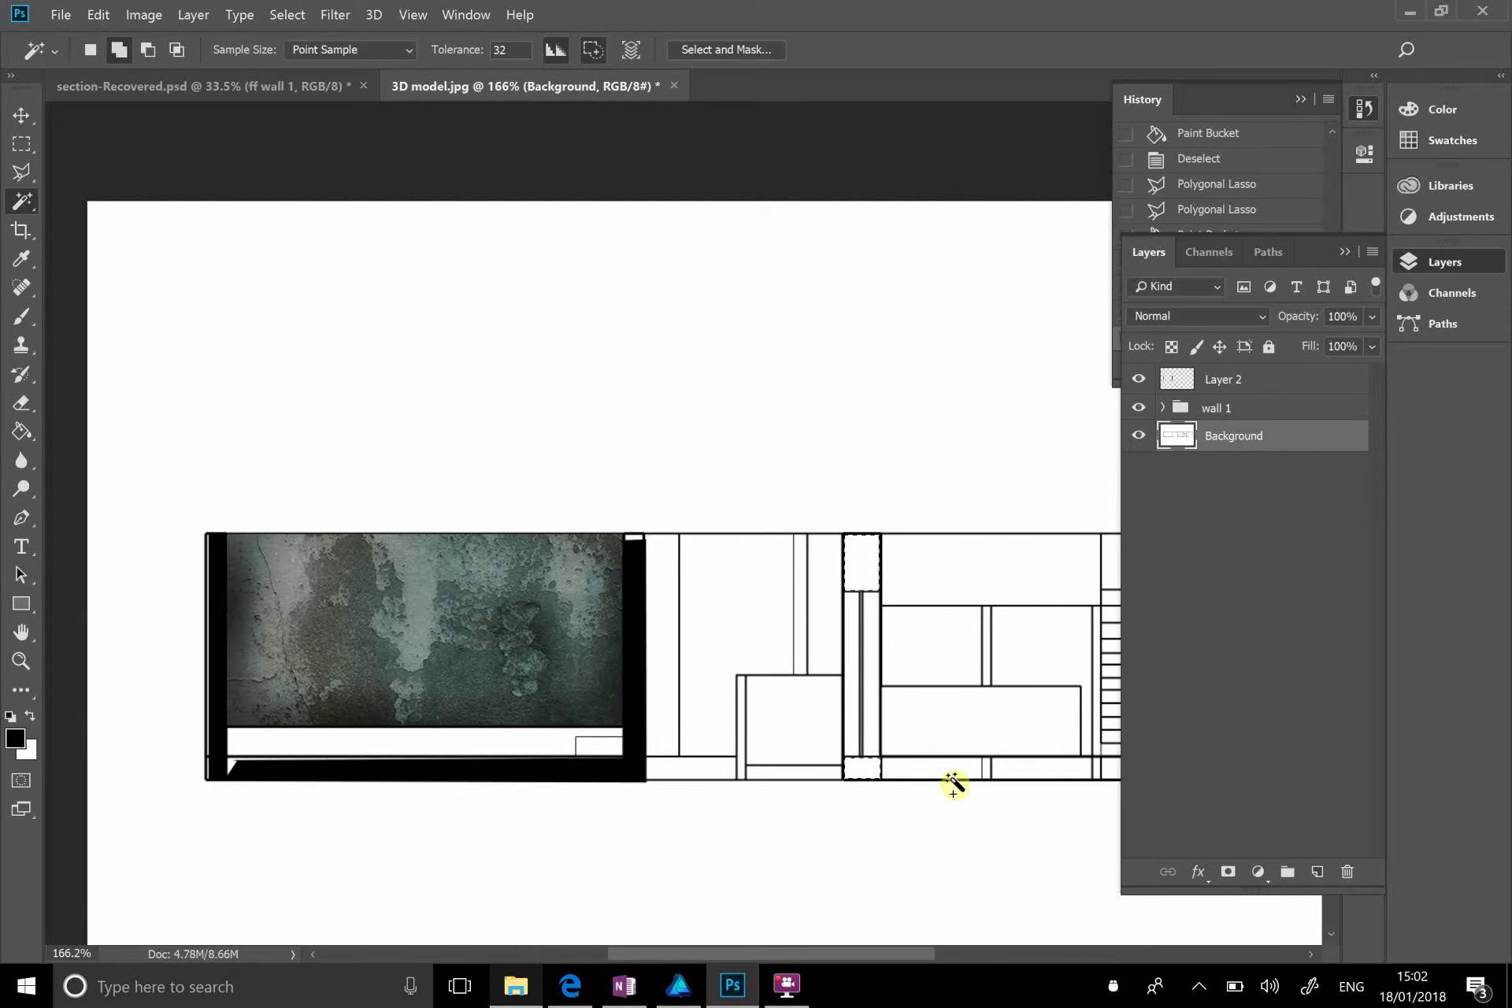
left_click(1028, 773, "shift")
left_click(963, 770, "shift")
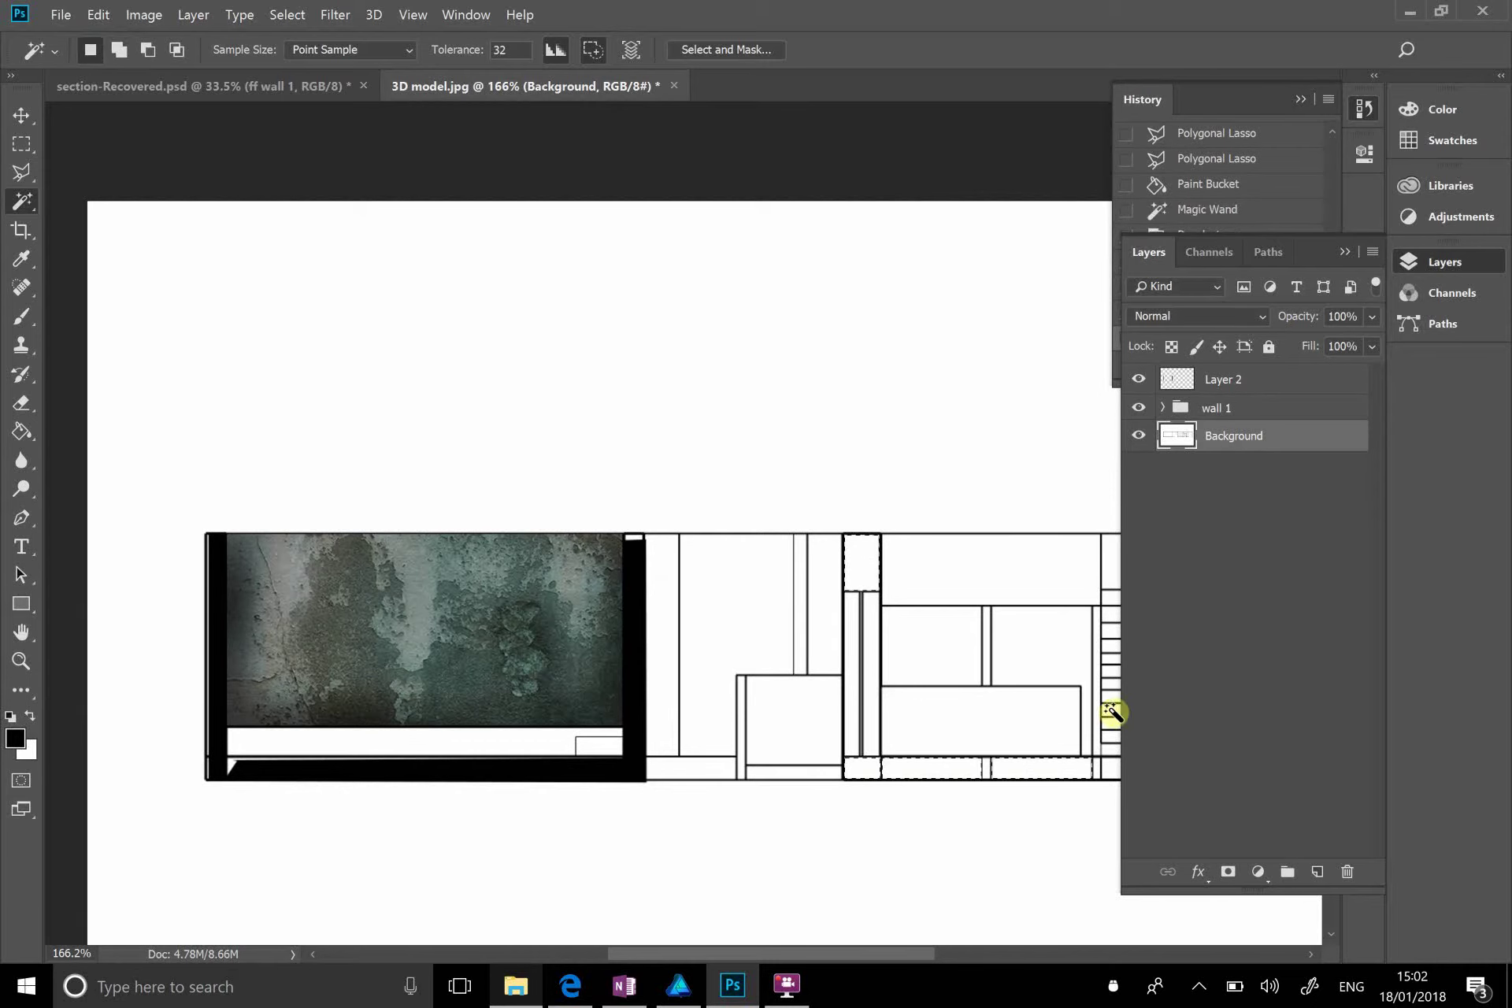
Step: Copy the selected cells to a new layer and name it 'section lines'
key("ctrl+j")
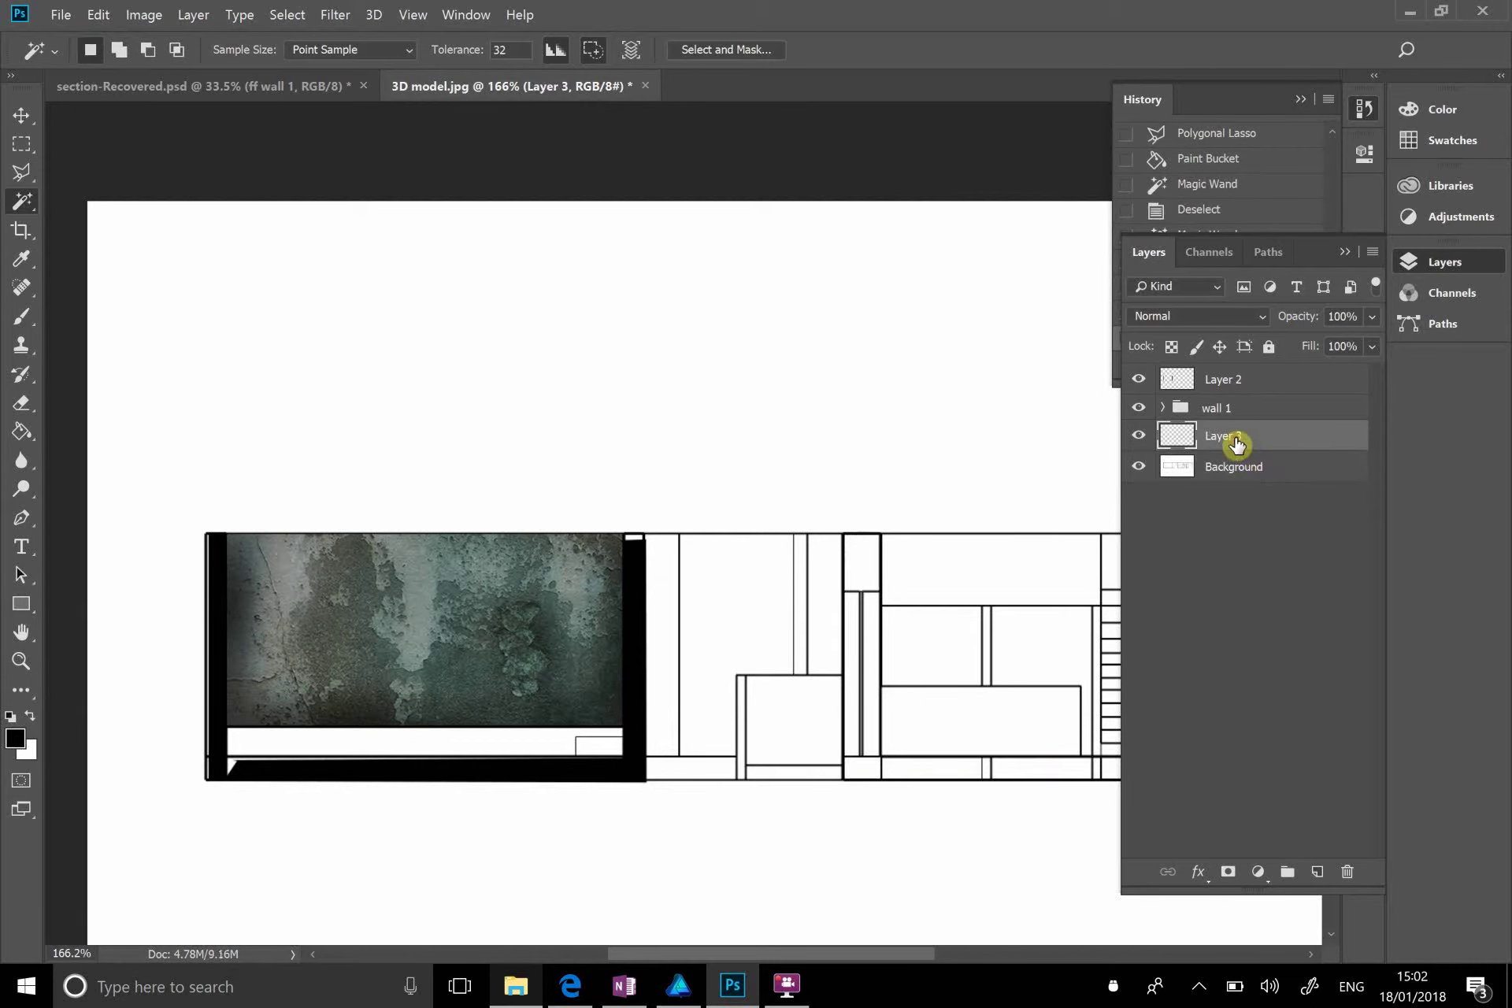
double_click(1236, 438)
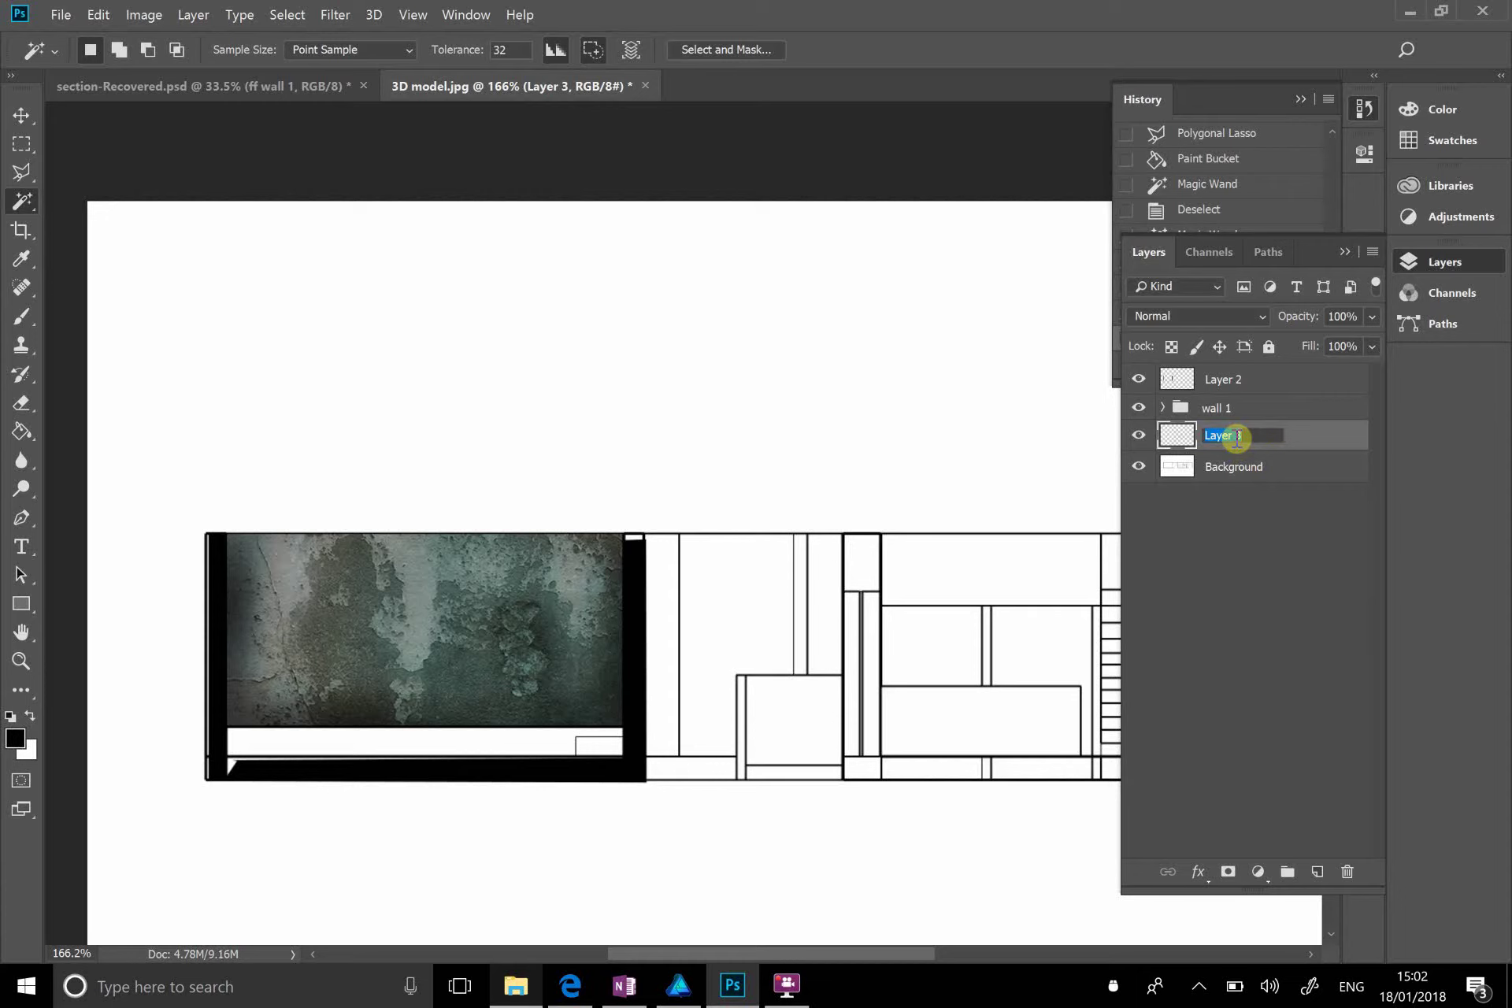
type("section lines")
key("Return")
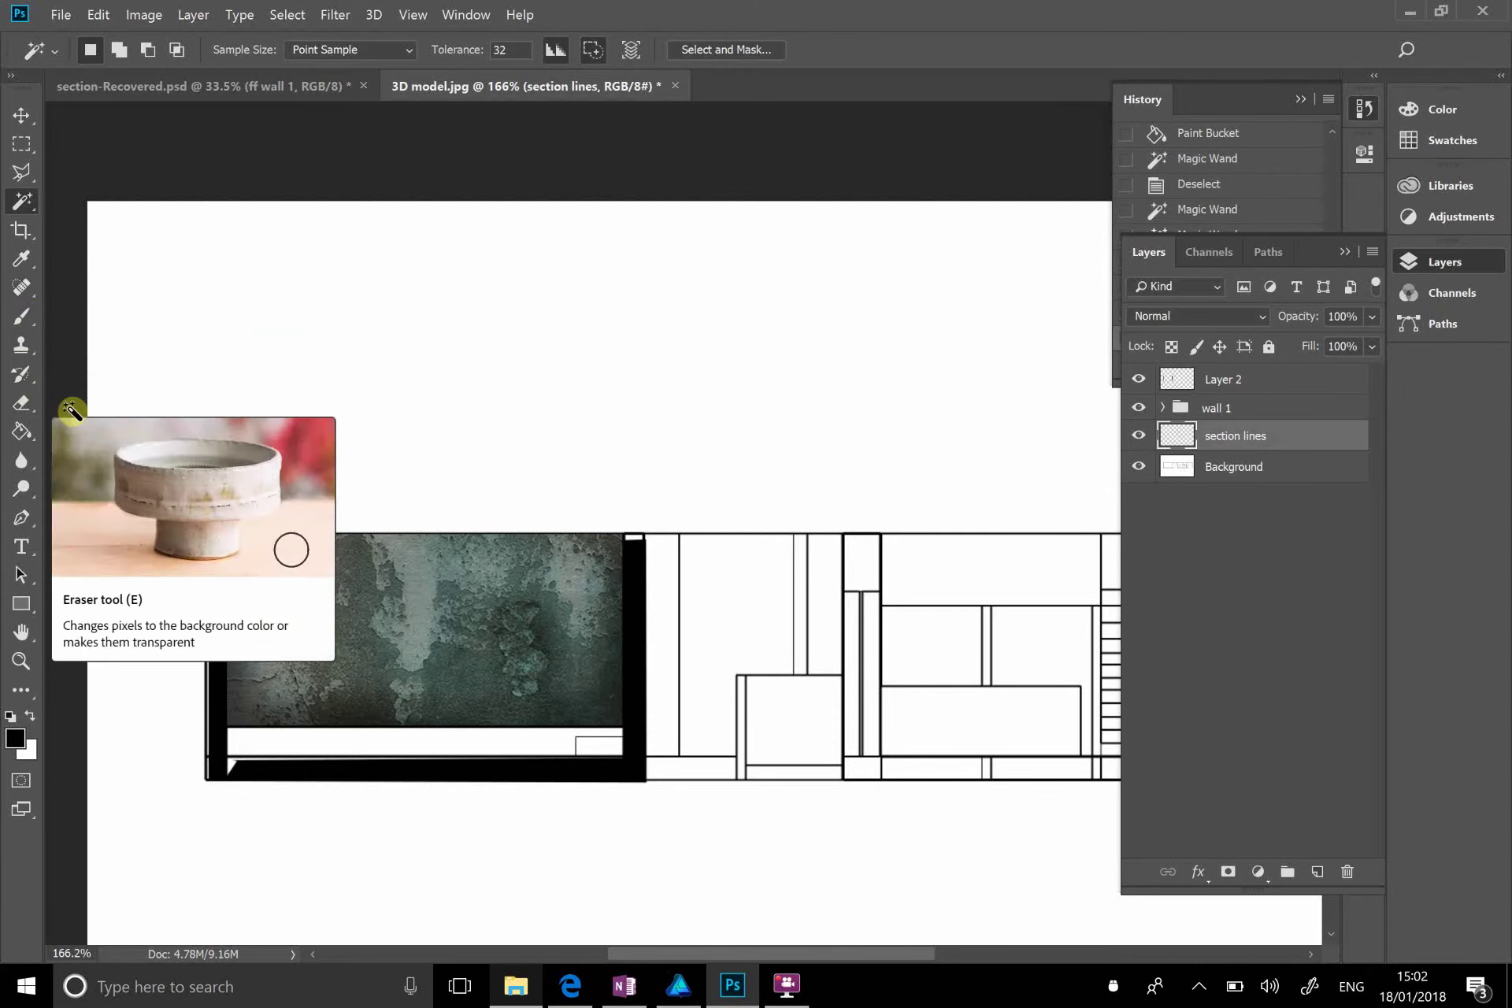
left_click(1000, 496)
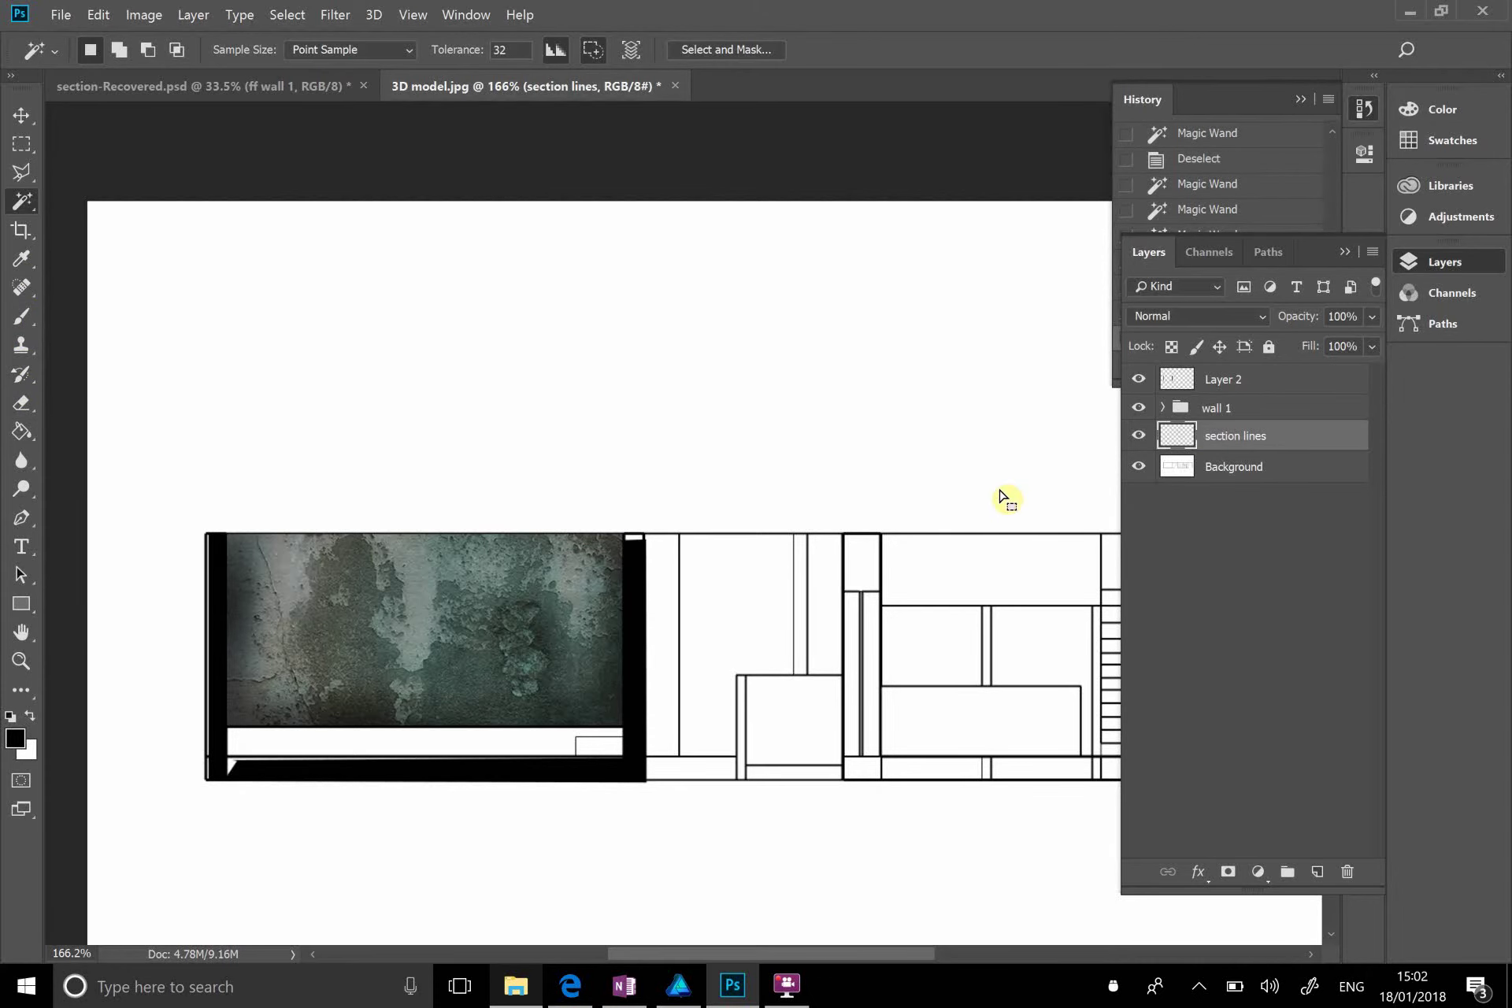
Step: Brush the selected top and bottom cut-wall cells solid black at 100% opacity, then deselect
left_click(935, 447)
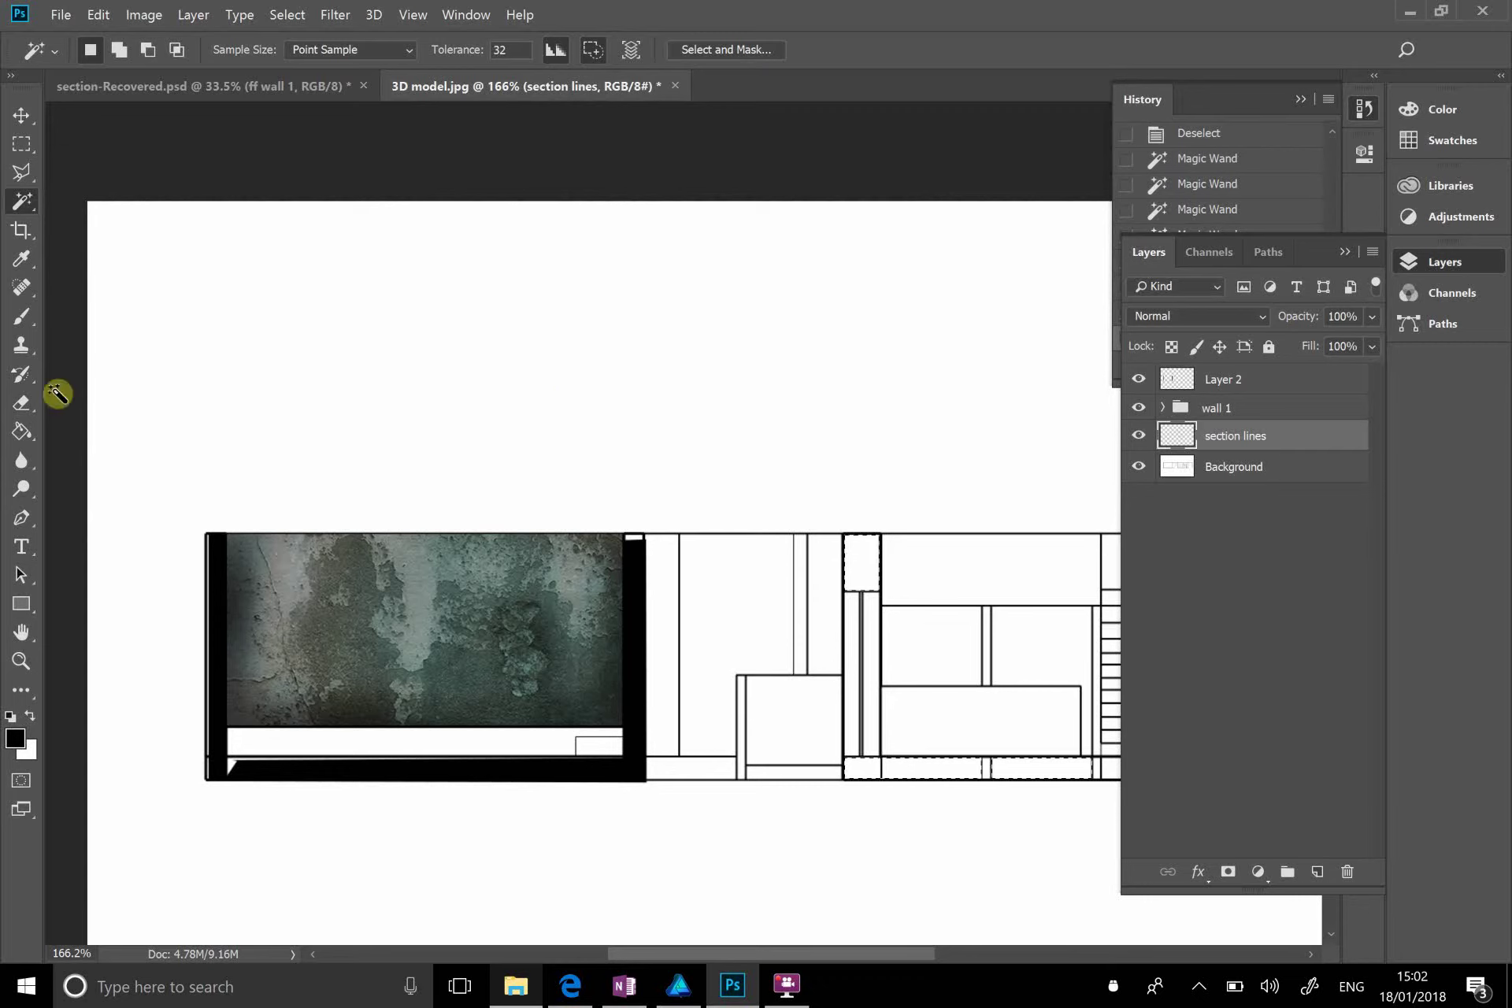
key("b")
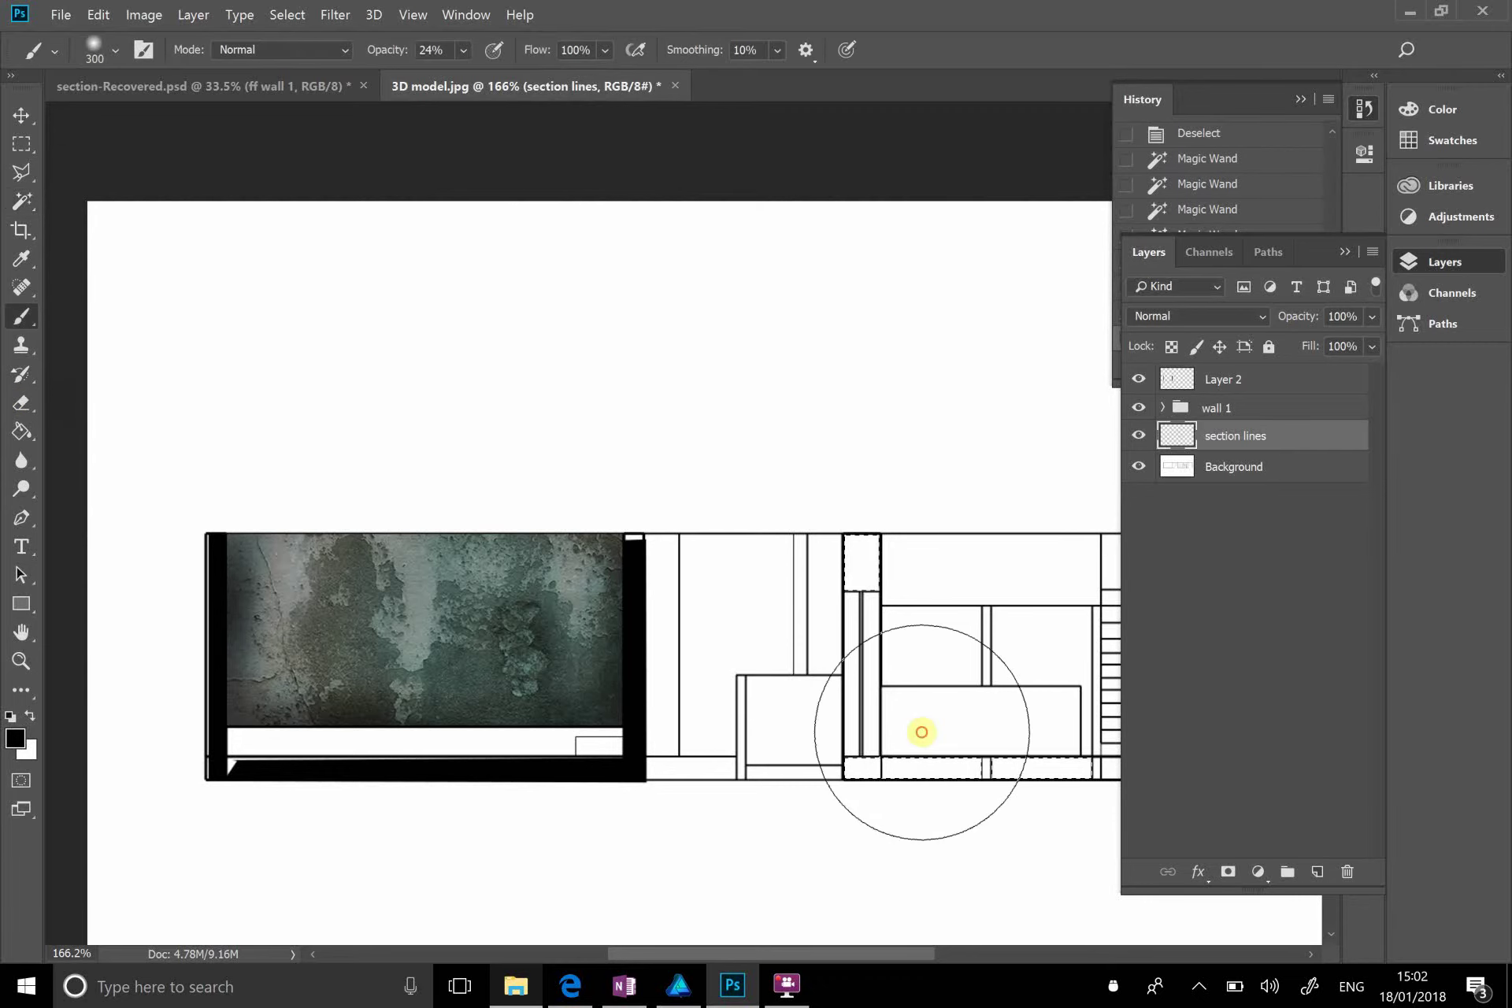
mouse_move(921, 733)
left_mouse_down()
mouse_move(1013, 781)
mouse_move(792, 624)
mouse_move(811, 738)
mouse_move(887, 504)
mouse_move(886, 787)
left_mouse_up()
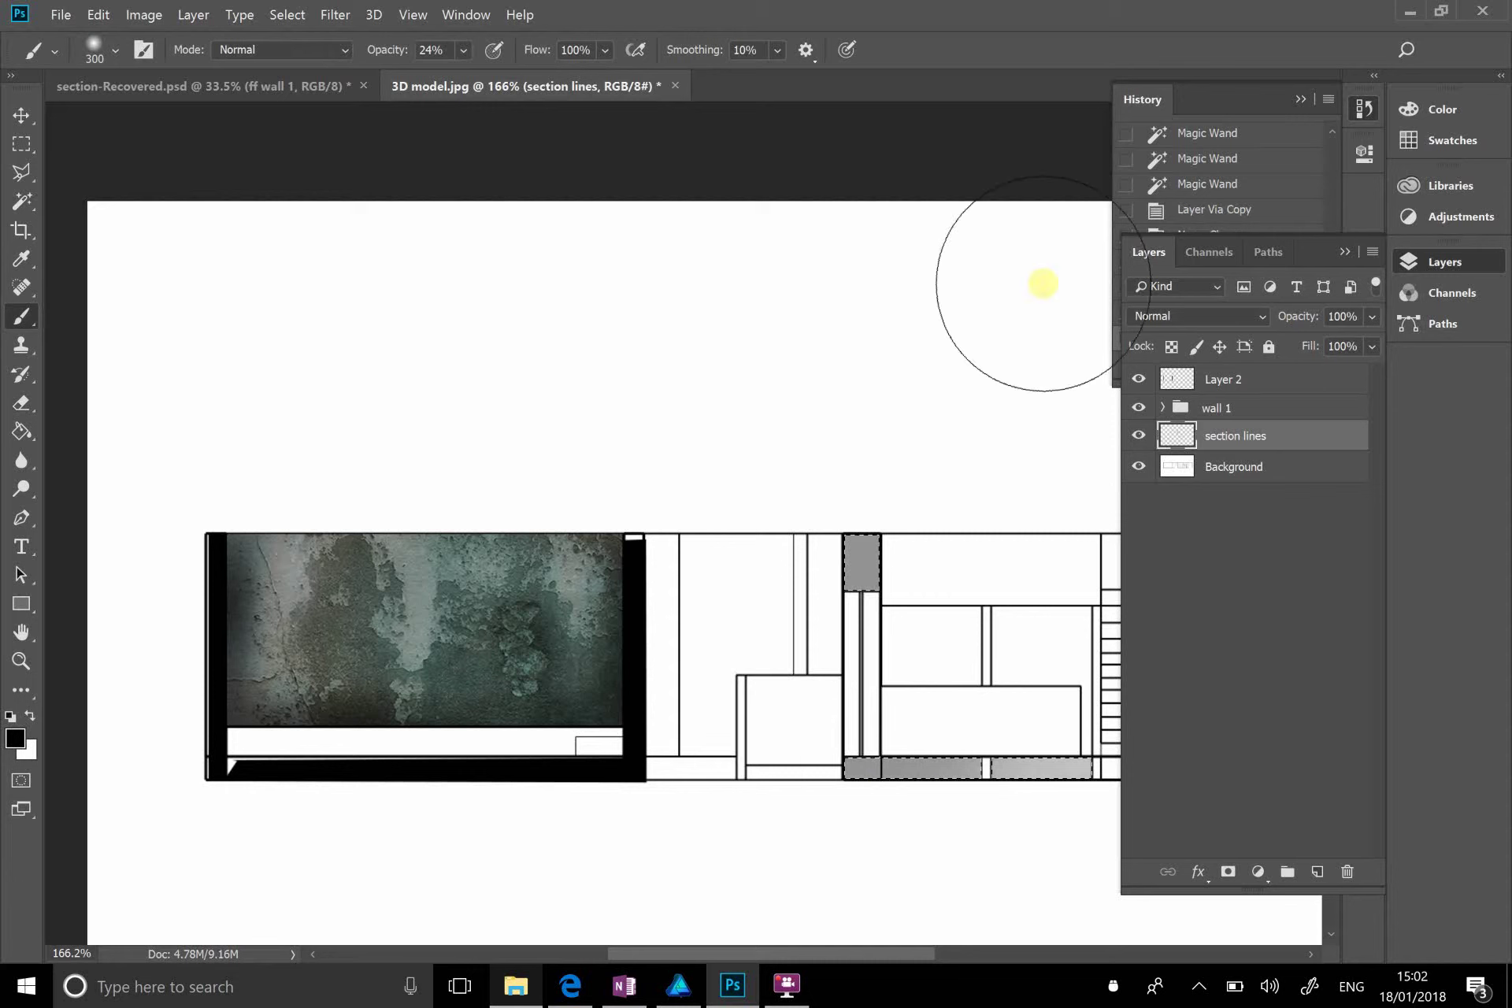
left_click(463, 49)
left_click(535, 70)
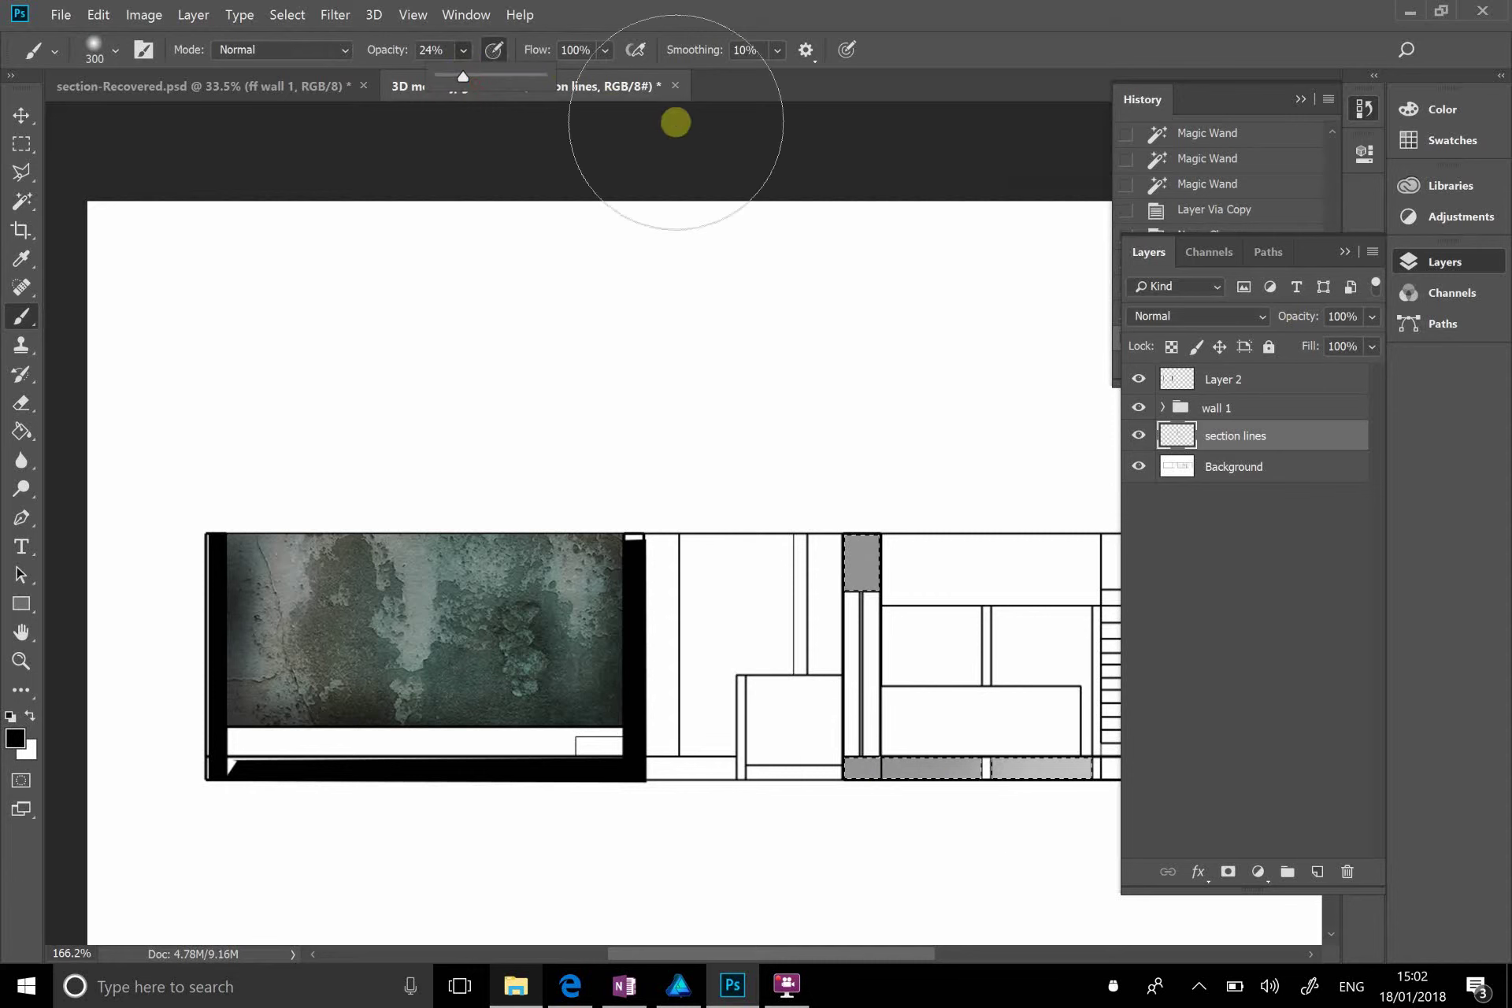
left_click(871, 504)
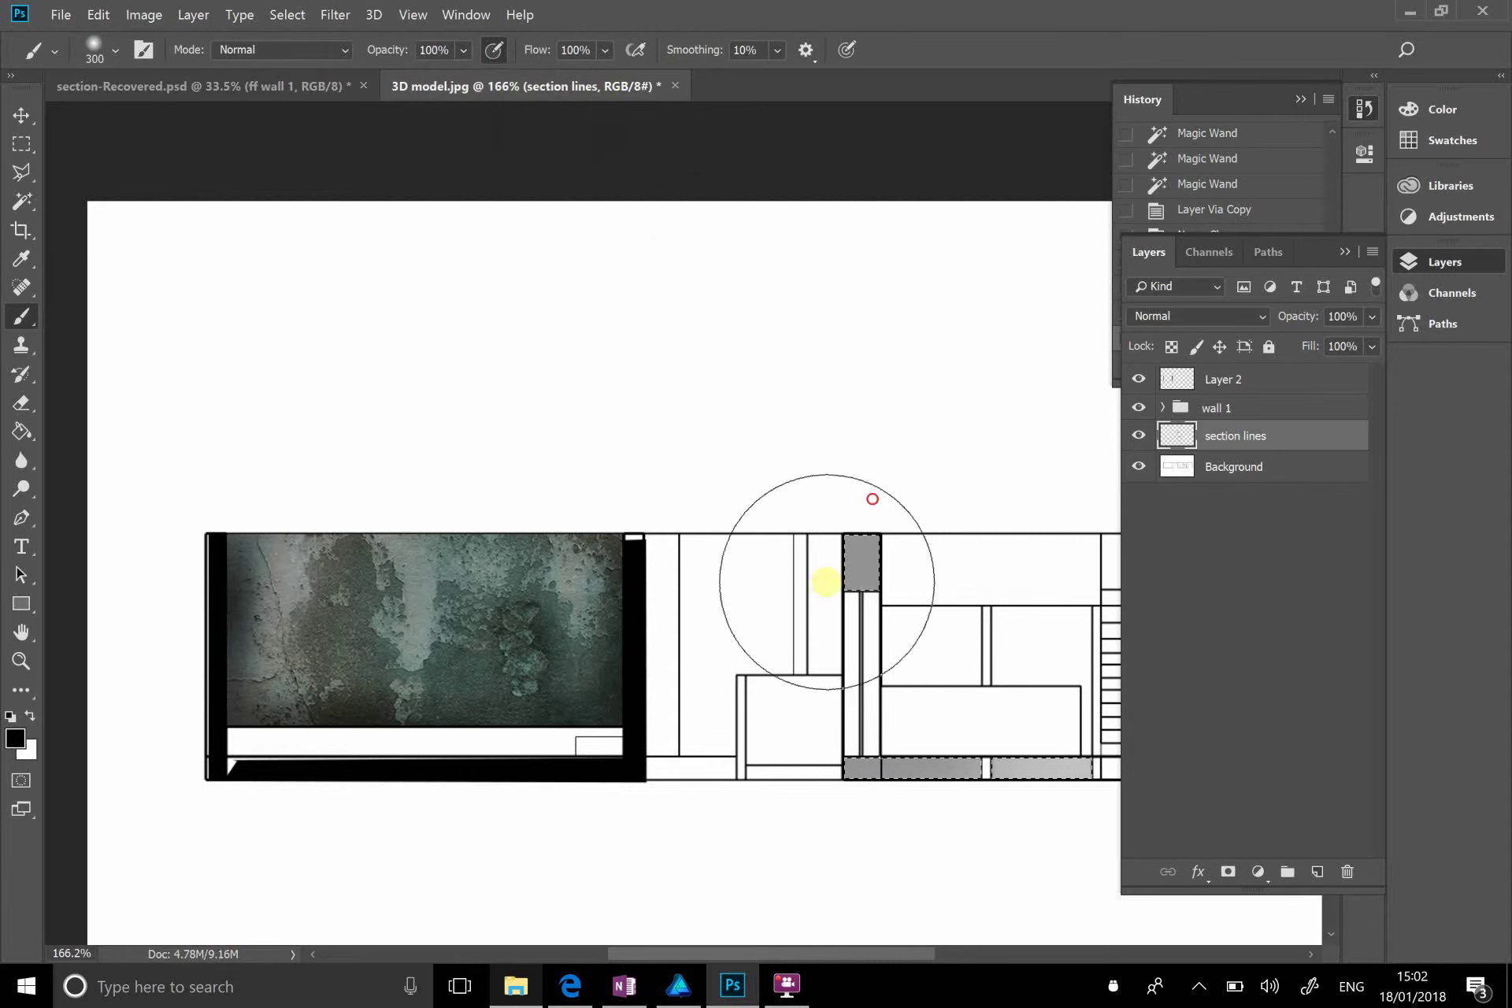
left_click_drag(835, 597, 984, 732)
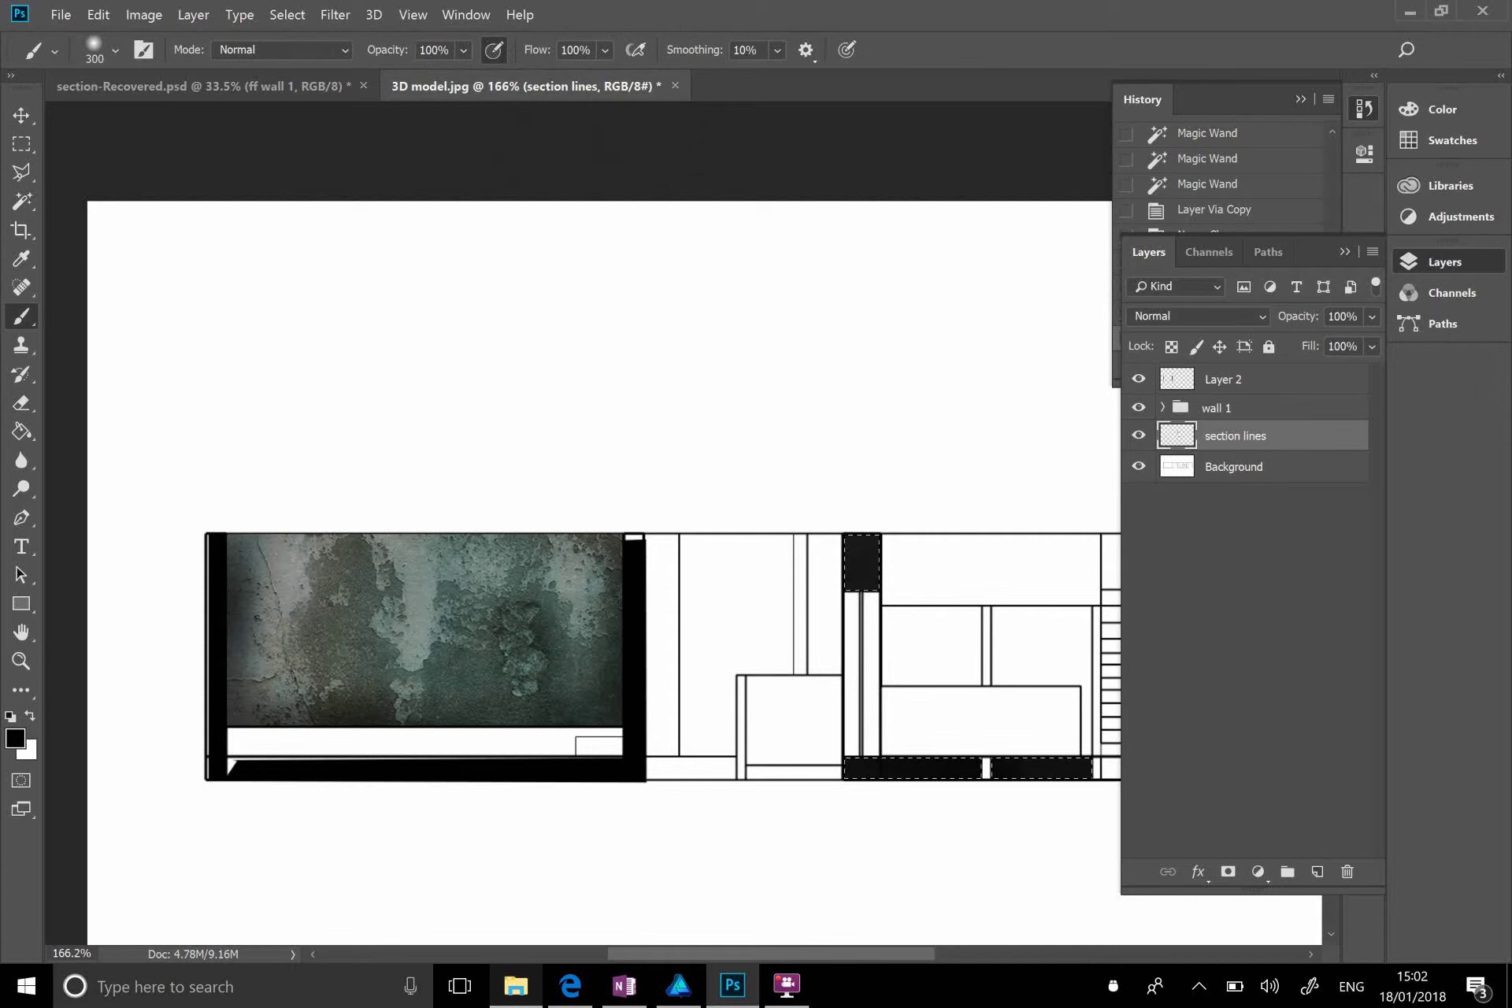
key("ctrl+d")
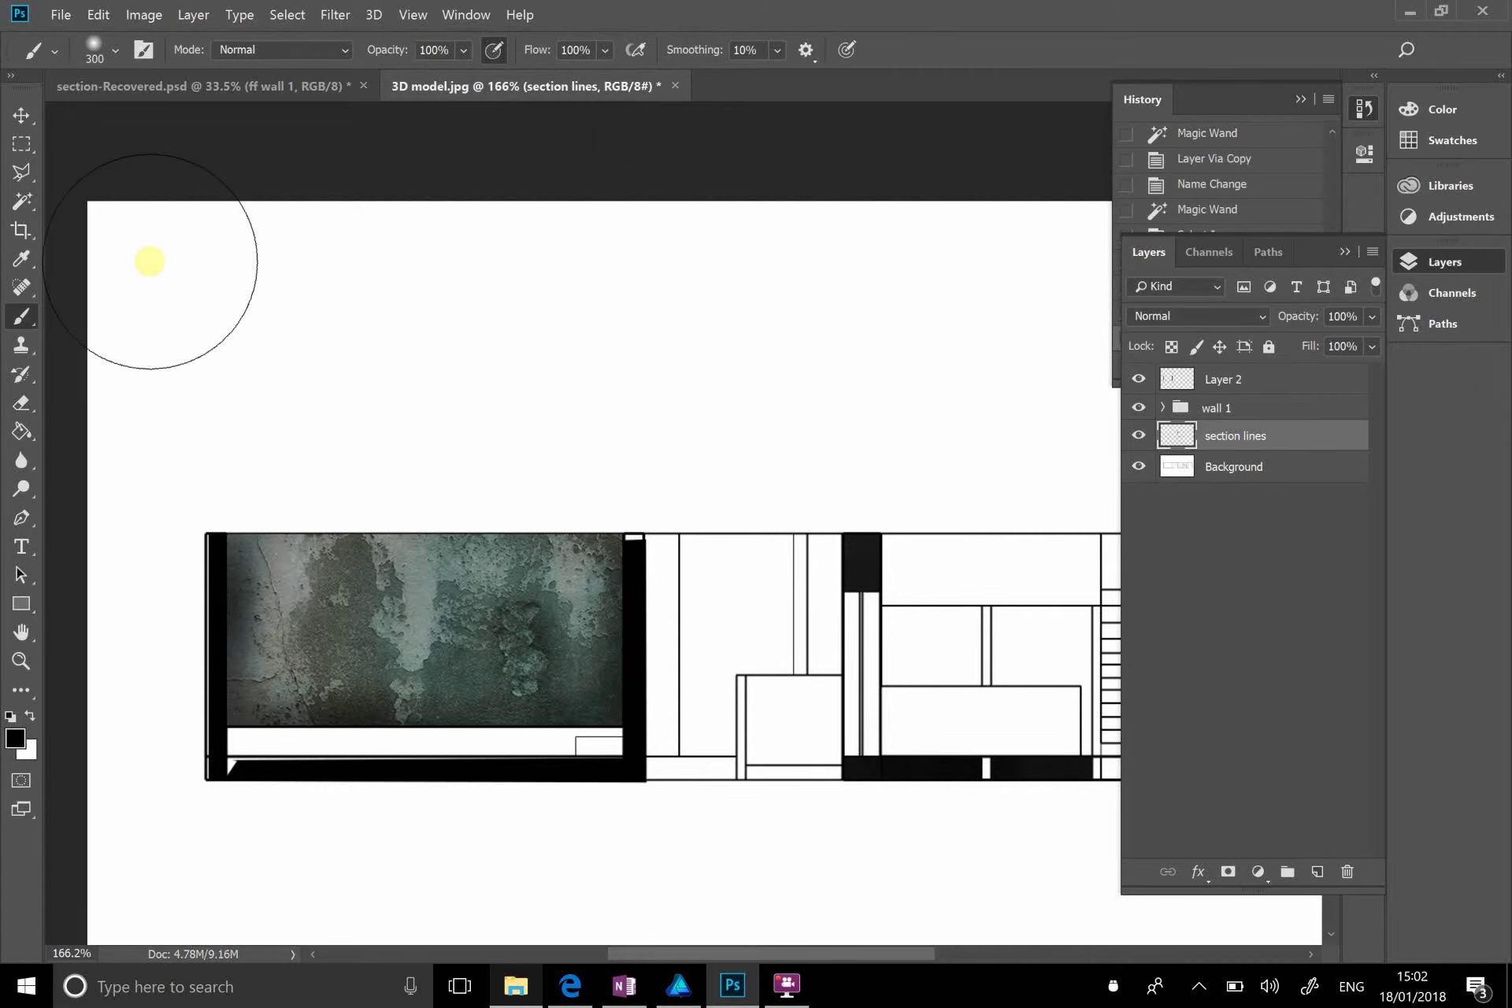
left_click(30, 172)
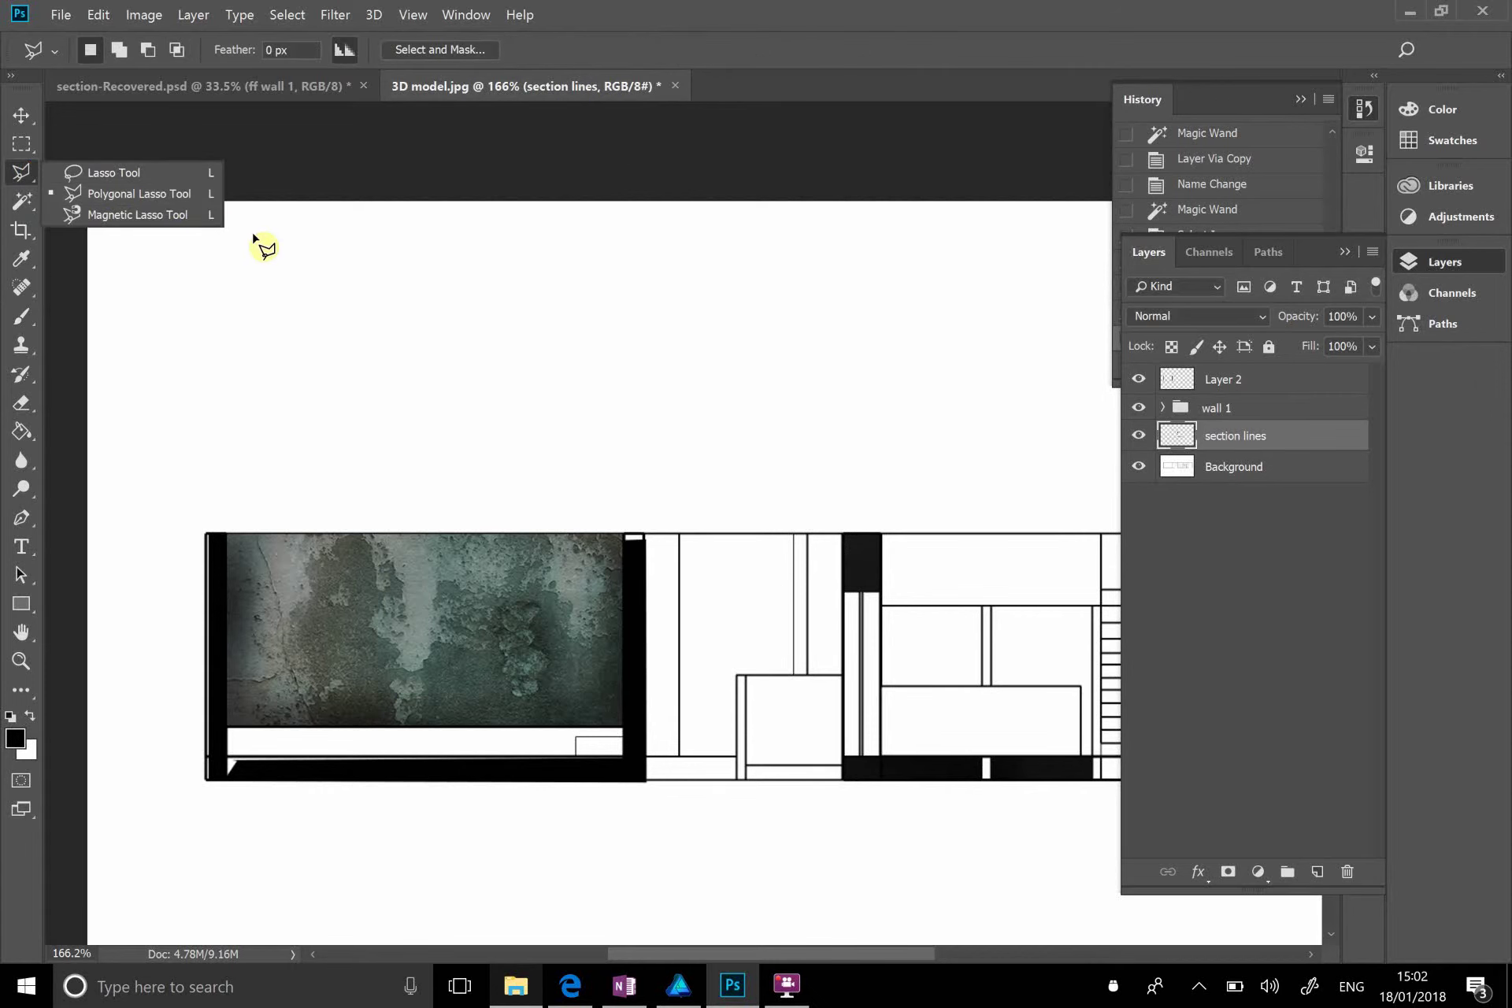
left_click(178, 193)
left_click(203, 86)
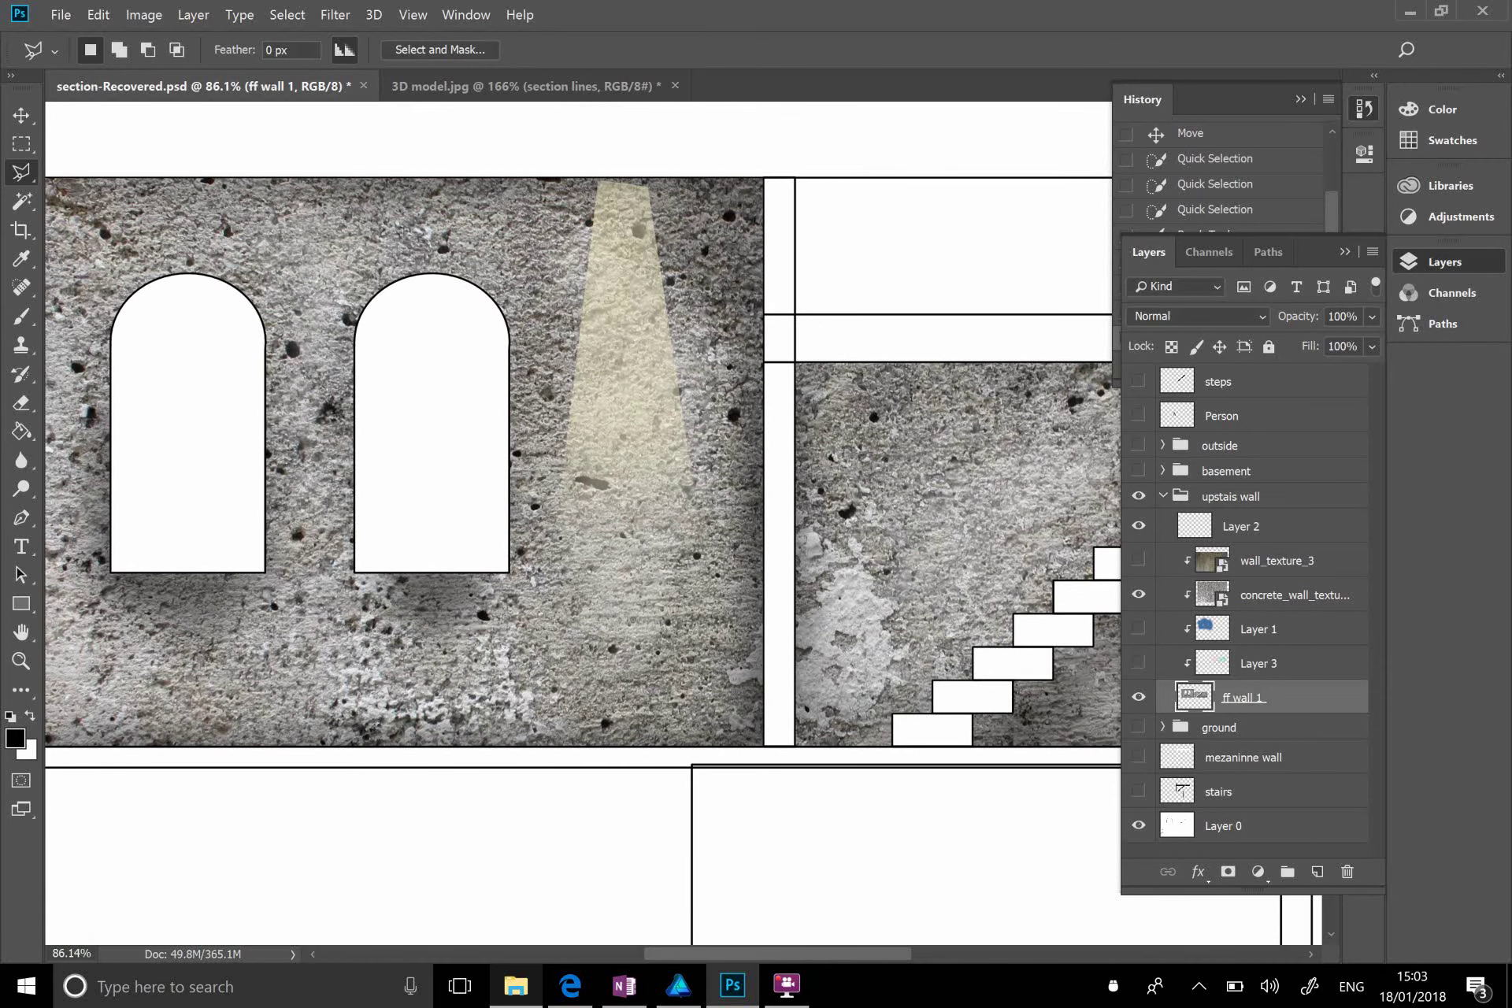
left_click(660, 334)
left_click(583, 499)
left_click(678, 506)
left_click(664, 216)
left_click(512, 102)
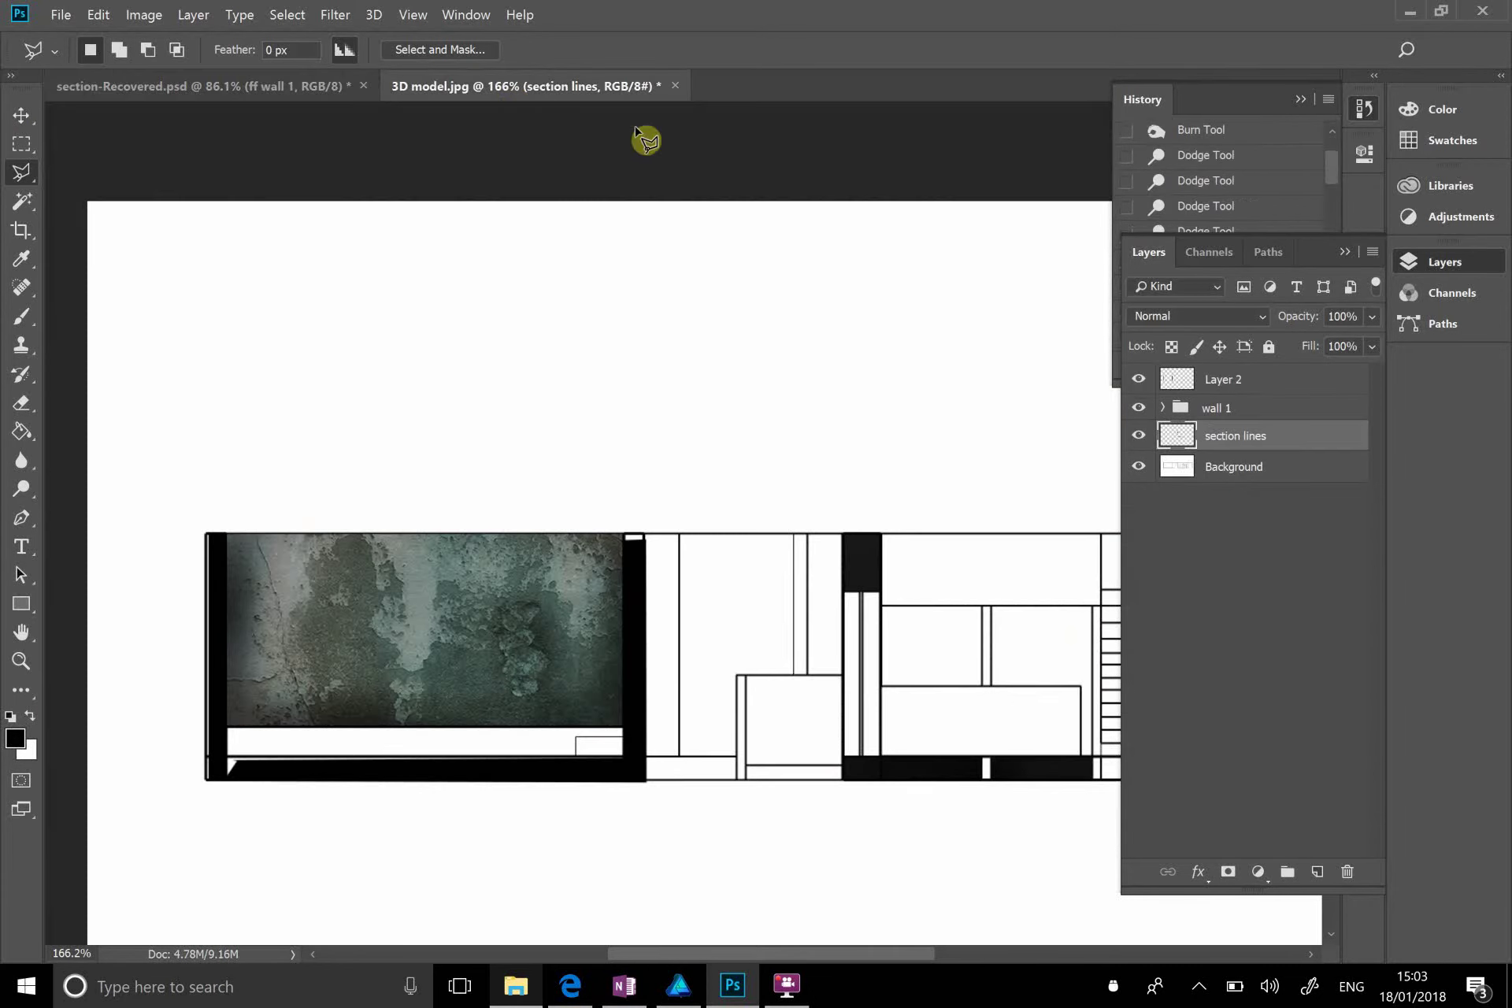
Step: Outline a tapering wedge running down the teal wall with the Polygonal Lasso
scroll(284, 776, "up", 5)
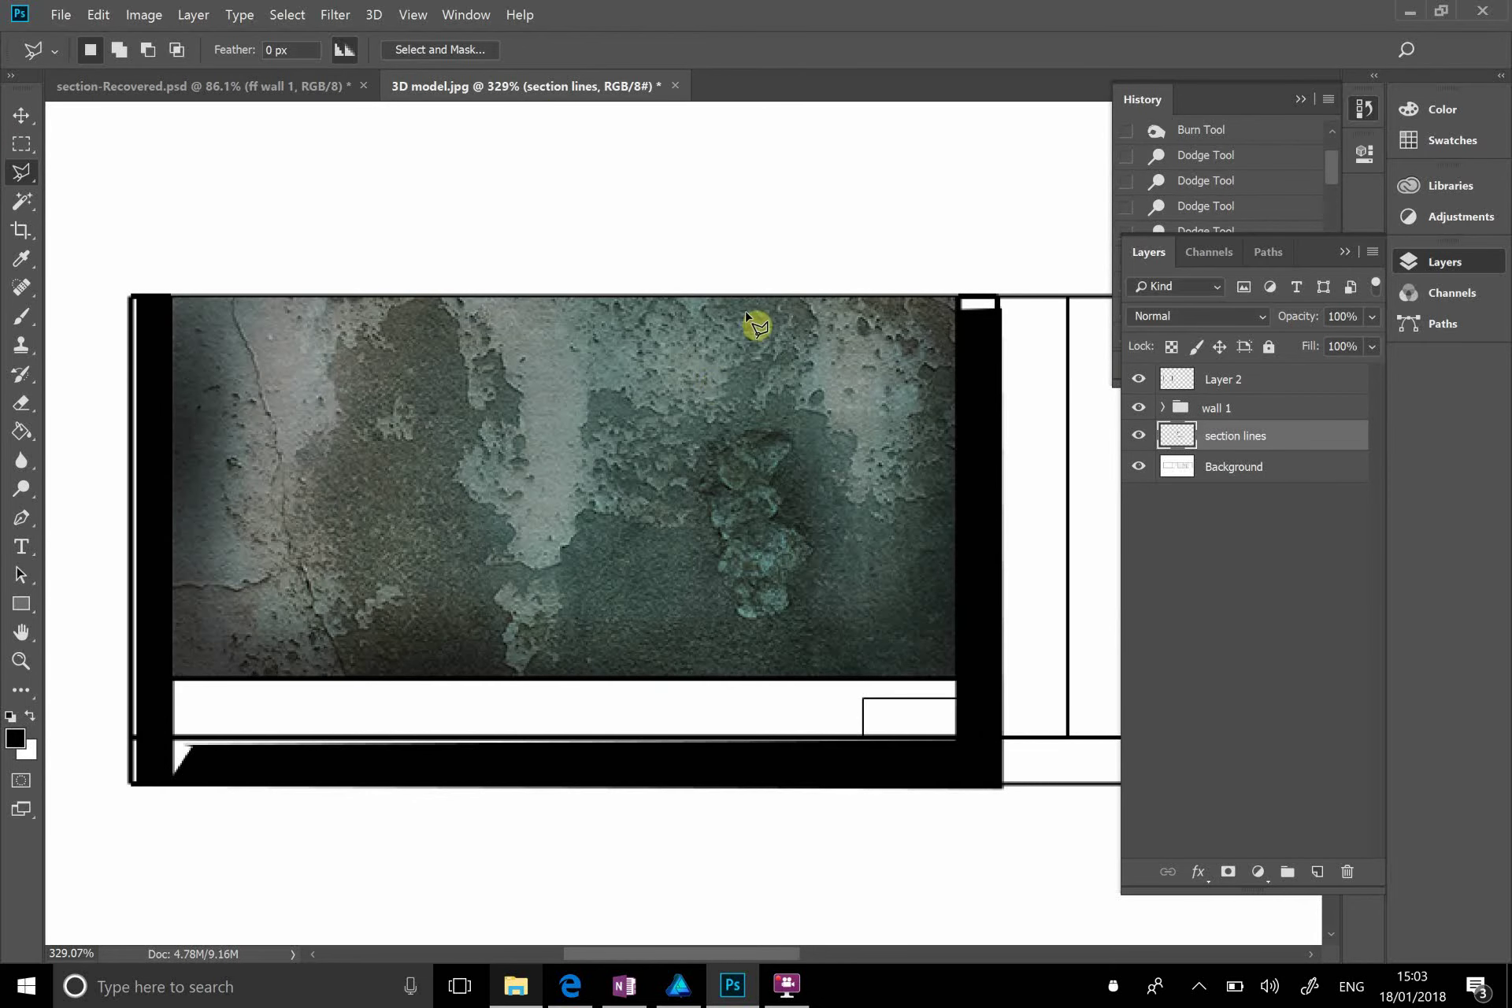
left_click(718, 289)
left_click(634, 604)
left_click(727, 639)
left_click(708, 287)
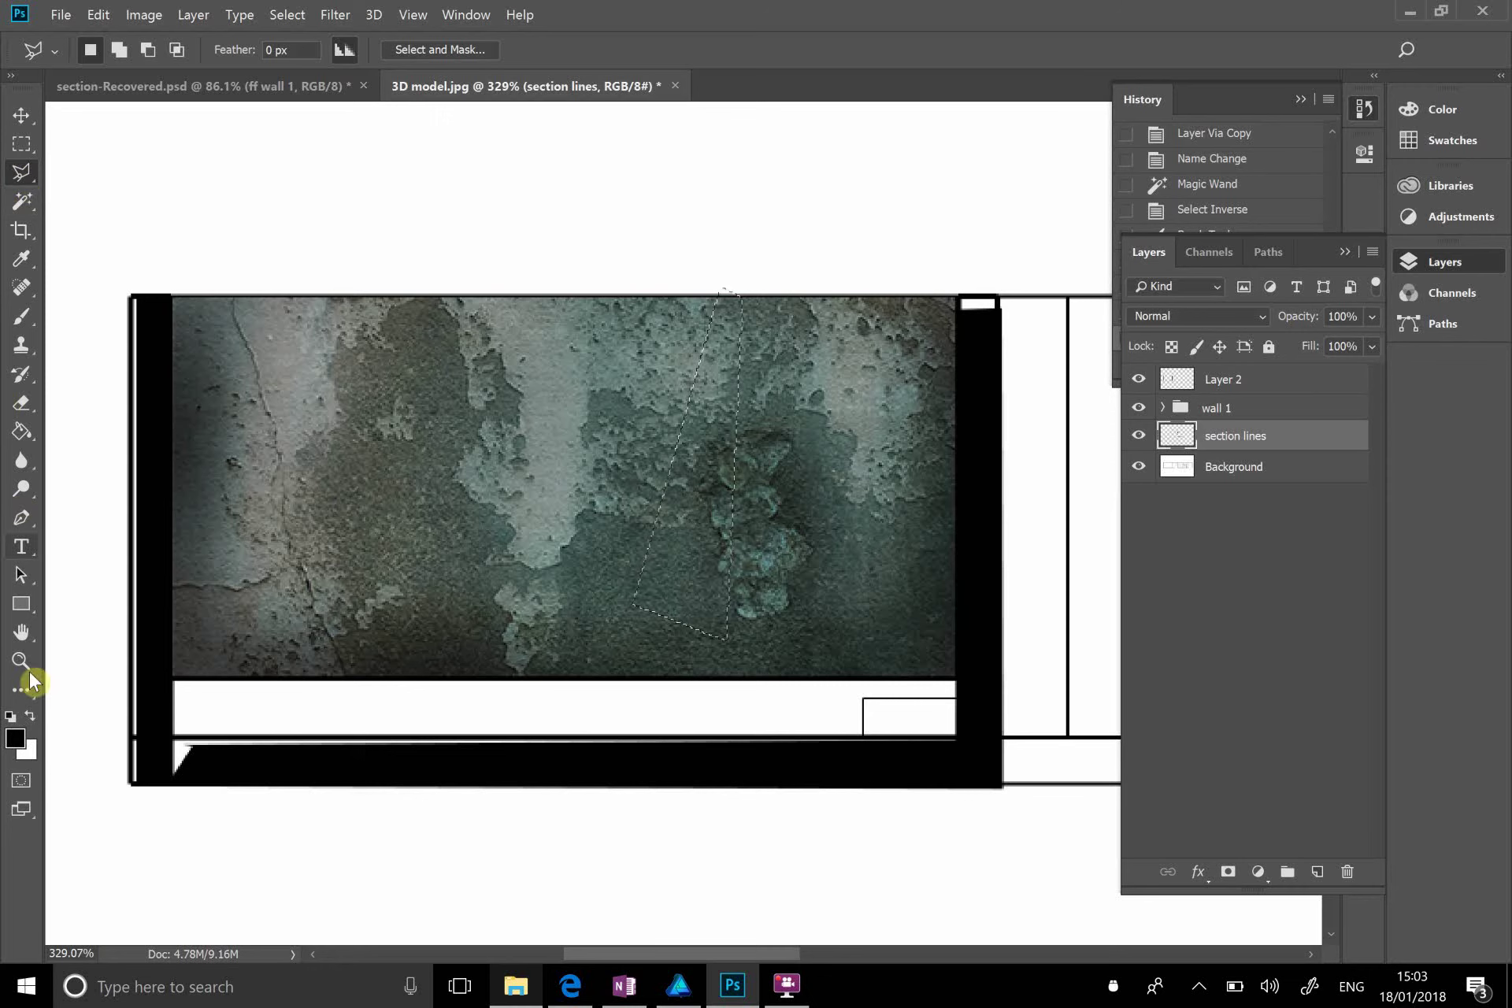
Step: Set the foreground colour to pale yellow-green #e8f5b9 in the Color Picker
left_click(12, 746)
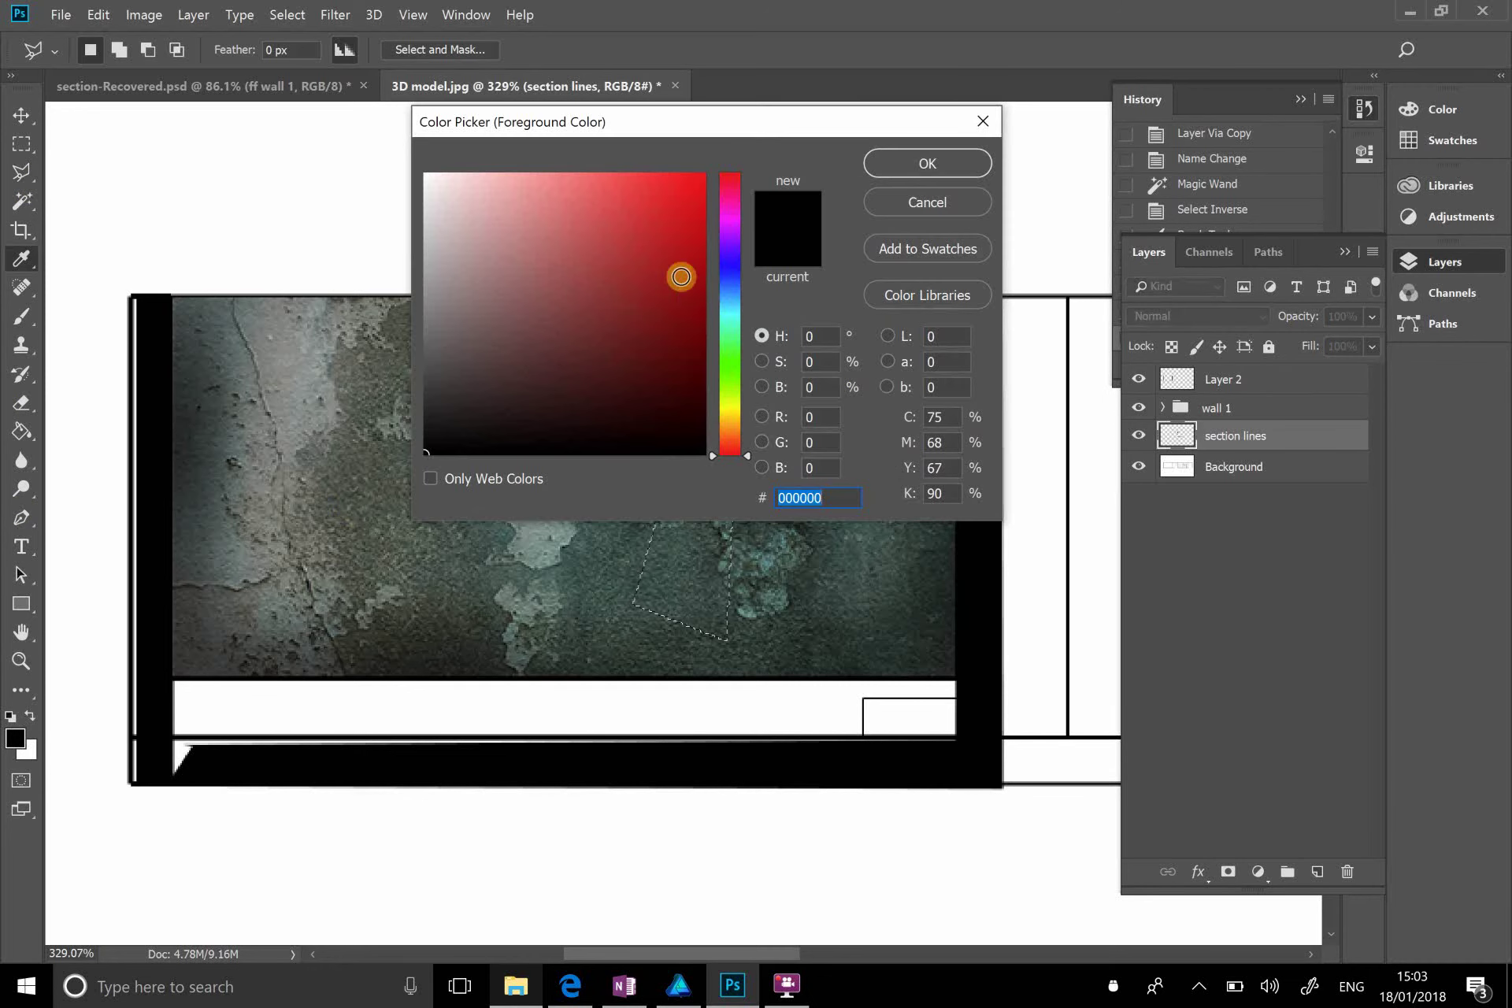
left_click(728, 398)
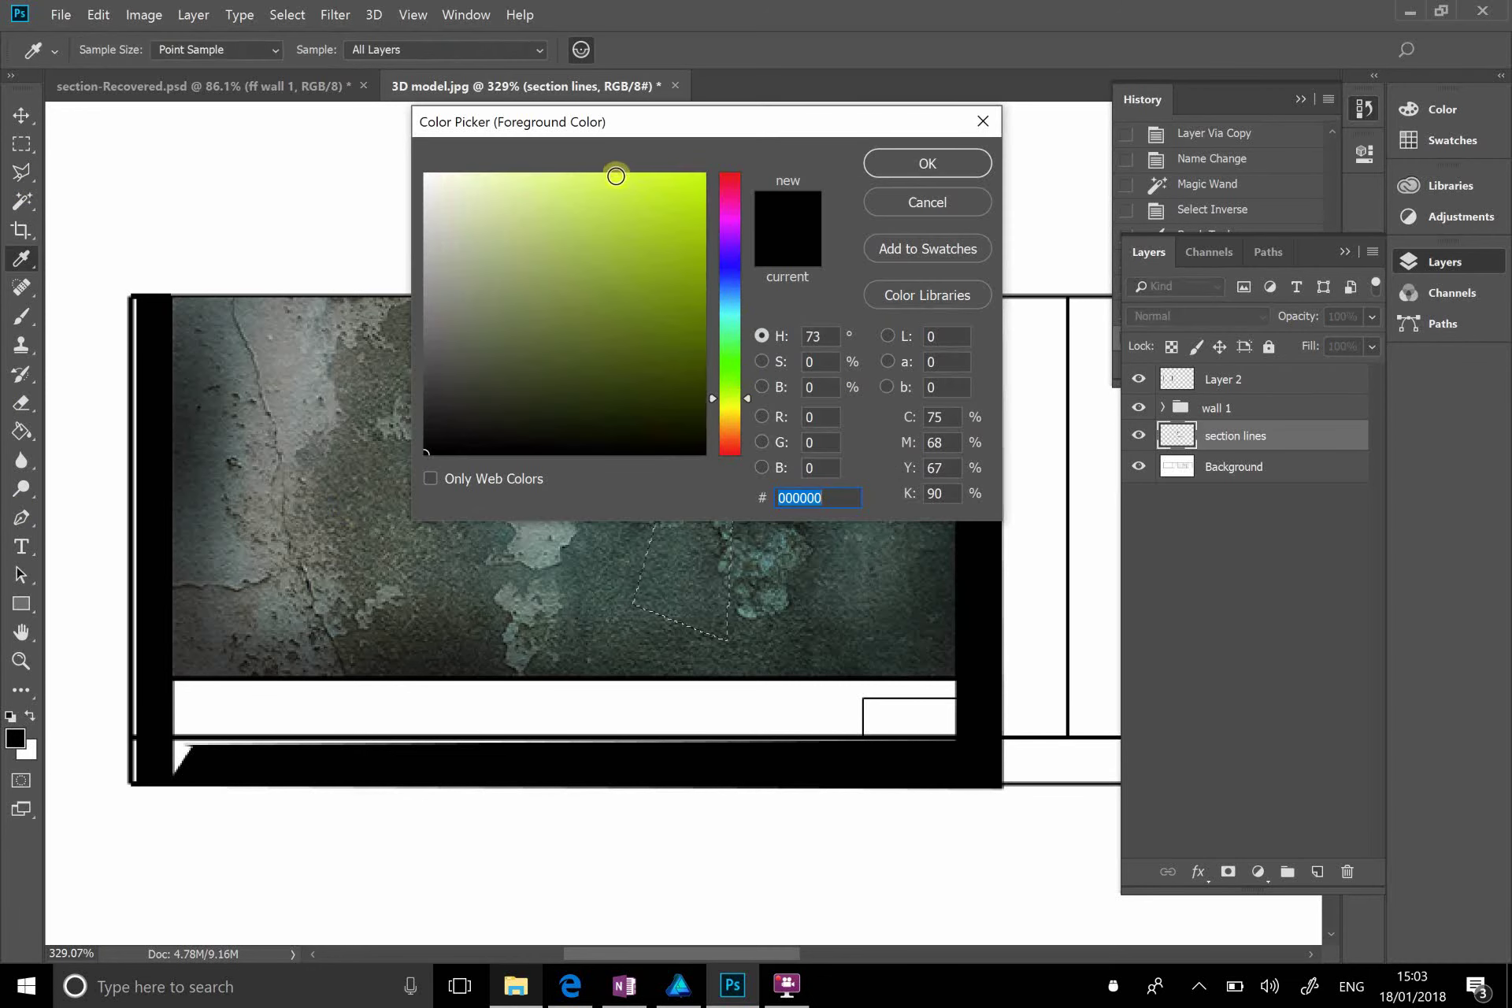
left_click(613, 184)
left_click(934, 164)
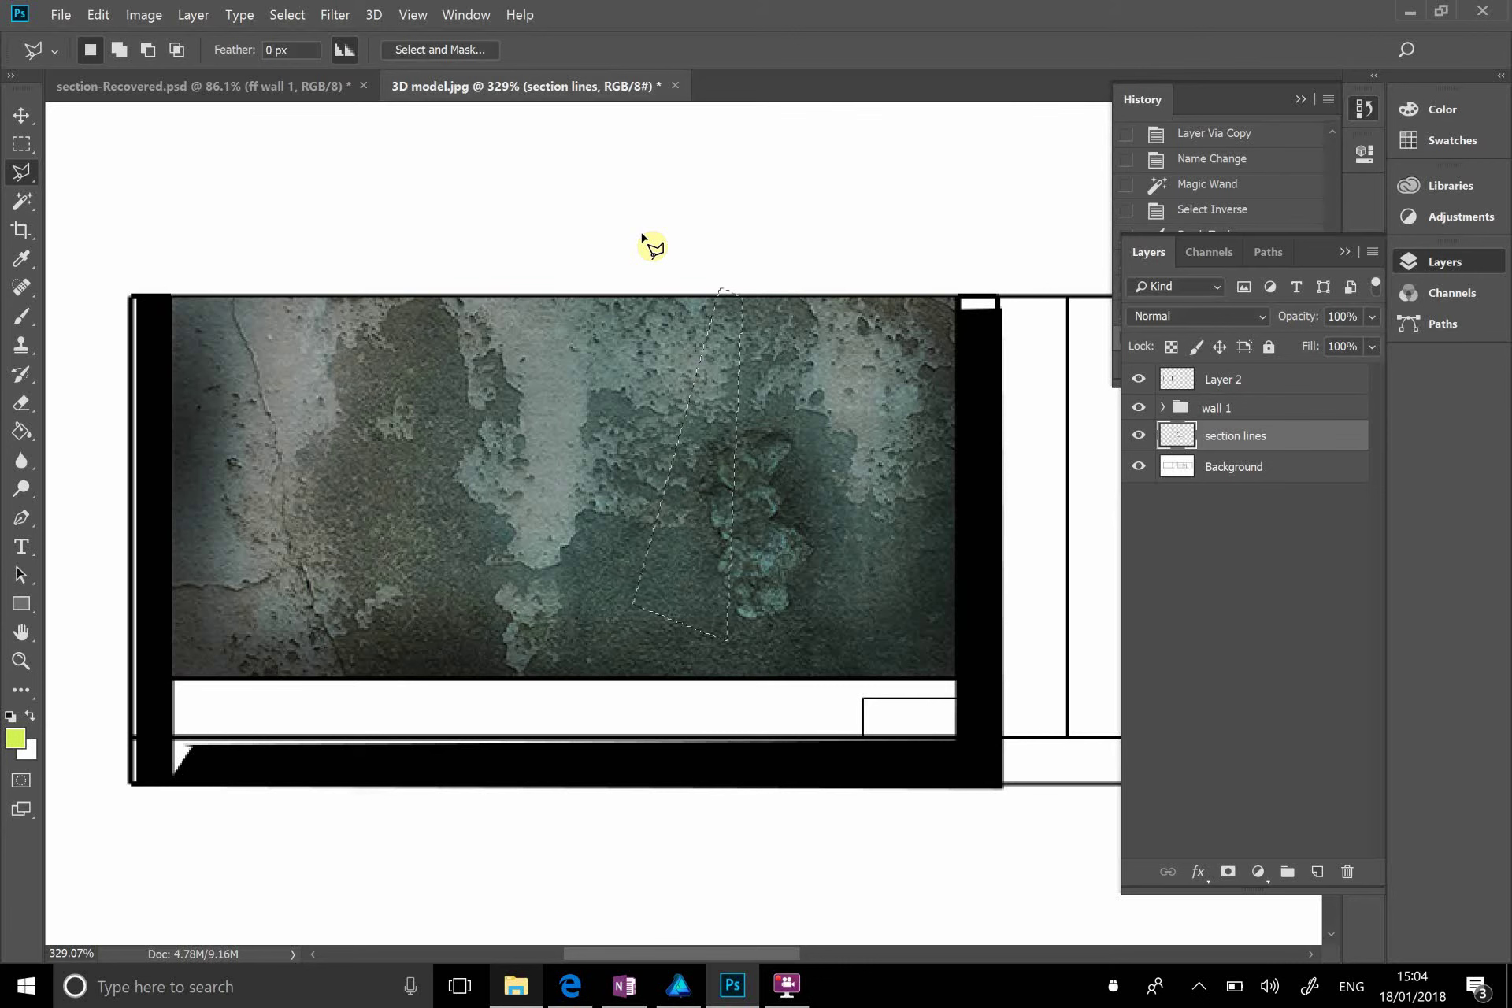
left_click(15, 737)
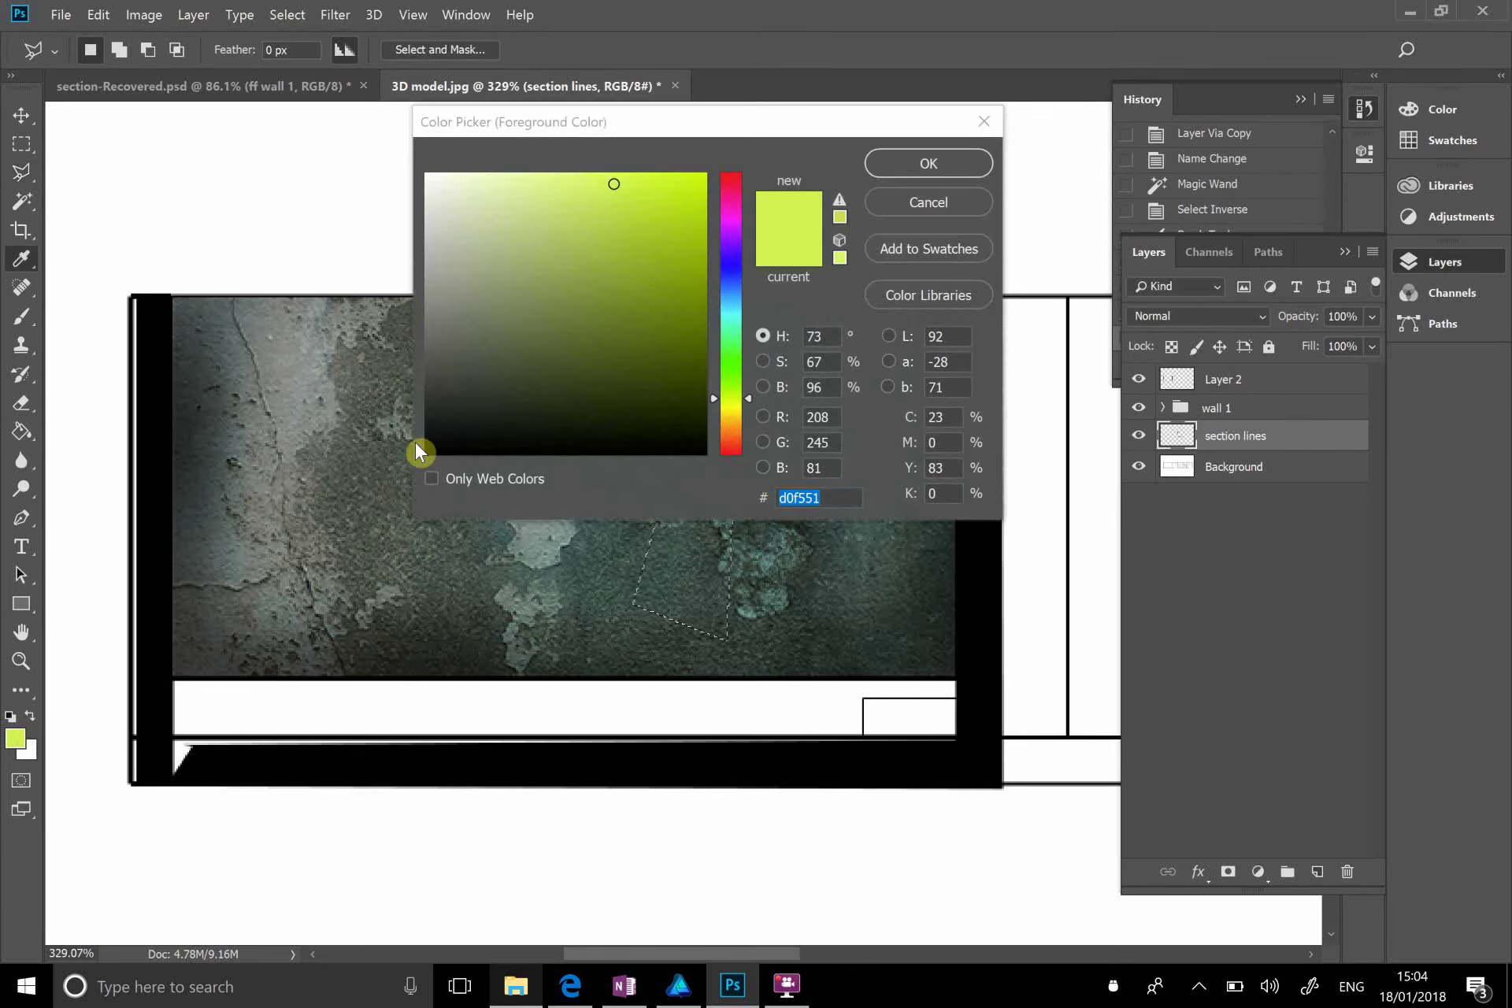
left_click(494, 184)
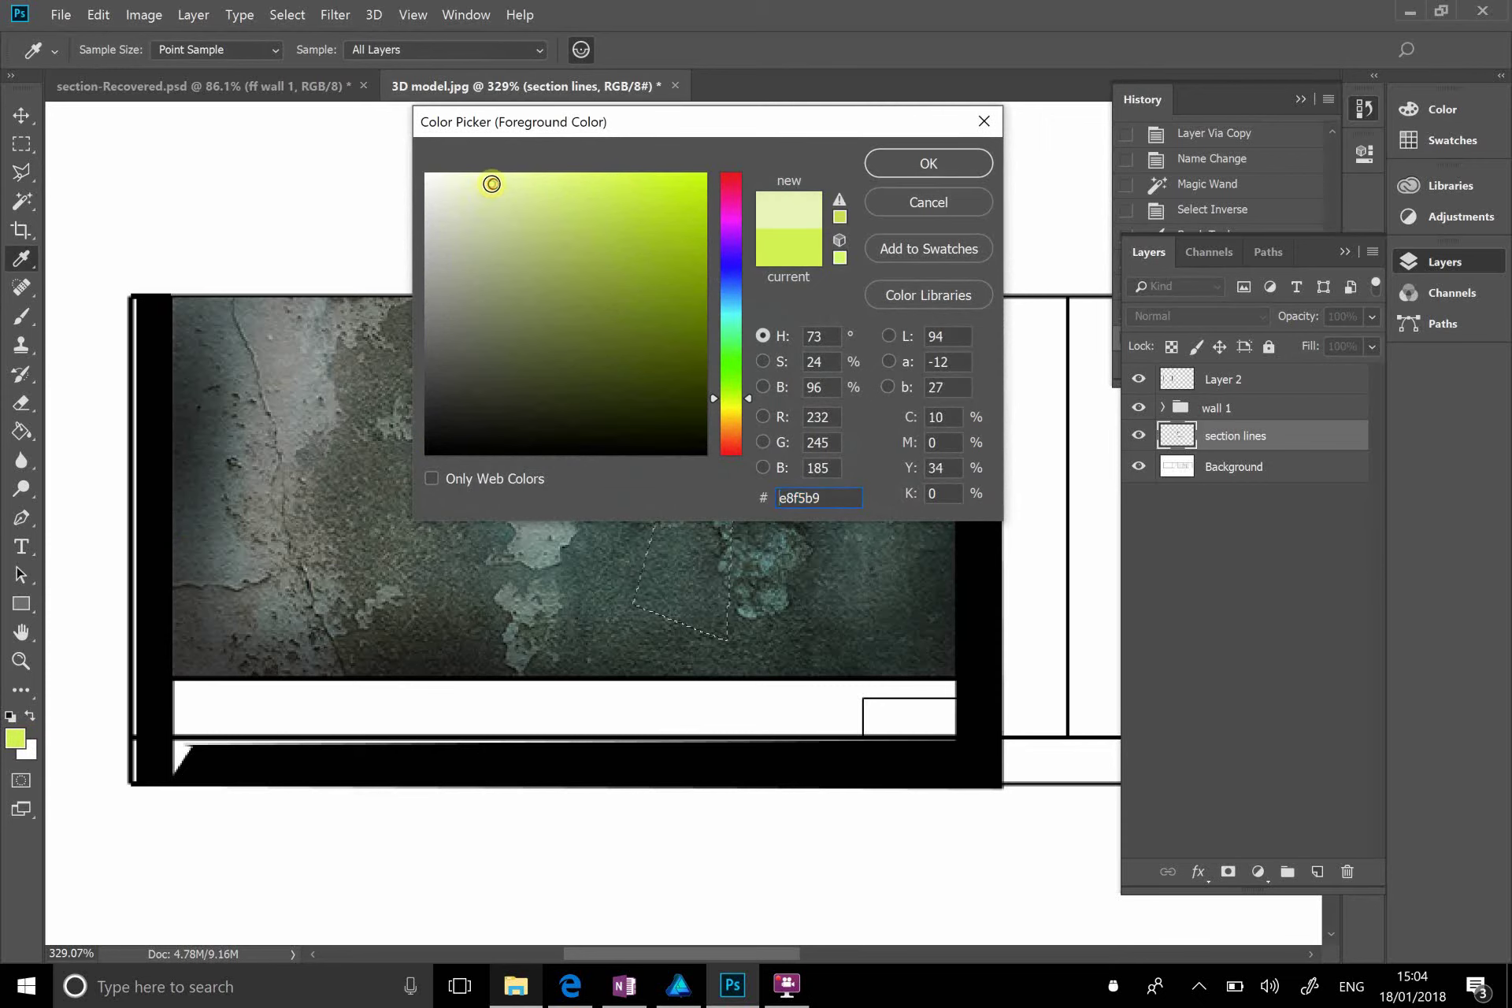
left_click(897, 158)
key("l")
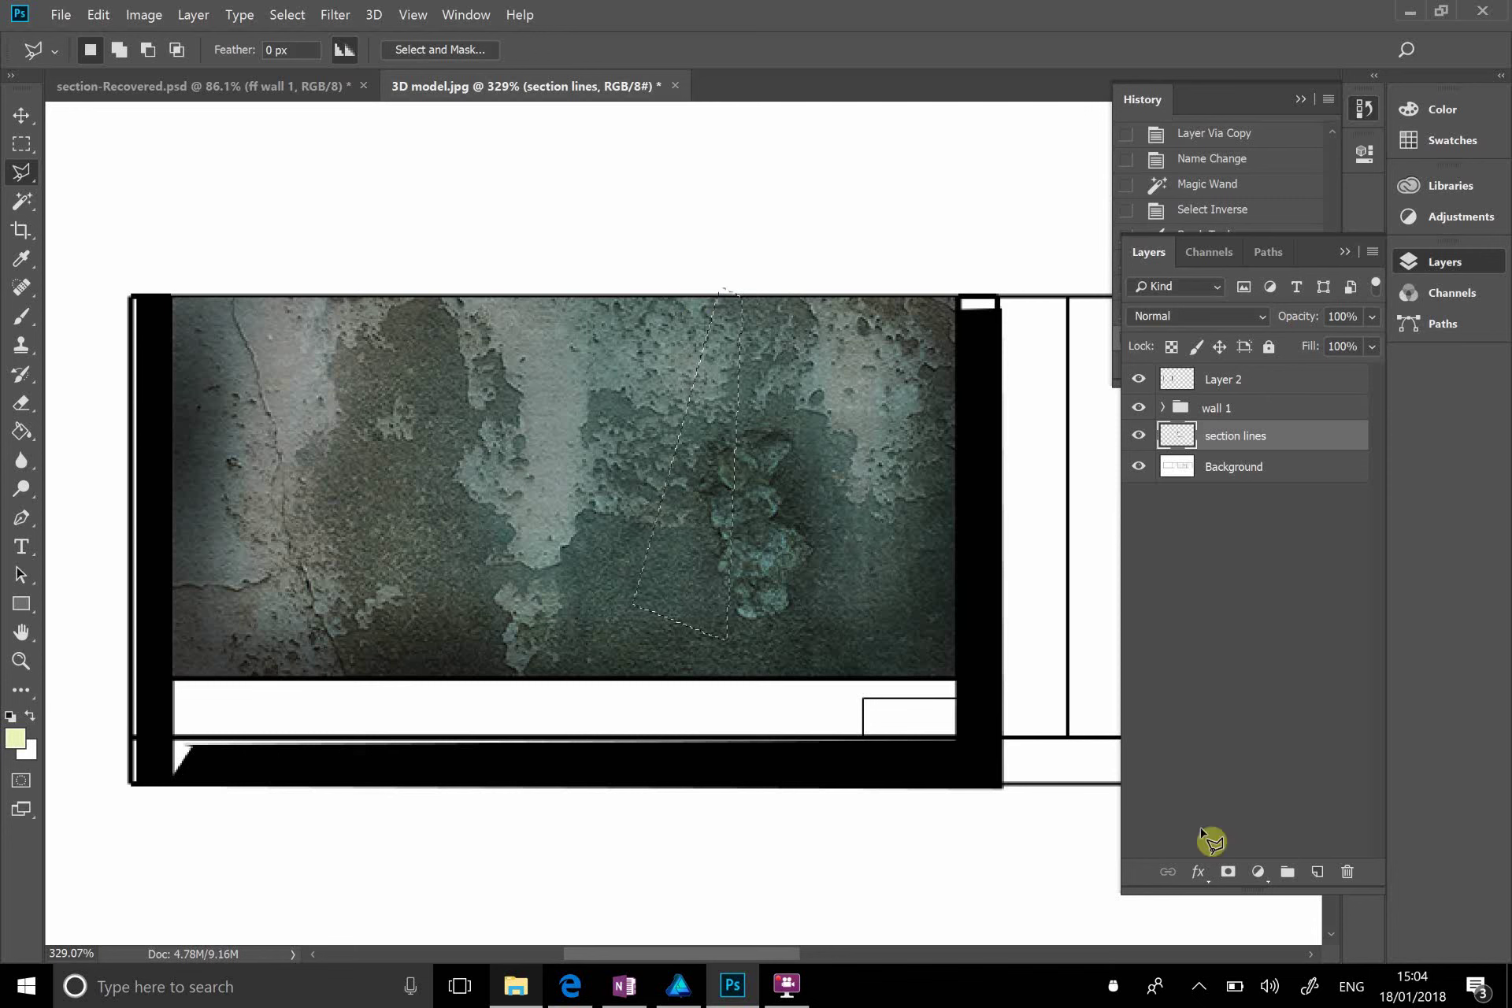
Step: Fill the beam selection on new Layer 3 with a downward Foreground-to-Transparent gradient, moved to the top
left_click(1314, 873)
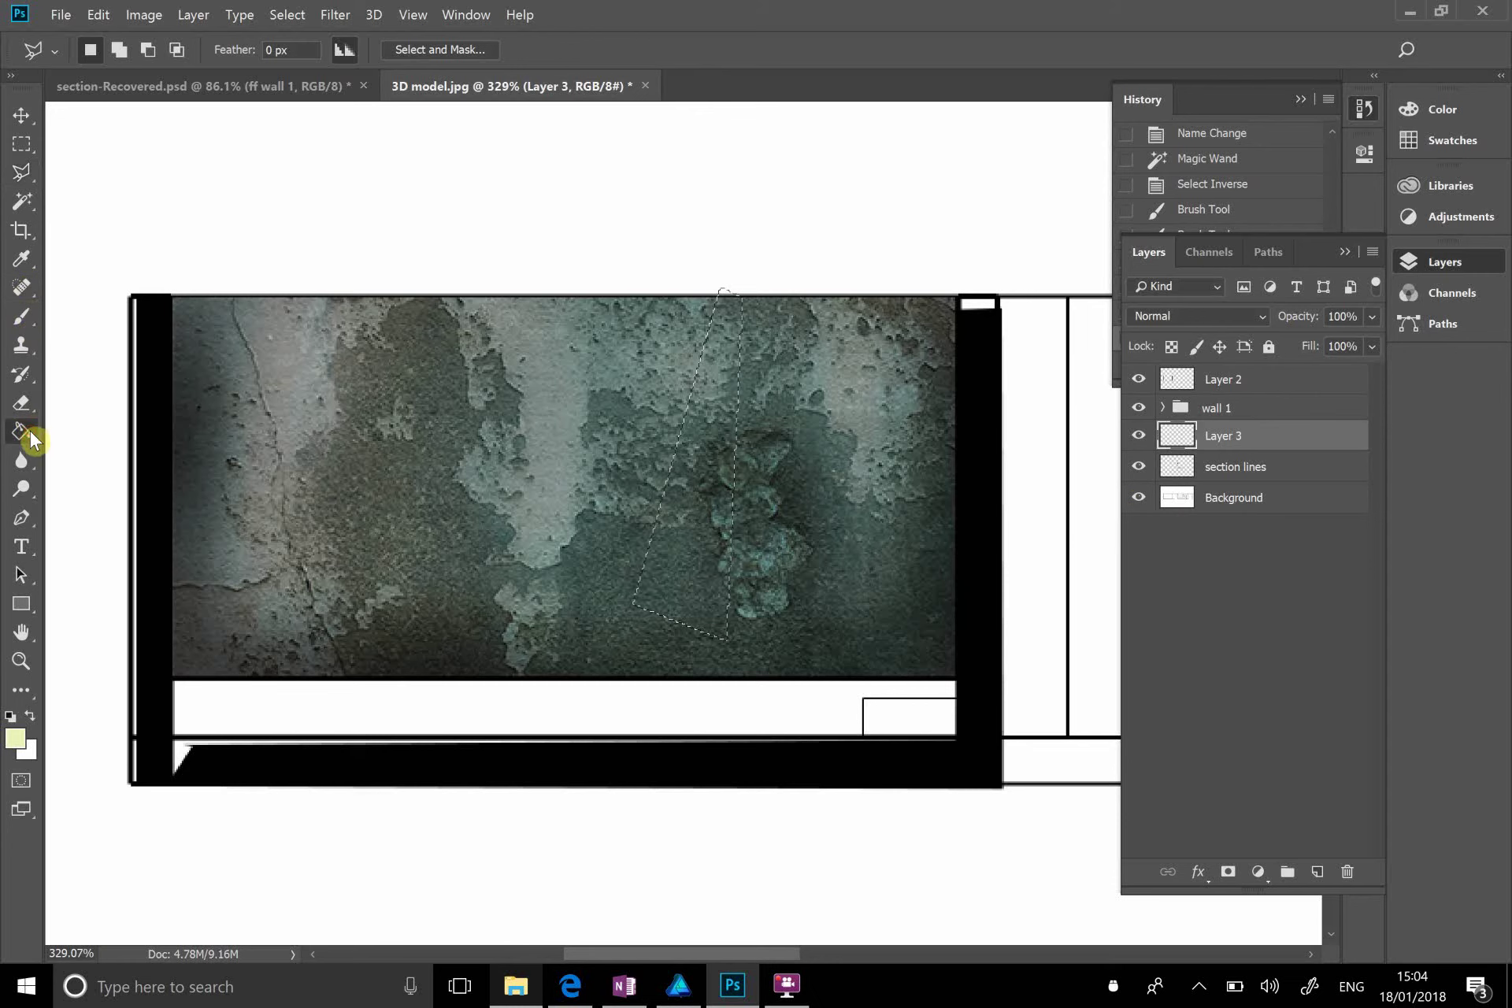
left_click_drag(28, 426, 72, 433)
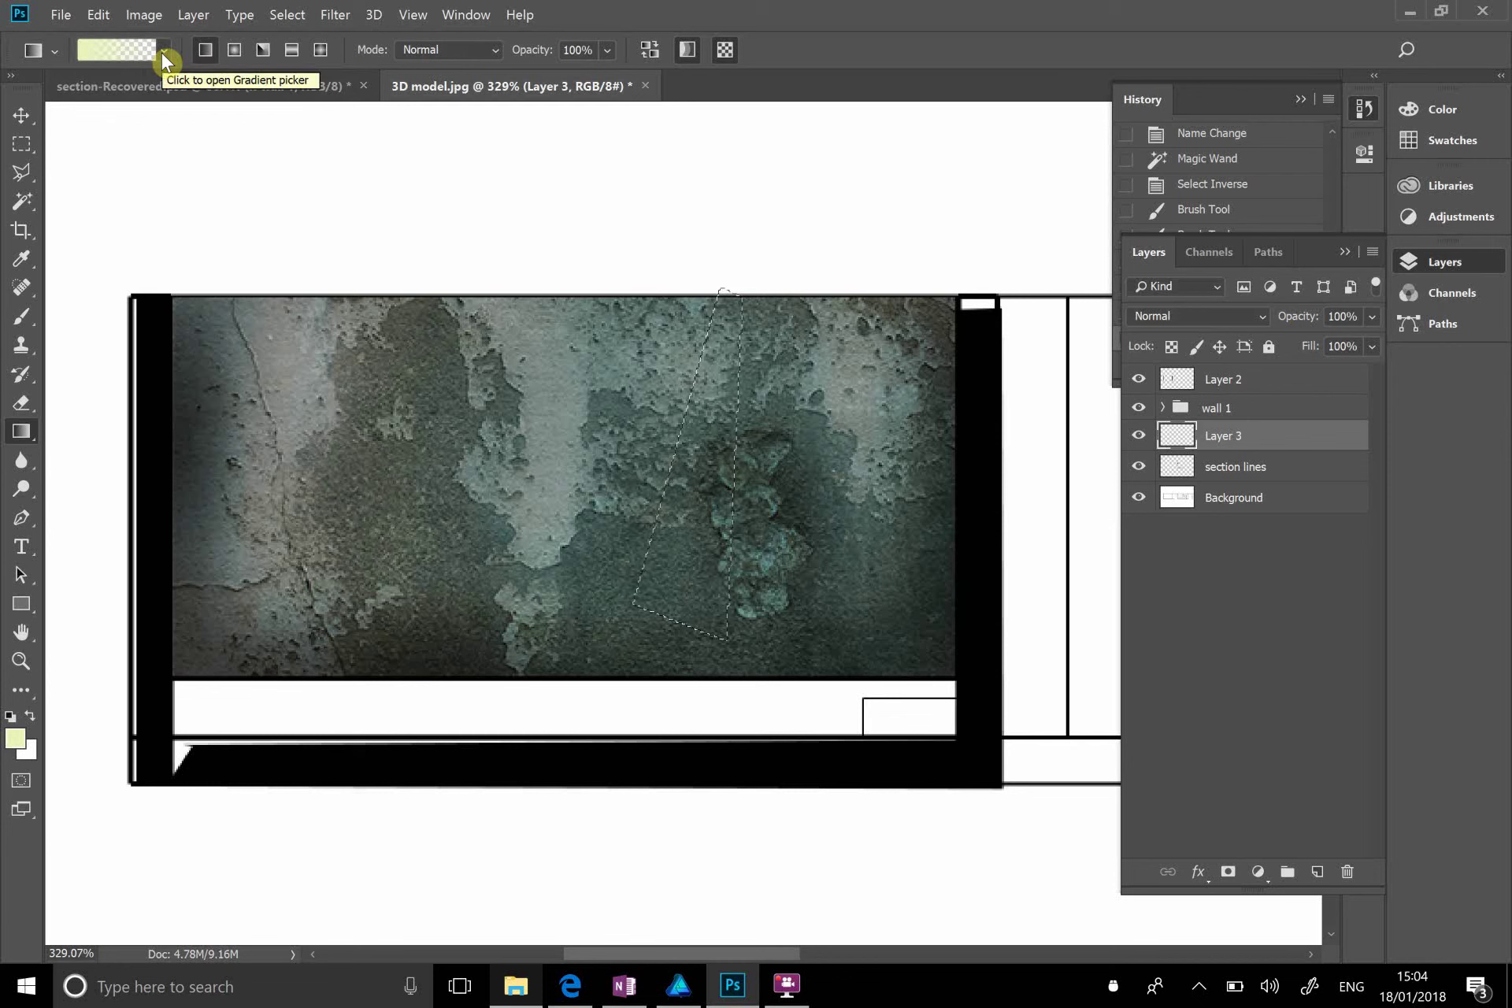
left_click(162, 52)
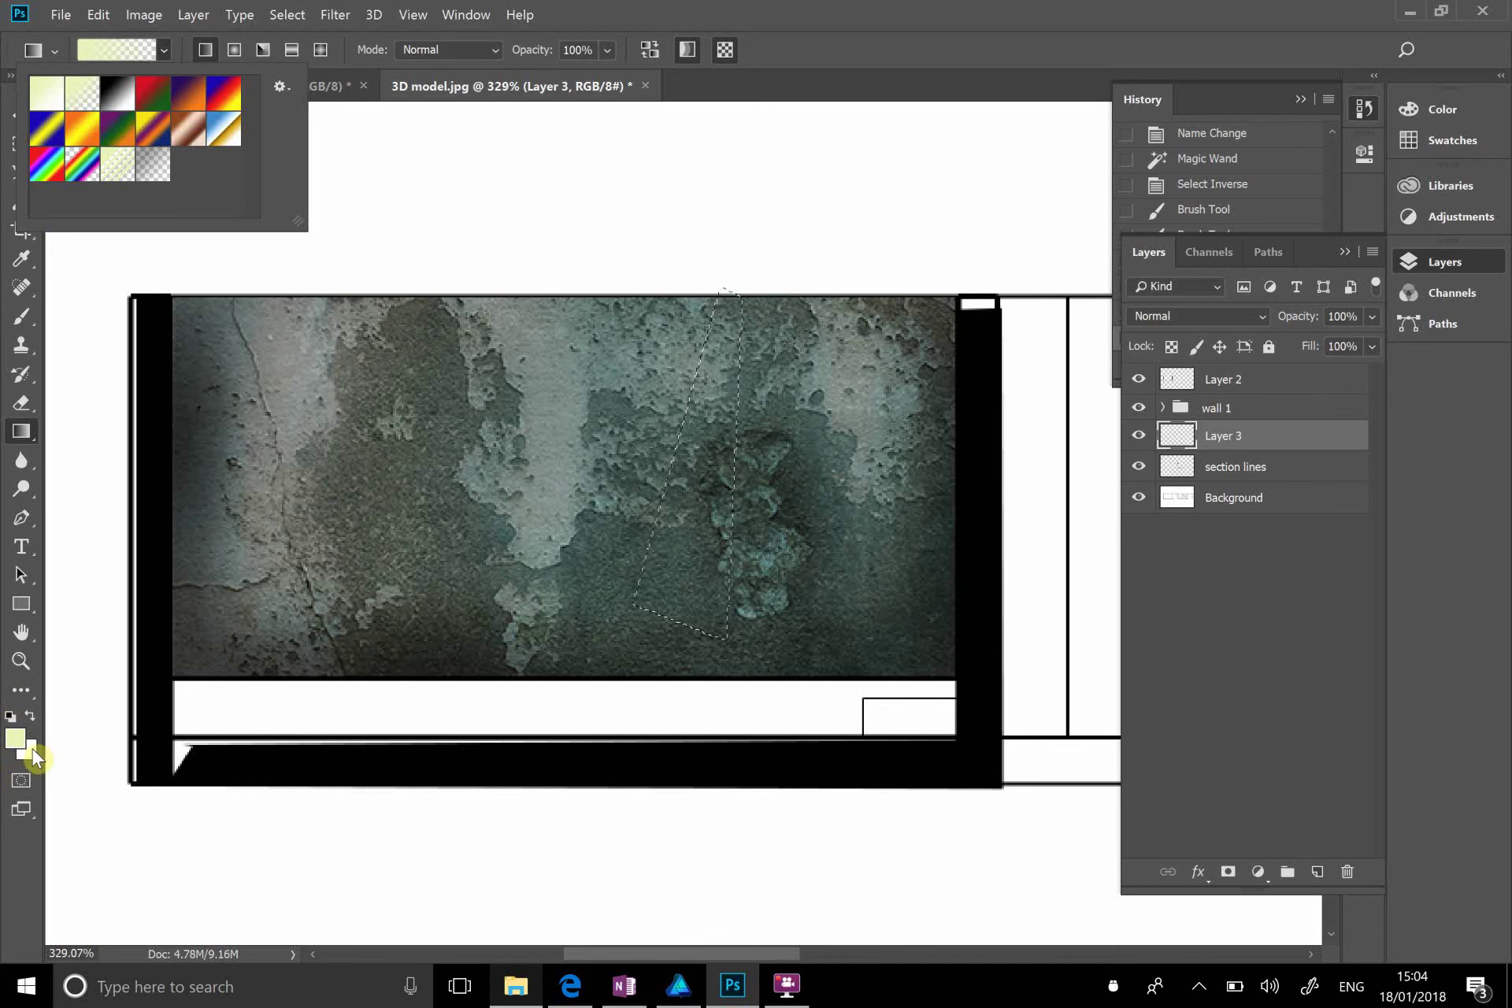
left_click(102, 100)
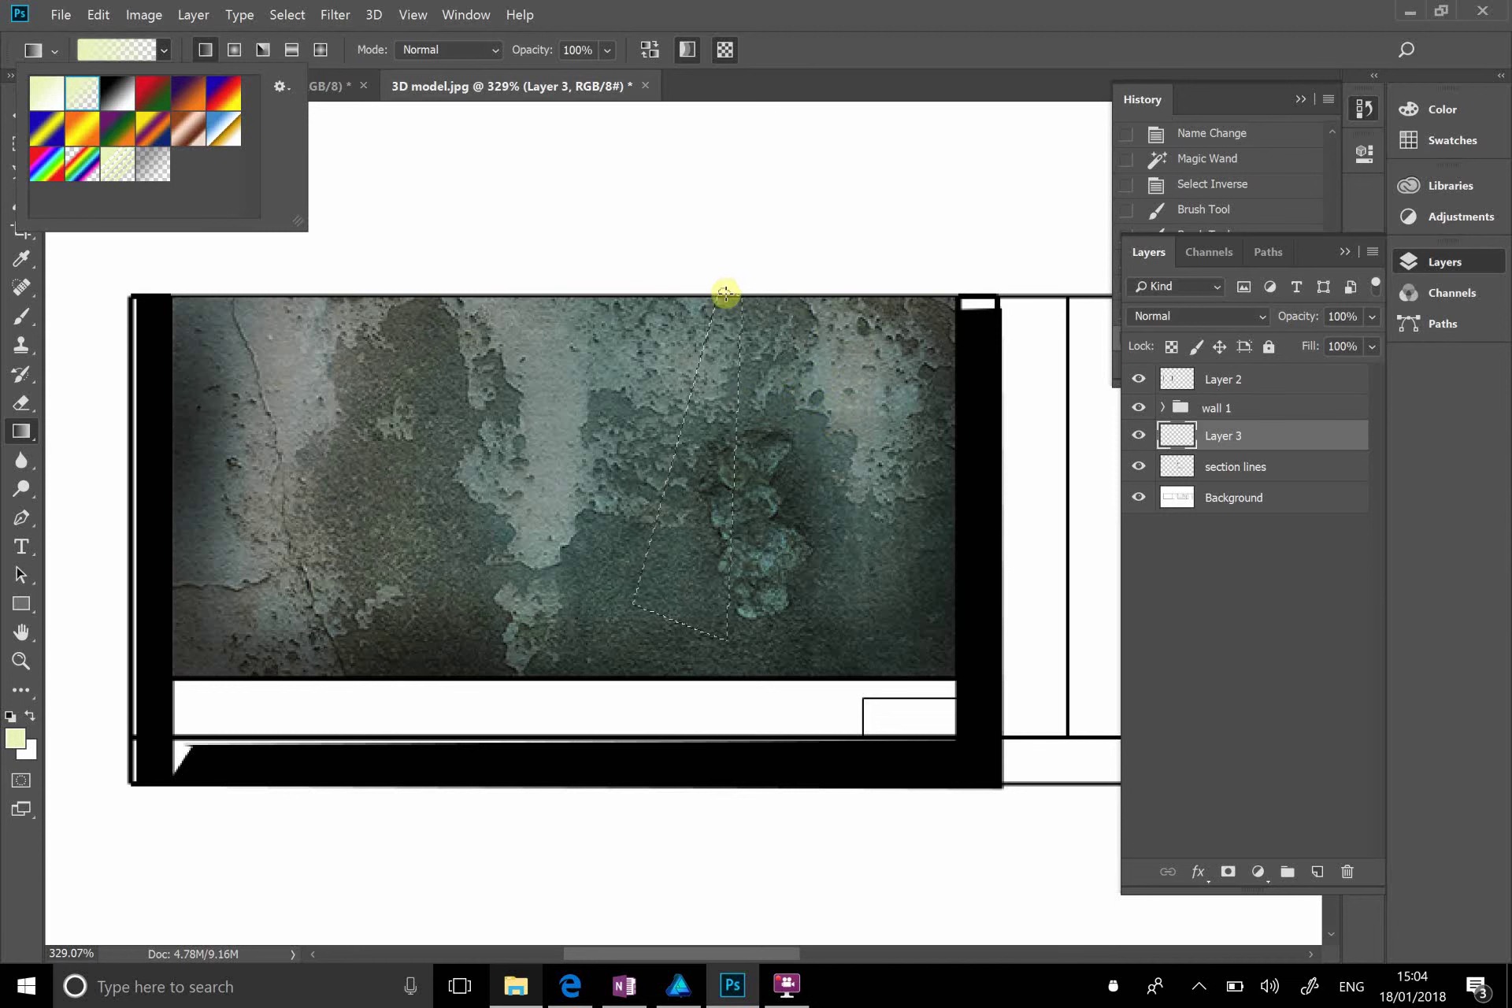
left_click_drag(726, 294, 674, 509)
left_click_drag(664, 646, 664, 646)
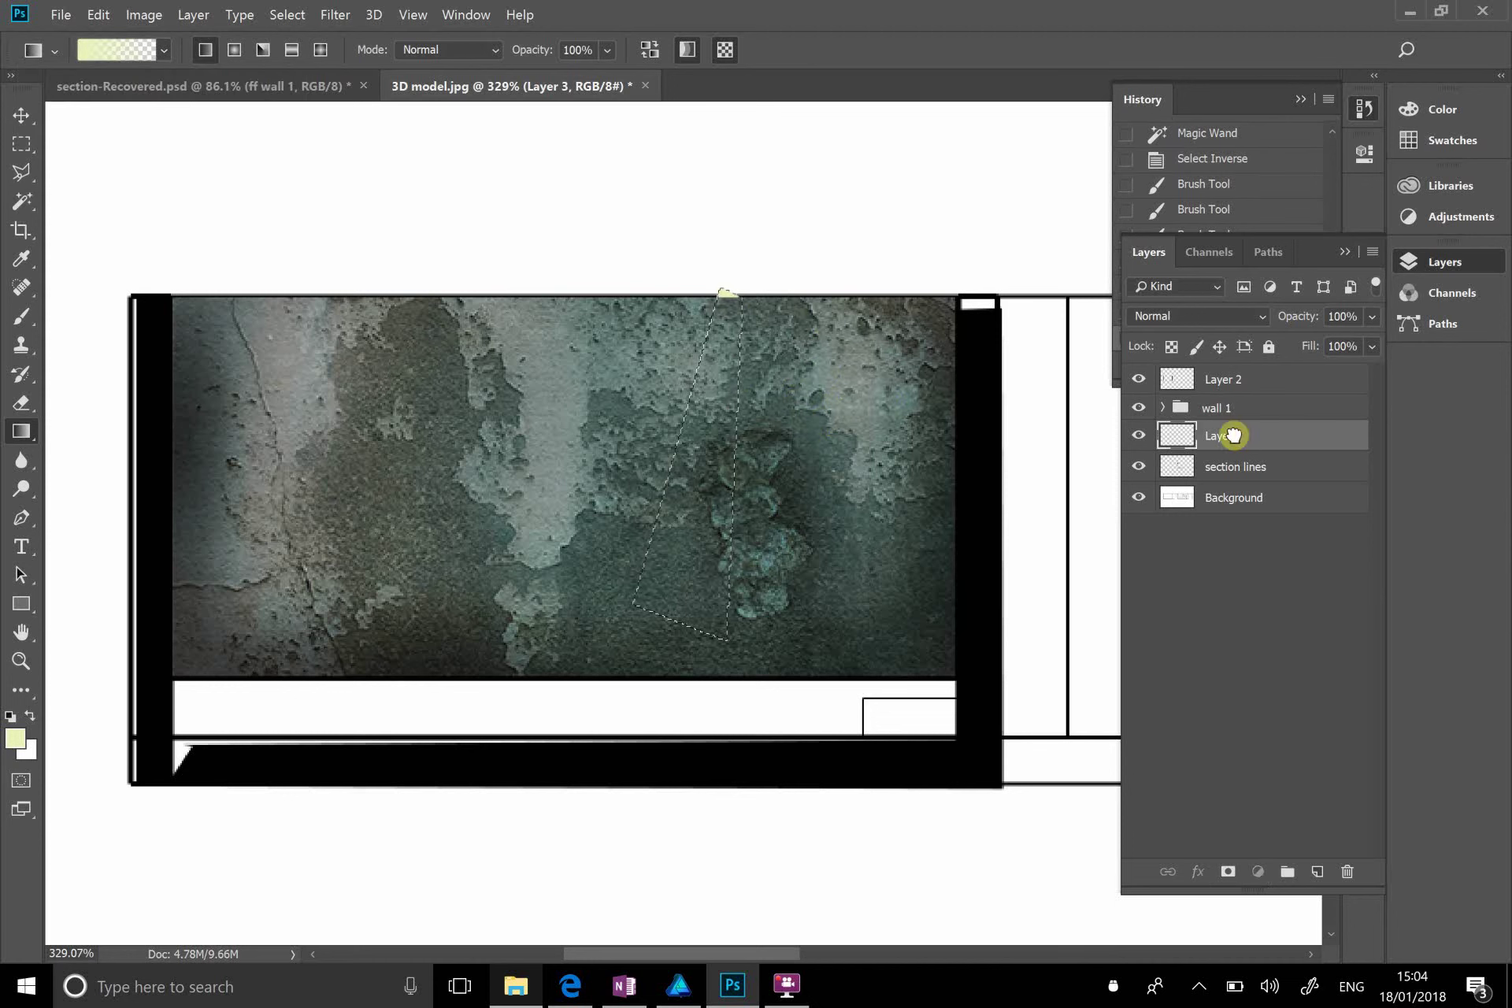
left_click_drag(1235, 435, 1189, 398)
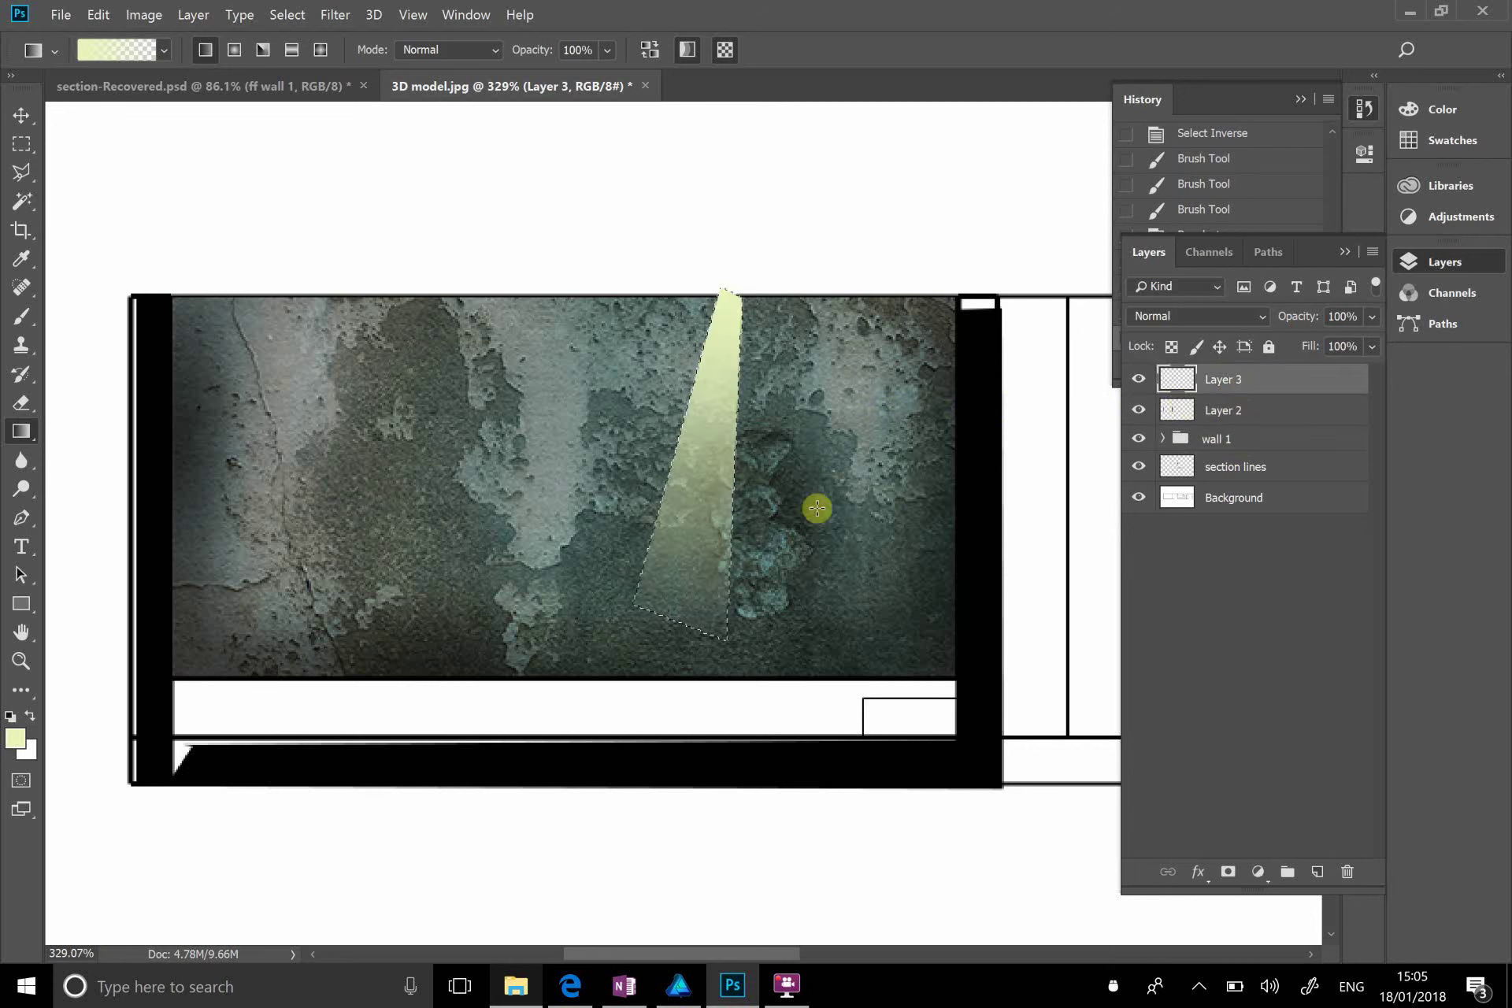
key("ctrl+d")
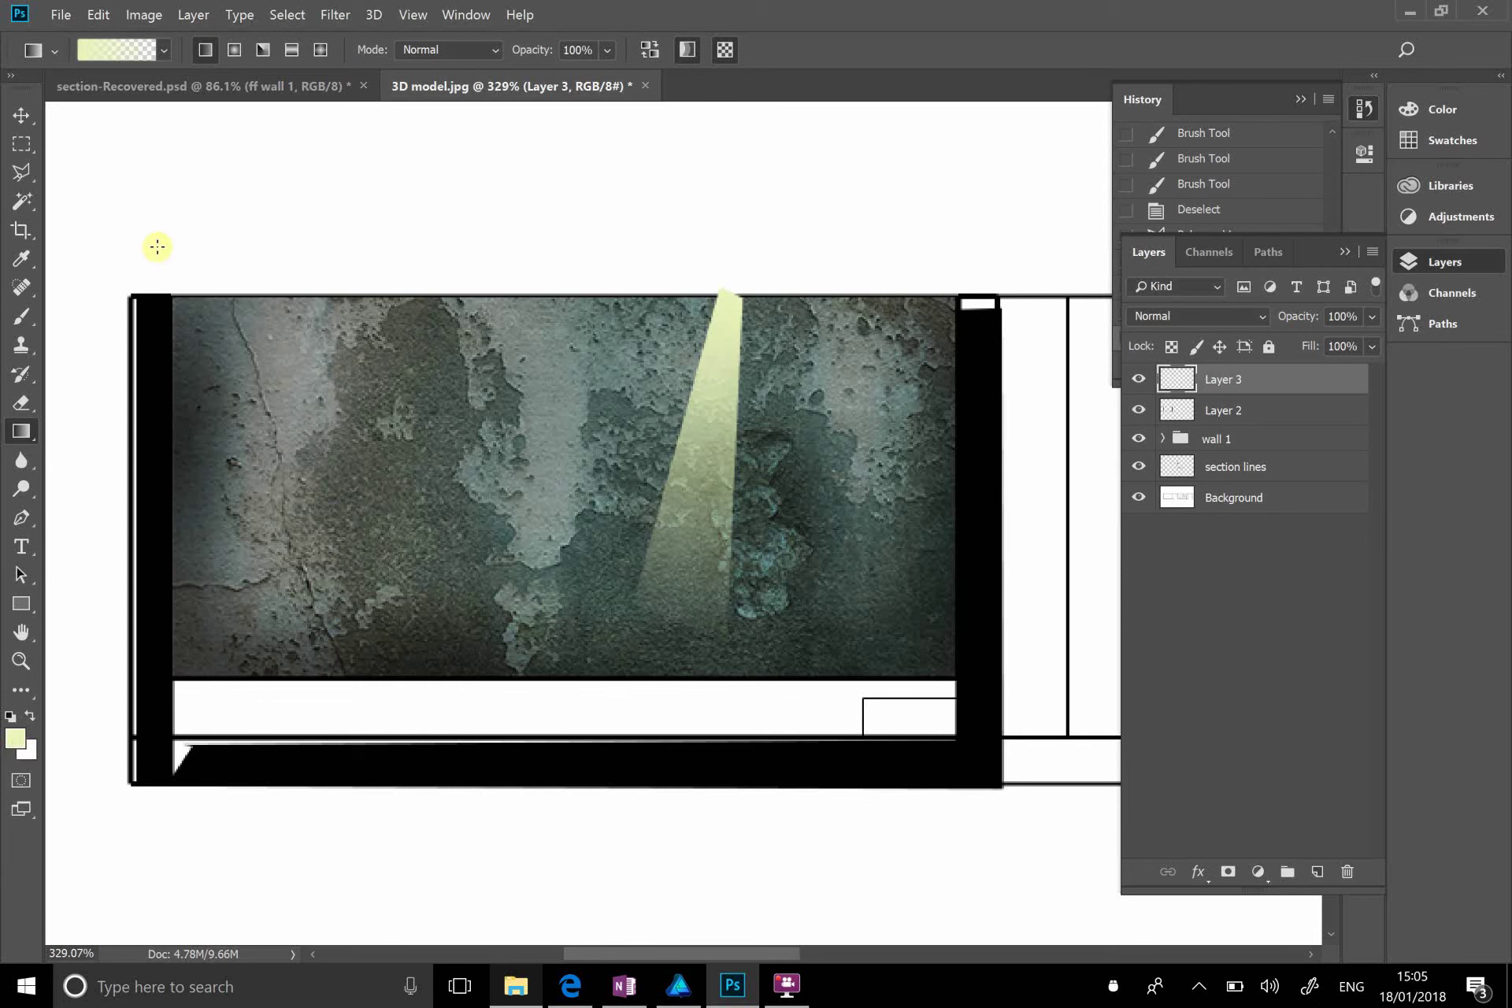
right_click(27, 429)
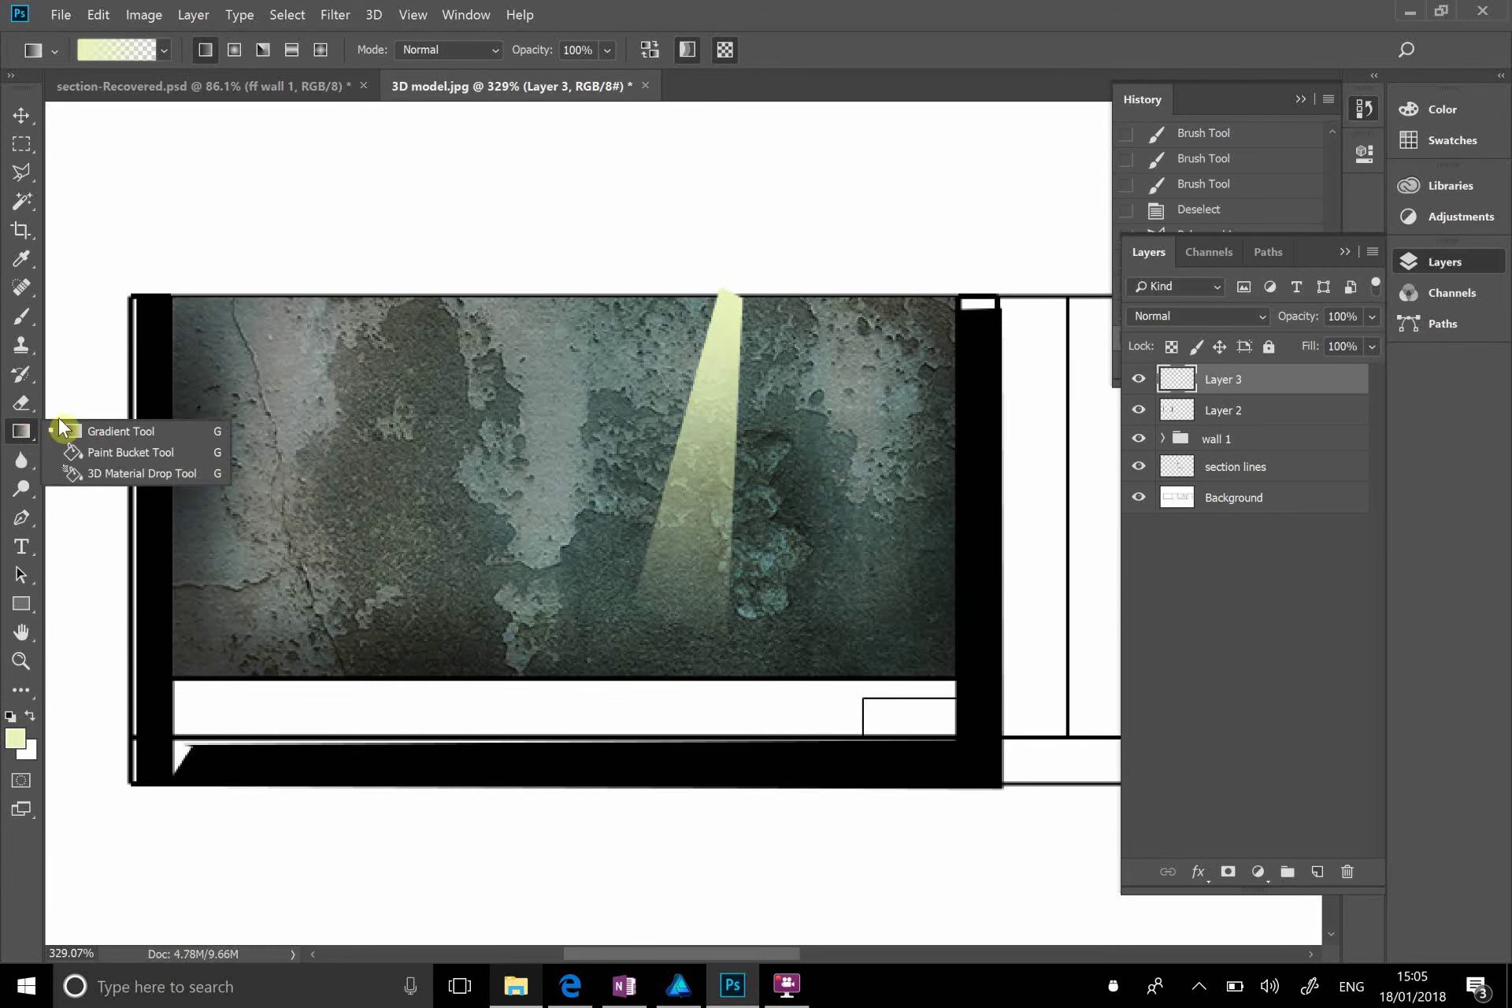
left_click(107, 433)
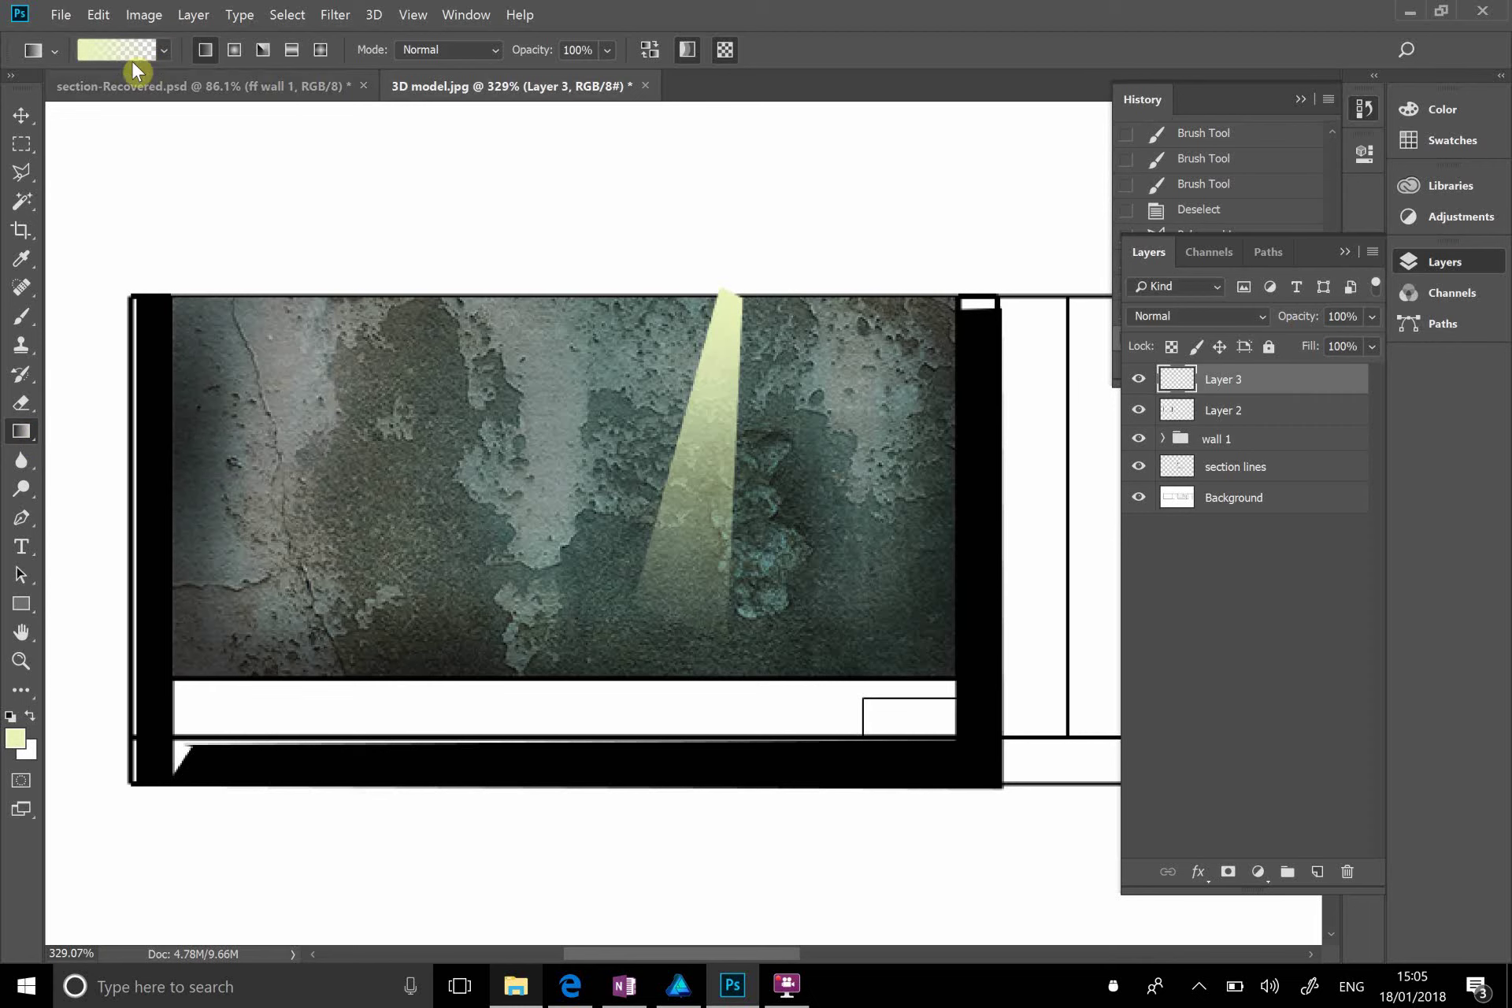
left_click(134, 50)
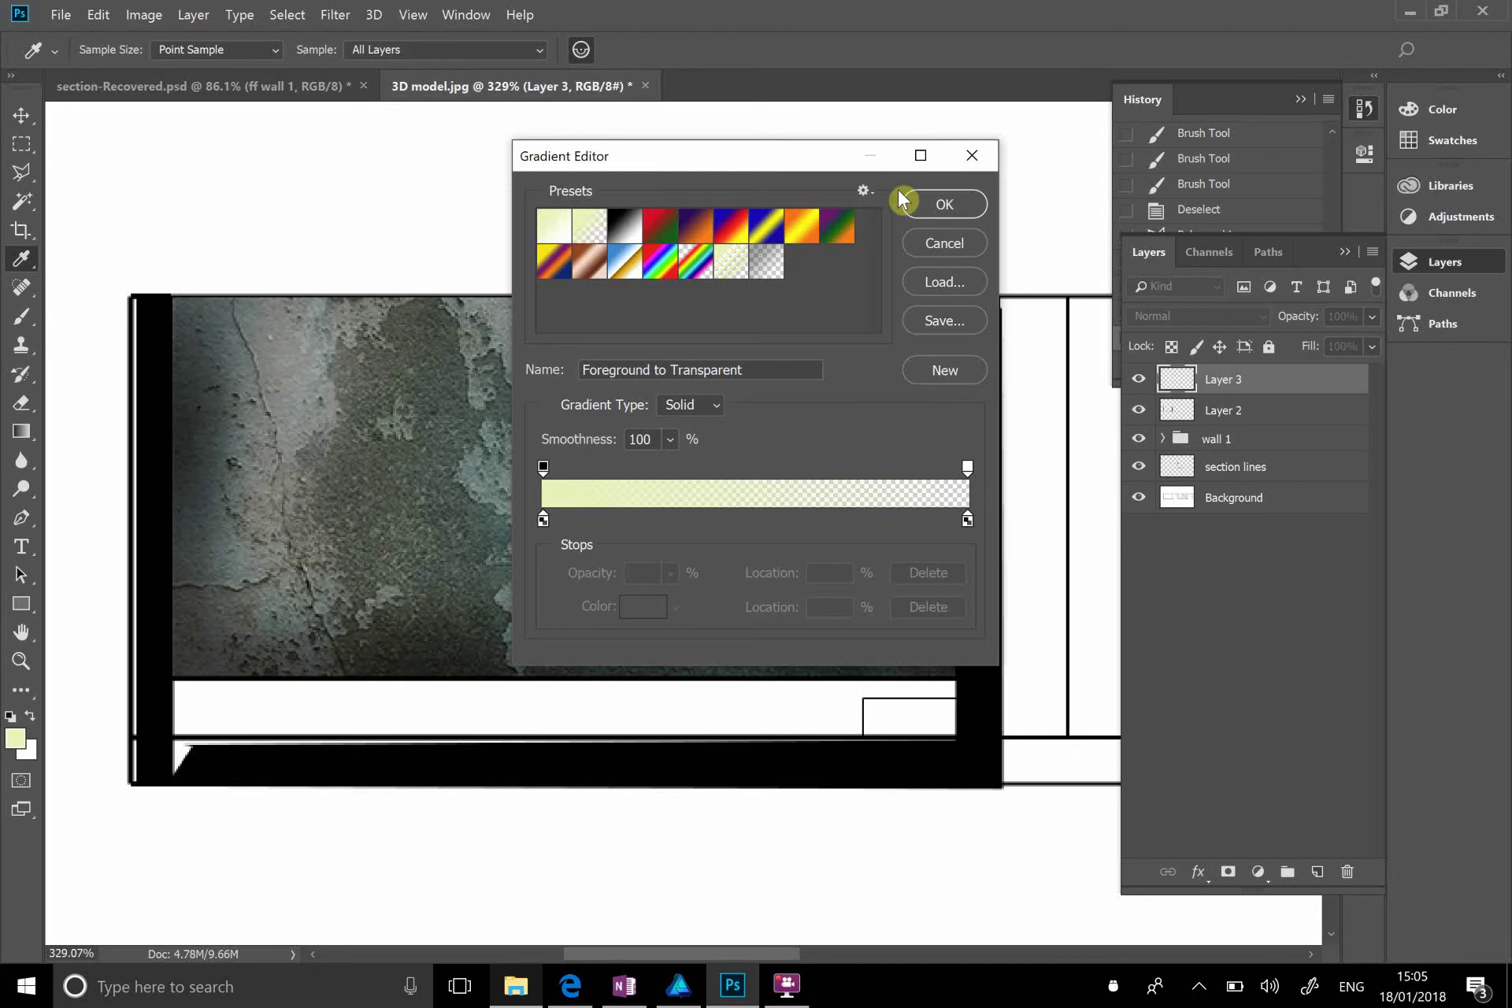
left_click(924, 196)
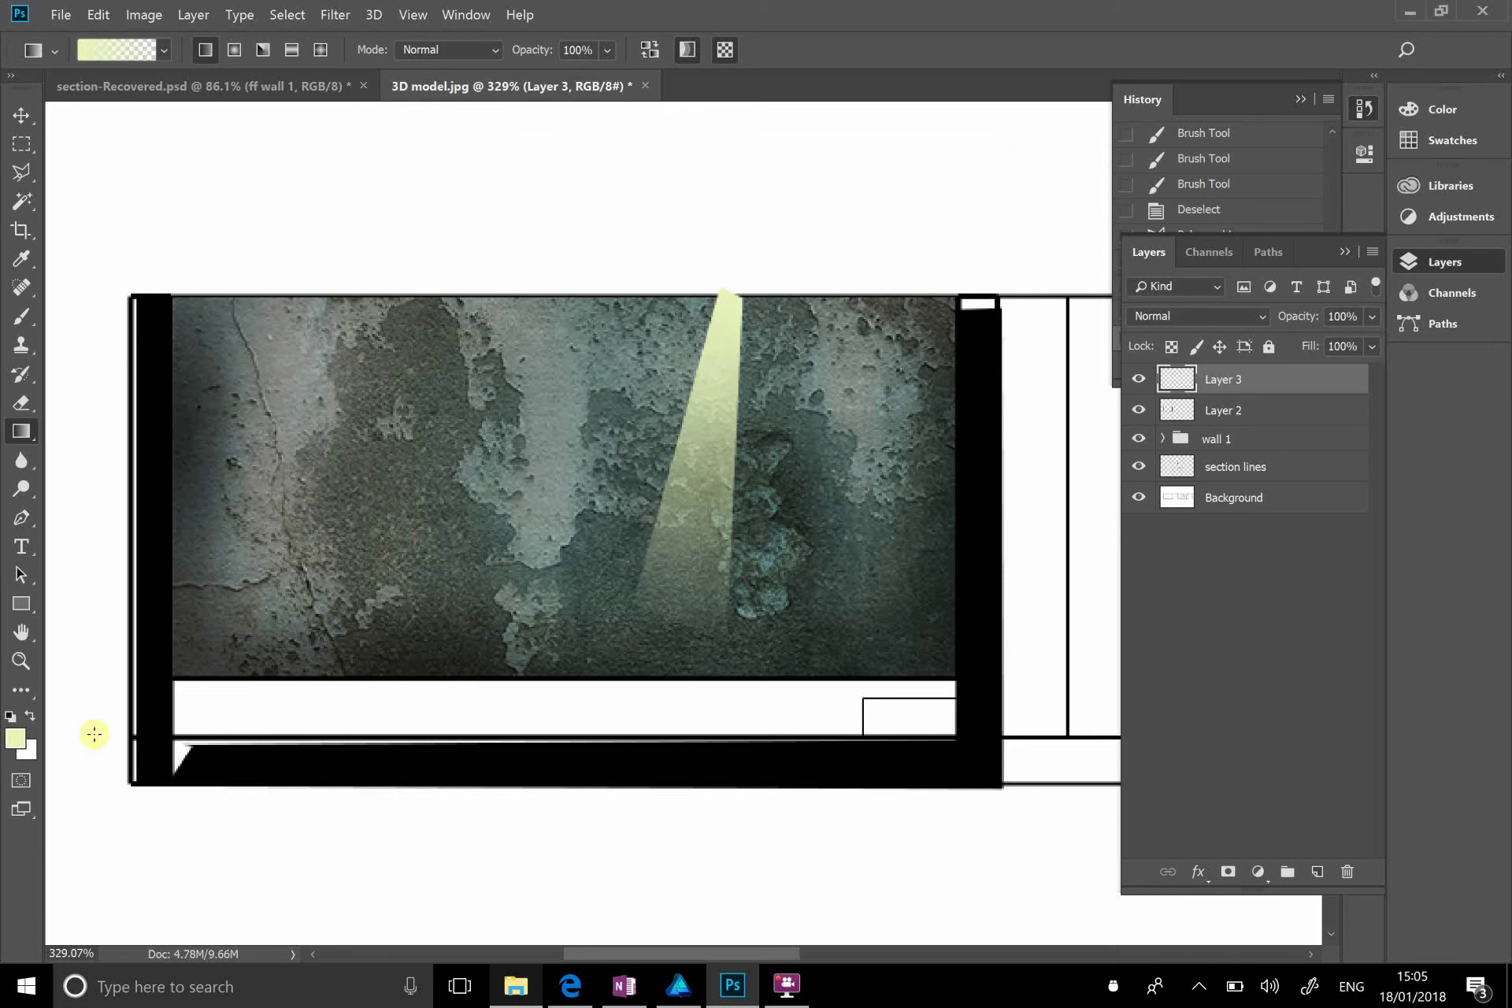
left_click(1139, 380)
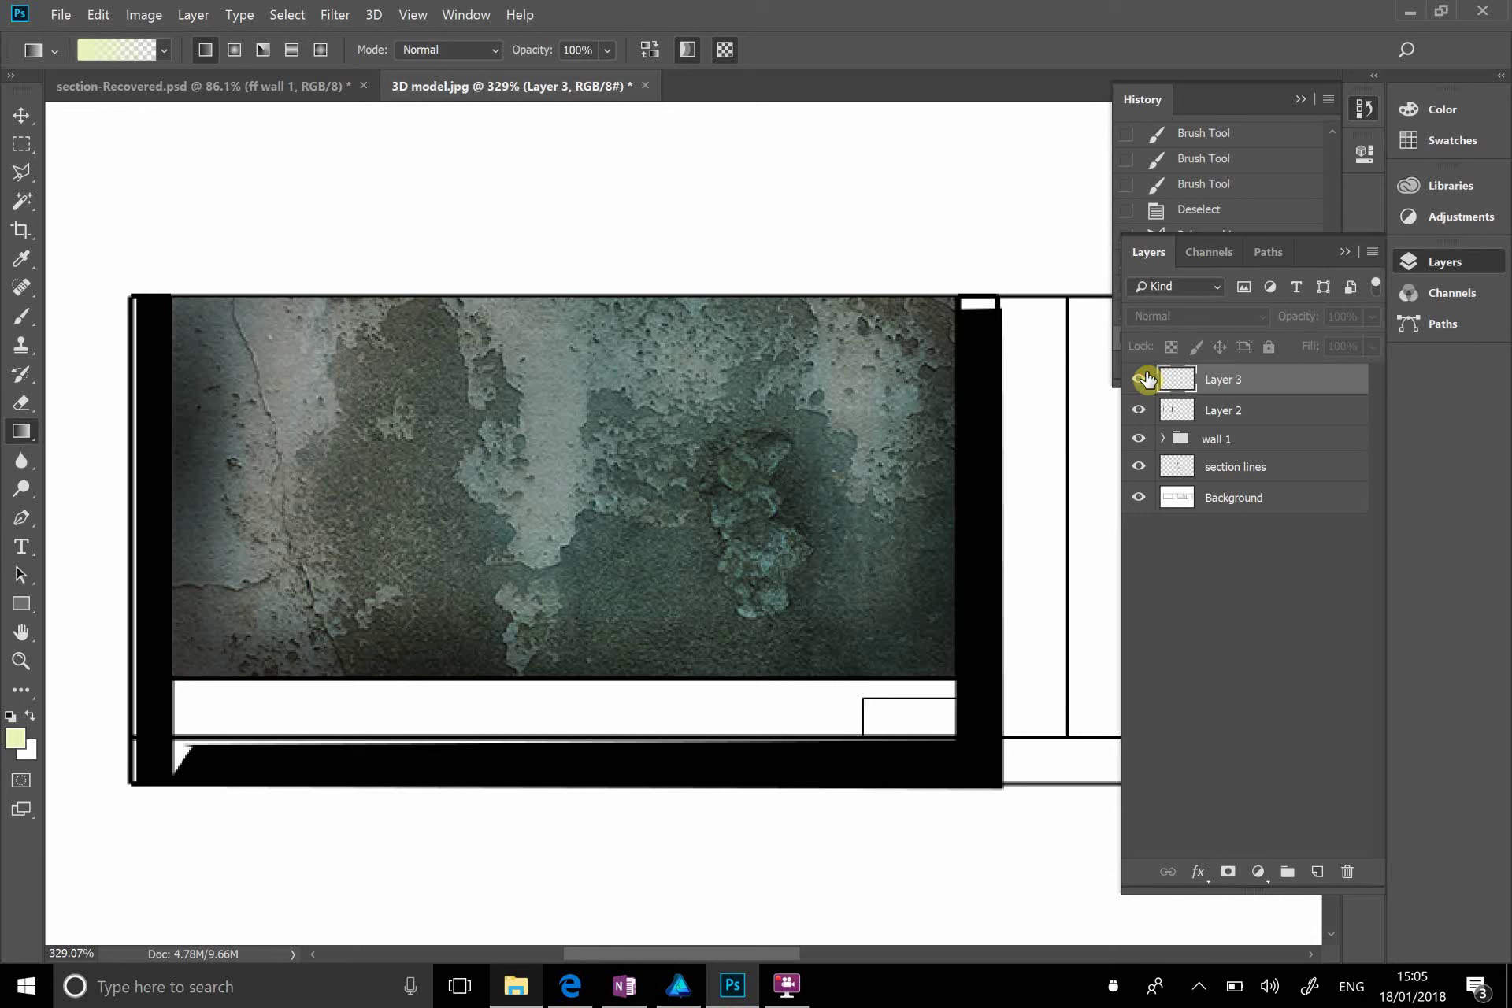
left_click(1139, 380)
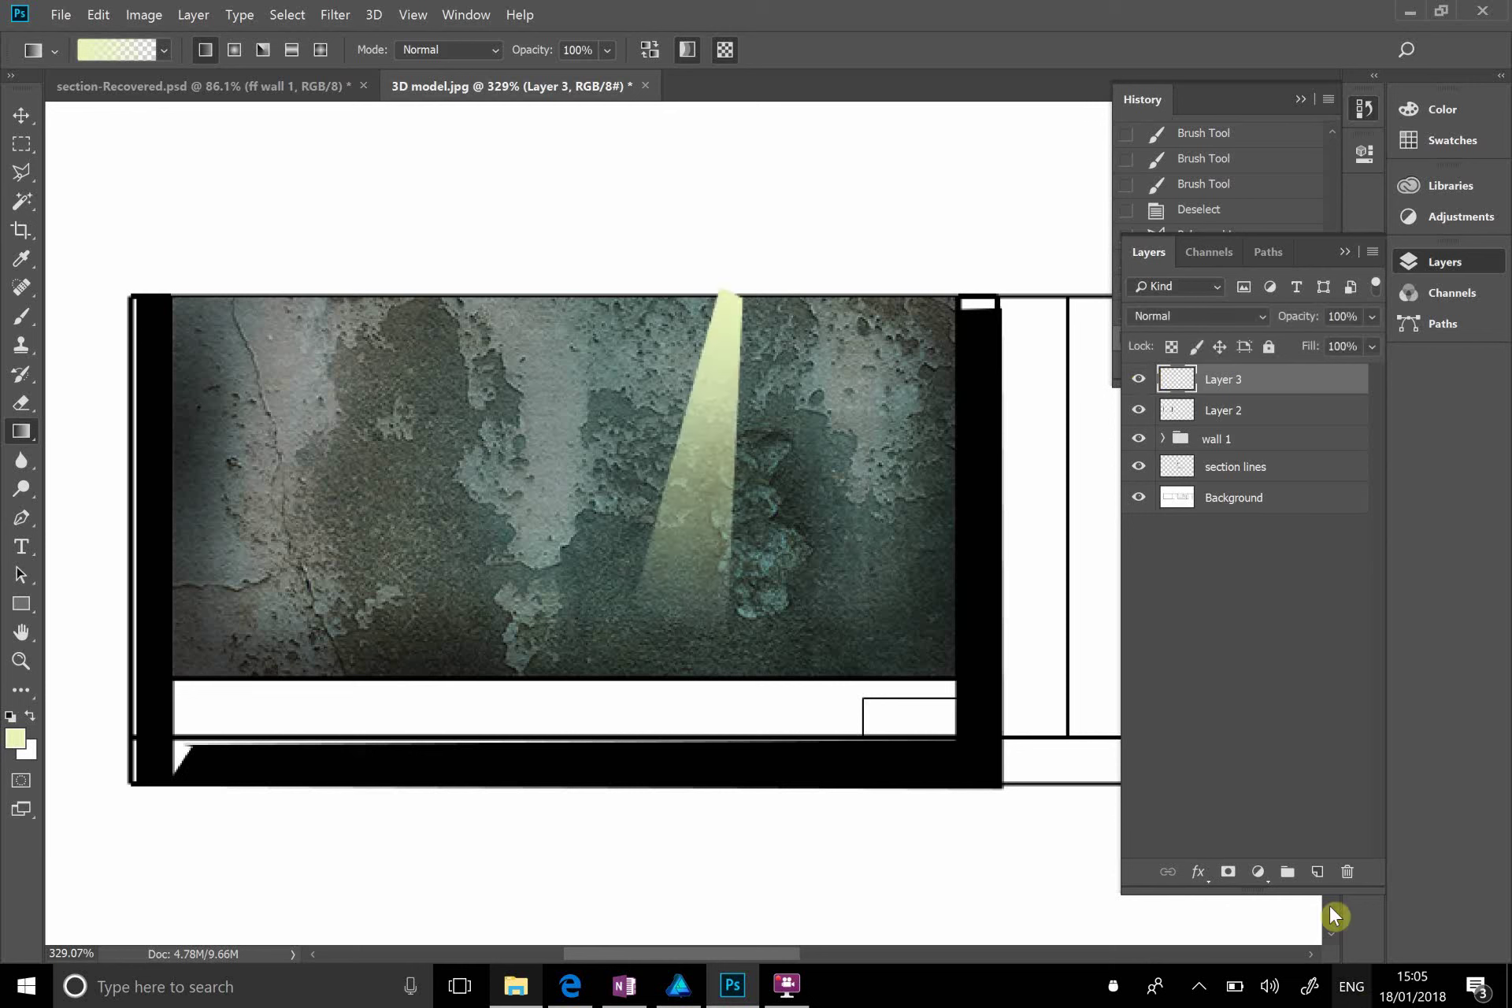
Step: Add Layer 4 clipped to the beam layer in Color blend mode
left_click(1318, 871)
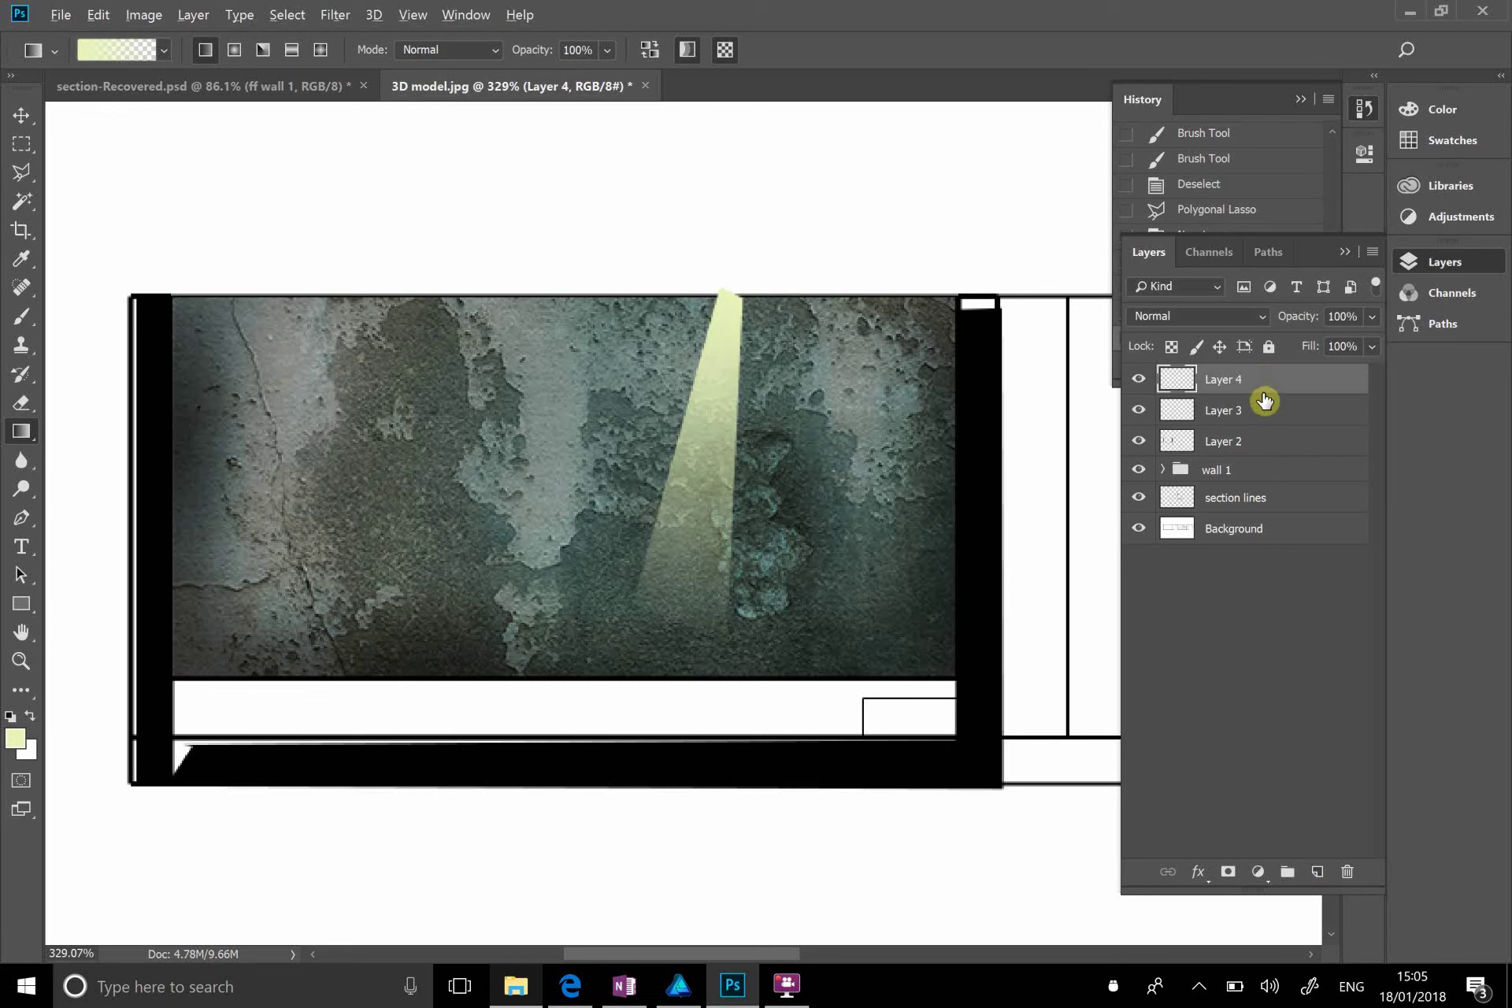
left_click(1266, 394, "alt")
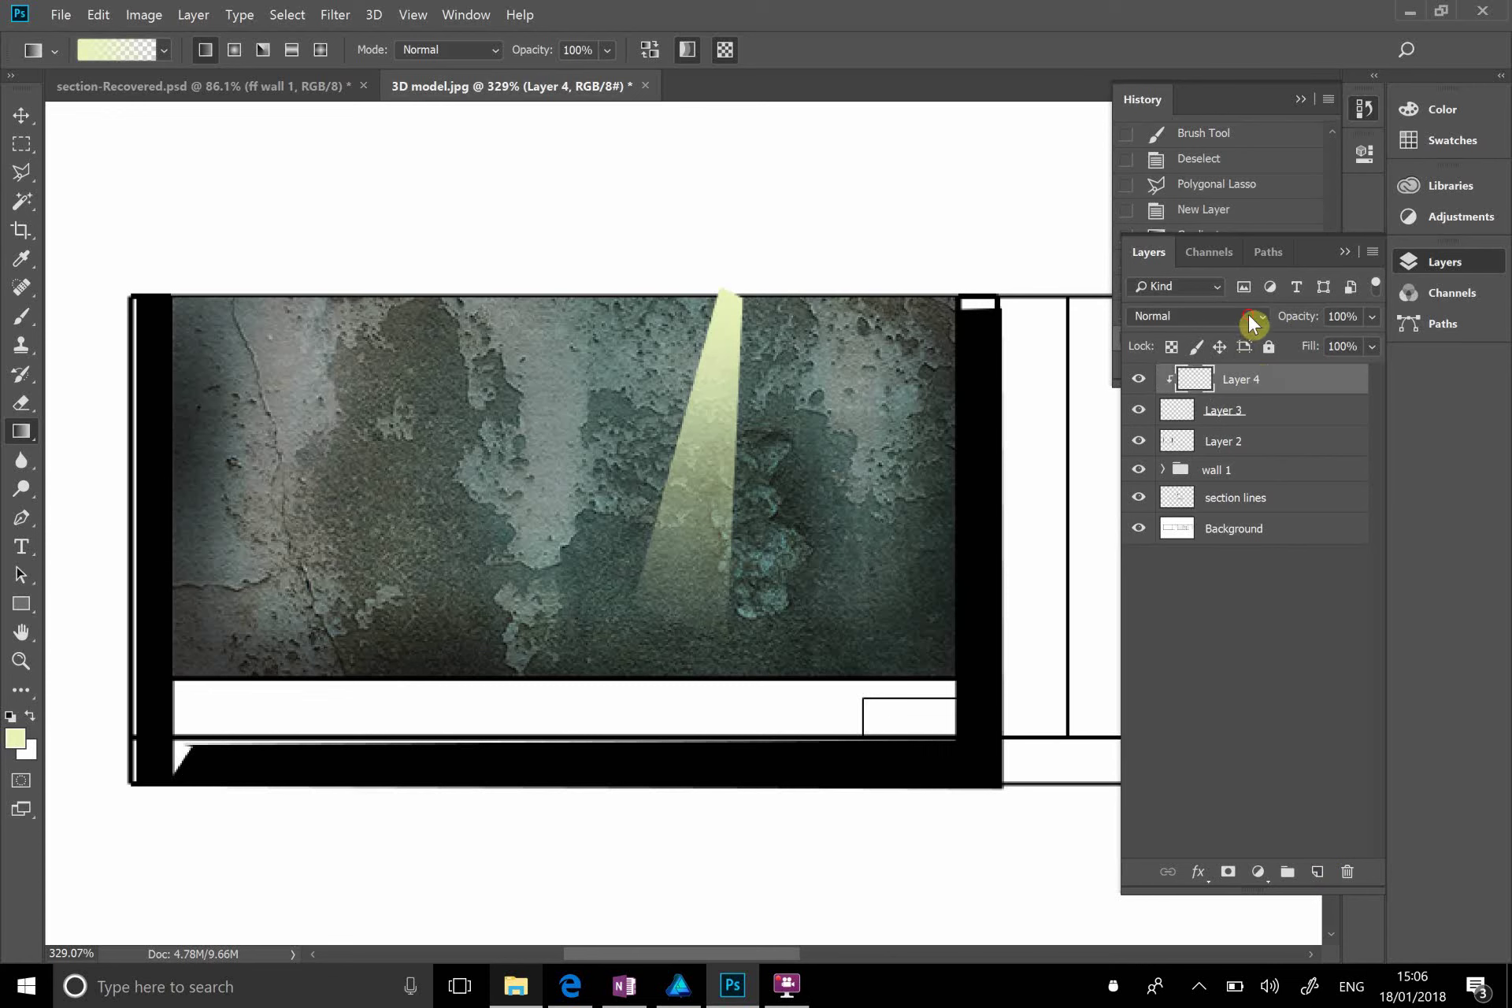
left_click(1254, 321)
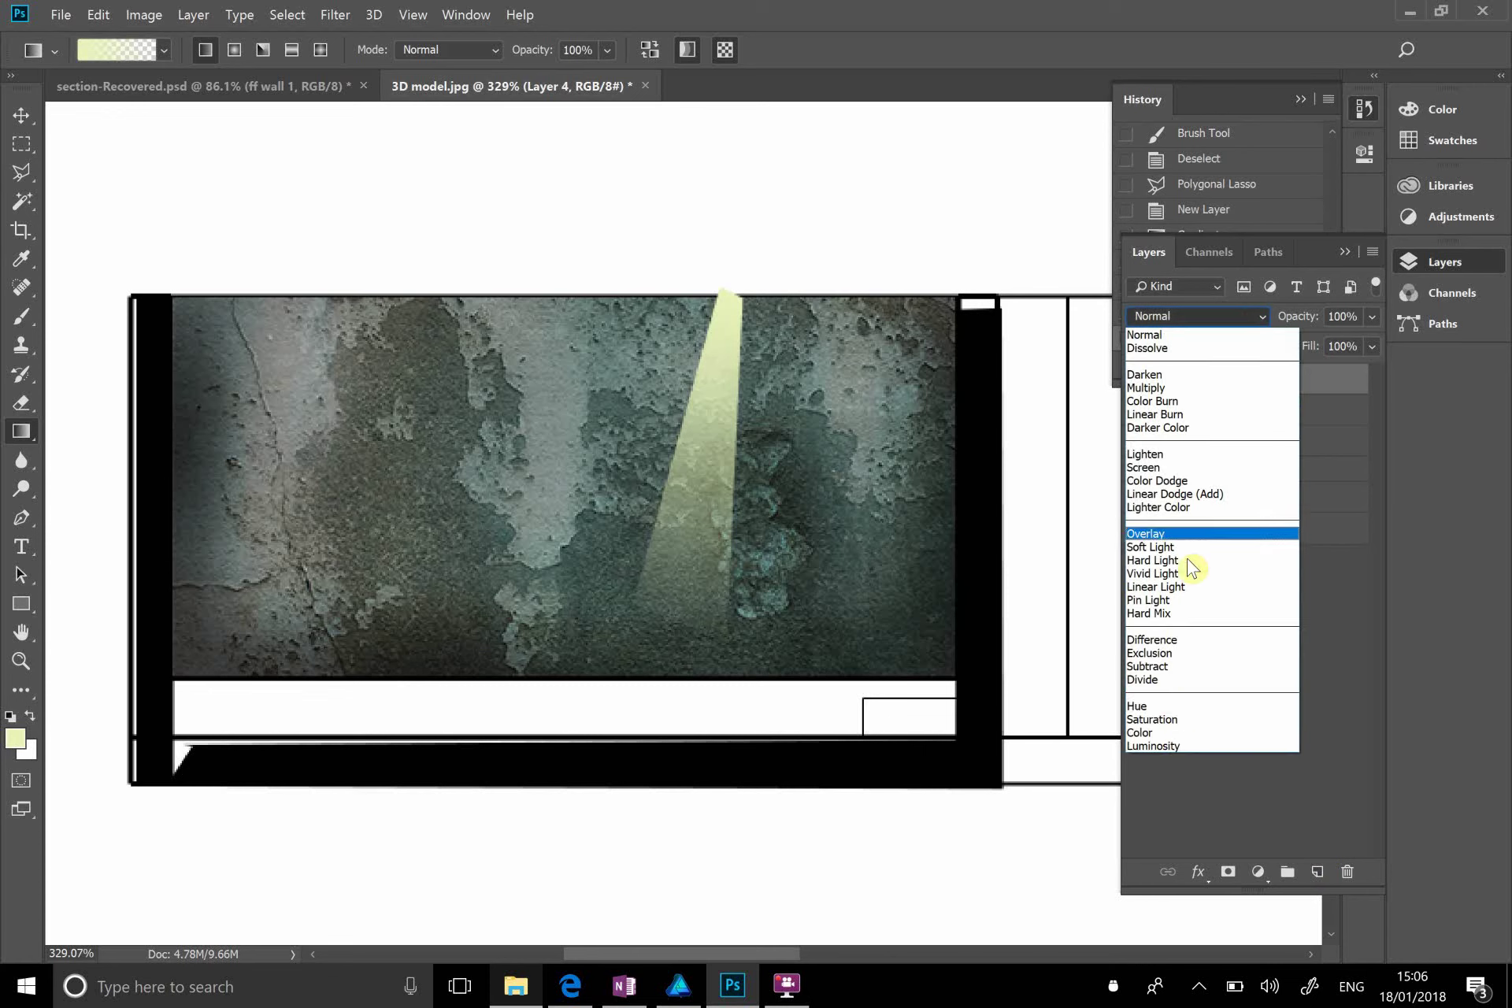
left_click(1174, 734)
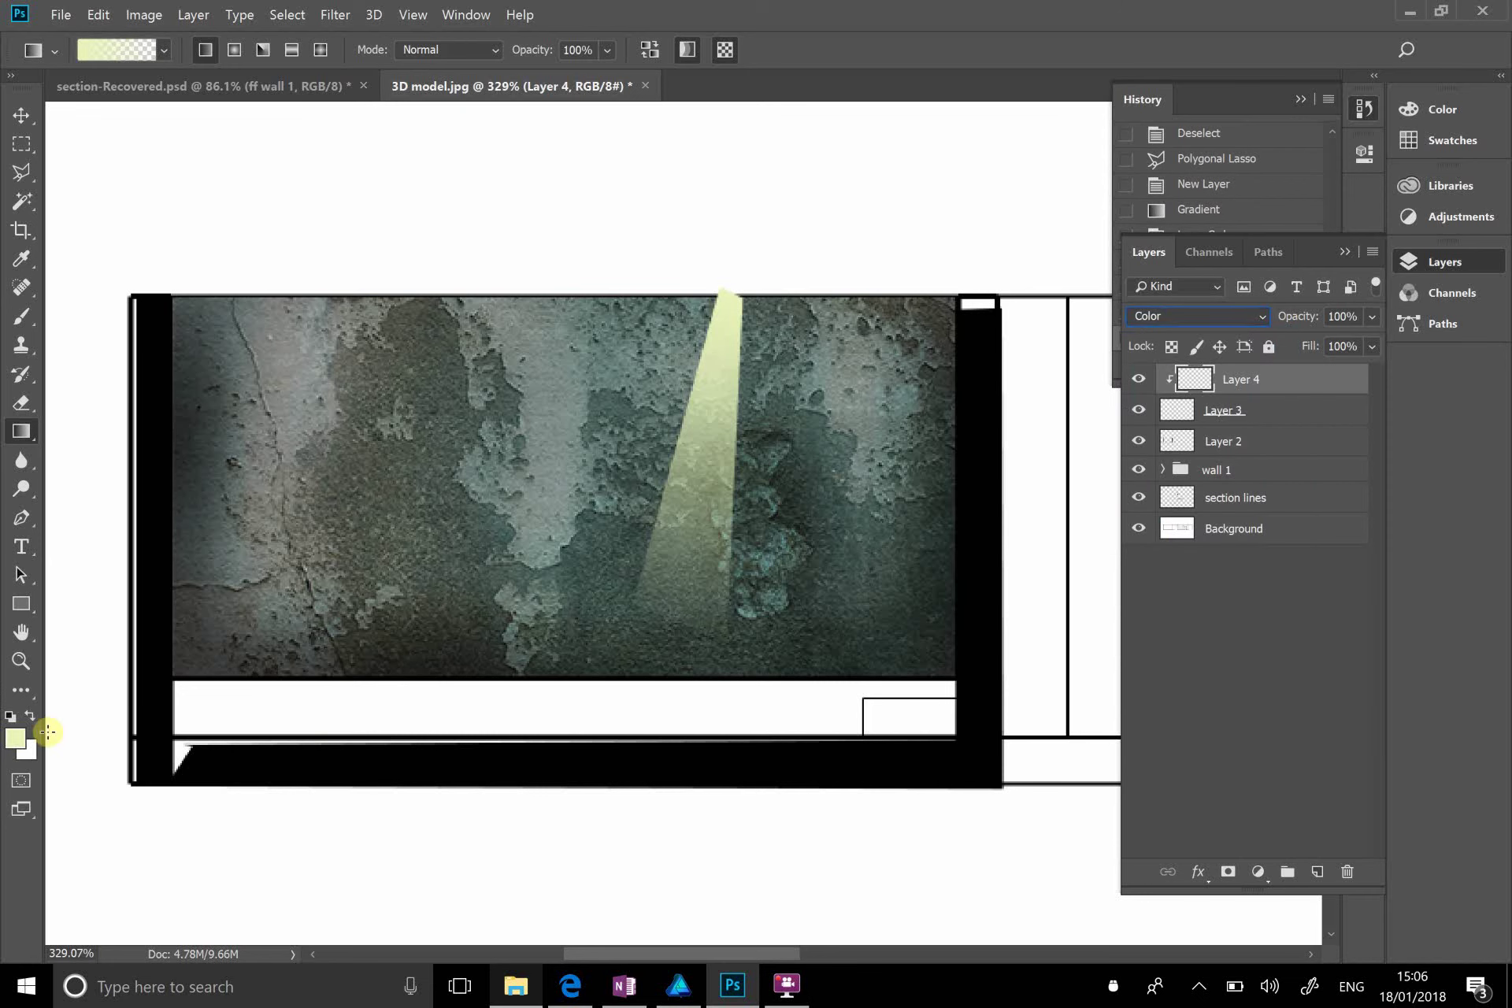
Step: Brush light blue b9dcf5 over the beam to tint it
left_click(15, 738)
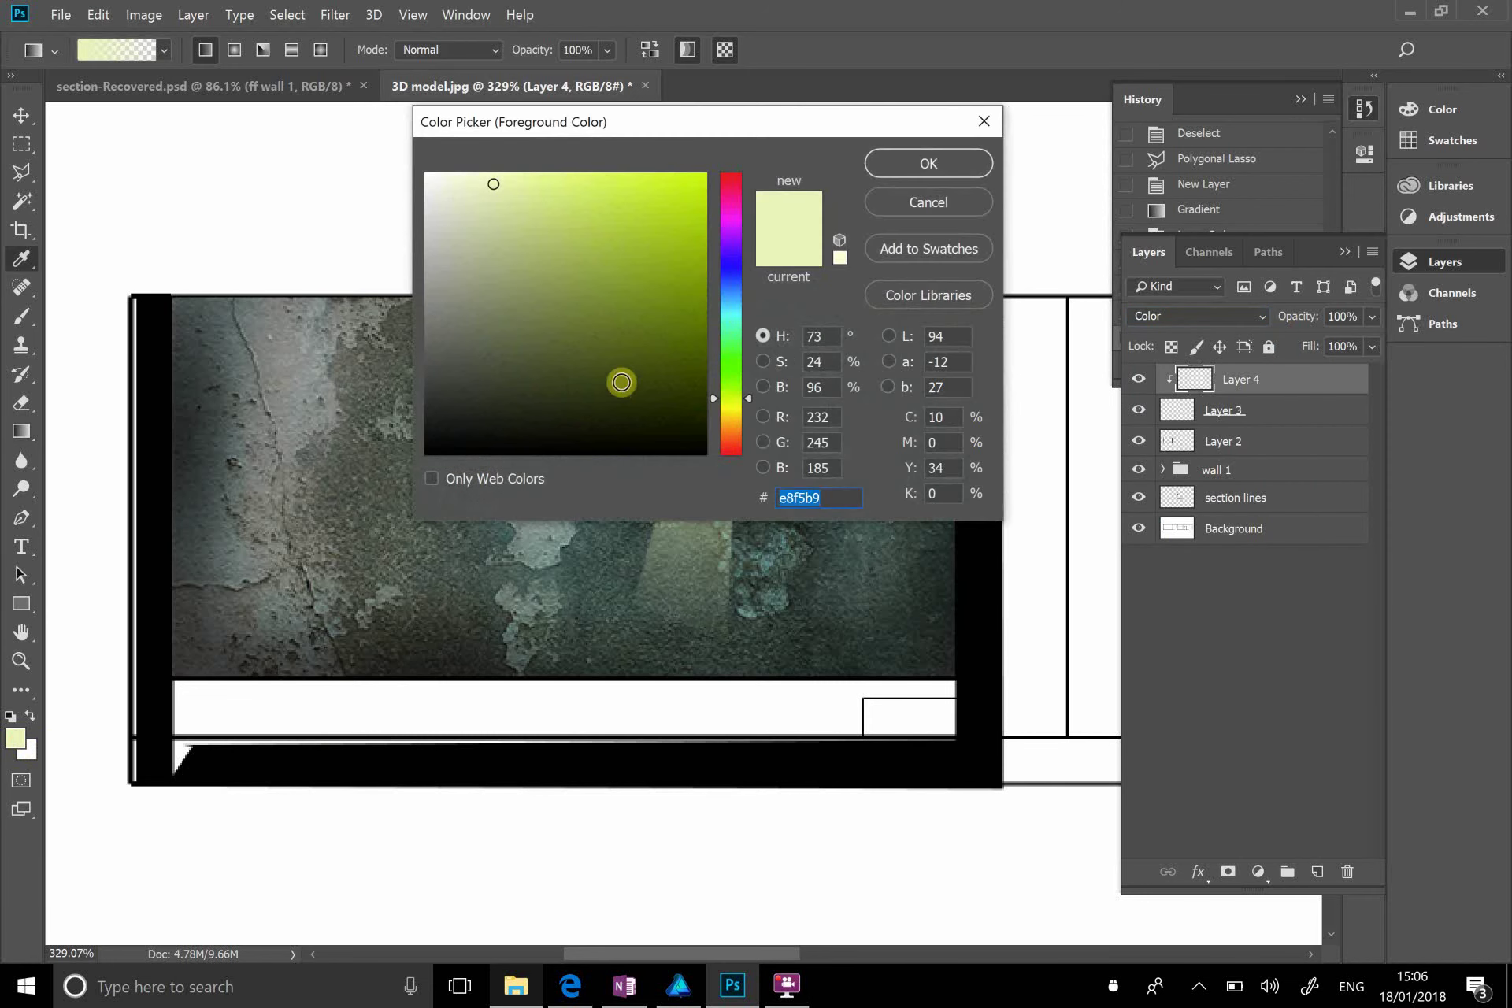
left_click(742, 295)
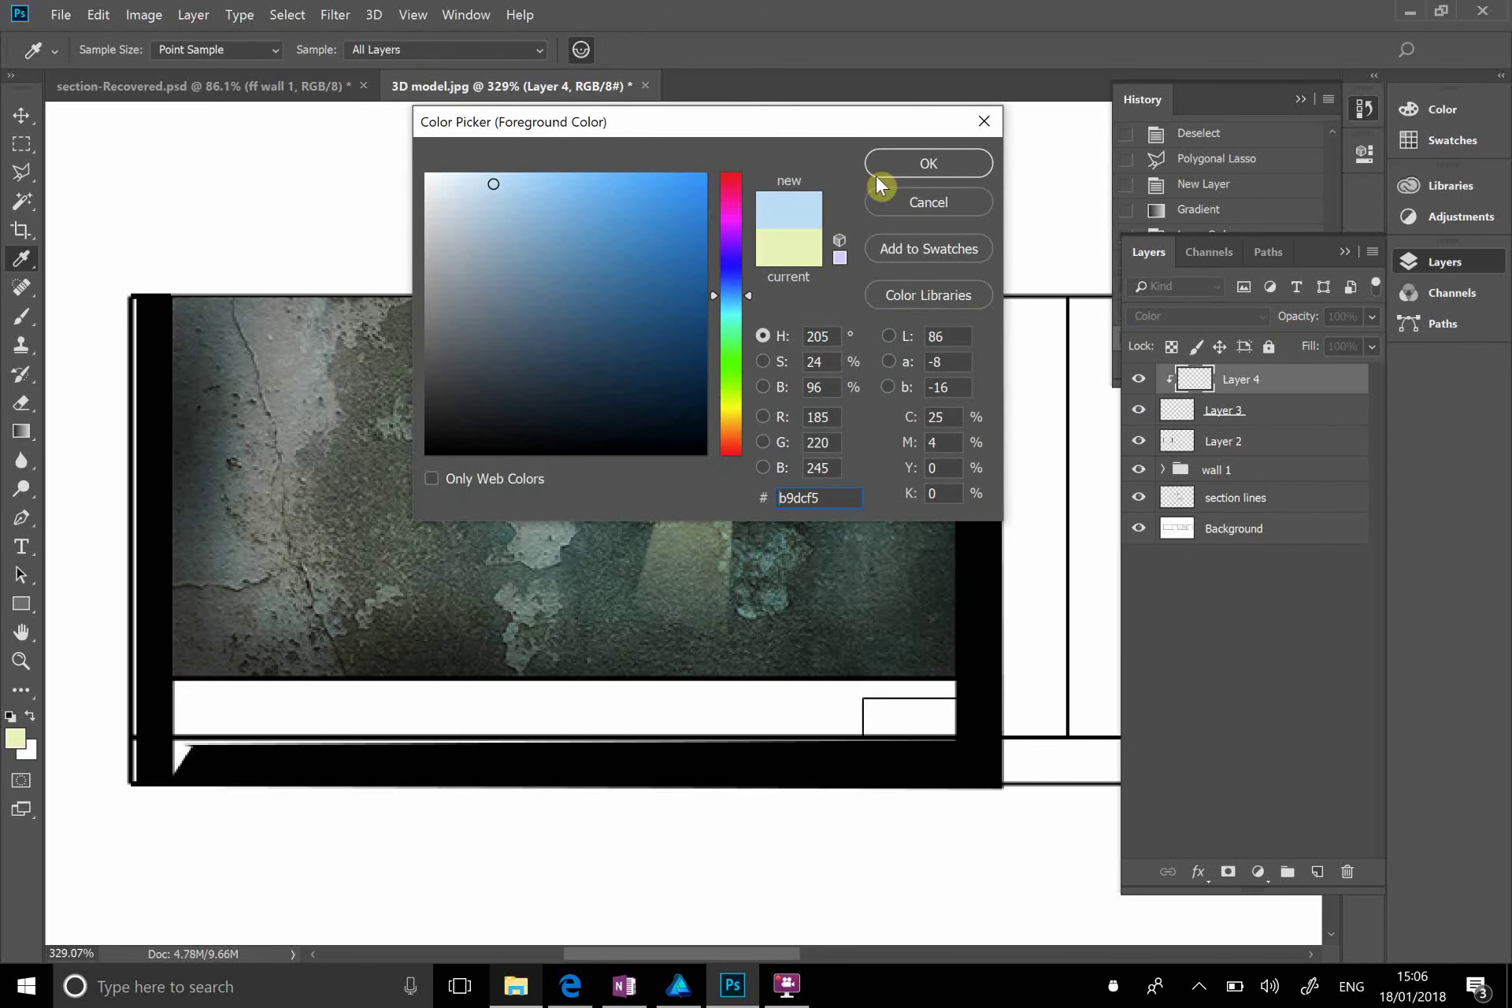
left_click(929, 164)
key("b")
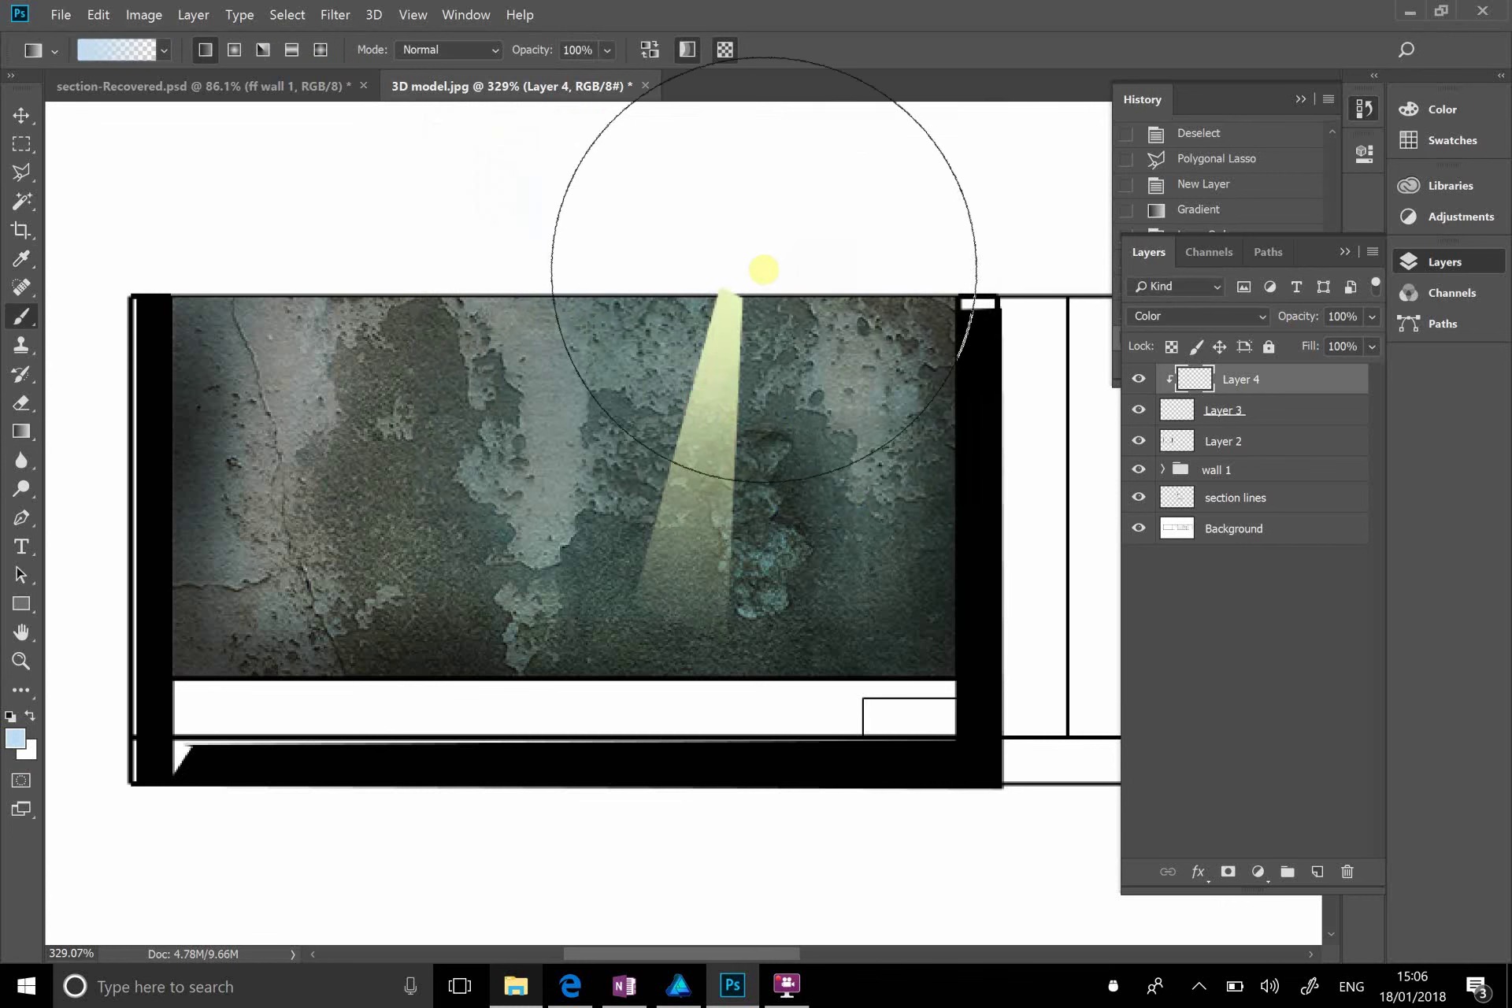
left_click_drag(726, 310, 665, 689)
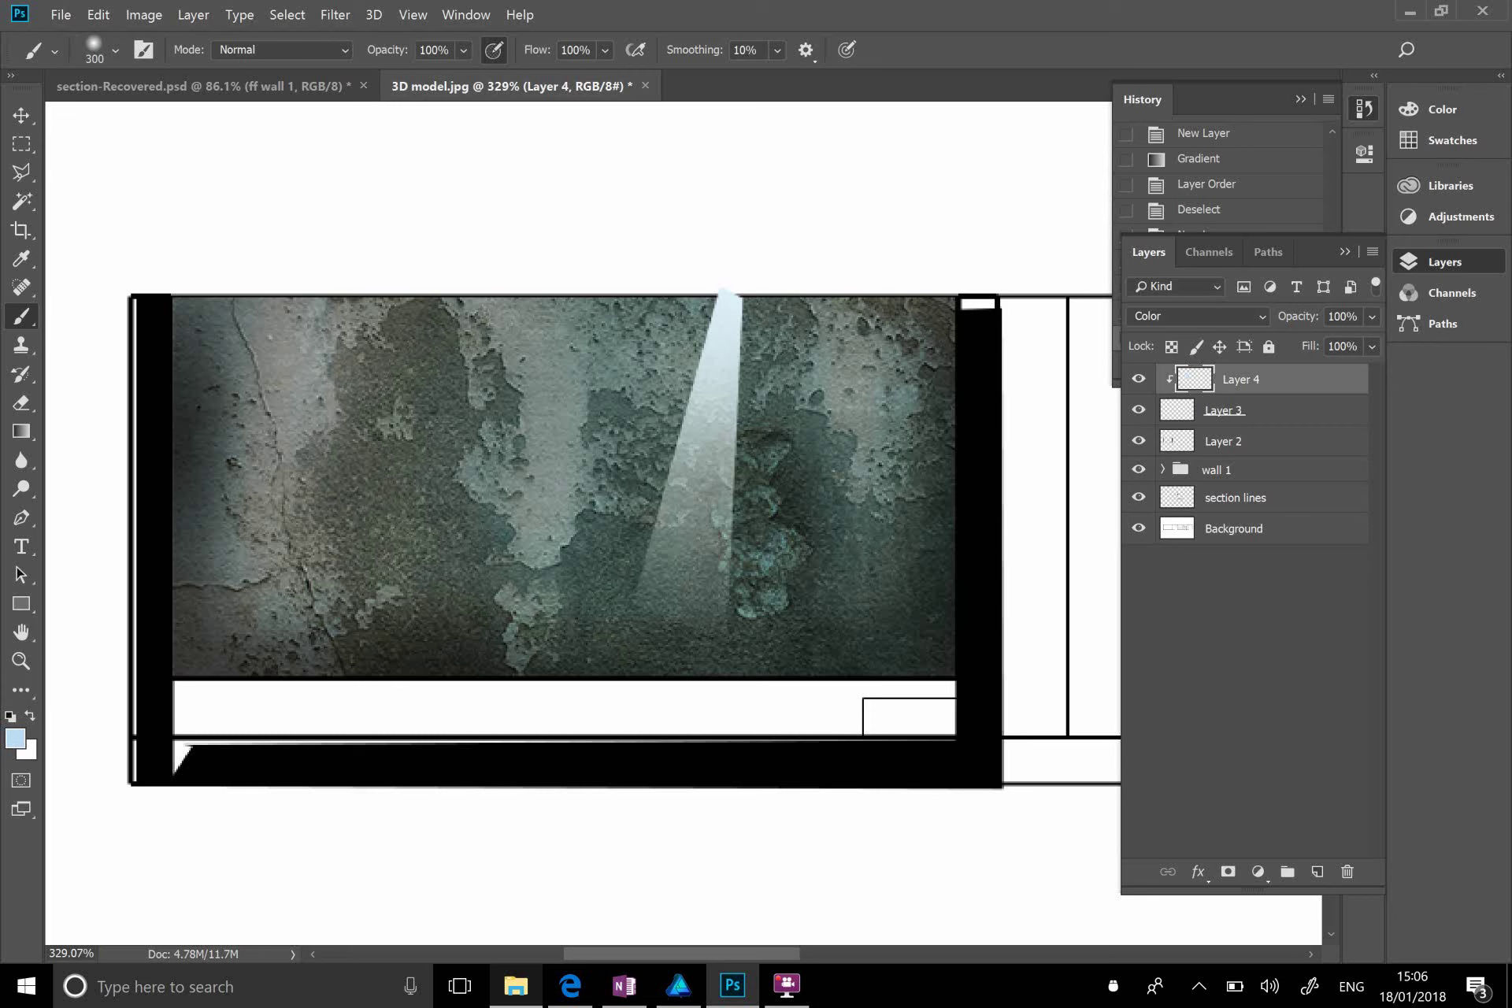
left_click_drag(378, 428, 372, 495)
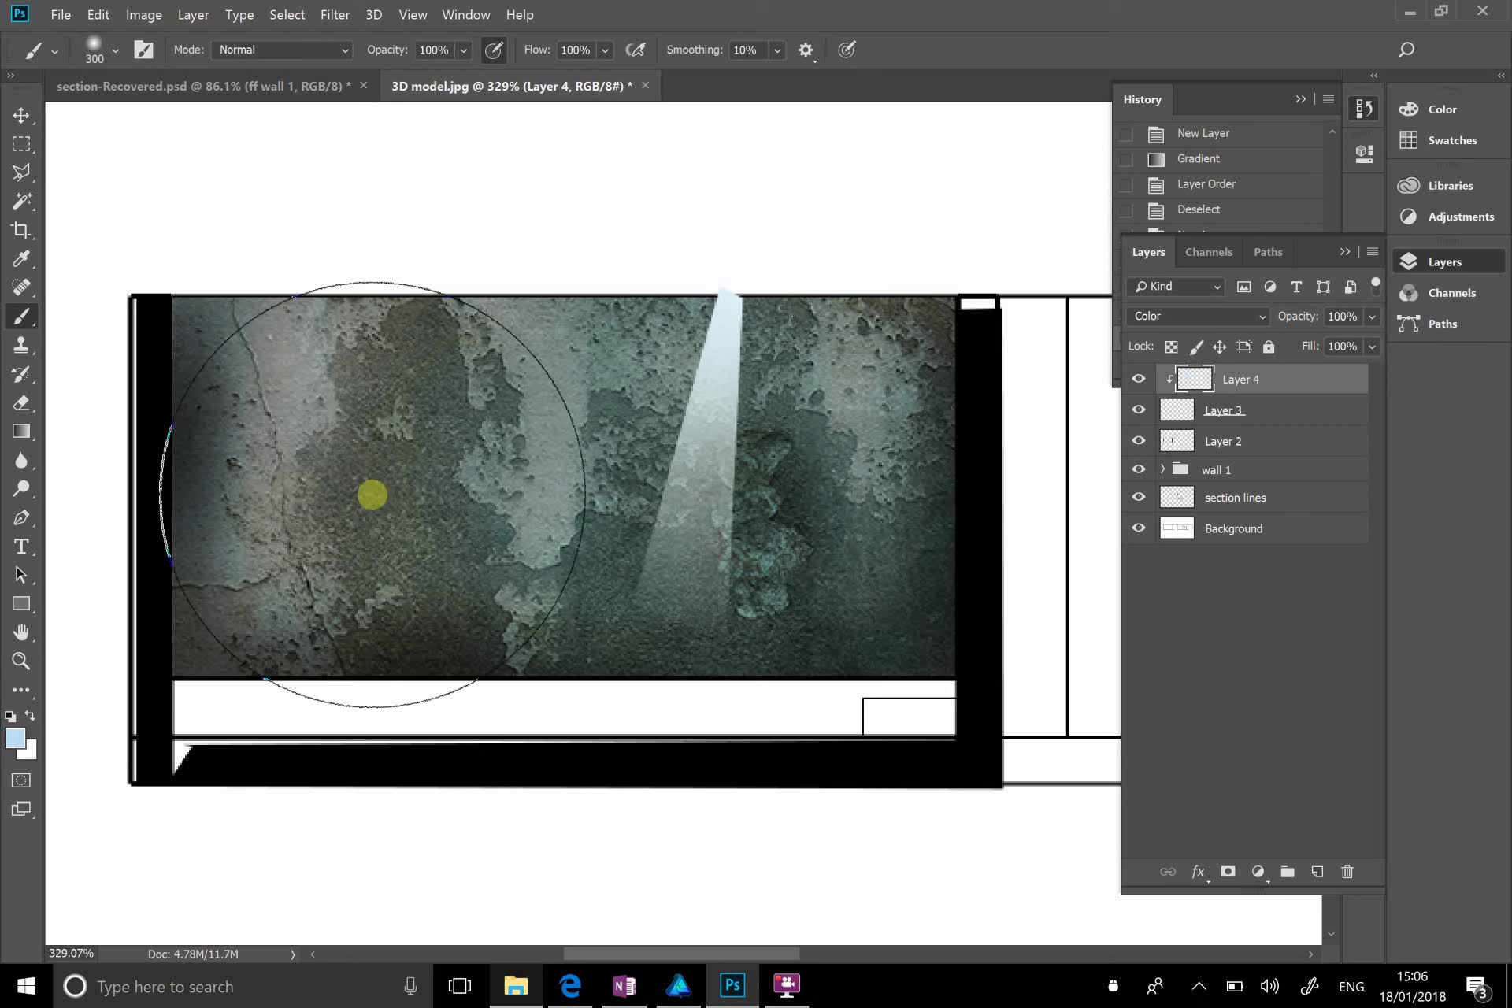
left_click(786, 985)
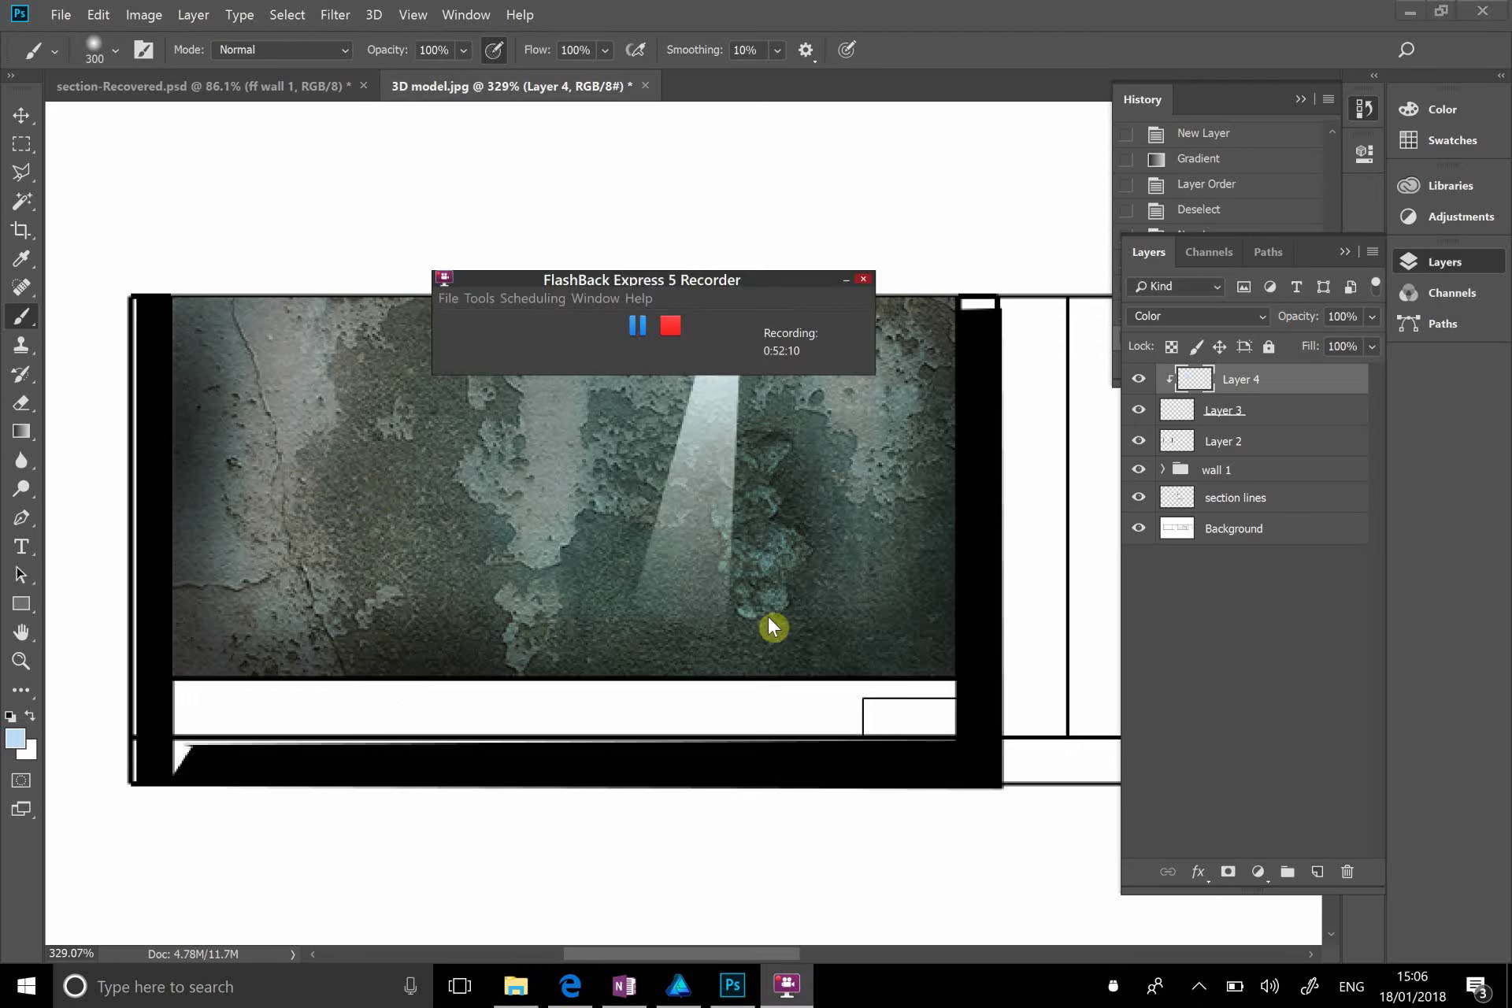